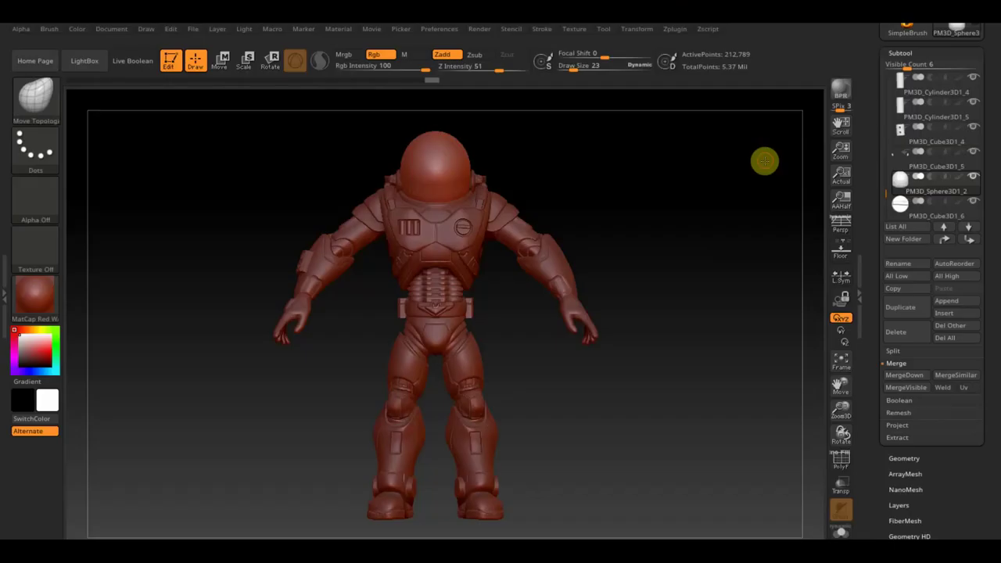
- Frame the helmet and chest, then BPR-render a preview showing the face through the glass helmet
{"action": "mouse_move", "coordinate": [687, 212]}
{"action": "left_mouse_down"}
{"action": "mouse_move", "coordinate": [738, 216]}
{"action": "mouse_move", "coordinate": [684, 223]}
{"action": "mouse_move", "coordinate": [701, 222]}
{"action": "mouse_move", "coordinate": [761, 383]}
{"action": "left_mouse_up"}
{"action": "left_click_drag", "start_coordinate": [737, 245], "coordinate": [747, 173], "text": "alt"}
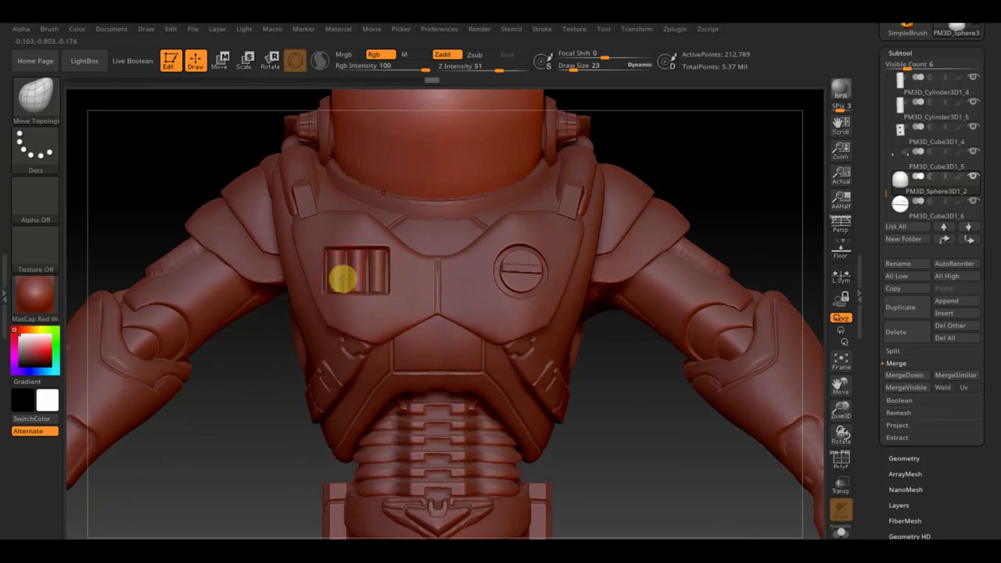
{"action": "mouse_move", "coordinate": [594, 431]}
{"action": "left_mouse_down"}
{"action": "mouse_move", "coordinate": [580, 332]}
{"action": "mouse_move", "coordinate": [563, 305]}
{"action": "mouse_move", "coordinate": [556, 347]}
{"action": "left_mouse_up"}
{"action": "mouse_move", "coordinate": [709, 264]}
{"action": "left_mouse_down"}
{"action": "mouse_move", "coordinate": [713, 337]}
{"action": "mouse_move", "coordinate": [796, 490]}
{"action": "left_mouse_up"}
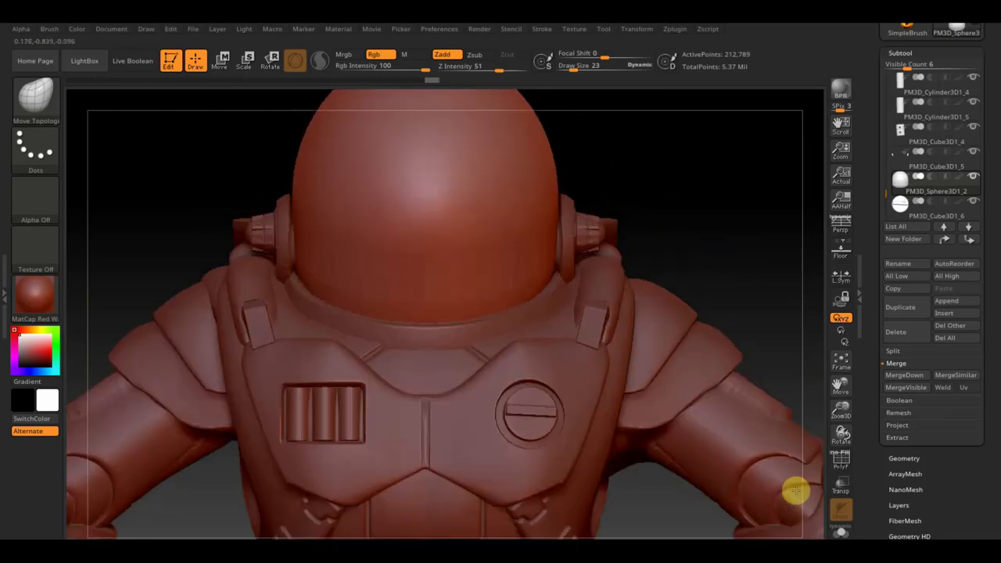
{"action": "left_click_drag", "start_coordinate": [742, 239], "coordinate": [748, 312], "text": "alt"}
{"action": "left_click", "coordinate": [840, 92]}
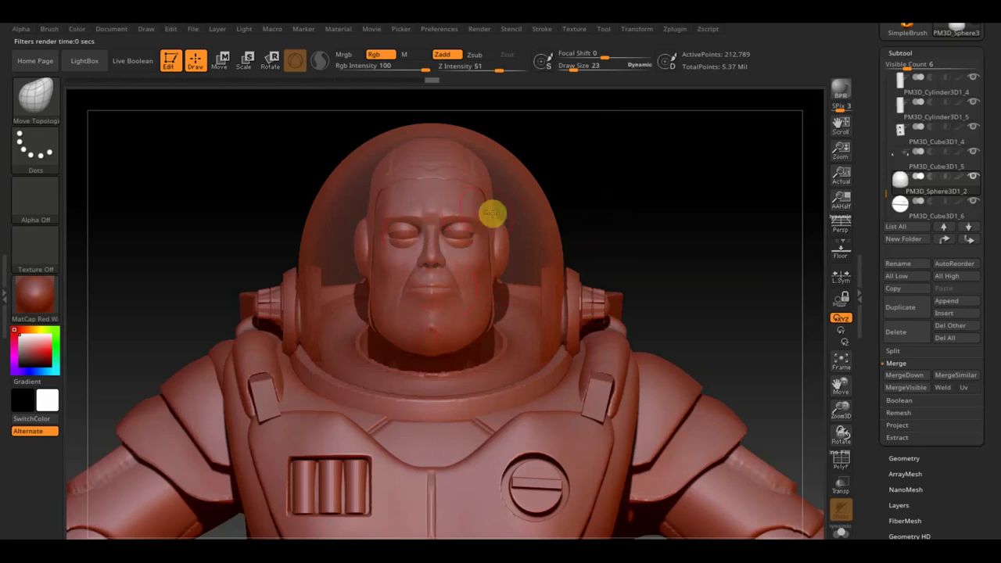
{"action": "left_click", "coordinate": [642, 256]}
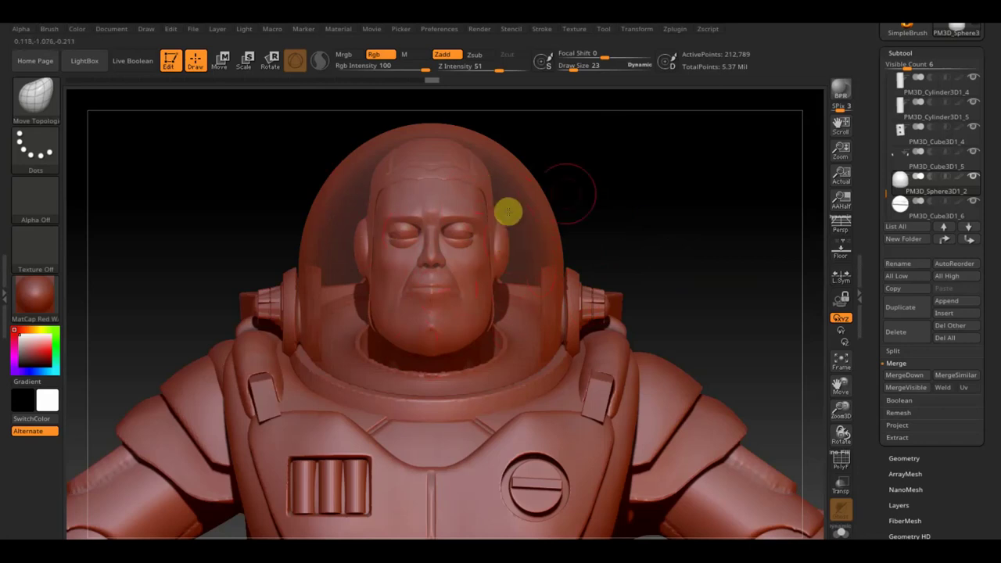
{"action": "left_click_drag", "start_coordinate": [621, 219], "coordinate": [570, 224]}
{"action": "mouse_move", "coordinate": [742, 214]}
{"action": "left_mouse_down"}
{"action": "mouse_move", "coordinate": [661, 208]}
{"action": "mouse_move", "coordinate": [563, 226]}
{"action": "left_mouse_up"}
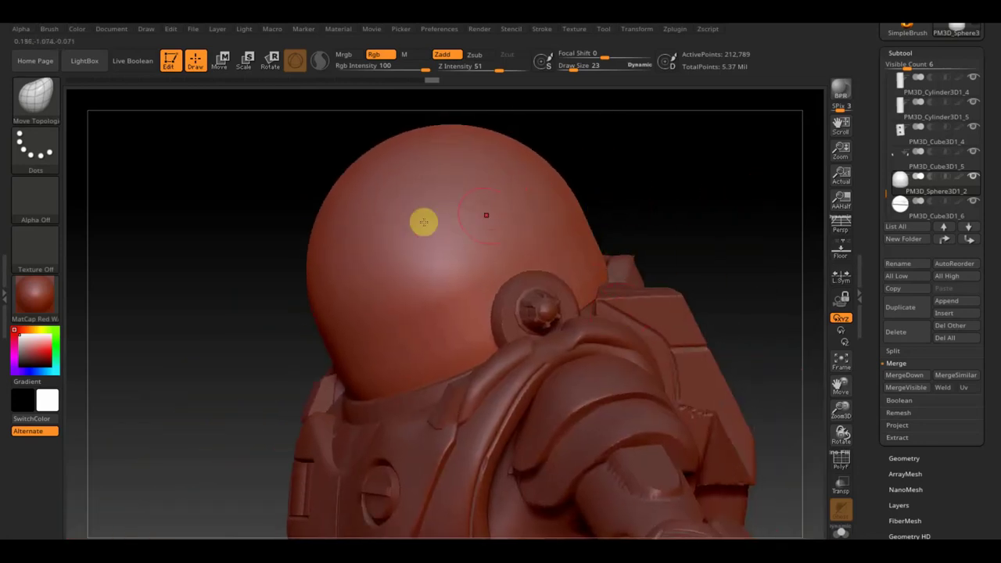
{"action": "mouse_move", "coordinate": [686, 237]}
{"action": "left_mouse_down"}
{"action": "mouse_move", "coordinate": [670, 245]}
{"action": "mouse_move", "coordinate": [708, 253]}
{"action": "mouse_move", "coordinate": [695, 279]}
{"action": "left_mouse_up"}
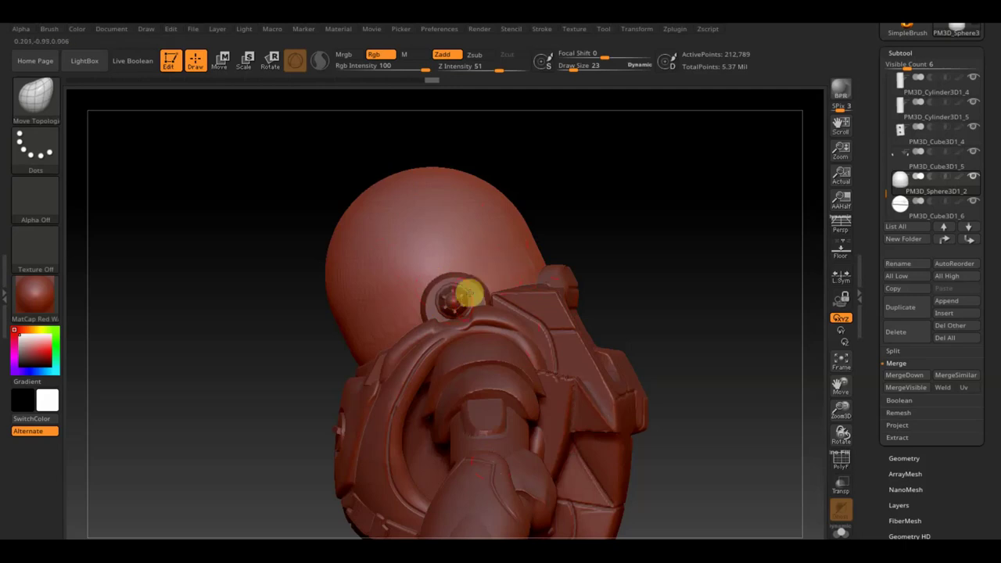
{"action": "mouse_move", "coordinate": [509, 291]}
{"action": "left_mouse_down"}
{"action": "mouse_move", "coordinate": [658, 253]}
{"action": "mouse_move", "coordinate": [636, 273]}
{"action": "mouse_move", "coordinate": [705, 253]}
{"action": "mouse_move", "coordinate": [690, 270]}
{"action": "mouse_move", "coordinate": [679, 226]}
{"action": "mouse_move", "coordinate": [633, 166]}
{"action": "mouse_move", "coordinate": [648, 253]}
{"action": "mouse_move", "coordinate": [661, 198]}
{"action": "left_mouse_up"}
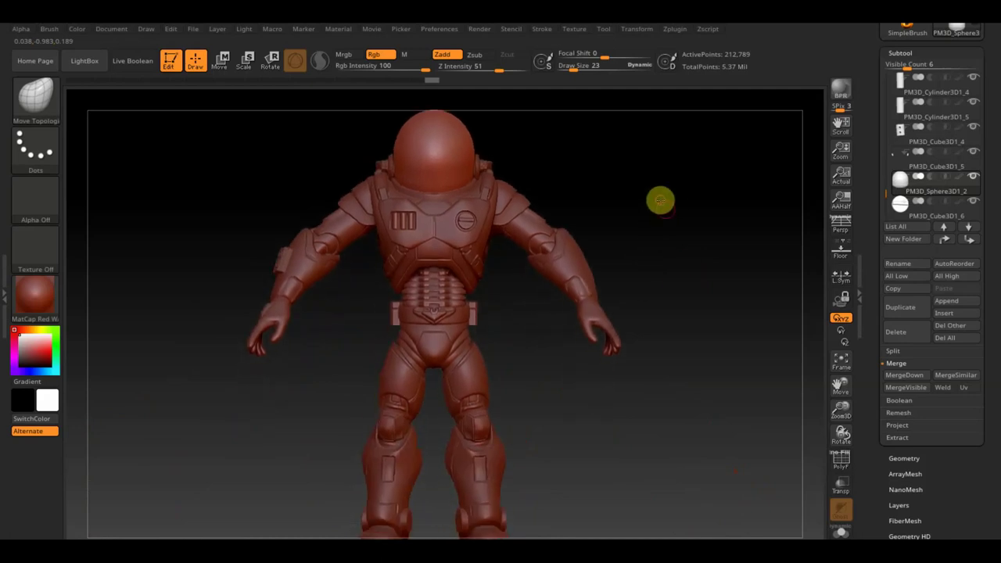
{"action": "mouse_move", "coordinate": [683, 264]}
{"action": "left_mouse_down"}
{"action": "mouse_move", "coordinate": [674, 255]}
{"action": "mouse_move", "coordinate": [747, 386]}
{"action": "left_mouse_up"}
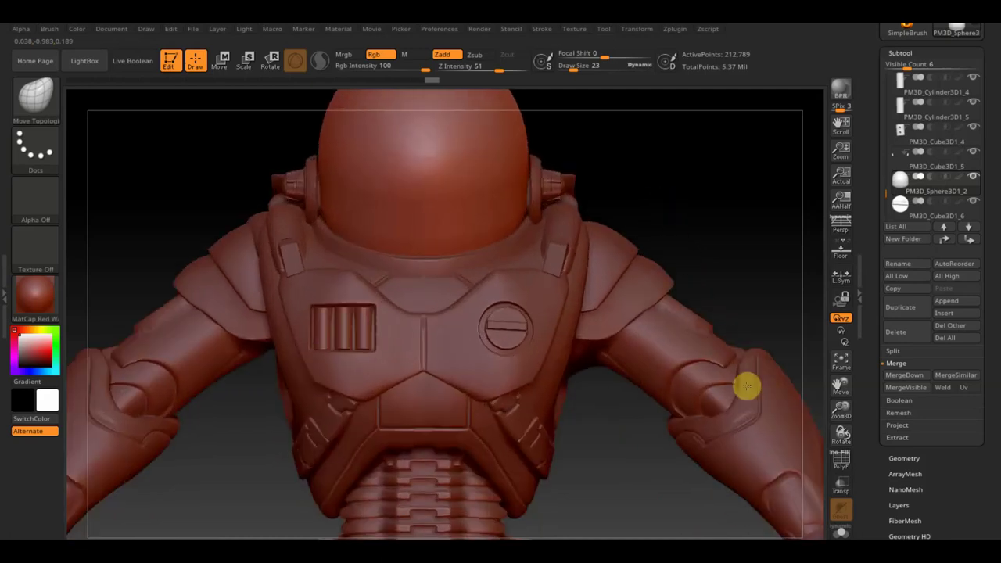
{"action": "mouse_move", "coordinate": [761, 290]}
{"action": "left_mouse_down"}
{"action": "mouse_move", "coordinate": [739, 268]}
{"action": "mouse_move", "coordinate": [661, 284]}
{"action": "left_mouse_up"}
{"action": "mouse_move", "coordinate": [774, 346]}
{"action": "left_mouse_down"}
{"action": "mouse_move", "coordinate": [608, 339]}
{"action": "mouse_move", "coordinate": [511, 299]}
{"action": "left_mouse_up"}
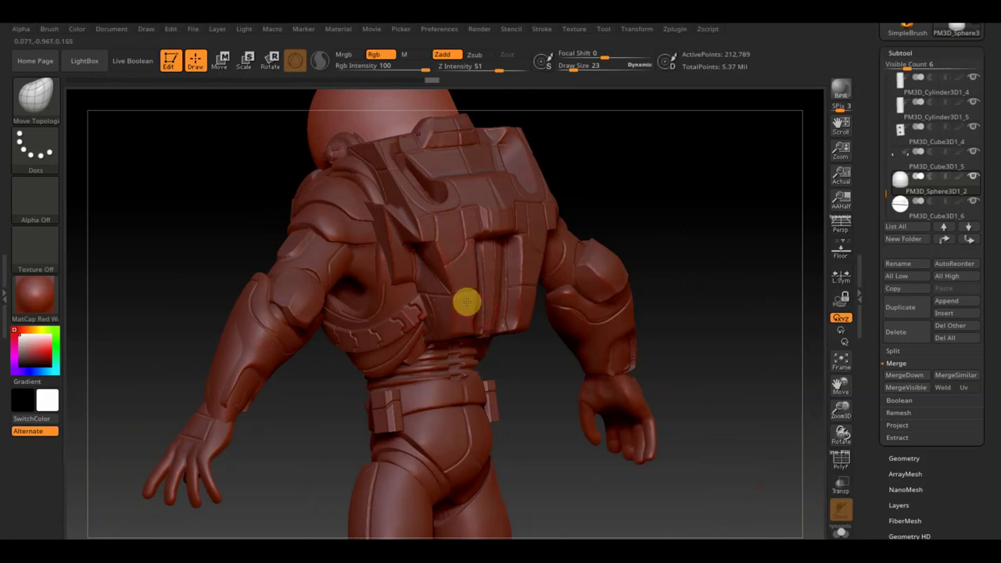
{"action": "mouse_move", "coordinate": [647, 240]}
{"action": "left_mouse_down"}
{"action": "mouse_move", "coordinate": [698, 240]}
{"action": "mouse_move", "coordinate": [670, 223]}
{"action": "left_mouse_up"}
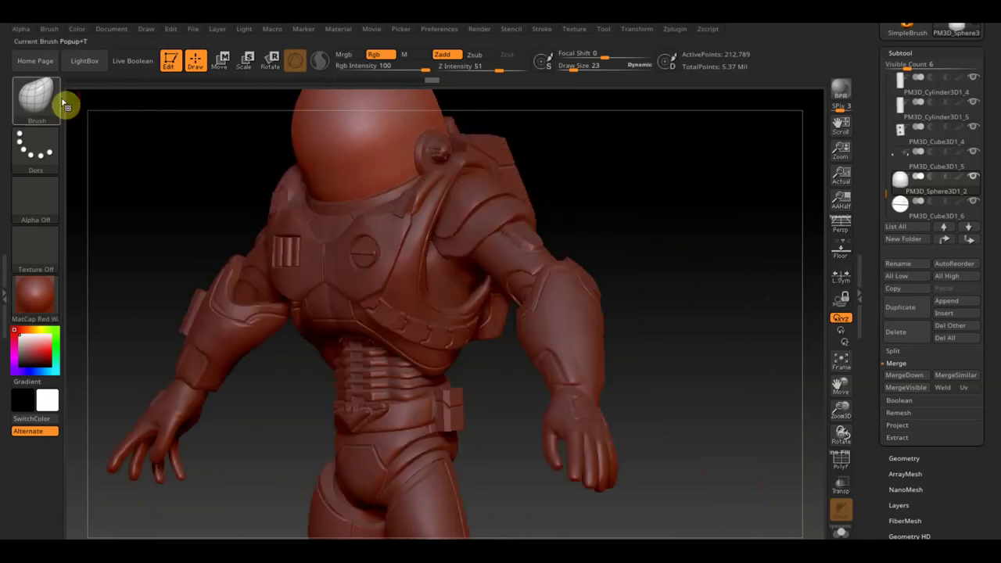
- Choose the SK_Carve1 carving brush from the brush library
{"action": "left_click", "coordinate": [47, 97]}
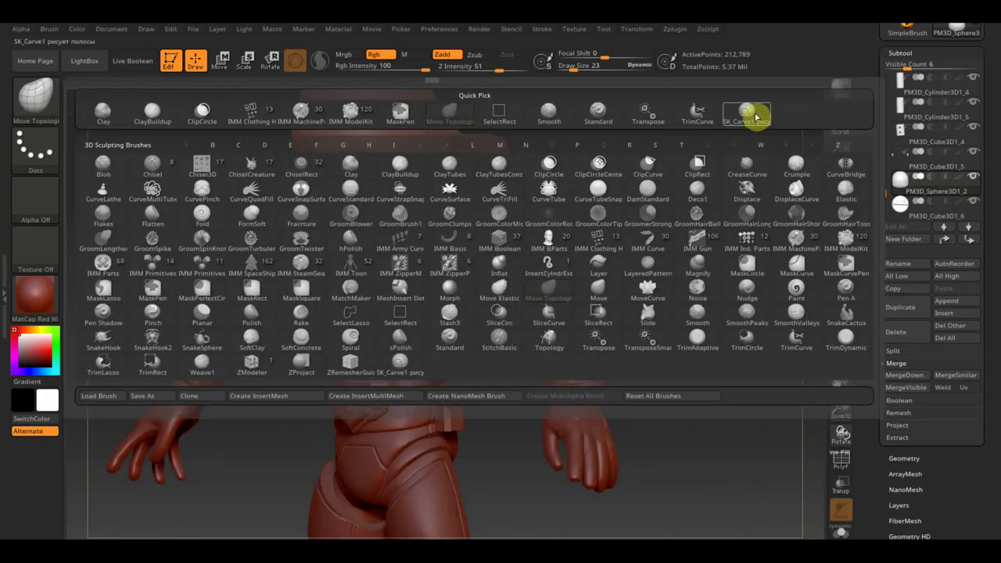
{"action": "left_click", "coordinate": [748, 113]}
{"action": "mouse_move", "coordinate": [36, 97]}
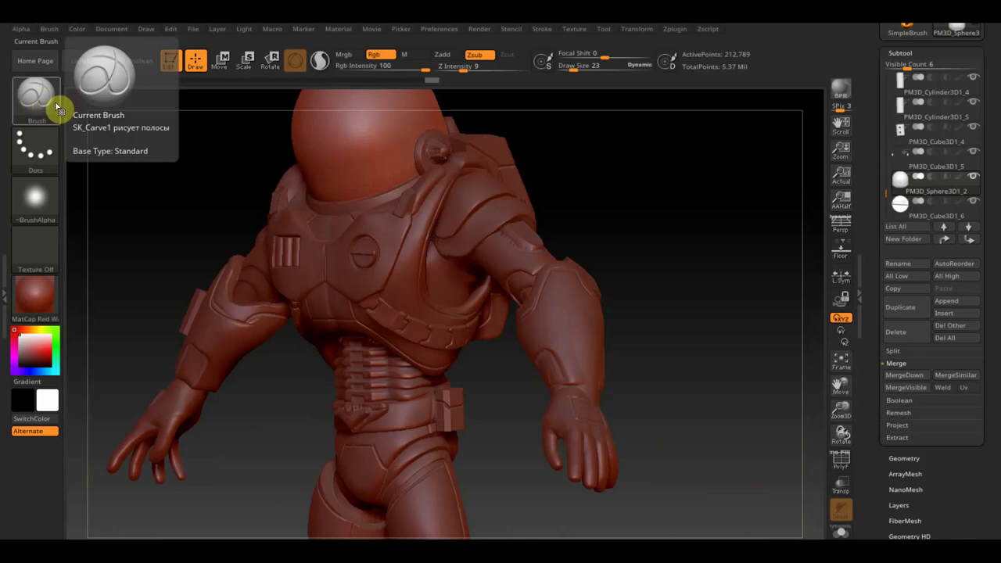
{"action": "left_click", "coordinate": [49, 100]}
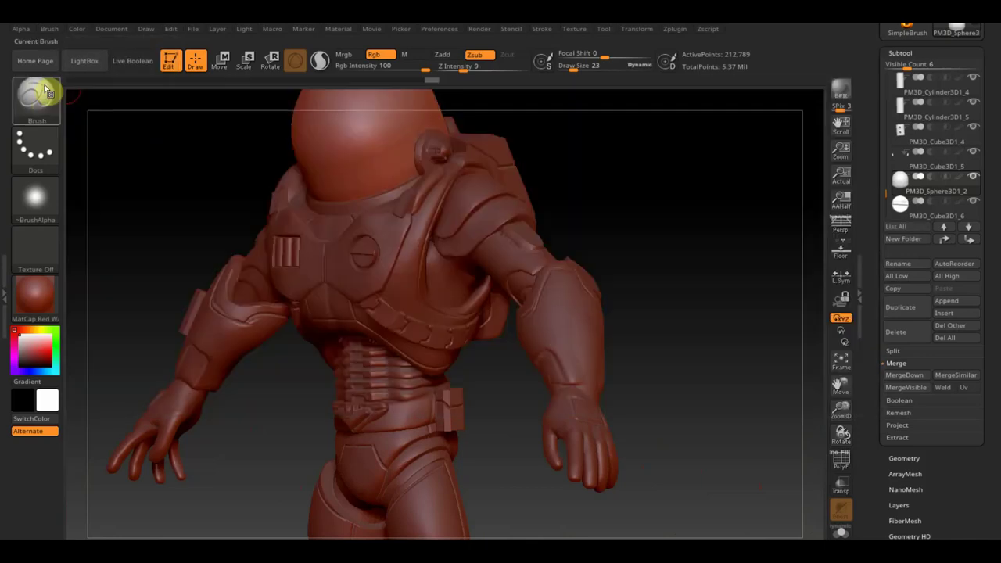
- Frame the chest and make the chest plate Extract1 the active subtool
{"action": "right_click_drag", "start_coordinate": [641, 275], "coordinate": [677, 340], "text": "ctrl"}
{"action": "mouse_move", "coordinate": [821, 223]}
{"action": "left_mouse_down"}
{"action": "mouse_move", "coordinate": [786, 214]}
{"action": "mouse_move", "coordinate": [738, 232]}
{"action": "left_mouse_up"}
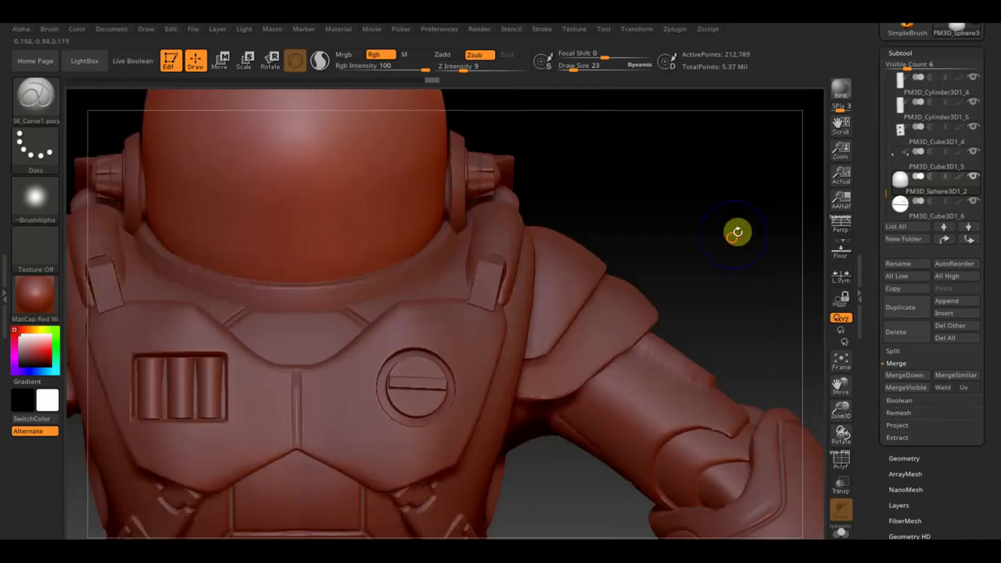
{"action": "right_click_drag", "start_coordinate": [711, 284], "coordinate": [727, 170], "text": "alt"}
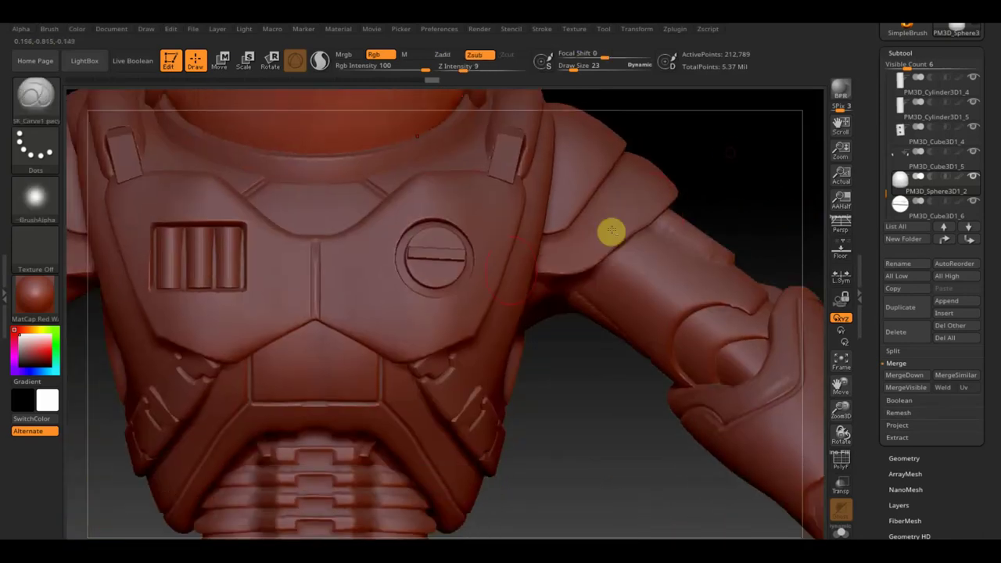
{"action": "left_click", "coordinate": [364, 302], "text": "alt"}
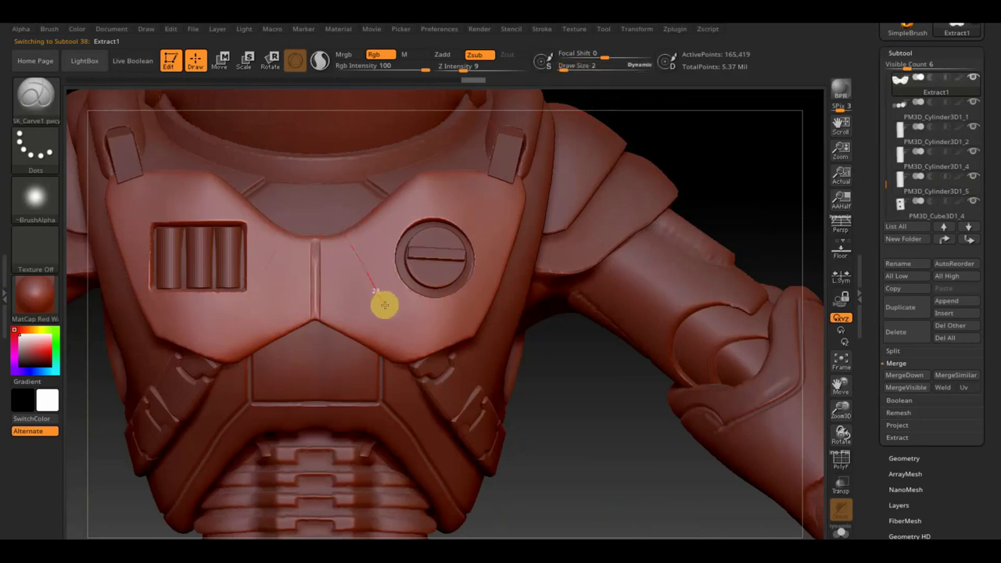
- Carve trial grooves on the chest plate at Z Intensity 18, then undo them
{"action": "left_click_drag", "start_coordinate": [398, 330], "coordinate": [400, 328]}
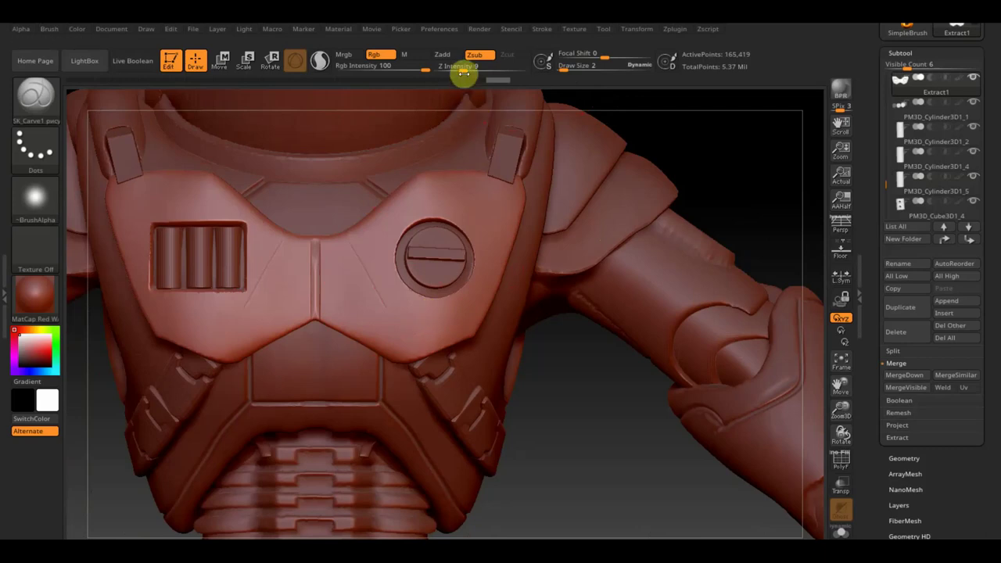
{"action": "left_click_drag", "start_coordinate": [477, 72], "coordinate": [472, 72]}
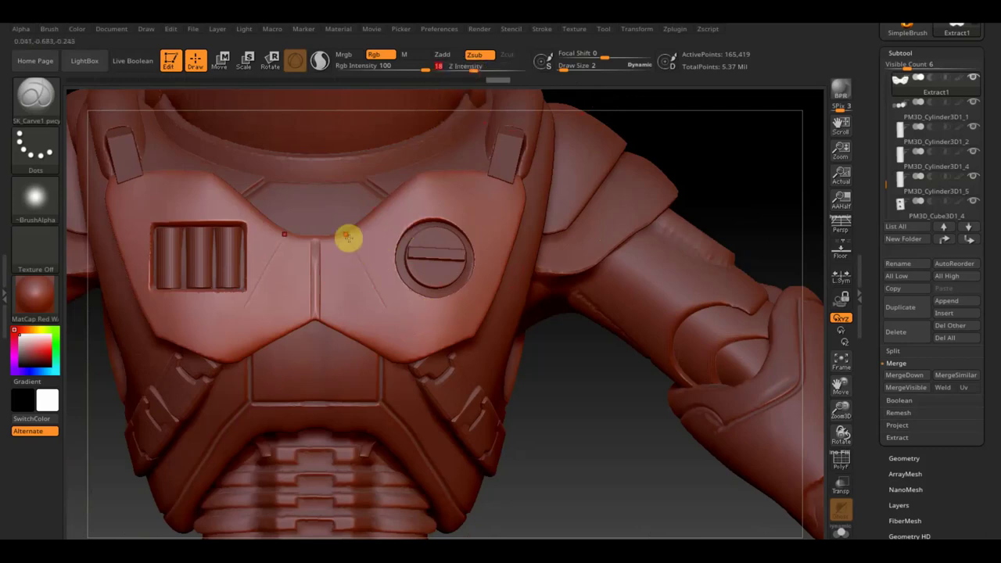
{"action": "left_click_drag", "start_coordinate": [347, 233], "coordinate": [387, 310]}
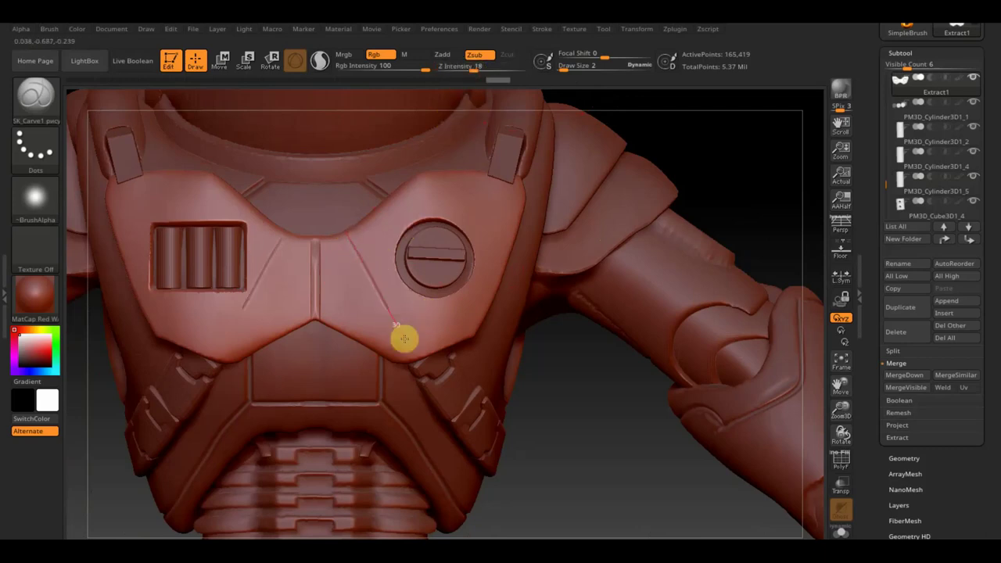
{"action": "left_click_drag", "start_coordinate": [425, 363], "coordinate": [479, 315]}
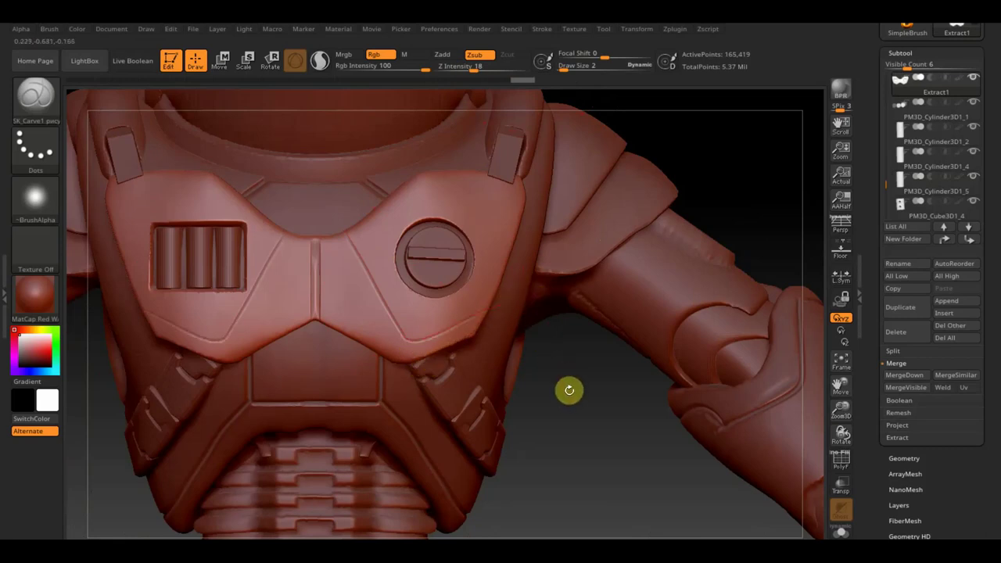
{"action": "key", "text": "ctrl+z"}
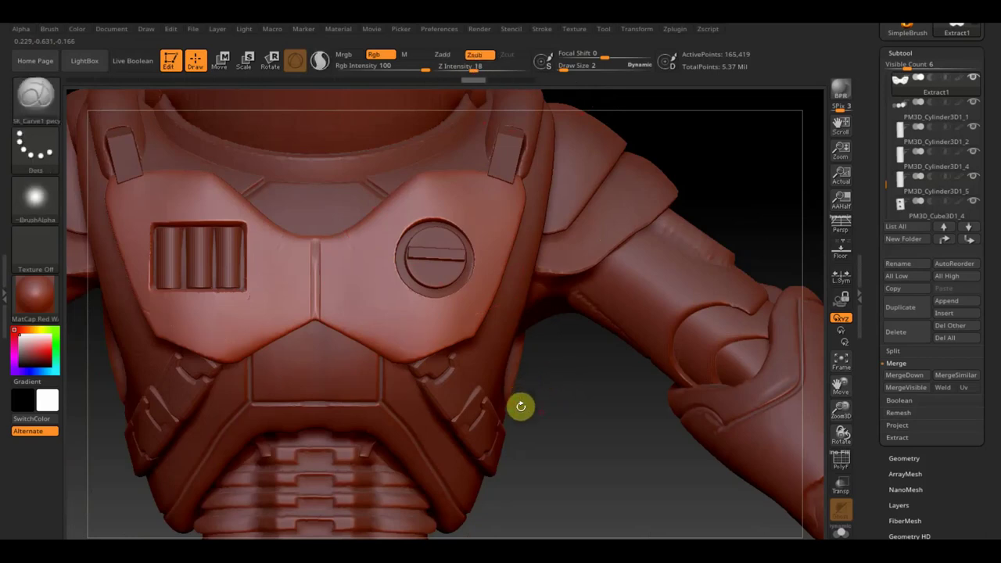
{"action": "mouse_move", "coordinate": [554, 424]}
{"action": "left_mouse_down"}
{"action": "mouse_move", "coordinate": [534, 349]}
{"action": "mouse_move", "coordinate": [521, 339]}
{"action": "mouse_move", "coordinate": [523, 418]}
{"action": "mouse_move", "coordinate": [670, 322]}
{"action": "mouse_move", "coordinate": [702, 373]}
{"action": "mouse_move", "coordinate": [709, 338]}
{"action": "mouse_move", "coordinate": [759, 320]}
{"action": "left_mouse_up"}
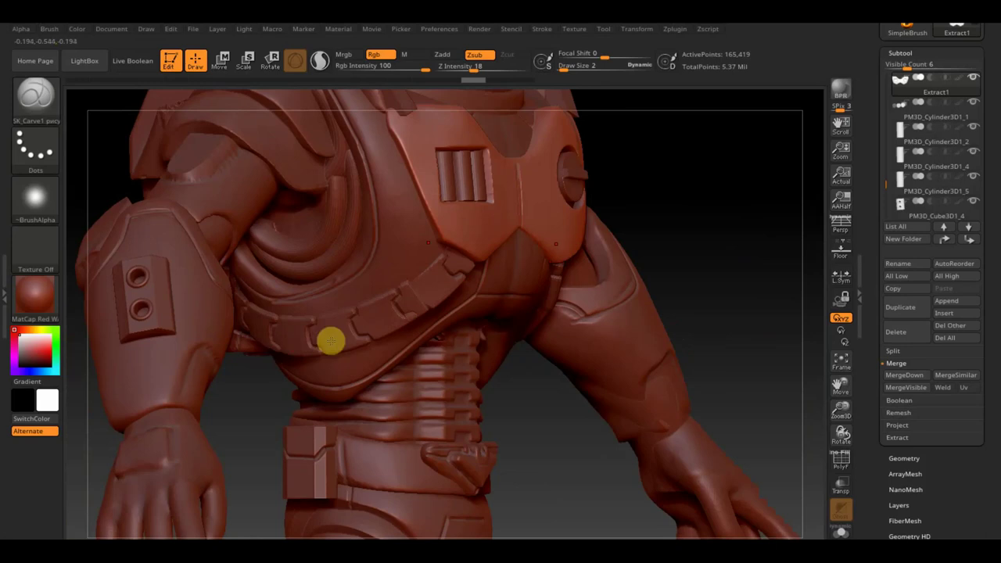
{"action": "left_click", "coordinate": [47, 102]}
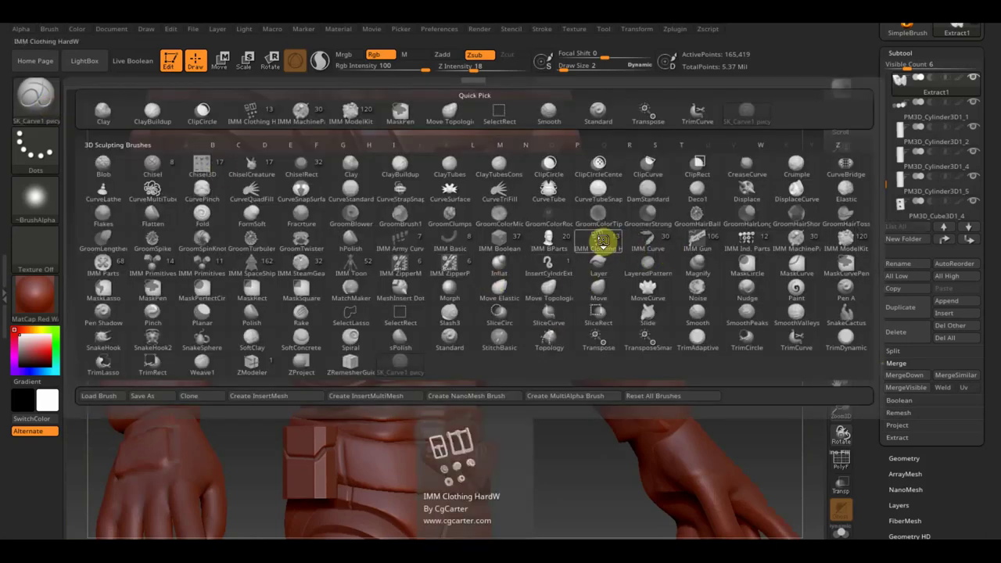
- Try inserting the IMM Curve brush's two-wire part, then undo it
{"action": "left_click", "coordinate": [646, 242]}
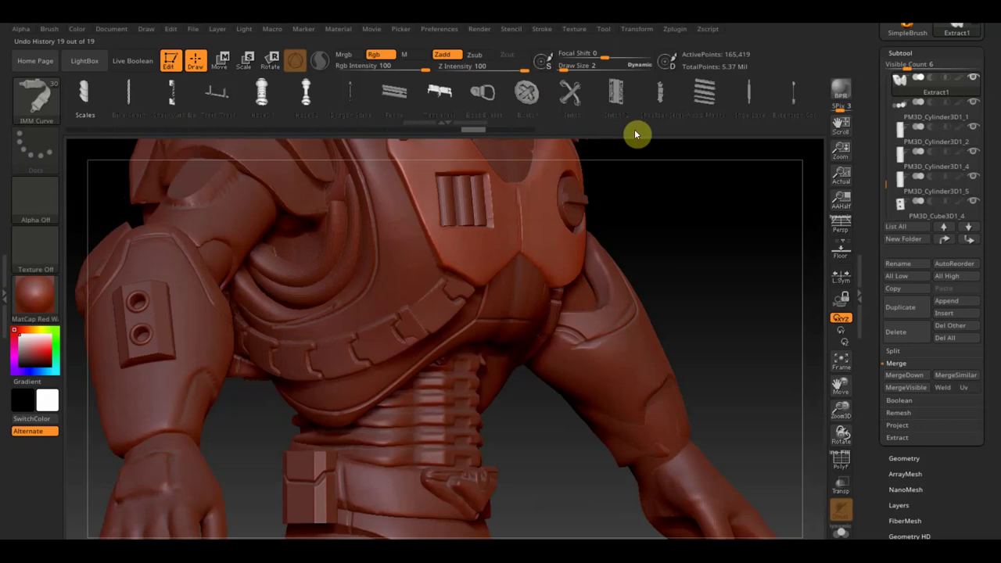
{"action": "mouse_move", "coordinate": [636, 119]}
{"action": "left_mouse_down"}
{"action": "mouse_move", "coordinate": [713, 123]}
{"action": "mouse_move", "coordinate": [397, 135]}
{"action": "mouse_move", "coordinate": [115, 185]}
{"action": "mouse_move", "coordinate": [137, 186]}
{"action": "left_mouse_up"}
{"action": "mouse_move", "coordinate": [431, 161]}
{"action": "left_mouse_down"}
{"action": "mouse_move", "coordinate": [728, 116]}
{"action": "mouse_move", "coordinate": [507, 146]}
{"action": "mouse_move", "coordinate": [775, 183]}
{"action": "left_mouse_up"}
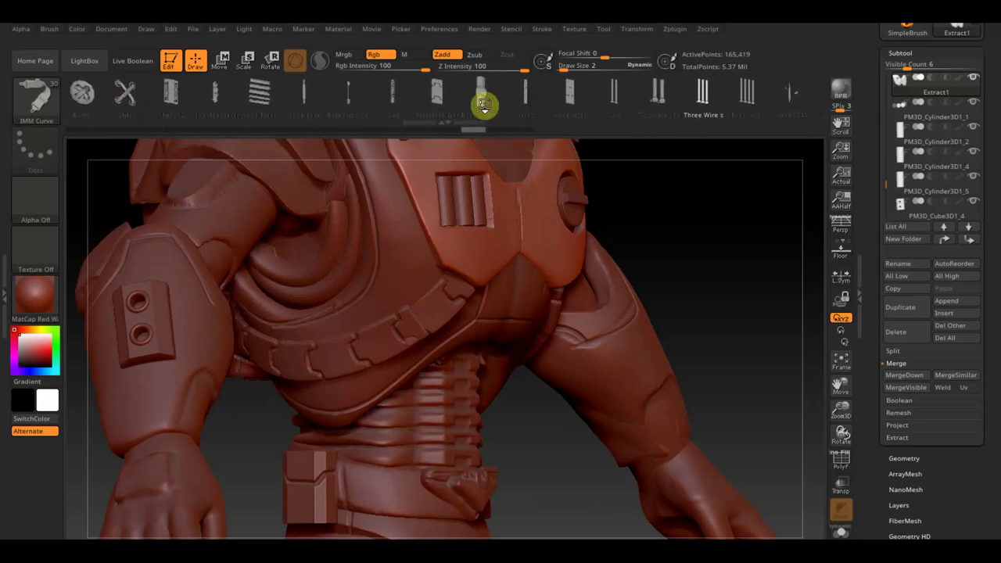
{"action": "left_click", "coordinate": [662, 102]}
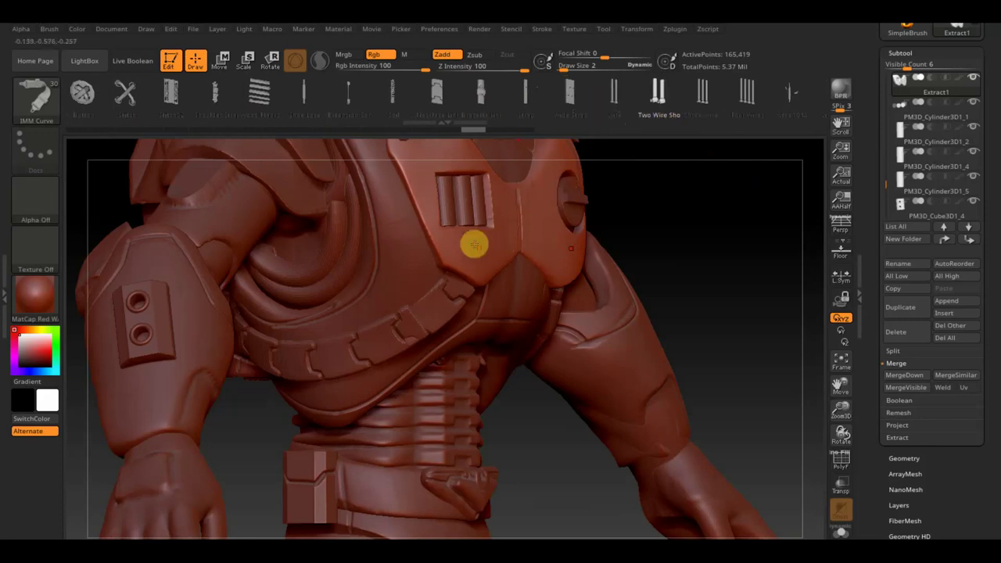
{"action": "key", "text": "bracketright"}
{"action": "key", "text": "bracketright"}
{"action": "key", "text": "bracketright"}
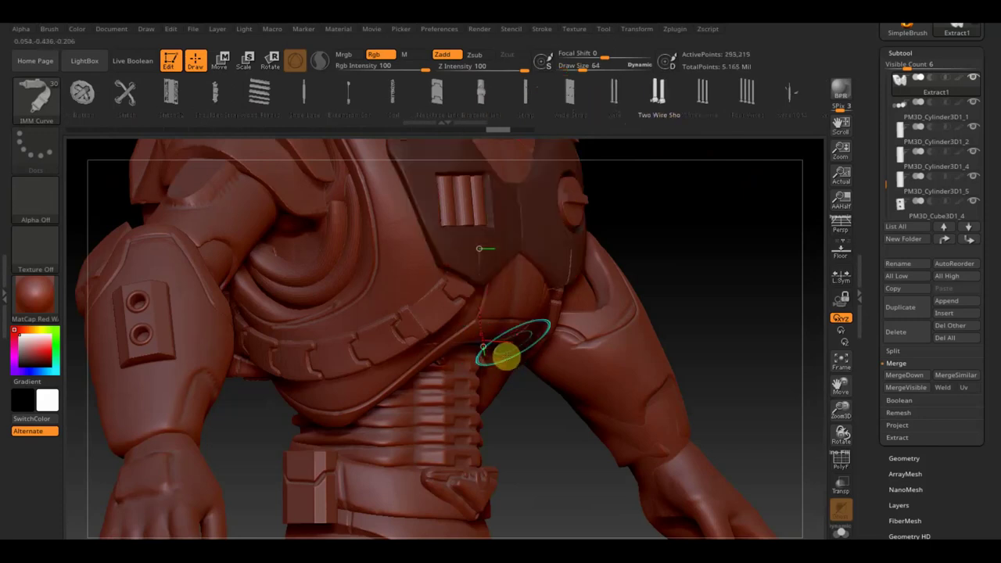
{"action": "key", "text": "ctrl+z"}
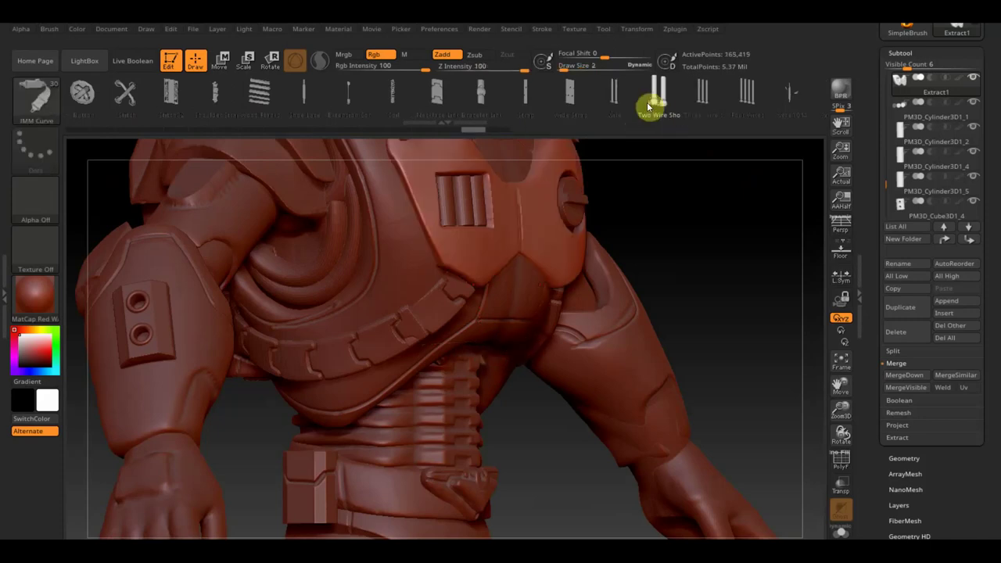
- Switch to the IMM Gun insert brush and scroll through its part strip
{"action": "left_click", "coordinate": [33, 108]}
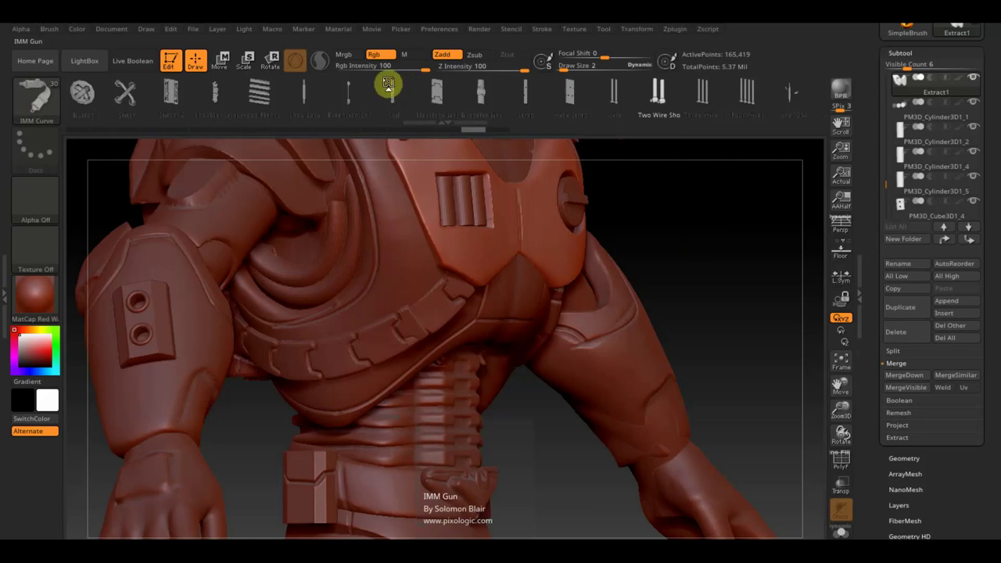
{"action": "left_click", "coordinate": [187, 110]}
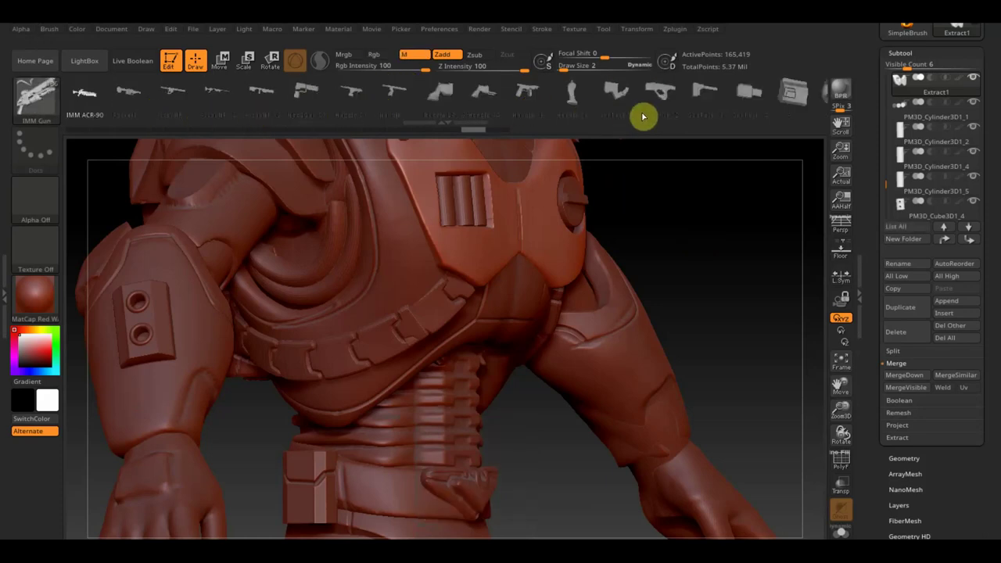
{"action": "mouse_move", "coordinate": [643, 111]}
{"action": "left_mouse_down"}
{"action": "mouse_move", "coordinate": [480, 120]}
{"action": "mouse_move", "coordinate": [270, 159]}
{"action": "left_mouse_up"}
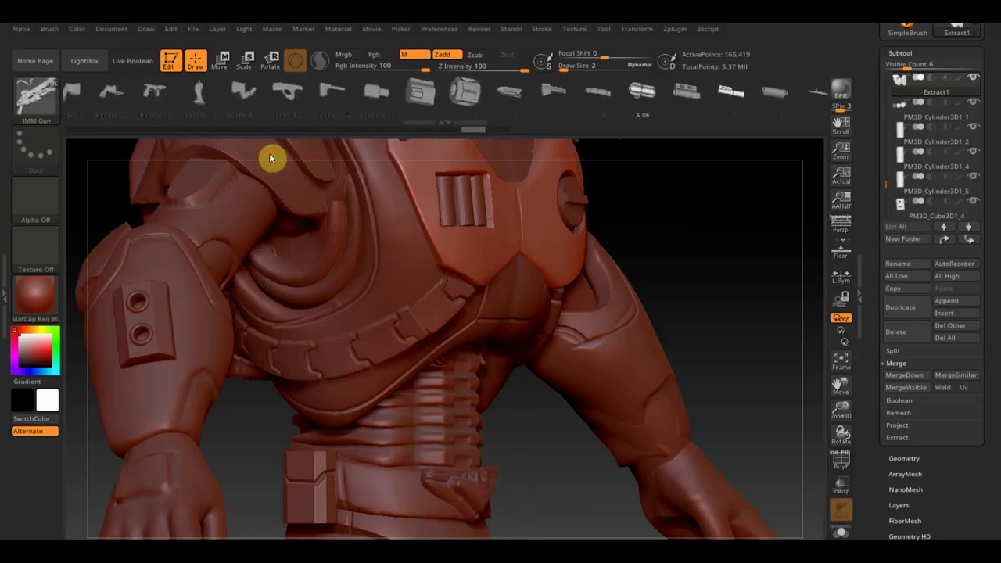
{"action": "left_click_drag", "start_coordinate": [607, 118], "coordinate": [307, 159]}
{"action": "left_click_drag", "start_coordinate": [680, 114], "coordinate": [282, 195]}
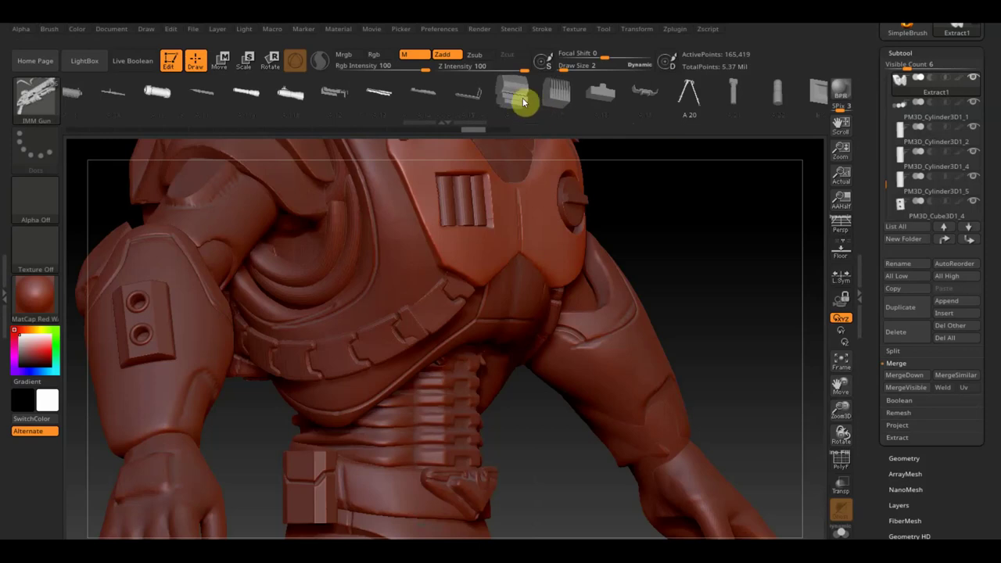
{"action": "left_click_drag", "start_coordinate": [641, 118], "coordinate": [370, 172]}
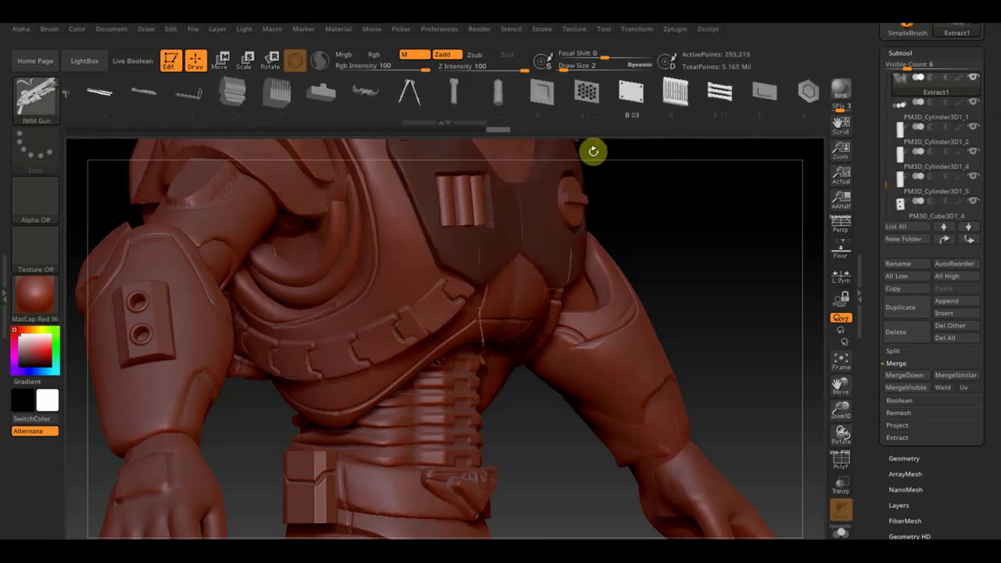
{"action": "mouse_move", "coordinate": [677, 120]}
{"action": "left_mouse_down"}
{"action": "mouse_move", "coordinate": [475, 156]}
{"action": "mouse_move", "coordinate": [452, 215]}
{"action": "left_mouse_up"}
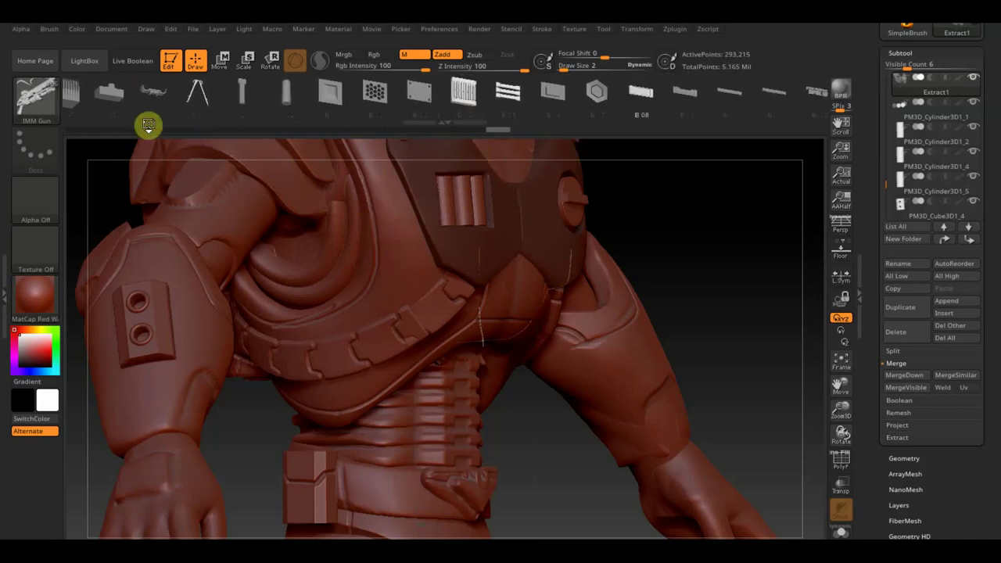
{"action": "left_click", "coordinate": [36, 108]}
{"action": "mouse_move", "coordinate": [599, 242]}
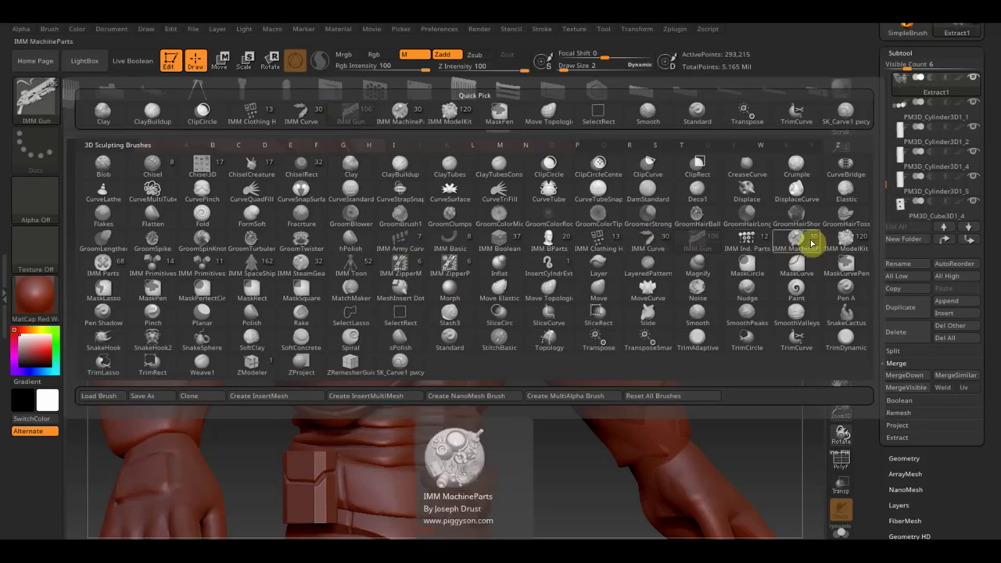
- Try the IMM Curve brush, then switch to IMM Clothing HardW and browse its parts
{"action": "left_click", "coordinate": [646, 240]}
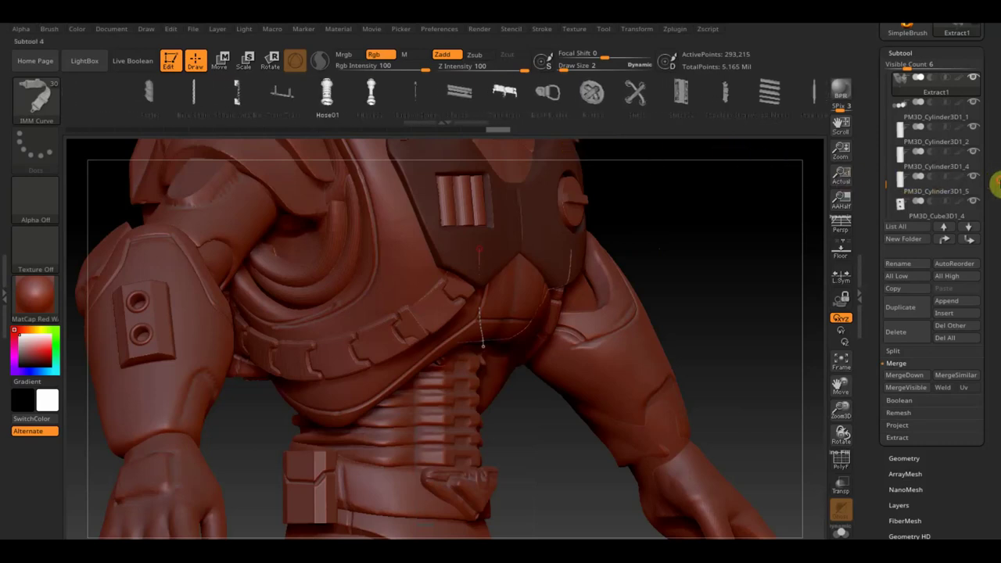
{"action": "left_click", "coordinate": [35, 98]}
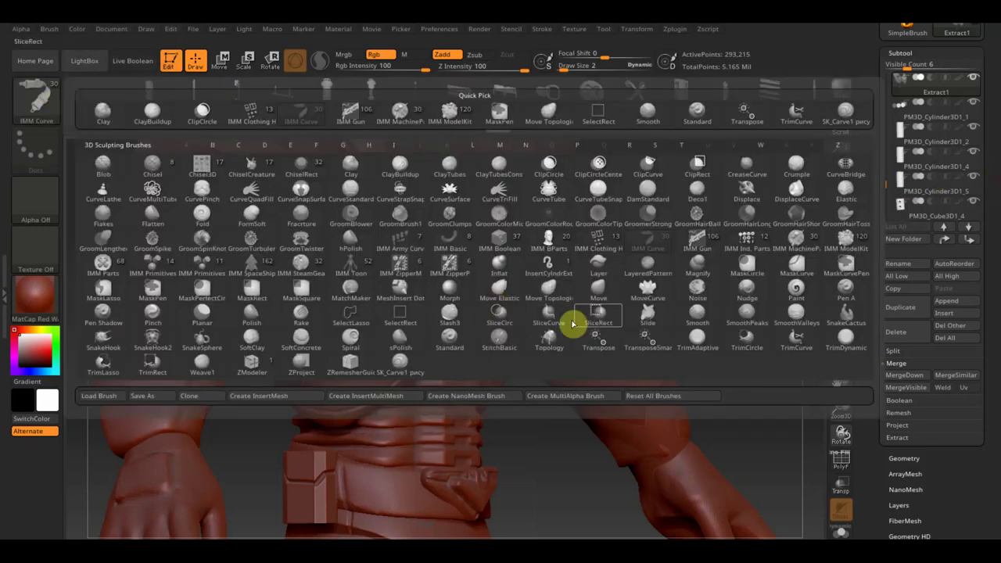
{"action": "left_click", "coordinate": [599, 247]}
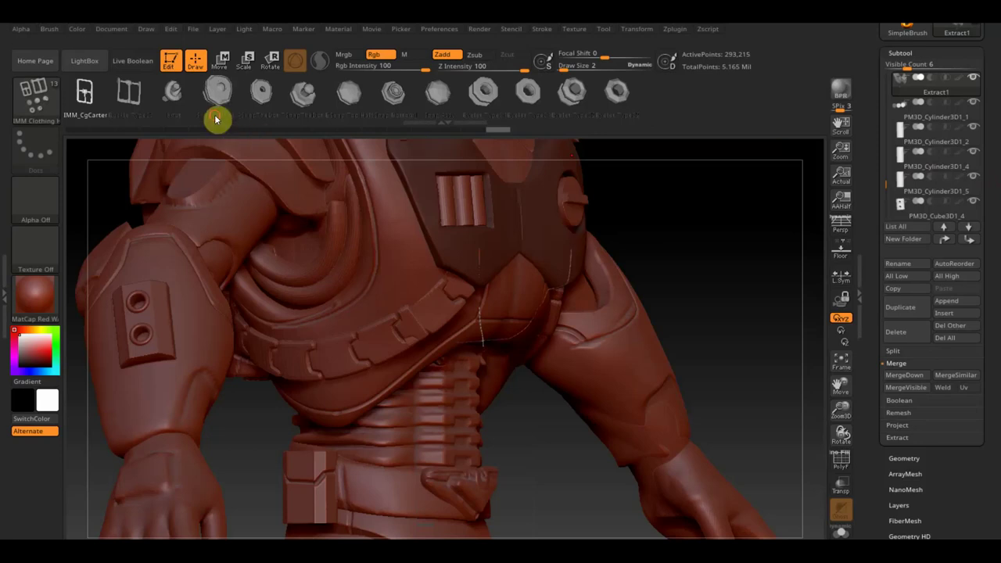
{"action": "left_click_drag", "start_coordinate": [216, 119], "coordinate": [346, 136]}
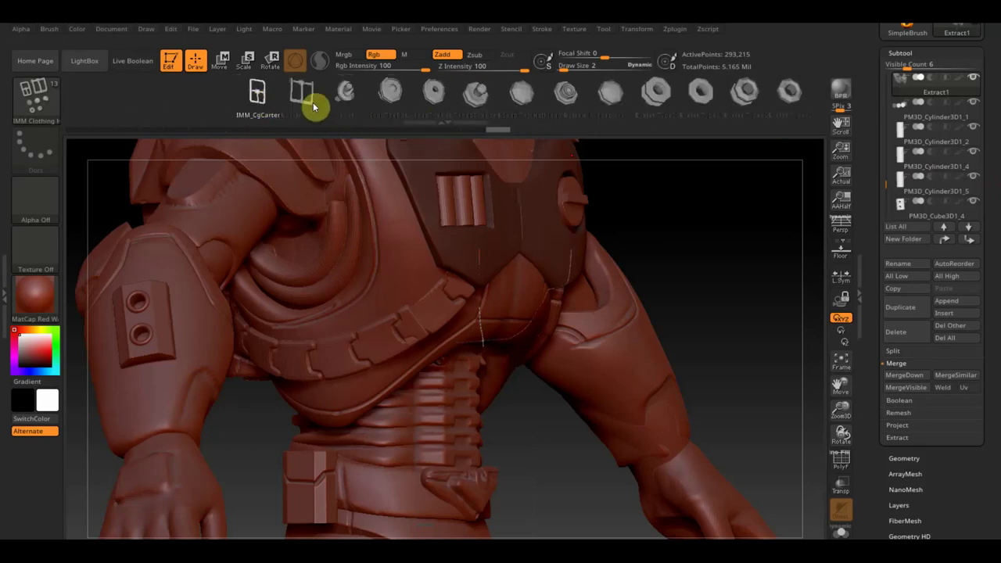
- Browse the IMM Boolean brush's parts, then make IMM SteamGears the current brush
{"action": "left_click", "coordinate": [41, 97]}
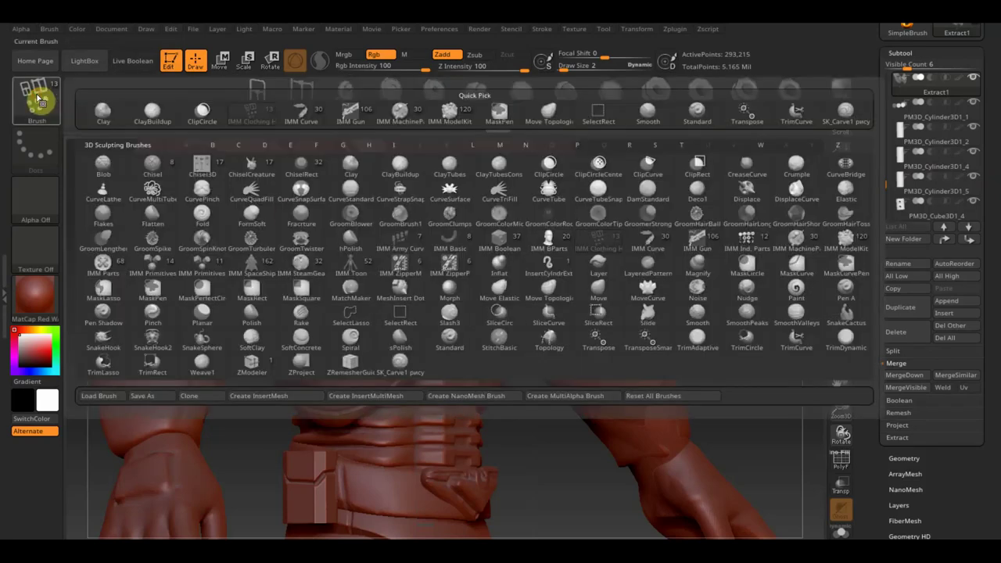
{"action": "left_click", "coordinate": [498, 247]}
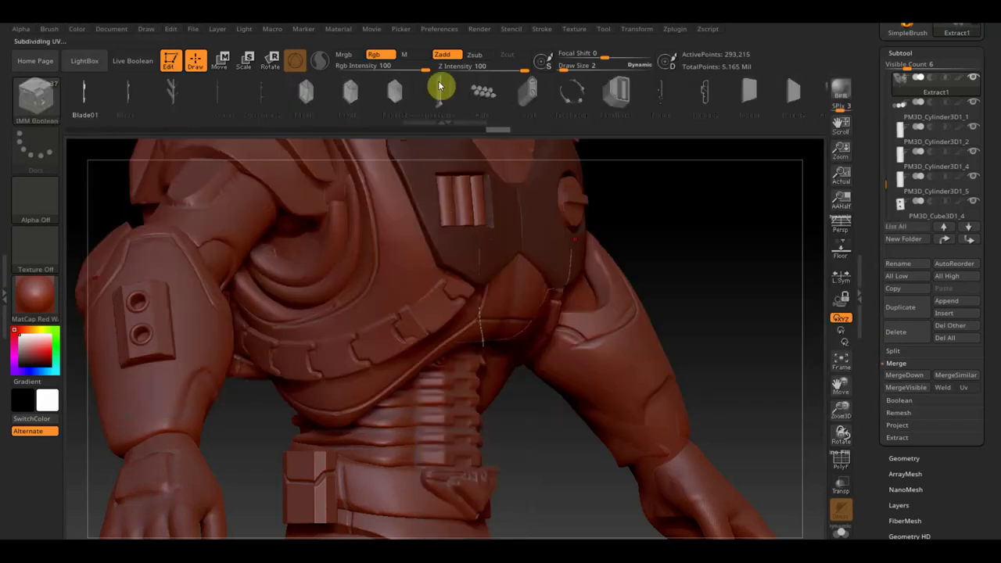
{"action": "mouse_move", "coordinate": [631, 123]}
{"action": "left_mouse_down"}
{"action": "mouse_move", "coordinate": [405, 130]}
{"action": "mouse_move", "coordinate": [186, 170]}
{"action": "left_mouse_up"}
{"action": "mouse_move", "coordinate": [516, 128]}
{"action": "left_mouse_down"}
{"action": "mouse_move", "coordinate": [565, 94]}
{"action": "mouse_move", "coordinate": [677, 118]}
{"action": "mouse_move", "coordinate": [484, 148]}
{"action": "mouse_move", "coordinate": [400, 131]}
{"action": "mouse_move", "coordinate": [413, 94]}
{"action": "mouse_move", "coordinate": [617, 123]}
{"action": "mouse_move", "coordinate": [374, 166]}
{"action": "mouse_move", "coordinate": [349, 157]}
{"action": "mouse_move", "coordinate": [405, 91]}
{"action": "mouse_move", "coordinate": [757, 109]}
{"action": "left_mouse_up"}
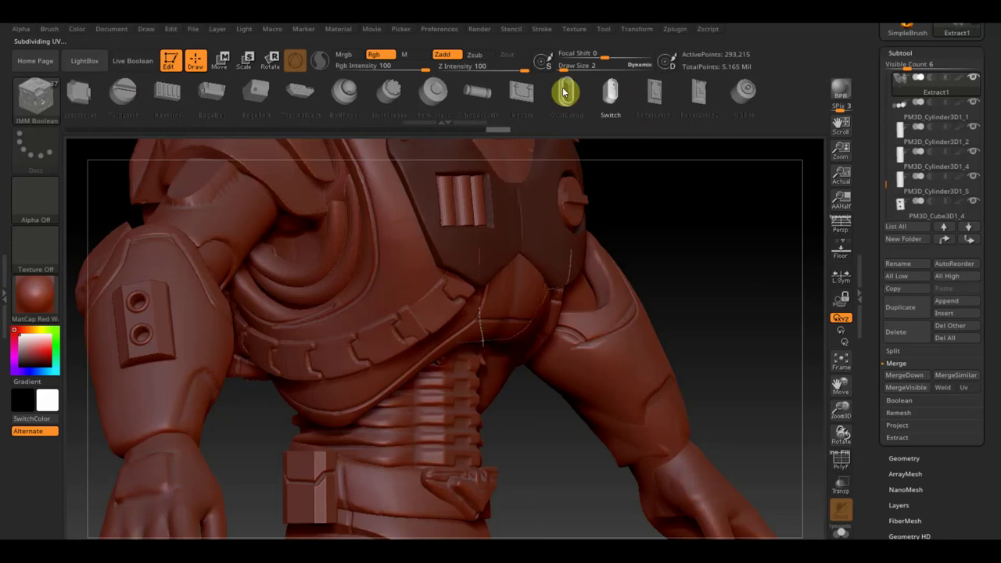
{"action": "left_click", "coordinate": [52, 113]}
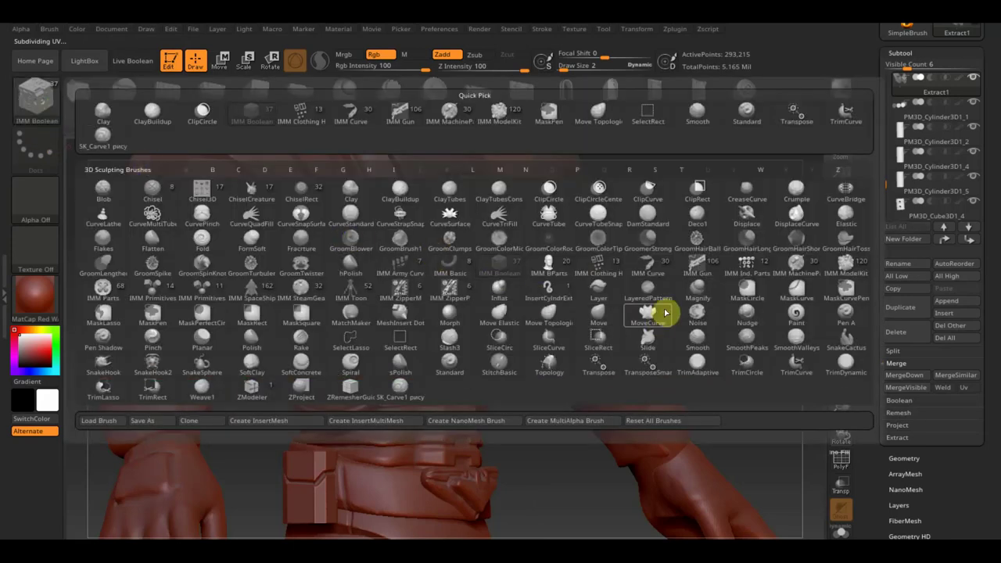
{"action": "mouse_move", "coordinate": [748, 266]}
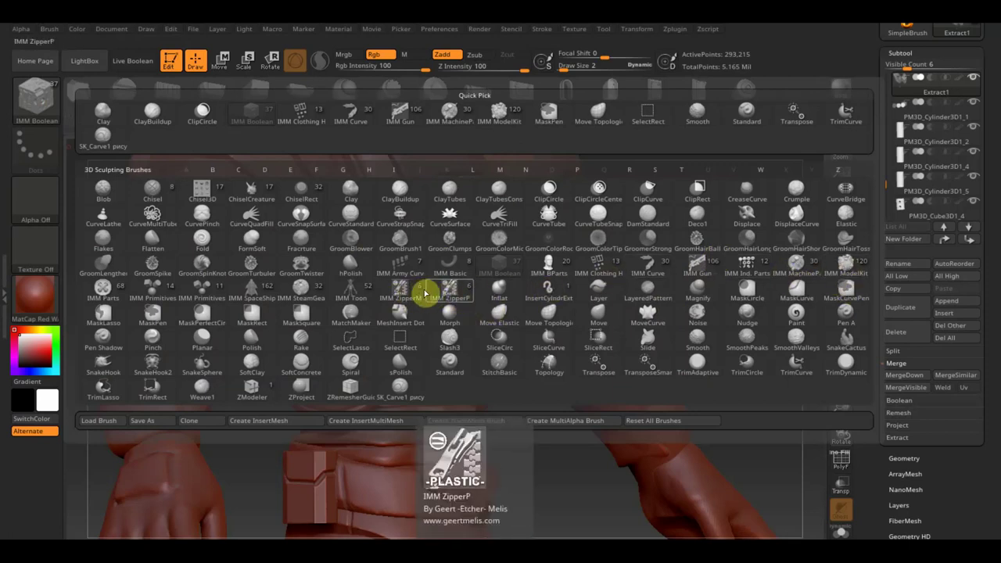
{"action": "left_click", "coordinate": [296, 299]}
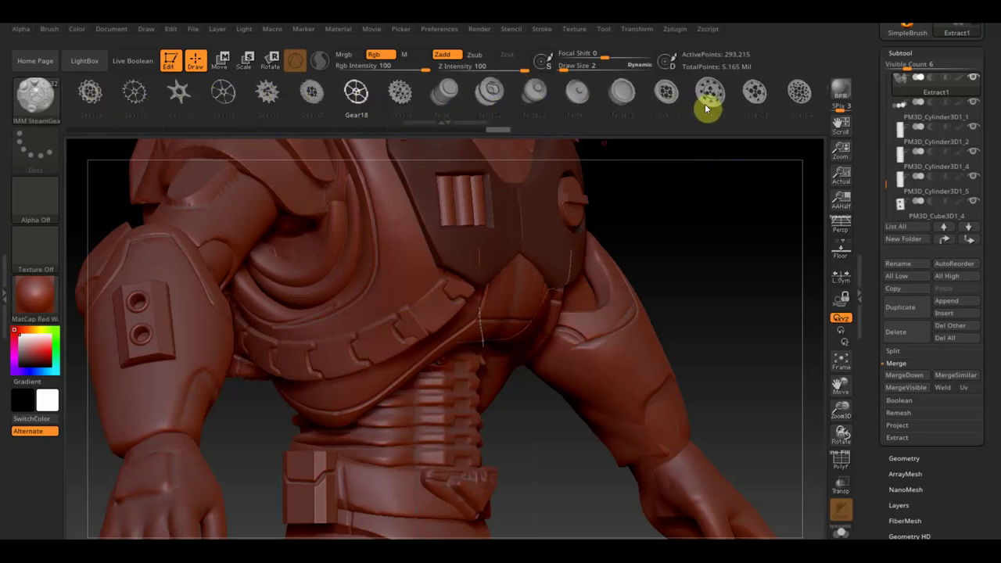
{"action": "left_click", "coordinate": [37, 99]}
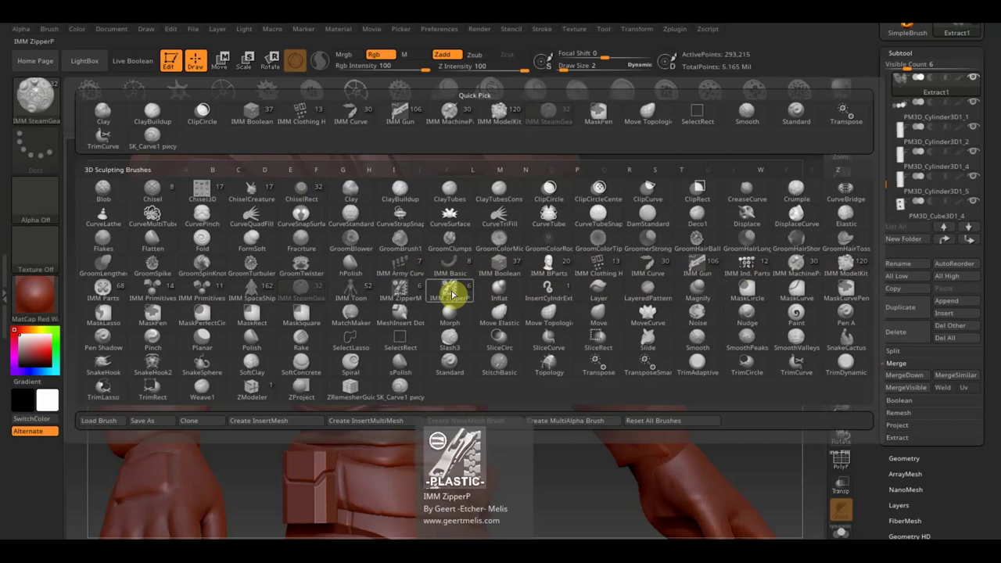
- Try the IMM SpaceShip brush, then switch to IMM Army Curve and browse its parts
{"action": "left_click", "coordinate": [251, 296]}
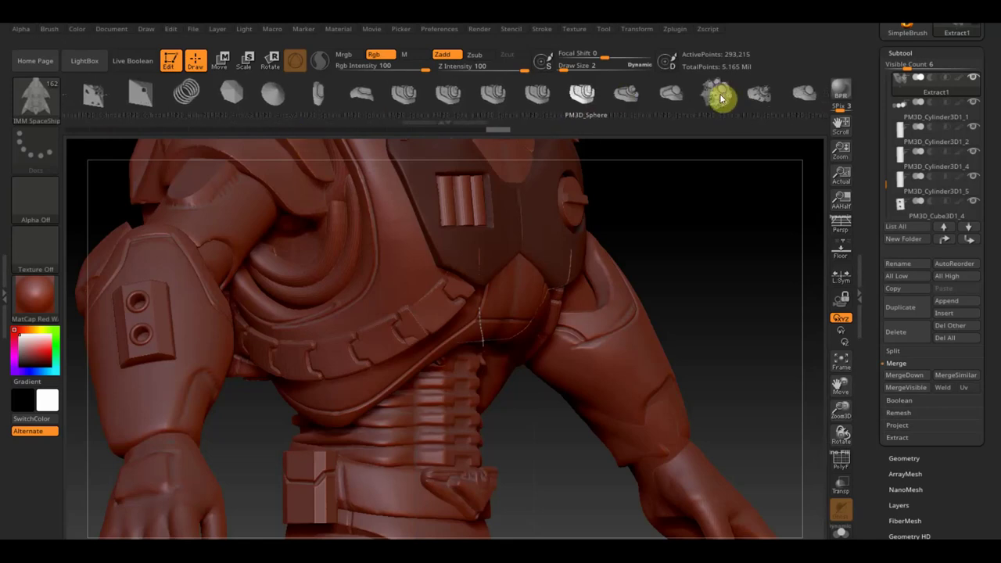
{"action": "left_click", "coordinate": [39, 104]}
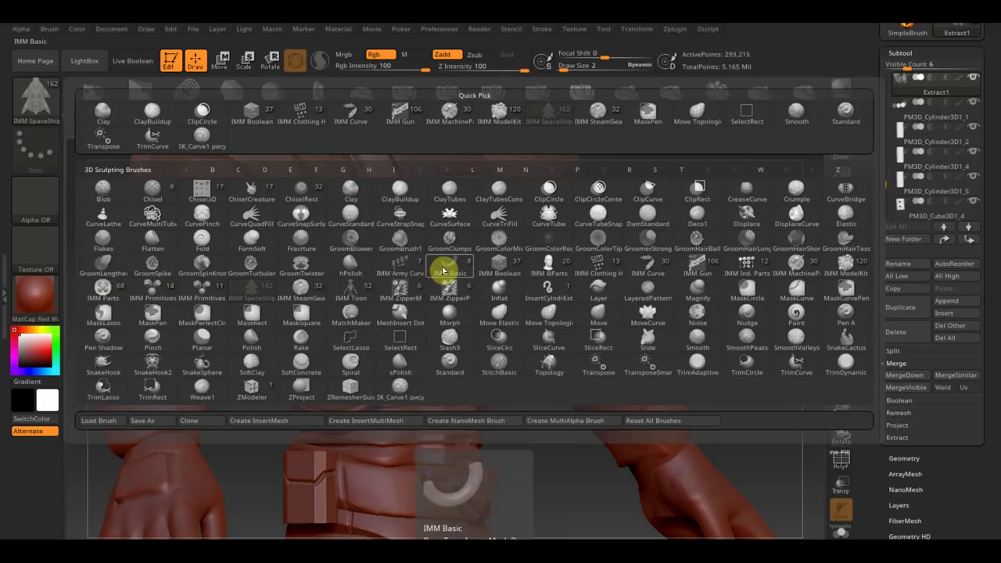
{"action": "left_click", "coordinate": [394, 263]}
{"action": "left_click_drag", "start_coordinate": [362, 125], "coordinate": [621, 107]}
{"action": "left_click", "coordinate": [49, 106]}
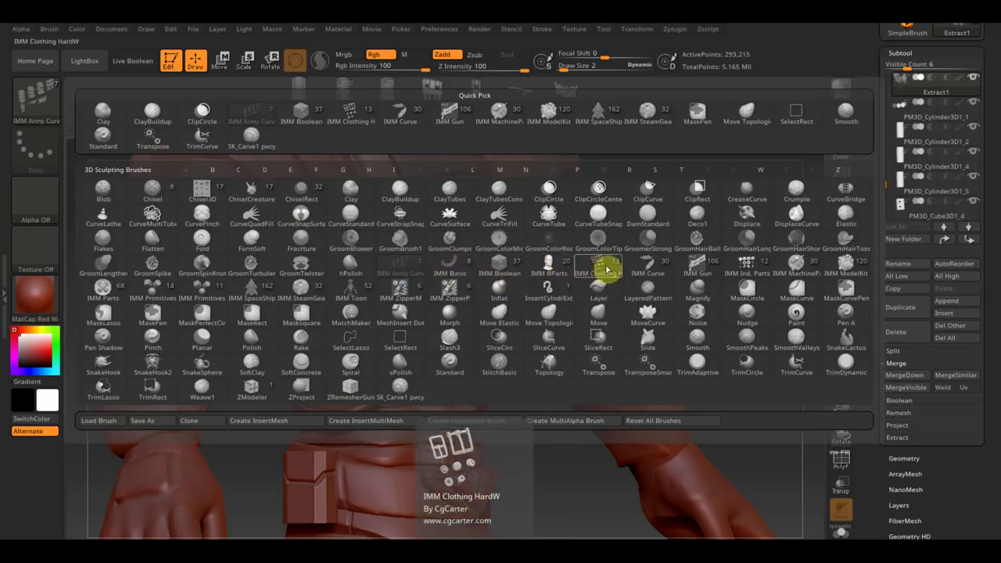
- Select the IMM Curve Necklace Link part and draw a curve down the left chest
{"action": "left_click", "coordinate": [646, 266]}
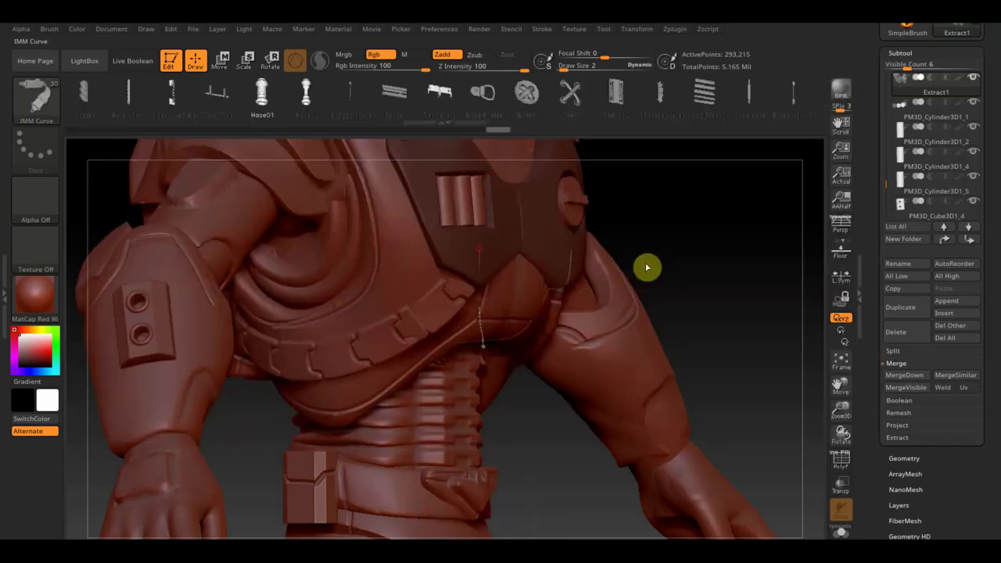
{"action": "mouse_move", "coordinate": [381, 113]}
{"action": "left_mouse_down"}
{"action": "mouse_move", "coordinate": [19, 170]}
{"action": "mouse_move", "coordinate": [7, 194]}
{"action": "left_mouse_up"}
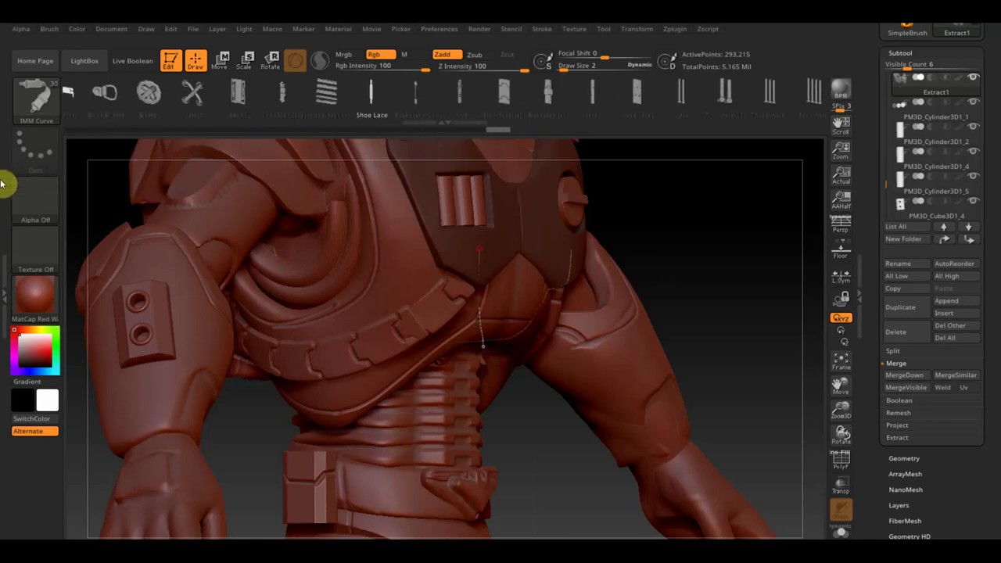
{"action": "left_click", "coordinate": [494, 97]}
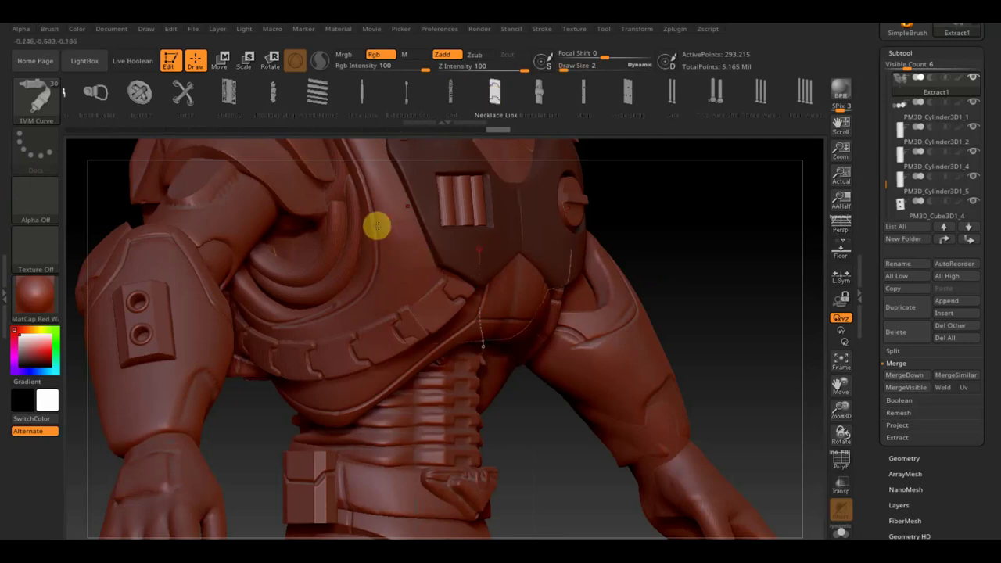
{"action": "left_click_drag", "start_coordinate": [413, 397], "coordinate": [412, 391]}
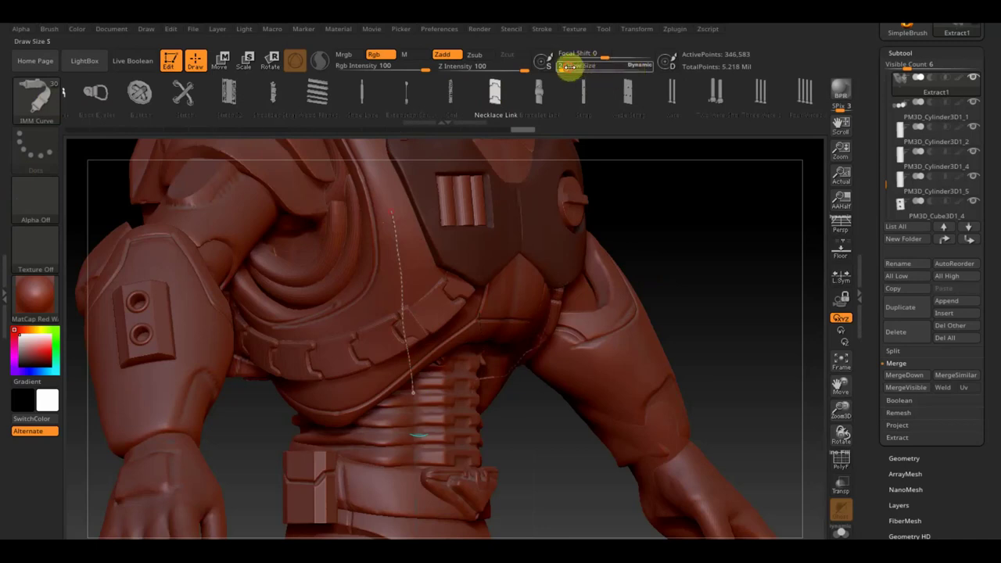
- Rebuild the curve at Draw Size 119, then at 28, making a chain of small links
{"action": "left_click_drag", "start_coordinate": [568, 66], "coordinate": [593, 69]}
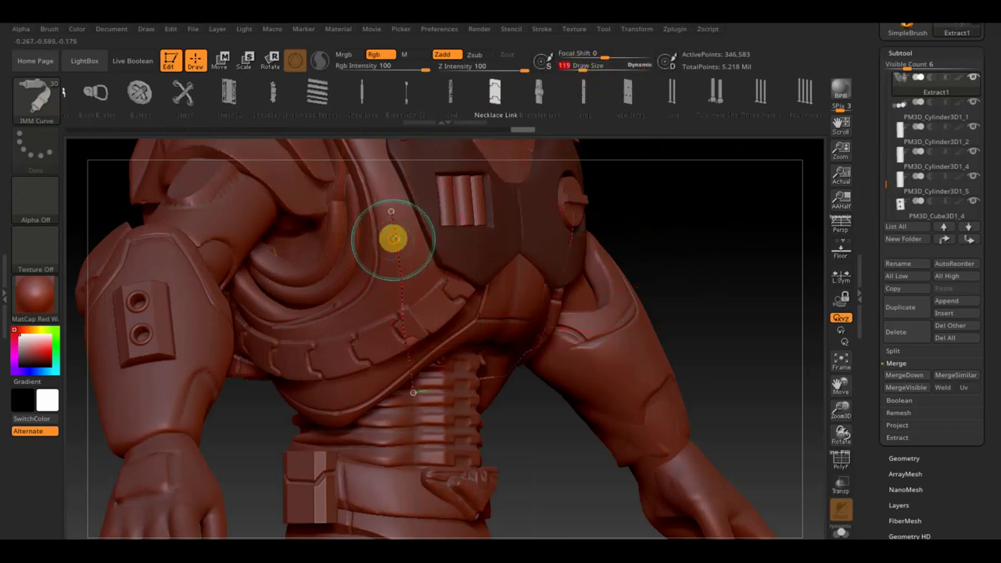
{"action": "left_click", "coordinate": [393, 238]}
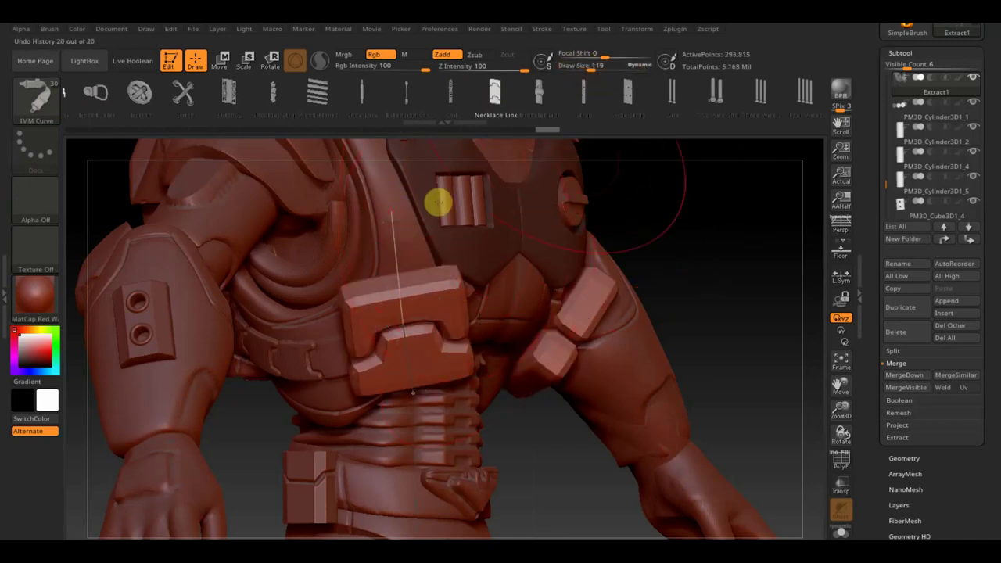
{"action": "left_click_drag", "start_coordinate": [585, 62], "coordinate": [574, 62]}
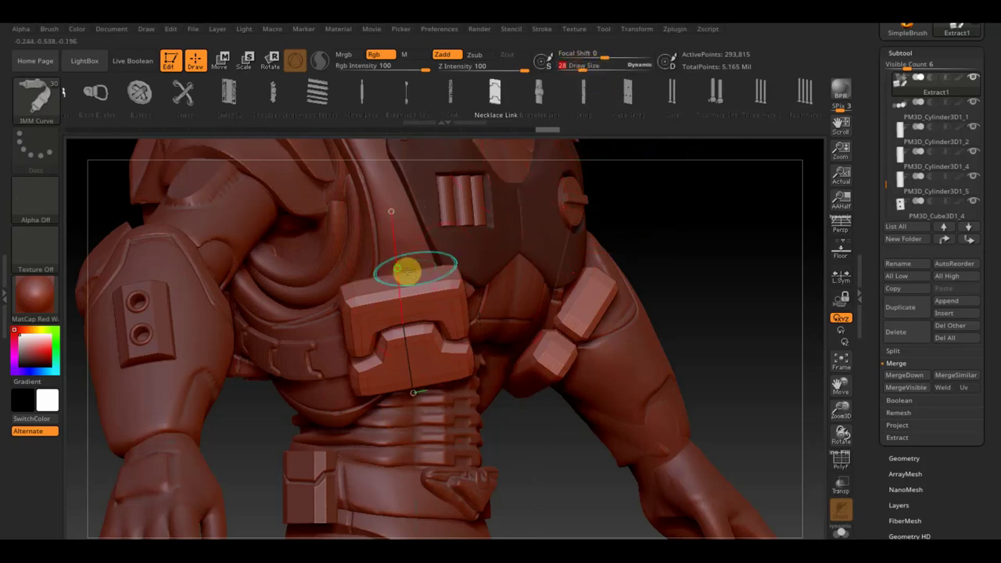
{"action": "left_click", "coordinate": [399, 272]}
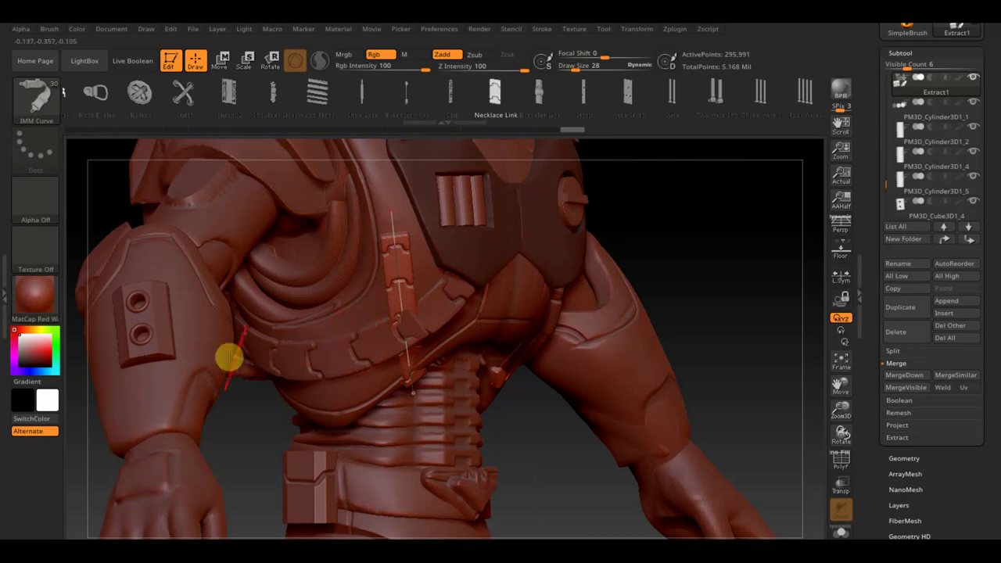
{"action": "key", "text": "bracketright"}
{"action": "key", "text": "bracketright"}
{"action": "key", "text": "bracketright"}
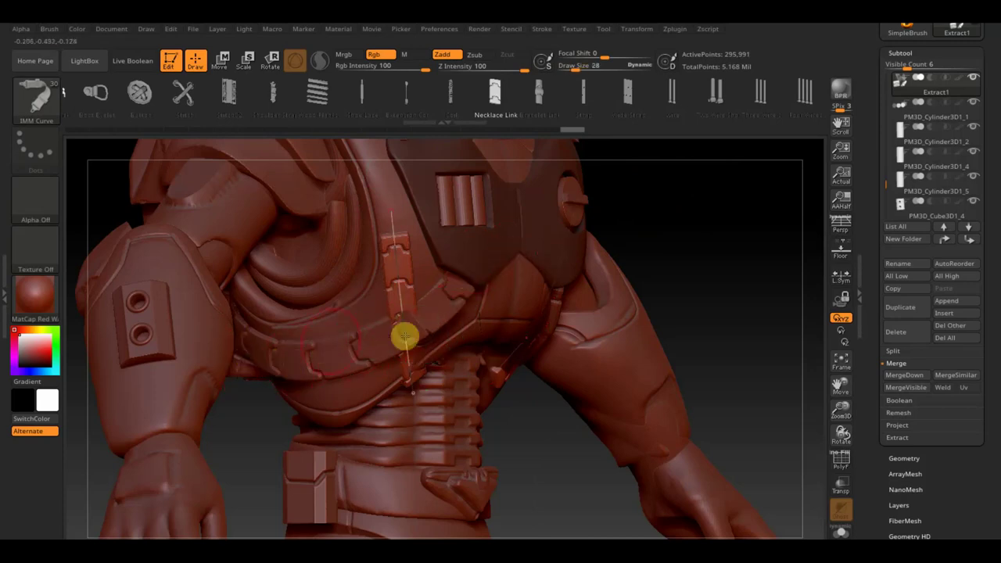
{"action": "key", "text": "bracketleft"}
{"action": "key", "text": "bracketleft"}
{"action": "key", "text": "bracketleft"}
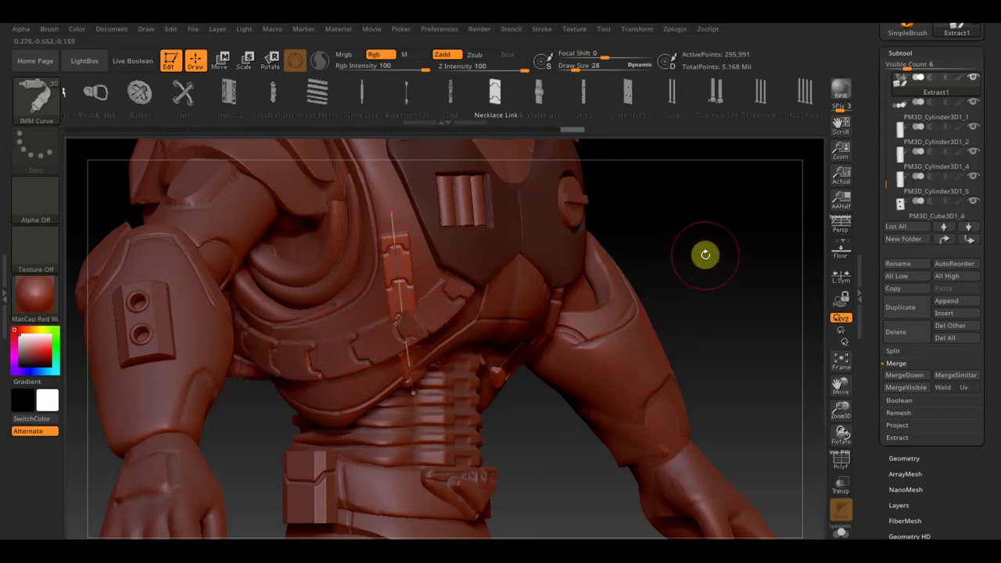
{"action": "left_click", "coordinate": [56, 108]}
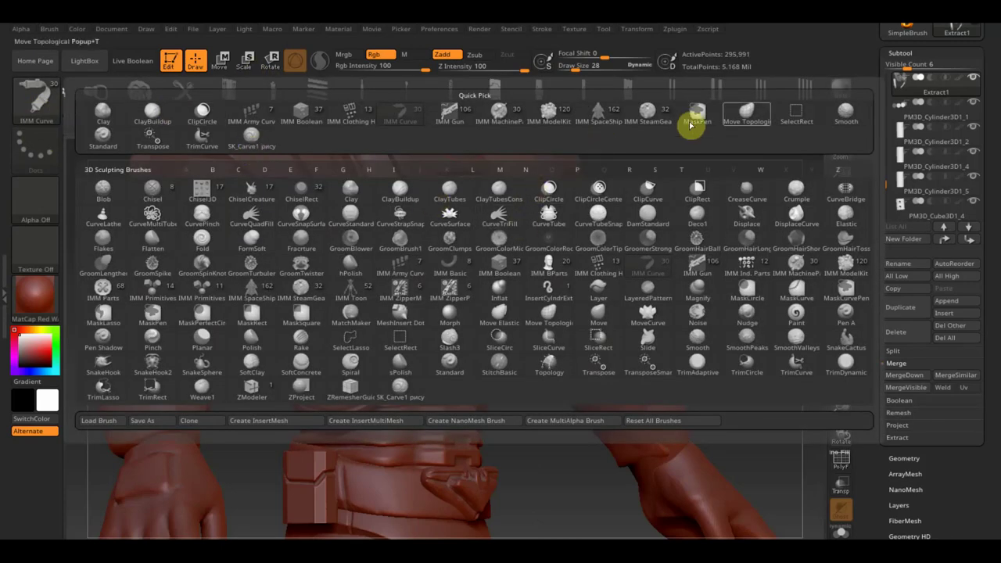
- Undo the chest strap, turn to the front, and select the ribbed abdomen subtool PM3D_Cube3D1
{"action": "left_click", "coordinate": [748, 111]}
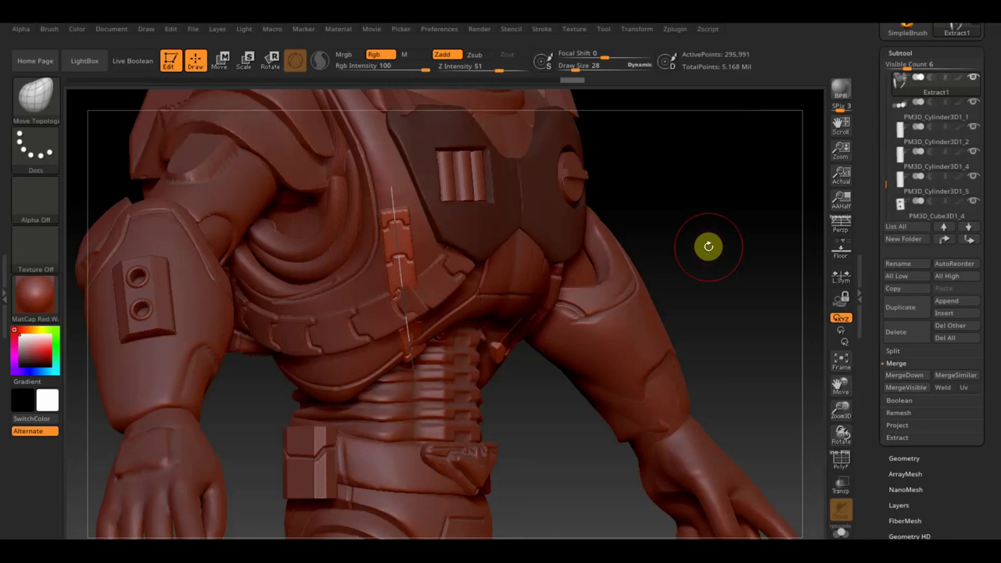
{"action": "key", "text": "ctrl+z"}
{"action": "key", "text": "ctrl+z"}
{"action": "key", "text": "ctrl+z"}
{"action": "key", "text": "ctrl+z"}
{"action": "key", "text": "ctrl+z"}
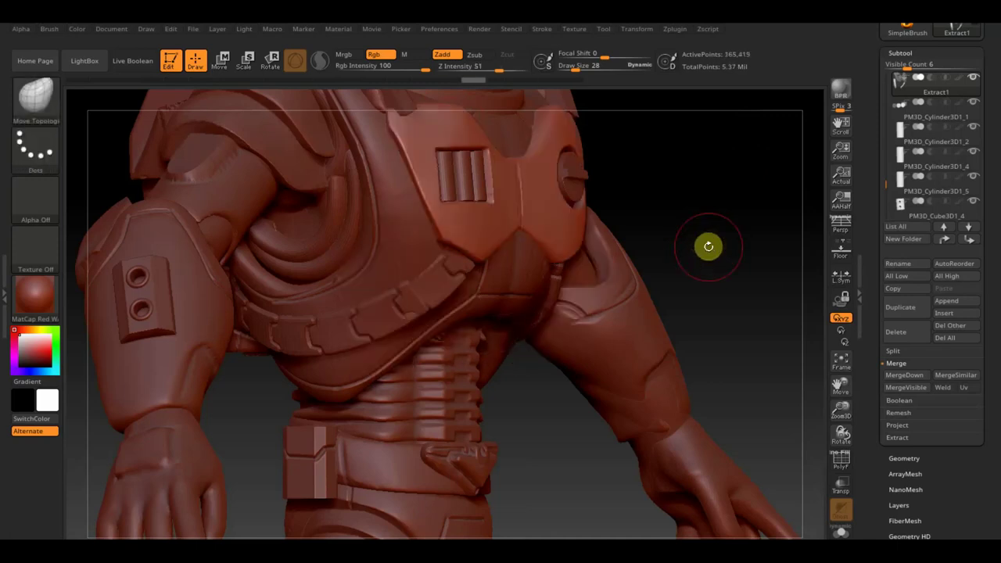
{"action": "left_click_drag", "start_coordinate": [706, 246], "coordinate": [668, 253]}
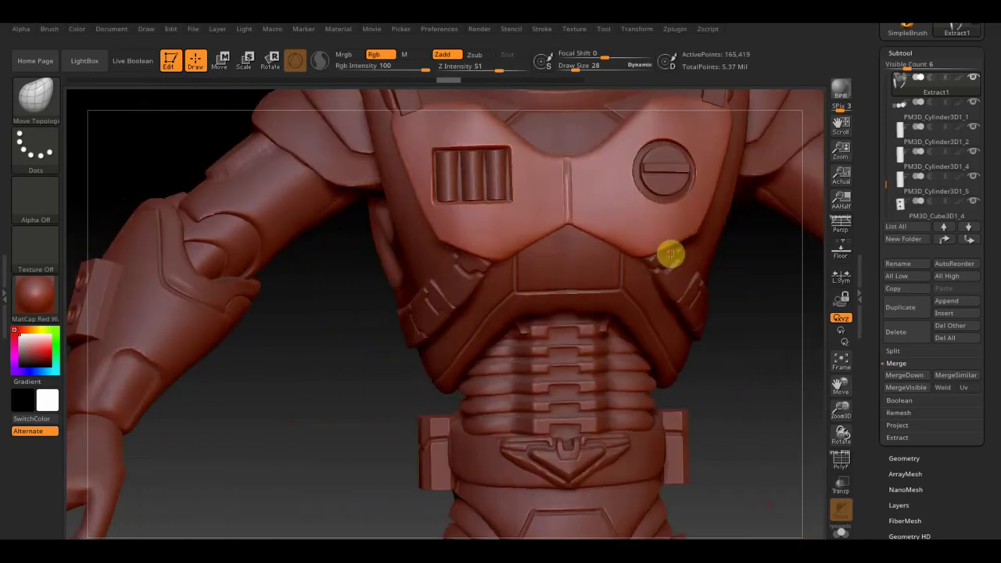
{"action": "mouse_move", "coordinate": [763, 346]}
{"action": "left_mouse_down"}
{"action": "mouse_move", "coordinate": [761, 360]}
{"action": "mouse_move", "coordinate": [565, 253]}
{"action": "mouse_move", "coordinate": [394, 255]}
{"action": "left_mouse_up"}
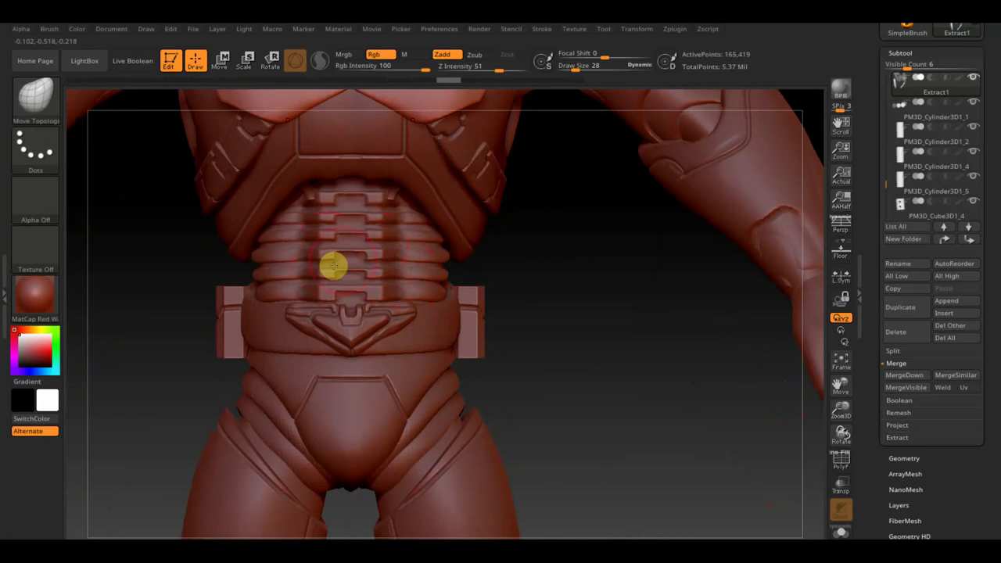
{"action": "mouse_move", "coordinate": [579, 250]}
{"action": "left_mouse_down"}
{"action": "mouse_move", "coordinate": [329, 250]}
{"action": "mouse_move", "coordinate": [678, 263]}
{"action": "mouse_move", "coordinate": [340, 272]}
{"action": "left_mouse_up"}
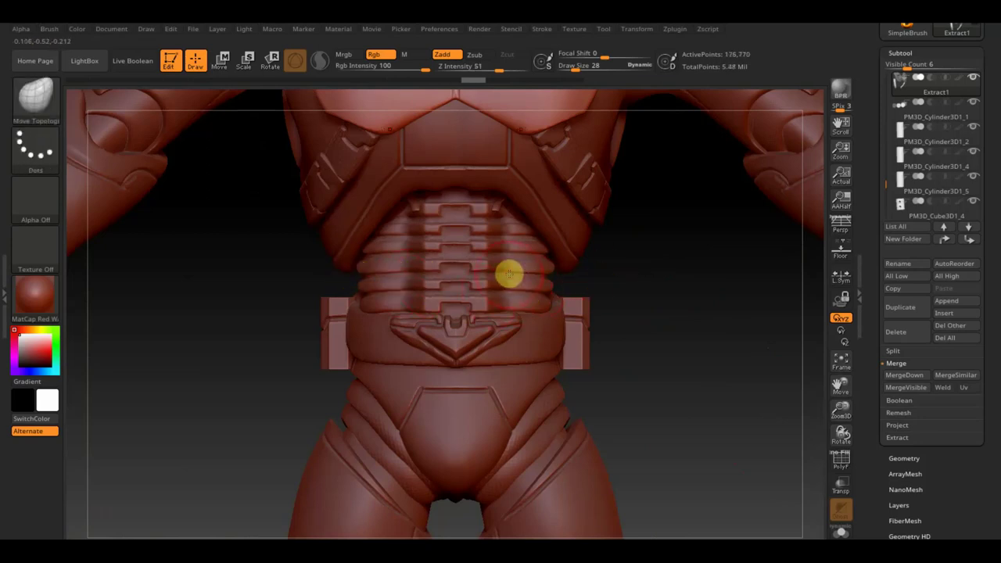
{"action": "mouse_move", "coordinate": [655, 281]}
{"action": "left_mouse_down", "text": "ctrl"}
{"action": "mouse_move", "coordinate": [335, 283]}
{"action": "mouse_move", "coordinate": [333, 272]}
{"action": "left_mouse_up", "text": "ctrl"}
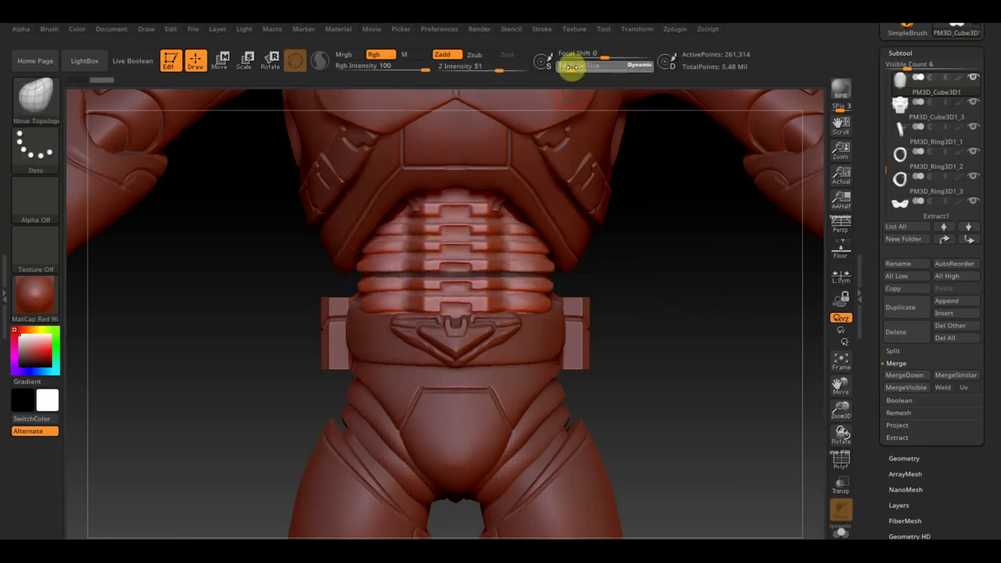
- Mask the whole ribbed abdomen piece, toggling Move mode and returning to Draw
{"action": "key", "text": "ctrl"}
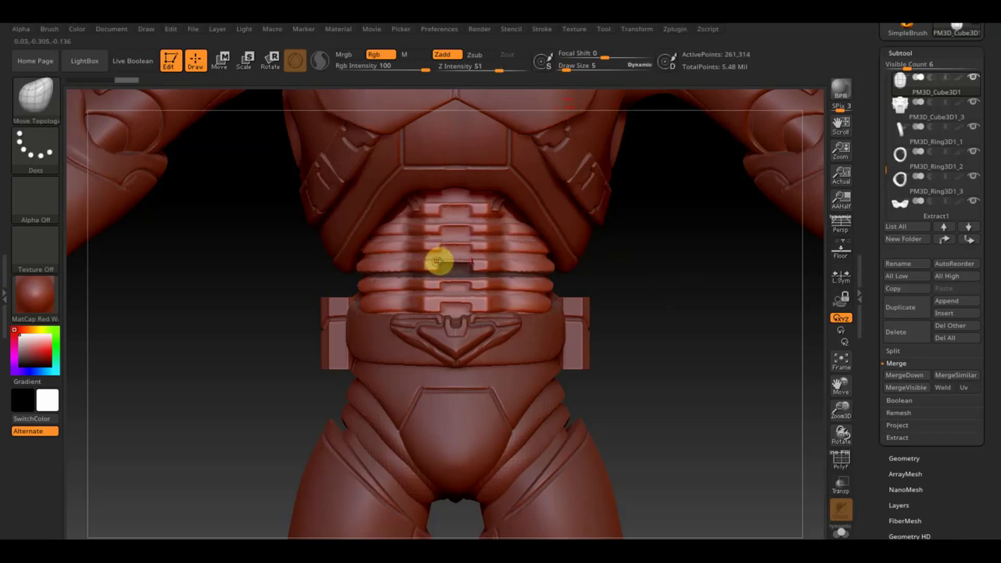
{"action": "left_click", "coordinate": [649, 265], "text": "ctrl"}
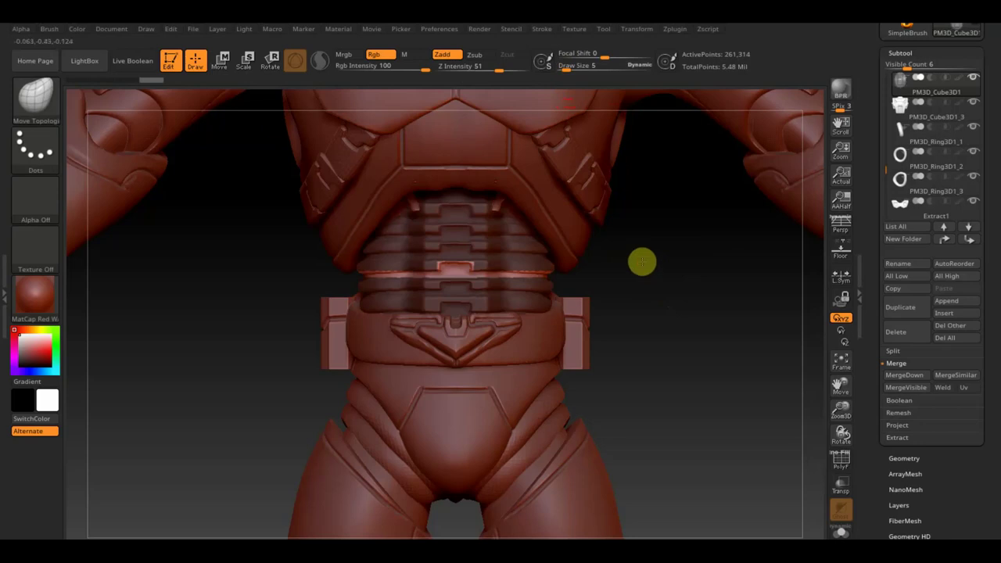
{"action": "left_click", "coordinate": [219, 61]}
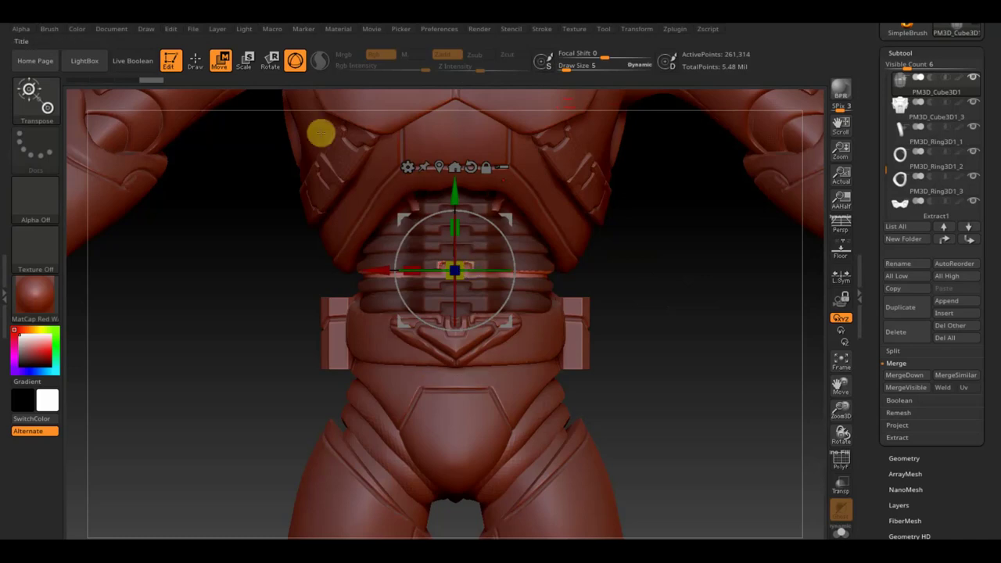
{"action": "left_click", "coordinate": [194, 58]}
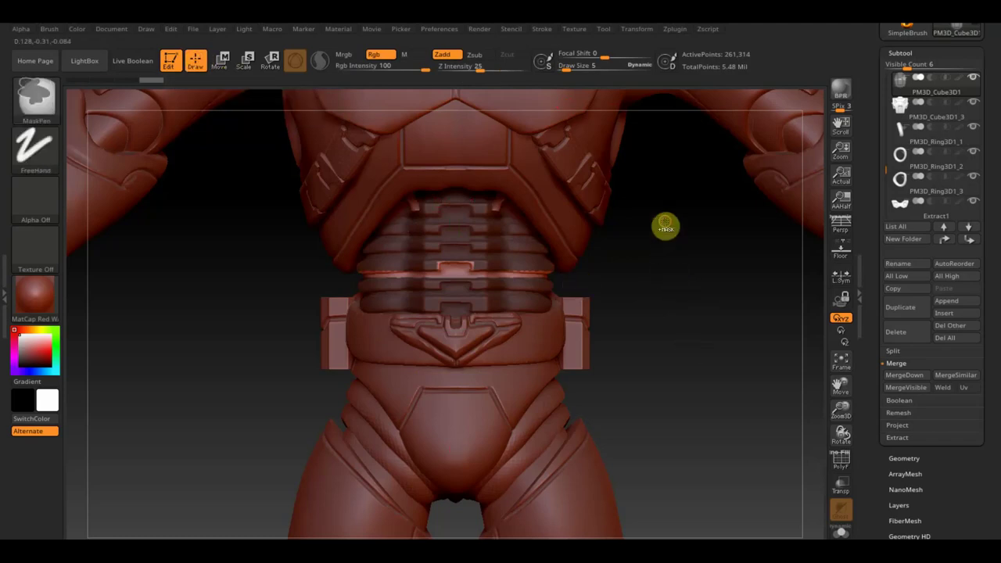
- Make the belt piece ремень2 the active subtool
{"action": "left_click_drag", "start_coordinate": [704, 299], "coordinate": [667, 306]}
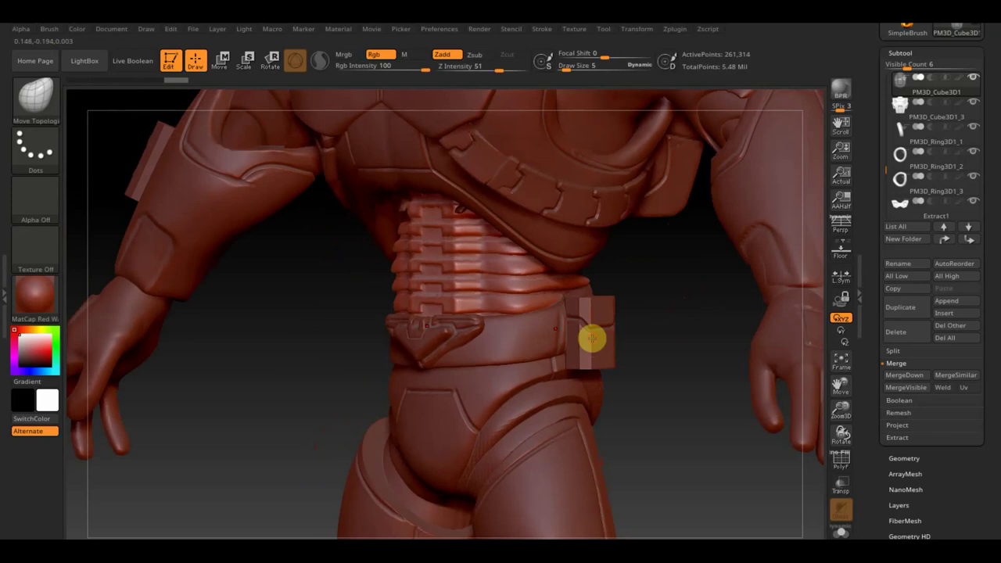
{"action": "left_click", "coordinate": [591, 338], "text": "alt"}
{"action": "mouse_move", "coordinate": [626, 348]}
{"action": "left_mouse_down"}
{"action": "mouse_move", "coordinate": [692, 333]}
{"action": "mouse_move", "coordinate": [574, 346]}
{"action": "left_mouse_up"}
{"action": "left_click", "coordinate": [477, 337], "text": "alt"}
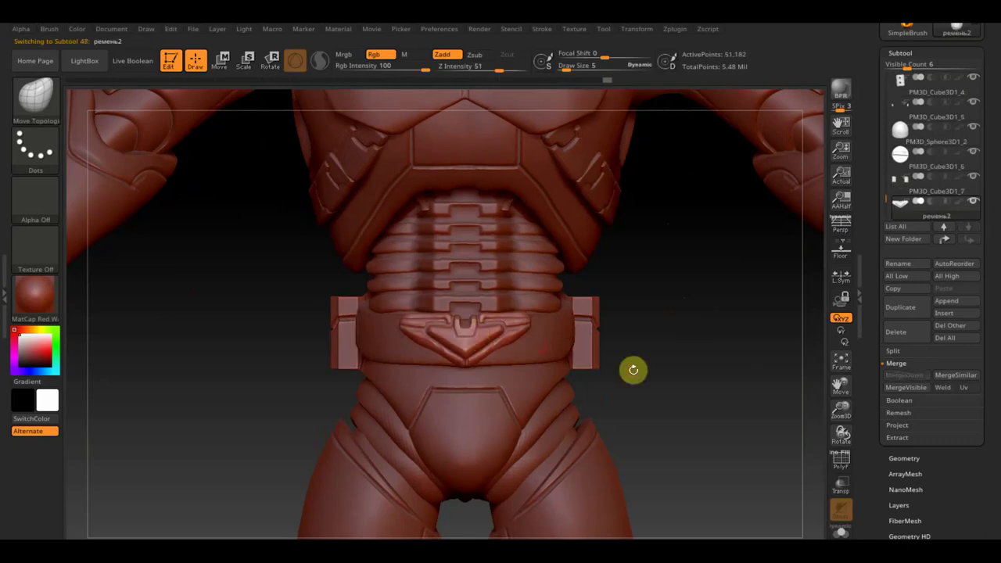
{"action": "mouse_move", "coordinate": [654, 362]}
{"action": "left_mouse_down", "text": "alt"}
{"action": "mouse_move", "coordinate": [684, 411]}
{"action": "mouse_move", "coordinate": [743, 364]}
{"action": "mouse_move", "coordinate": [732, 337]}
{"action": "left_mouse_up", "text": "alt"}
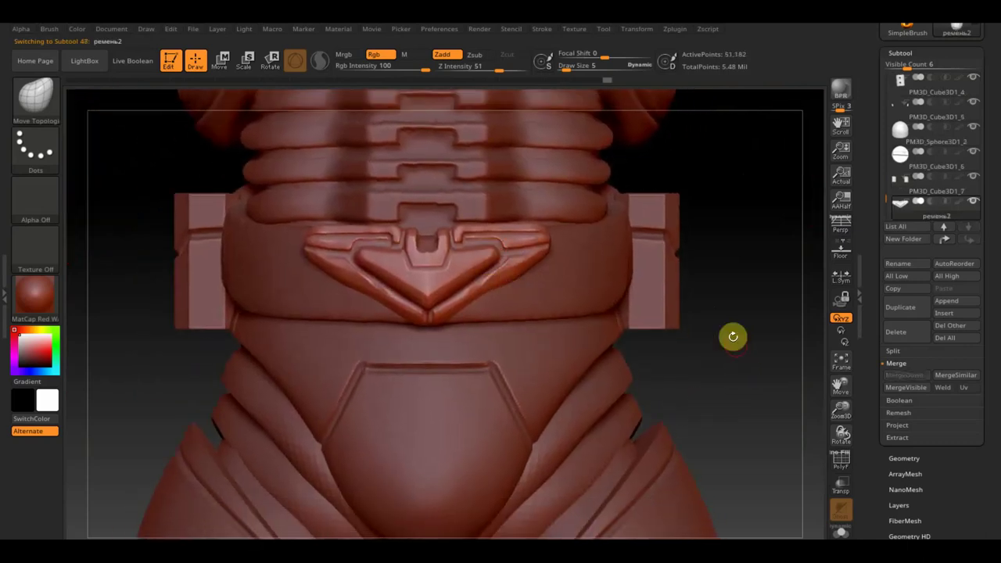
{"action": "left_click_drag", "start_coordinate": [720, 328], "coordinate": [709, 298], "text": "alt"}
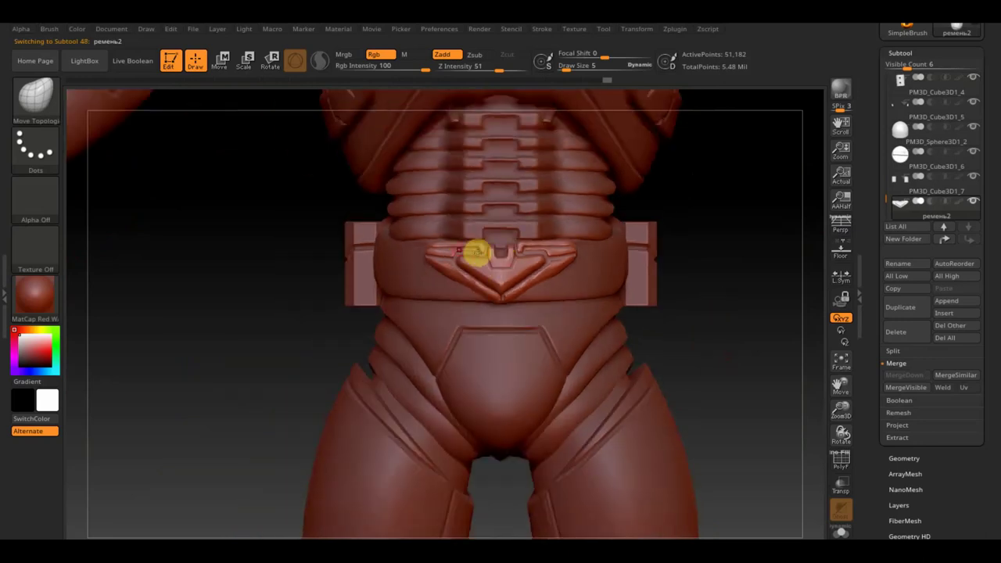
{"action": "left_click_drag", "start_coordinate": [680, 323], "coordinate": [709, 341]}
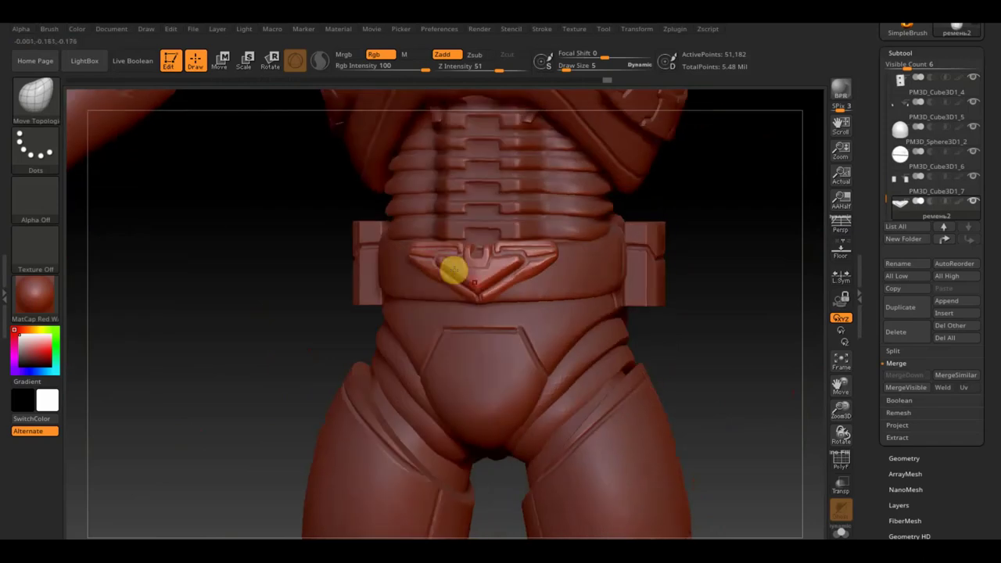
{"action": "left_click_drag", "start_coordinate": [706, 305], "coordinate": [726, 313]}
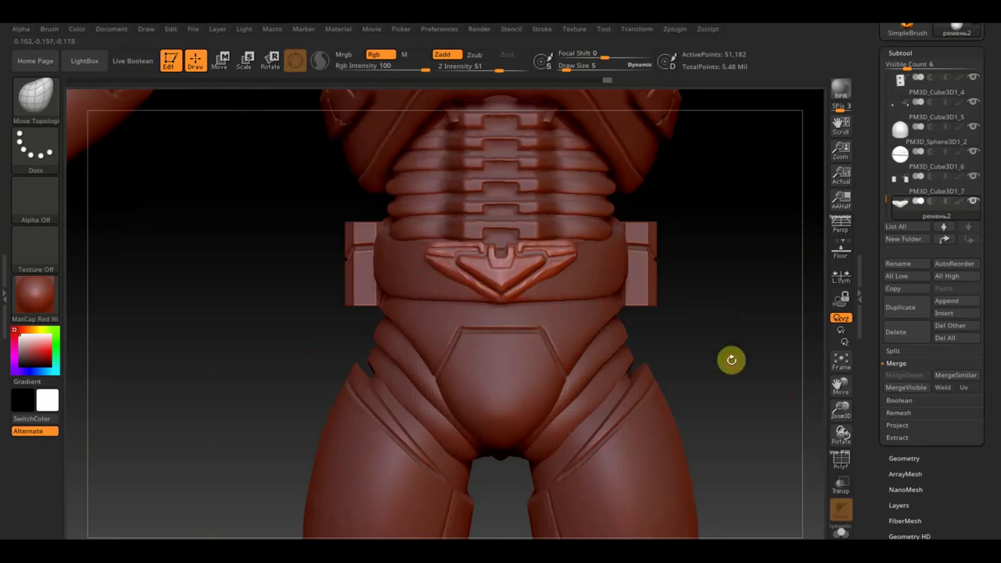
{"action": "mouse_move", "coordinate": [730, 372]}
{"action": "left_mouse_down"}
{"action": "mouse_move", "coordinate": [690, 250]}
{"action": "mouse_move", "coordinate": [654, 292]}
{"action": "mouse_move", "coordinate": [610, 221]}
{"action": "left_mouse_up"}
{"action": "left_click_drag", "start_coordinate": [626, 330], "coordinate": [764, 350]}
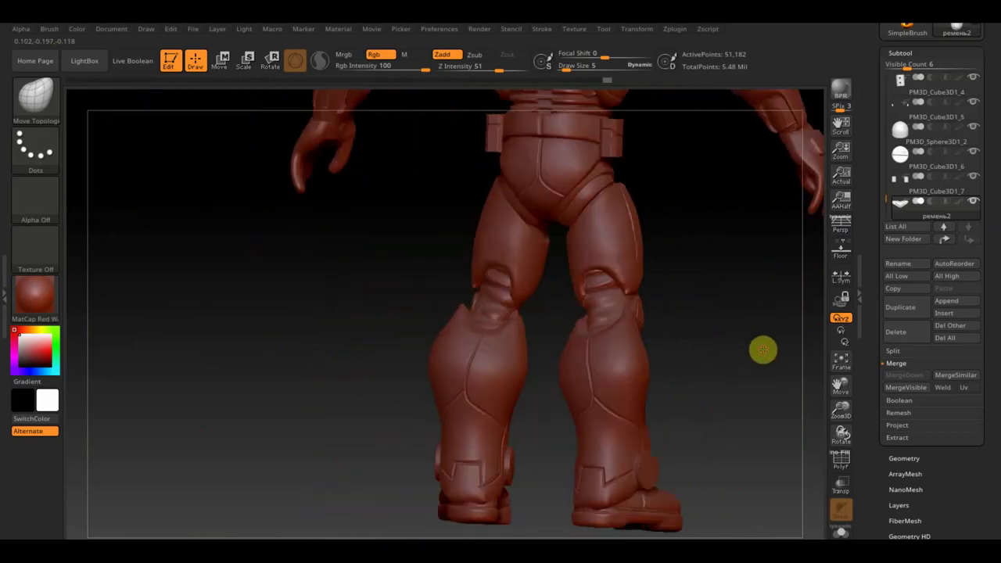
{"action": "mouse_move", "coordinate": [694, 360]}
{"action": "left_mouse_down"}
{"action": "mouse_move", "coordinate": [747, 373]}
{"action": "mouse_move", "coordinate": [696, 369]}
{"action": "mouse_move", "coordinate": [677, 378]}
{"action": "left_mouse_up"}
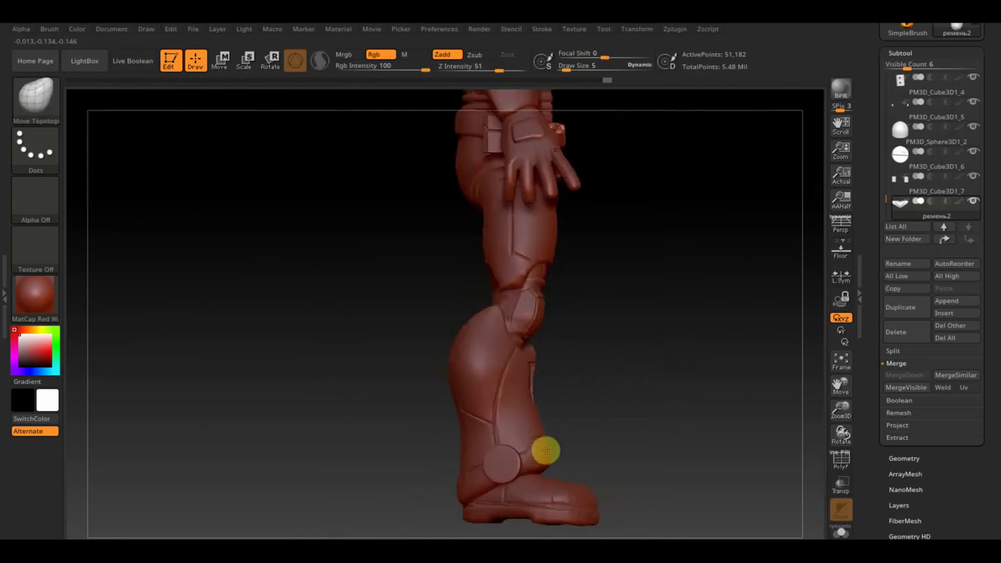
{"action": "left_click_drag", "start_coordinate": [652, 418], "coordinate": [587, 429]}
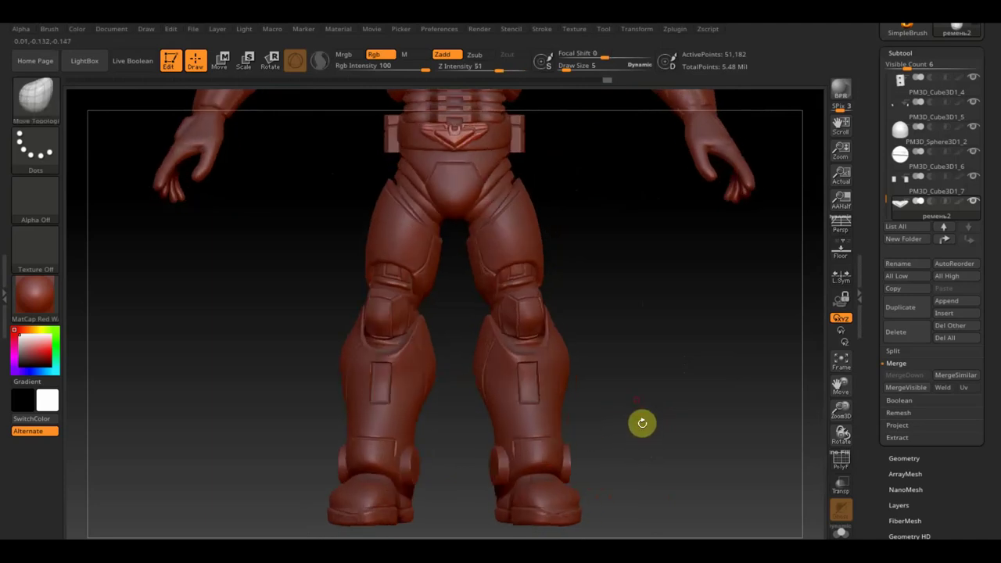
{"action": "mouse_move", "coordinate": [634, 391]}
{"action": "left_mouse_down", "text": "alt"}
{"action": "mouse_move", "coordinate": [636, 456]}
{"action": "mouse_move", "coordinate": [654, 362]}
{"action": "left_mouse_up", "text": "alt"}
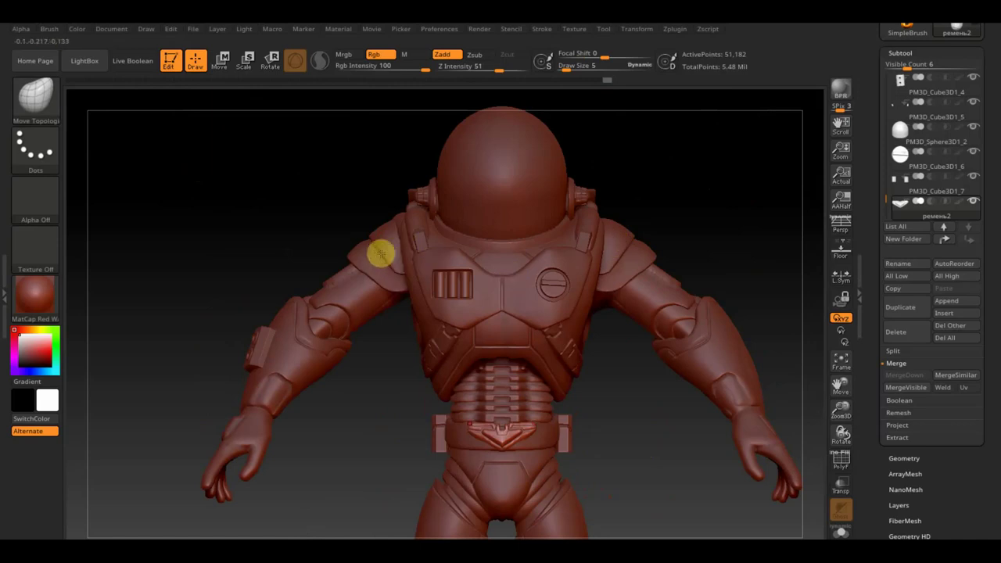
{"action": "mouse_move", "coordinate": [712, 231]}
{"action": "left_mouse_down"}
{"action": "mouse_move", "coordinate": [652, 257]}
{"action": "mouse_move", "coordinate": [527, 250]}
{"action": "left_mouse_up"}
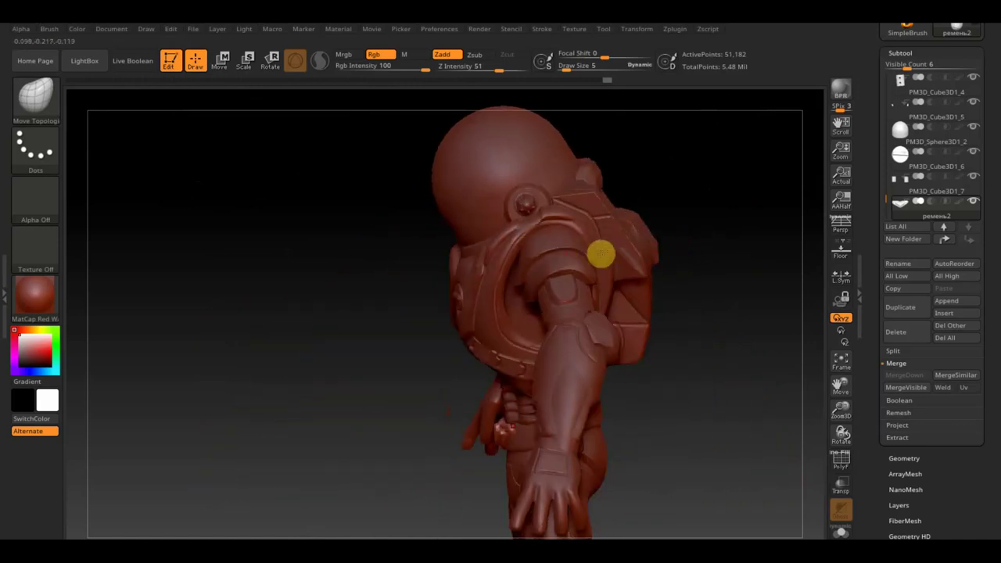
{"action": "mouse_move", "coordinate": [724, 227]}
{"action": "left_mouse_down"}
{"action": "mouse_move", "coordinate": [659, 237]}
{"action": "mouse_move", "coordinate": [715, 195]}
{"action": "mouse_move", "coordinate": [739, 201]}
{"action": "mouse_move", "coordinate": [602, 182]}
{"action": "left_mouse_up"}
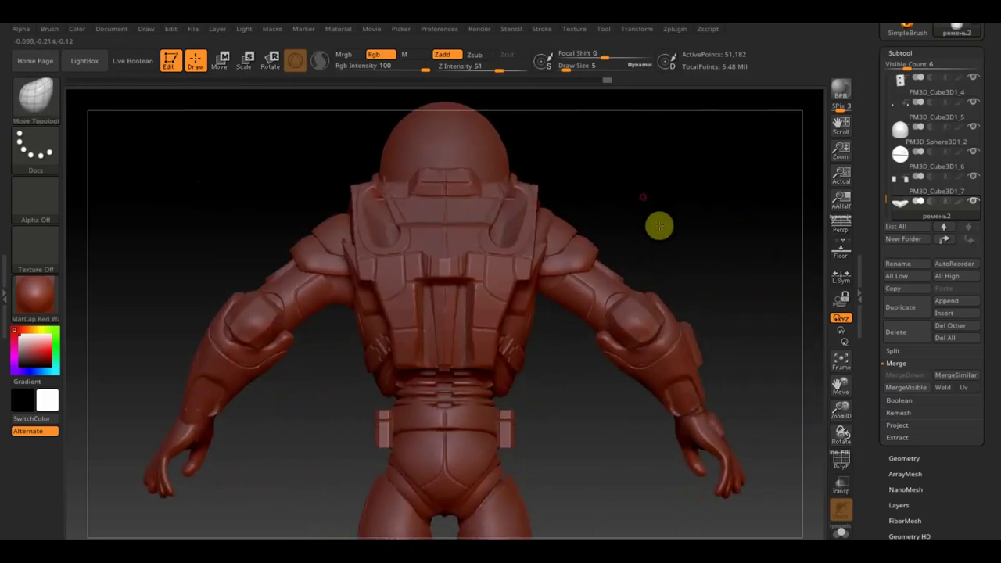
{"action": "left_click_drag", "start_coordinate": [659, 224], "coordinate": [663, 233], "text": "alt"}
{"action": "mouse_move", "coordinate": [651, 348]}
{"action": "left_mouse_down", "text": "alt"}
{"action": "mouse_move", "coordinate": [630, 437]}
{"action": "mouse_move", "coordinate": [594, 415]}
{"action": "left_mouse_up", "text": "alt"}
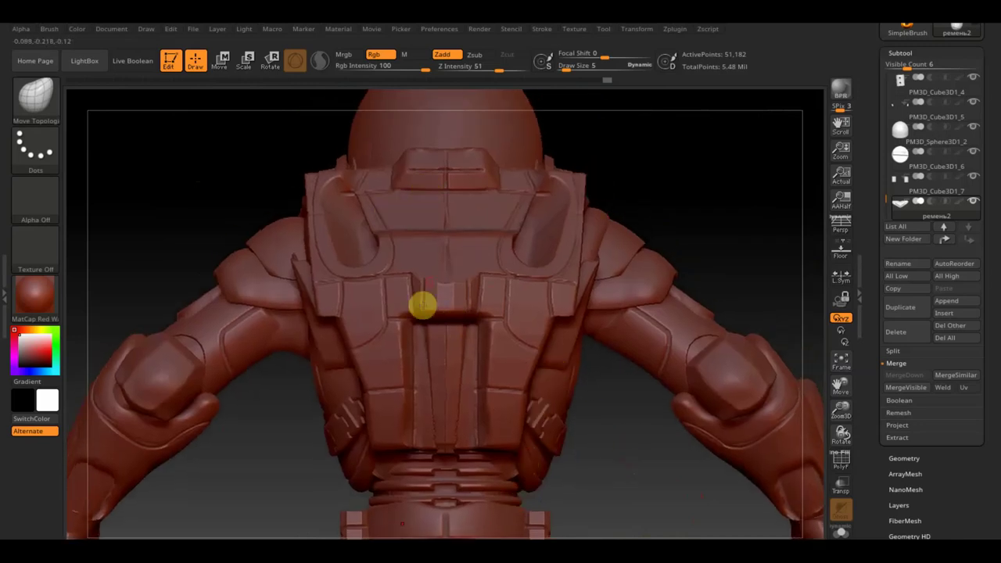
- Mask the back plate except for a rectangular band across its upper part
{"action": "key", "text": "ctrl"}
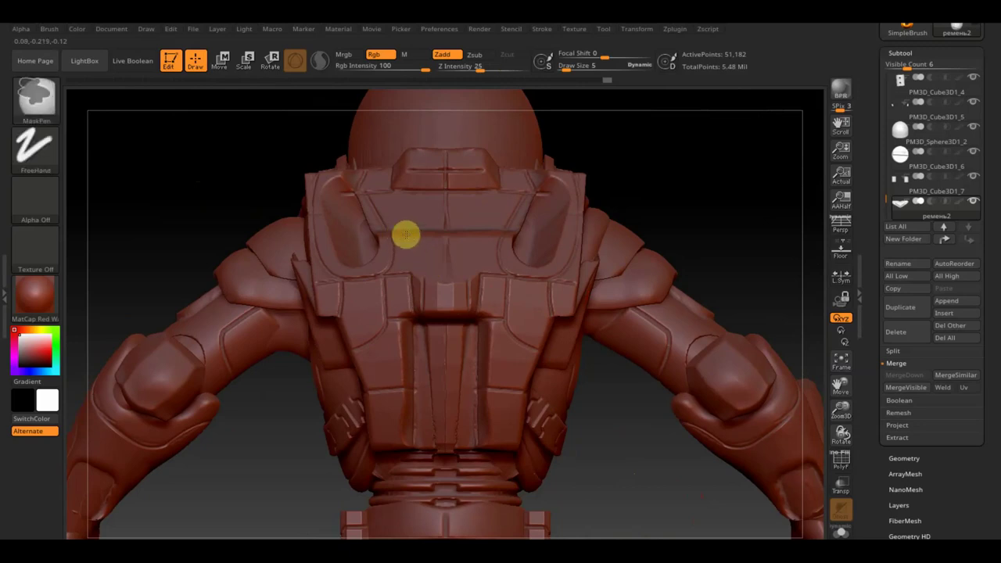
{"action": "left_click", "coordinate": [464, 258], "text": "alt"}
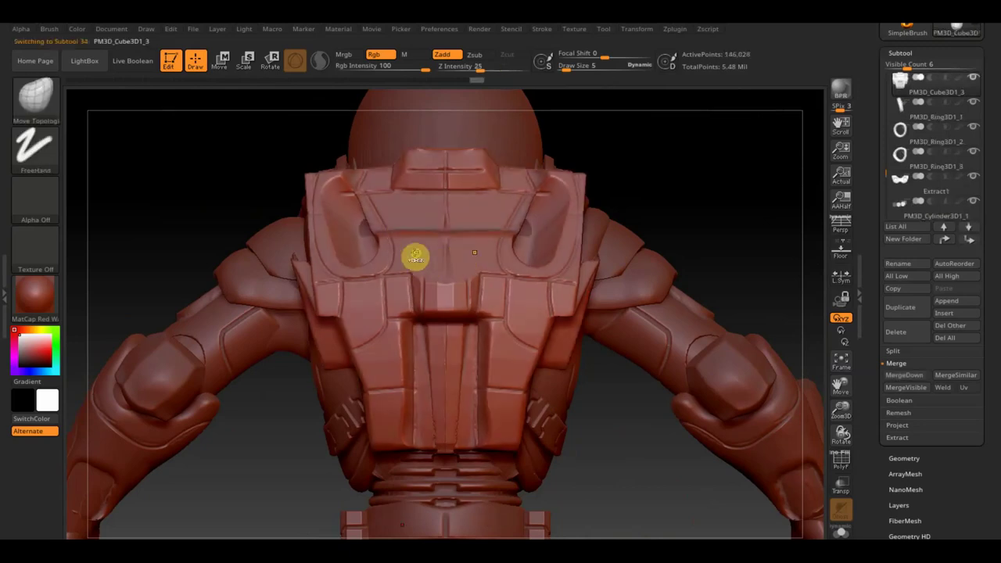
{"action": "left_click_drag", "start_coordinate": [400, 247], "coordinate": [430, 252], "text": "ctrl"}
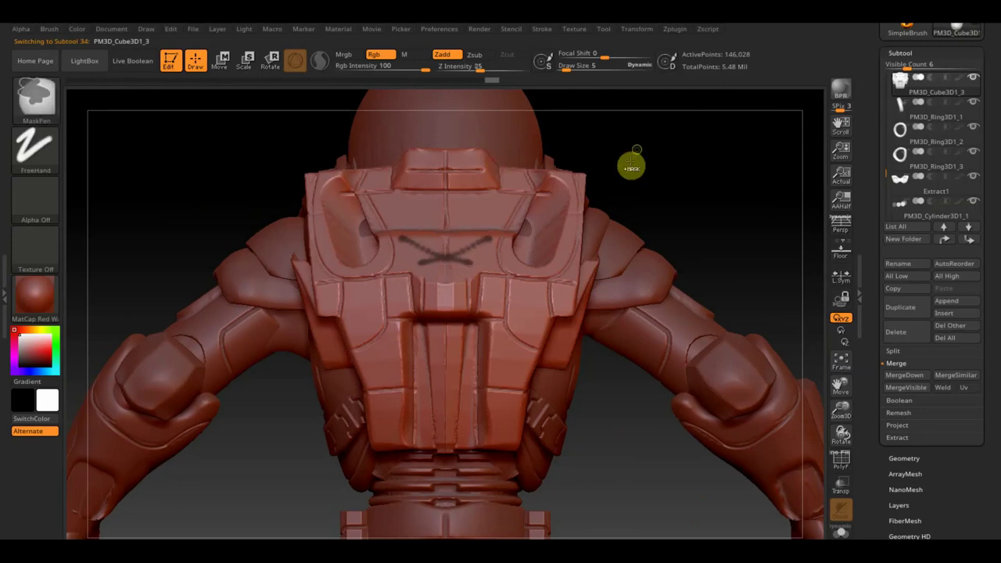
{"action": "left_click_drag", "start_coordinate": [677, 185], "coordinate": [695, 193], "text": "ctrl"}
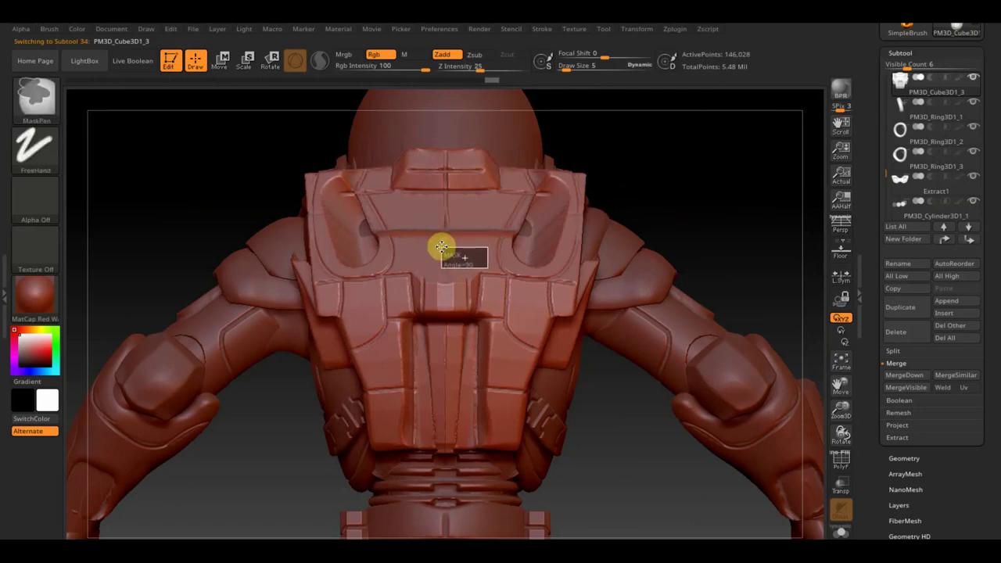
{"action": "left_click_drag", "start_coordinate": [442, 247], "coordinate": [402, 242], "text": "ctrl"}
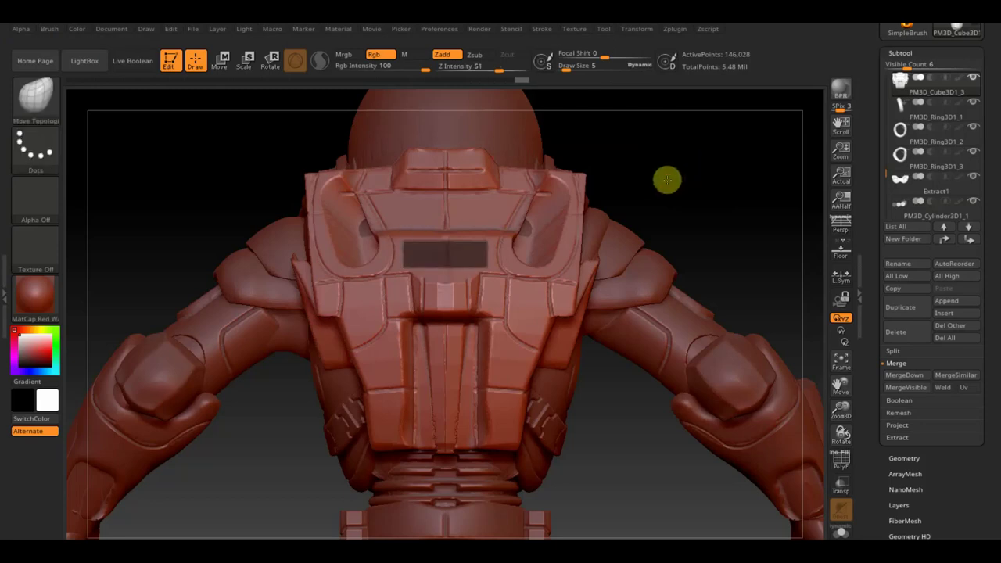
{"action": "left_click_drag", "start_coordinate": [665, 179], "coordinate": [630, 198]}
{"action": "key", "text": "ctrl"}
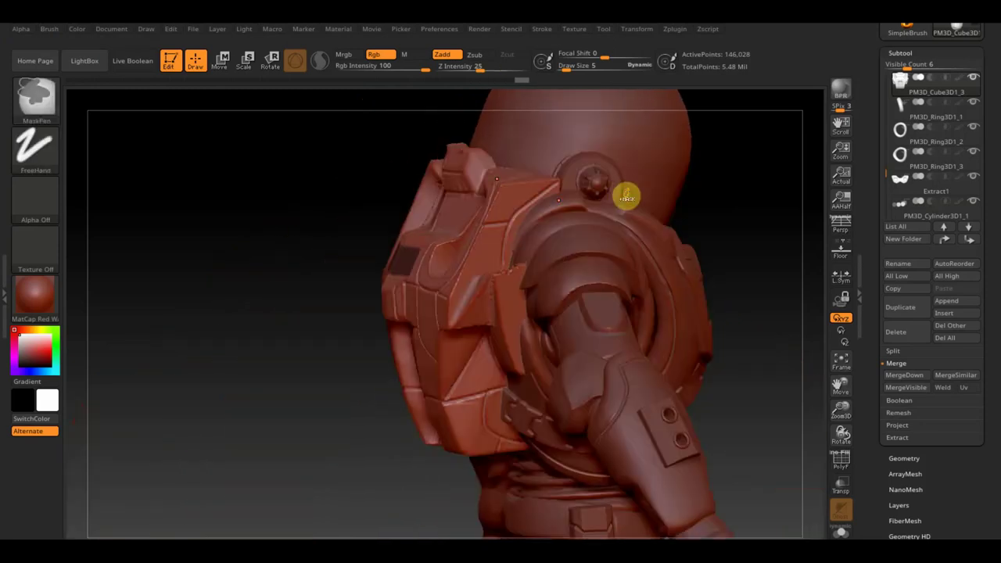
{"action": "left_click", "coordinate": [626, 192], "text": "ctrl"}
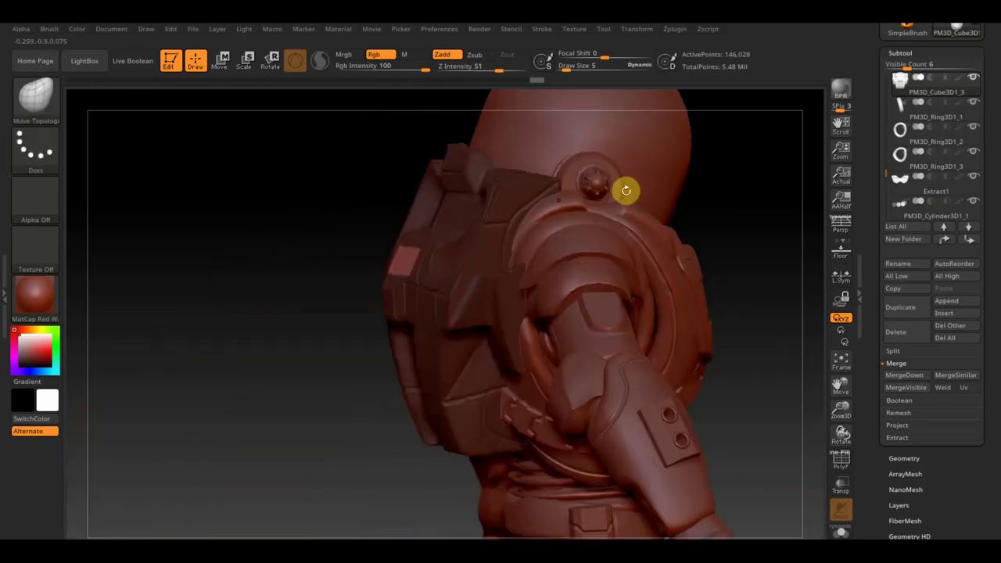
- Orbit to the back and raise the backpack slightly with the Move gizmo
{"action": "left_click", "coordinate": [221, 65]}
{"action": "left_click_drag", "start_coordinate": [506, 137], "coordinate": [487, 148]}
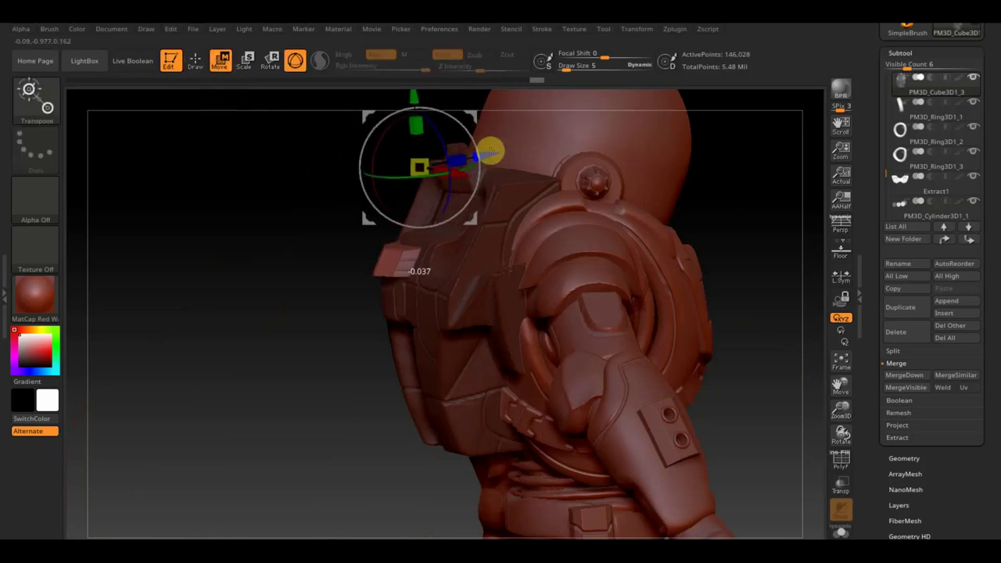
{"action": "mouse_move", "coordinate": [329, 295]}
{"action": "left_mouse_down"}
{"action": "mouse_move", "coordinate": [302, 306]}
{"action": "mouse_move", "coordinate": [404, 295]}
{"action": "left_mouse_up"}
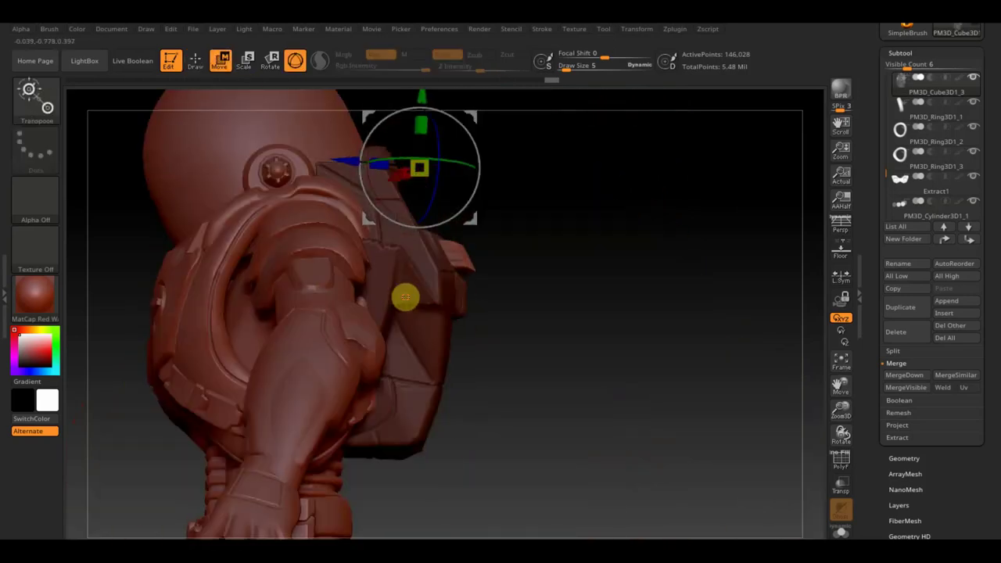
{"action": "mouse_move", "coordinate": [632, 145]}
{"action": "left_mouse_down"}
{"action": "mouse_move", "coordinate": [648, 196]}
{"action": "mouse_move", "coordinate": [641, 214]}
{"action": "left_mouse_up"}
{"action": "mouse_move", "coordinate": [437, 154]}
{"action": "left_mouse_down"}
{"action": "mouse_move", "coordinate": [438, 117]}
{"action": "mouse_move", "coordinate": [439, 198]}
{"action": "mouse_move", "coordinate": [441, 164]}
{"action": "left_mouse_up"}
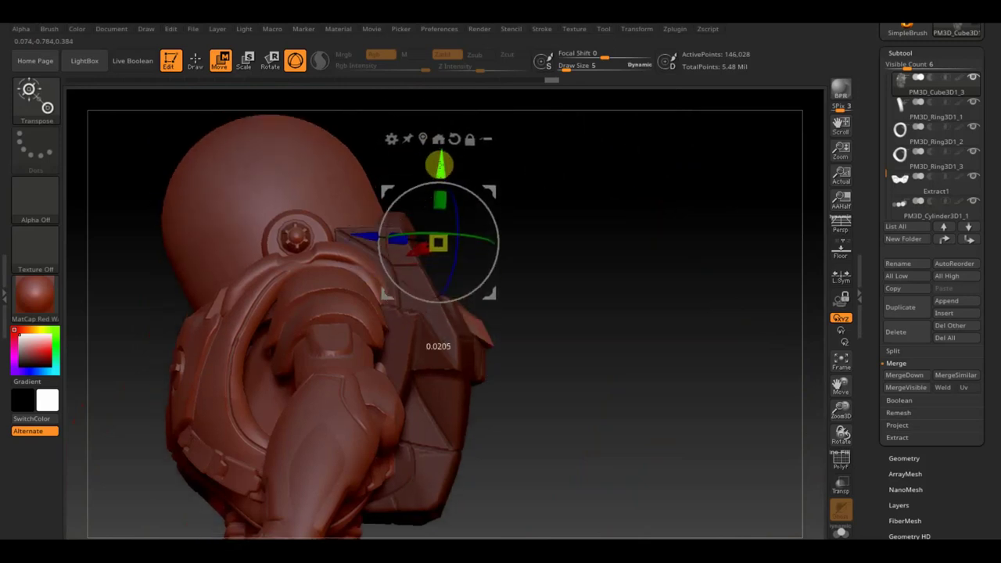
{"action": "left_click_drag", "start_coordinate": [573, 247], "coordinate": [523, 268]}
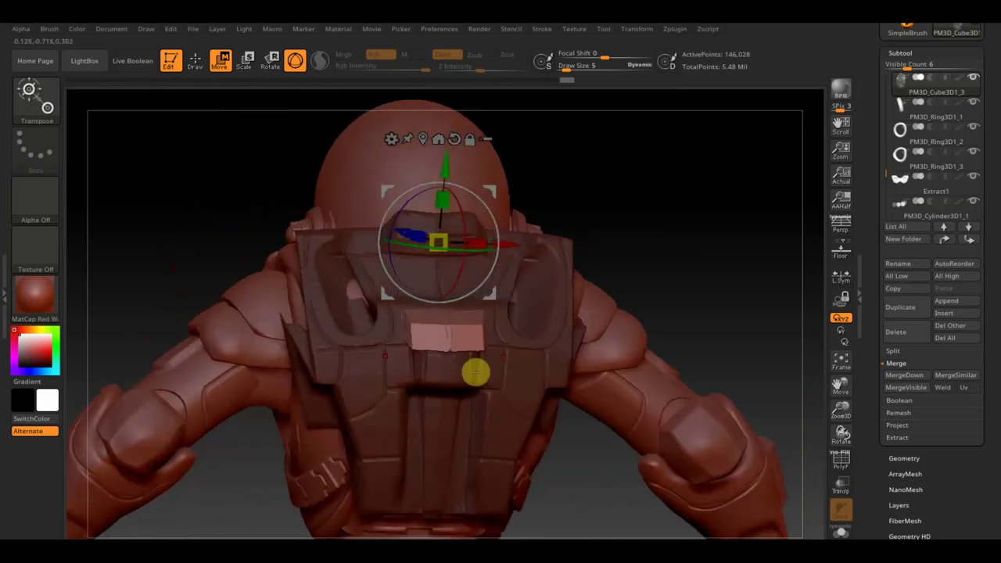
{"action": "left_click_drag", "start_coordinate": [724, 269], "coordinate": [714, 275]}
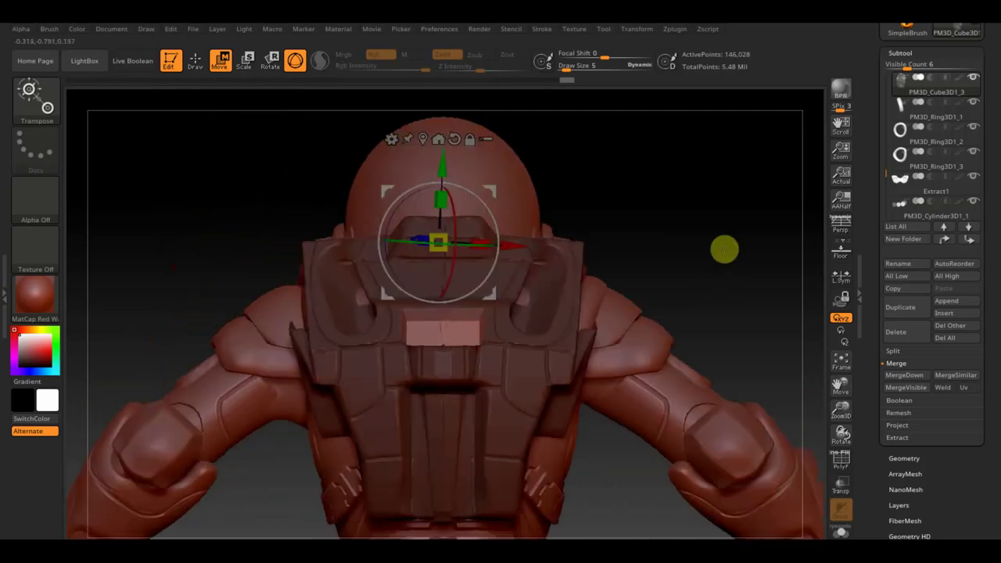
- Return to Draw, clear the mask, and show the Geometry > DynaMesh settings
{"action": "left_click", "coordinate": [196, 61]}
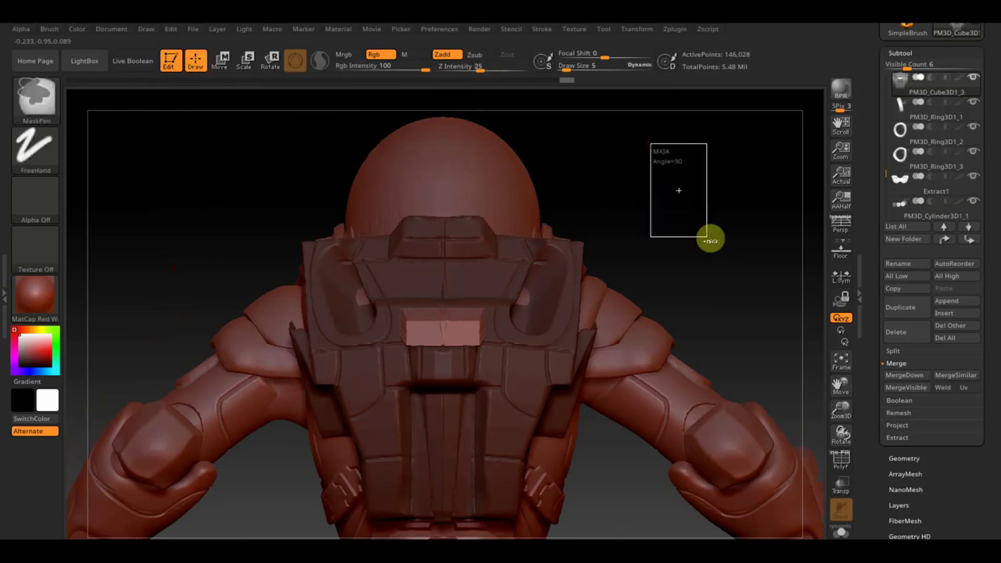
{"action": "left_click_drag", "start_coordinate": [652, 143], "coordinate": [707, 234], "text": "ctrl"}
{"action": "left_click", "coordinate": [903, 459]}
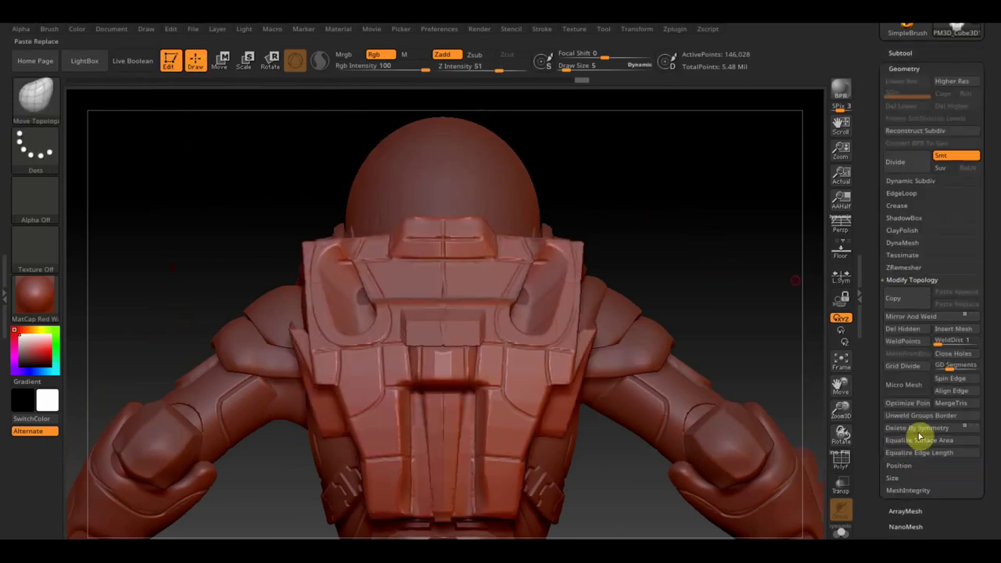
{"action": "left_click", "coordinate": [902, 243]}
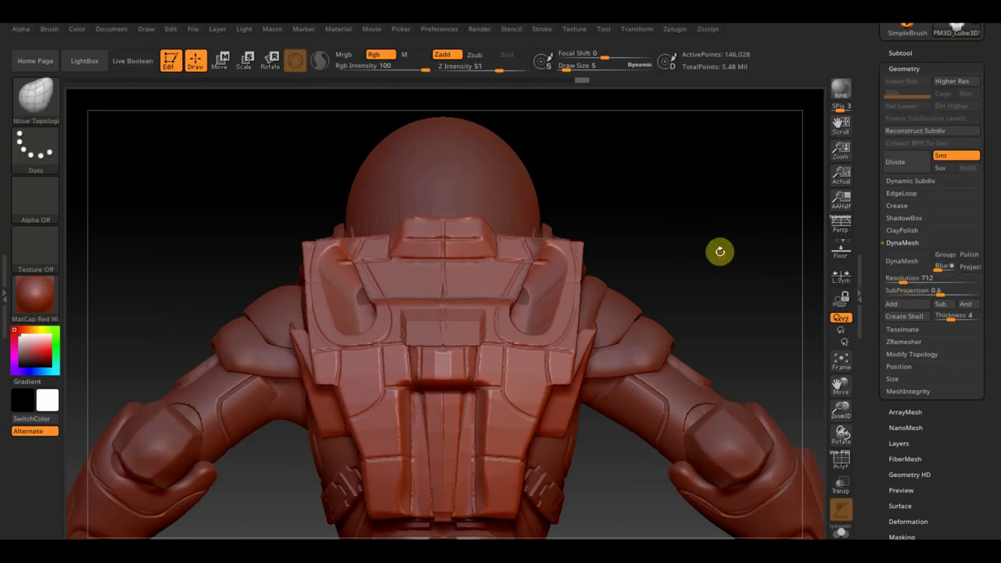
- Mask, invert and clear the mask on the back armor, then view the whole model
{"action": "left_click_drag", "start_coordinate": [691, 274], "coordinate": [750, 286]}
{"action": "mouse_move", "coordinate": [597, 297]}
{"action": "left_mouse_down"}
{"action": "mouse_move", "coordinate": [628, 311]}
{"action": "mouse_move", "coordinate": [587, 309]}
{"action": "mouse_move", "coordinate": [674, 273]}
{"action": "left_mouse_up"}
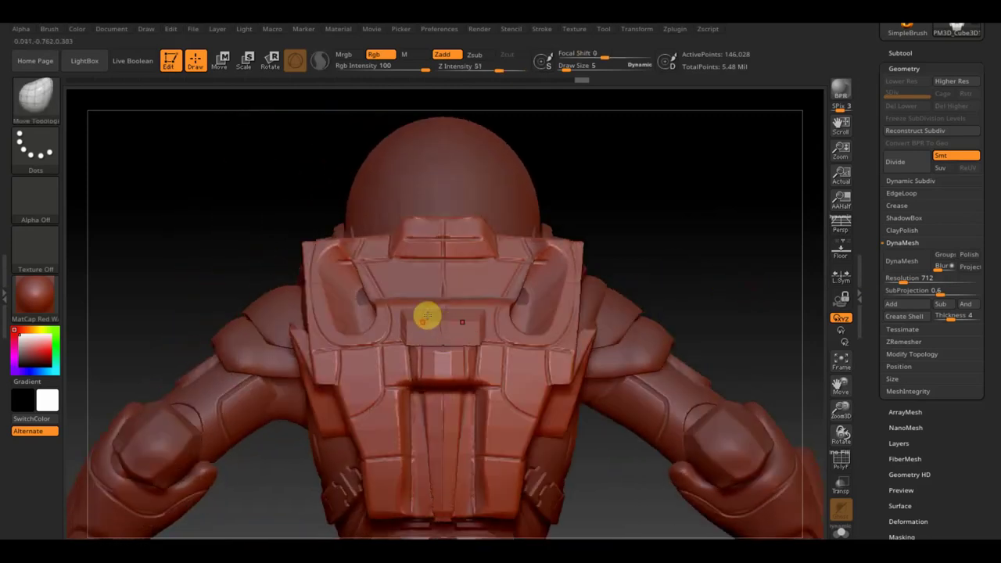
{"action": "left_click", "coordinate": [651, 279], "text": "ctrl"}
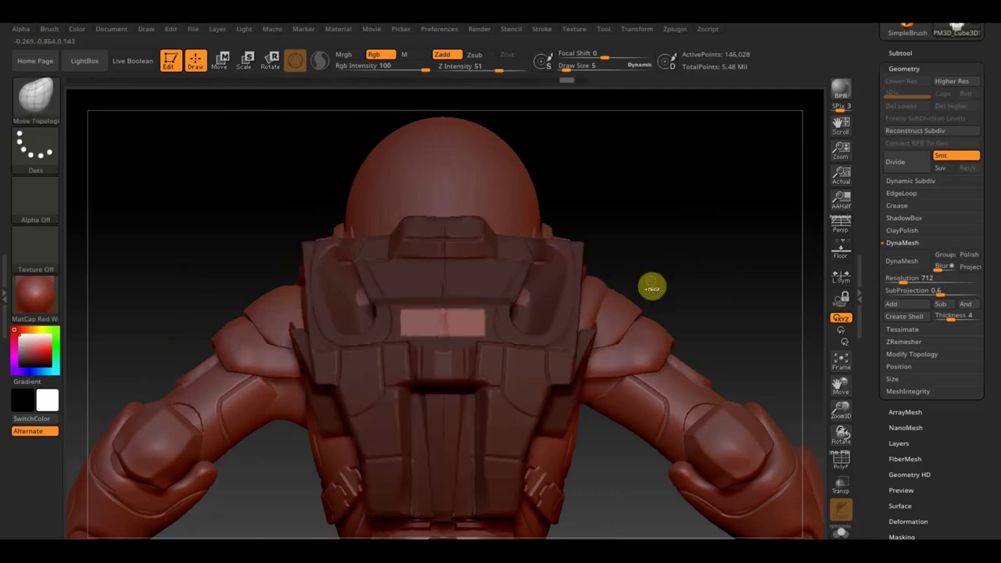
{"action": "left_click", "coordinate": [651, 288], "text": "ctrl"}
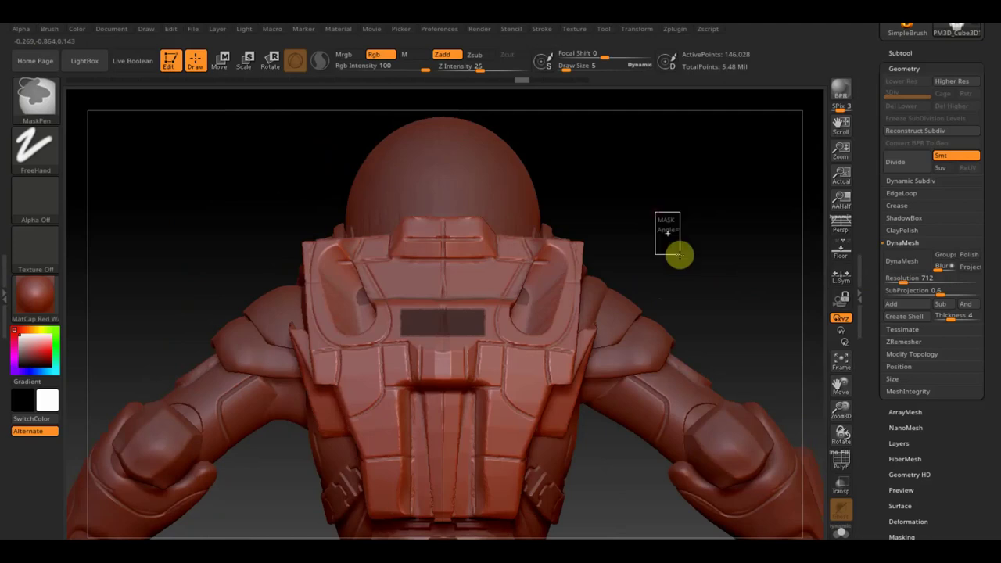
{"action": "left_click", "coordinate": [677, 252], "text": "ctrl"}
{"action": "left_click_drag", "start_coordinate": [668, 226], "coordinate": [632, 247]}
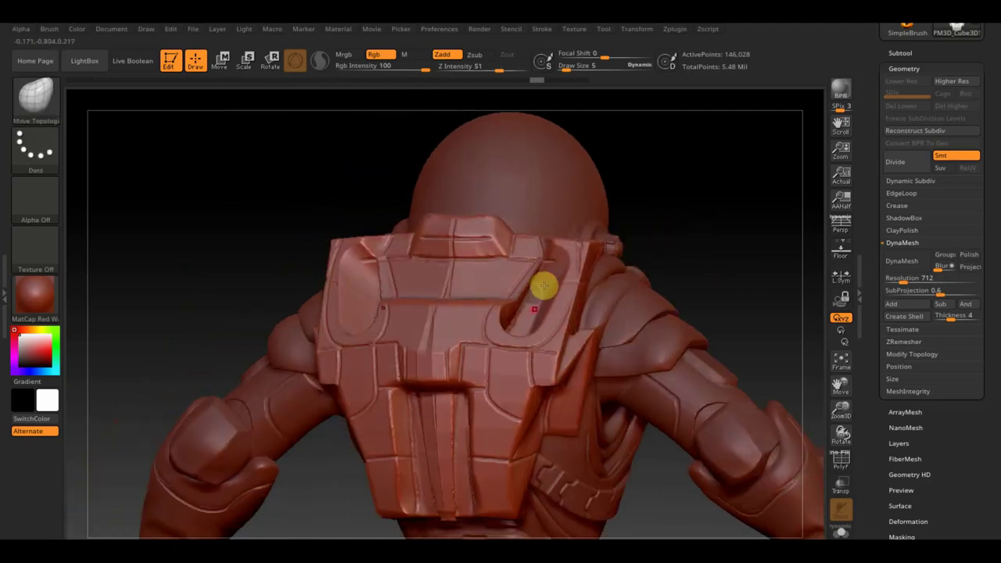
{"action": "left_click_drag", "start_coordinate": [688, 216], "coordinate": [704, 219], "text": "shift"}
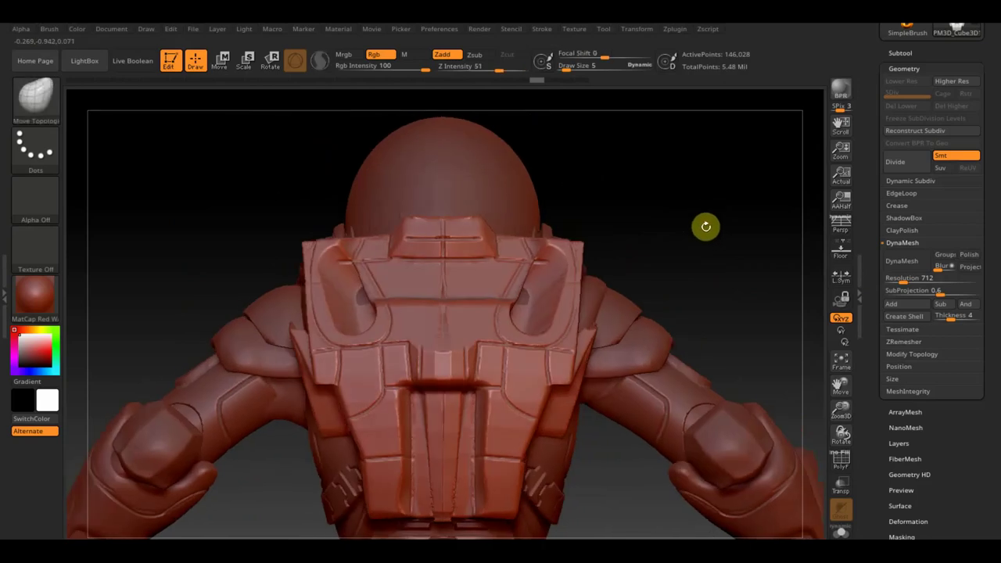
{"action": "left_click_drag", "start_coordinate": [681, 320], "coordinate": [667, 213], "text": "alt"}
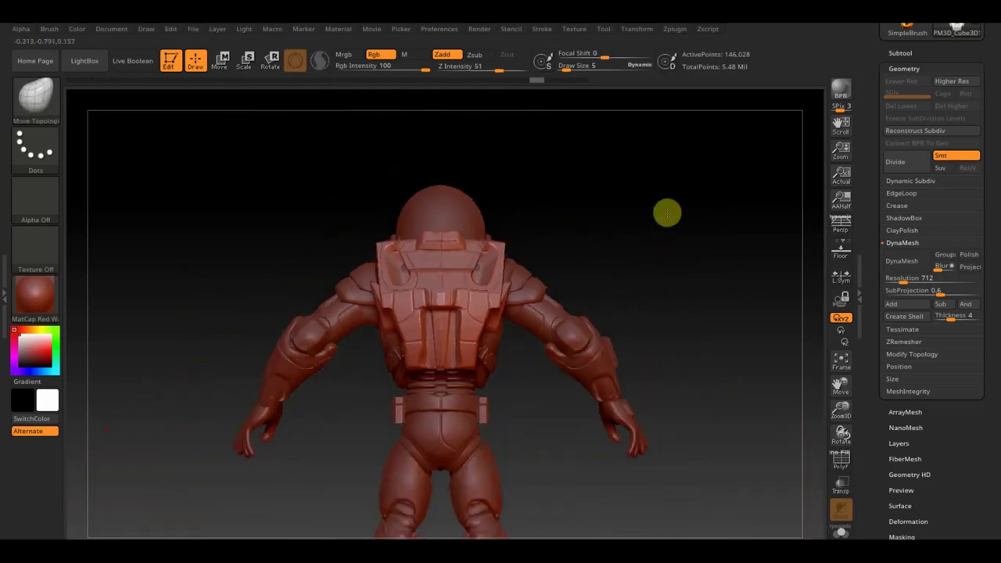
{"action": "mouse_move", "coordinate": [675, 270]}
{"action": "left_mouse_down"}
{"action": "mouse_move", "coordinate": [614, 295]}
{"action": "mouse_move", "coordinate": [629, 300]}
{"action": "mouse_move", "coordinate": [628, 290]}
{"action": "mouse_move", "coordinate": [695, 368]}
{"action": "left_mouse_up"}
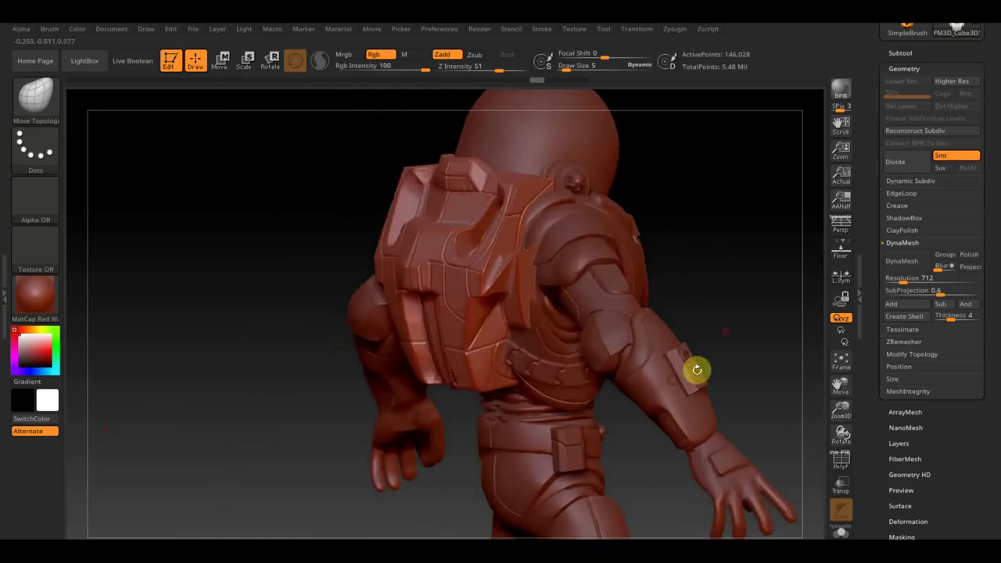
{"action": "mouse_move", "coordinate": [650, 329]}
{"action": "left_mouse_down"}
{"action": "mouse_move", "coordinate": [655, 335]}
{"action": "mouse_move", "coordinate": [621, 302]}
{"action": "left_mouse_up"}
{"action": "mouse_move", "coordinate": [665, 362]}
{"action": "left_mouse_down"}
{"action": "mouse_move", "coordinate": [625, 375]}
{"action": "mouse_move", "coordinate": [702, 376]}
{"action": "mouse_move", "coordinate": [683, 402]}
{"action": "left_mouse_up"}
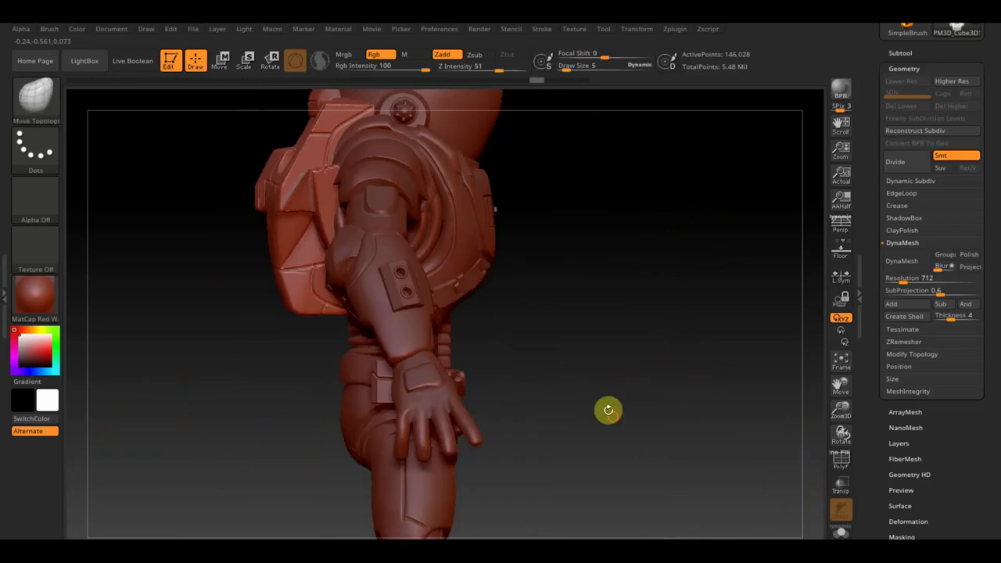
{"action": "left_click_drag", "start_coordinate": [605, 409], "coordinate": [566, 420], "text": "shift"}
{"action": "left_click_drag", "start_coordinate": [646, 305], "coordinate": [649, 332]}
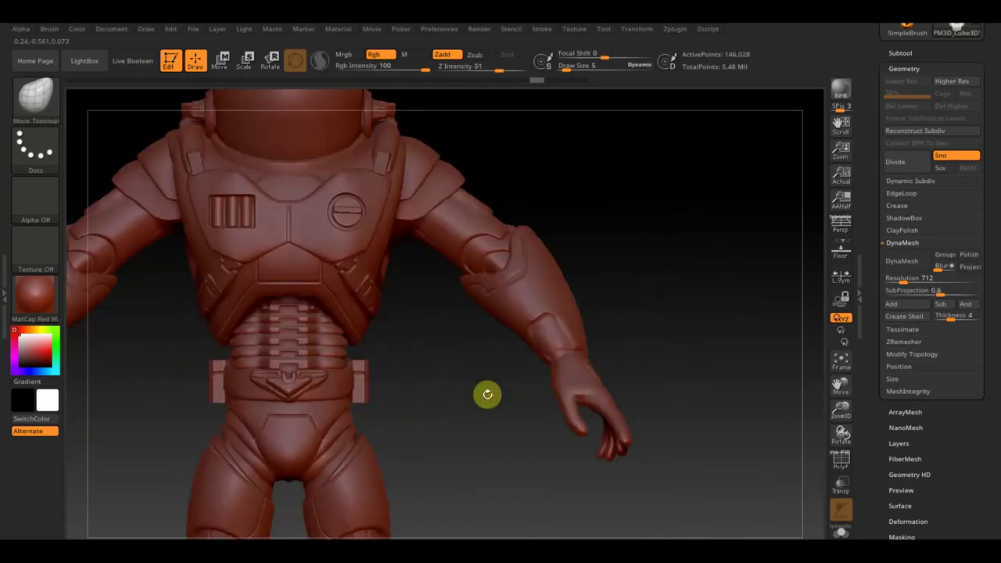
{"action": "left_click_drag", "start_coordinate": [581, 365], "coordinate": [690, 337], "text": "alt"}
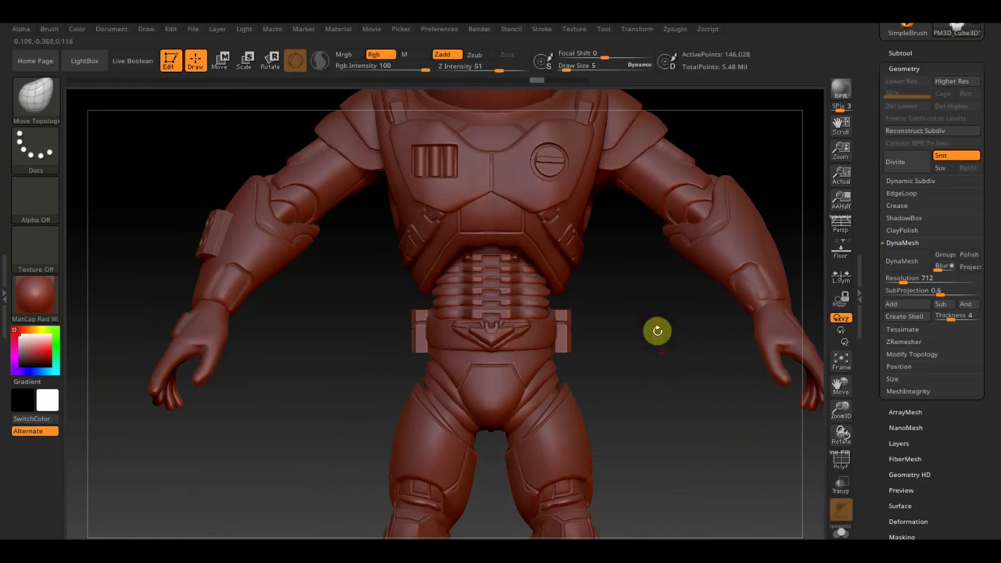
{"action": "left_click_drag", "start_coordinate": [661, 350], "coordinate": [654, 458]}
{"action": "left_click_drag", "start_coordinate": [683, 178], "coordinate": [658, 182]}
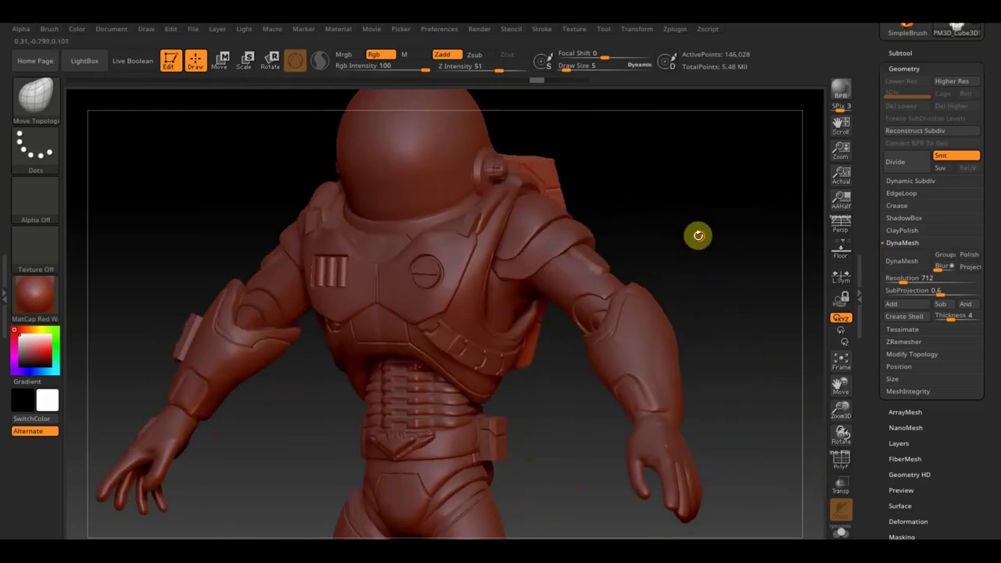
{"action": "left_click_drag", "start_coordinate": [697, 235], "coordinate": [714, 230], "text": "shift"}
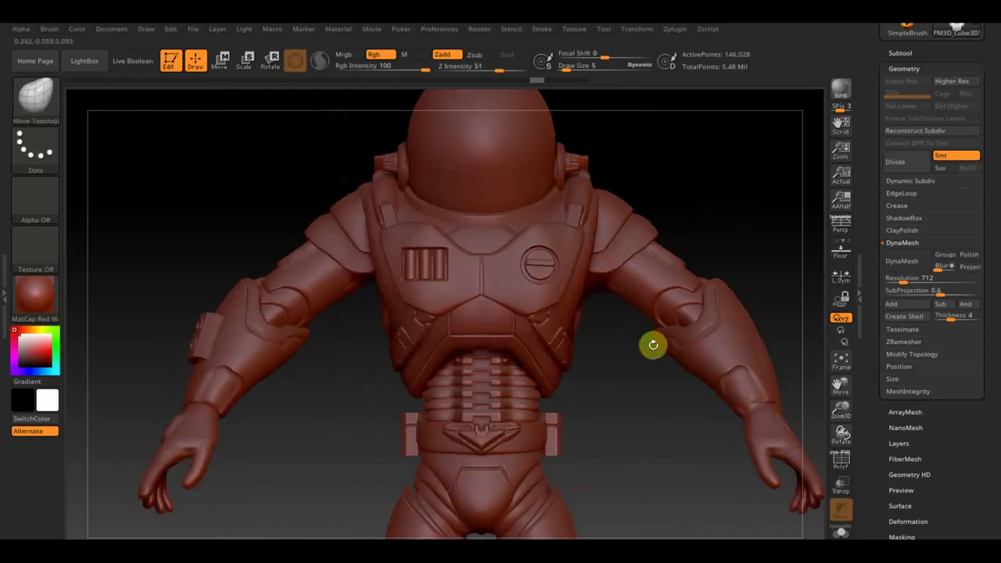
{"action": "mouse_move", "coordinate": [633, 449]}
{"action": "left_mouse_down"}
{"action": "mouse_move", "coordinate": [605, 354]}
{"action": "mouse_move", "coordinate": [593, 380]}
{"action": "mouse_move", "coordinate": [568, 387]}
{"action": "mouse_move", "coordinate": [578, 390]}
{"action": "left_mouse_up"}
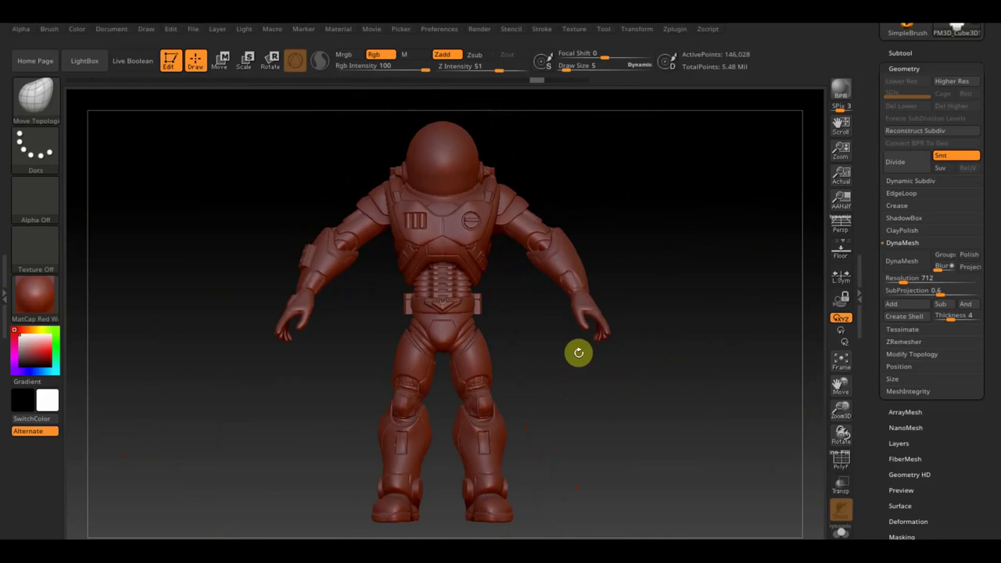
{"action": "left_click_drag", "start_coordinate": [639, 261], "coordinate": [677, 360]}
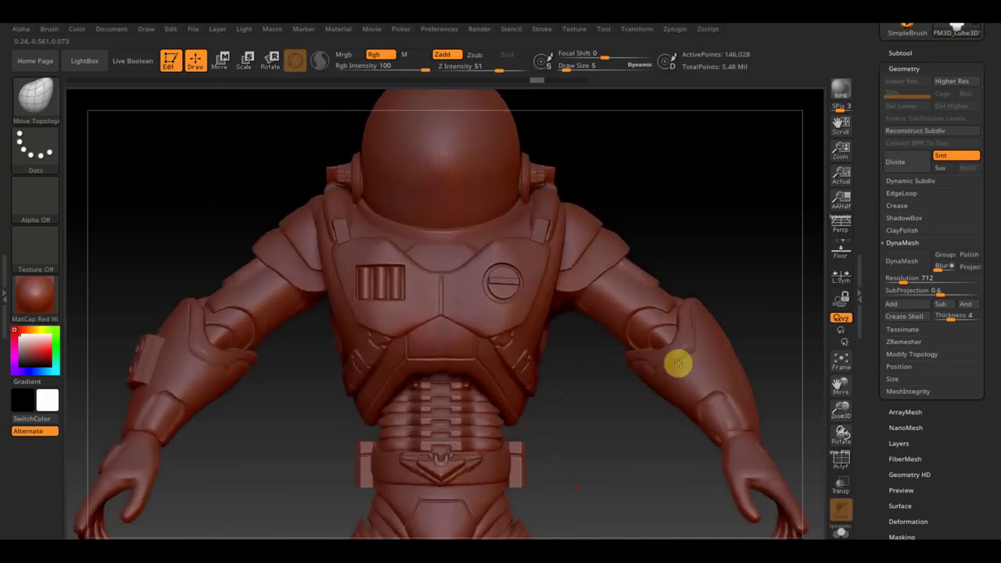
{"action": "left_click_drag", "start_coordinate": [695, 183], "coordinate": [694, 204], "text": "alt"}
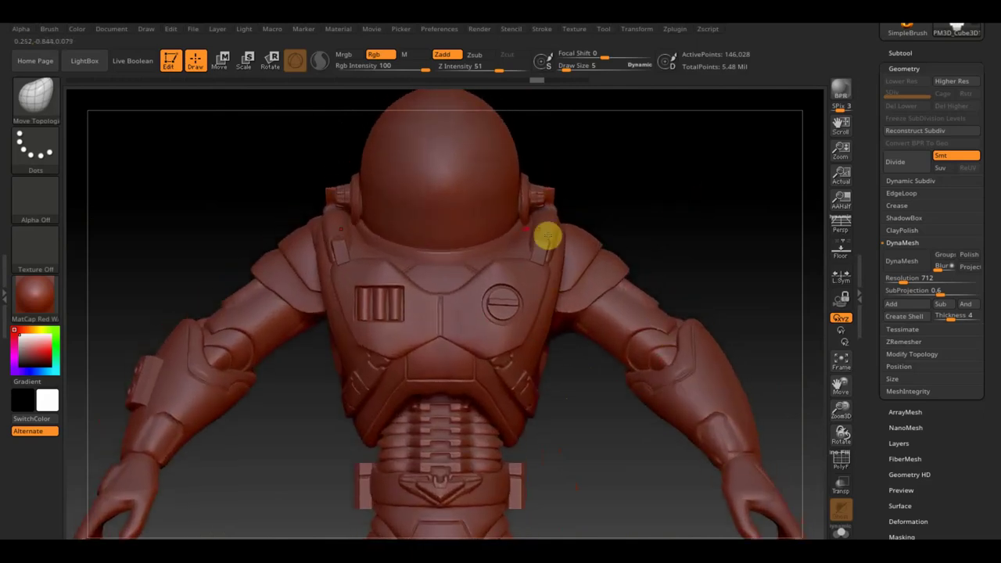
{"action": "mouse_move", "coordinate": [628, 226]}
{"action": "left_mouse_down"}
{"action": "mouse_move", "coordinate": [708, 221]}
{"action": "mouse_move", "coordinate": [717, 229]}
{"action": "left_mouse_up"}
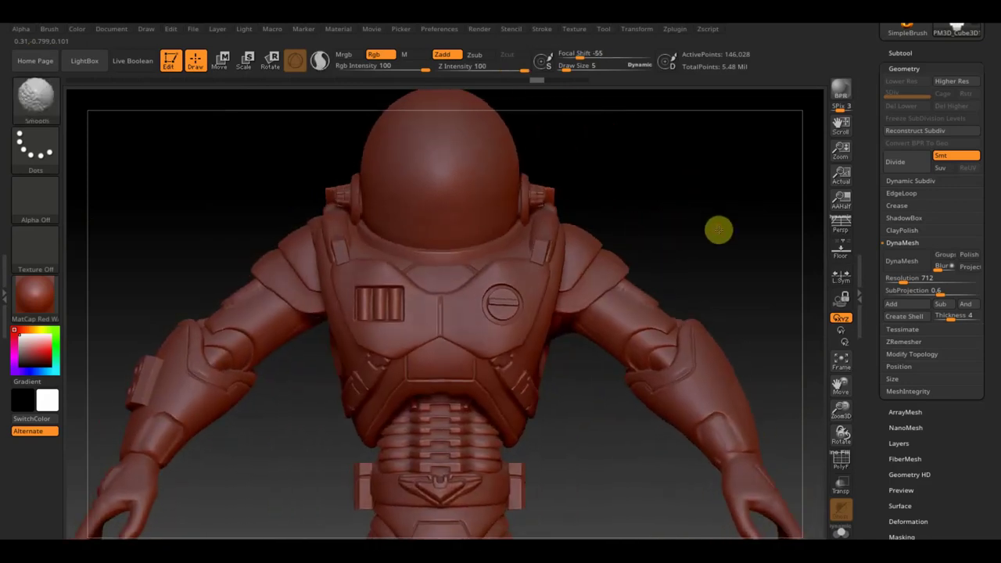
- Expand the subtool list, zoom out and rotate the full-body astronaut, ending on a front view
{"action": "left_click", "coordinate": [915, 52]}
{"action": "left_click_drag", "start_coordinate": [711, 289], "coordinate": [665, 172], "text": "alt"}
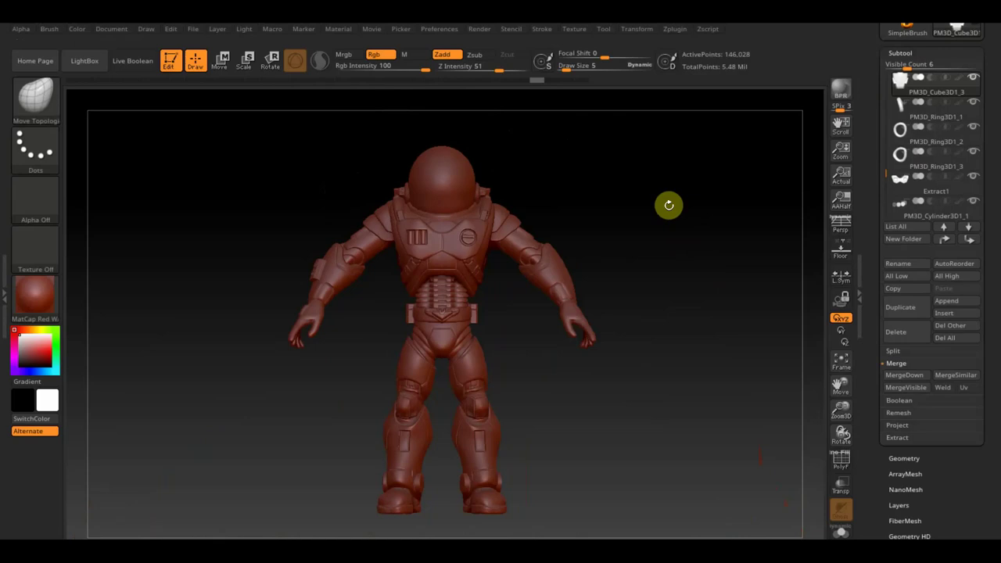
{"action": "mouse_move", "coordinate": [639, 266]}
{"action": "left_mouse_down"}
{"action": "mouse_move", "coordinate": [623, 274]}
{"action": "mouse_move", "coordinate": [588, 248]}
{"action": "mouse_move", "coordinate": [577, 265]}
{"action": "mouse_move", "coordinate": [554, 271]}
{"action": "left_mouse_up"}
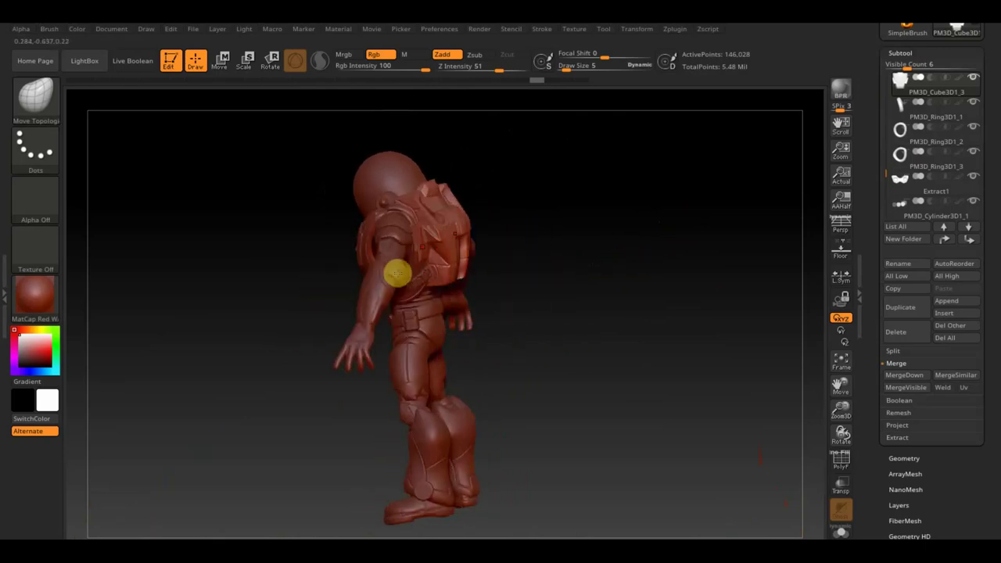
{"action": "left_click_drag", "start_coordinate": [492, 267], "coordinate": [409, 223]}
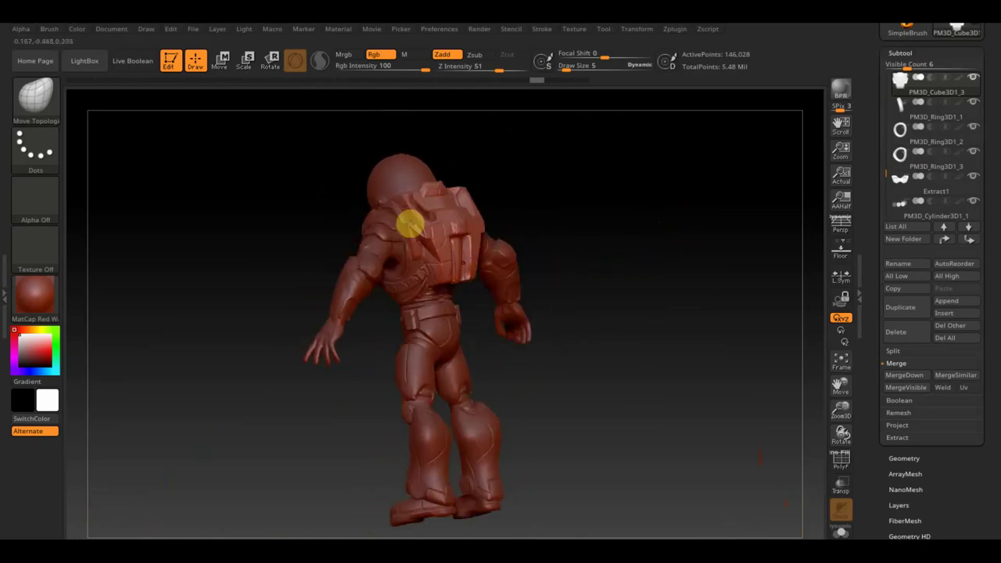
{"action": "left_click_drag", "start_coordinate": [577, 357], "coordinate": [659, 344]}
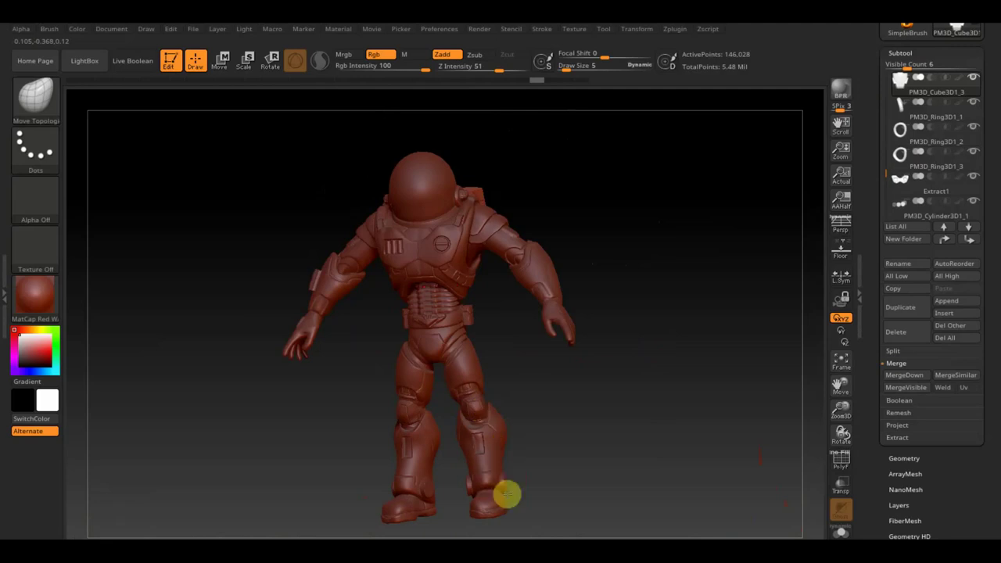
{"action": "left_click_drag", "start_coordinate": [603, 446], "coordinate": [637, 409]}
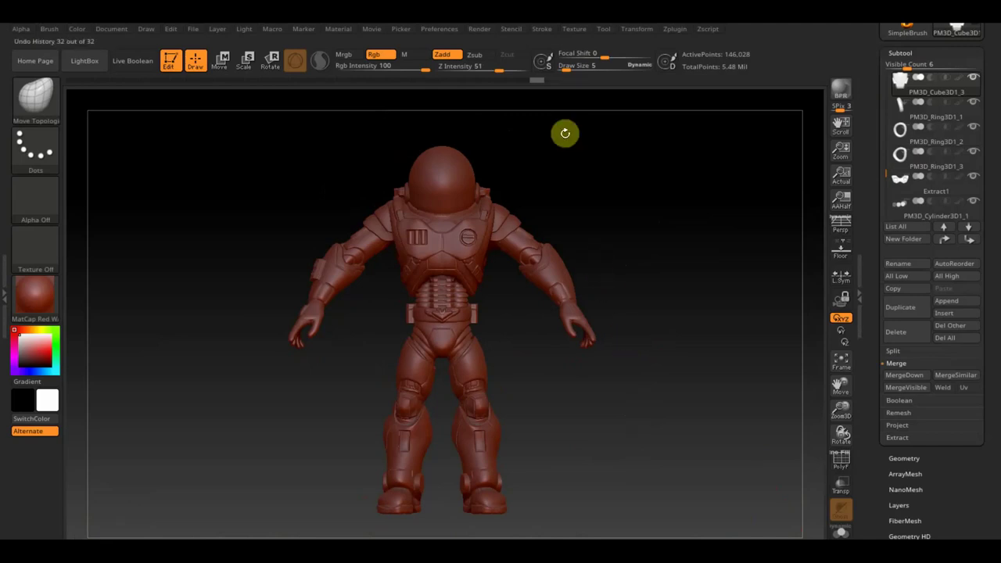
{"action": "left_click", "coordinate": [578, 30]}
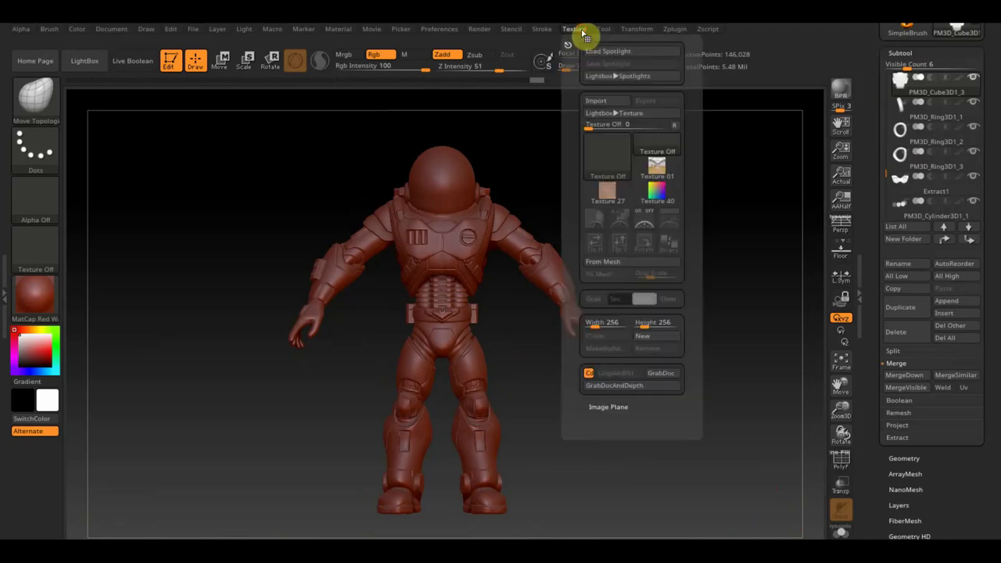
- Import the toy astronaut photo screenshot as a texture
{"action": "left_click", "coordinate": [596, 103]}
{"action": "left_click", "coordinate": [485, 309]}
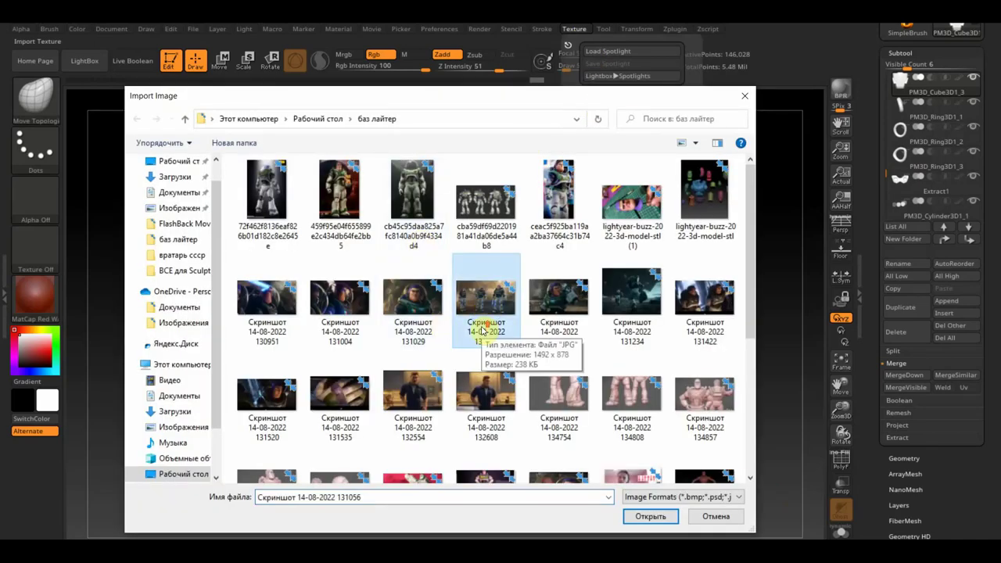
{"action": "scroll", "coordinate": [632, 226], "scroll_direction": "down", "scroll_amount": 3}
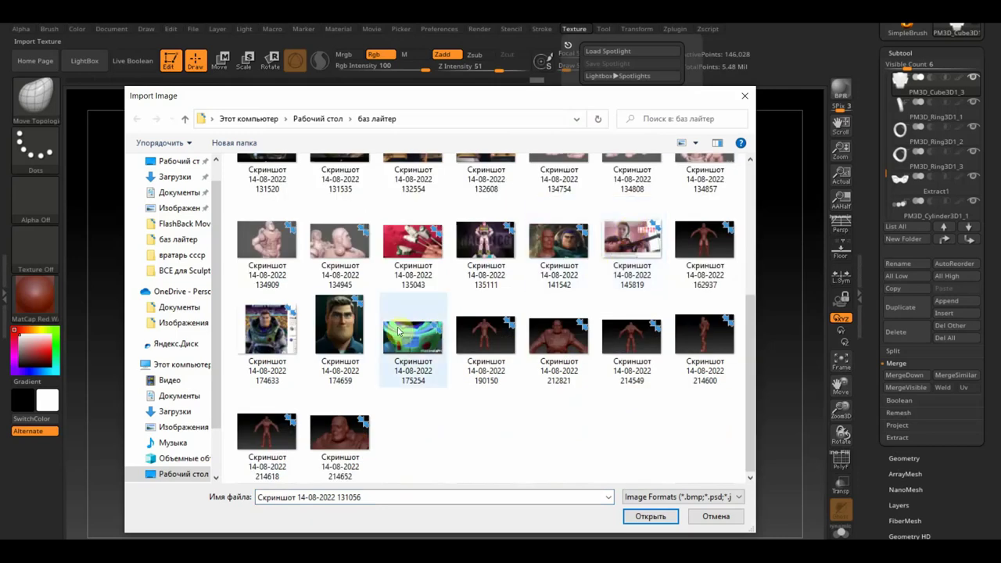
{"action": "left_click", "coordinate": [483, 241]}
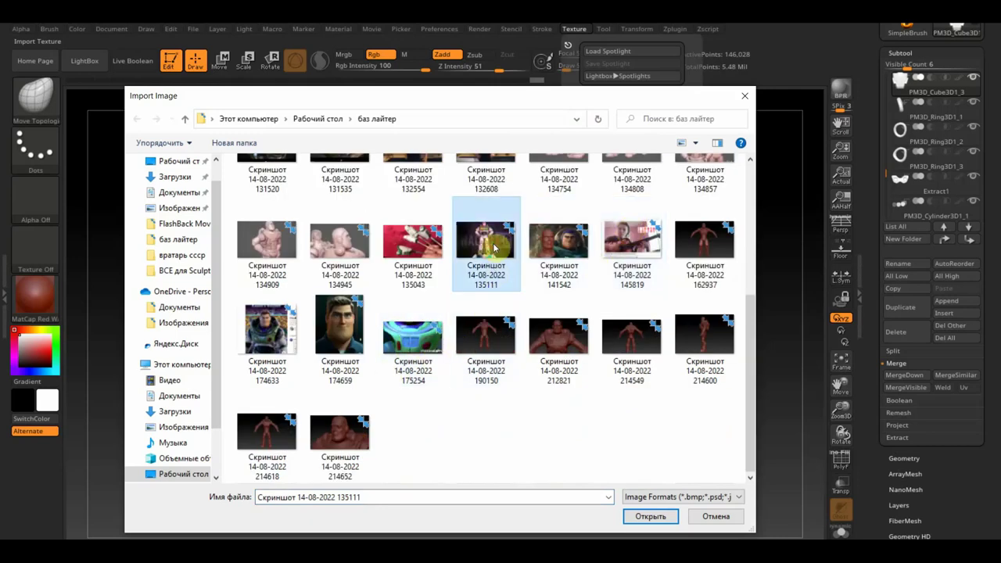
{"action": "left_click", "coordinate": [649, 515]}
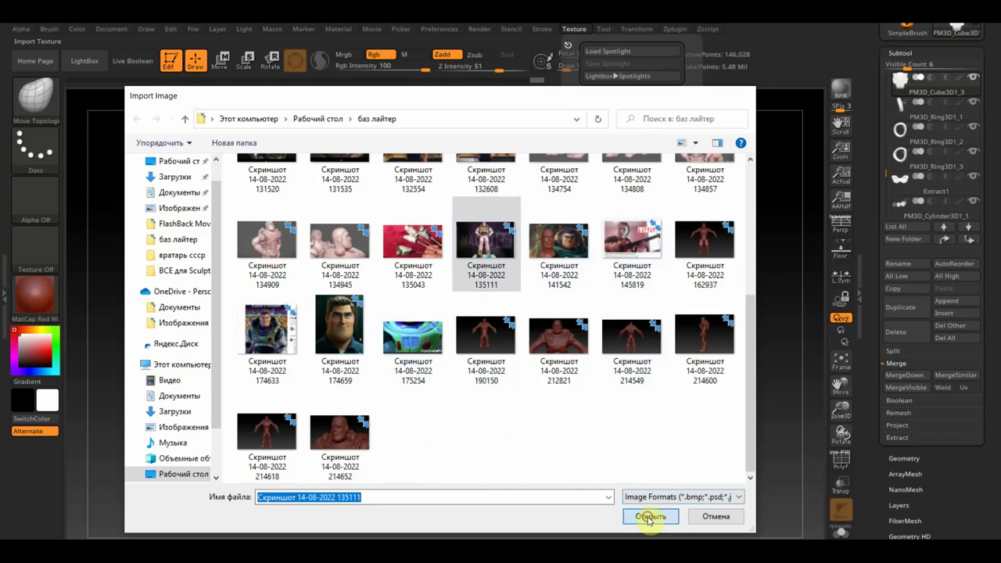
- Add the toy photo to Spotlight, shrink it, and choose the four-view turnaround image to import
{"action": "left_click", "coordinate": [576, 29]}
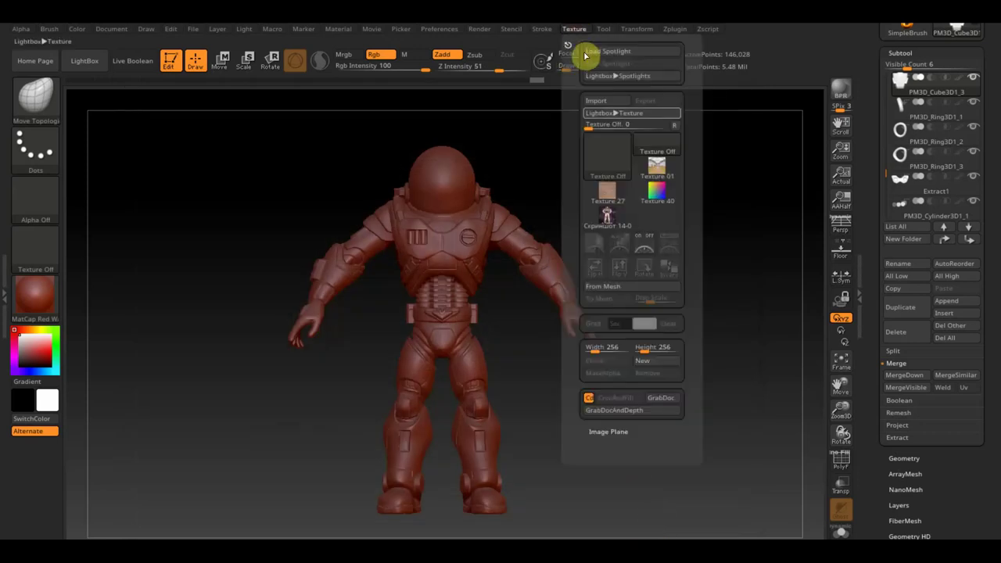
{"action": "left_click", "coordinate": [617, 213]}
{"action": "left_click", "coordinate": [671, 245]}
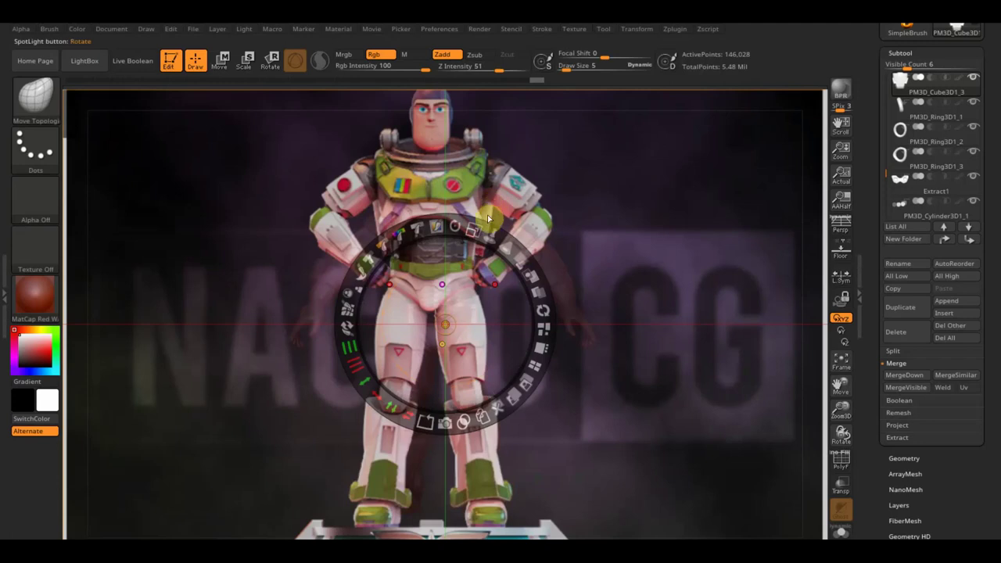
{"action": "left_click_drag", "start_coordinate": [472, 228], "coordinate": [471, 233]}
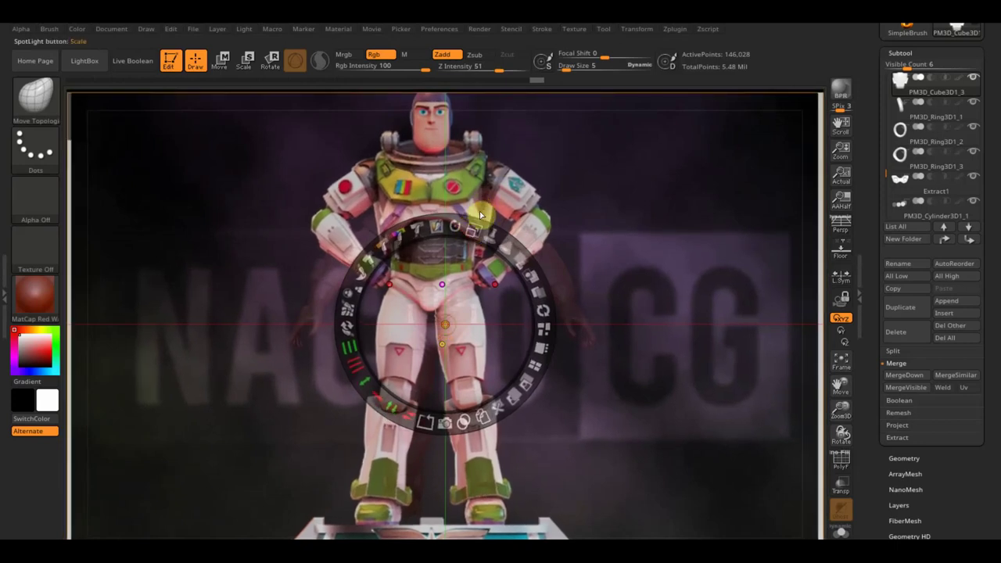
{"action": "left_click", "coordinate": [582, 30]}
{"action": "left_click", "coordinate": [605, 105]}
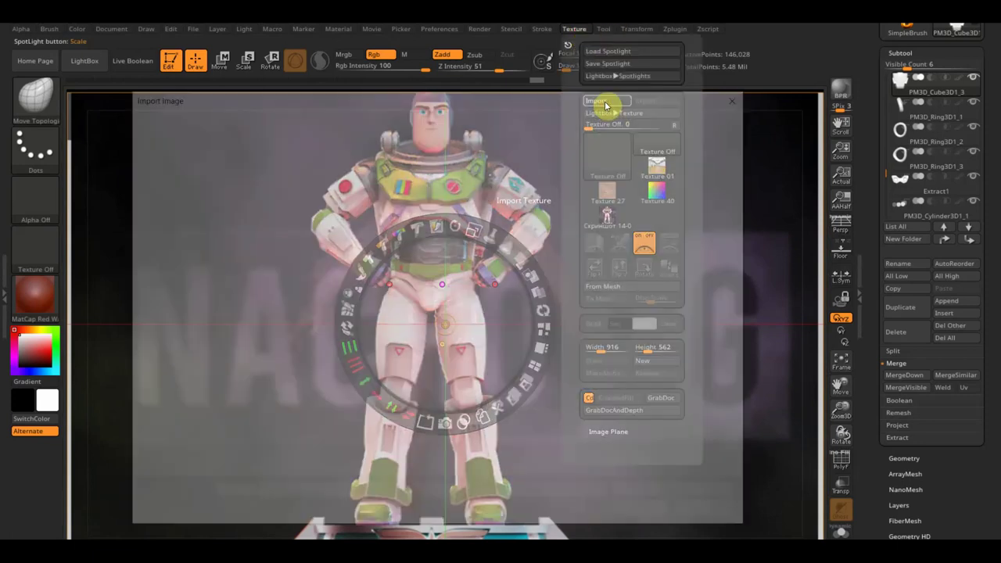
{"action": "left_click", "coordinate": [484, 205]}
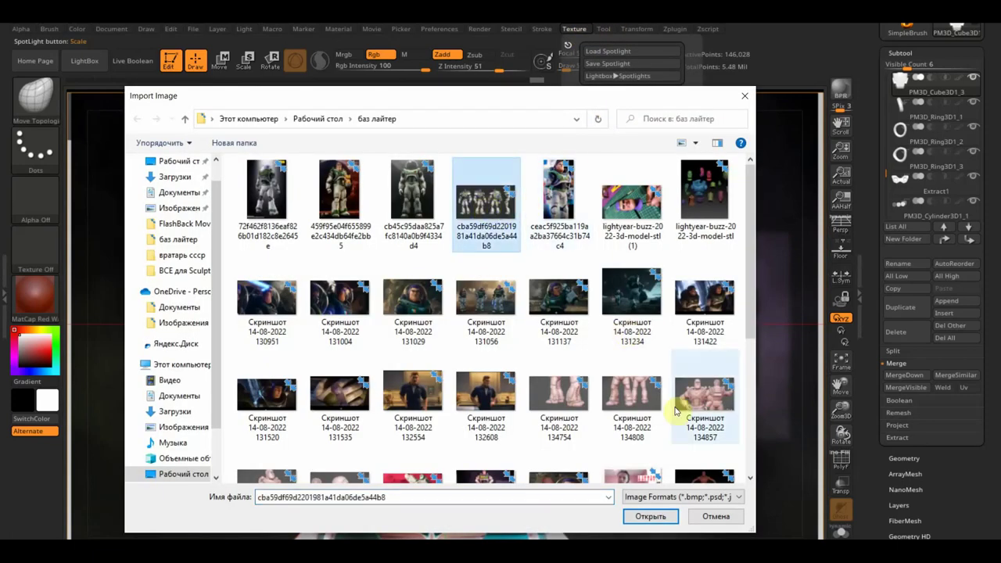
- Load the turnaround into Spotlight, shrink it, and enlarge the toy photo over the model
{"action": "left_click", "coordinate": [646, 517]}
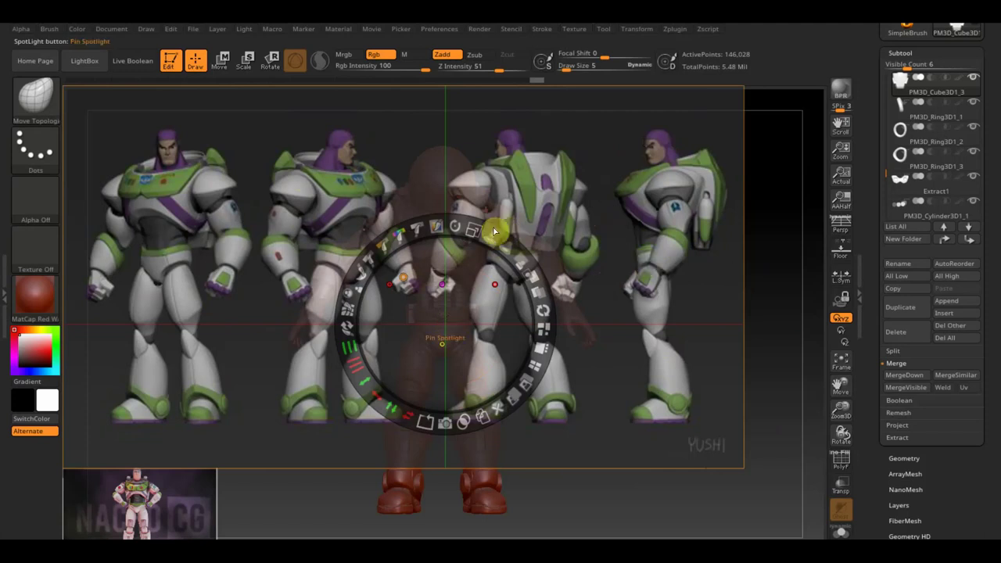
{"action": "mouse_move", "coordinate": [474, 228]}
{"action": "left_mouse_down"}
{"action": "mouse_move", "coordinate": [442, 229]}
{"action": "mouse_move", "coordinate": [420, 248]}
{"action": "mouse_move", "coordinate": [899, 140]}
{"action": "left_mouse_up"}
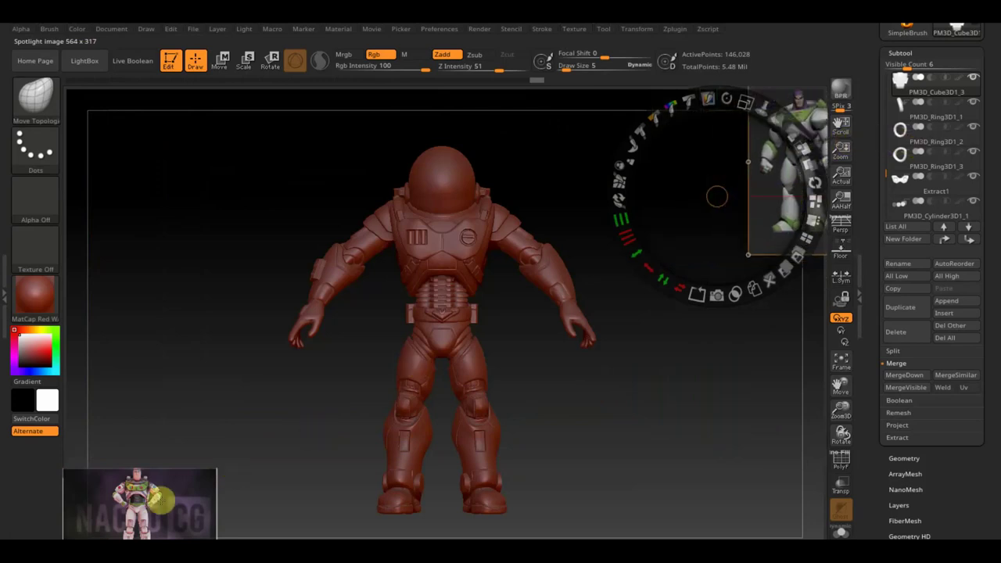
{"action": "left_click", "coordinate": [141, 497]}
{"action": "left_click_drag", "start_coordinate": [168, 473], "coordinate": [437, 259]}
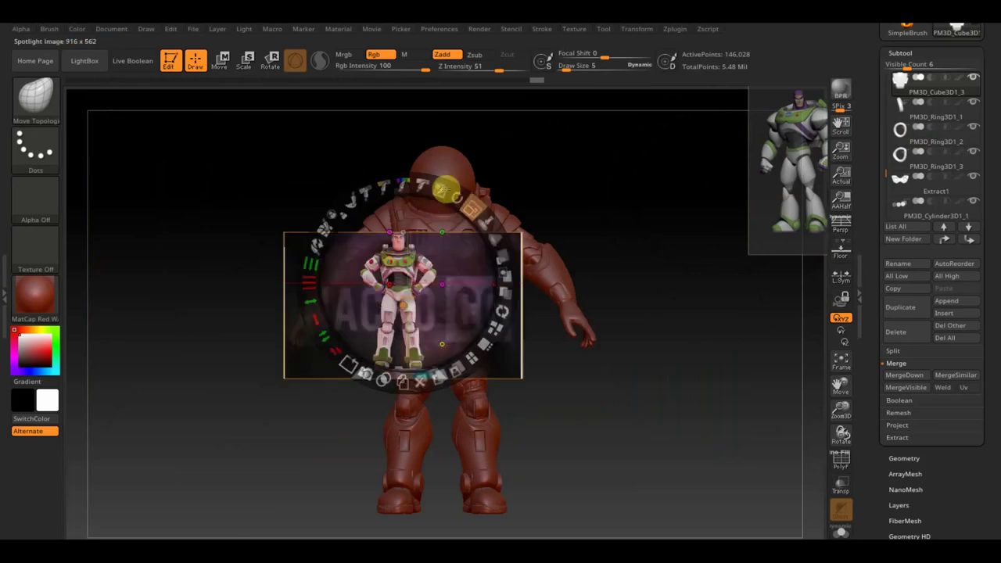
{"action": "left_click_drag", "start_coordinate": [449, 194], "coordinate": [632, 458]}
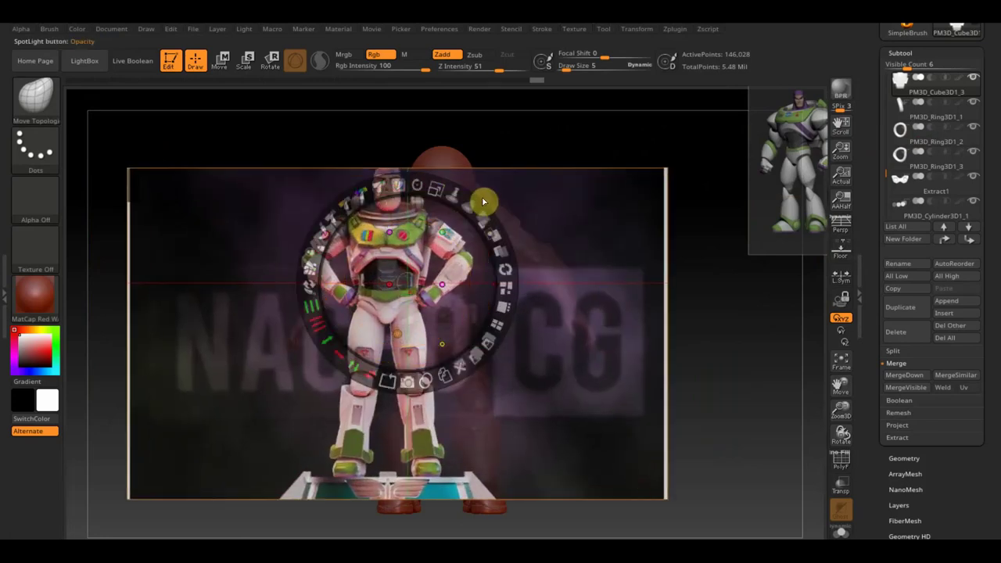
- Hide the Spotlight references with Shift+Z and select the chest plate Extract1
{"action": "key", "text": "z"}
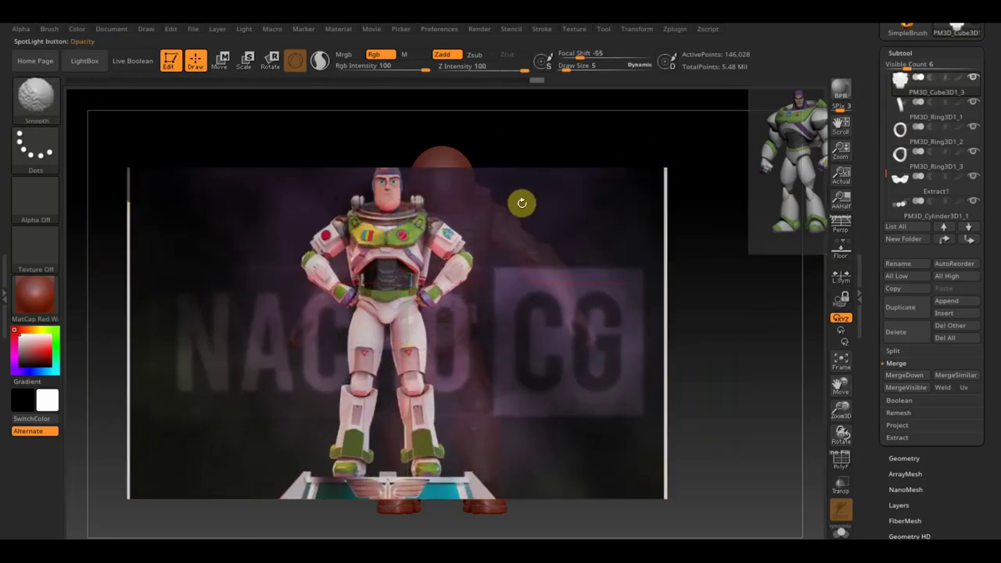
{"action": "key", "text": "shift+z"}
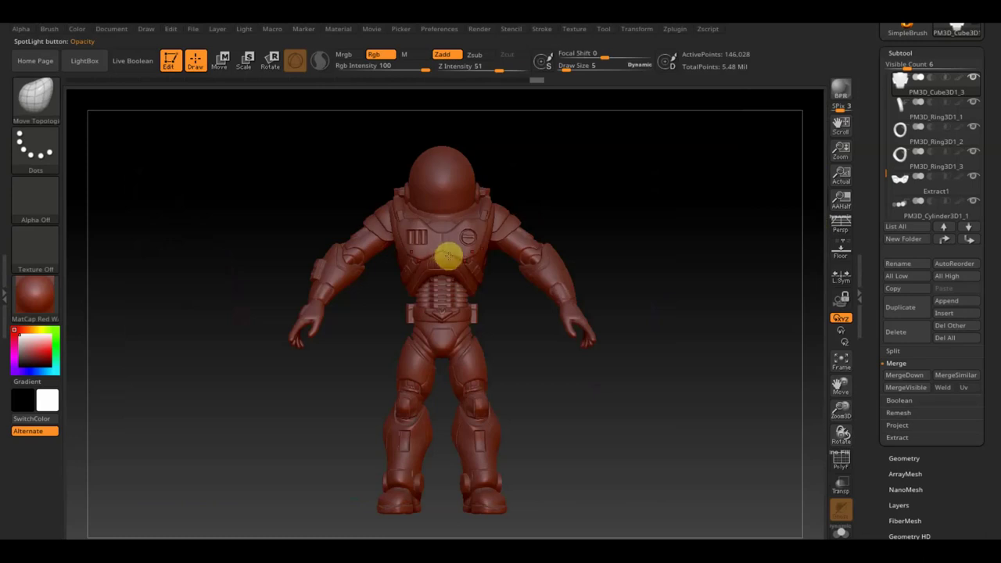
{"action": "key", "text": "shift+z"}
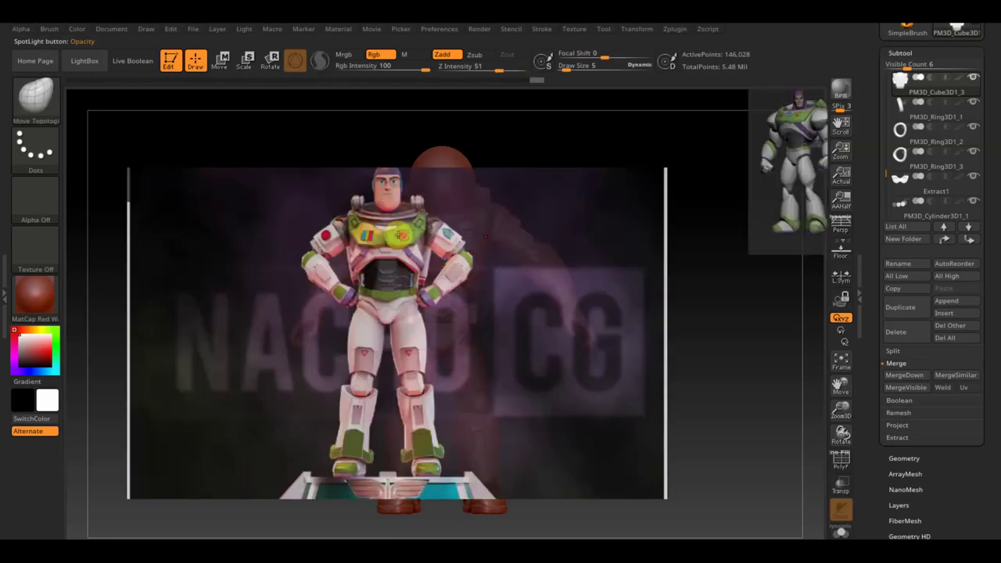
{"action": "key", "text": "shift+z"}
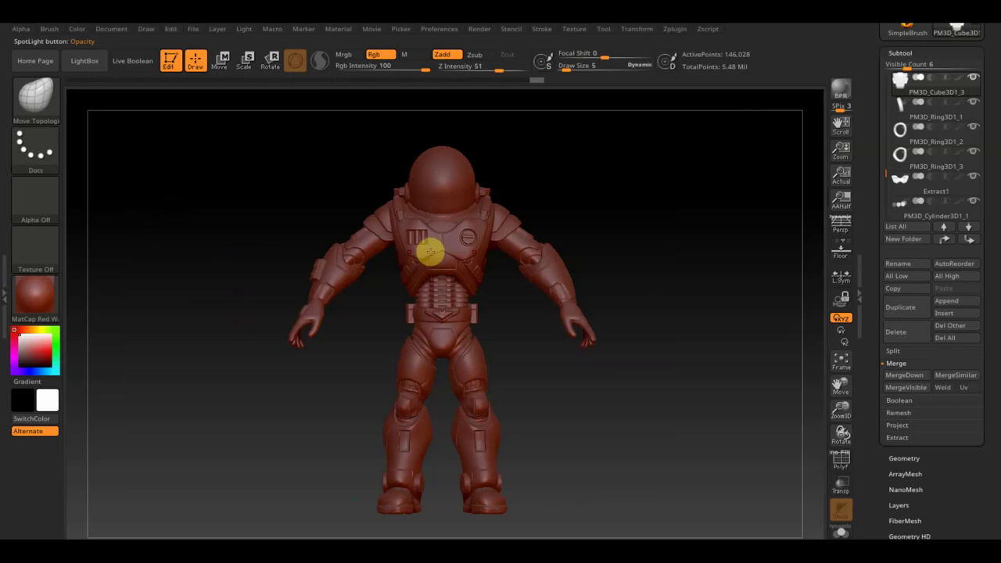
{"action": "left_click", "coordinate": [430, 245], "text": "alt"}
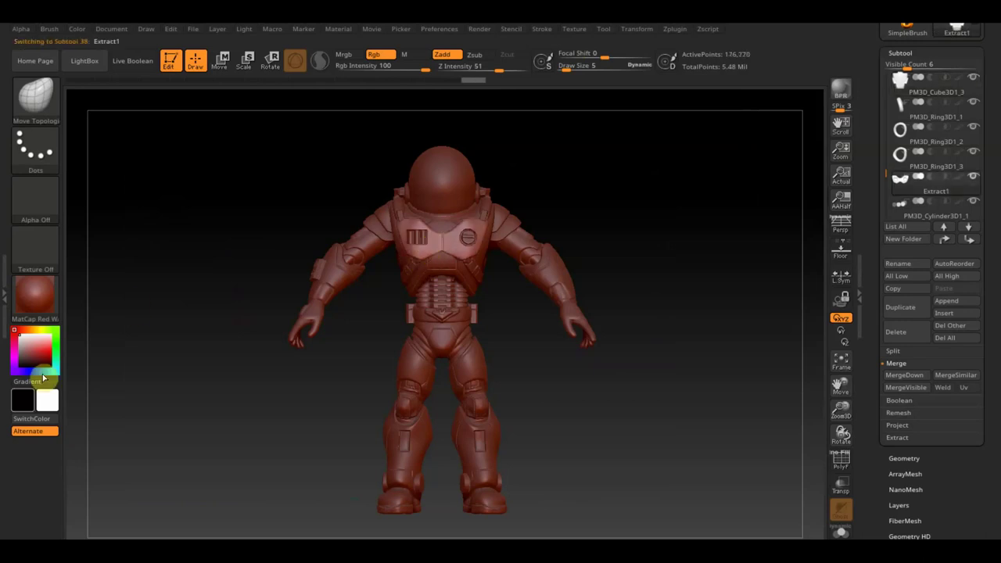
- Pick bright green and set up a larger Standard brush painting colour only (Rgb, no Zadd)
{"action": "left_click", "coordinate": [54, 402]}
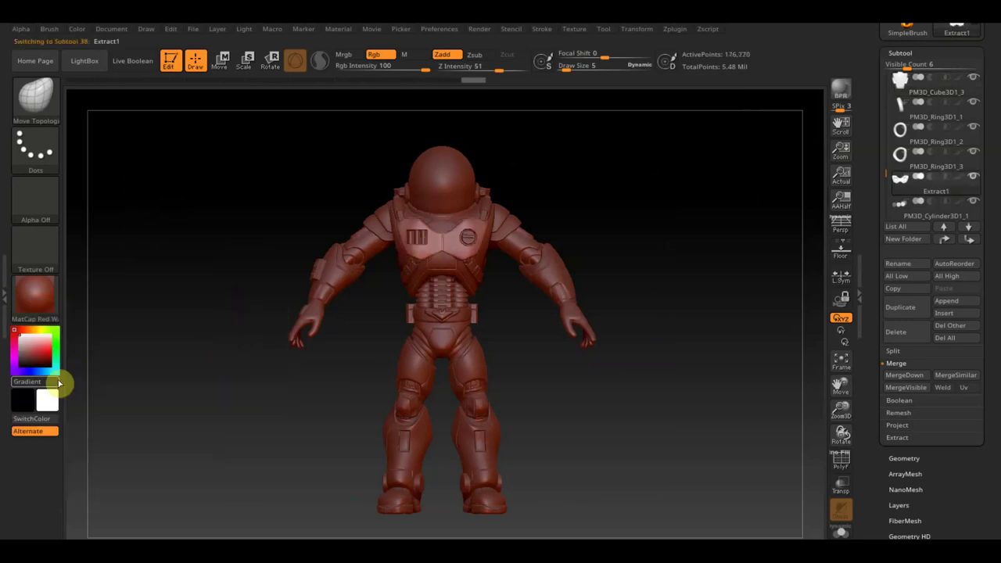
{"action": "left_click", "coordinate": [45, 401]}
{"action": "left_click", "coordinate": [208, 362]}
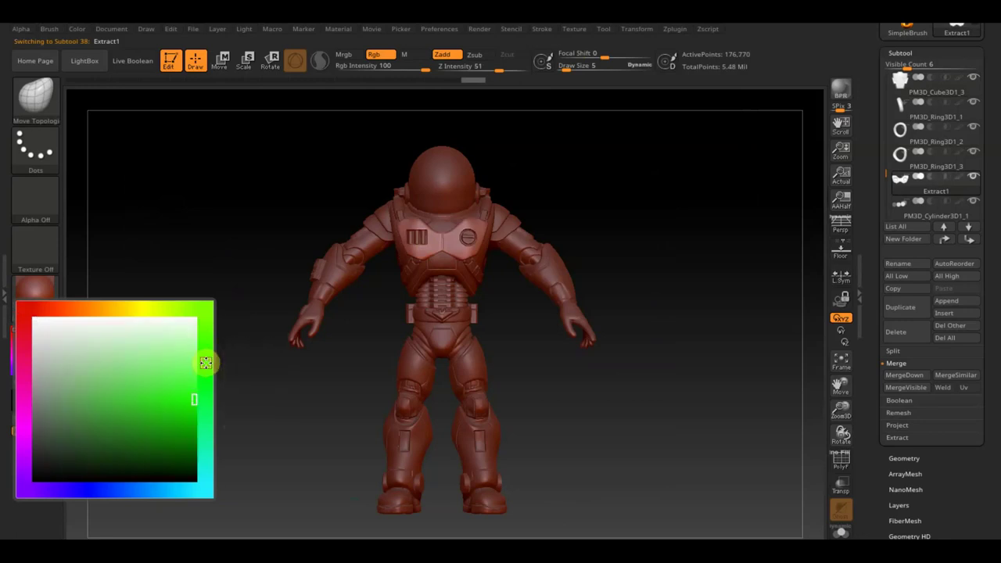
{"action": "left_click", "coordinate": [143, 421]}
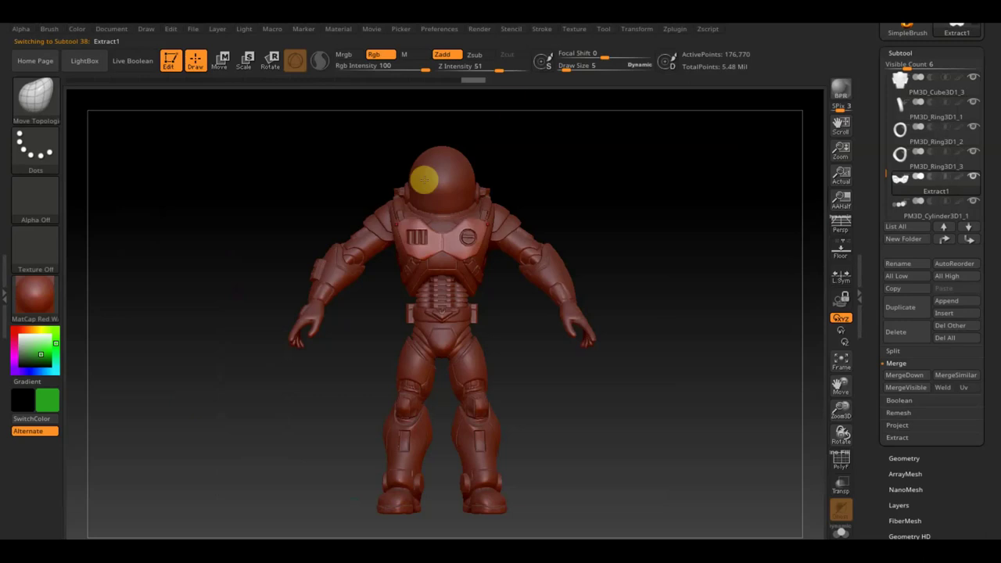
{"action": "left_click", "coordinate": [36, 97]}
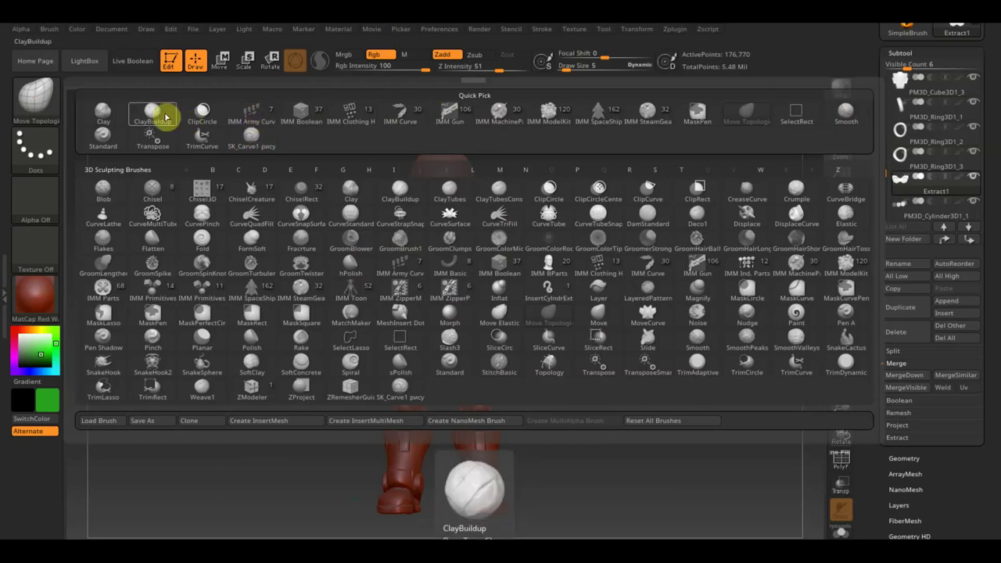
{"action": "left_click", "coordinate": [102, 136]}
{"action": "left_click", "coordinate": [374, 60]}
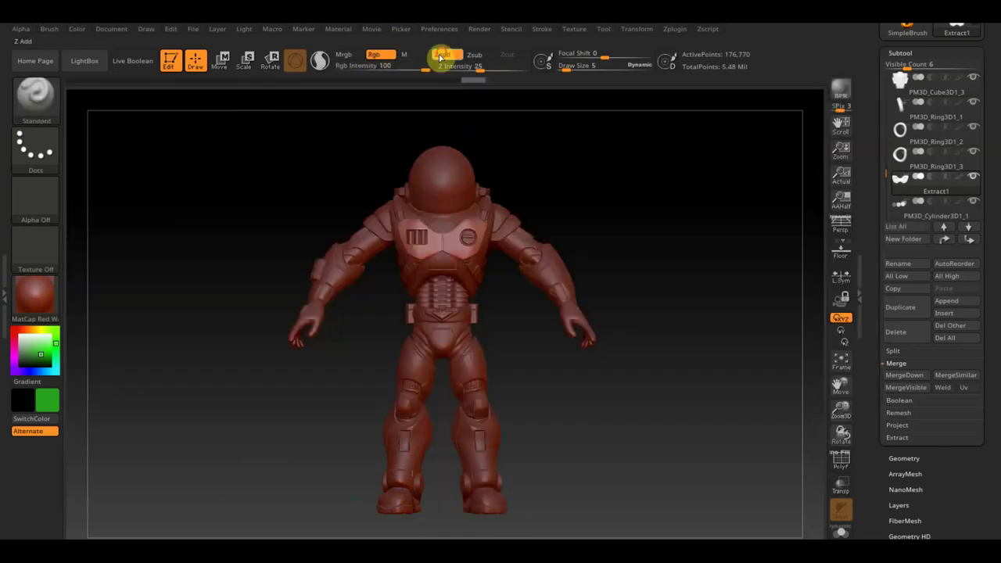
{"action": "left_click_drag", "start_coordinate": [576, 66], "coordinate": [598, 79]}
- Fill the chest plate Extract1 green, switch to white, and select arm piece Extract5
{"action": "left_click", "coordinate": [415, 236]}
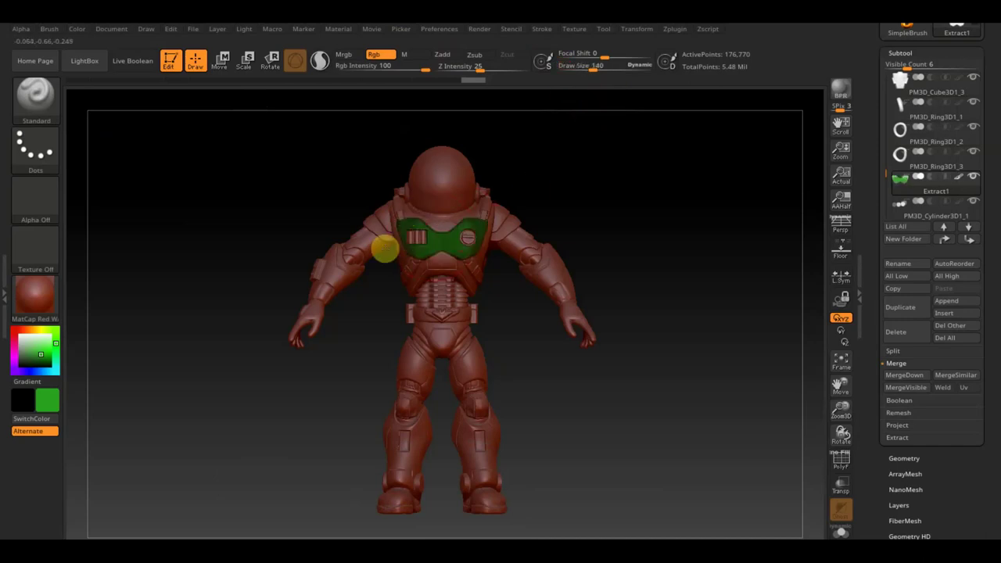
{"action": "left_click_drag", "start_coordinate": [657, 205], "coordinate": [712, 270], "text": "alt"}
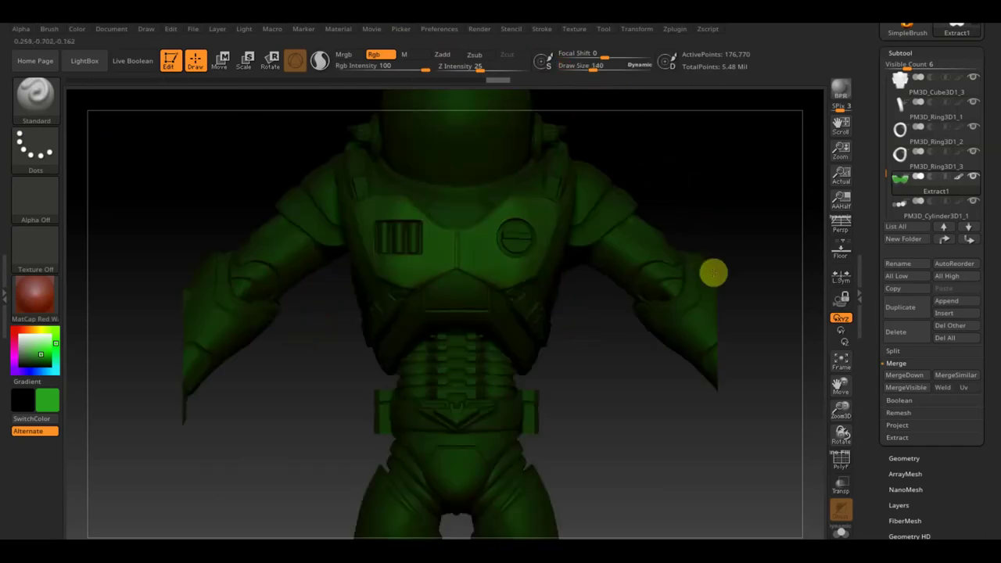
{"action": "left_click", "coordinate": [19, 337]}
{"action": "mouse_move", "coordinate": [603, 400]}
{"action": "left_mouse_down", "text": "alt"}
{"action": "mouse_move", "coordinate": [570, 328]}
{"action": "mouse_move", "coordinate": [575, 355]}
{"action": "left_mouse_up", "text": "alt"}
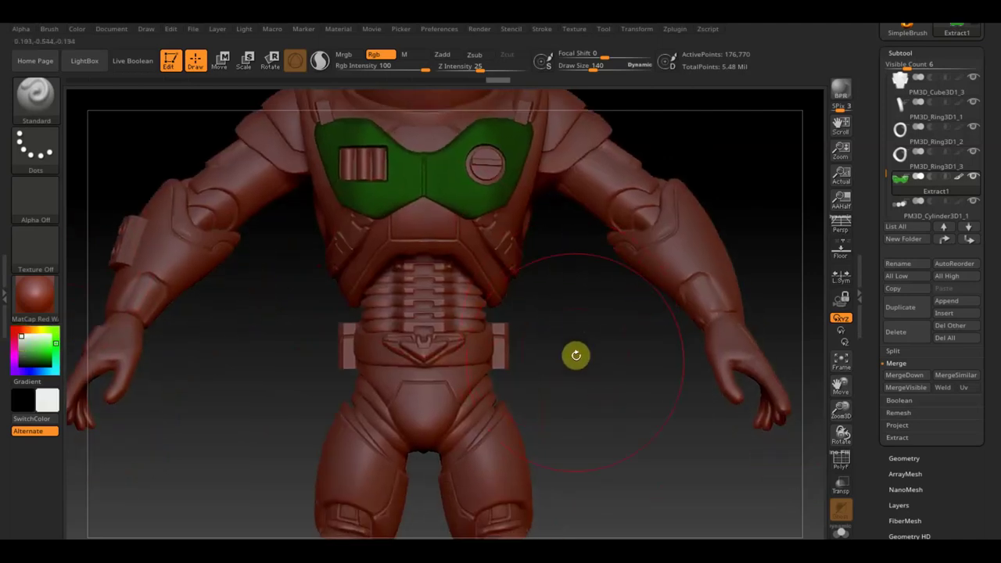
{"action": "left_click", "coordinate": [170, 249], "text": "alt"}
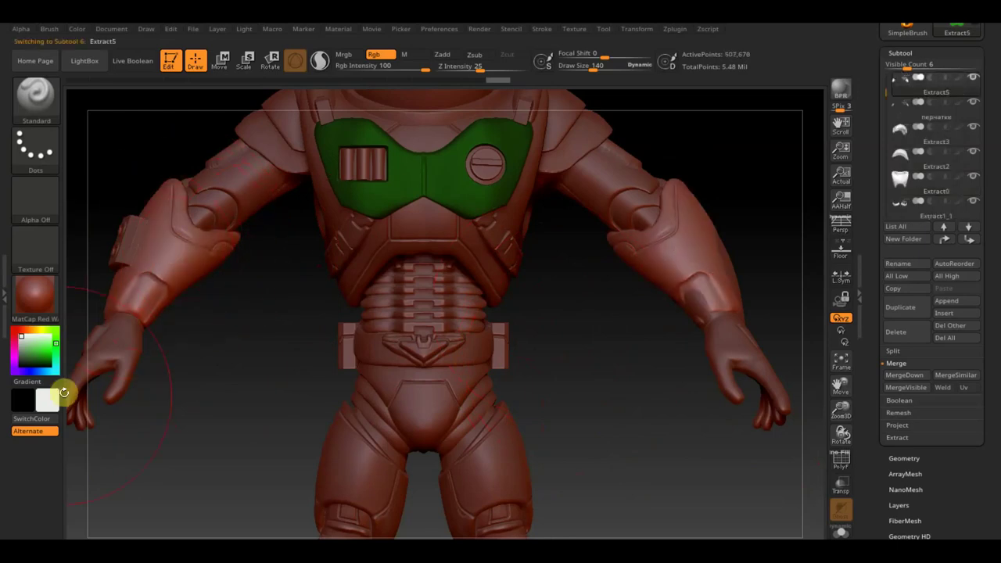
{"action": "left_click", "coordinate": [35, 295]}
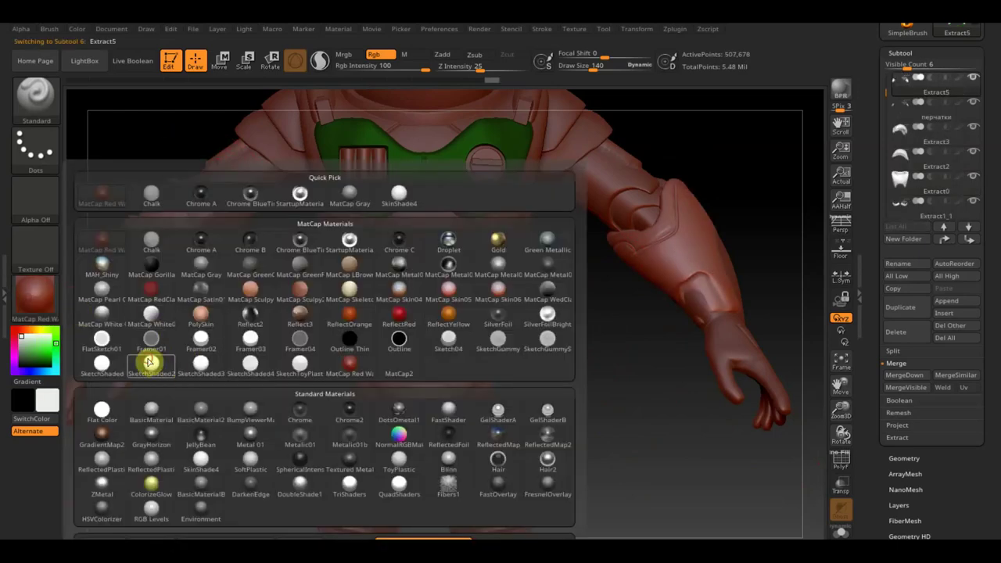
{"action": "left_click", "coordinate": [150, 362]}
{"action": "mouse_move", "coordinate": [583, 429]}
{"action": "left_mouse_down", "text": "alt"}
{"action": "mouse_move", "coordinate": [576, 342]}
{"action": "mouse_move", "coordinate": [665, 381]}
{"action": "left_mouse_up", "text": "alt"}
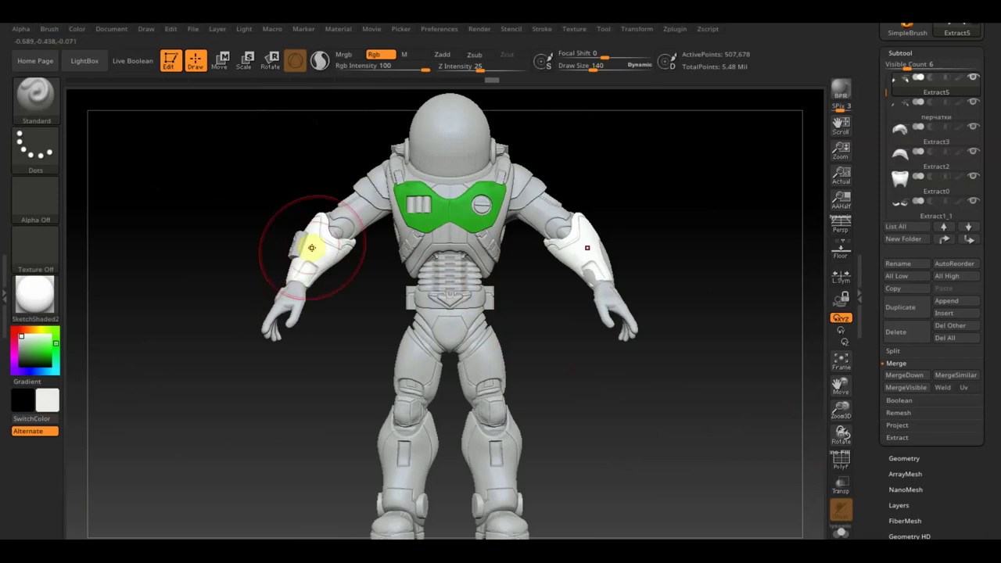
{"action": "left_click_drag", "start_coordinate": [311, 247], "coordinate": [347, 233]}
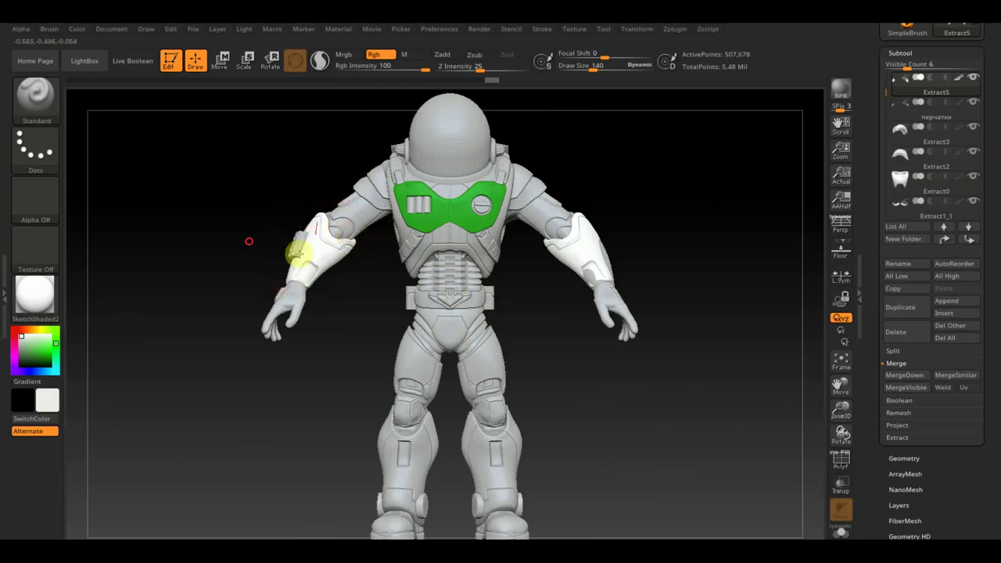
{"action": "left_click_drag", "start_coordinate": [204, 260], "coordinate": [240, 271]}
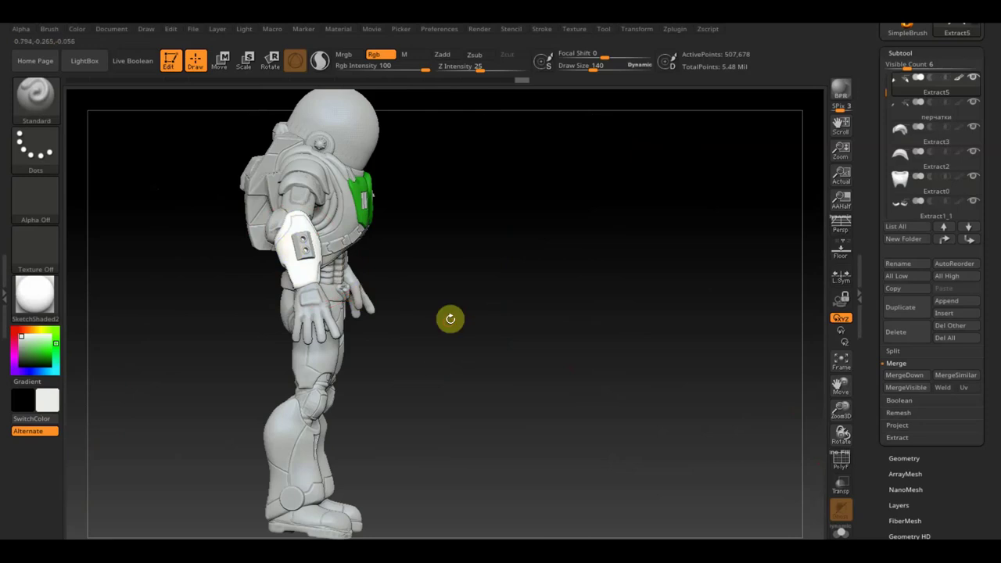
{"action": "left_click_drag", "start_coordinate": [450, 318], "coordinate": [473, 331]}
{"action": "mouse_move", "coordinate": [550, 380]}
{"action": "left_mouse_down", "text": "alt"}
{"action": "mouse_move", "coordinate": [552, 320]}
{"action": "mouse_move", "coordinate": [534, 237]}
{"action": "mouse_move", "coordinate": [560, 290]}
{"action": "mouse_move", "coordinate": [664, 346]}
{"action": "mouse_move", "coordinate": [589, 111]}
{"action": "left_mouse_up", "text": "alt"}
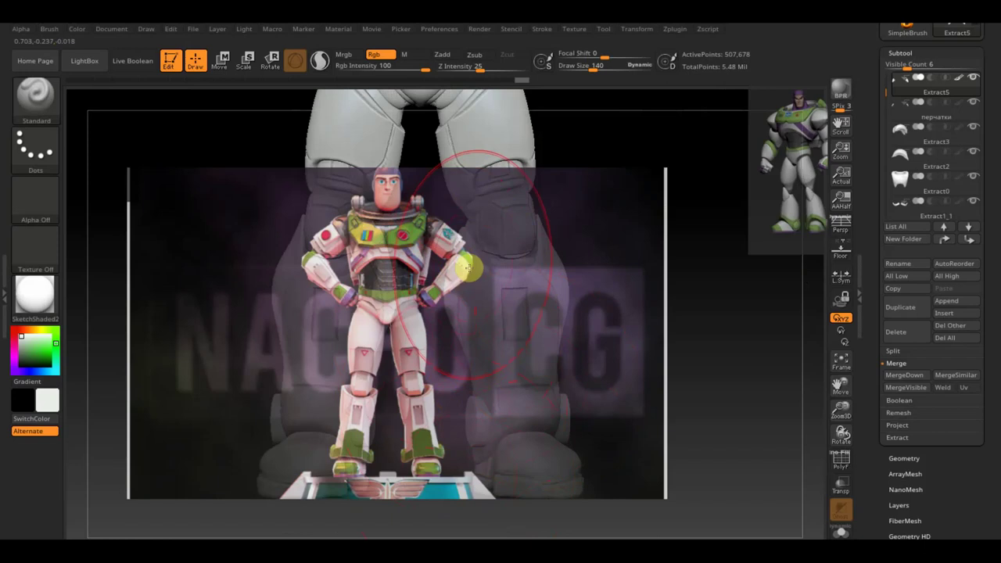
{"action": "key", "text": "shift"}
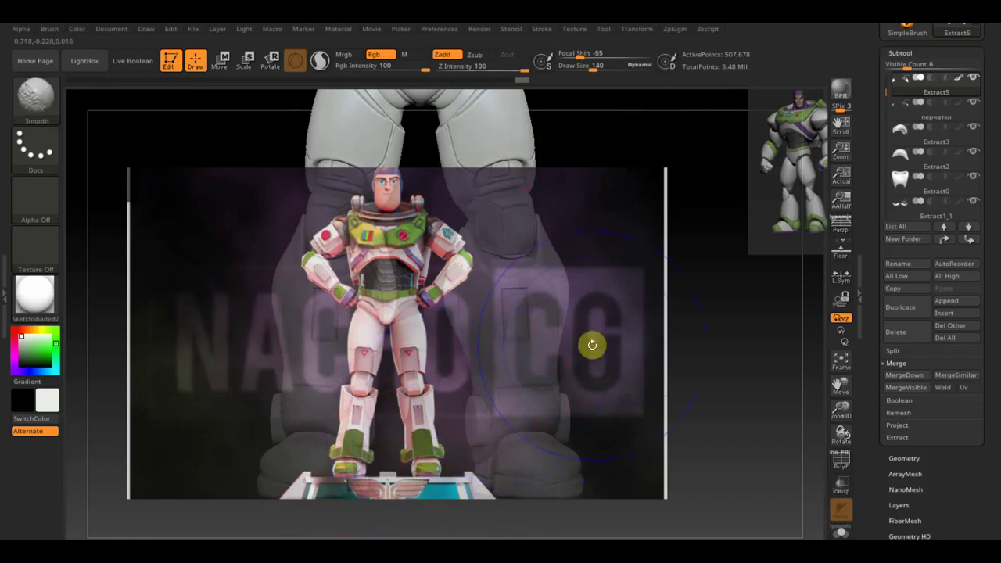
{"action": "left_click_drag", "start_coordinate": [649, 248], "coordinate": [659, 532], "text": "alt"}
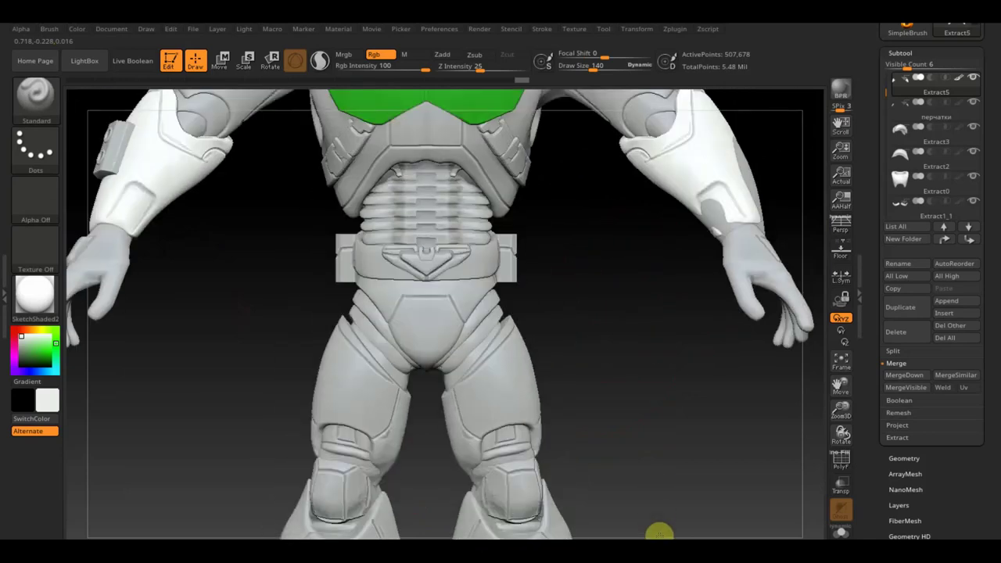
- Select the ribbed abdomen subtool and paint its ribs black
{"action": "left_click", "coordinate": [435, 239], "text": "alt"}
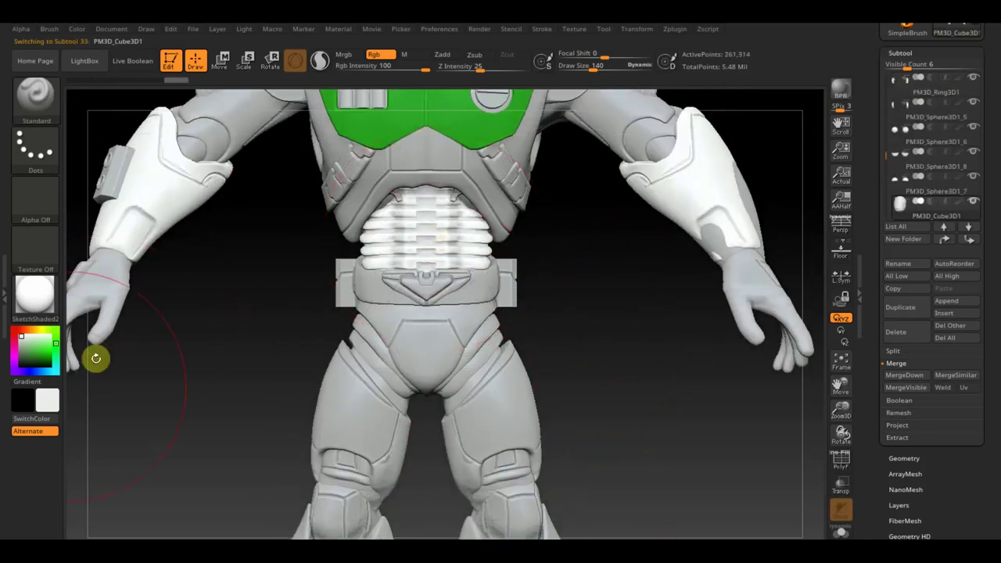
{"action": "left_click_drag", "start_coordinate": [24, 351], "coordinate": [40, 469]}
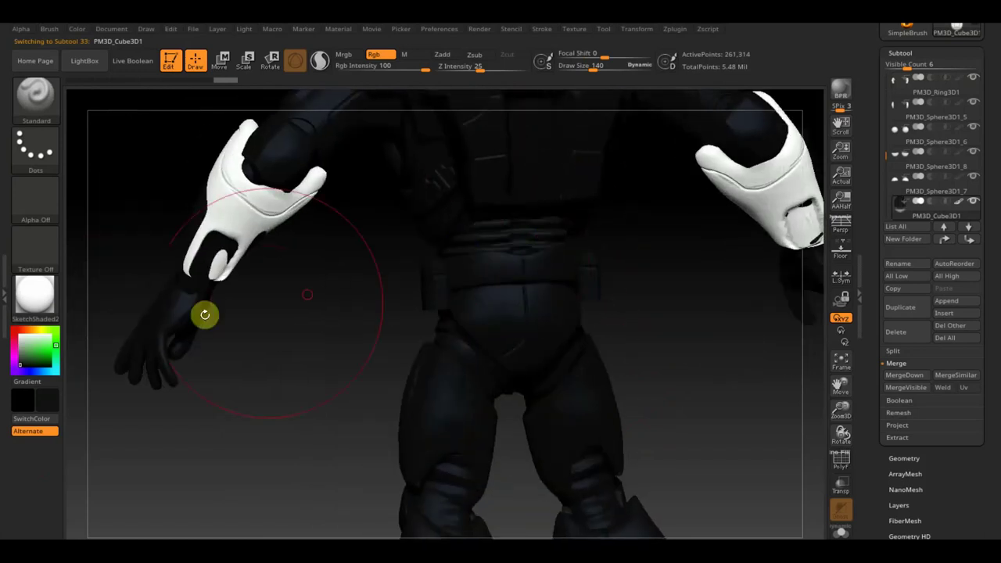
{"action": "left_click", "coordinate": [40, 334]}
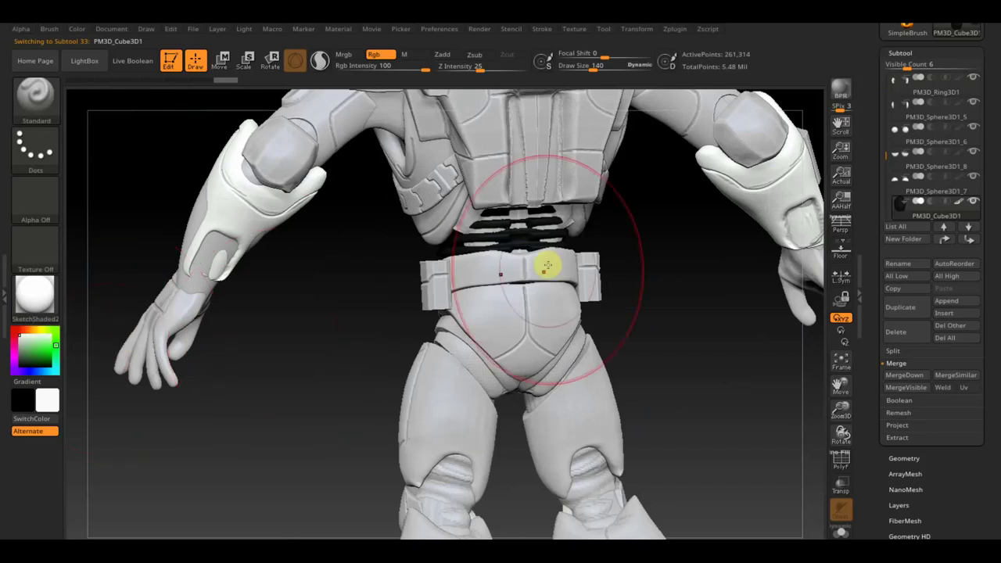
{"action": "left_click", "coordinate": [540, 233]}
{"action": "left_click", "coordinate": [57, 400]}
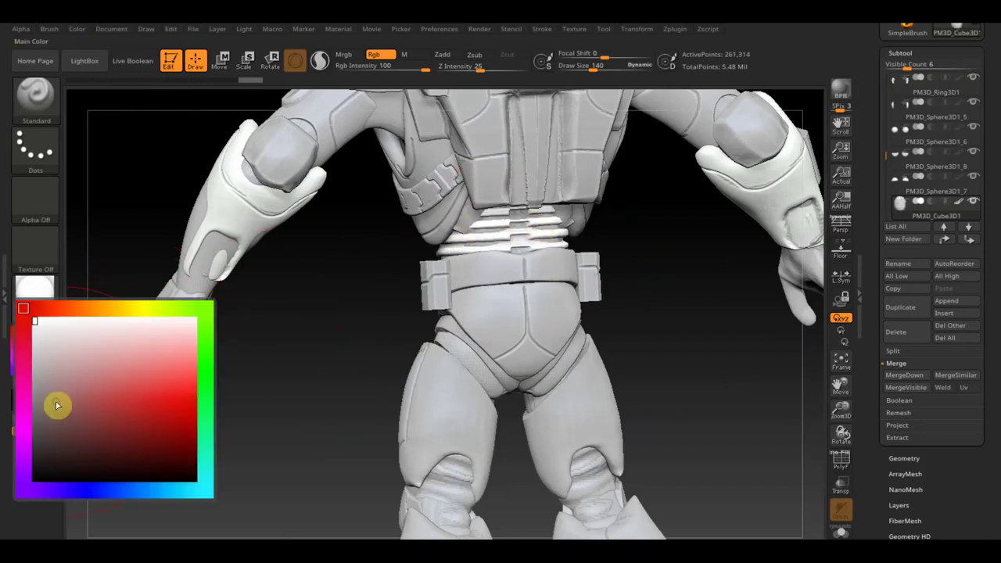
{"action": "left_click", "coordinate": [38, 474]}
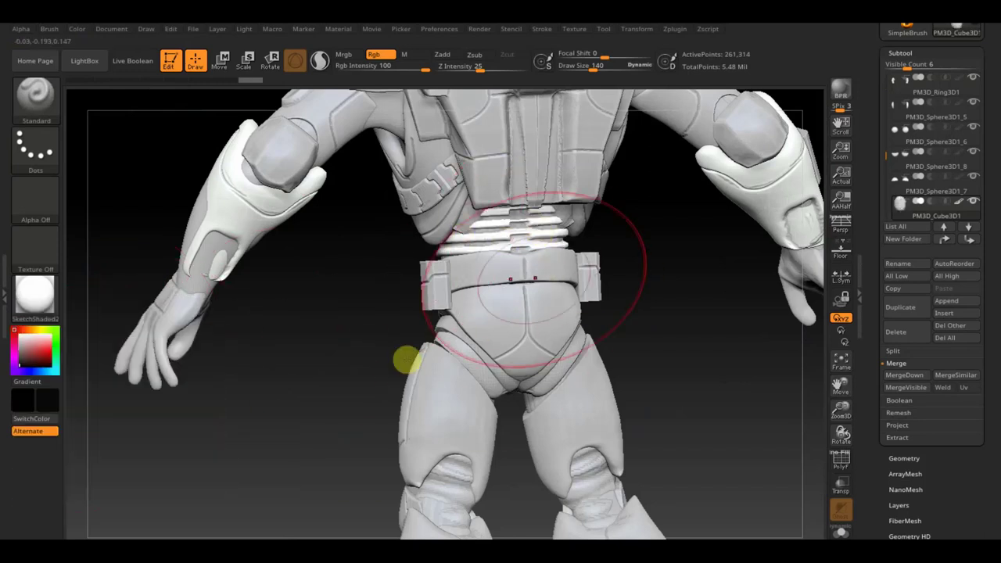
{"action": "mouse_move", "coordinate": [529, 257]}
{"action": "left_mouse_down"}
{"action": "mouse_move", "coordinate": [553, 215]}
{"action": "mouse_move", "coordinate": [468, 248]}
{"action": "left_mouse_up"}
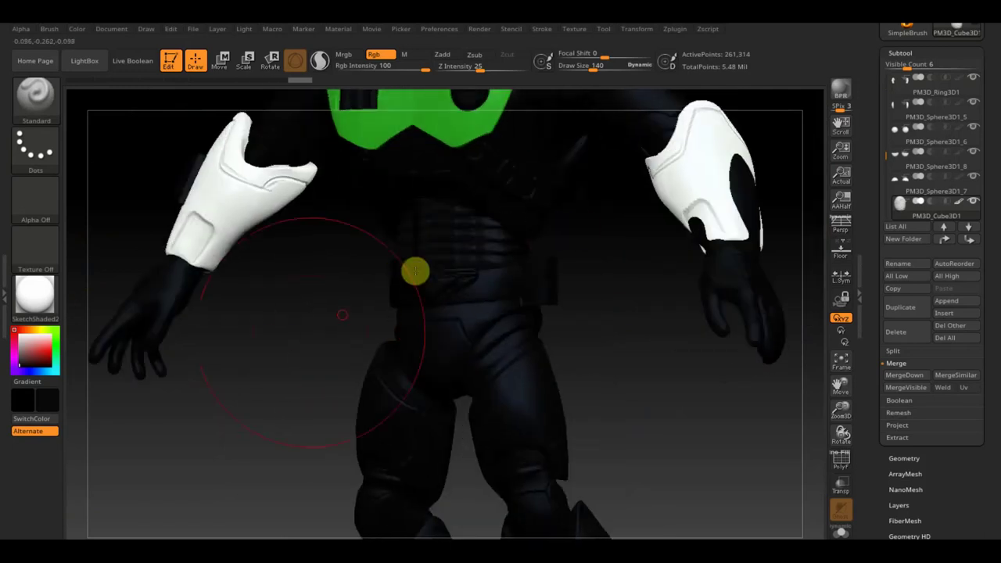
- Rotate to the front, pick white, and select the chest piece then the belt
{"action": "left_click_drag", "start_coordinate": [22, 340], "coordinate": [15, 332]}
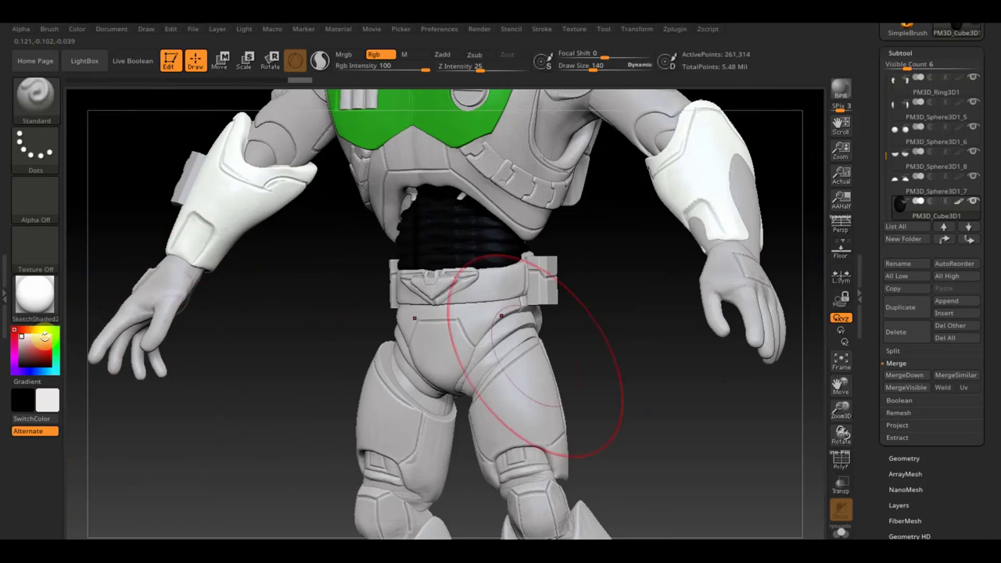
{"action": "left_click_drag", "start_coordinate": [509, 313], "coordinate": [607, 353]}
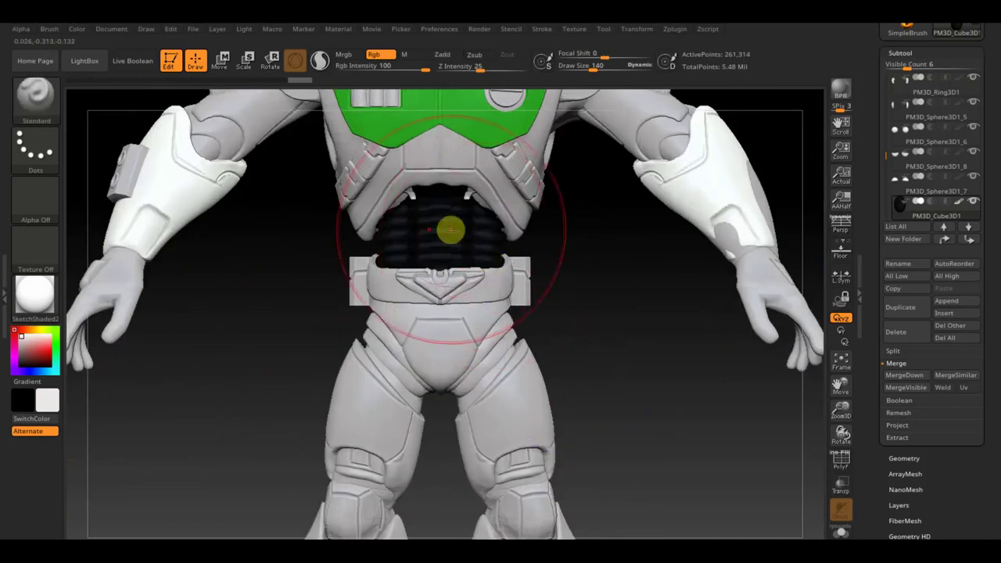
{"action": "key", "text": "ctrl+z"}
{"action": "left_click_drag", "start_coordinate": [615, 327], "coordinate": [626, 469]}
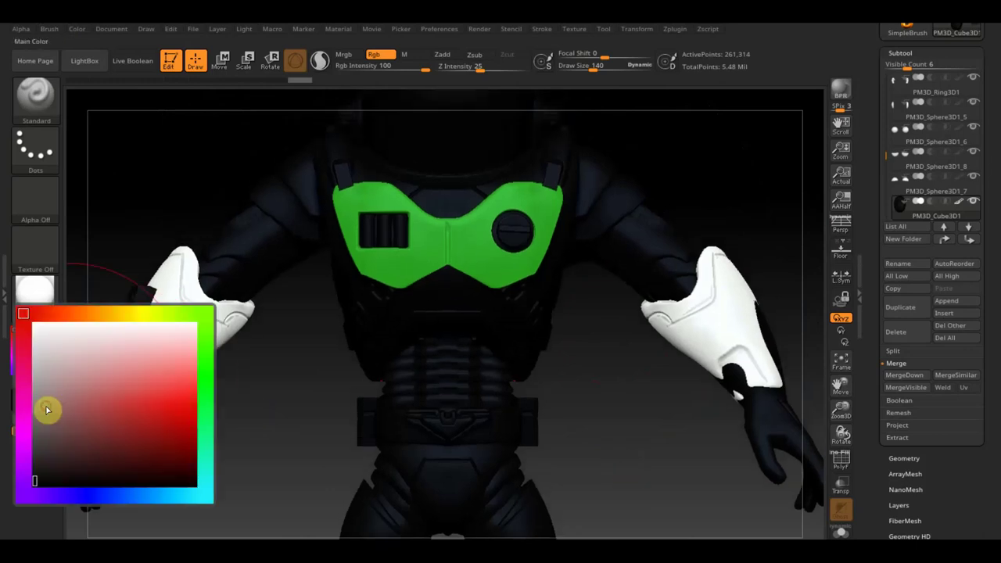
{"action": "left_click", "coordinate": [38, 324]}
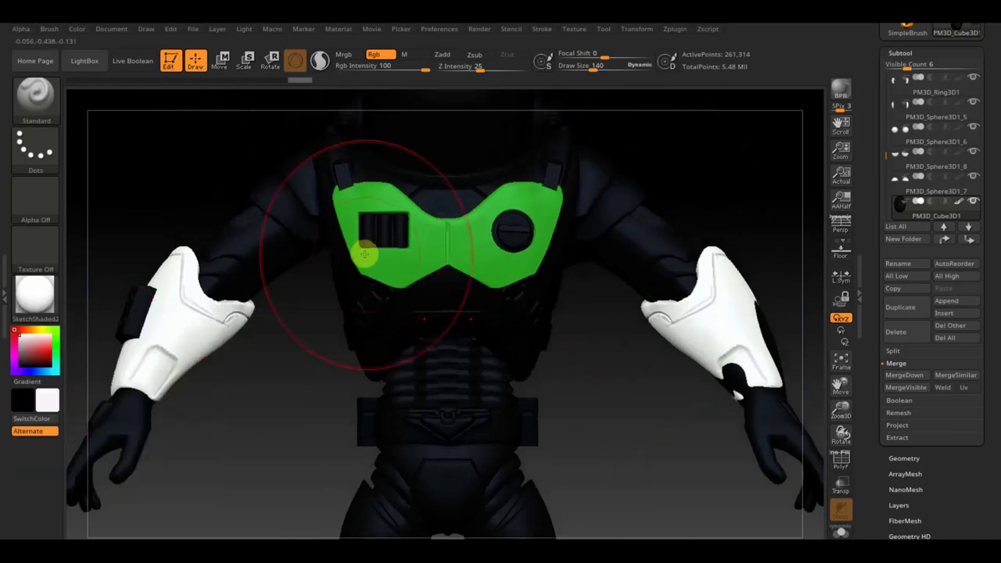
{"action": "left_click", "coordinate": [373, 301], "text": "alt"}
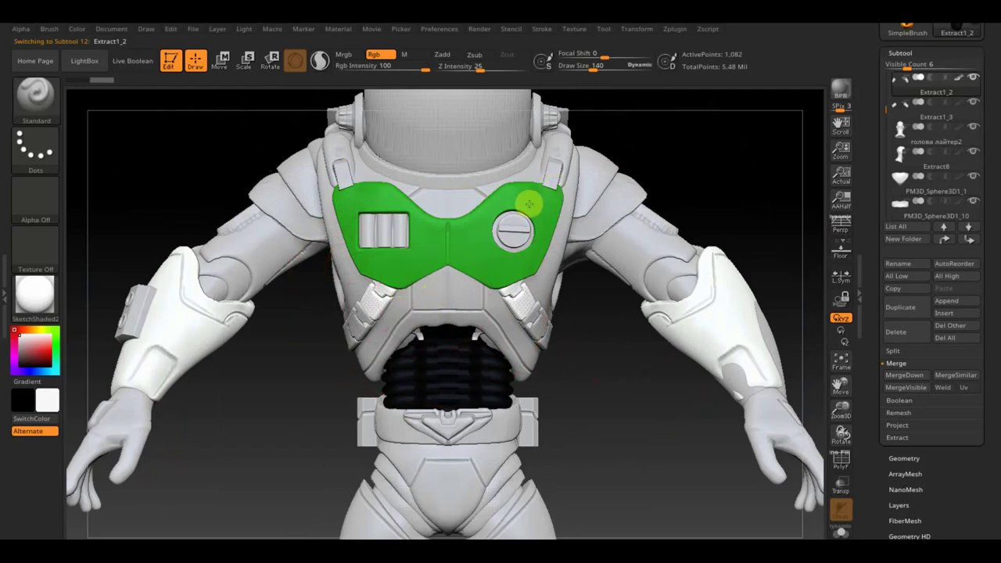
{"action": "left_click_drag", "start_coordinate": [602, 469], "coordinate": [594, 395]}
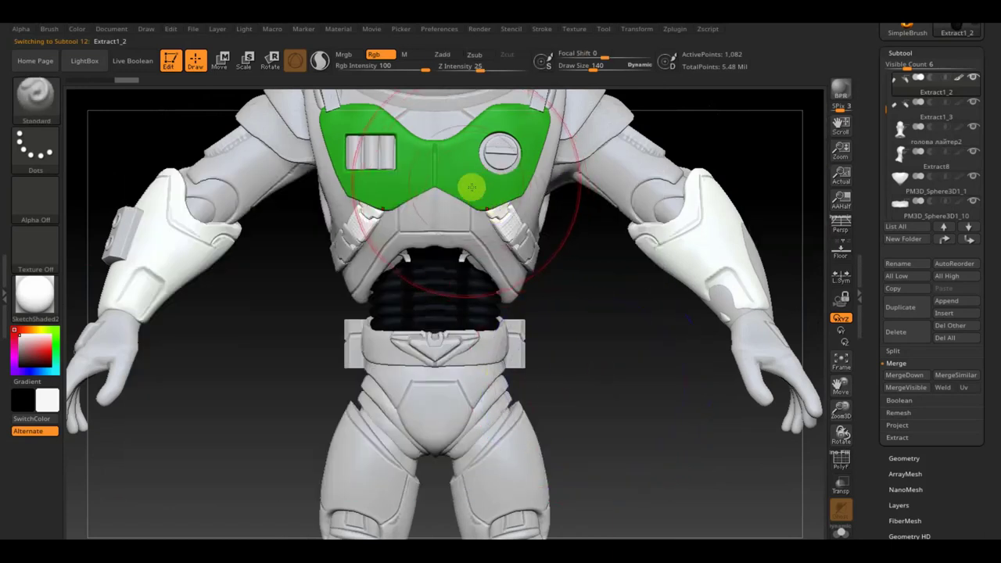
{"action": "left_click", "coordinate": [478, 354], "text": "alt"}
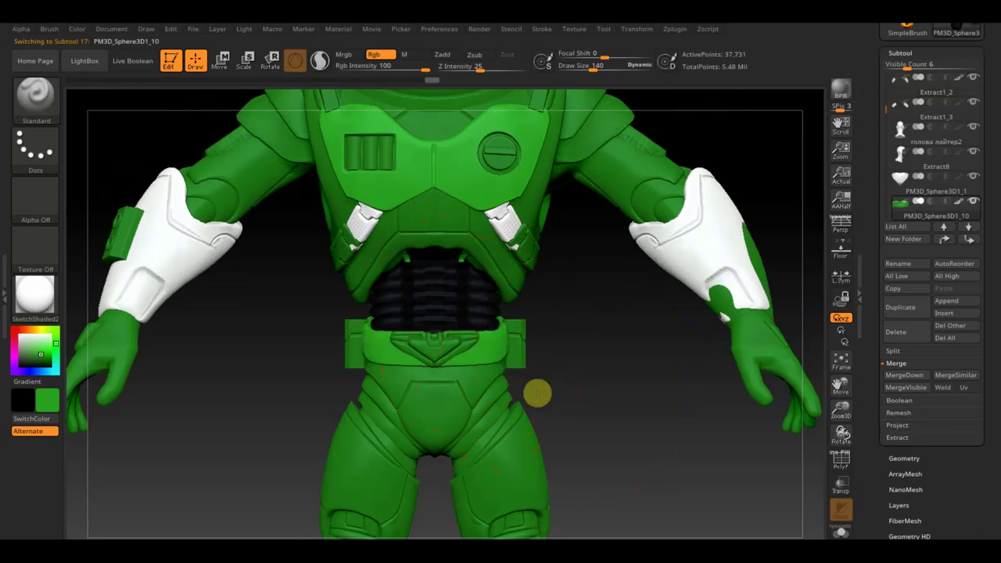
- Reduce Draw Size to about 42 and frame the lower legs and boots
{"action": "left_click_drag", "start_coordinate": [537, 393], "coordinate": [521, 335]}
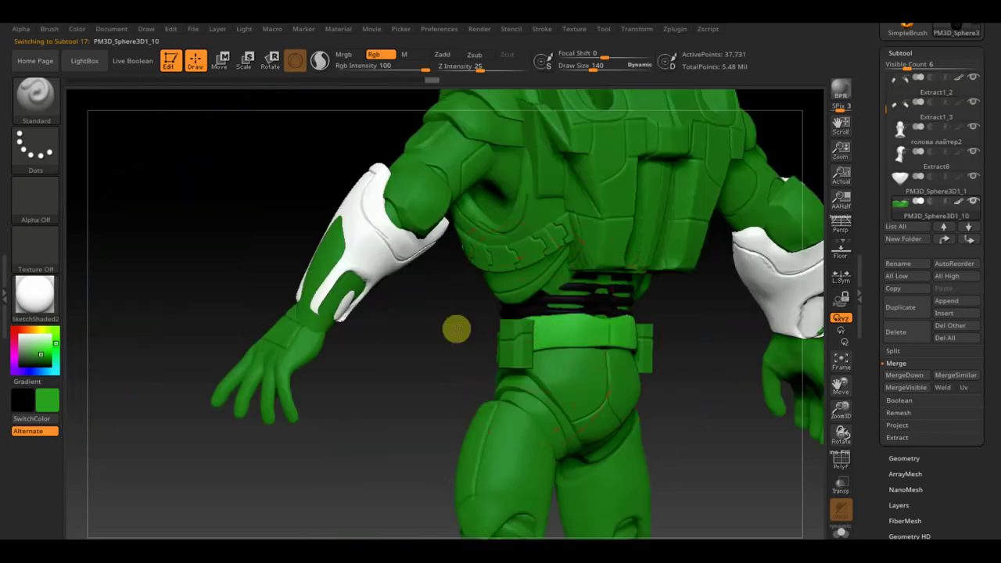
{"action": "left_click_drag", "start_coordinate": [406, 351], "coordinate": [520, 351]}
{"action": "mouse_move", "coordinate": [604, 353]}
{"action": "left_mouse_down"}
{"action": "mouse_move", "coordinate": [630, 368]}
{"action": "mouse_move", "coordinate": [555, 152]}
{"action": "mouse_move", "coordinate": [495, 249]}
{"action": "left_mouse_up"}
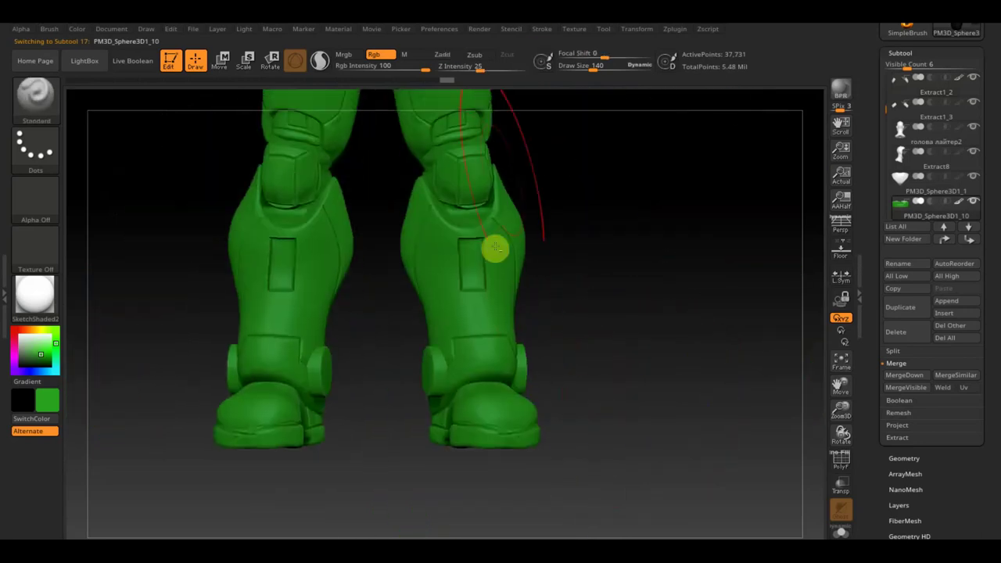
{"action": "left_click_drag", "start_coordinate": [587, 65], "coordinate": [578, 68]}
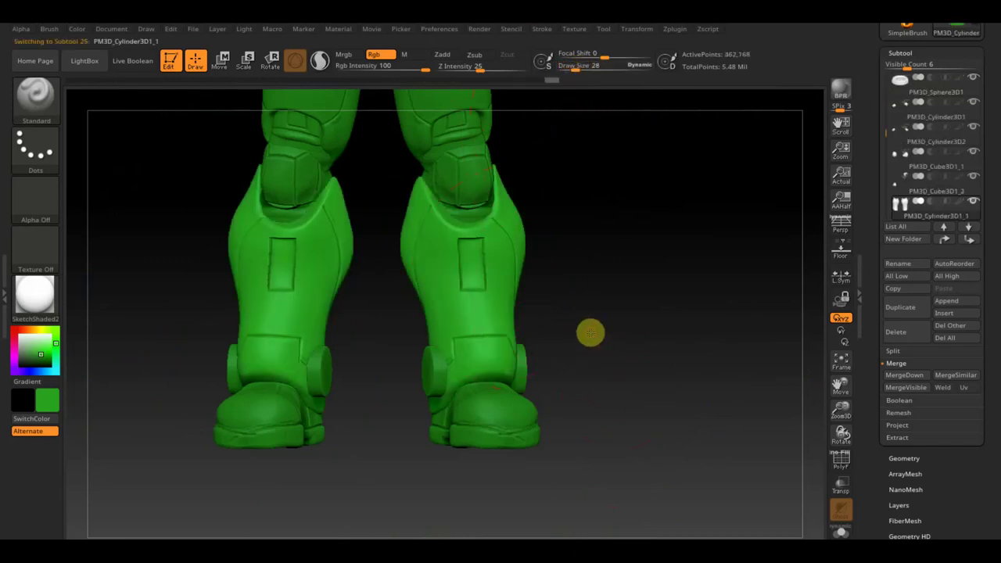
{"action": "right_click_drag", "start_coordinate": [589, 331], "coordinate": [575, 229], "text": "ctrl"}
{"action": "mouse_move", "coordinate": [672, 286]}
{"action": "right_mouse_down", "text": "ctrl"}
{"action": "mouse_move", "coordinate": [657, 237]}
{"action": "mouse_move", "coordinate": [701, 391]}
{"action": "right_mouse_up", "text": "ctrl"}
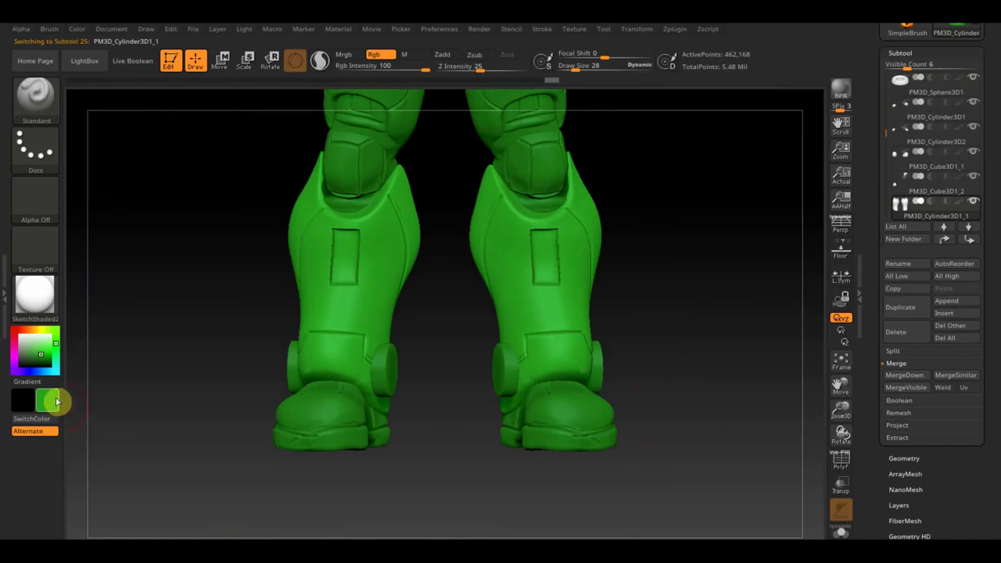
- Paint the shin armour white with Draw Size 114
{"action": "left_click_drag", "start_coordinate": [49, 402], "coordinate": [37, 325]}
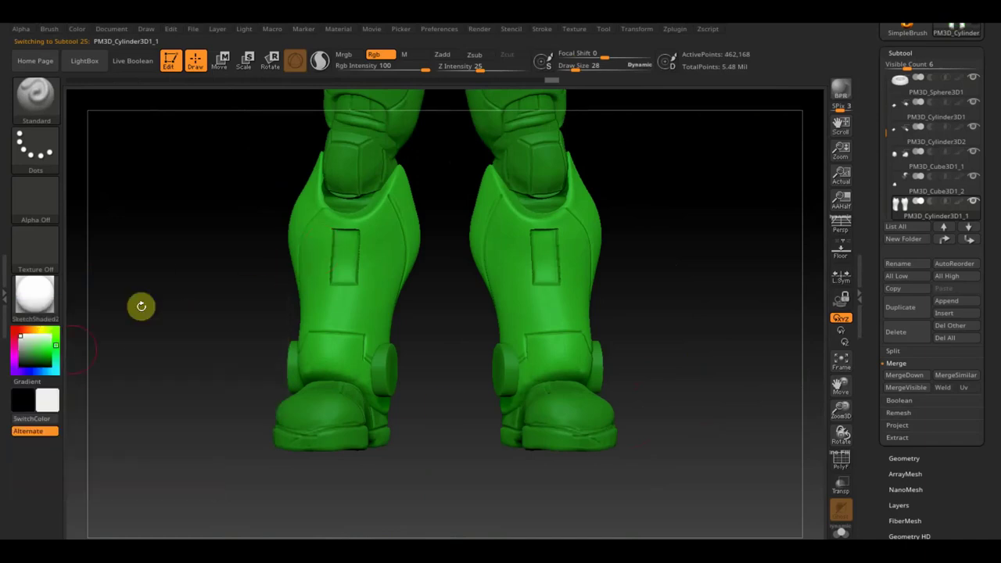
{"action": "left_click_drag", "start_coordinate": [574, 71], "coordinate": [587, 67]}
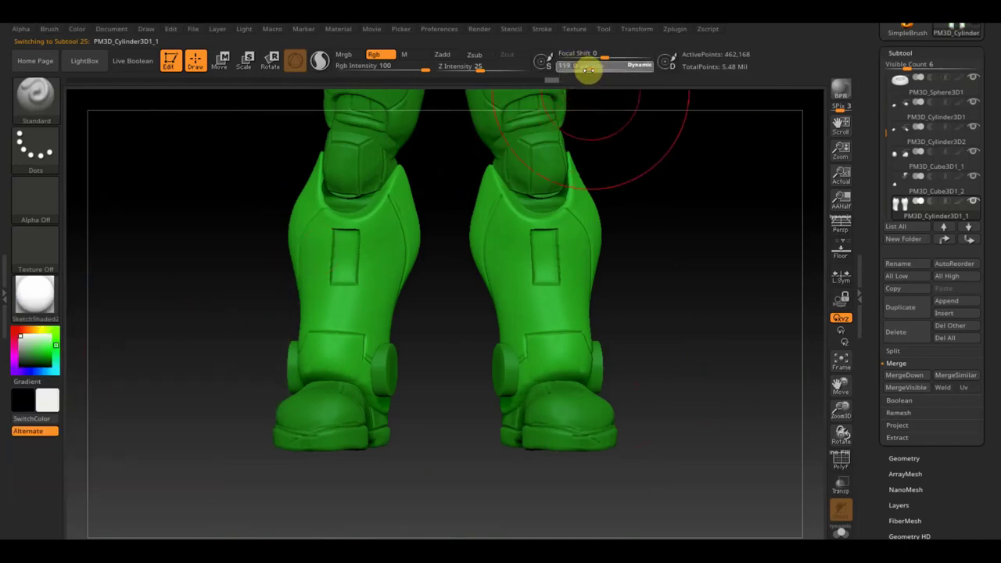
{"action": "mouse_move", "coordinate": [351, 239]}
{"action": "left_mouse_down"}
{"action": "mouse_move", "coordinate": [293, 286]}
{"action": "mouse_move", "coordinate": [357, 368]}
{"action": "mouse_move", "coordinate": [480, 333]}
{"action": "mouse_move", "coordinate": [598, 202]}
{"action": "left_mouse_up"}
{"action": "mouse_move", "coordinate": [662, 310]}
{"action": "left_mouse_down"}
{"action": "mouse_move", "coordinate": [601, 341]}
{"action": "mouse_move", "coordinate": [279, 326]}
{"action": "left_mouse_up"}
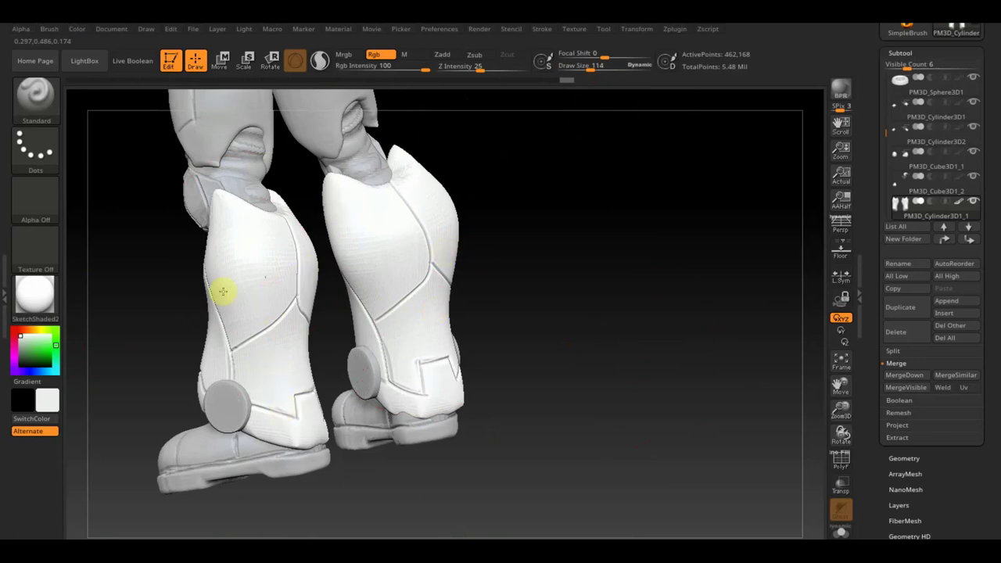
{"action": "mouse_move", "coordinate": [458, 364]}
{"action": "left_mouse_down"}
{"action": "mouse_move", "coordinate": [602, 393]}
{"action": "mouse_move", "coordinate": [344, 336]}
{"action": "left_mouse_up"}
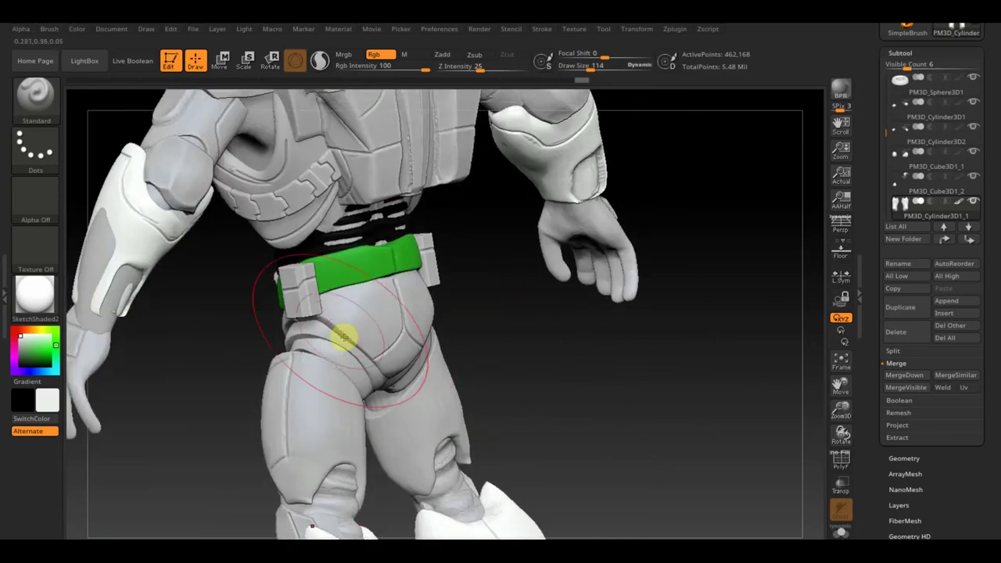
- Make green the main colour and paint both lower boot panels green at brush size 19
{"action": "key", "text": "c"}
{"action": "key", "text": "ctrl+f"}
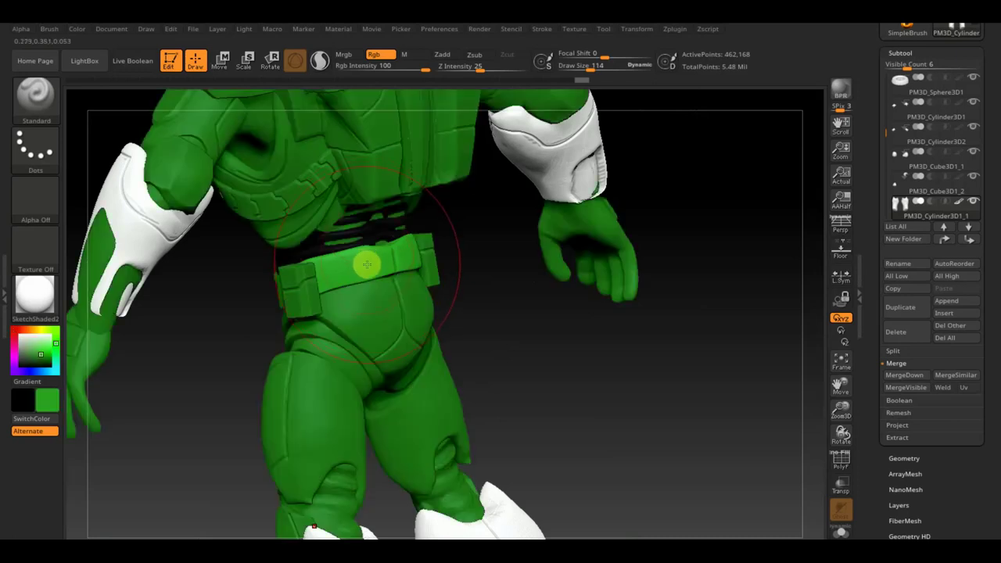
{"action": "left_click_drag", "start_coordinate": [502, 357], "coordinate": [595, 331]}
{"action": "left_click_drag", "start_coordinate": [531, 418], "coordinate": [477, 454]}
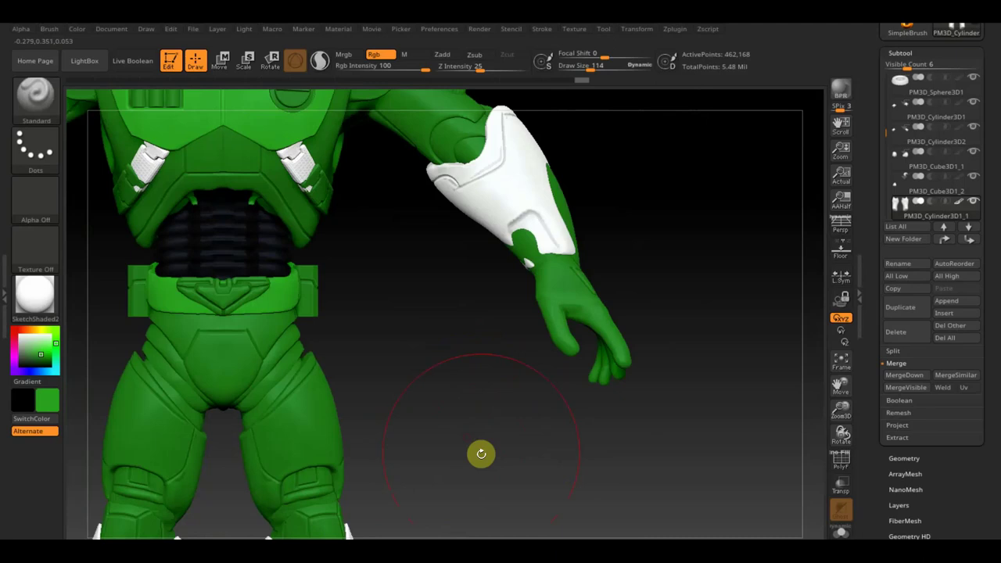
{"action": "left_click_drag", "start_coordinate": [487, 420], "coordinate": [414, 516]}
{"action": "left_click_drag", "start_coordinate": [592, 63], "coordinate": [575, 68]}
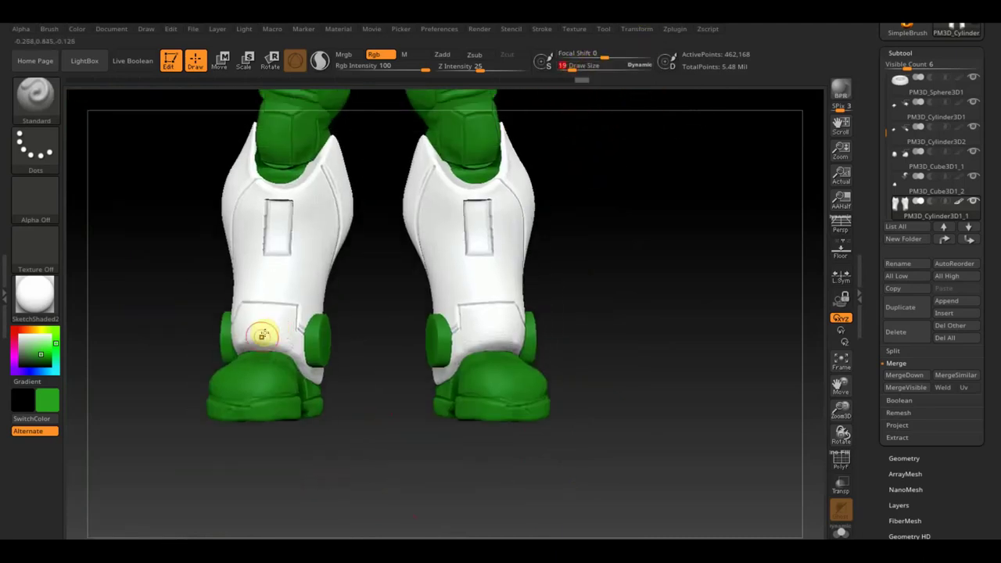
{"action": "left_click_drag", "start_coordinate": [355, 341], "coordinate": [407, 375], "text": "alt"}
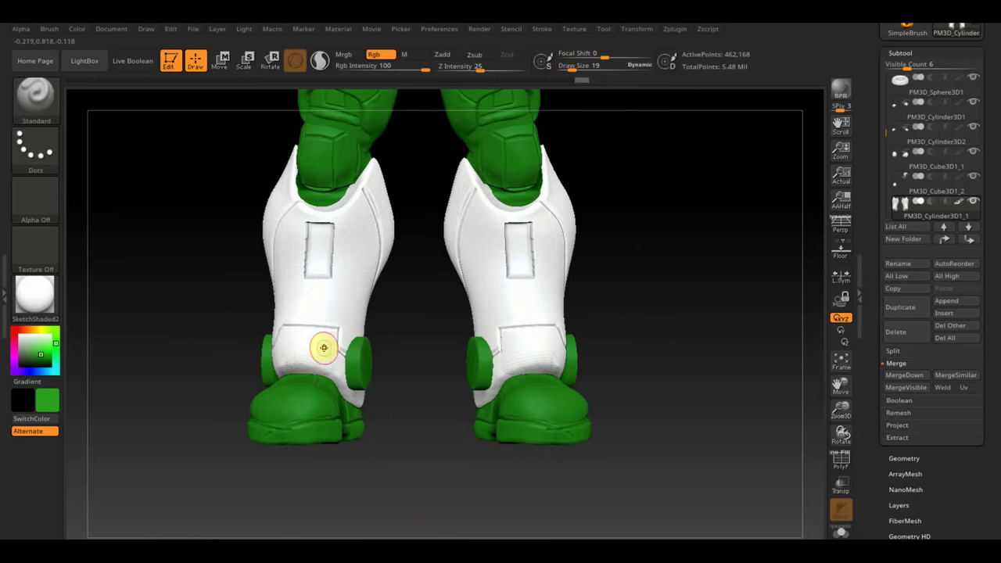
{"action": "left_click_drag", "start_coordinate": [391, 363], "coordinate": [546, 372], "text": "alt"}
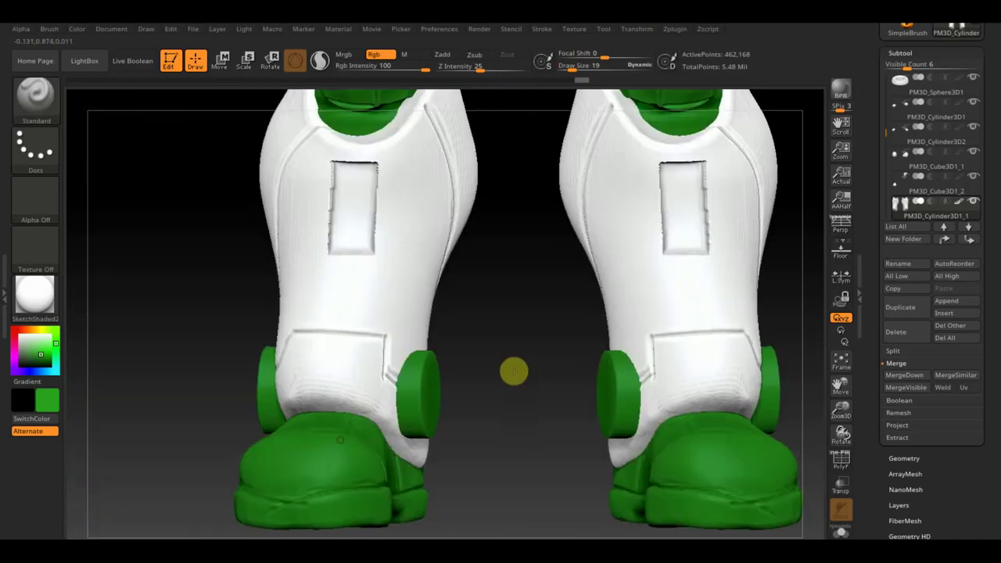
{"action": "mouse_move", "coordinate": [430, 351]}
{"action": "left_mouse_down"}
{"action": "mouse_move", "coordinate": [425, 383]}
{"action": "mouse_move", "coordinate": [365, 375]}
{"action": "mouse_move", "coordinate": [337, 403]}
{"action": "mouse_move", "coordinate": [404, 398]}
{"action": "mouse_move", "coordinate": [435, 409]}
{"action": "mouse_move", "coordinate": [391, 396]}
{"action": "mouse_move", "coordinate": [456, 449]}
{"action": "mouse_move", "coordinate": [433, 394]}
{"action": "left_mouse_up"}
{"action": "left_click_drag", "start_coordinate": [570, 66], "coordinate": [568, 66]}
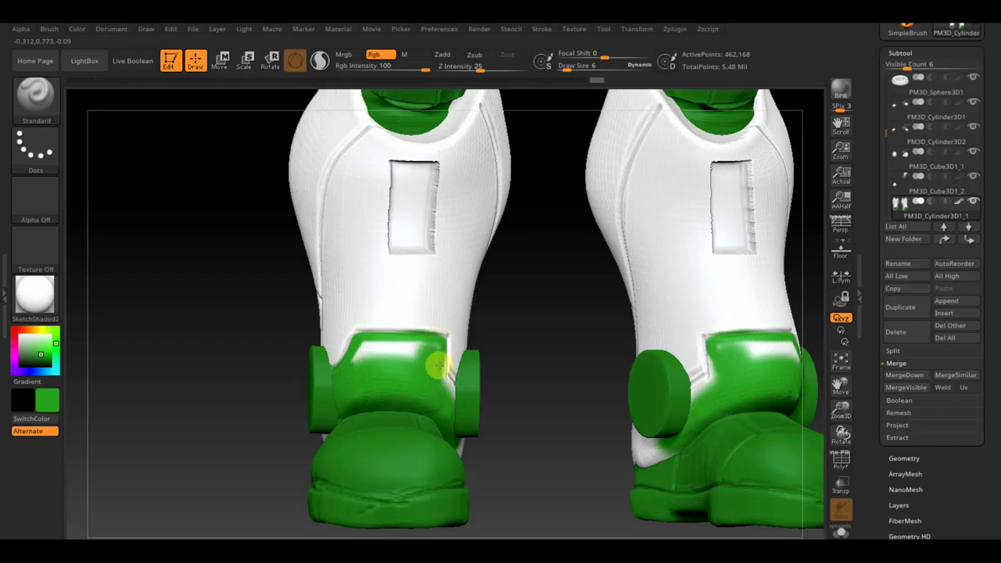
- Paint the white patches on the shoe top and heel strips green
{"action": "left_click_drag", "start_coordinate": [436, 350], "coordinate": [378, 351]}
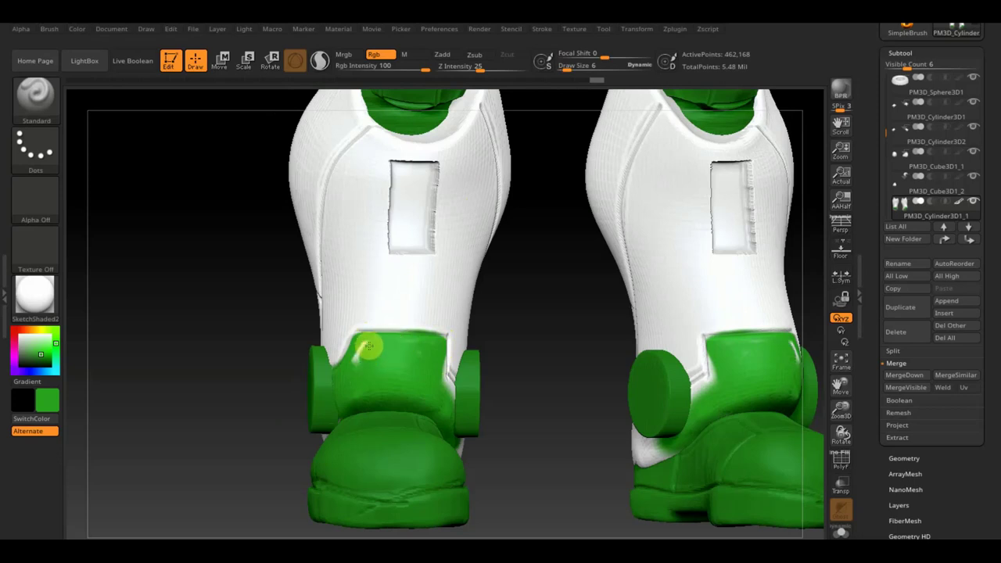
{"action": "mouse_move", "coordinate": [514, 268]}
{"action": "left_mouse_down"}
{"action": "mouse_move", "coordinate": [467, 290]}
{"action": "mouse_move", "coordinate": [532, 313]}
{"action": "mouse_move", "coordinate": [487, 313]}
{"action": "left_mouse_up"}
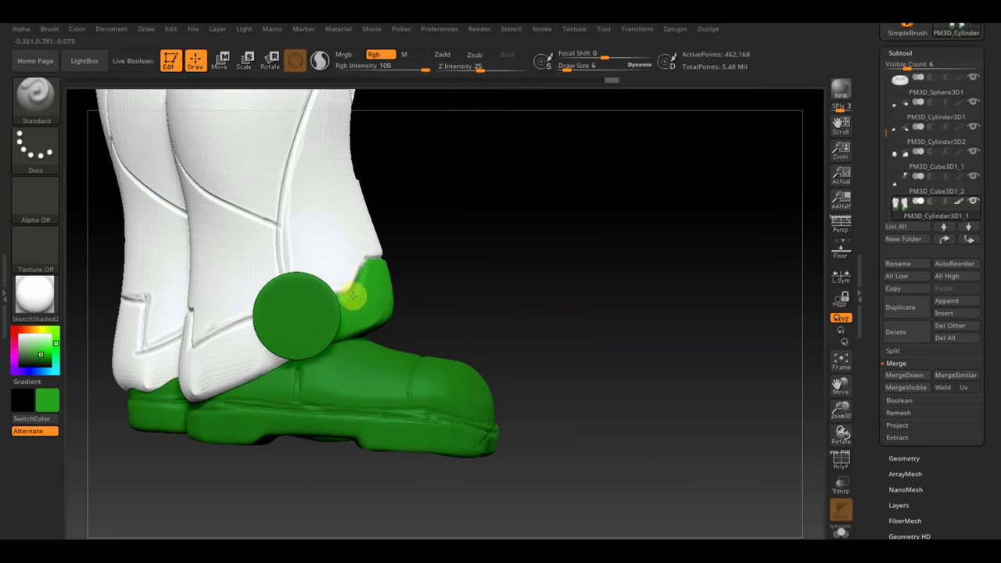
{"action": "left_click_drag", "start_coordinate": [477, 289], "coordinate": [635, 266], "text": "alt"}
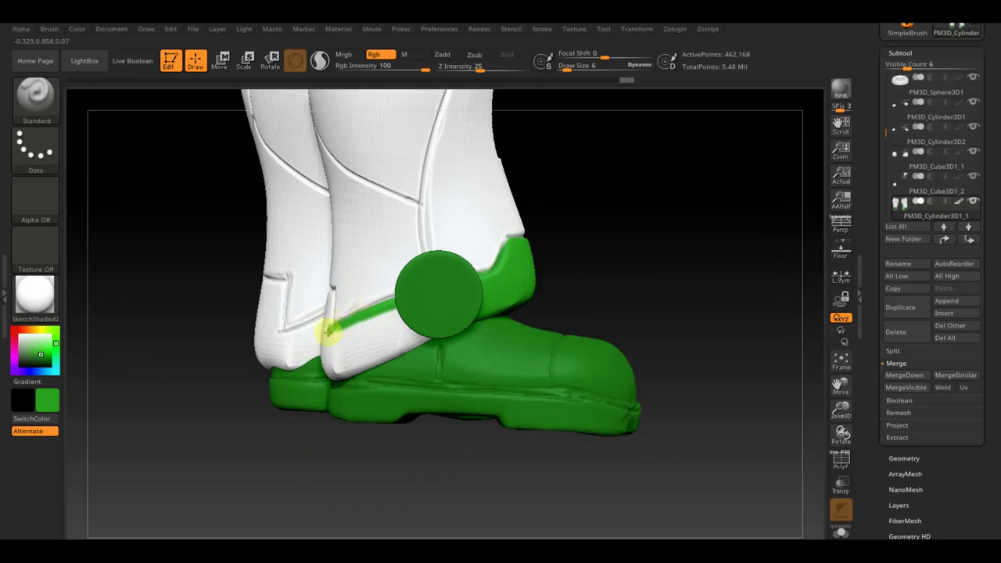
{"action": "mouse_move", "coordinate": [422, 292]}
{"action": "left_mouse_down"}
{"action": "mouse_move", "coordinate": [346, 339]}
{"action": "mouse_move", "coordinate": [385, 334]}
{"action": "left_mouse_up"}
{"action": "left_click_drag", "start_coordinate": [444, 315], "coordinate": [433, 335]}
{"action": "left_click_drag", "start_coordinate": [576, 289], "coordinate": [677, 279]}
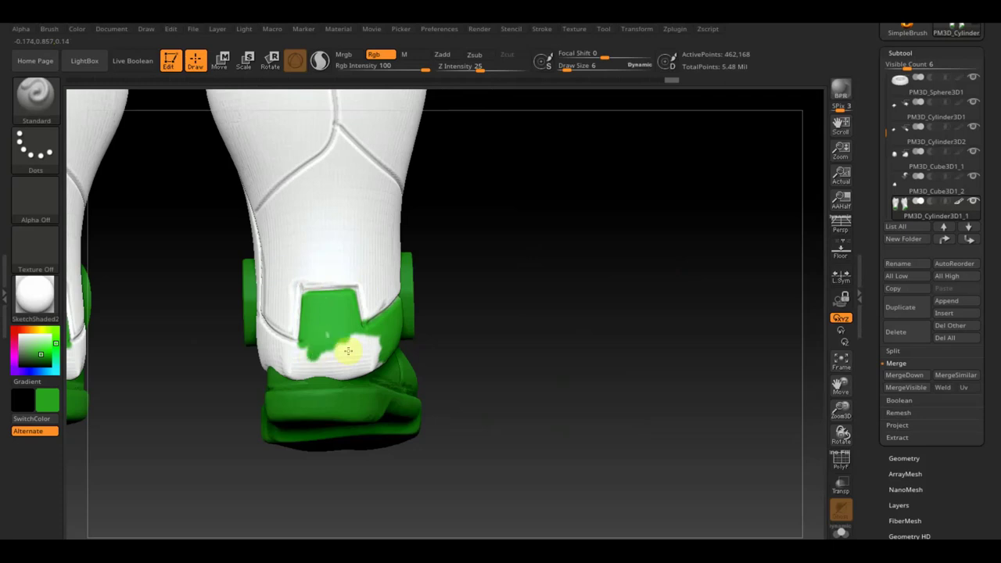
{"action": "mouse_move", "coordinate": [306, 351]}
{"action": "left_mouse_down"}
{"action": "mouse_move", "coordinate": [337, 345]}
{"action": "mouse_move", "coordinate": [268, 358]}
{"action": "left_mouse_up"}
{"action": "left_click_drag", "start_coordinate": [194, 353], "coordinate": [205, 351]}
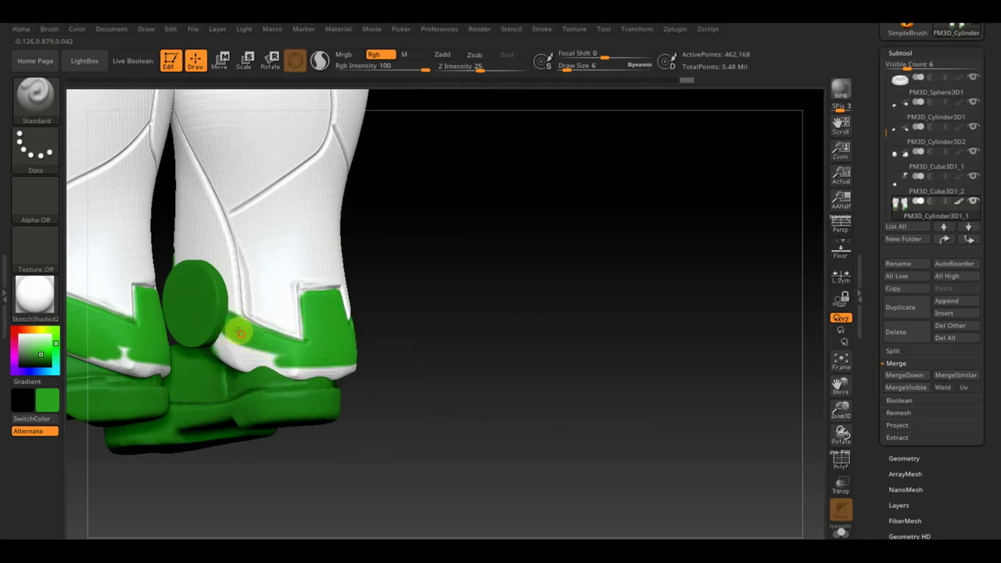
- Touch up the shoe strap, then solo the leg armour and fill the band's white patches green
{"action": "left_click_drag", "start_coordinate": [490, 318], "coordinate": [559, 320]}
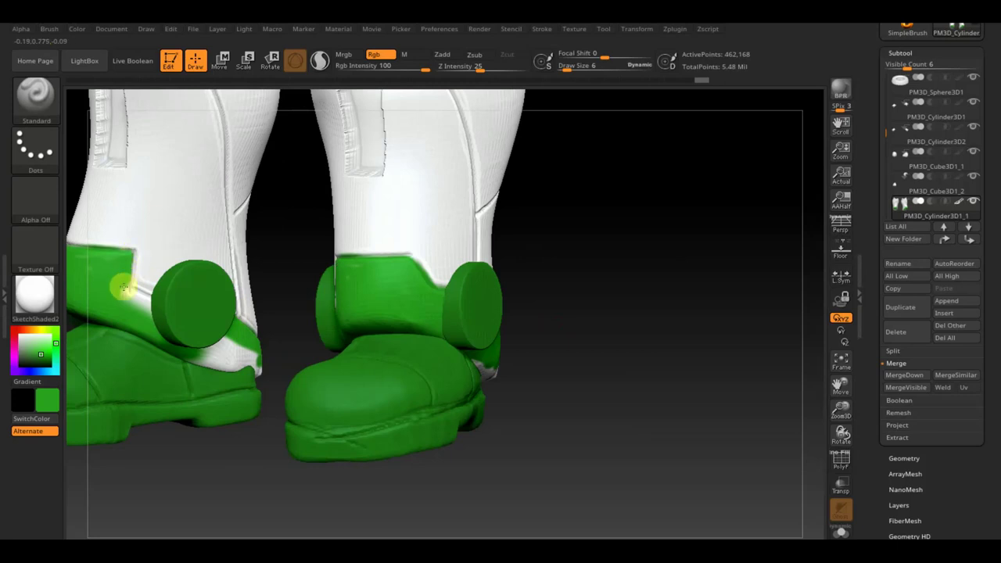
{"action": "mouse_move", "coordinate": [182, 311]}
{"action": "left_mouse_down"}
{"action": "mouse_move", "coordinate": [145, 297]}
{"action": "mouse_move", "coordinate": [230, 351]}
{"action": "mouse_move", "coordinate": [187, 350]}
{"action": "left_mouse_up"}
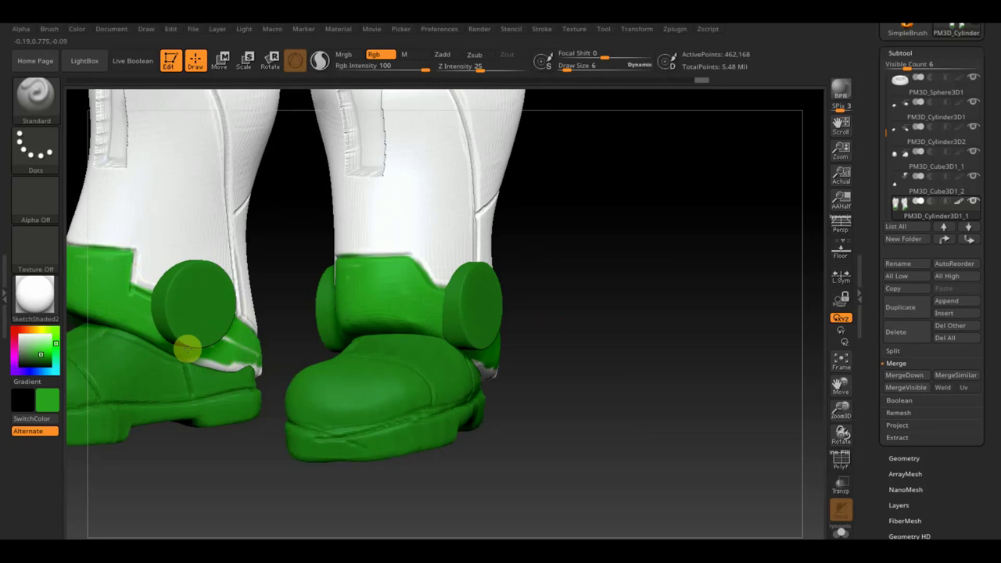
{"action": "left_click_drag", "start_coordinate": [576, 67], "coordinate": [569, 69]}
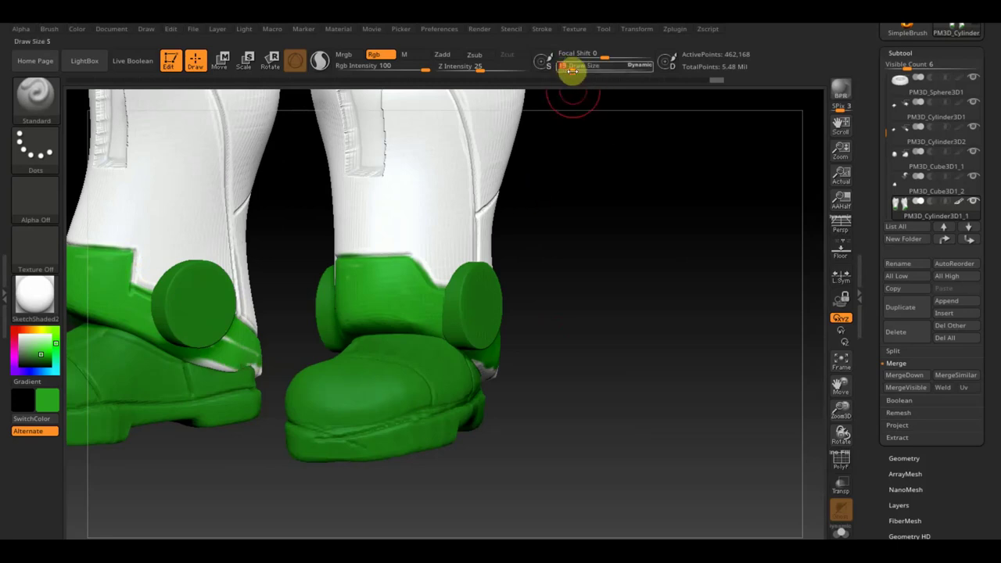
{"action": "mouse_move", "coordinate": [223, 336]}
{"action": "left_mouse_down"}
{"action": "mouse_move", "coordinate": [219, 353]}
{"action": "mouse_move", "coordinate": [266, 370]}
{"action": "mouse_move", "coordinate": [232, 349]}
{"action": "left_mouse_up"}
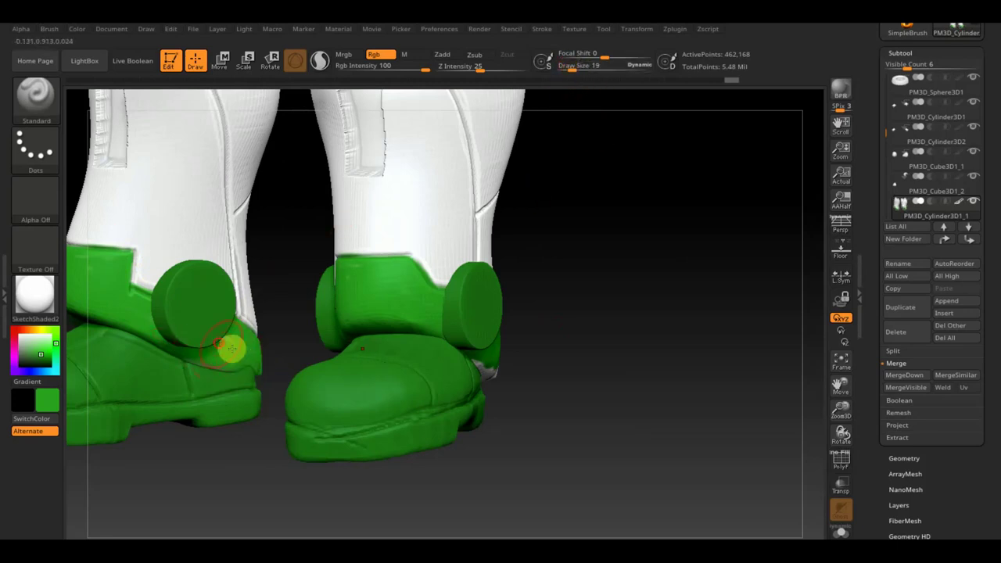
{"action": "left_click", "coordinate": [973, 202], "text": "shift"}
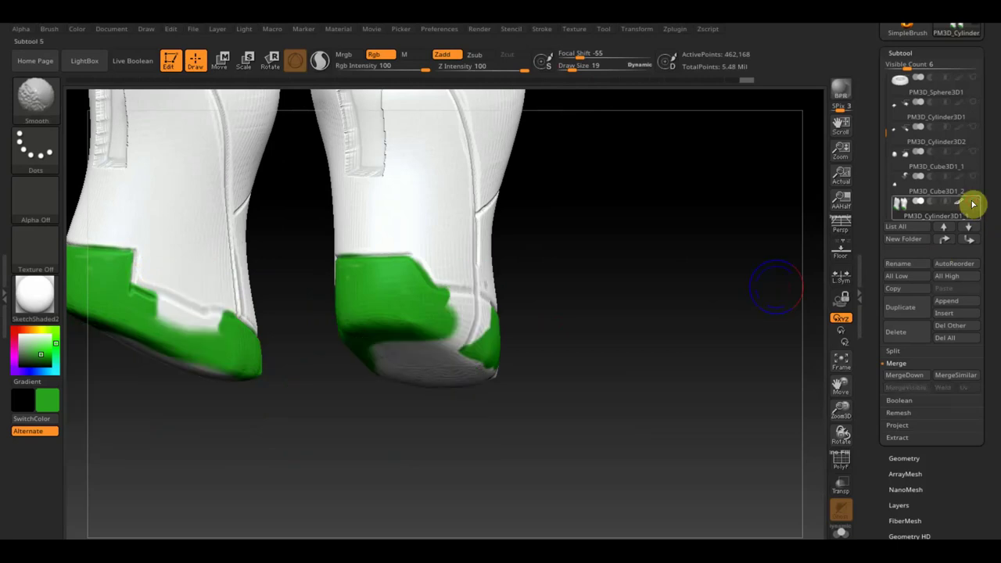
{"action": "left_click_drag", "start_coordinate": [648, 318], "coordinate": [614, 308]}
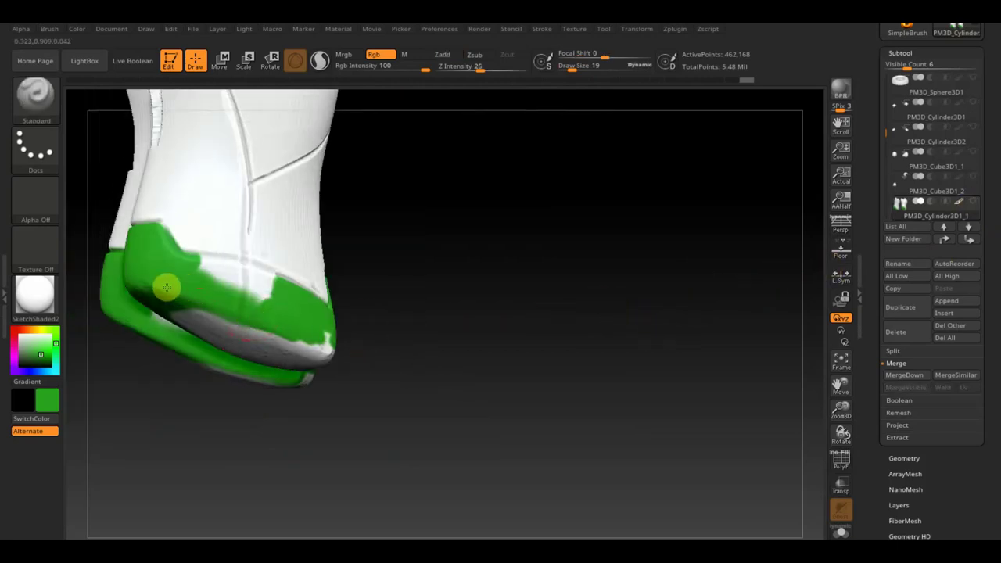
{"action": "left_click_drag", "start_coordinate": [166, 288], "coordinate": [302, 313]}
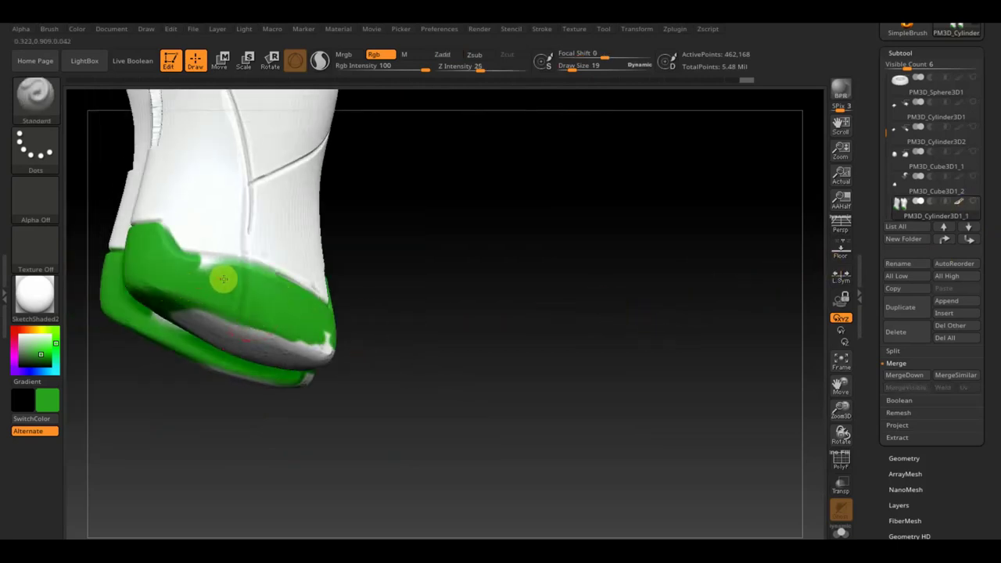
{"action": "mouse_move", "coordinate": [168, 281]}
{"action": "left_mouse_down"}
{"action": "mouse_move", "coordinate": [339, 382]}
{"action": "mouse_move", "coordinate": [474, 368]}
{"action": "left_mouse_up"}
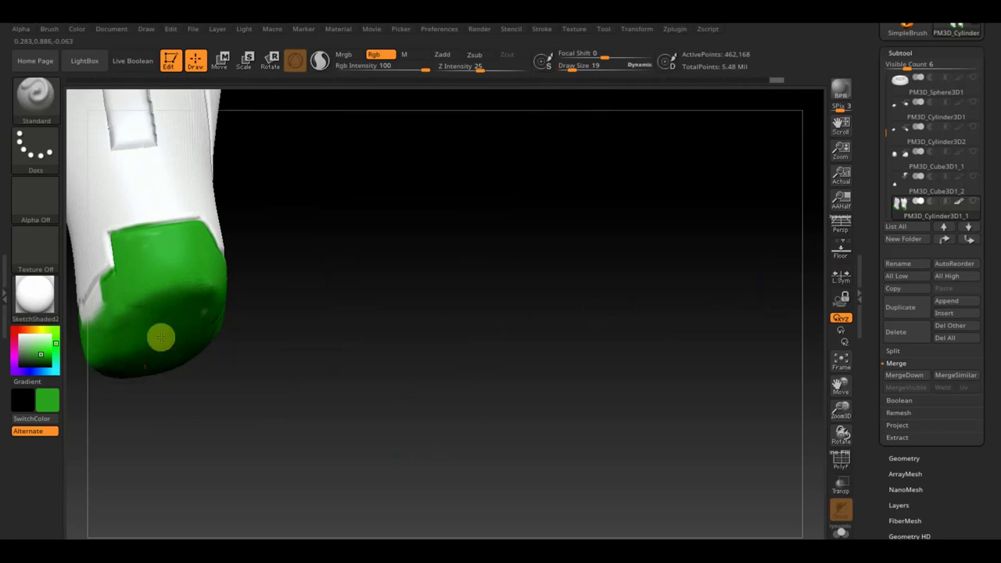
- Paint the band's top seam at brush size 8, check the rear, and unhide all parts
{"action": "mouse_move", "coordinate": [231, 343]}
{"action": "left_mouse_down"}
{"action": "mouse_move", "coordinate": [344, 354]}
{"action": "mouse_move", "coordinate": [389, 344]}
{"action": "mouse_move", "coordinate": [342, 366]}
{"action": "mouse_move", "coordinate": [351, 368]}
{"action": "mouse_move", "coordinate": [507, 349]}
{"action": "left_mouse_up"}
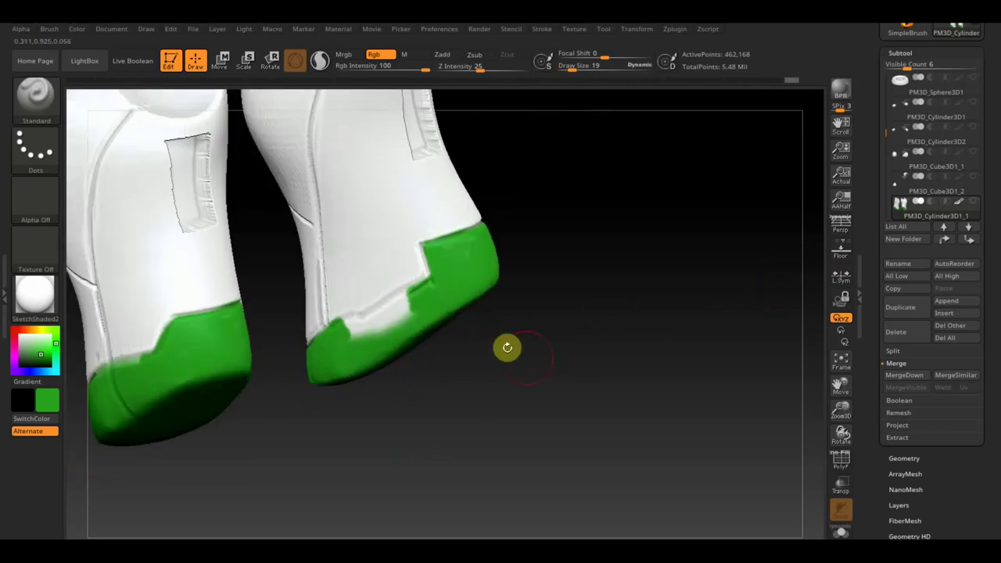
{"action": "left_click_drag", "start_coordinate": [572, 71], "coordinate": [569, 68]}
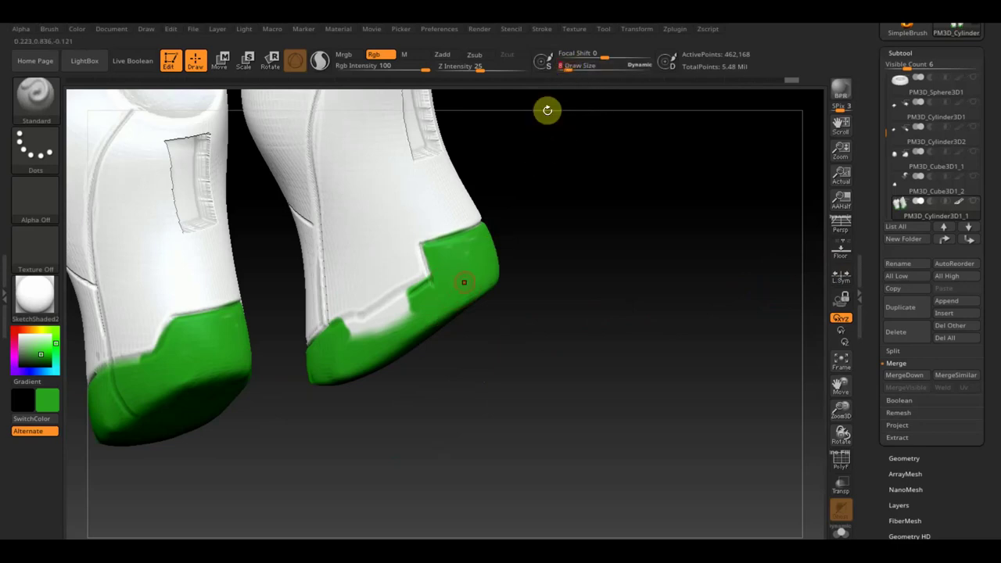
{"action": "left_click_drag", "start_coordinate": [405, 303], "coordinate": [368, 322]}
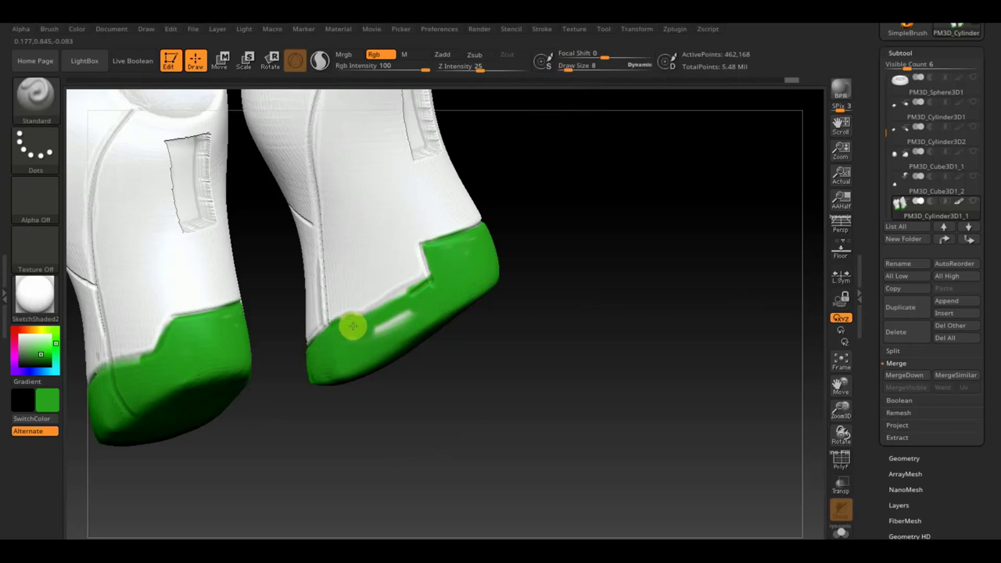
{"action": "mouse_move", "coordinate": [517, 327]}
{"action": "left_mouse_down"}
{"action": "mouse_move", "coordinate": [592, 331]}
{"action": "mouse_move", "coordinate": [579, 357]}
{"action": "left_mouse_up"}
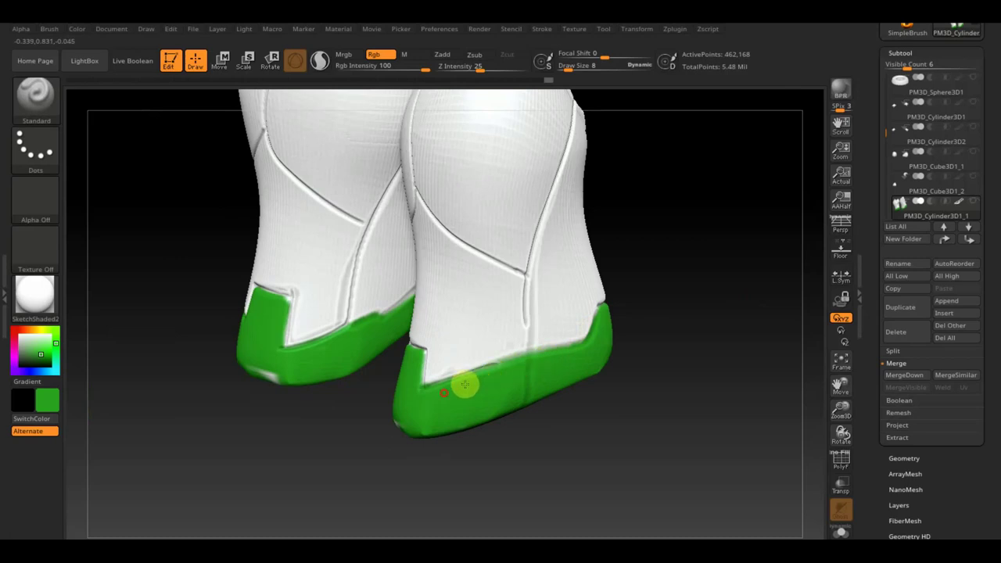
{"action": "left_click_drag", "start_coordinate": [302, 431], "coordinate": [324, 422]}
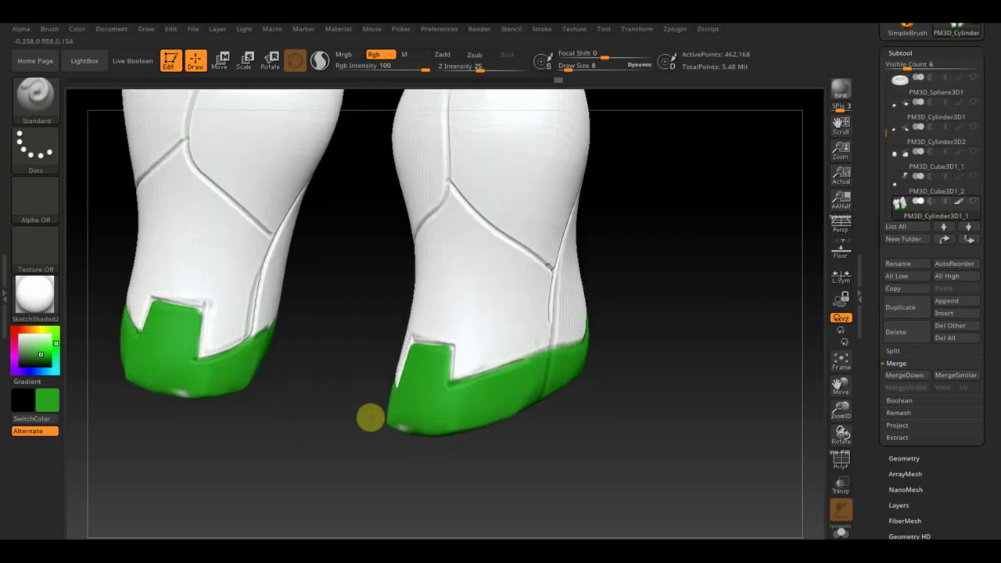
{"action": "mouse_move", "coordinate": [525, 446]}
{"action": "left_mouse_down"}
{"action": "mouse_move", "coordinate": [556, 437]}
{"action": "mouse_move", "coordinate": [563, 363]}
{"action": "left_mouse_up"}
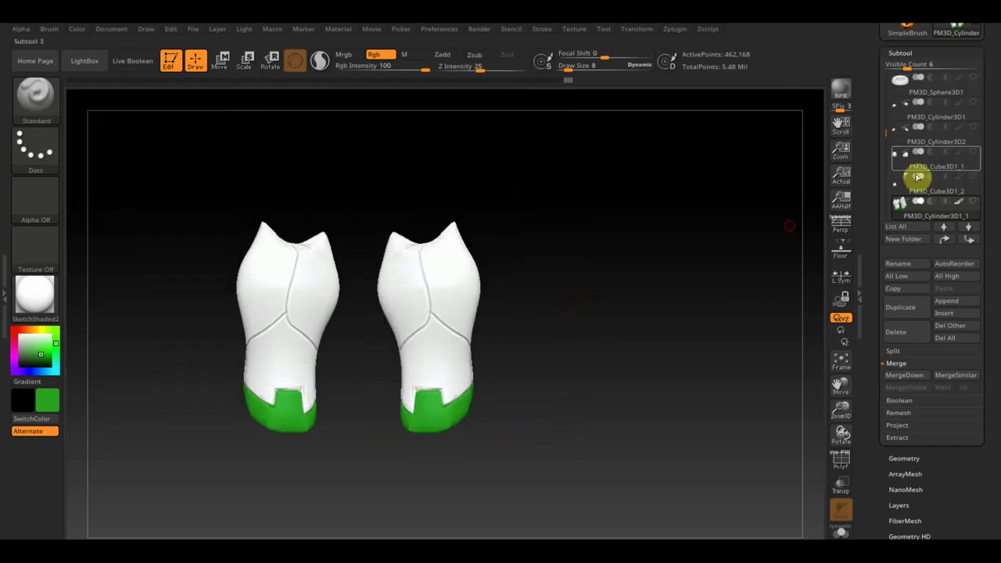
{"action": "left_click", "coordinate": [974, 201]}
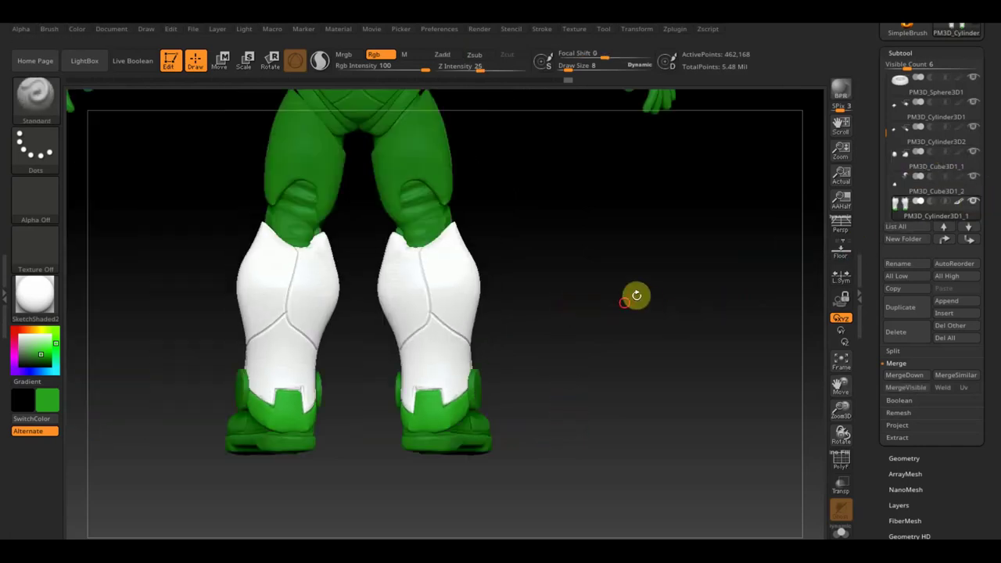
- Switch the paint colour to white and select the shoe subtool
{"action": "left_click_drag", "start_coordinate": [634, 292], "coordinate": [568, 344]}
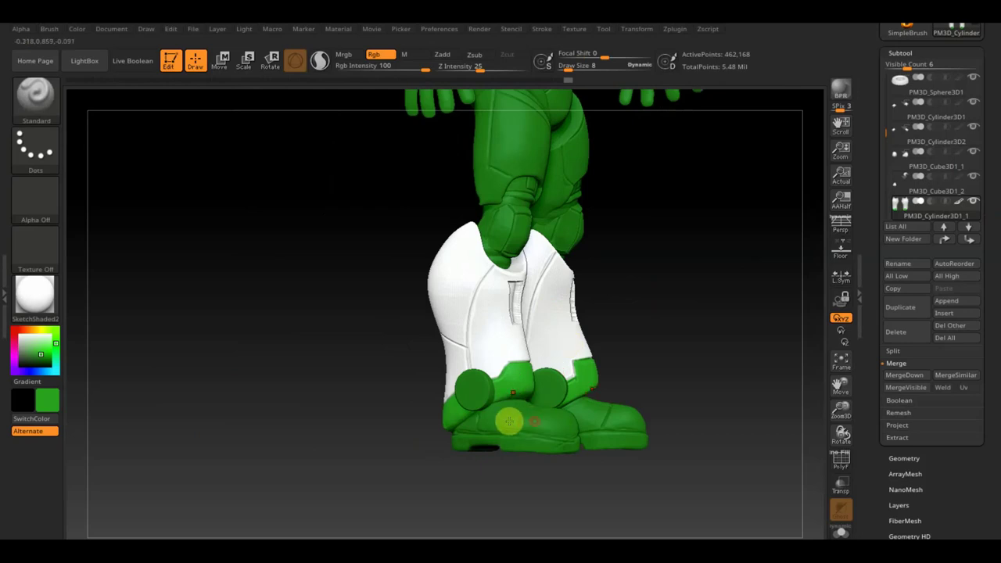
{"action": "key", "text": "c"}
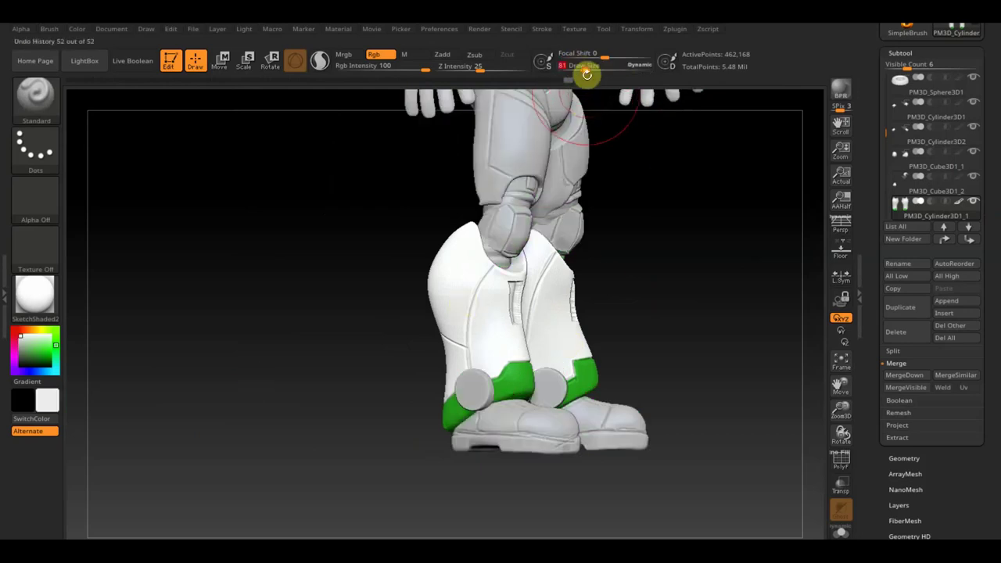
{"action": "left_click", "coordinate": [527, 419], "text": "alt"}
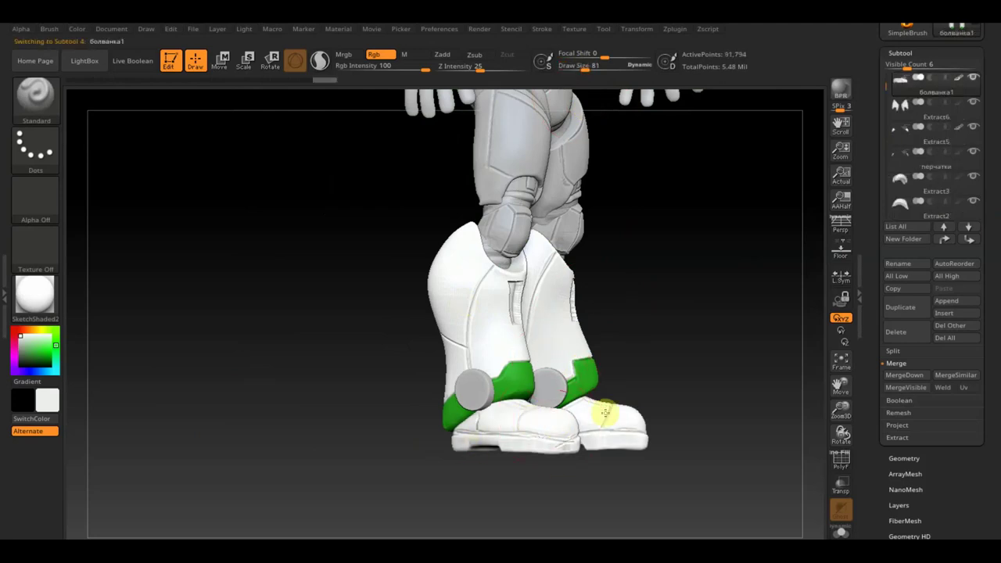
{"action": "left_click_drag", "start_coordinate": [456, 451], "coordinate": [526, 430]}
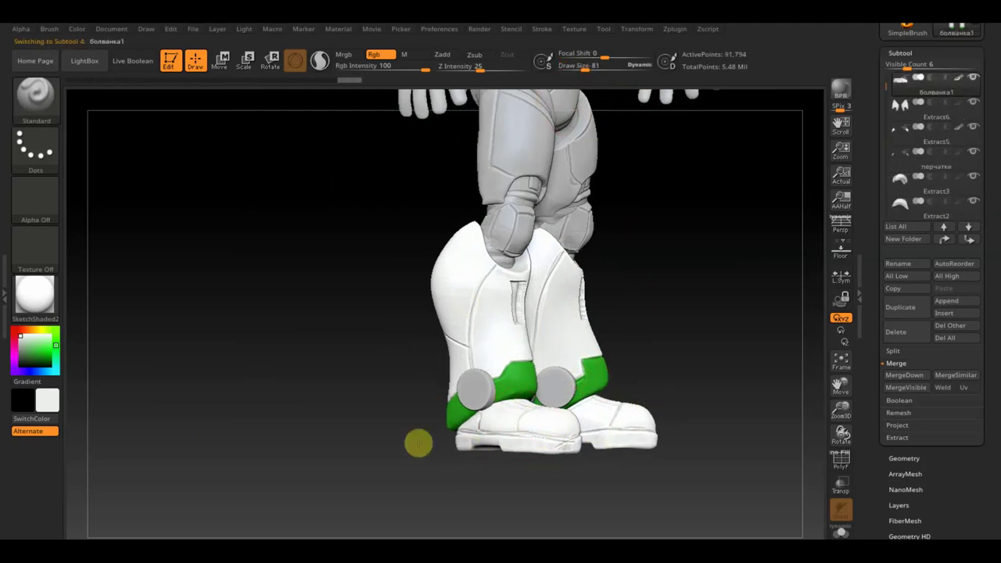
{"action": "left_click_drag", "start_coordinate": [750, 412], "coordinate": [767, 398]}
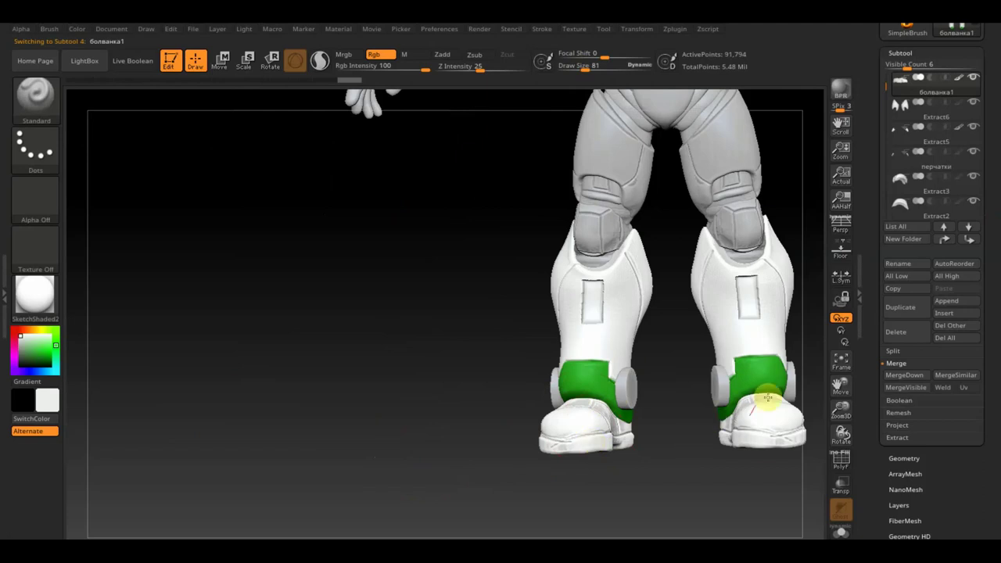
{"action": "mouse_move", "coordinate": [739, 470]}
{"action": "left_mouse_down"}
{"action": "mouse_move", "coordinate": [511, 476]}
{"action": "mouse_move", "coordinate": [382, 440]}
{"action": "mouse_move", "coordinate": [449, 446]}
{"action": "mouse_move", "coordinate": [407, 466]}
{"action": "mouse_move", "coordinate": [446, 342]}
{"action": "mouse_move", "coordinate": [319, 418]}
{"action": "left_mouse_up"}
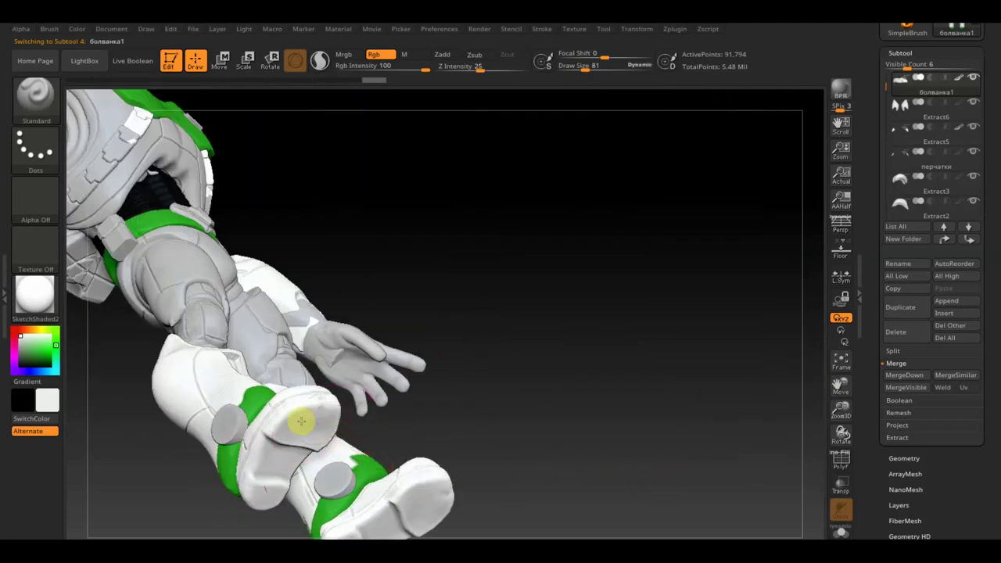
- Select the thigh armour, then the knee joint and Extract1 armour pieces
{"action": "mouse_move", "coordinate": [565, 359]}
{"action": "left_mouse_down"}
{"action": "mouse_move", "coordinate": [474, 460]}
{"action": "mouse_move", "coordinate": [630, 438]}
{"action": "mouse_move", "coordinate": [637, 368]}
{"action": "mouse_move", "coordinate": [695, 409]}
{"action": "mouse_move", "coordinate": [672, 445]}
{"action": "left_mouse_up"}
{"action": "mouse_move", "coordinate": [620, 286]}
{"action": "left_mouse_down"}
{"action": "mouse_move", "coordinate": [658, 368]}
{"action": "mouse_move", "coordinate": [505, 297]}
{"action": "left_mouse_up"}
{"action": "left_click", "coordinate": [508, 273], "text": "alt"}
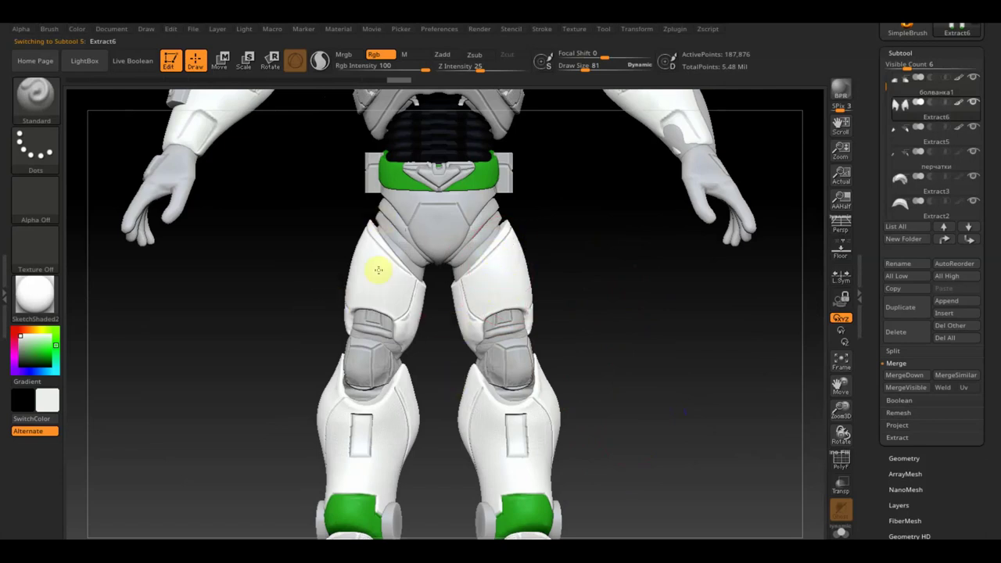
{"action": "mouse_move", "coordinate": [535, 259]}
{"action": "left_mouse_down"}
{"action": "mouse_move", "coordinate": [568, 286]}
{"action": "mouse_move", "coordinate": [476, 290]}
{"action": "mouse_move", "coordinate": [501, 281]}
{"action": "left_mouse_up"}
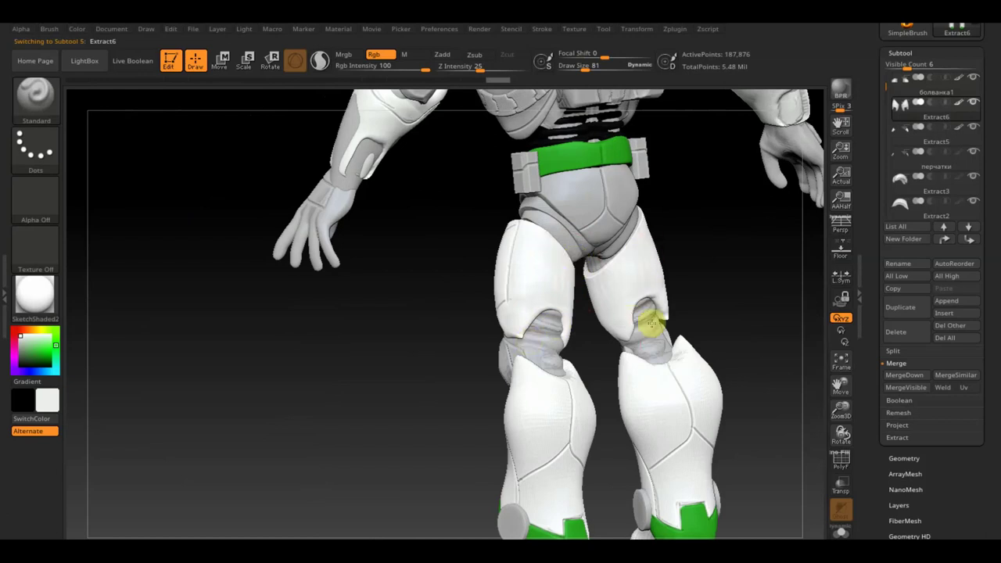
{"action": "mouse_move", "coordinate": [643, 211]}
{"action": "left_mouse_down"}
{"action": "mouse_move", "coordinate": [693, 272]}
{"action": "mouse_move", "coordinate": [670, 223]}
{"action": "left_mouse_up"}
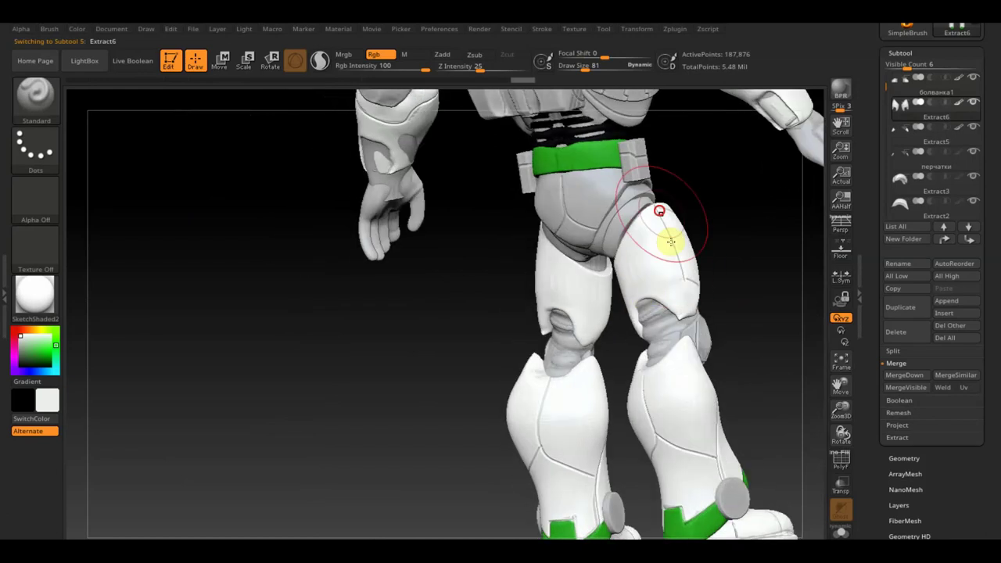
{"action": "mouse_move", "coordinate": [462, 315]}
{"action": "left_mouse_down"}
{"action": "mouse_move", "coordinate": [505, 290]}
{"action": "mouse_move", "coordinate": [532, 328]}
{"action": "left_mouse_up"}
{"action": "left_click", "coordinate": [551, 349], "text": "alt"}
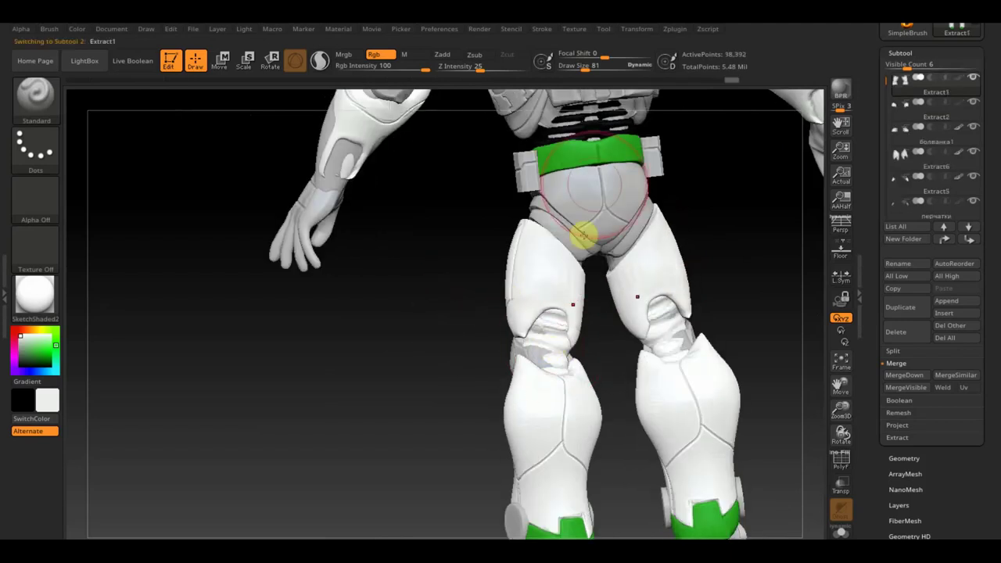
{"action": "key", "text": "ctrl+f"}
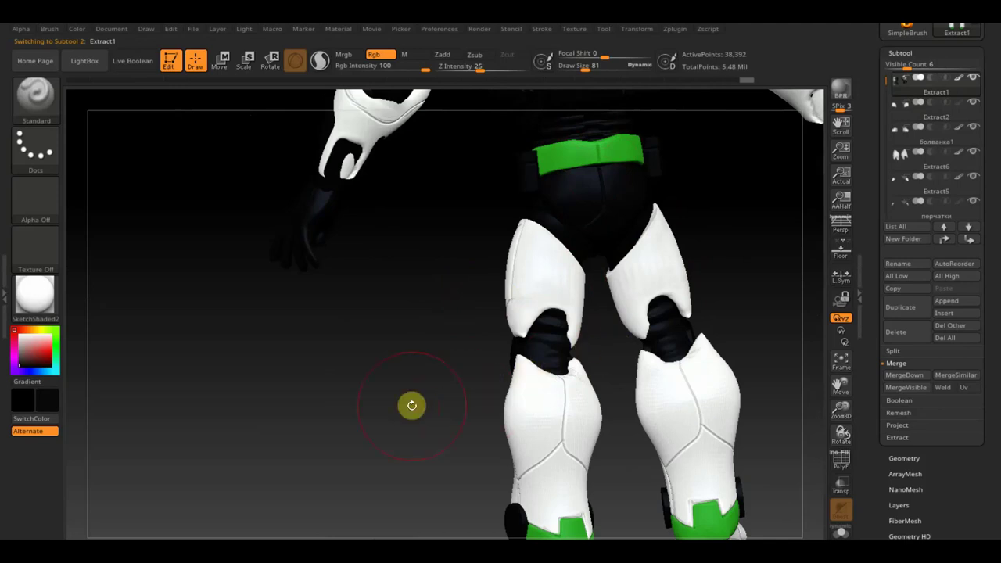
{"action": "left_click_drag", "start_coordinate": [411, 405], "coordinate": [537, 384]}
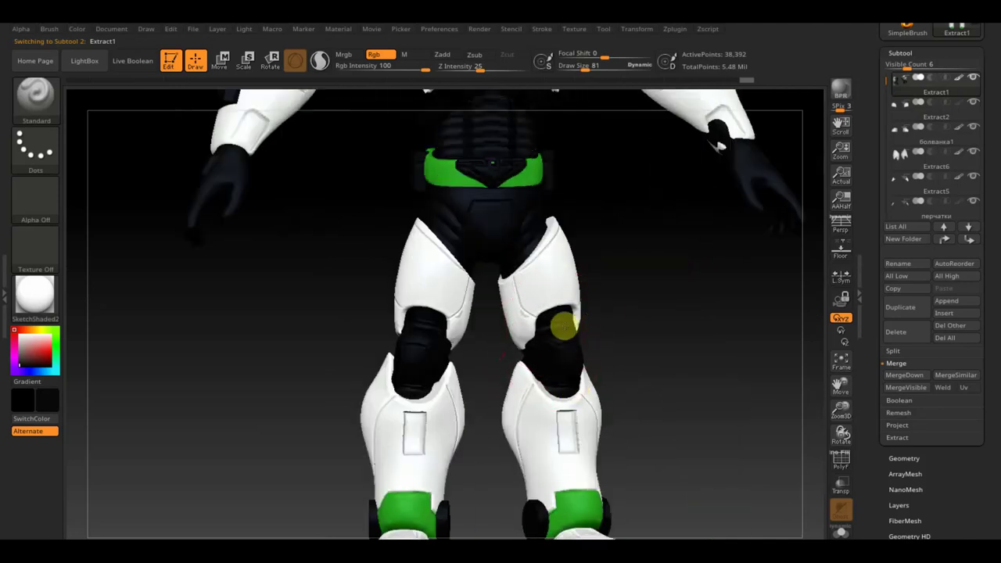
{"action": "left_click_drag", "start_coordinate": [628, 359], "coordinate": [661, 364]}
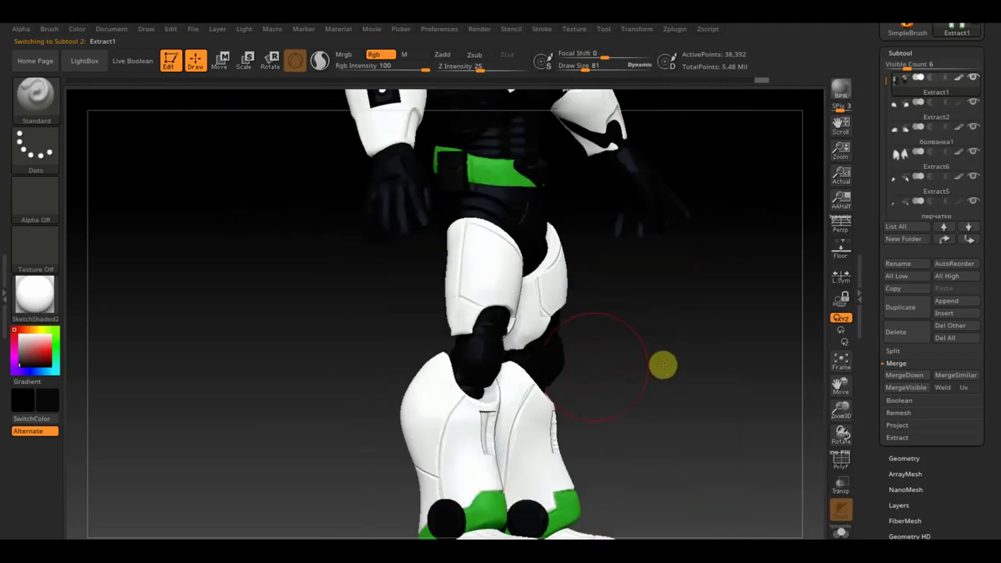
{"action": "left_click_drag", "start_coordinate": [578, 368], "coordinate": [538, 358]}
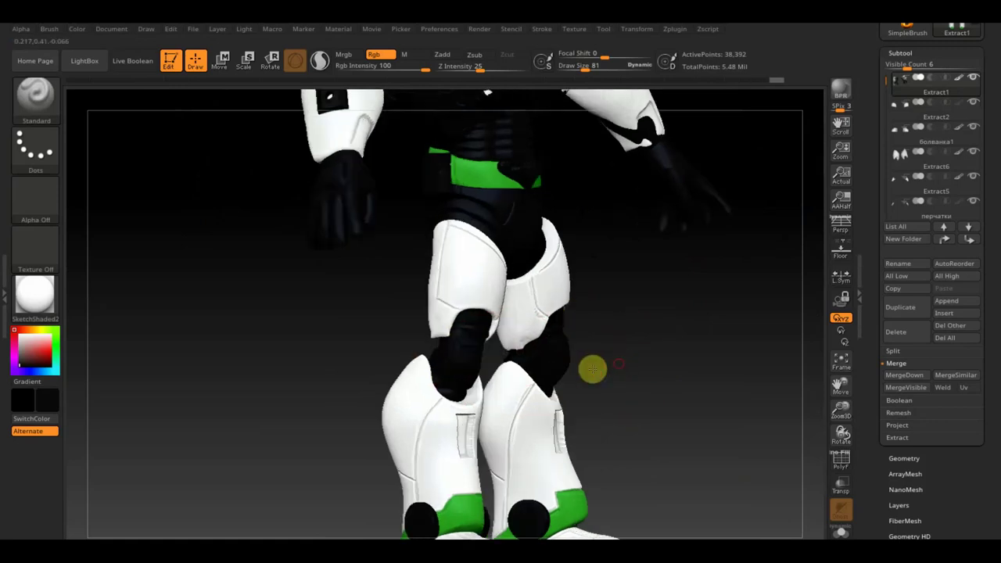
{"action": "left_click_drag", "start_coordinate": [670, 362], "coordinate": [672, 363]}
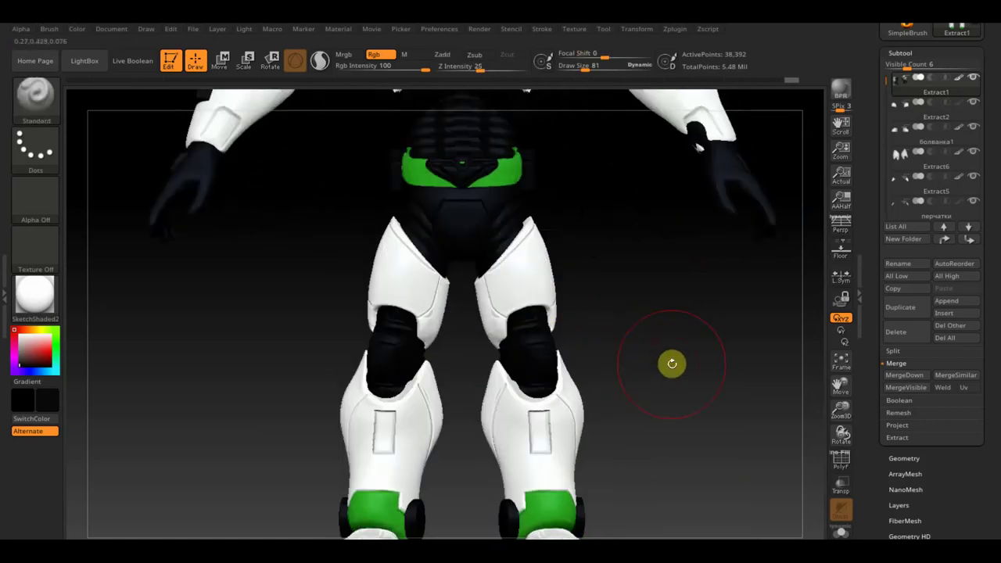
{"action": "key", "text": "f"}
{"action": "left_click_drag", "start_coordinate": [618, 342], "coordinate": [614, 362]}
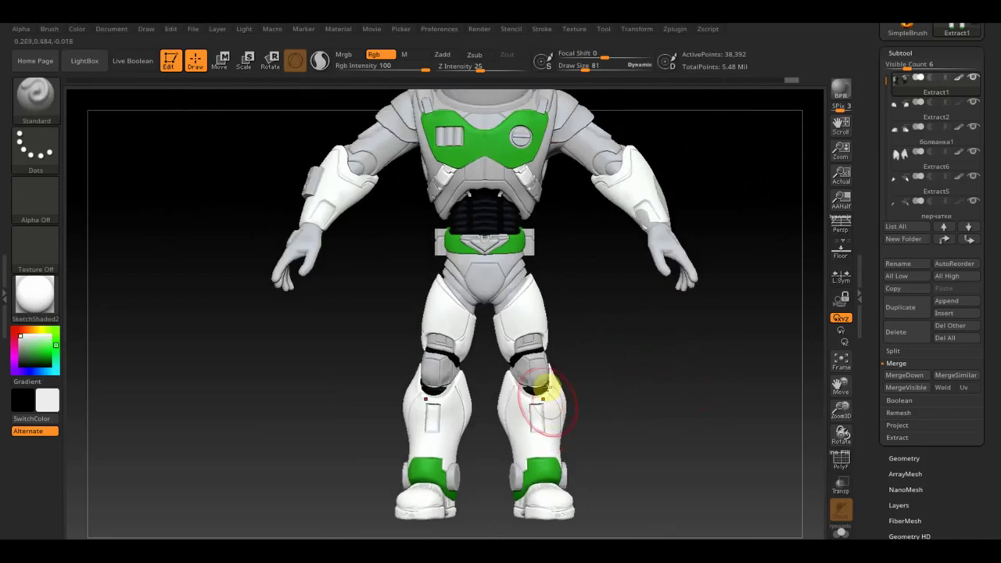
{"action": "left_click", "coordinate": [528, 365], "text": "alt"}
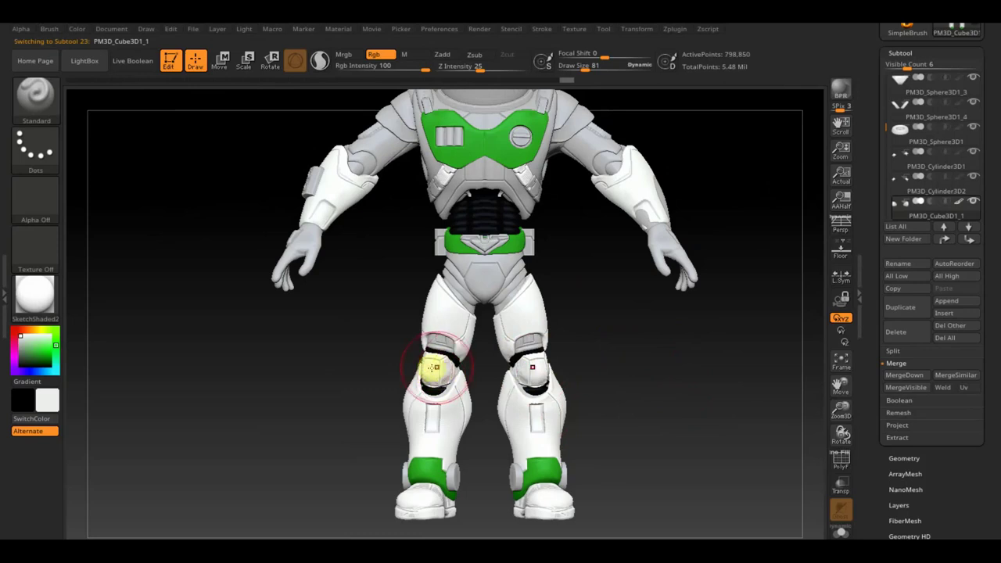
- Select the Extract2 knee piece, then the front pelvis sphere
{"action": "left_click_drag", "start_coordinate": [420, 385], "coordinate": [415, 367]}
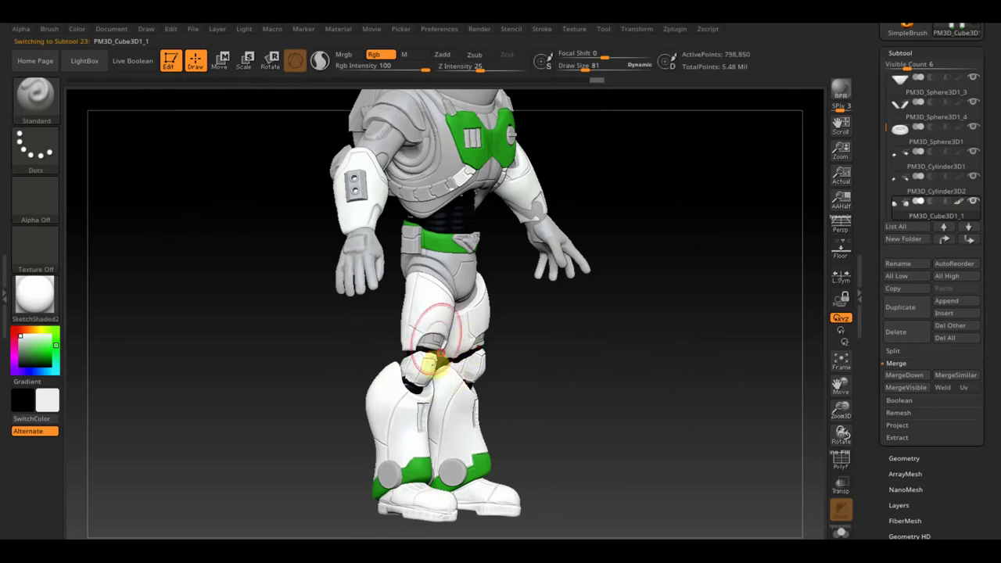
{"action": "left_click", "coordinate": [430, 340], "text": "alt"}
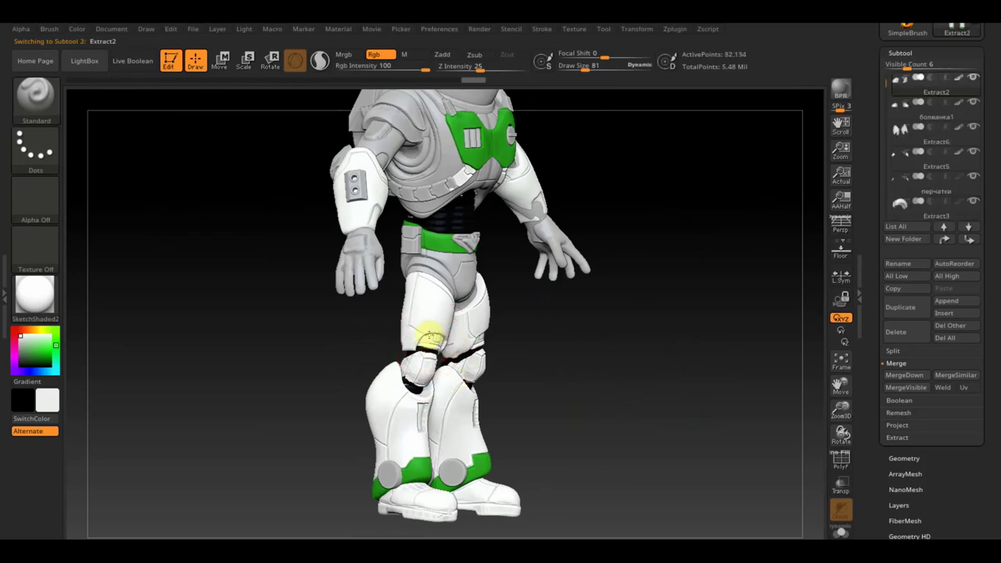
{"action": "left_click_drag", "start_coordinate": [525, 335], "coordinate": [480, 335], "text": "shift"}
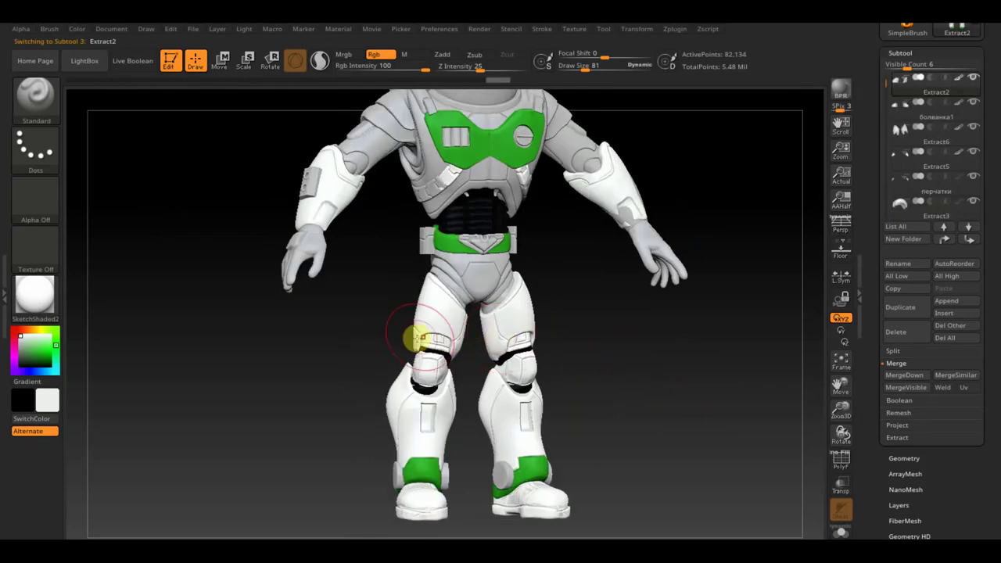
{"action": "left_click", "coordinate": [479, 269], "text": "alt"}
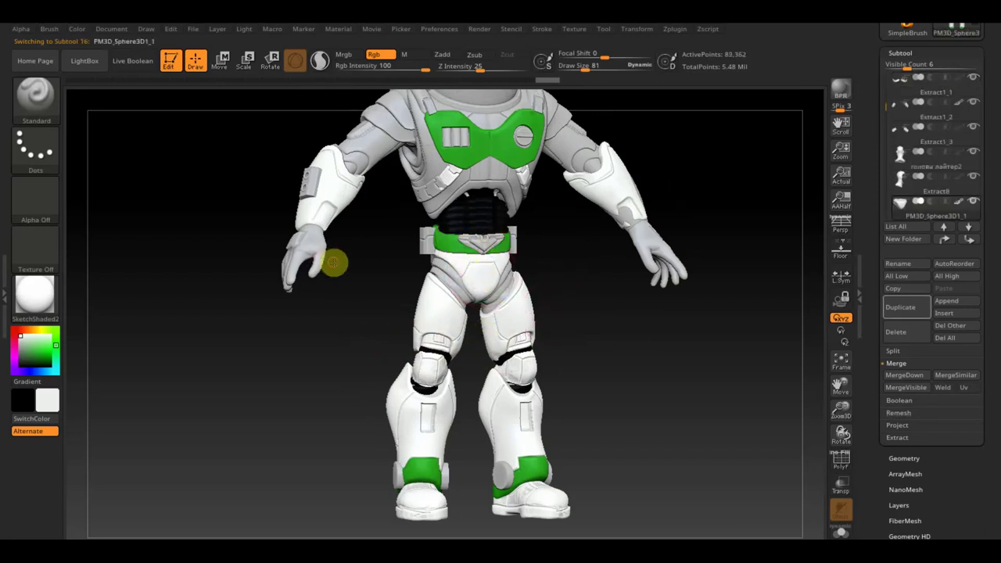
- Turn the model around and select the rear pelvis and both hip pieces
{"action": "left_click_drag", "start_coordinate": [342, 281], "coordinate": [454, 268], "text": "shift"}
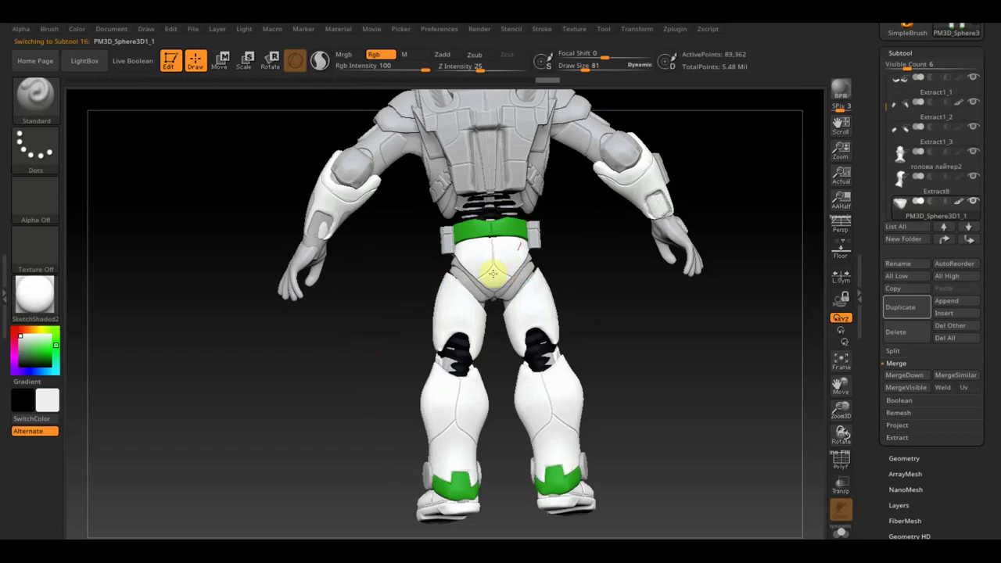
{"action": "mouse_move", "coordinate": [637, 336]}
{"action": "left_mouse_down"}
{"action": "mouse_move", "coordinate": [624, 349]}
{"action": "mouse_move", "coordinate": [609, 337]}
{"action": "left_mouse_up"}
{"action": "left_click", "coordinate": [518, 272], "text": "alt"}
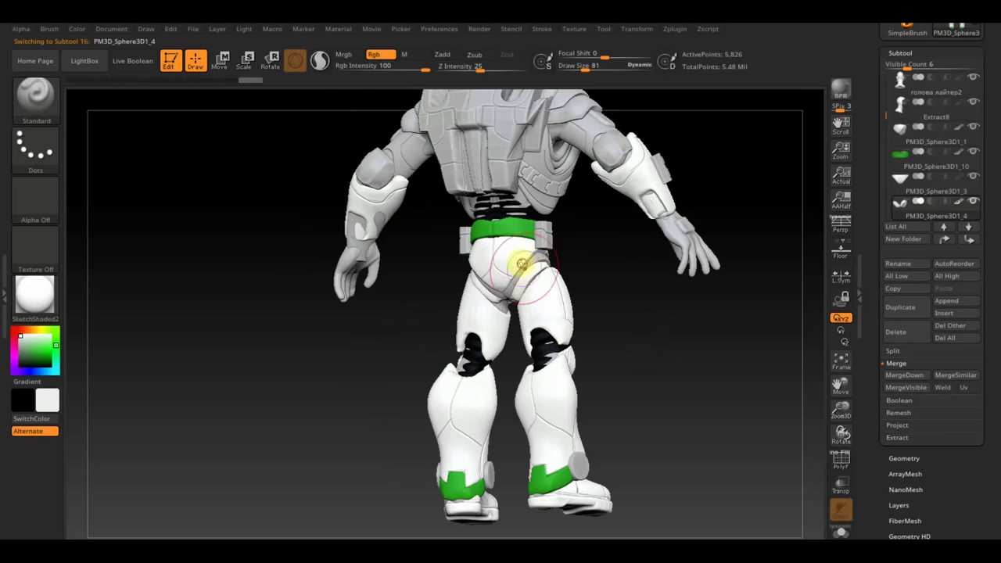
{"action": "left_click", "coordinate": [538, 251], "text": "alt"}
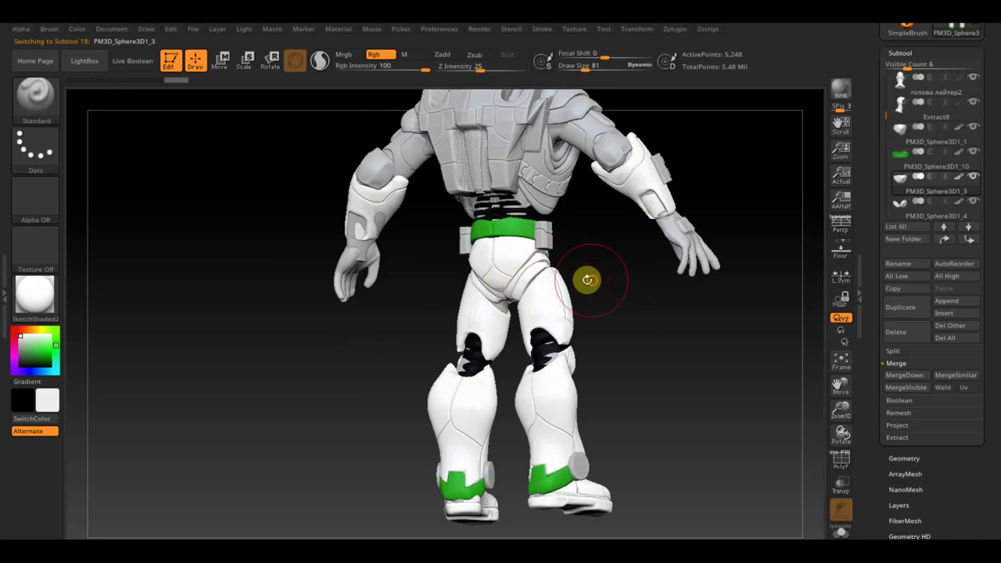
{"action": "left_click_drag", "start_coordinate": [530, 286], "coordinate": [547, 265]}
{"action": "left_click", "coordinate": [548, 266], "text": "alt"}
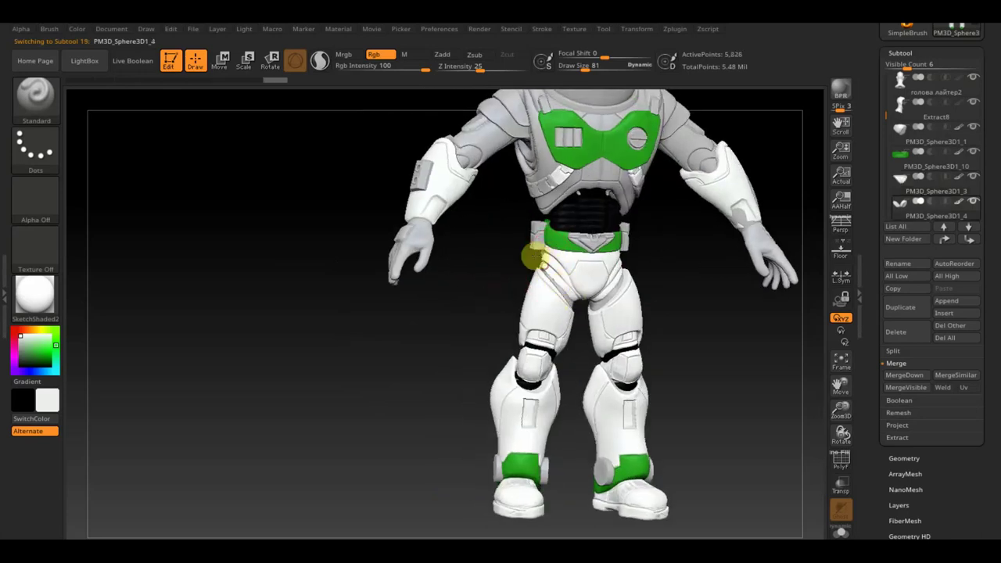
{"action": "left_click_drag", "start_coordinate": [654, 293], "coordinate": [652, 302]}
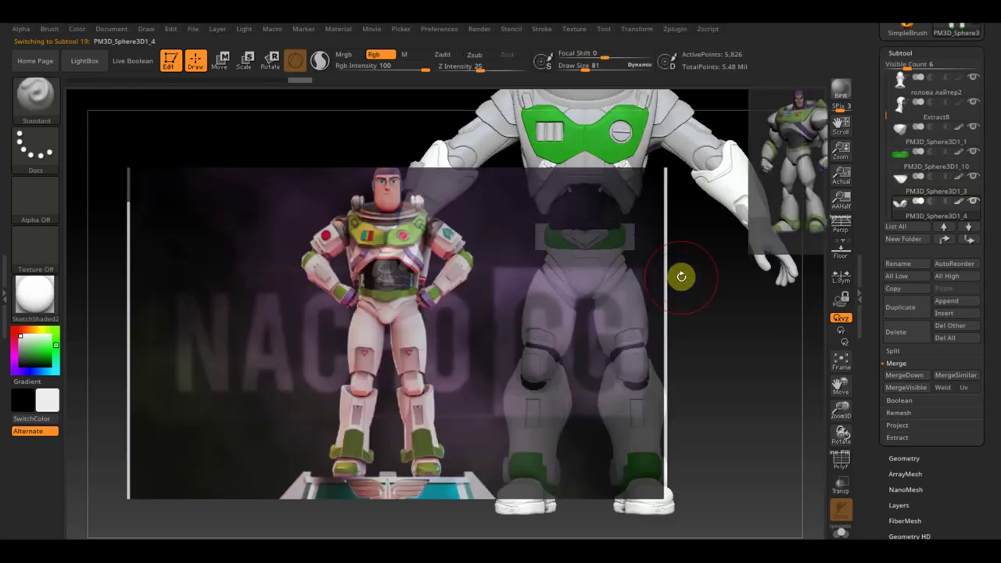
{"action": "key", "text": "shift"}
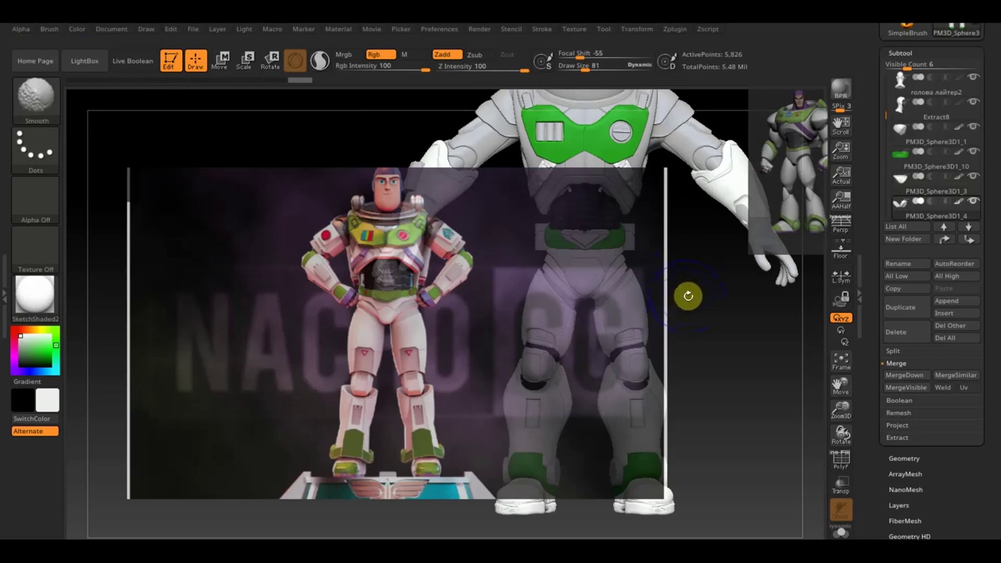
{"action": "mouse_move", "coordinate": [696, 271]}
{"action": "left_mouse_down"}
{"action": "mouse_move", "coordinate": [617, 412]}
{"action": "mouse_move", "coordinate": [626, 474]}
{"action": "mouse_move", "coordinate": [699, 357]}
{"action": "mouse_move", "coordinate": [690, 460]}
{"action": "mouse_move", "coordinate": [680, 450]}
{"action": "left_mouse_up"}
{"action": "left_click", "coordinate": [455, 286], "text": "alt"}
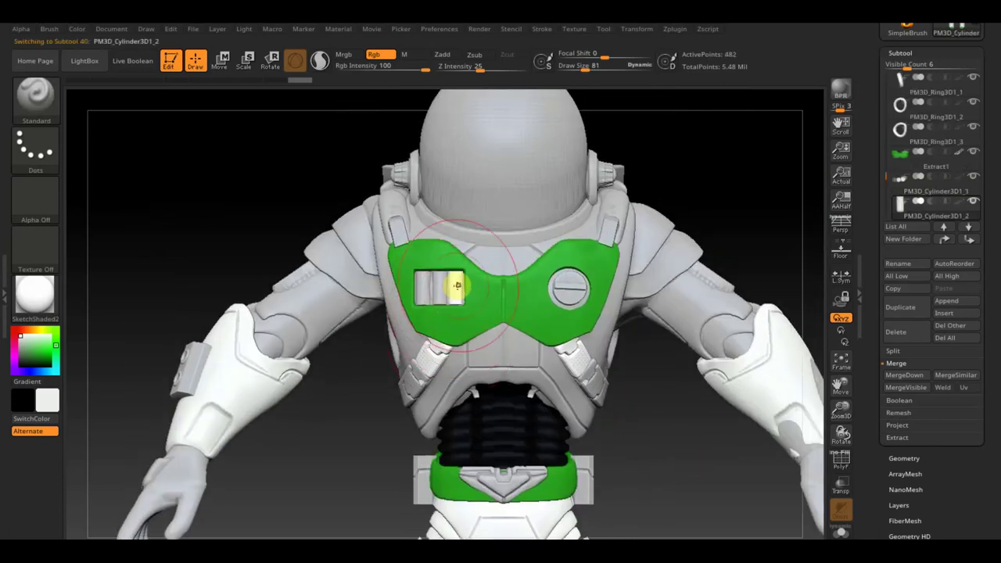
- Pick red and paint one bar of the vent cylinder red
{"action": "left_click", "coordinate": [57, 407]}
{"action": "mouse_move", "coordinate": [35, 350]}
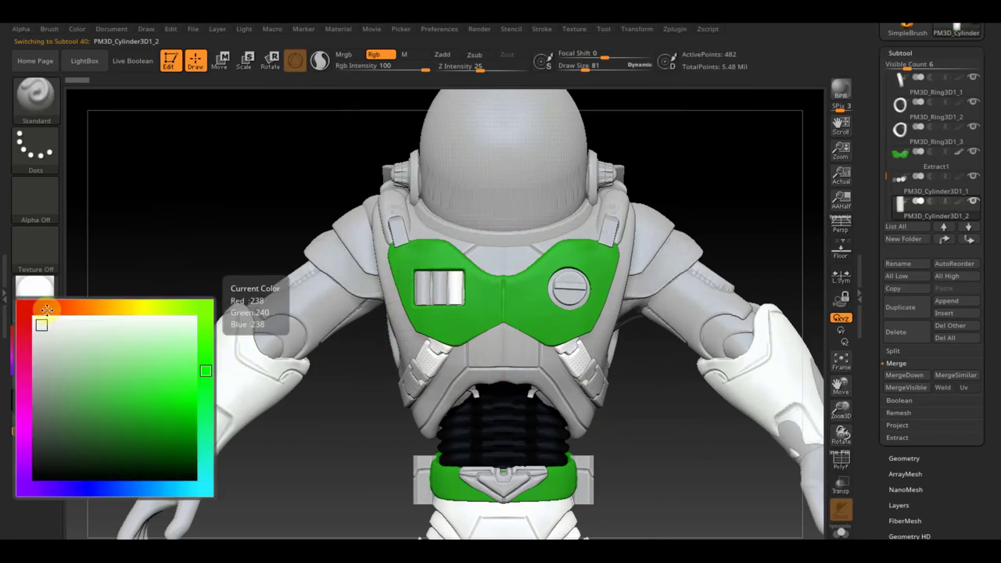
{"action": "left_click", "coordinate": [49, 311]}
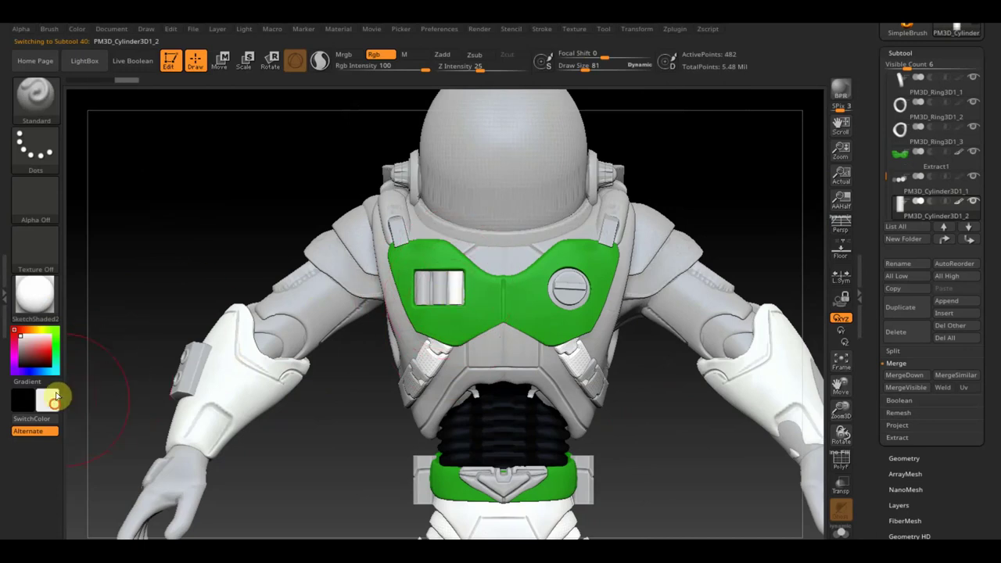
{"action": "left_click", "coordinate": [55, 371]}
{"action": "left_click_drag", "start_coordinate": [60, 410], "coordinate": [153, 407]}
{"action": "left_click_drag", "start_coordinate": [485, 297], "coordinate": [465, 291]}
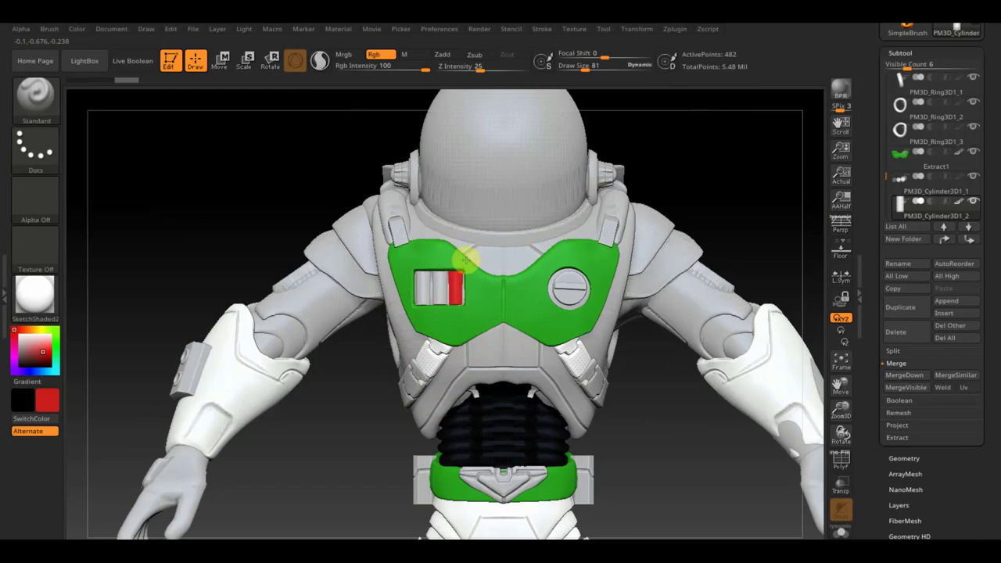
- Fill the body pieces green with Ctrl+F and choose a darker green shade
{"action": "left_click", "coordinate": [49, 400]}
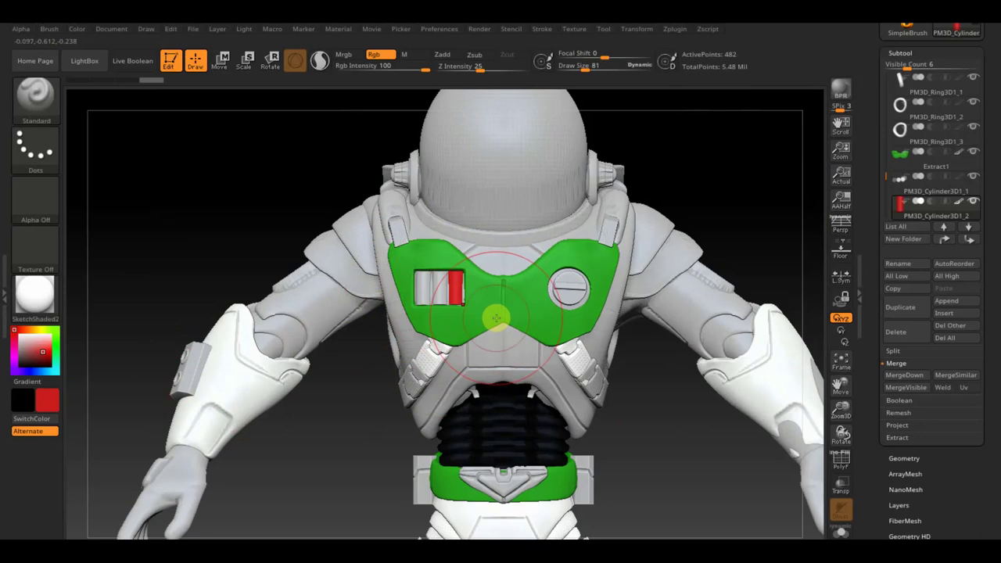
{"action": "key", "text": "ctrl+f"}
{"action": "left_click", "coordinate": [51, 403]}
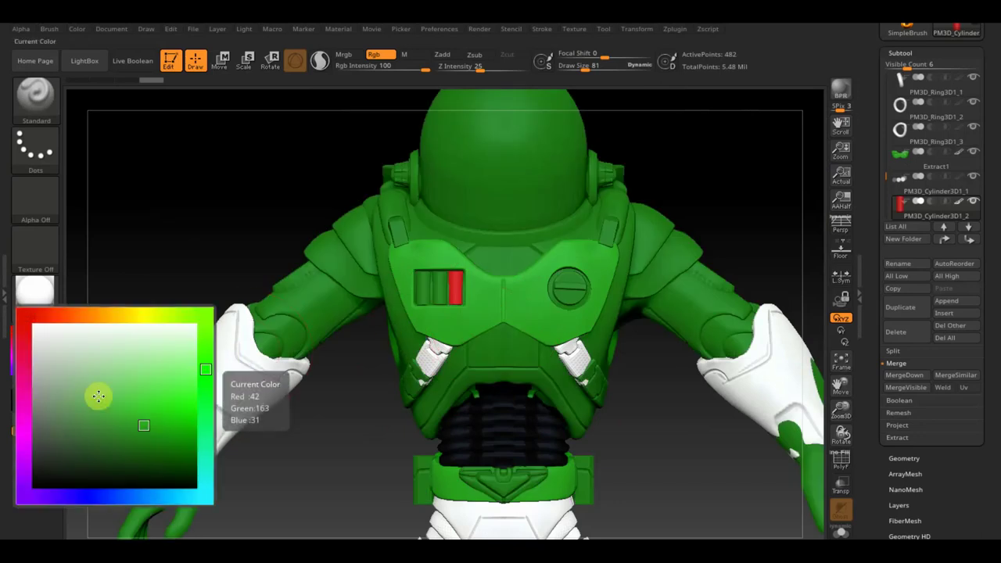
{"action": "left_click", "coordinate": [118, 436]}
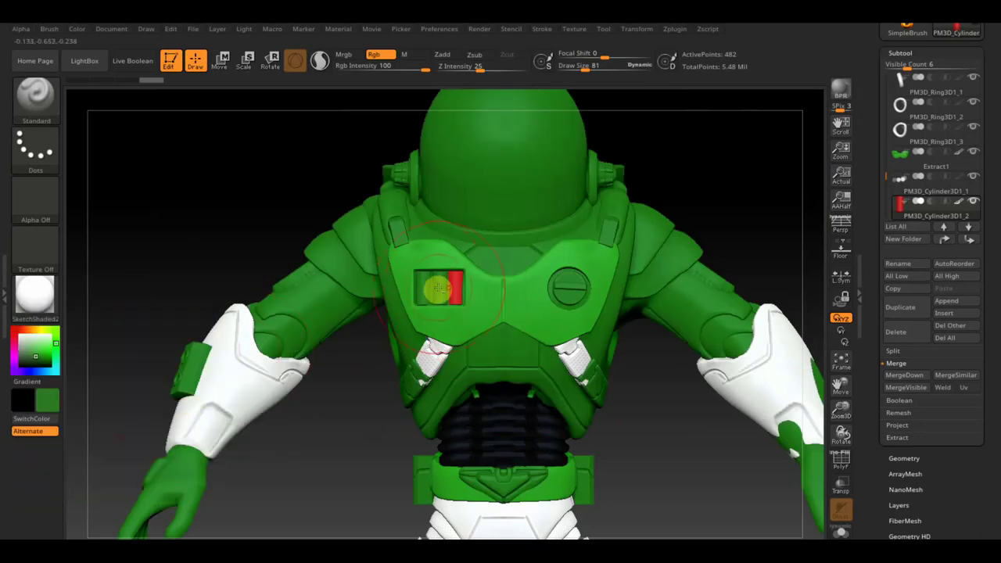
{"action": "left_click", "coordinate": [439, 290], "text": "alt"}
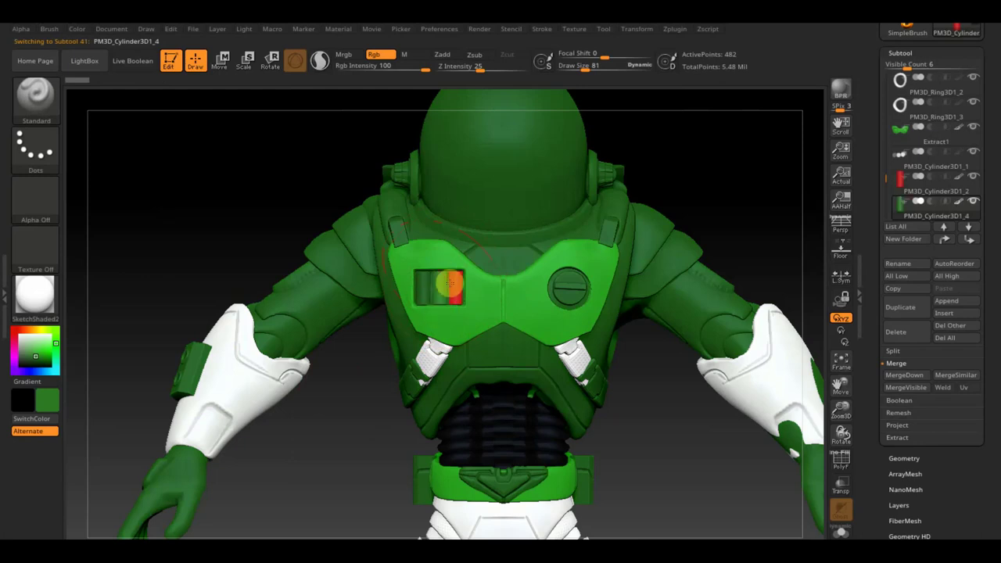
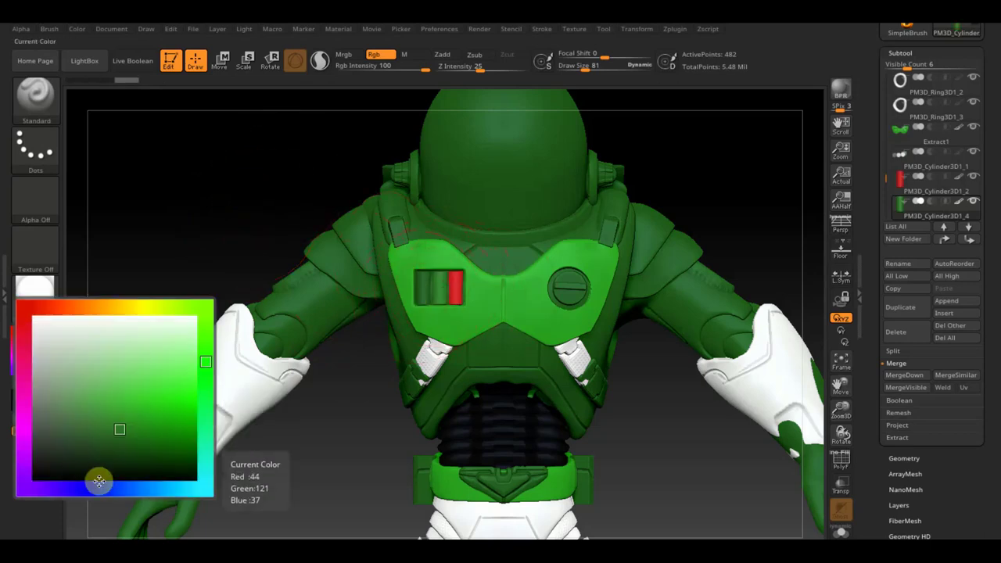
- Fill the flag stripe subtool with navy blue
{"action": "left_click", "coordinate": [99, 481]}
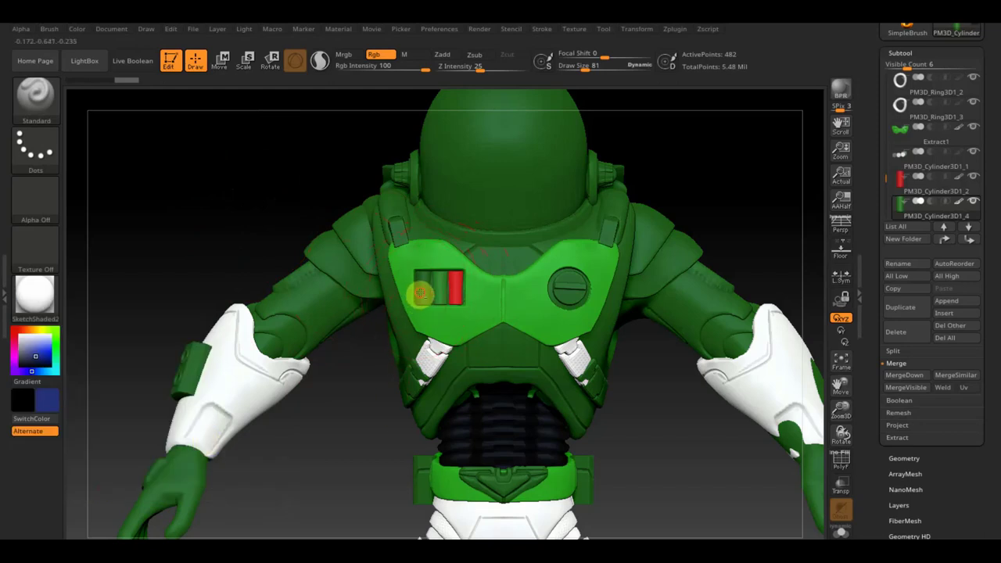
{"action": "left_click", "coordinate": [423, 290]}
{"action": "left_click", "coordinate": [421, 319], "text": "alt"}
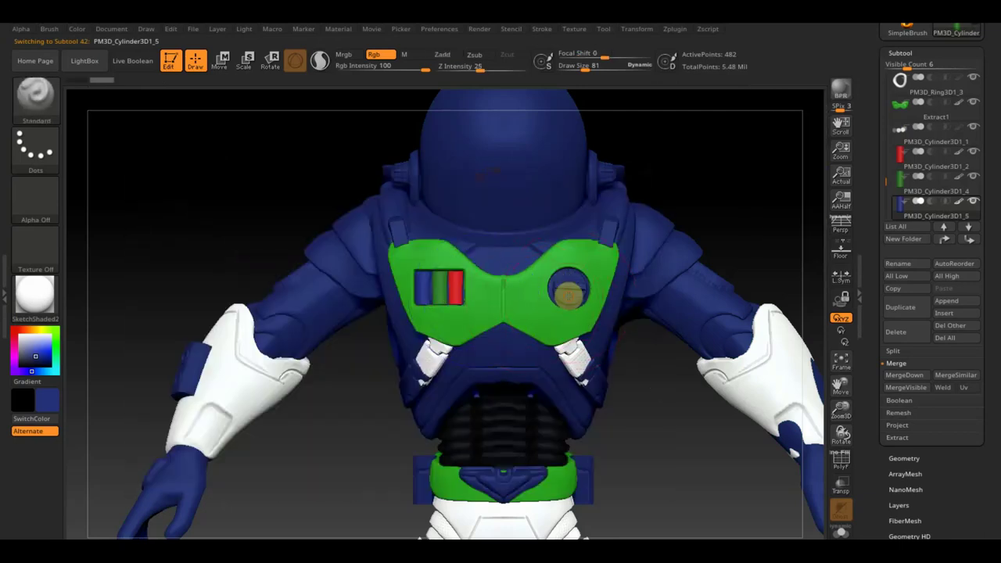
- Fill the round emblem solid red, then swap the colours back
{"action": "left_click", "coordinate": [569, 293], "text": "alt"}
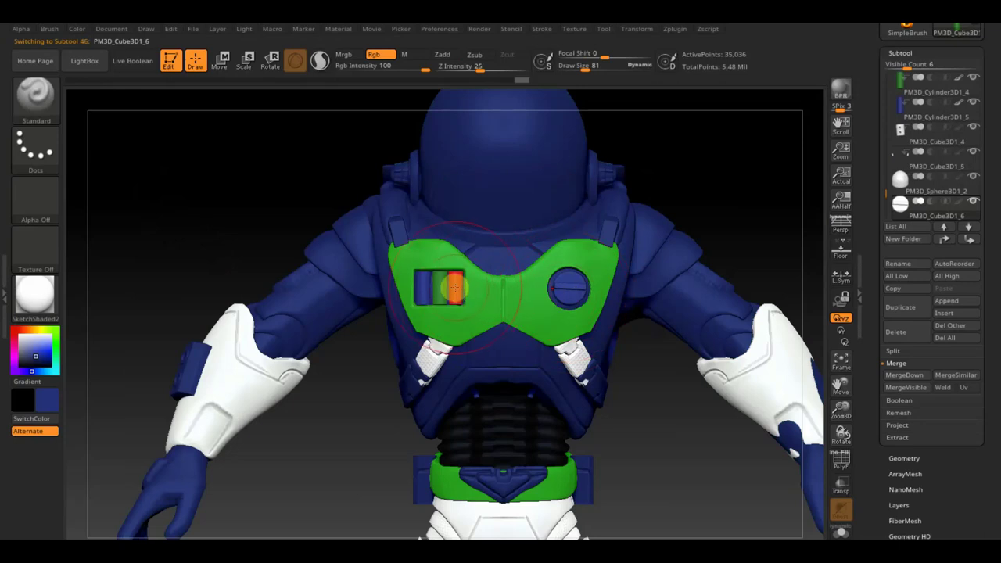
{"action": "key", "text": "c"}
{"action": "left_click", "coordinate": [570, 298]}
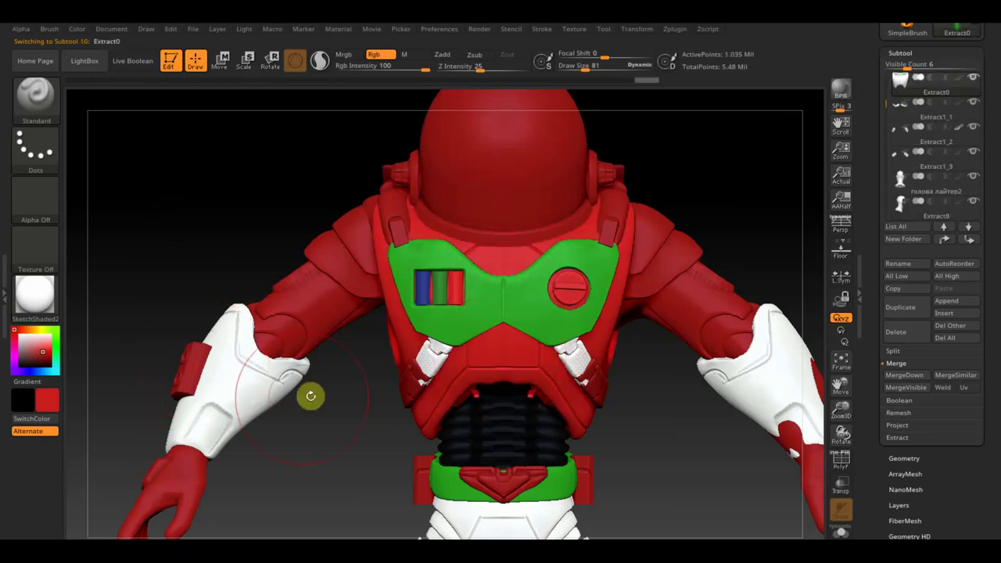
{"action": "key", "text": "ctrl+z"}
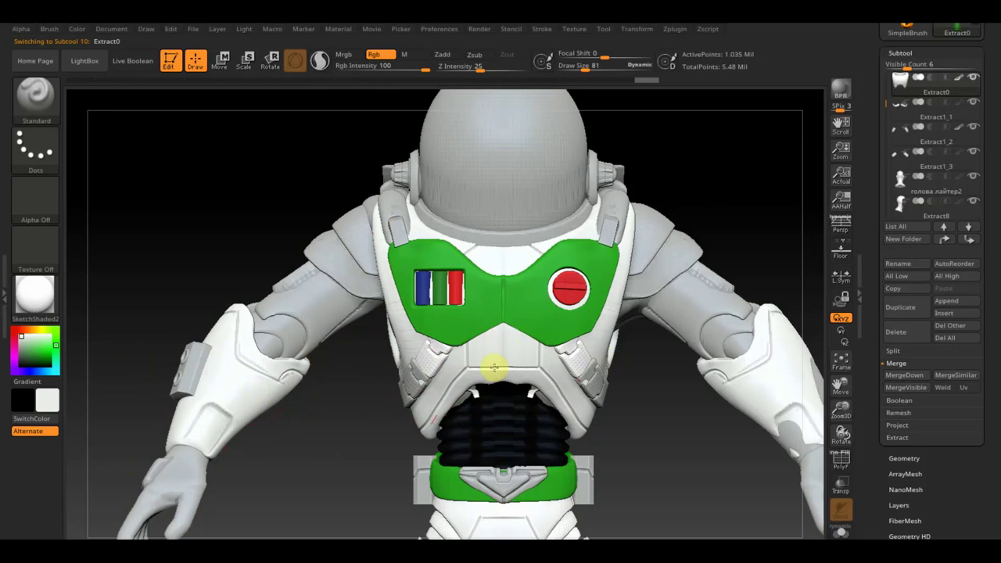
{"action": "left_click_drag", "start_coordinate": [257, 223], "coordinate": [331, 226]}
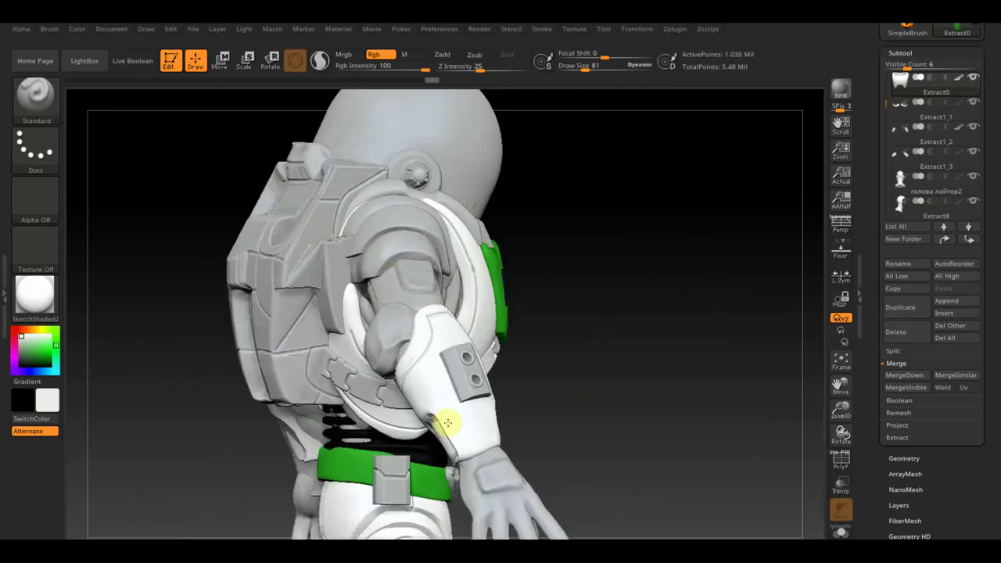
{"action": "left_click_drag", "start_coordinate": [570, 383], "coordinate": [615, 358]}
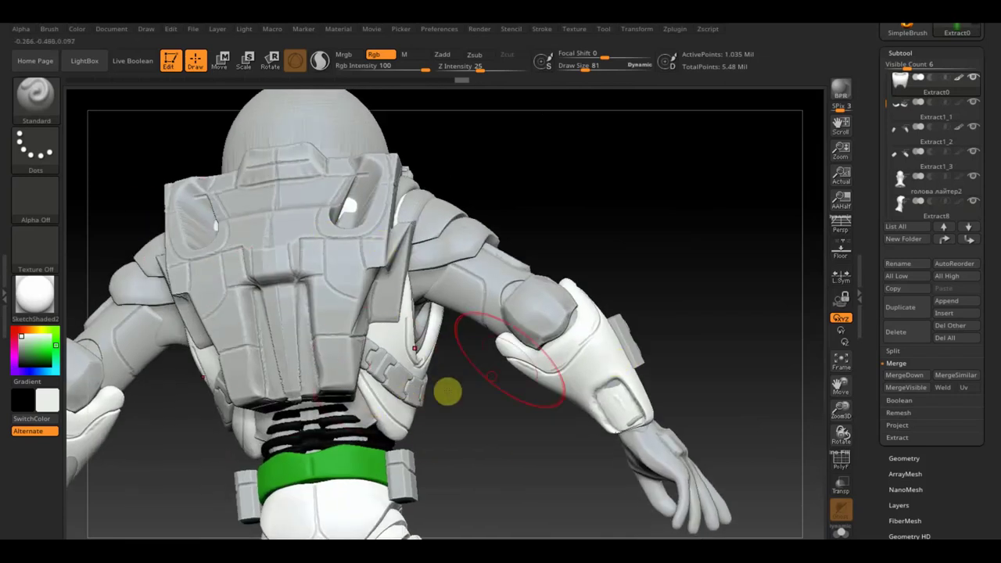
{"action": "mouse_move", "coordinate": [467, 465]}
{"action": "left_mouse_down"}
{"action": "mouse_move", "coordinate": [390, 483]}
{"action": "mouse_move", "coordinate": [508, 386]}
{"action": "left_mouse_up"}
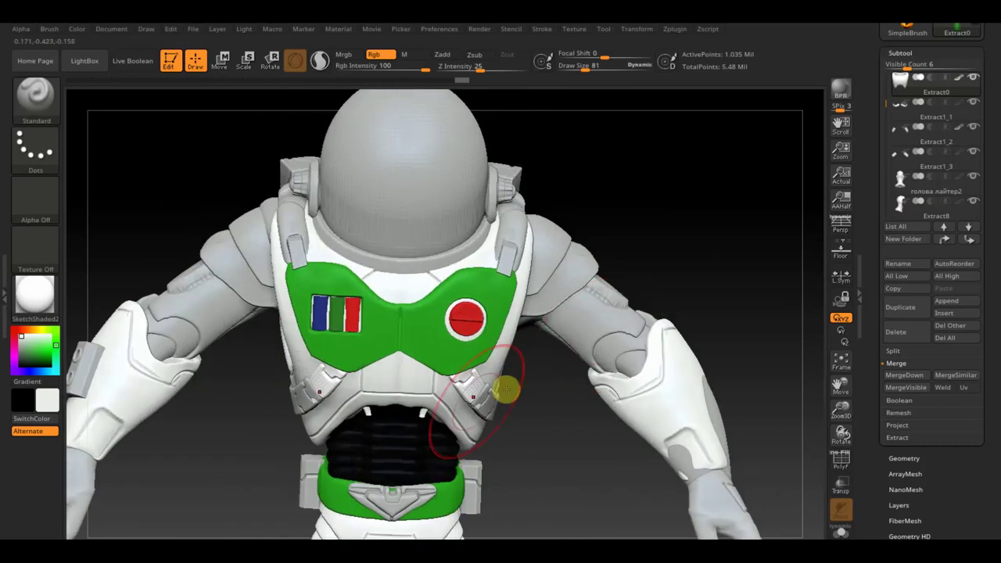
{"action": "left_click_drag", "start_coordinate": [708, 202], "coordinate": [677, 297]}
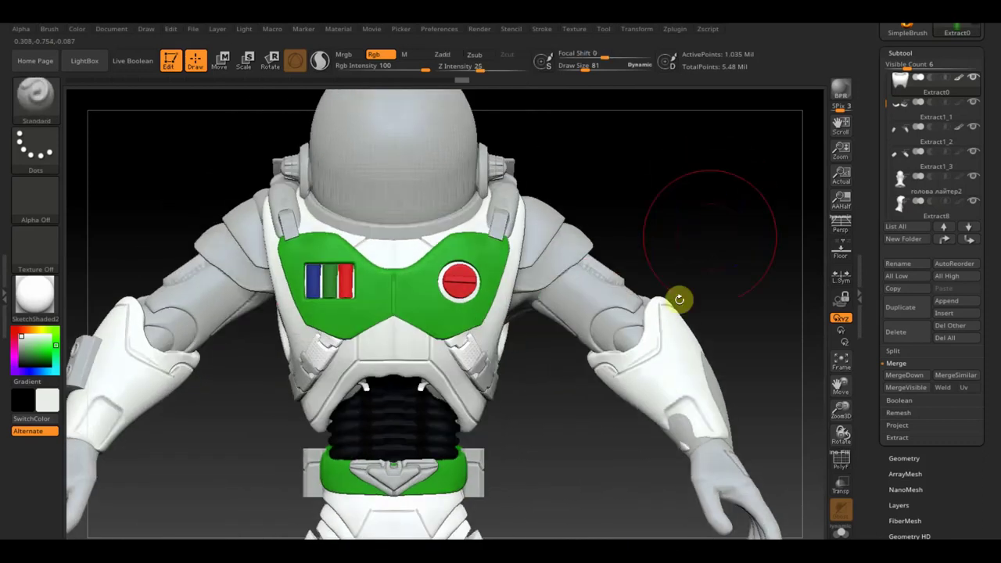
{"action": "key", "text": "shift"}
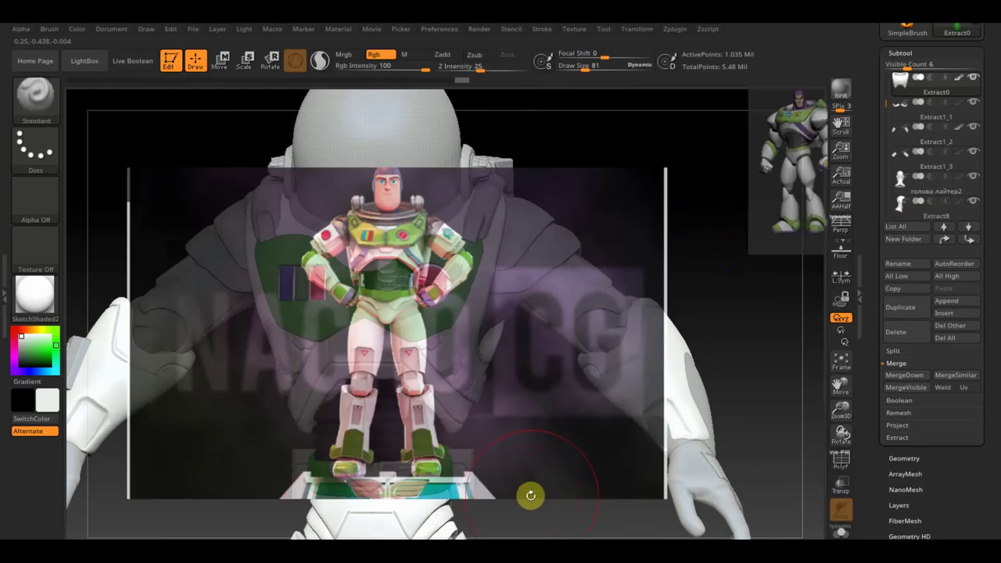
{"action": "key", "text": "shift"}
{"action": "key", "text": "shift"}
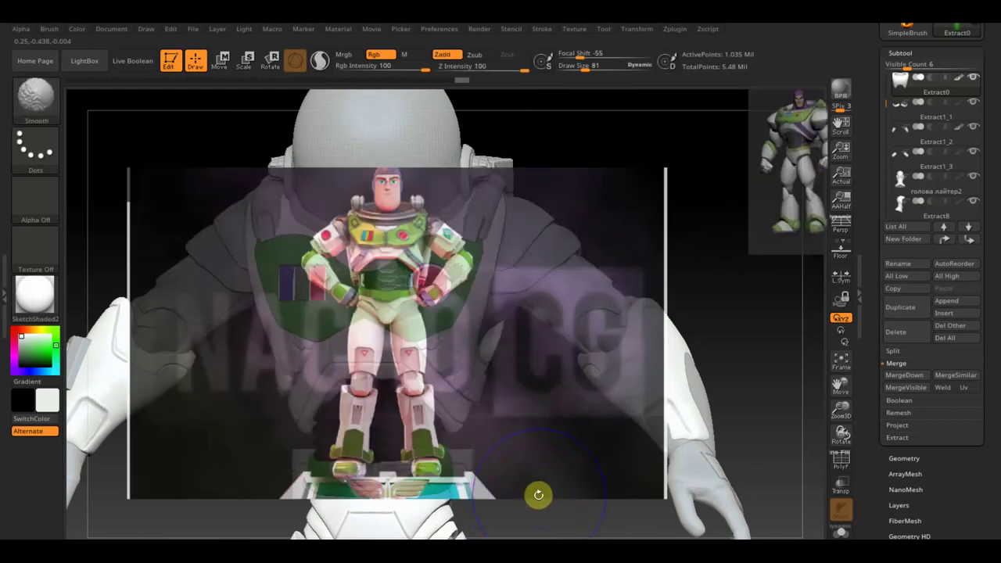
{"action": "key", "text": "shift"}
{"action": "mouse_move", "coordinate": [551, 479]}
{"action": "left_mouse_down", "text": "alt"}
{"action": "mouse_move", "coordinate": [511, 356]}
{"action": "mouse_move", "coordinate": [618, 352]}
{"action": "left_mouse_up", "text": "alt"}
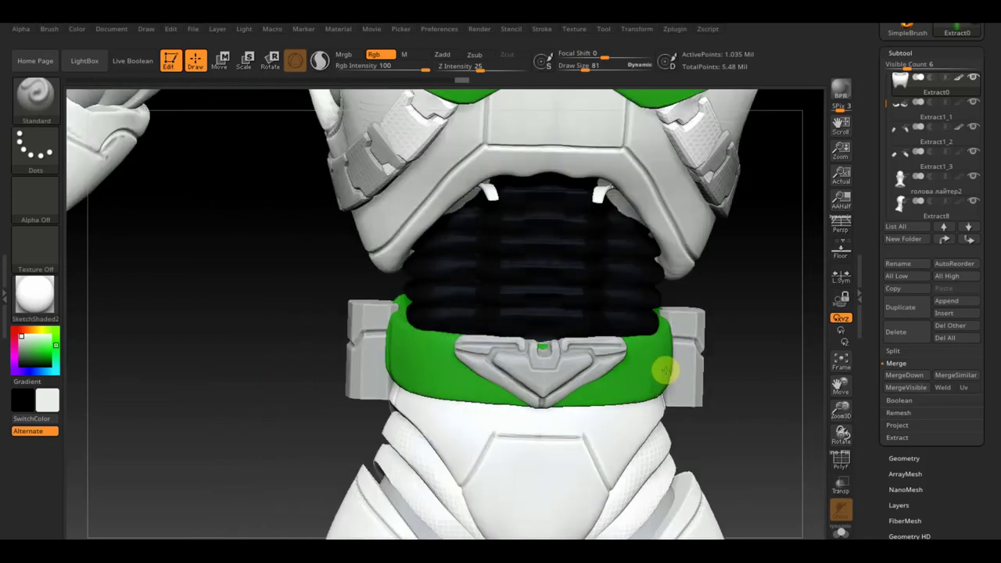
- Select the belt pouch cube and reduce the Draw Size to 36
{"action": "left_click_drag", "start_coordinate": [618, 352], "coordinate": [662, 370]}
{"action": "left_click", "coordinate": [432, 362], "text": "alt"}
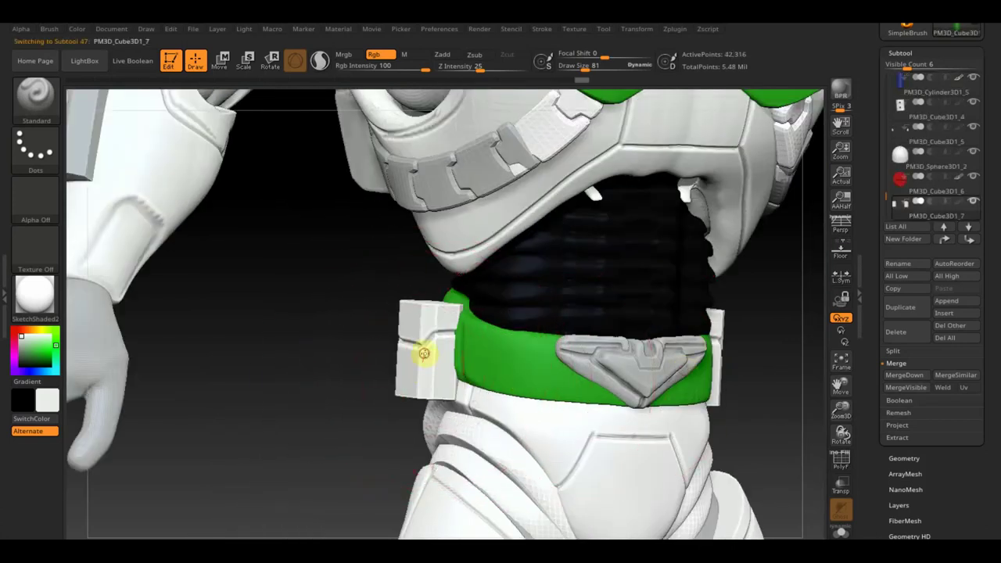
{"action": "right_click_drag", "start_coordinate": [380, 384], "coordinate": [370, 341]}
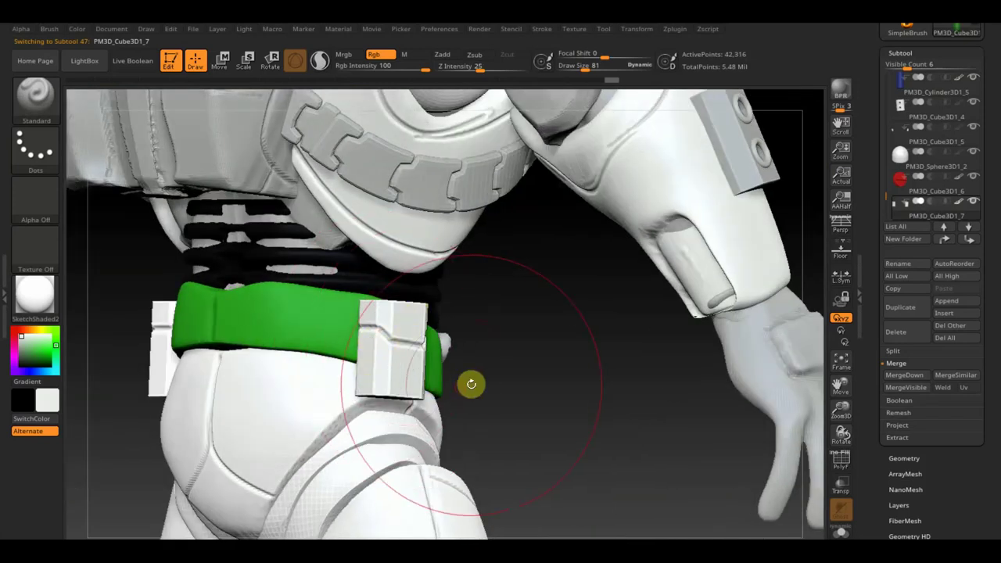
{"action": "left_click_drag", "start_coordinate": [469, 384], "coordinate": [446, 389]}
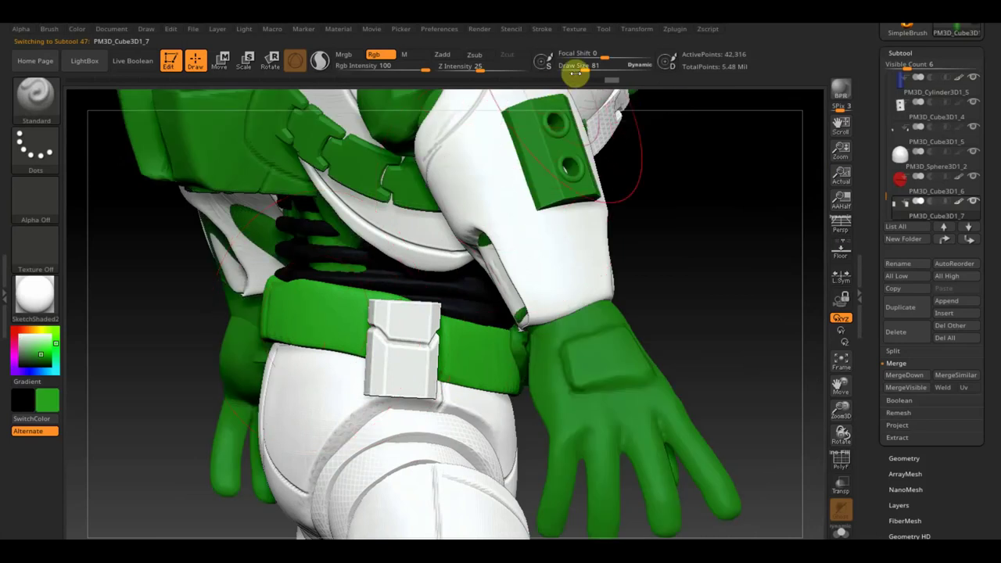
{"action": "left_click_drag", "start_coordinate": [587, 65], "coordinate": [576, 66]}
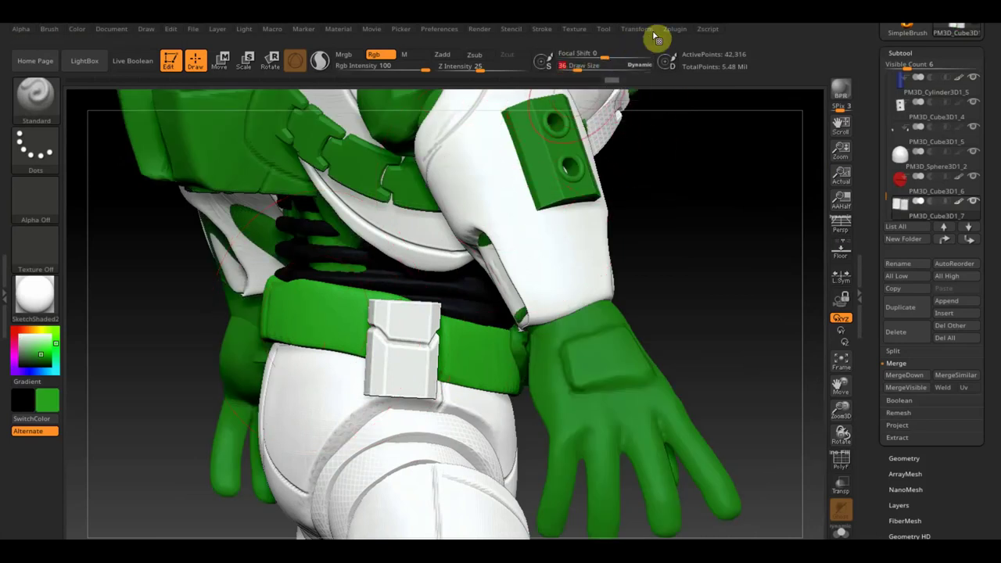
{"action": "left_click", "coordinate": [578, 32]}
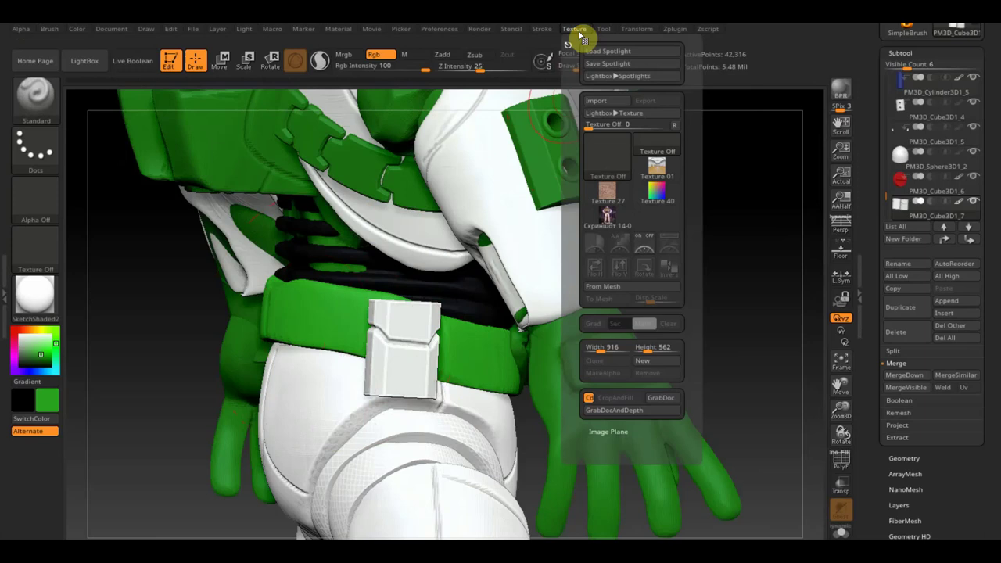
- Import the Lightyear film screenshot as a texture
{"action": "left_click", "coordinate": [596, 103]}
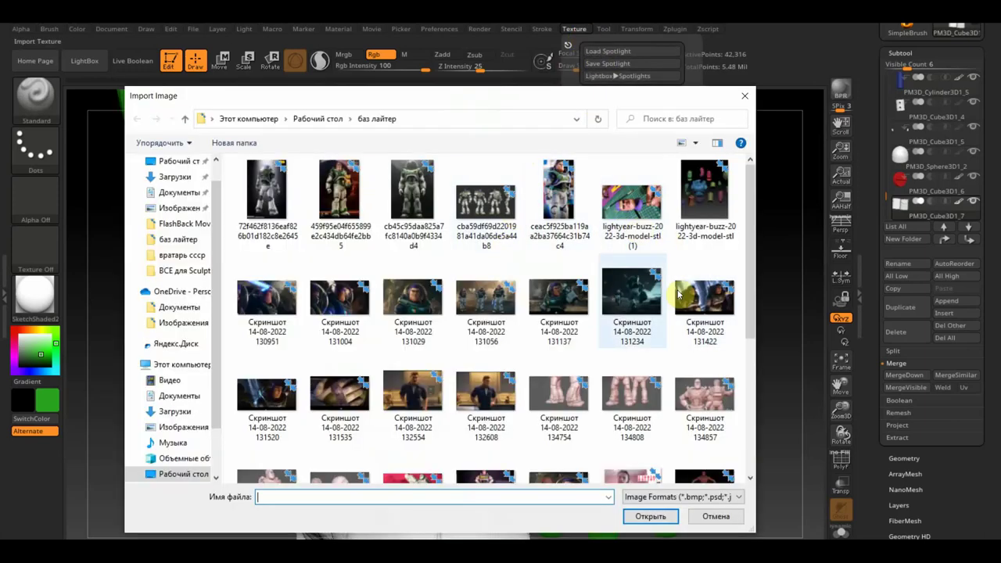
{"action": "left_click", "coordinate": [484, 316]}
{"action": "left_click", "coordinate": [637, 518]}
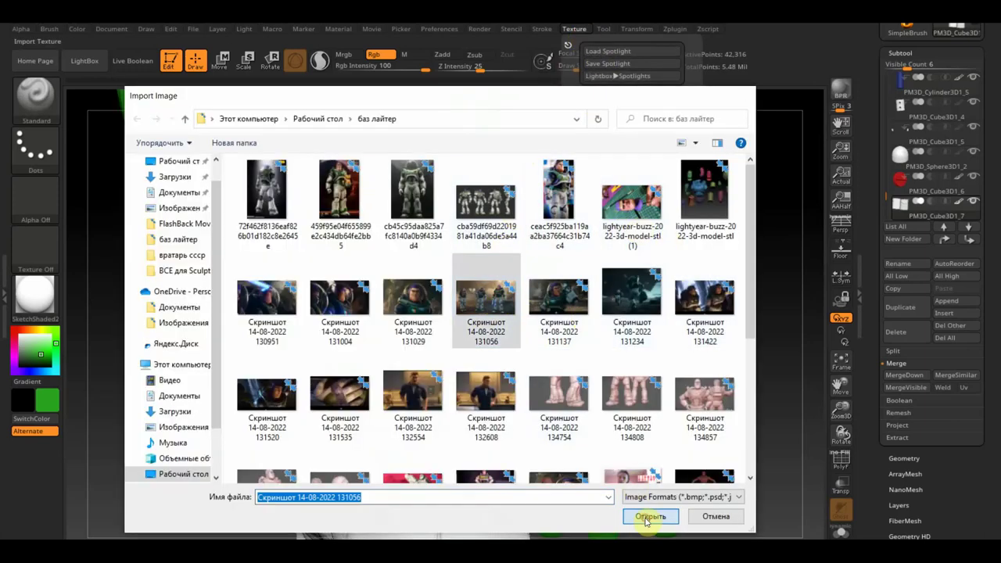
- Show the screenshot in Spotlight, enlarge and position it, then hide it
{"action": "left_click", "coordinate": [583, 30]}
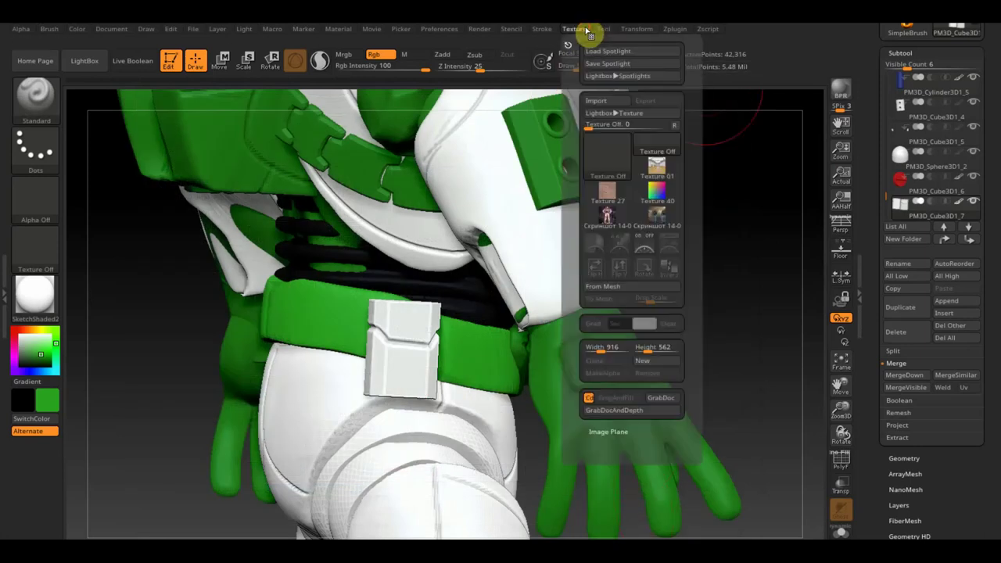
{"action": "left_click", "coordinate": [656, 215]}
{"action": "left_click", "coordinate": [671, 242]}
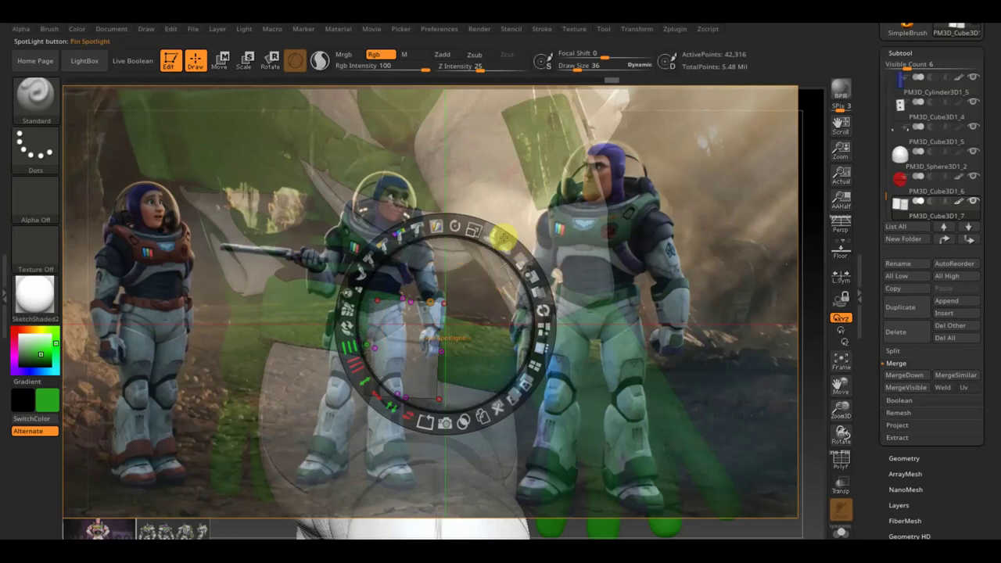
{"action": "mouse_move", "coordinate": [478, 228]}
{"action": "left_mouse_down"}
{"action": "mouse_move", "coordinate": [493, 281]}
{"action": "mouse_move", "coordinate": [439, 274]}
{"action": "mouse_move", "coordinate": [458, 252]}
{"action": "left_mouse_up"}
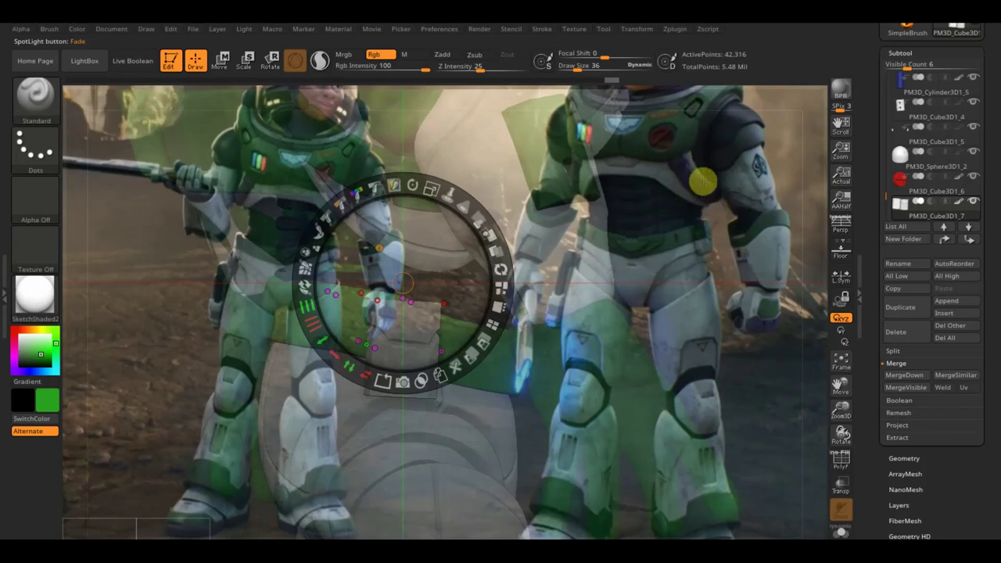
{"action": "left_click_drag", "start_coordinate": [436, 234], "coordinate": [418, 315]}
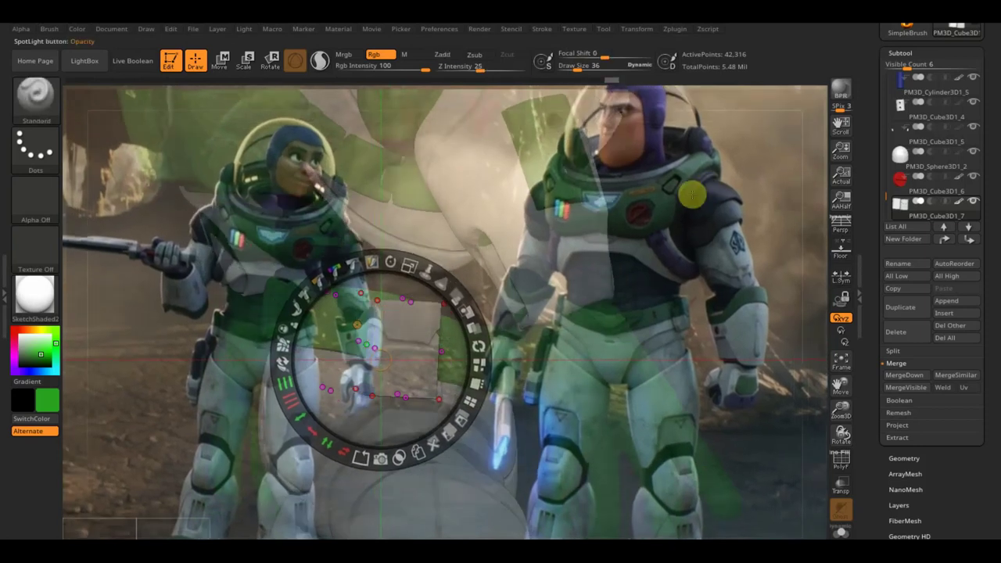
{"action": "key", "text": "shift+z"}
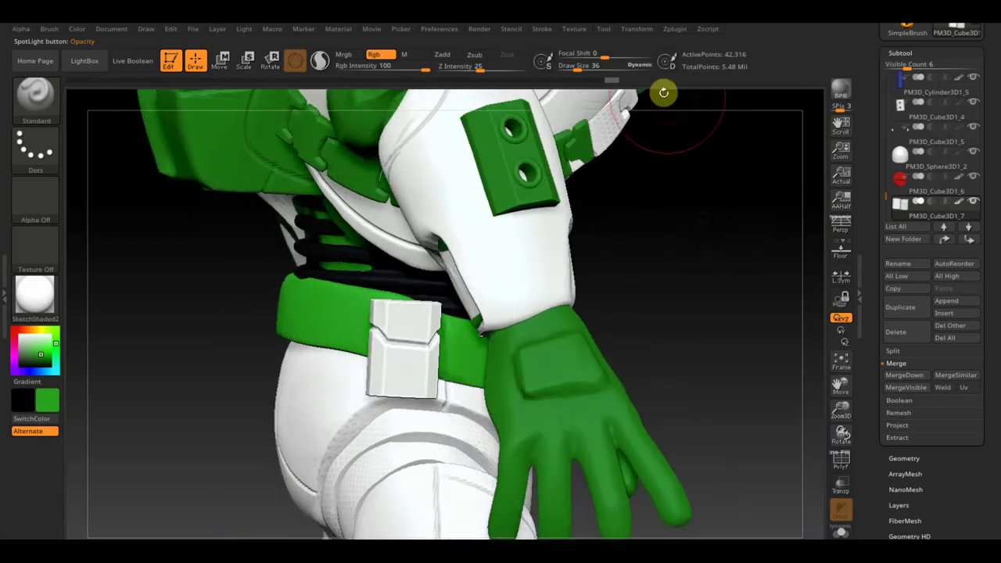
{"action": "left_click_drag", "start_coordinate": [579, 68], "coordinate": [573, 70]}
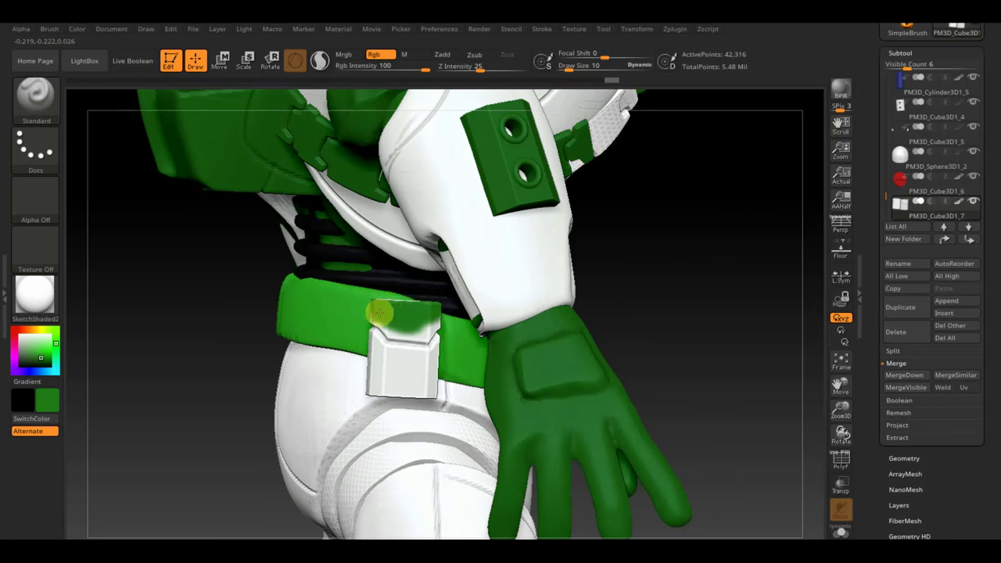
- Paint dark green onto the top of the belt pouch
{"action": "left_click_drag", "start_coordinate": [367, 313], "coordinate": [393, 323]}
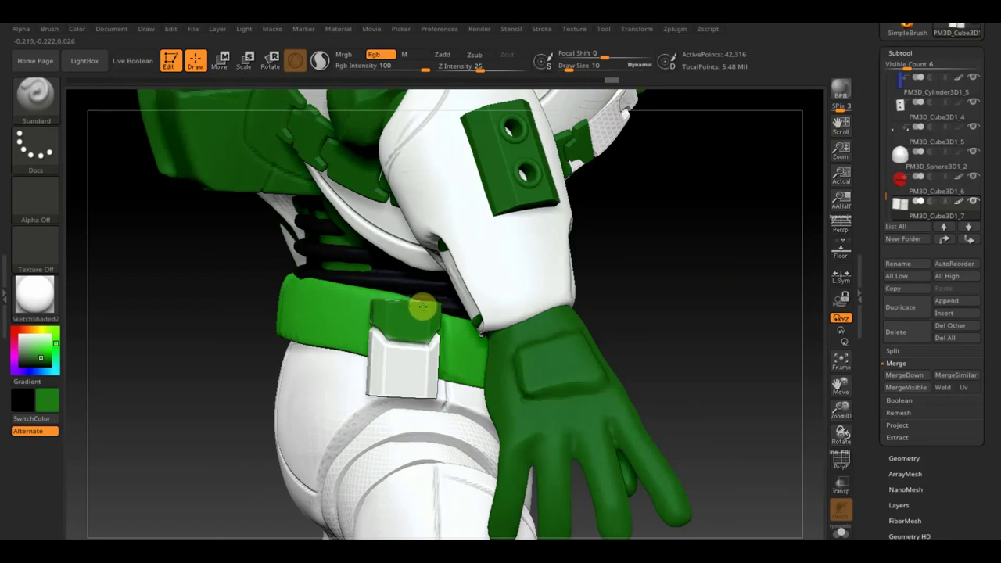
{"action": "left_click_drag", "start_coordinate": [612, 299], "coordinate": [555, 329]}
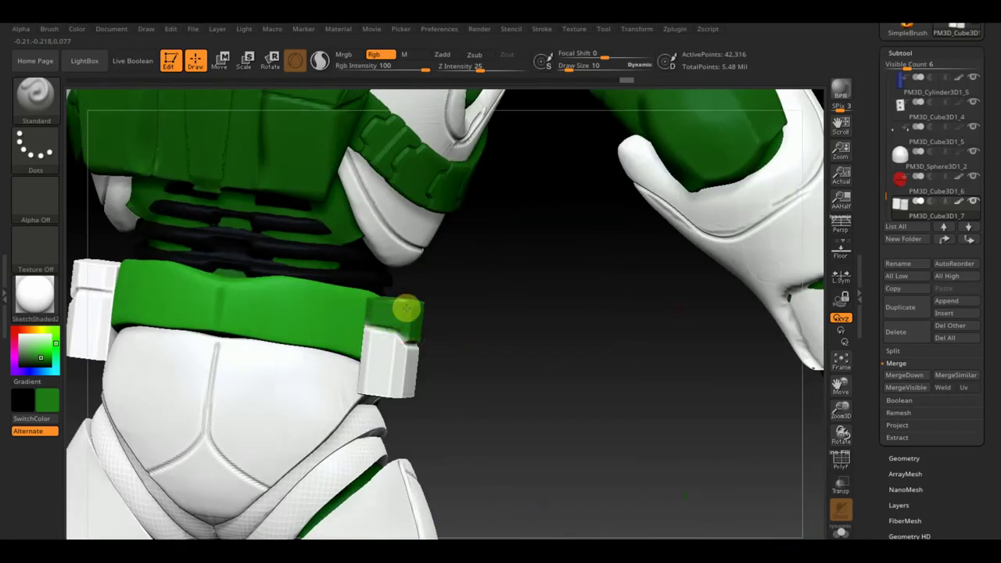
{"action": "mouse_move", "coordinate": [484, 290]}
{"action": "left_mouse_down"}
{"action": "mouse_move", "coordinate": [469, 324]}
{"action": "mouse_move", "coordinate": [498, 331]}
{"action": "mouse_move", "coordinate": [432, 323]}
{"action": "left_mouse_up"}
{"action": "right_click_drag", "start_coordinate": [432, 323], "coordinate": [449, 301]}
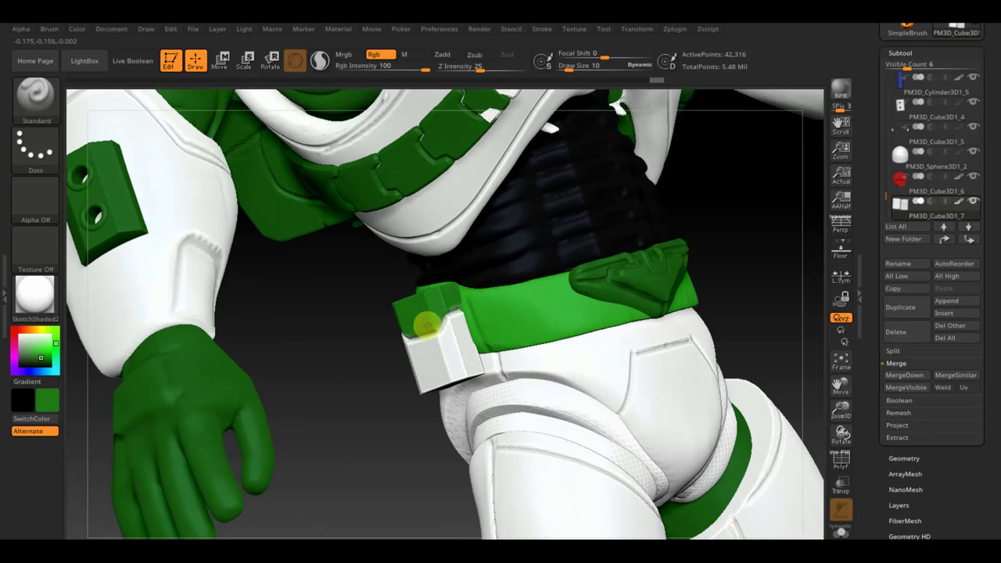
{"action": "mouse_move", "coordinate": [759, 270]}
{"action": "left_mouse_down"}
{"action": "mouse_move", "coordinate": [737, 275]}
{"action": "mouse_move", "coordinate": [809, 329]}
{"action": "left_mouse_up"}
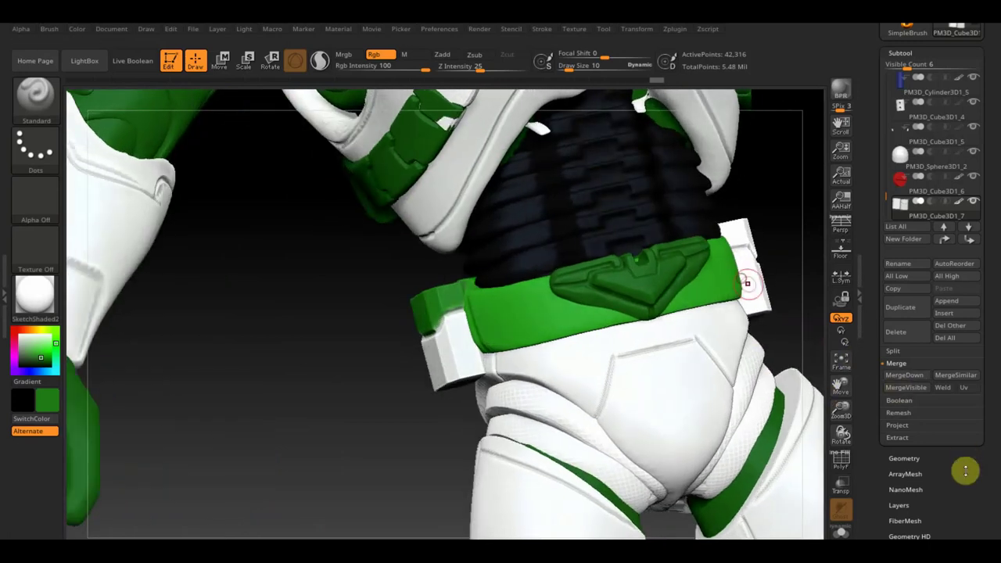
- Mirror the belt's left side onto the right with Geometry's Modify Topology
{"action": "left_click", "coordinate": [904, 458]}
{"action": "left_click", "coordinate": [922, 354]}
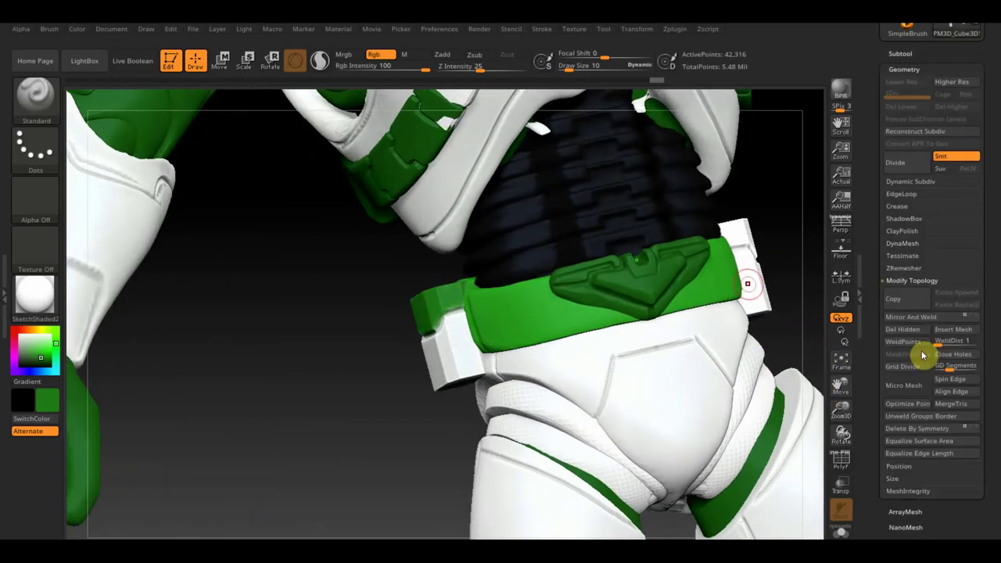
{"action": "left_click", "coordinate": [923, 318]}
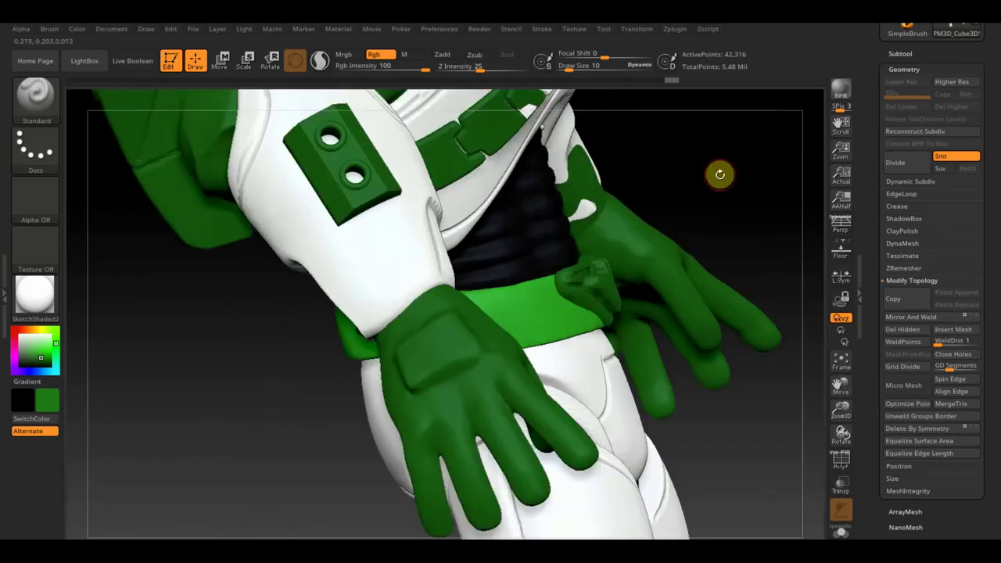
{"action": "left_click_drag", "start_coordinate": [719, 172], "coordinate": [722, 316], "text": "alt"}
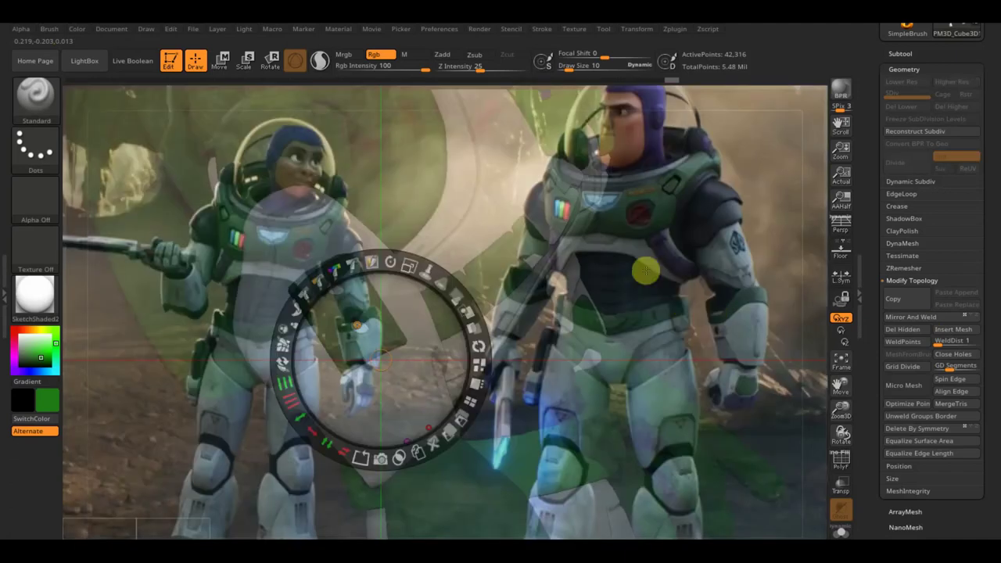
- Move the Spotlight reference left, select the shoulder strap piece, and hide the reference
{"action": "key", "text": "z"}
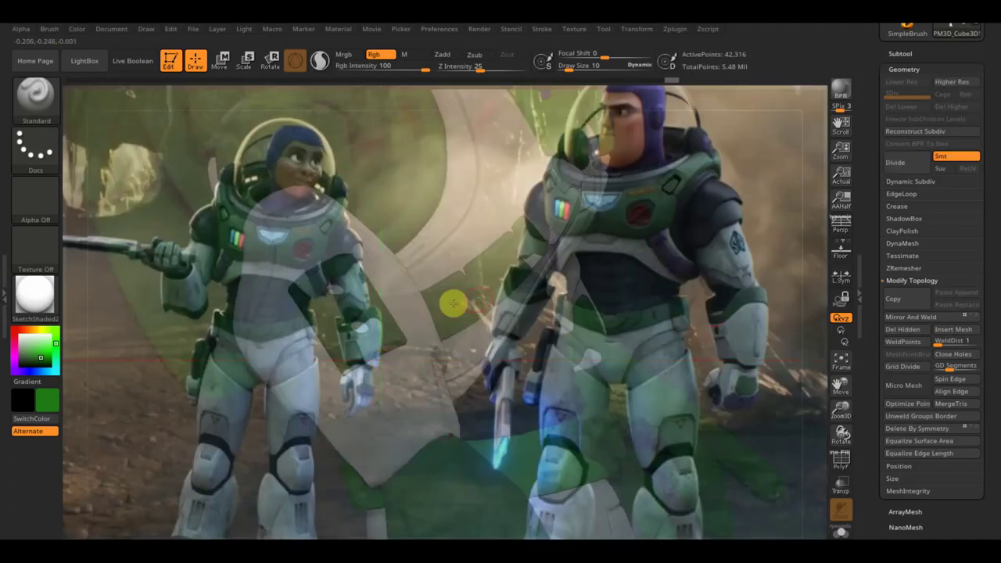
{"action": "key", "text": "z"}
{"action": "left_click_drag", "start_coordinate": [453, 298], "coordinate": [247, 339]}
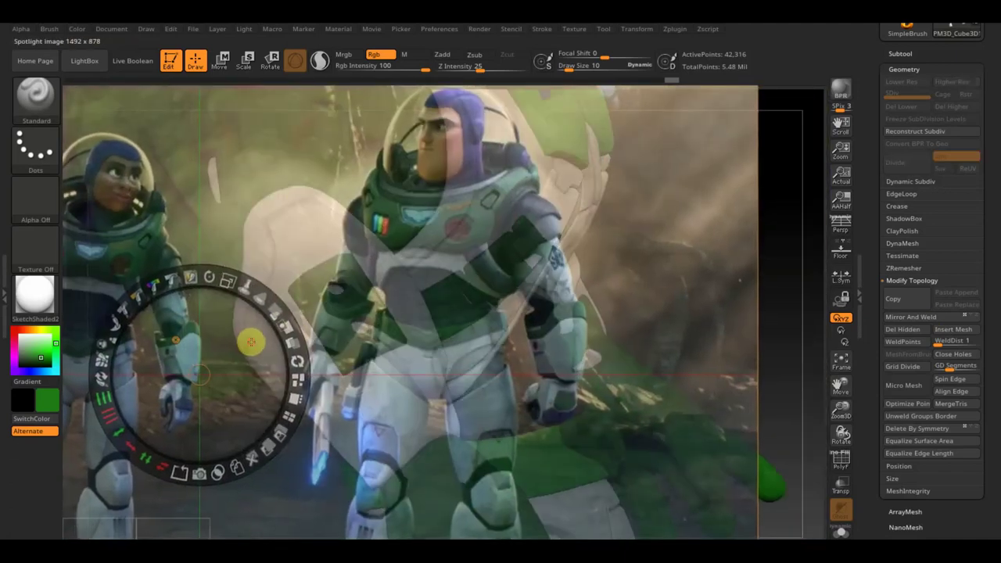
{"action": "key", "text": "z"}
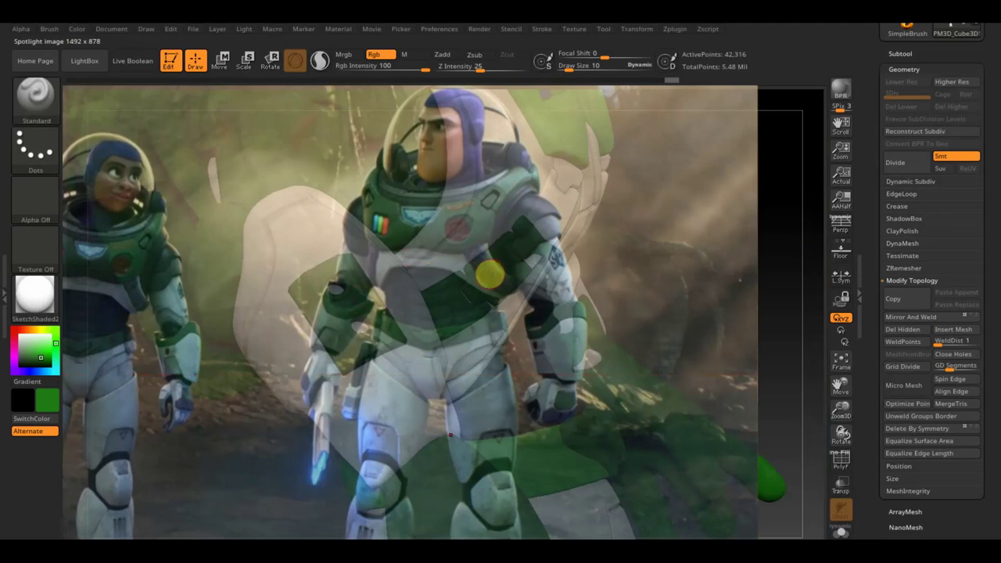
{"action": "left_click", "coordinate": [490, 273], "text": "alt"}
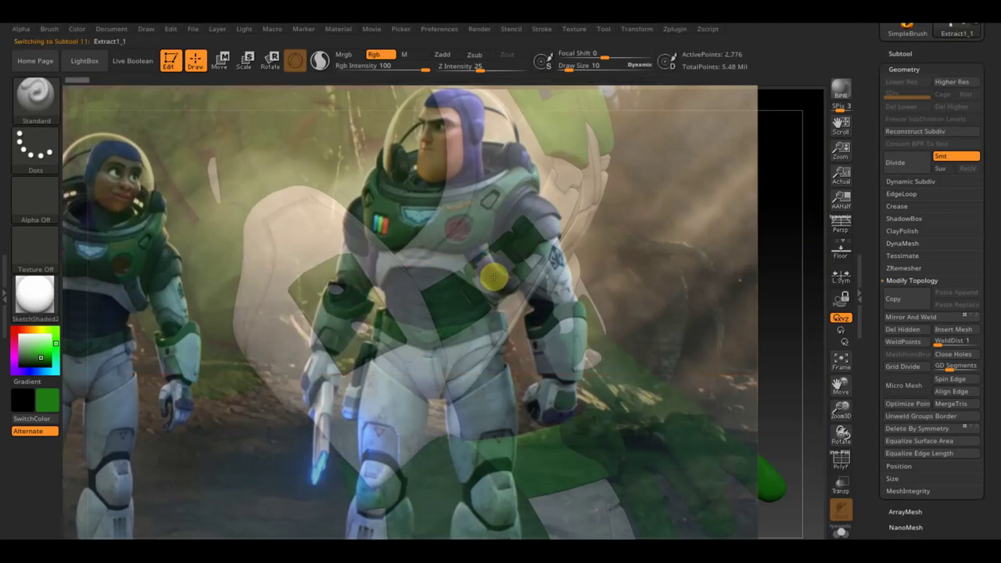
{"action": "key", "text": "shift+z"}
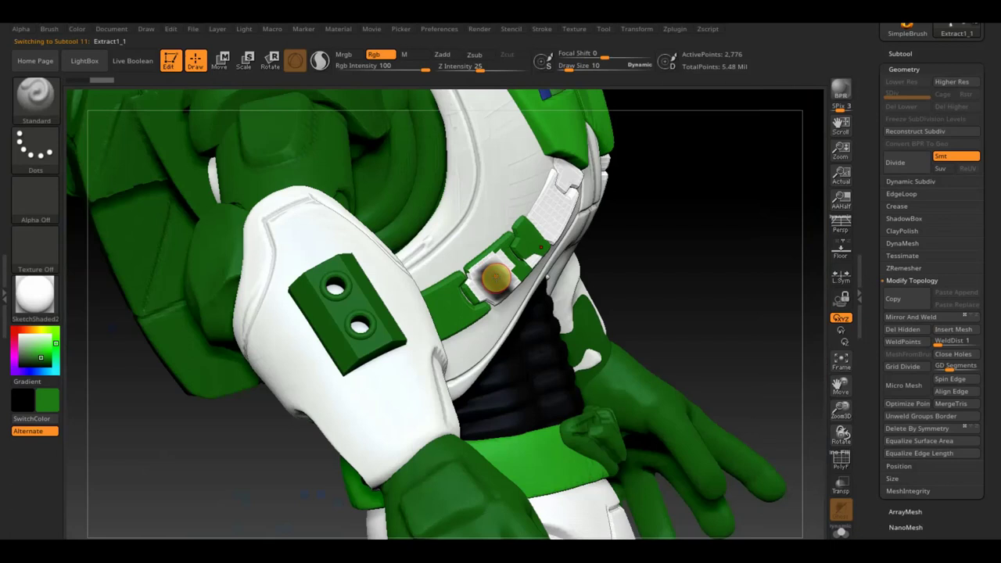
- Paint the shoulder strap segments navy with Draw Size 45
{"action": "key", "text": "c"}
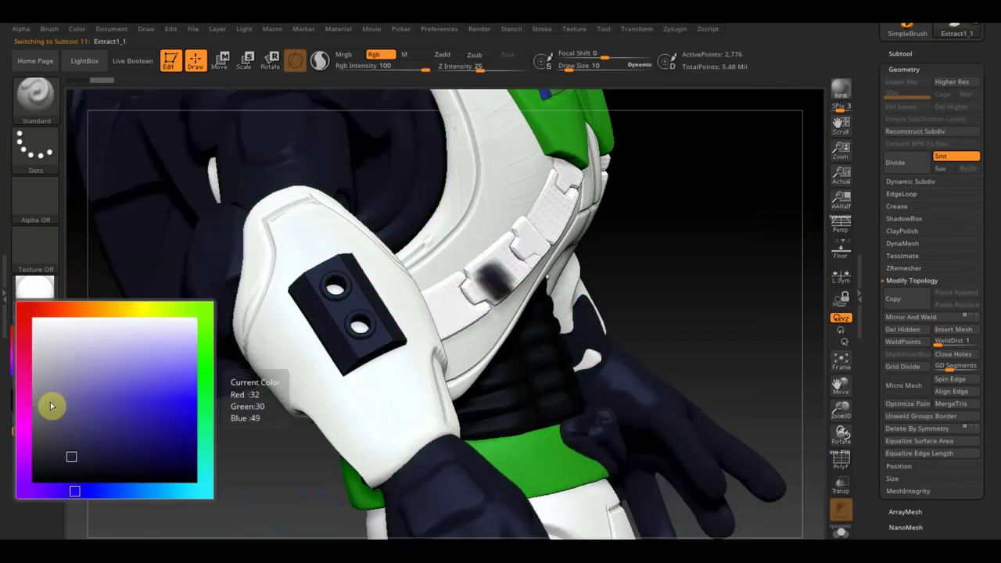
{"action": "left_click", "coordinate": [49, 404]}
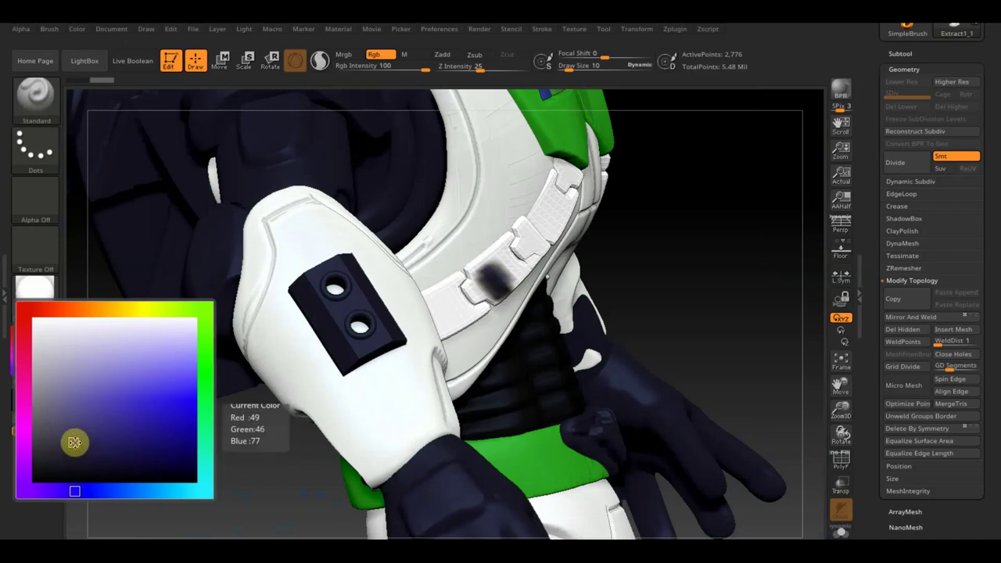
{"action": "left_click", "coordinate": [87, 450]}
{"action": "left_click_drag", "start_coordinate": [564, 65], "coordinate": [579, 65]}
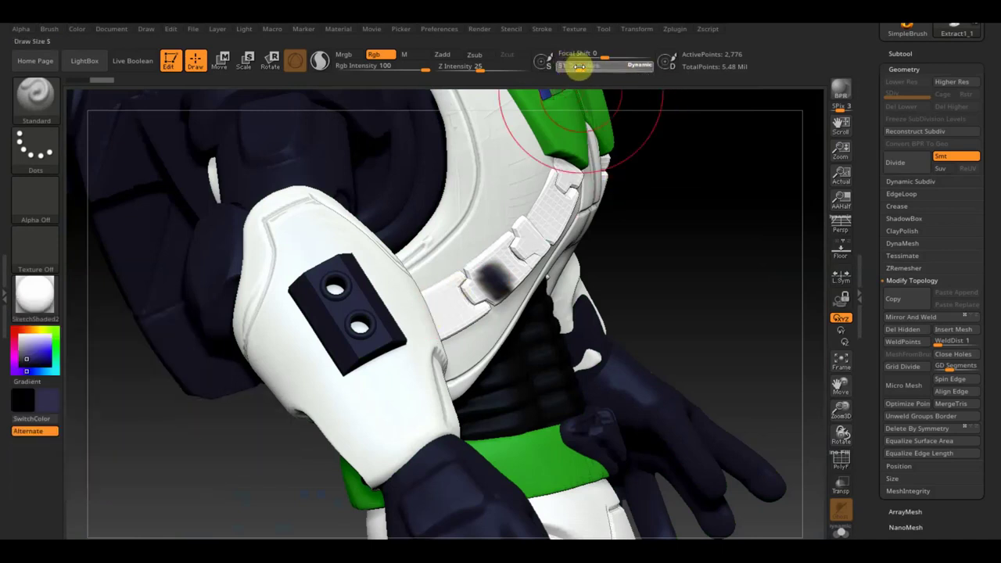
{"action": "mouse_move", "coordinate": [514, 239]}
{"action": "left_mouse_down"}
{"action": "mouse_move", "coordinate": [523, 254]}
{"action": "mouse_move", "coordinate": [419, 319]}
{"action": "left_mouse_up"}
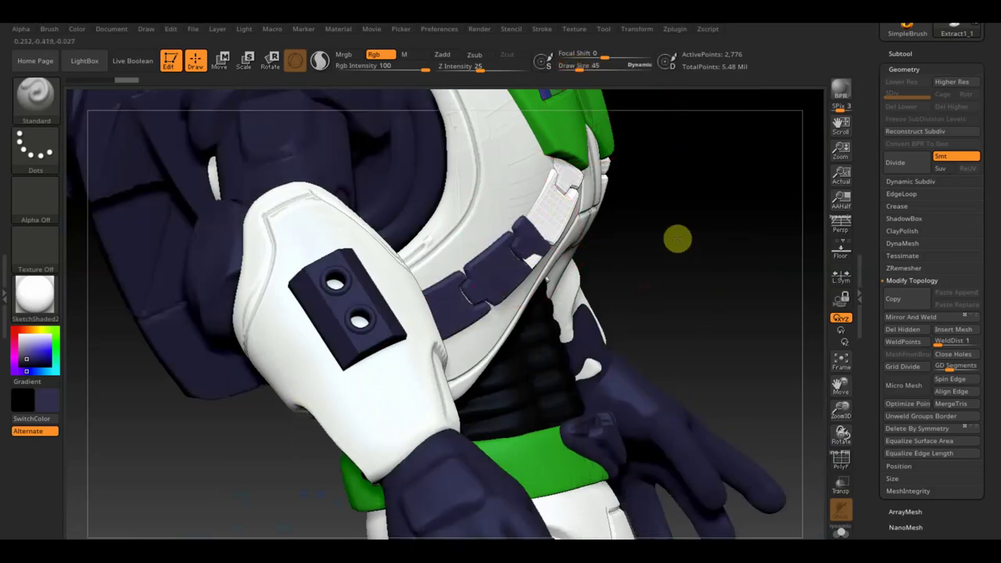
- Turn to the chest and select the chest strap piece
{"action": "left_click_drag", "start_coordinate": [677, 234], "coordinate": [592, 257]}
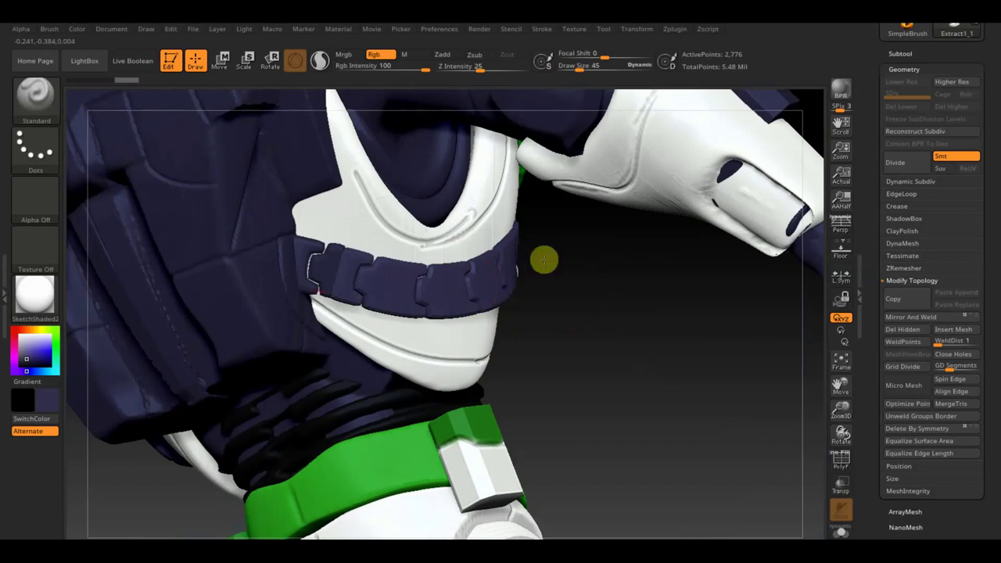
{"action": "left_click_drag", "start_coordinate": [576, 309], "coordinate": [547, 317]}
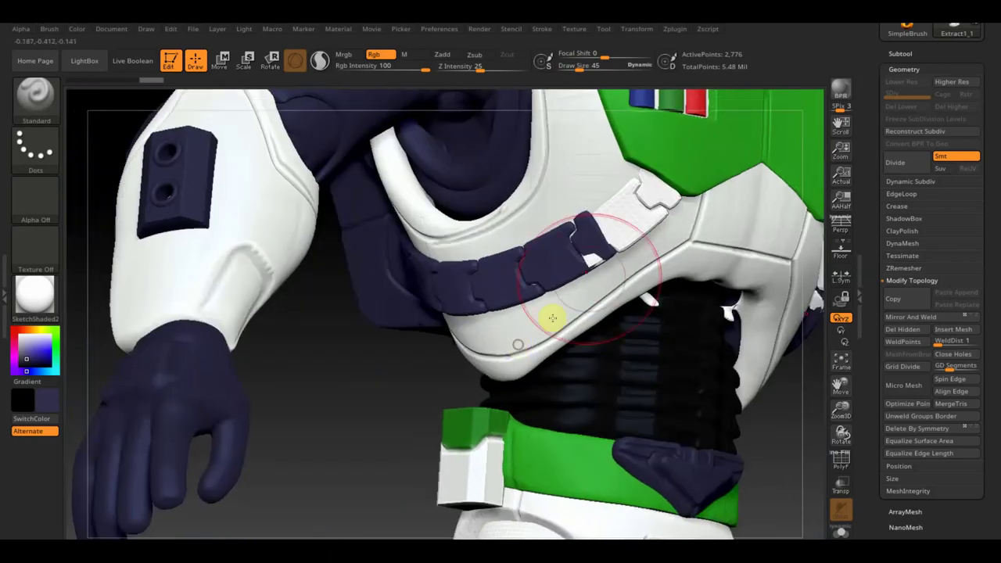
{"action": "left_click", "coordinate": [635, 223], "text": "alt"}
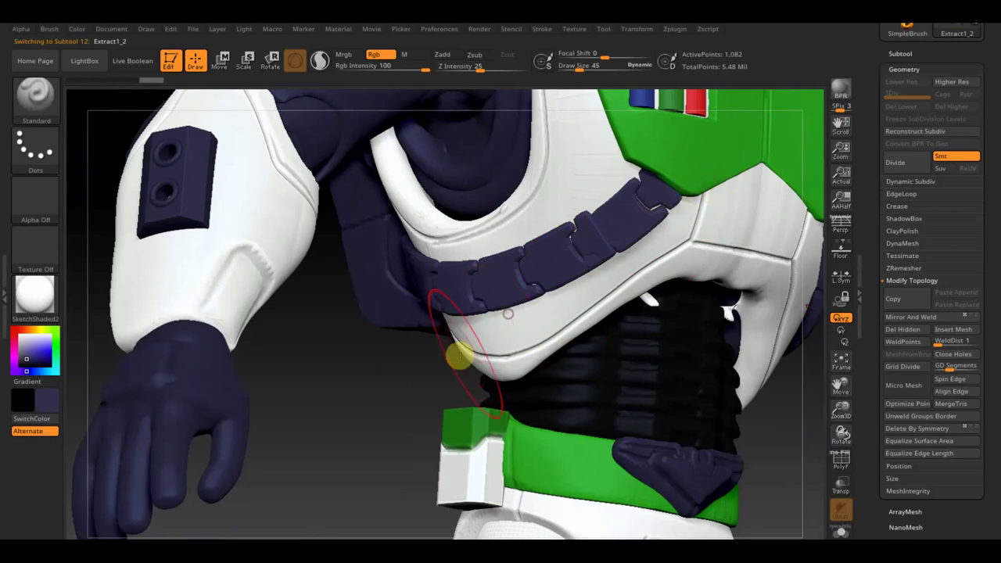
{"action": "mouse_move", "coordinate": [346, 402]}
{"action": "left_mouse_down", "text": "shift"}
{"action": "mouse_move", "coordinate": [377, 402]}
{"action": "mouse_move", "coordinate": [399, 331]}
{"action": "mouse_move", "coordinate": [393, 306]}
{"action": "mouse_move", "coordinate": [445, 372]}
{"action": "mouse_move", "coordinate": [186, 424]}
{"action": "mouse_move", "coordinate": [516, 242]}
{"action": "left_mouse_up", "text": "shift"}
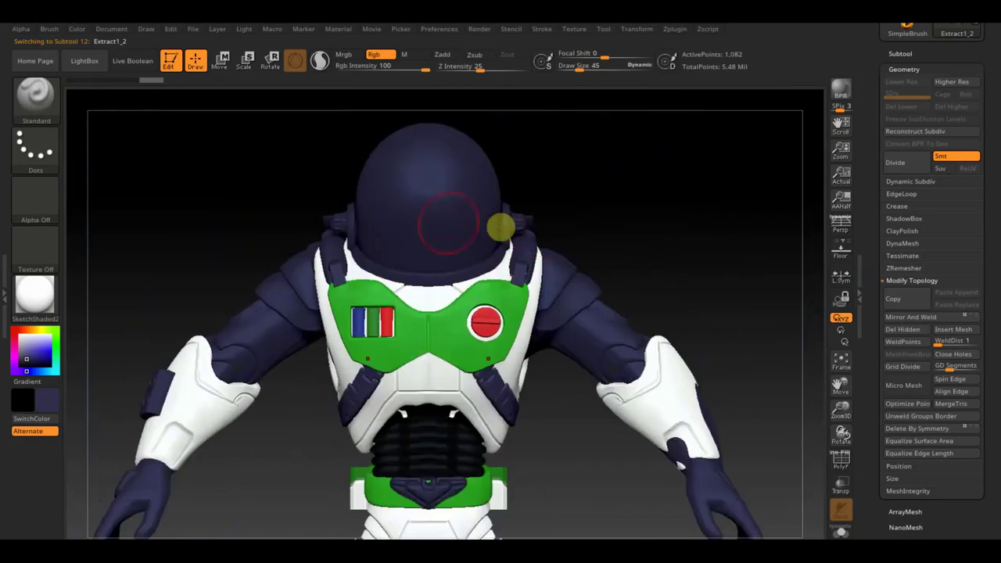
- Swap the colour back to green and select the neck ring subtool
{"action": "left_click_drag", "start_coordinate": [573, 215], "coordinate": [499, 302]}
{"action": "key", "text": "c"}
{"action": "key", "text": "ctrl+f"}
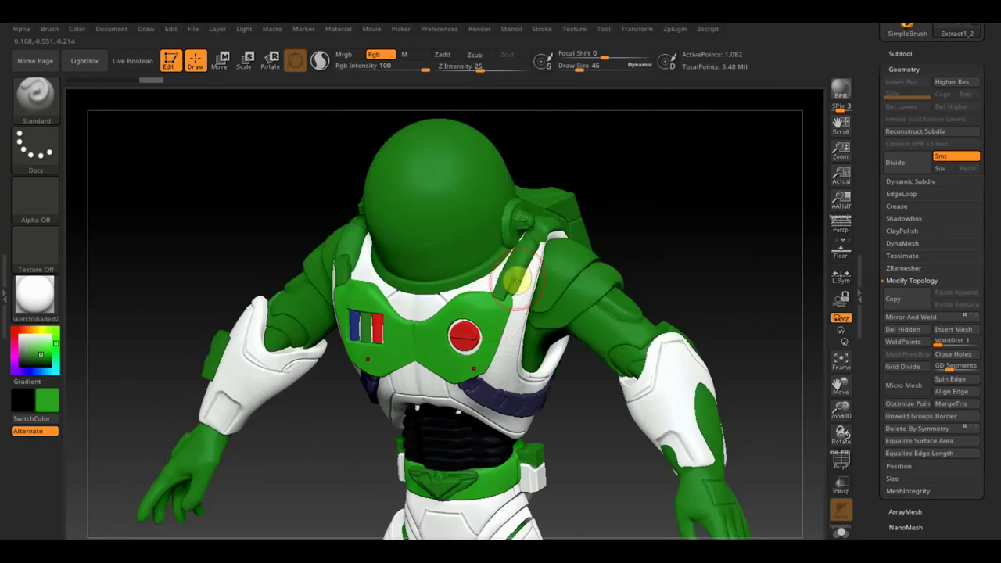
{"action": "left_click", "coordinate": [577, 203], "text": "alt"}
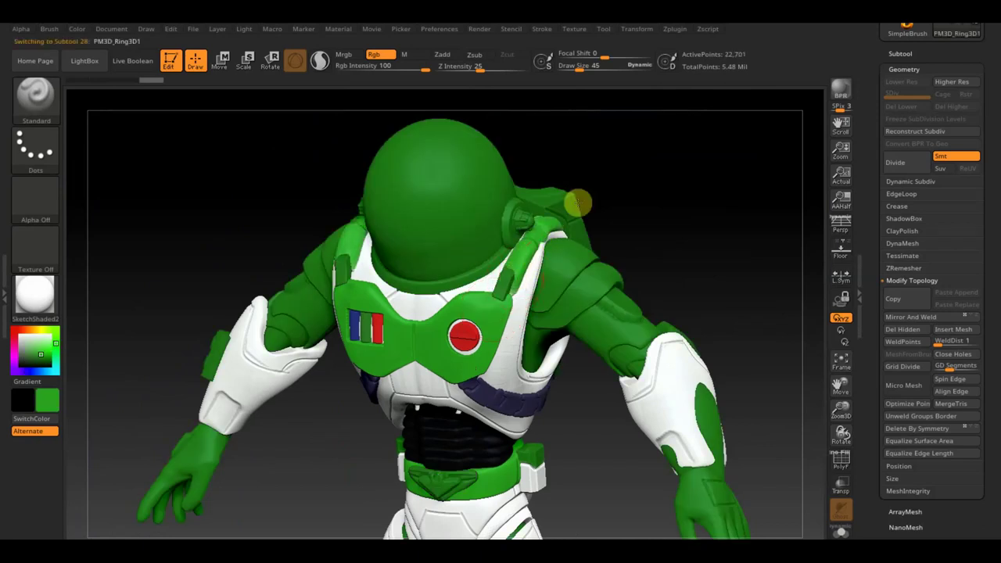
- Return to a front view and select the helmet sphere PM3D_Sphere3D1
{"action": "left_click_drag", "start_coordinate": [626, 208], "coordinate": [590, 221]}
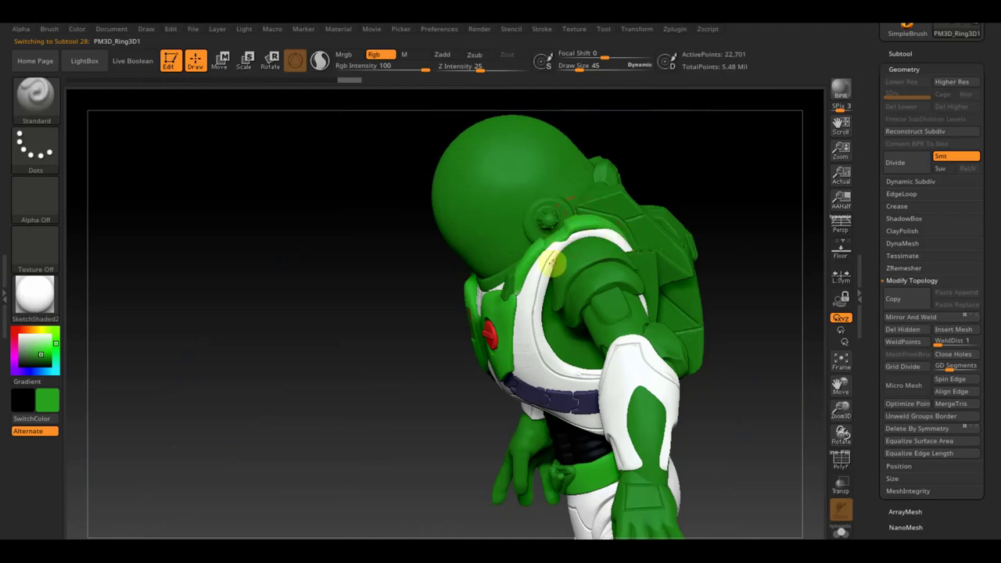
{"action": "left_click_drag", "start_coordinate": [711, 187], "coordinate": [759, 183]}
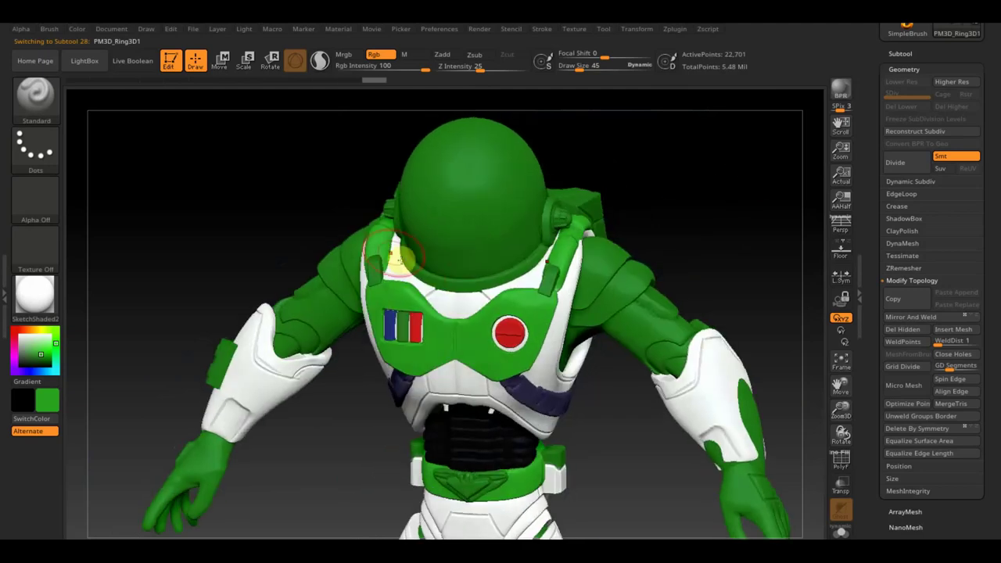
{"action": "left_click_drag", "start_coordinate": [633, 179], "coordinate": [648, 174], "text": "shift"}
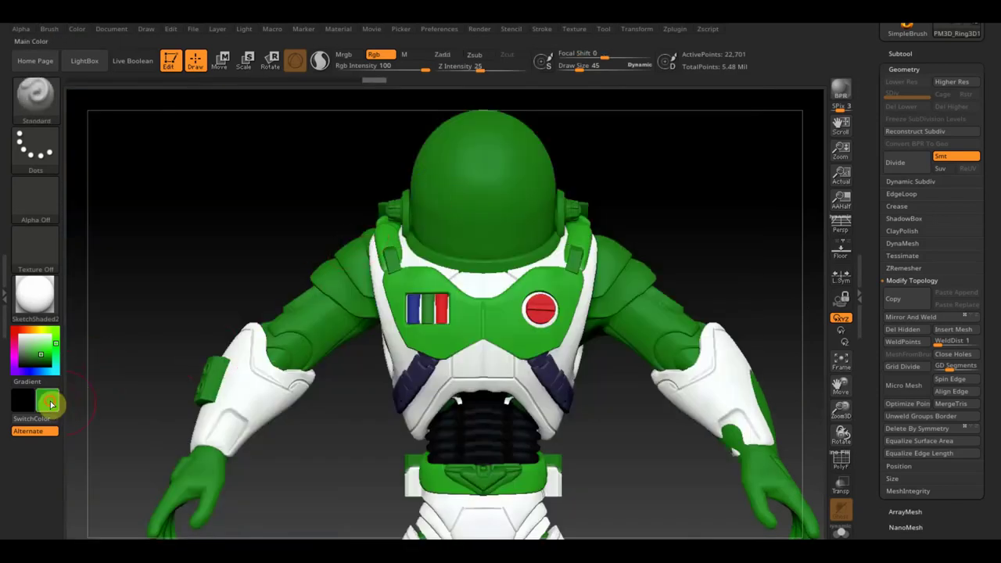
{"action": "left_click", "coordinate": [48, 401]}
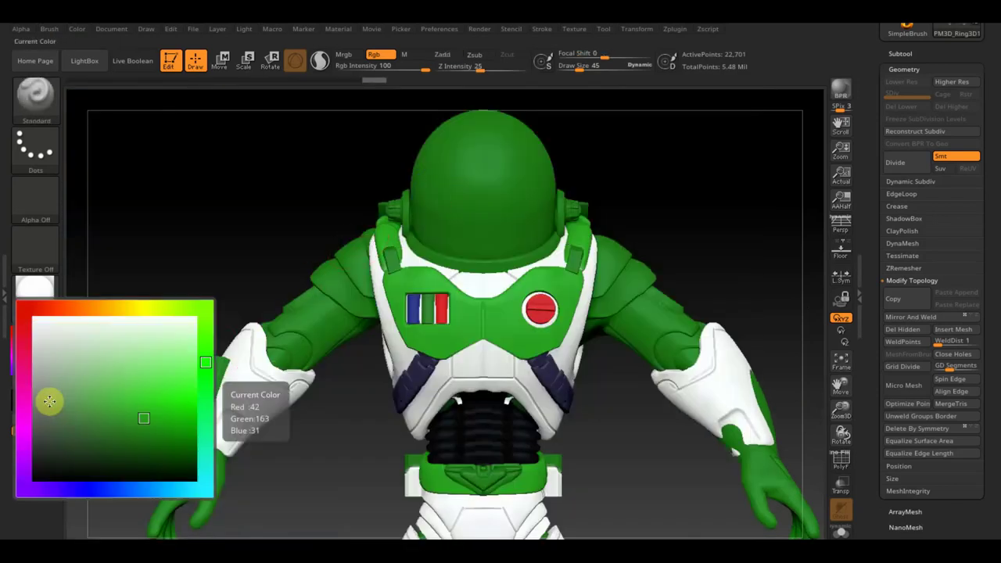
{"action": "left_click", "coordinate": [529, 256], "text": "alt"}
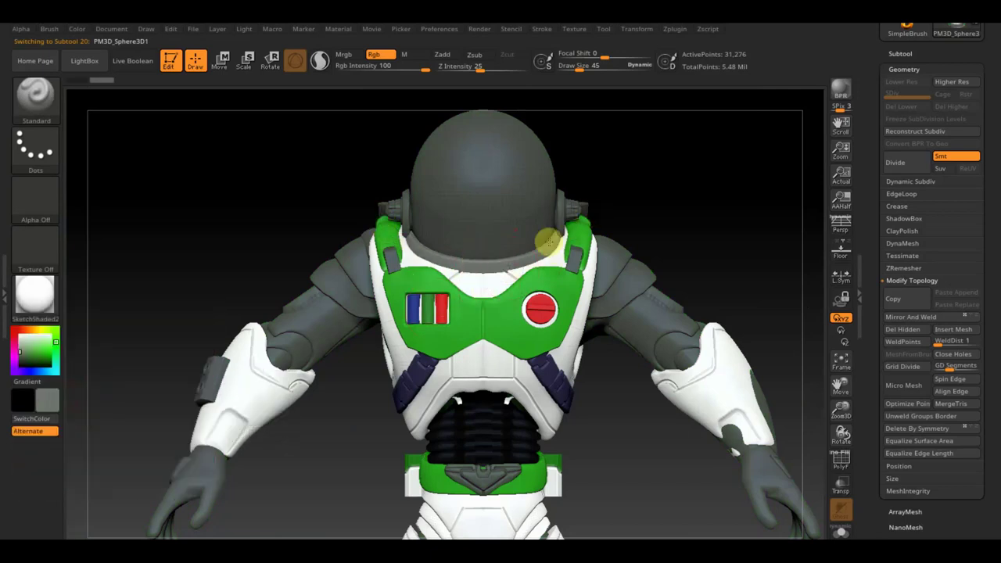
- Swap the colour to black and paint the collar around the neck
{"action": "mouse_move", "coordinate": [718, 169]}
{"action": "left_mouse_down"}
{"action": "mouse_move", "coordinate": [670, 224]}
{"action": "mouse_move", "coordinate": [602, 202]}
{"action": "left_mouse_up"}
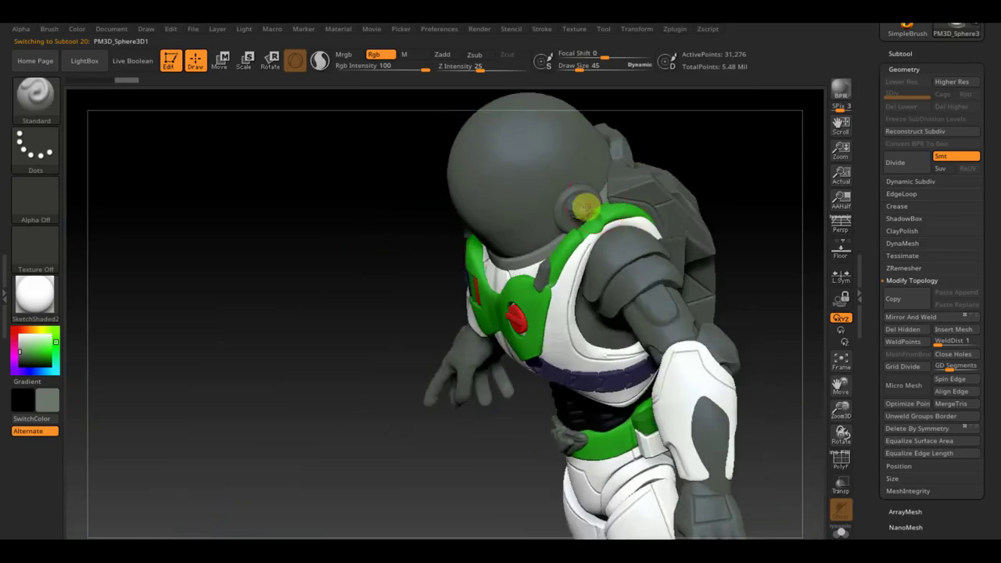
{"action": "left_click_drag", "start_coordinate": [751, 141], "coordinate": [469, 204]}
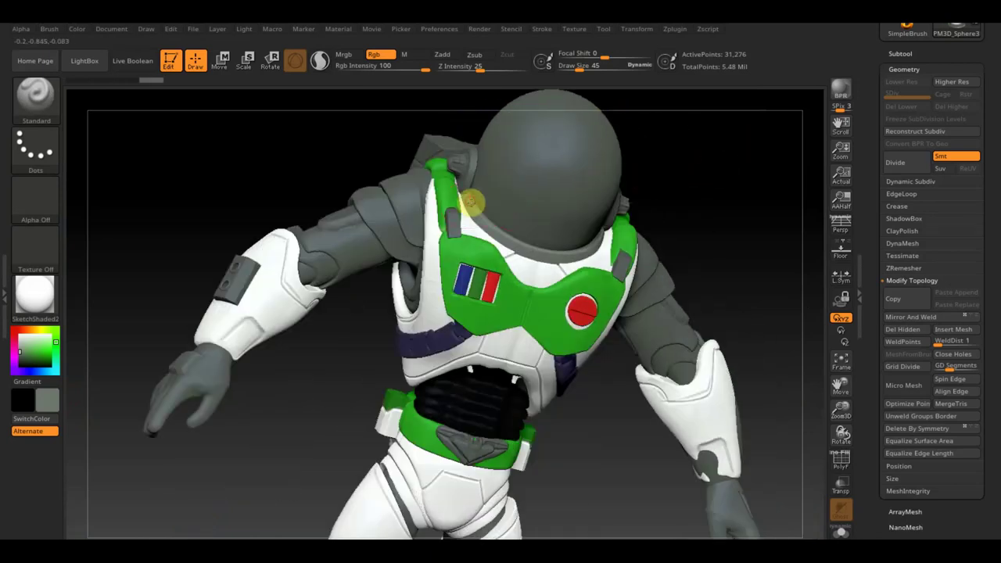
{"action": "left_click_drag", "start_coordinate": [649, 205], "coordinate": [695, 195], "text": "shift"}
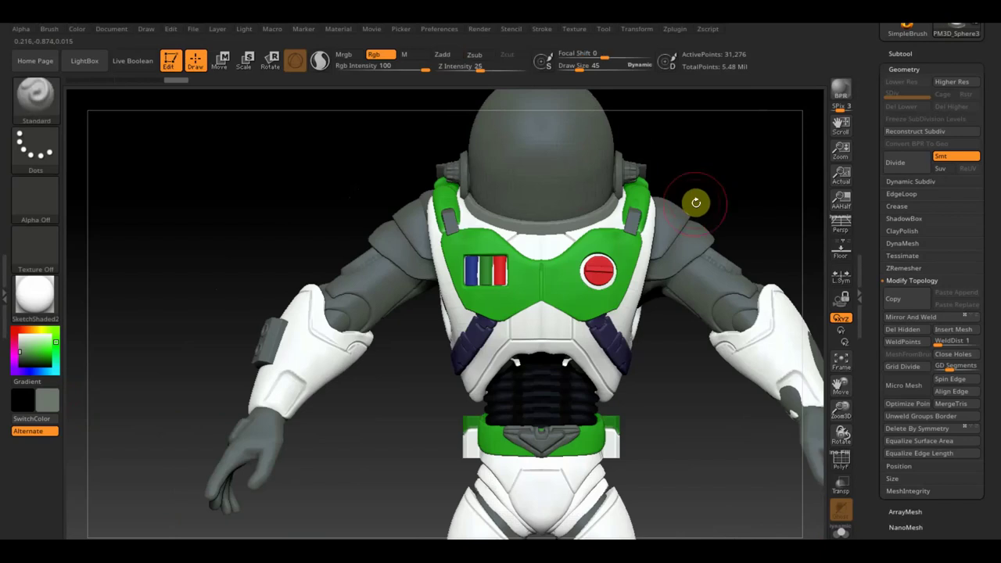
{"action": "key", "text": "c"}
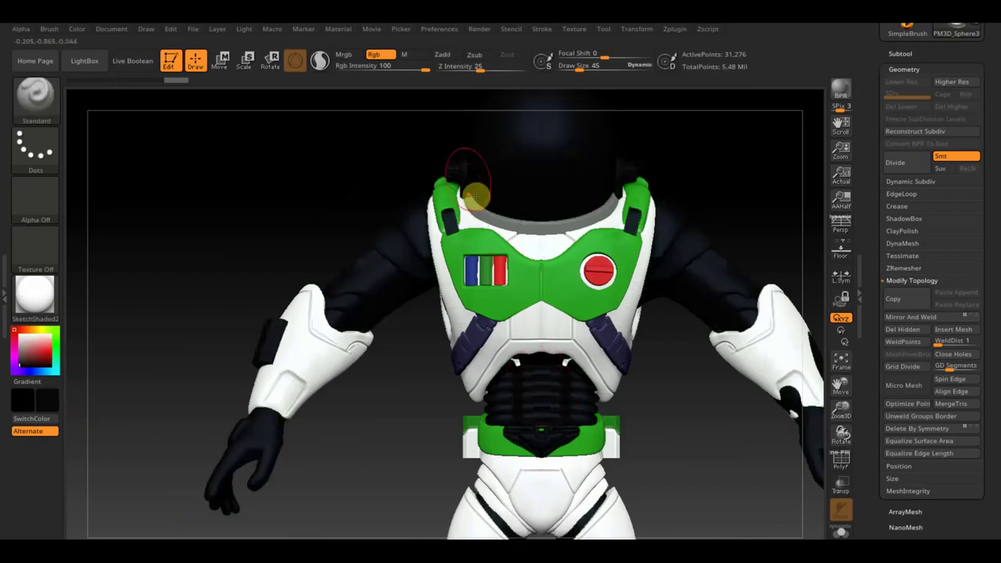
{"action": "mouse_move", "coordinate": [450, 159]}
{"action": "left_mouse_down"}
{"action": "mouse_move", "coordinate": [449, 175]}
{"action": "mouse_move", "coordinate": [482, 174]}
{"action": "mouse_move", "coordinate": [455, 164]}
{"action": "left_mouse_up"}
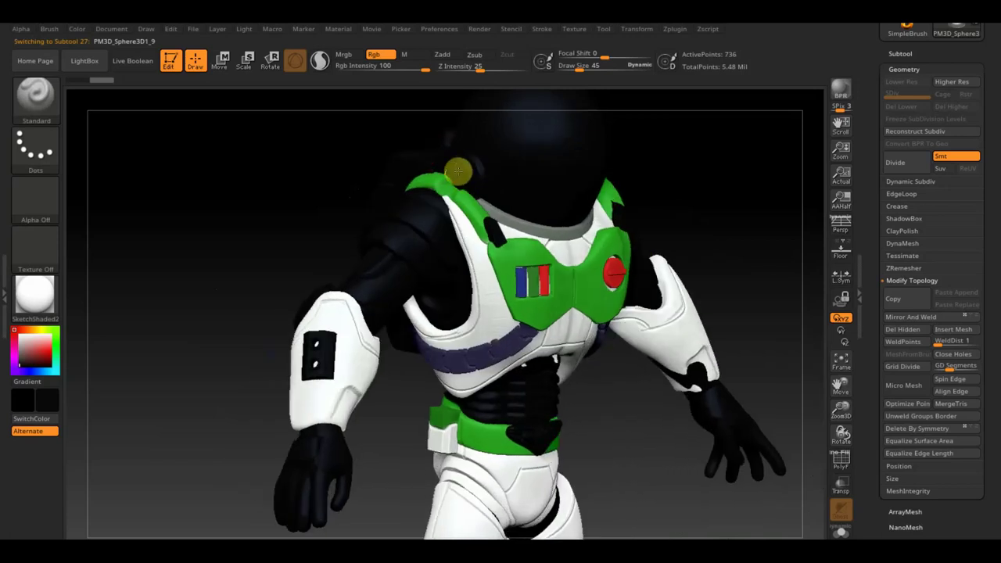
{"action": "left_click", "coordinate": [481, 181]}
{"action": "mouse_move", "coordinate": [481, 174]}
{"action": "left_mouse_down"}
{"action": "mouse_move", "coordinate": [447, 150]}
{"action": "mouse_move", "coordinate": [475, 195]}
{"action": "left_mouse_up"}
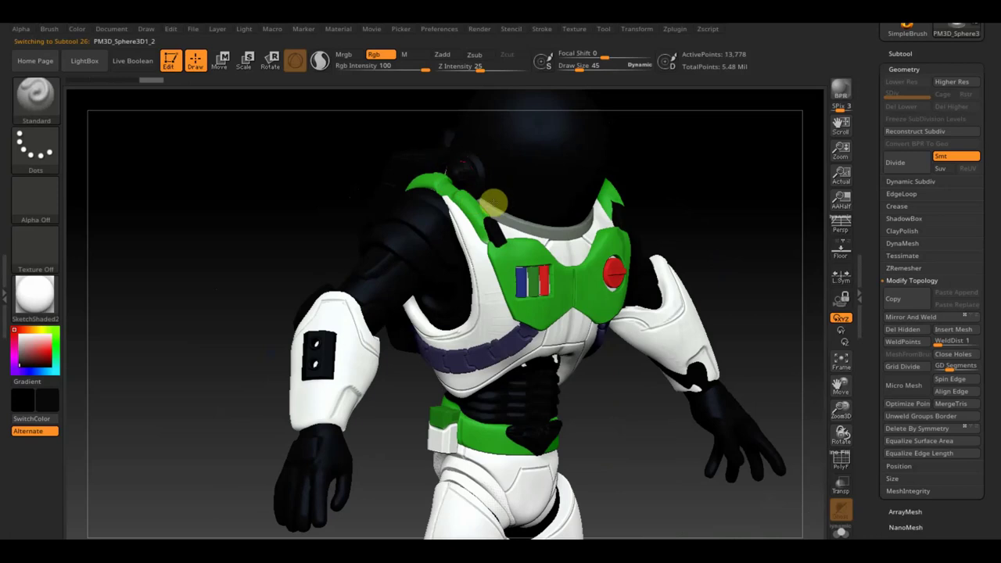
- Select the Extract2 and Extract3 shoulder subtools
{"action": "left_click", "coordinate": [424, 224], "text": "alt"}
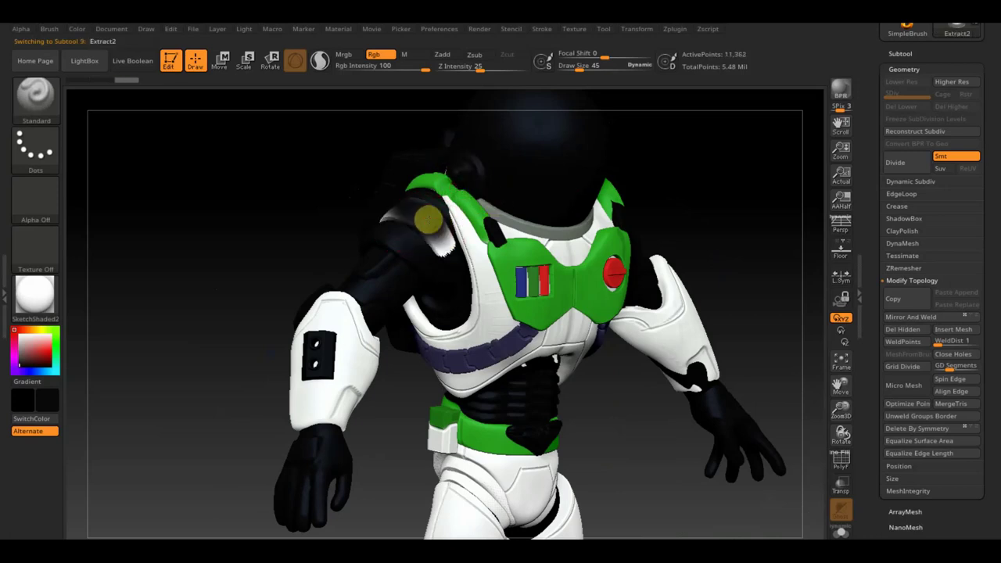
{"action": "mouse_move", "coordinate": [416, 212]}
{"action": "right_mouse_down"}
{"action": "mouse_move", "coordinate": [313, 212]}
{"action": "mouse_move", "coordinate": [458, 214]}
{"action": "mouse_move", "coordinate": [424, 212]}
{"action": "right_mouse_up"}
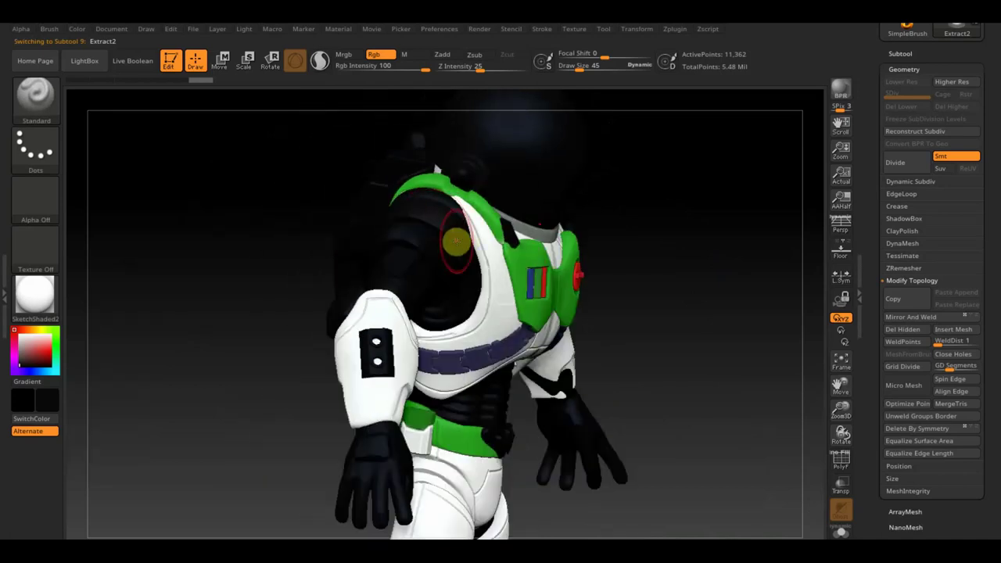
{"action": "left_click", "coordinate": [422, 241], "text": "alt"}
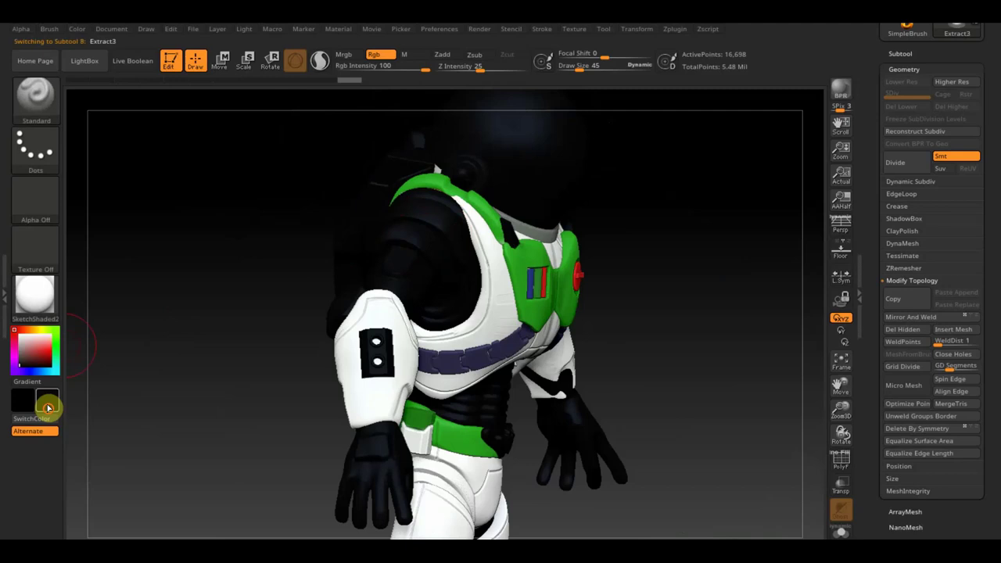
- Paint dark grey arcs onto the shoulder piece, then pick a dark red colour
{"action": "left_click_drag", "start_coordinate": [48, 406], "coordinate": [38, 458]}
{"action": "mouse_move", "coordinate": [443, 264]}
{"action": "left_mouse_down"}
{"action": "mouse_move", "coordinate": [353, 217]}
{"action": "mouse_move", "coordinate": [440, 246]}
{"action": "mouse_move", "coordinate": [440, 217]}
{"action": "mouse_move", "coordinate": [448, 265]}
{"action": "left_mouse_up"}
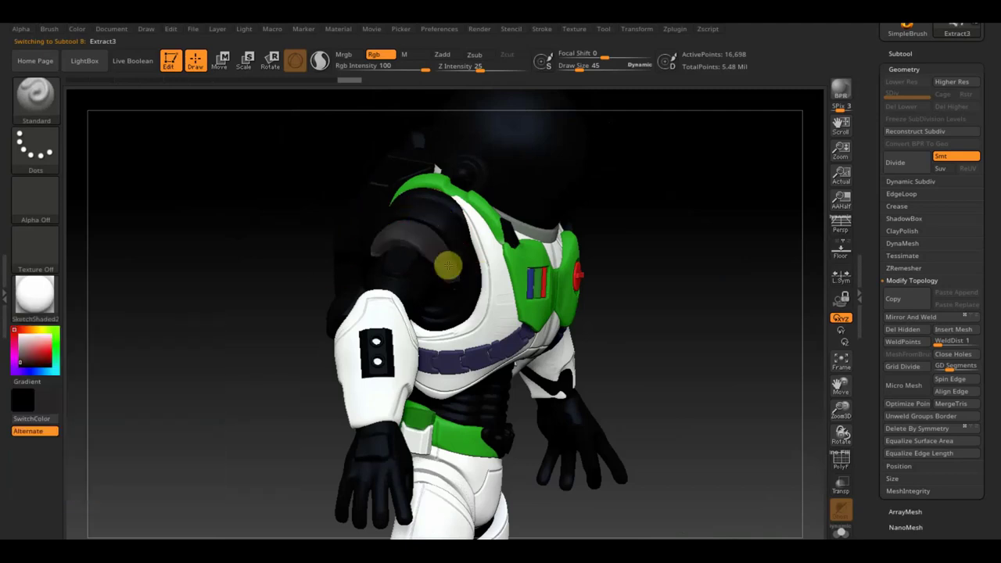
{"action": "left_click_drag", "start_coordinate": [366, 268], "coordinate": [399, 233]}
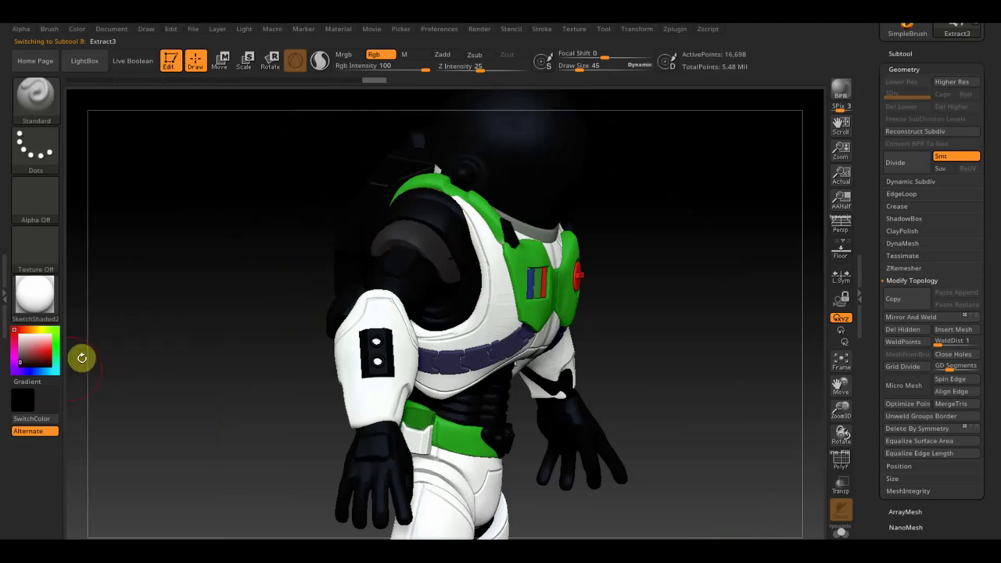
{"action": "left_click_drag", "start_coordinate": [49, 404], "coordinate": [38, 461]}
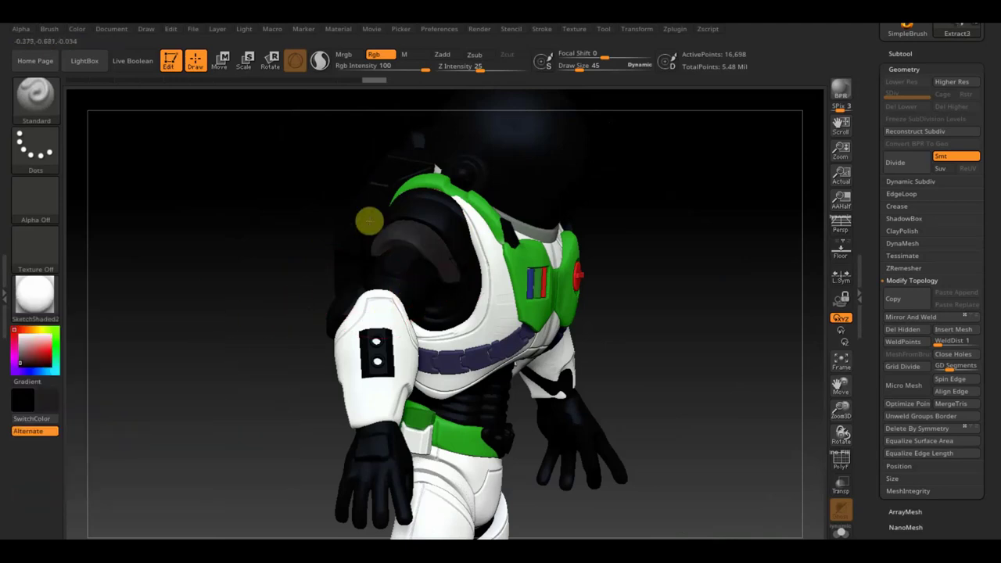
- Make the shoulder ring piece the active subtool
{"action": "left_click_drag", "start_coordinate": [274, 223], "coordinate": [351, 224]}
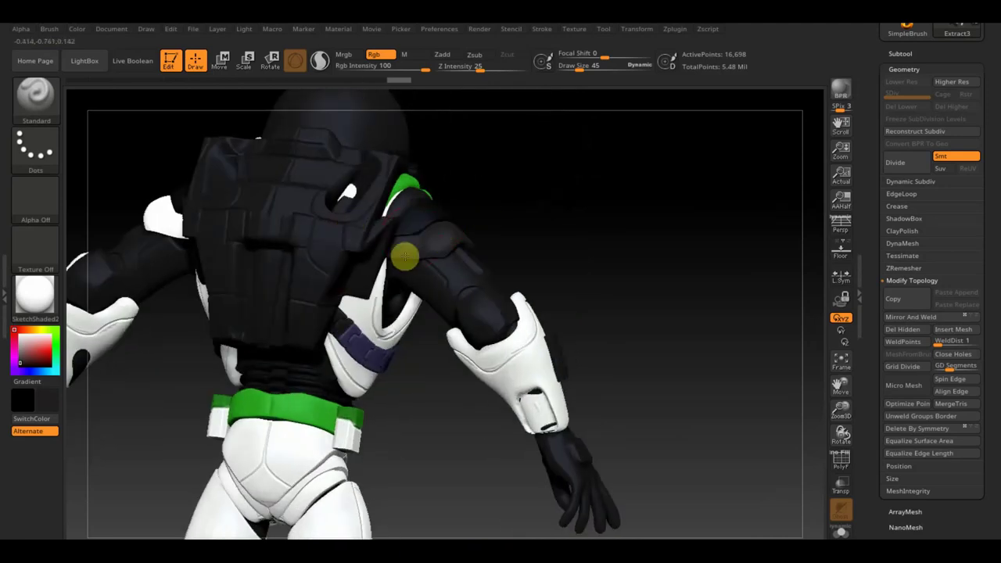
{"action": "right_click_drag", "start_coordinate": [443, 212], "coordinate": [454, 206]}
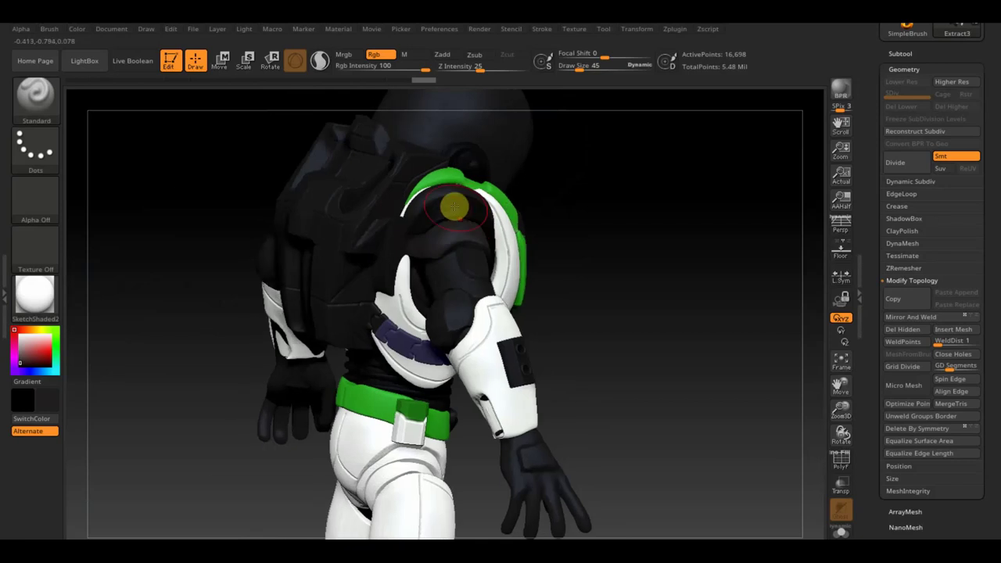
{"action": "left_click", "coordinate": [458, 190], "text": "alt"}
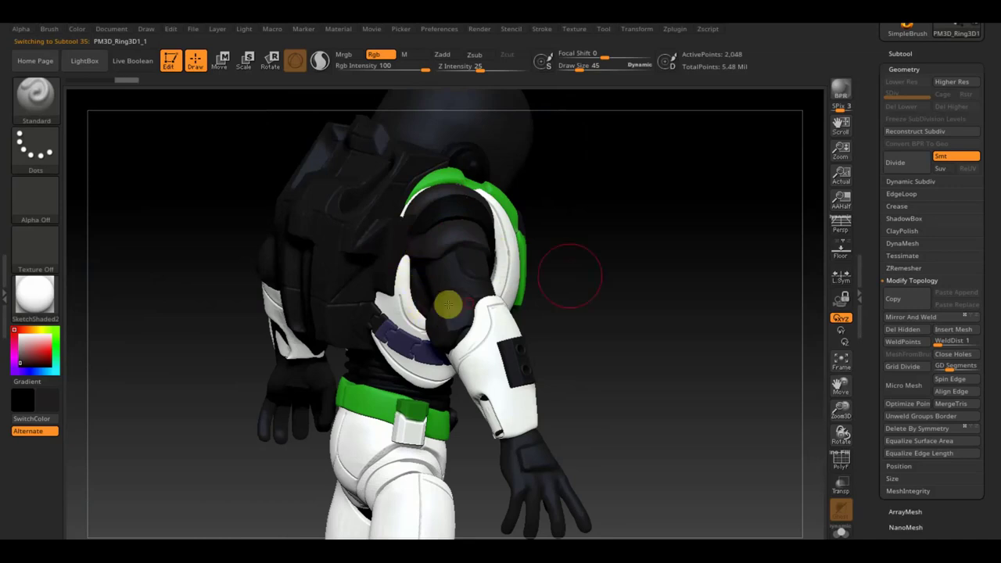
- Inspect the model from front and back, then save the project with Ctrl+S
{"action": "left_click_drag", "start_coordinate": [575, 273], "coordinate": [479, 275]}
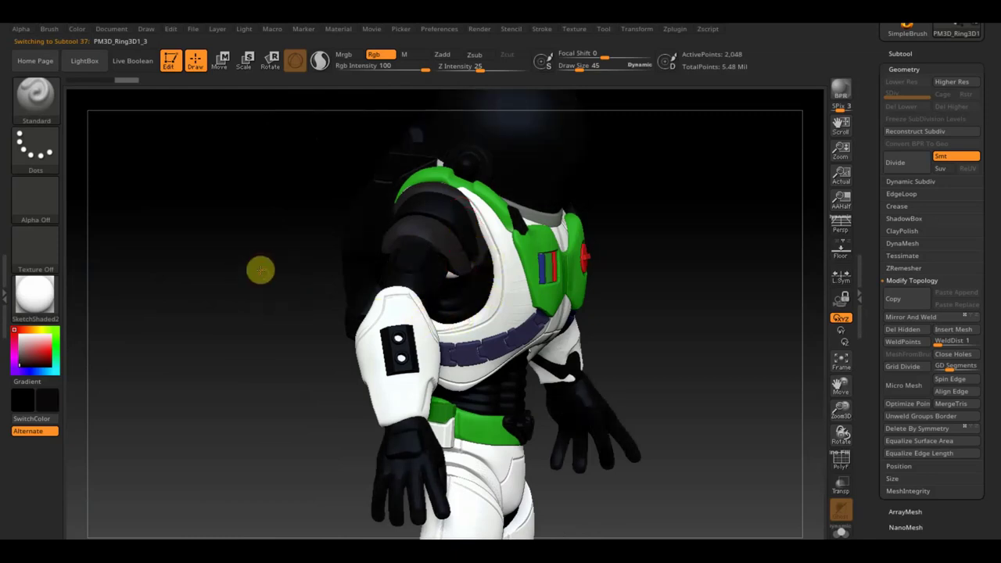
{"action": "left_click_drag", "start_coordinate": [261, 270], "coordinate": [346, 277]}
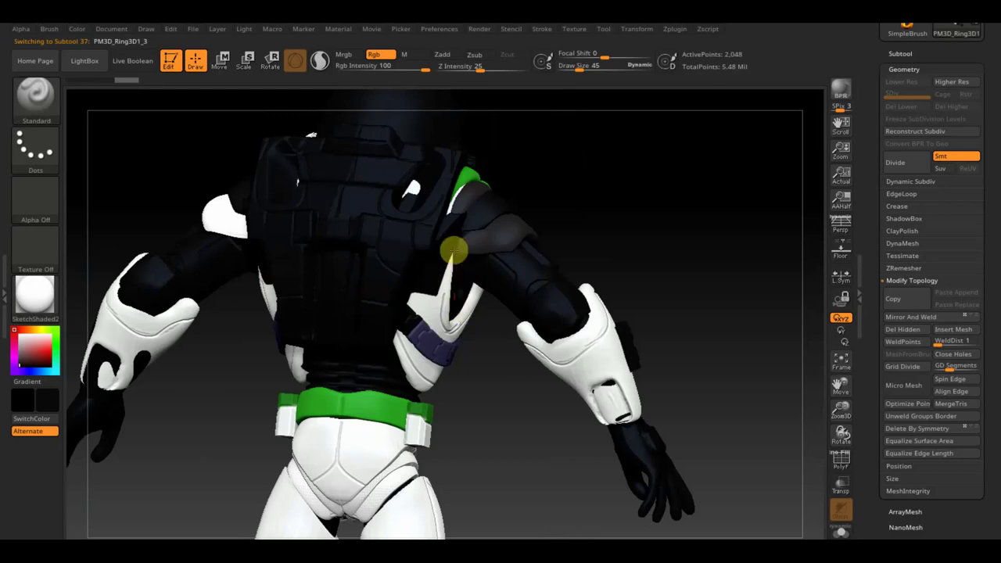
{"action": "left_click_drag", "start_coordinate": [579, 211], "coordinate": [509, 259]}
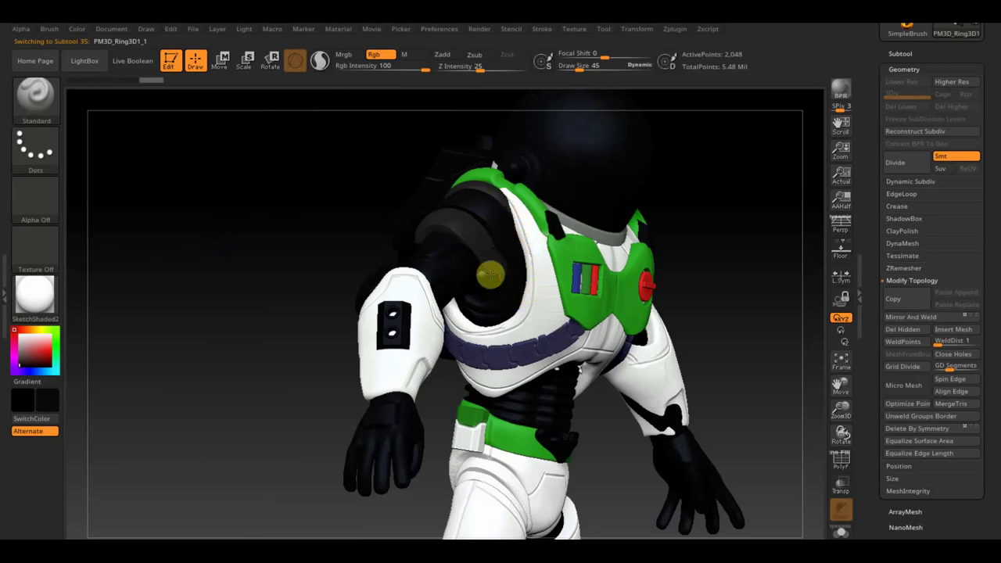
{"action": "left_click_drag", "start_coordinate": [305, 216], "coordinate": [431, 246]}
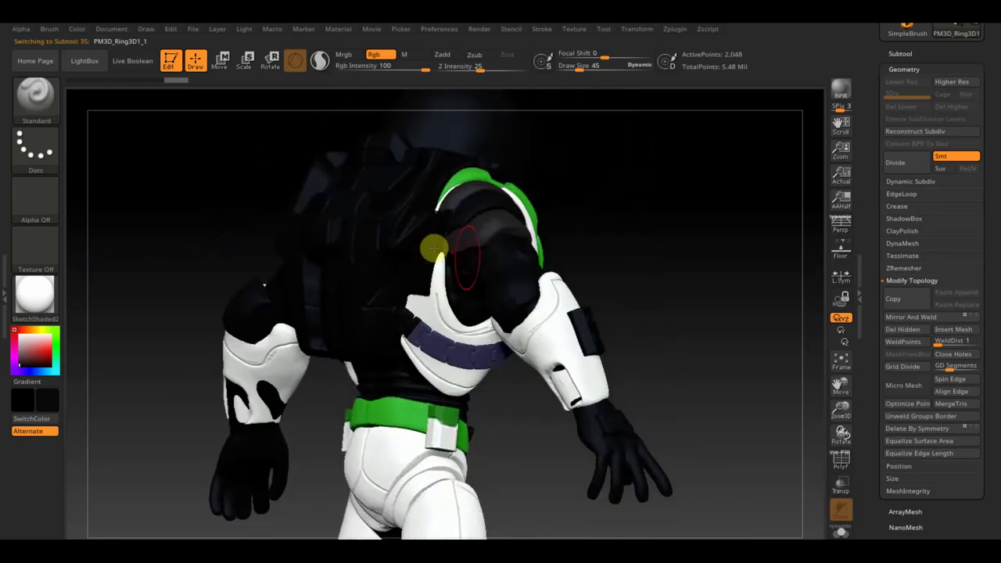
{"action": "key", "text": "ctrl+s"}
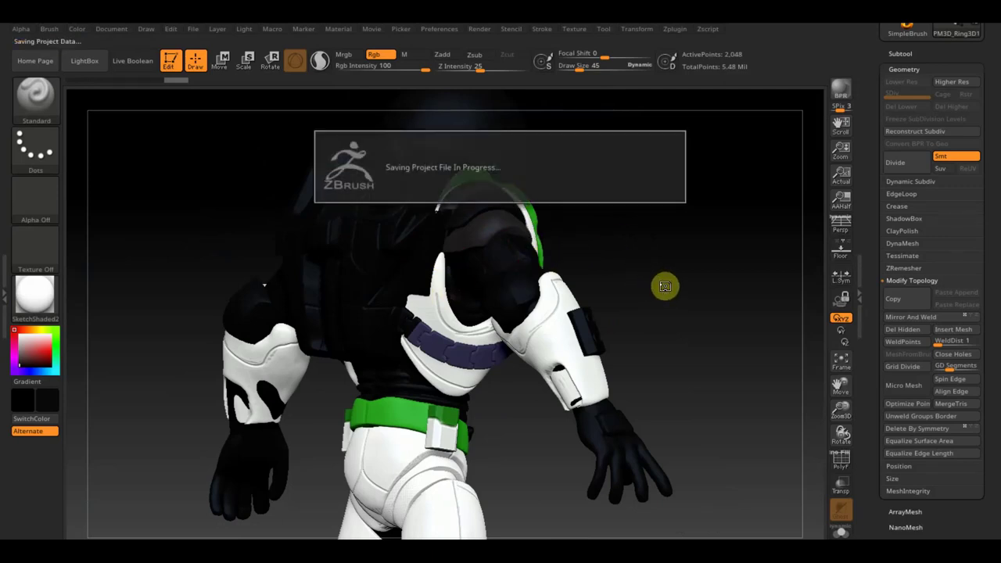
- Pick a darker green paint colour and frame the whole model in view
{"action": "mouse_move", "coordinate": [724, 265]}
{"action": "left_mouse_down"}
{"action": "mouse_move", "coordinate": [716, 261]}
{"action": "mouse_move", "coordinate": [710, 286]}
{"action": "mouse_move", "coordinate": [743, 391]}
{"action": "mouse_move", "coordinate": [639, 351]}
{"action": "mouse_move", "coordinate": [565, 373]}
{"action": "left_mouse_up"}
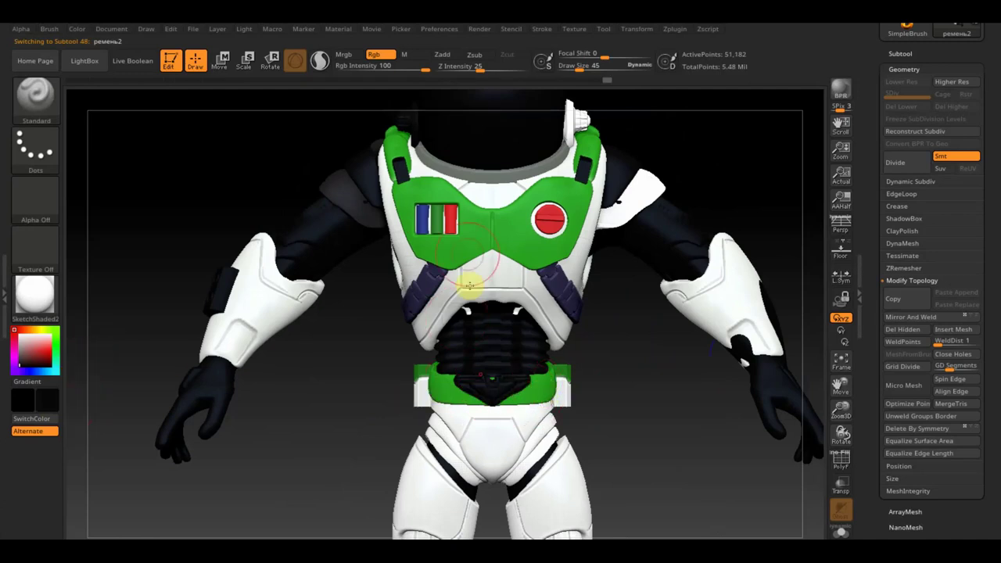
{"action": "left_click", "coordinate": [47, 402]}
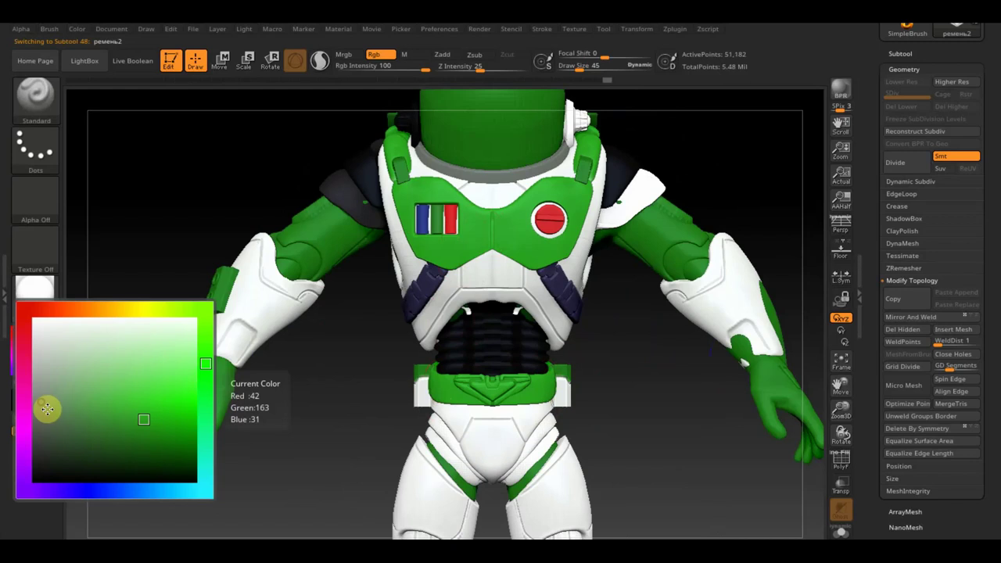
{"action": "left_click", "coordinate": [139, 440]}
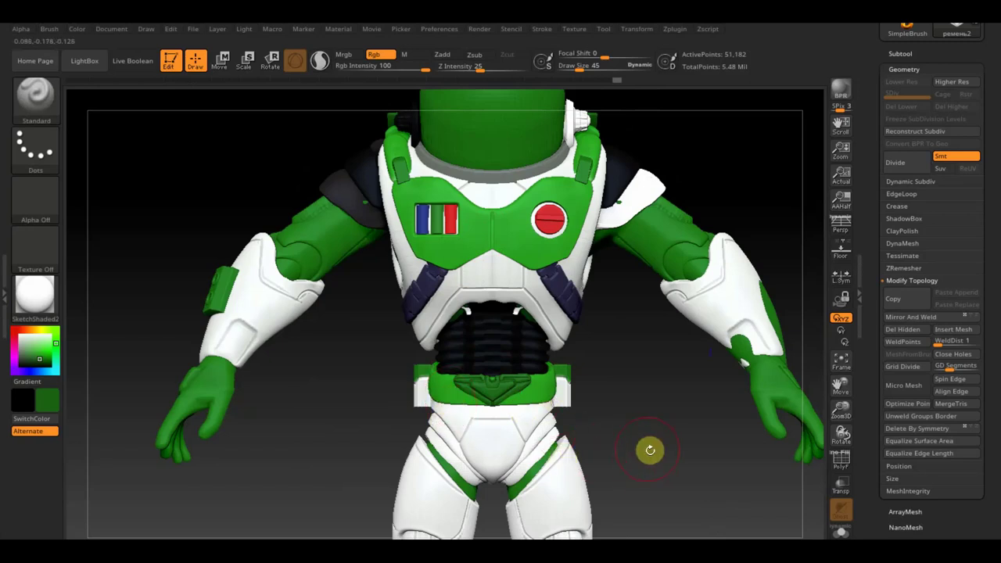
{"action": "left_click_drag", "start_coordinate": [649, 450], "coordinate": [579, 327], "text": "alt"}
{"action": "mouse_move", "coordinate": [585, 369]}
{"action": "left_mouse_down"}
{"action": "mouse_move", "coordinate": [578, 350]}
{"action": "mouse_move", "coordinate": [586, 478]}
{"action": "left_mouse_up"}
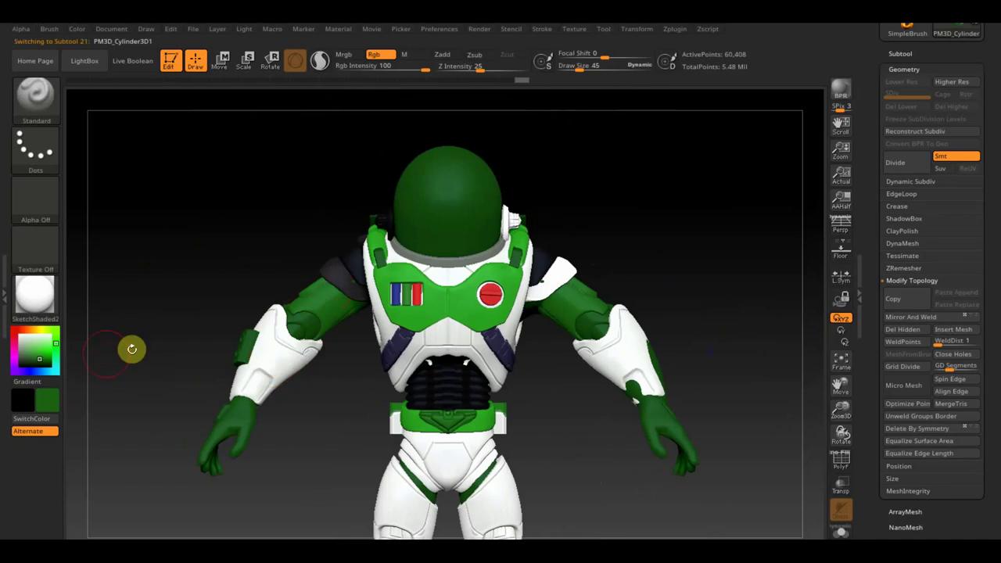
- Paint both upper arms near-white using Draw Size 124 with X symmetry
{"action": "left_click", "coordinate": [47, 401]}
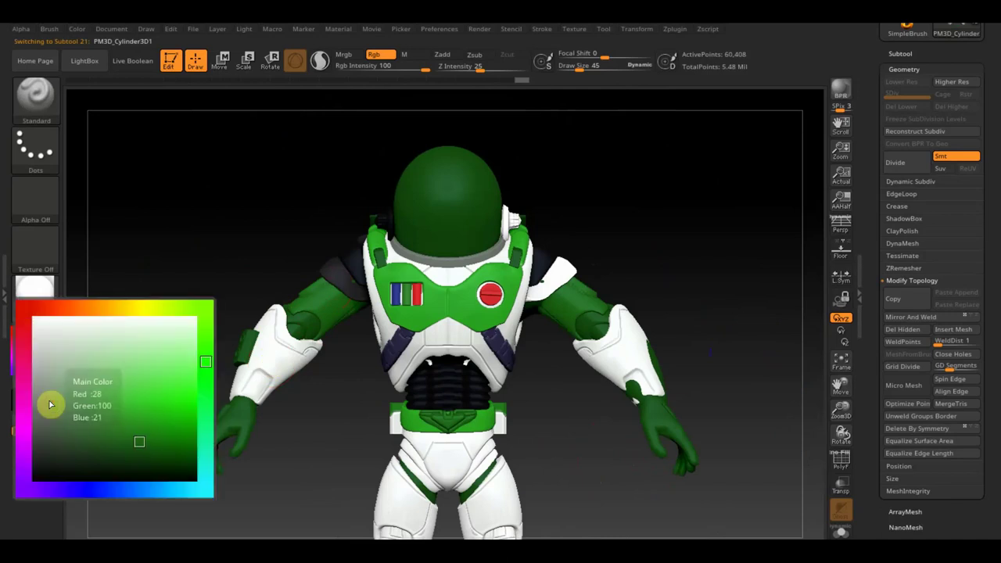
{"action": "left_click", "coordinate": [36, 339]}
{"action": "left_click_drag", "start_coordinate": [576, 67], "coordinate": [592, 68]}
{"action": "left_click_drag", "start_coordinate": [335, 274], "coordinate": [314, 295]}
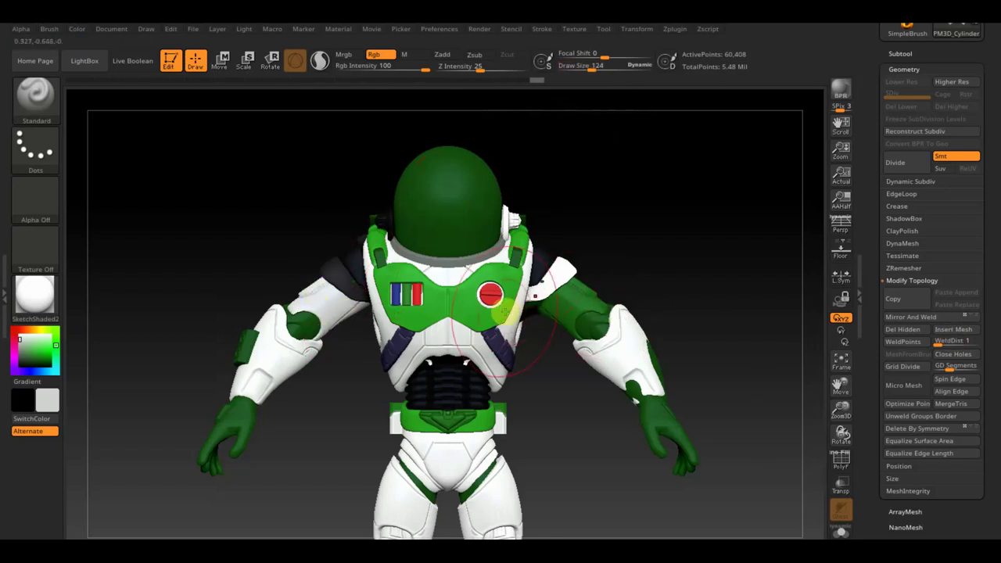
{"action": "left_click_drag", "start_coordinate": [334, 289], "coordinate": [340, 279]}
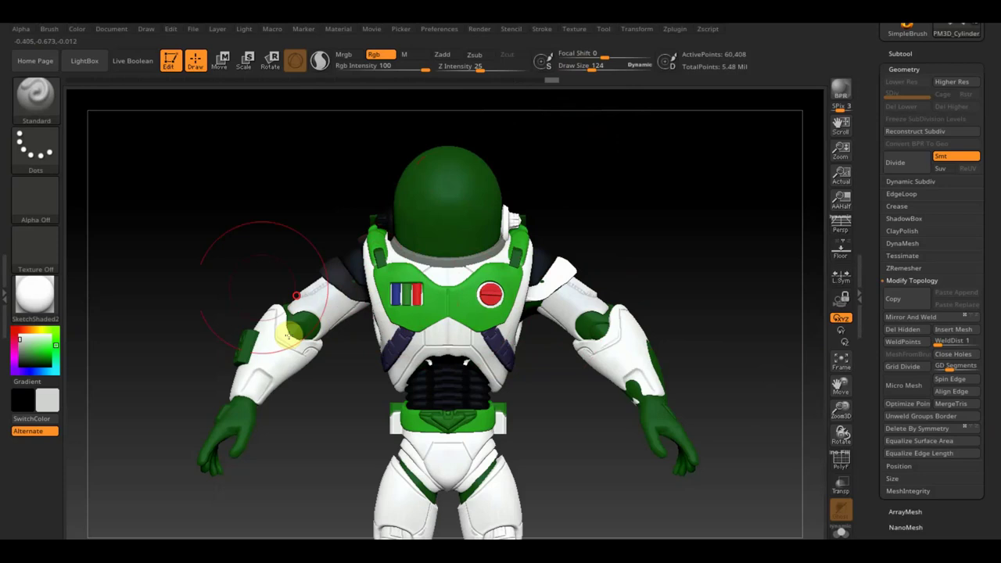
{"action": "left_click_drag", "start_coordinate": [223, 268], "coordinate": [314, 294]}
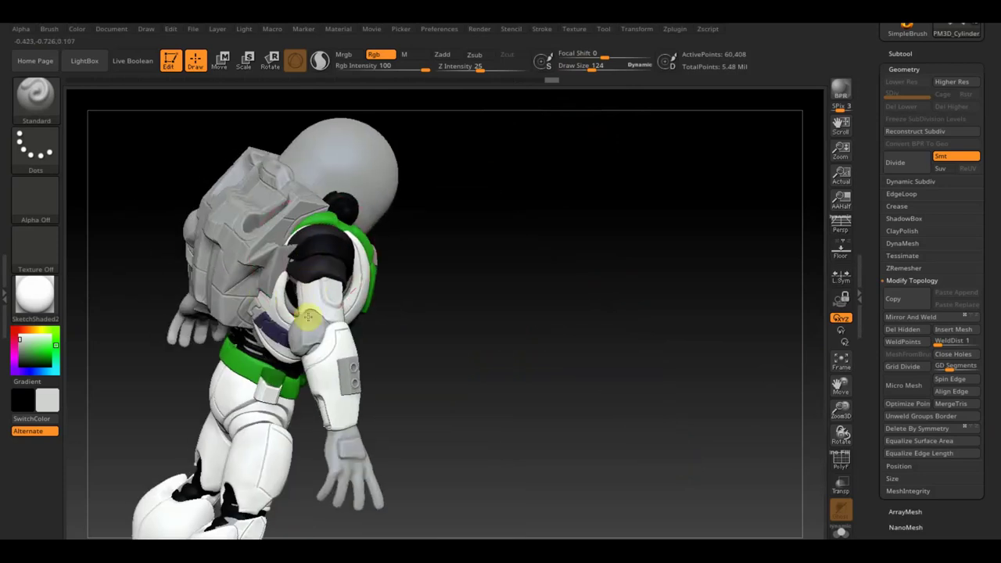
{"action": "mouse_move", "coordinate": [388, 292]}
{"action": "left_mouse_down"}
{"action": "mouse_move", "coordinate": [485, 306]}
{"action": "mouse_move", "coordinate": [391, 328]}
{"action": "left_mouse_up"}
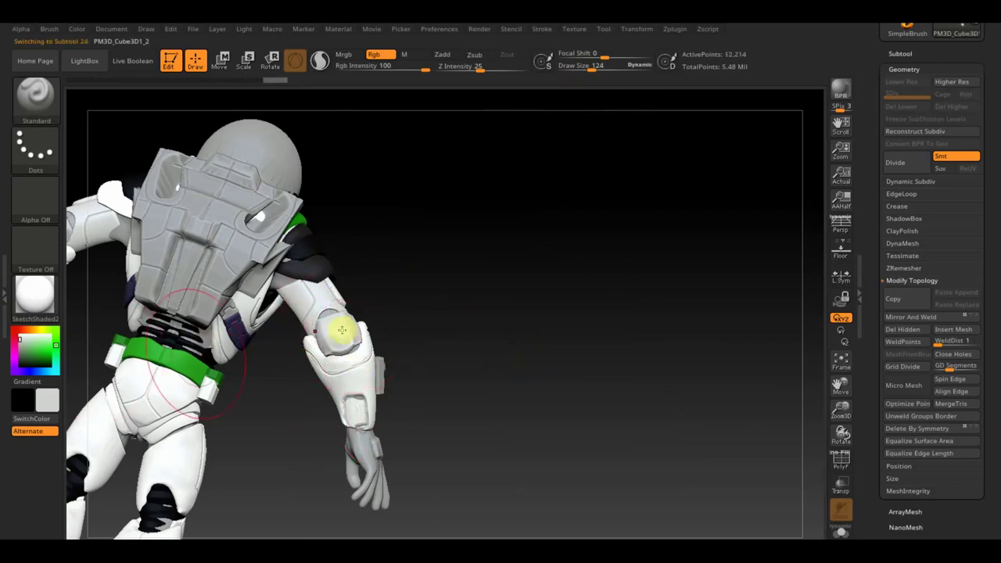
- Choose a near-white paint colour and turn the model to a straight back view
{"action": "left_click", "coordinate": [49, 399]}
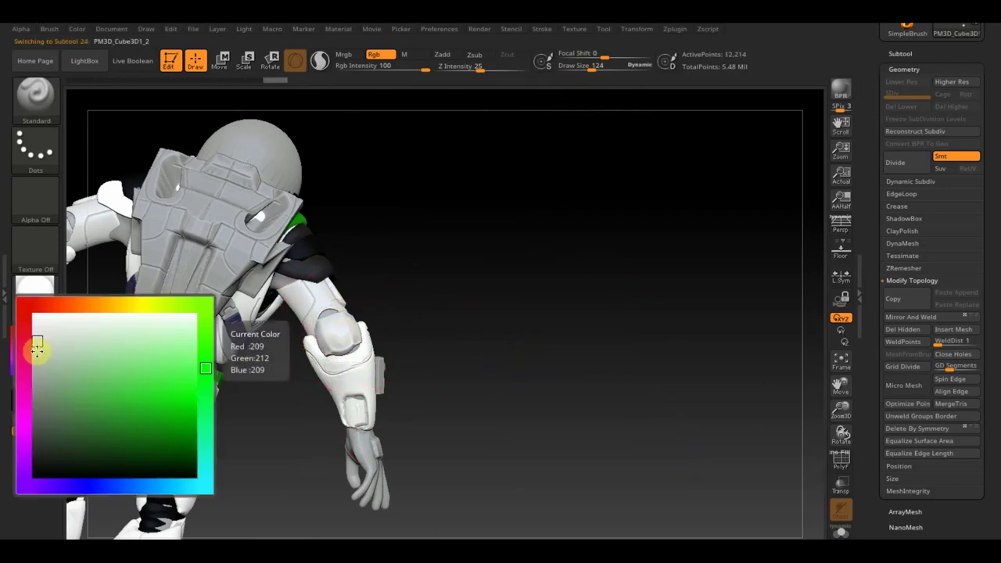
{"action": "left_click_drag", "start_coordinate": [55, 369], "coordinate": [36, 346]}
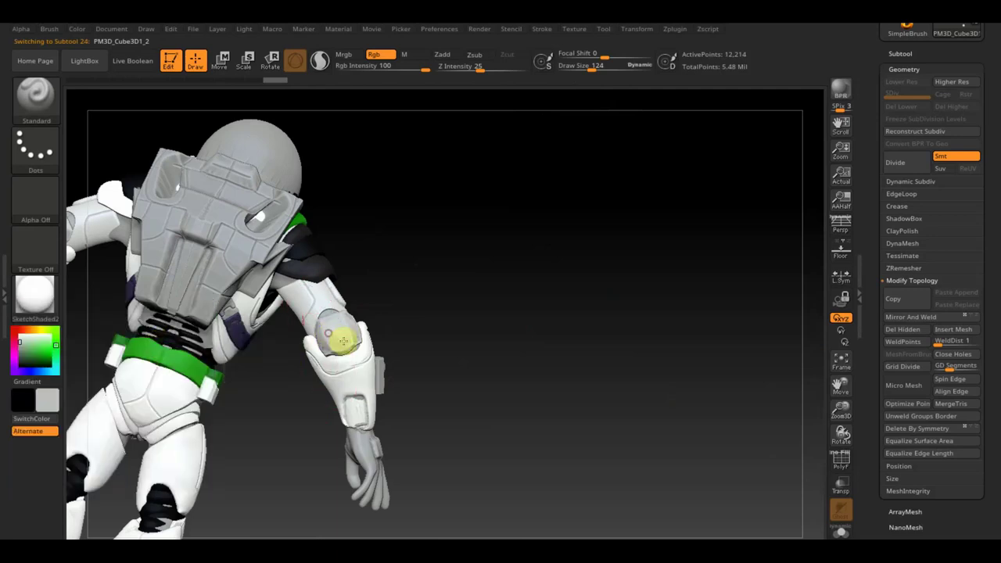
{"action": "left_click_drag", "start_coordinate": [460, 313], "coordinate": [399, 322]}
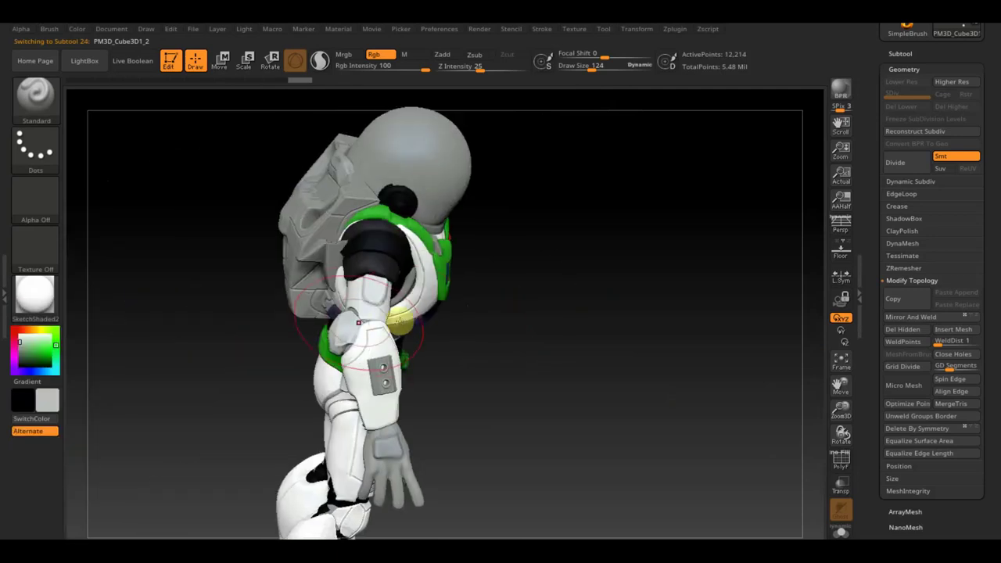
{"action": "left_click_drag", "start_coordinate": [546, 289], "coordinate": [621, 286]}
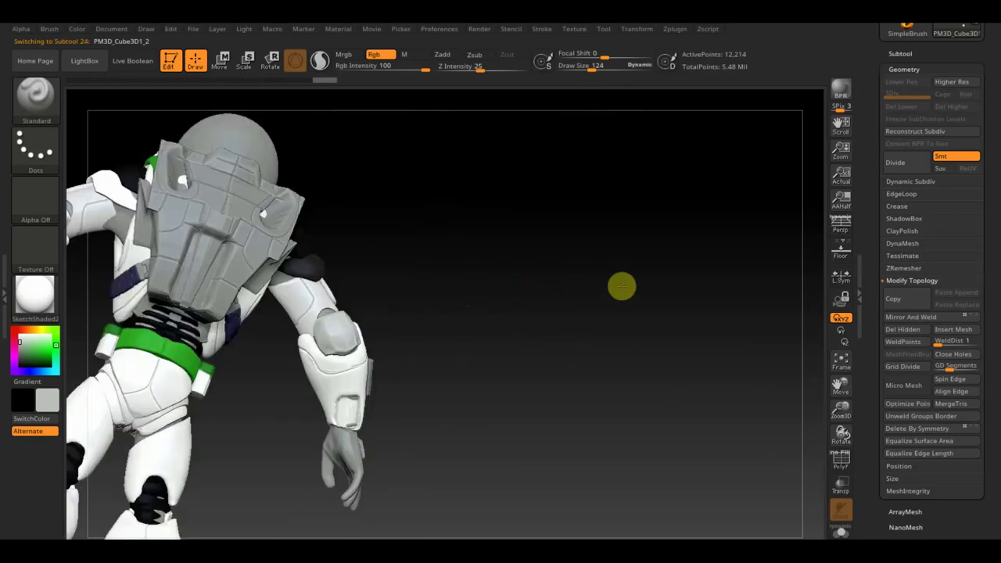
{"action": "left_click_drag", "start_coordinate": [431, 304], "coordinate": [571, 344]}
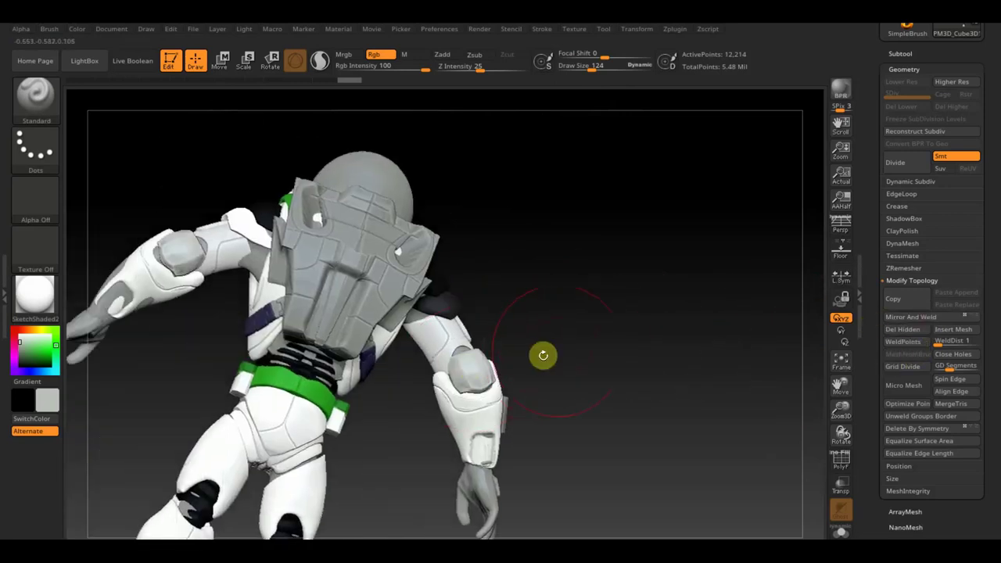
{"action": "left_click_drag", "start_coordinate": [563, 323], "coordinate": [552, 319]}
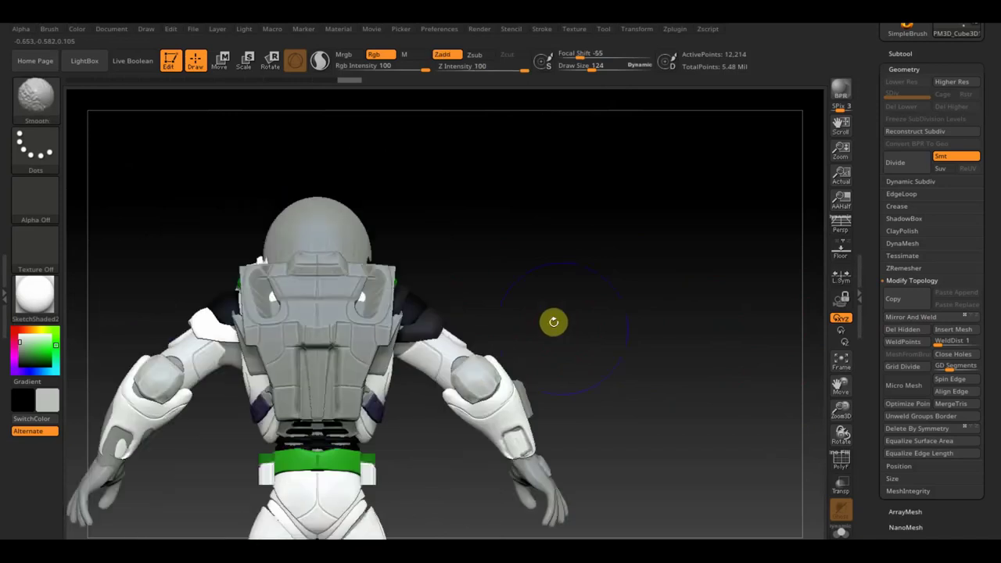
- Make the backpack the active subtool, enlarge Draw Size, and orbit around the torso's back
{"action": "left_click", "coordinate": [341, 330], "text": "alt"}
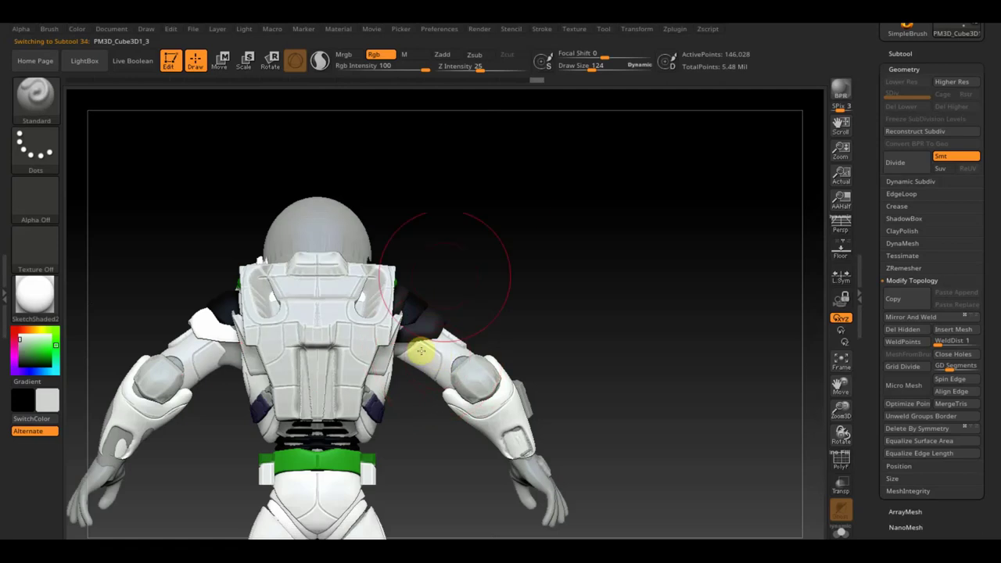
{"action": "left_click_drag", "start_coordinate": [585, 65], "coordinate": [603, 66]}
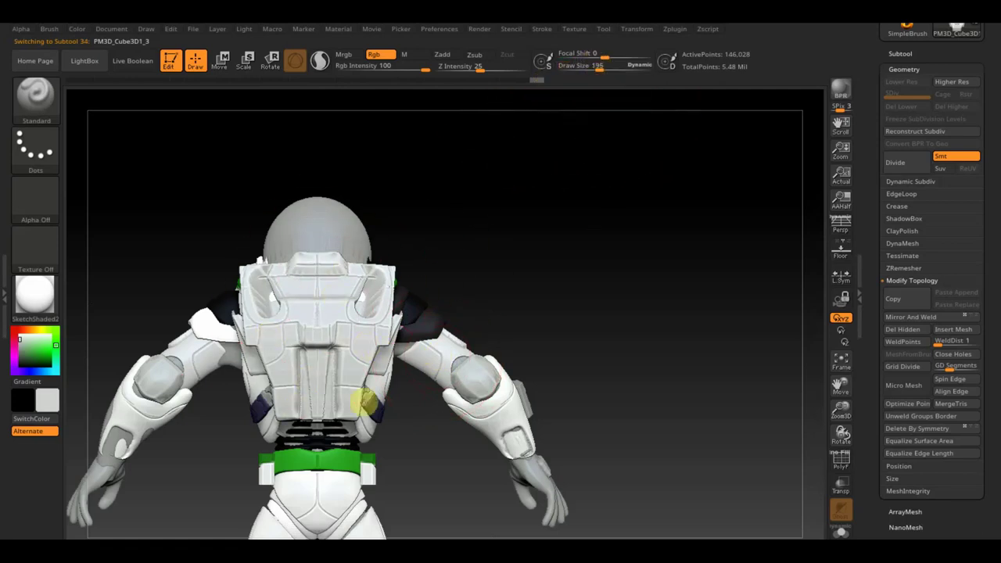
{"action": "mouse_move", "coordinate": [458, 296]}
{"action": "left_mouse_down"}
{"action": "mouse_move", "coordinate": [395, 302]}
{"action": "mouse_move", "coordinate": [335, 371]}
{"action": "left_mouse_up"}
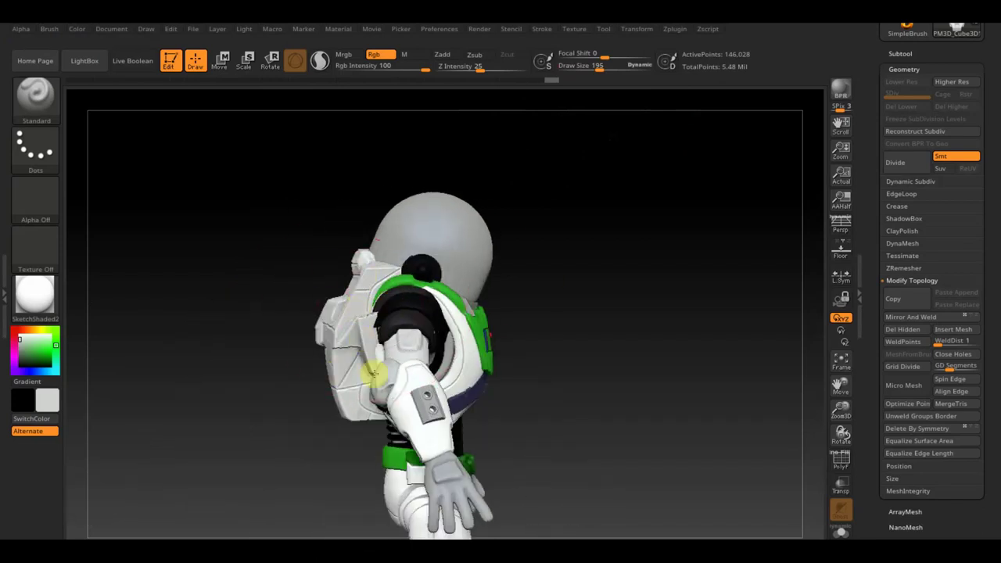
{"action": "mouse_move", "coordinate": [328, 368]}
{"action": "right_mouse_down"}
{"action": "mouse_move", "coordinate": [313, 383]}
{"action": "mouse_move", "coordinate": [335, 374]}
{"action": "right_mouse_up"}
{"action": "mouse_move", "coordinate": [346, 318]}
{"action": "right_mouse_down"}
{"action": "mouse_move", "coordinate": [487, 326]}
{"action": "mouse_move", "coordinate": [206, 328]}
{"action": "mouse_move", "coordinate": [263, 312]}
{"action": "right_mouse_up"}
{"action": "mouse_move", "coordinate": [353, 326]}
{"action": "right_mouse_down"}
{"action": "mouse_move", "coordinate": [474, 318]}
{"action": "mouse_move", "coordinate": [560, 244]}
{"action": "right_mouse_up"}
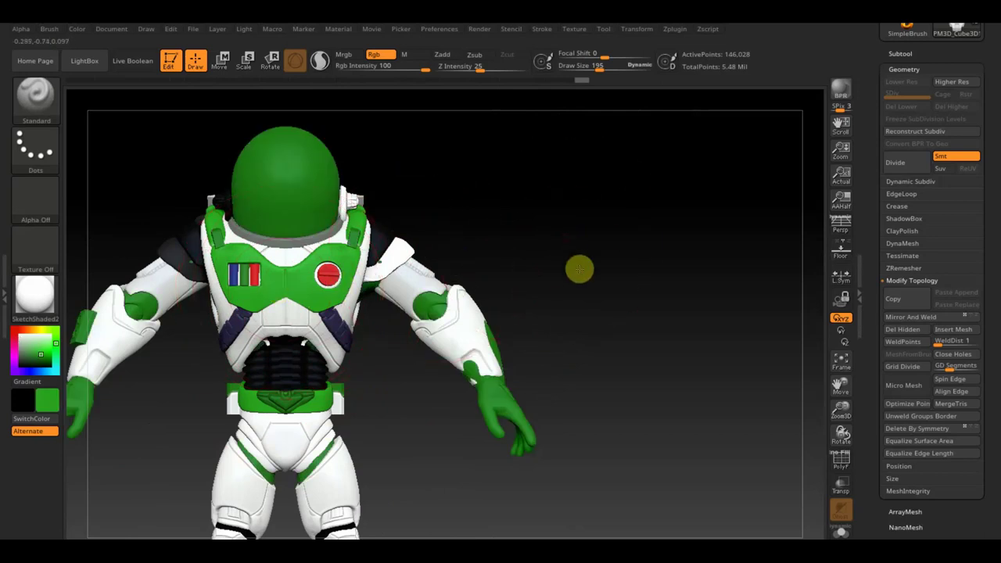
- Centre the model, shrink the brush to 124, and toggle the chest-plate subtool's visibility
{"action": "right_click_drag", "start_coordinate": [579, 268], "coordinate": [595, 302], "text": "ctrl"}
{"action": "left_click_drag", "start_coordinate": [595, 303], "coordinate": [900, 174], "text": "alt"}
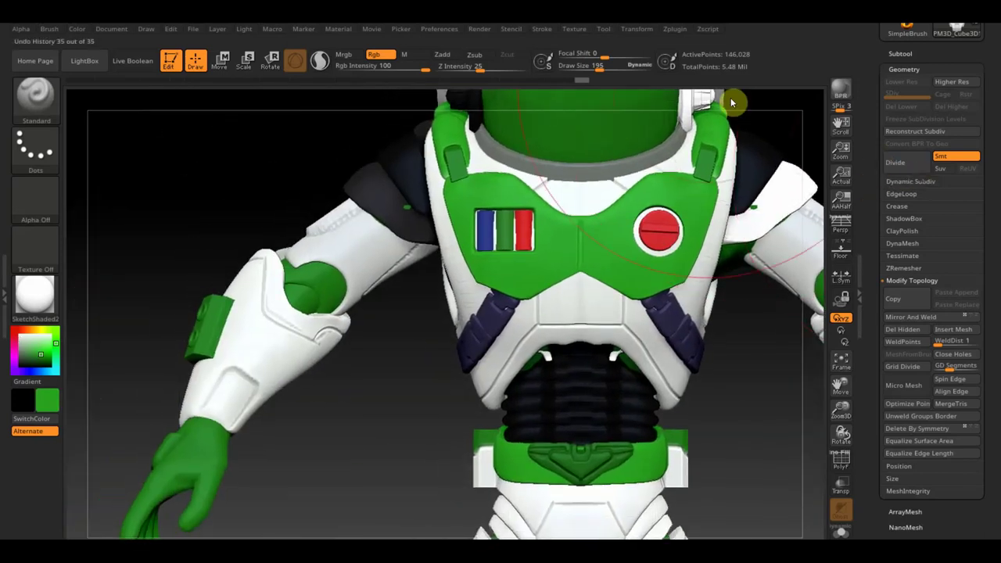
{"action": "left_click_drag", "start_coordinate": [607, 67], "coordinate": [592, 66]}
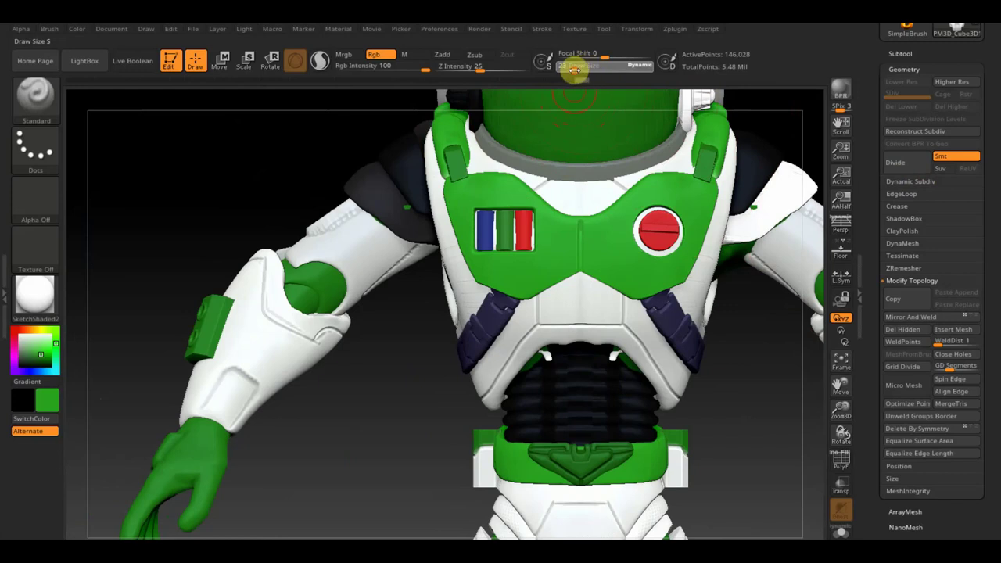
{"action": "left_click", "coordinate": [901, 53]}
{"action": "left_click", "coordinate": [974, 202]}
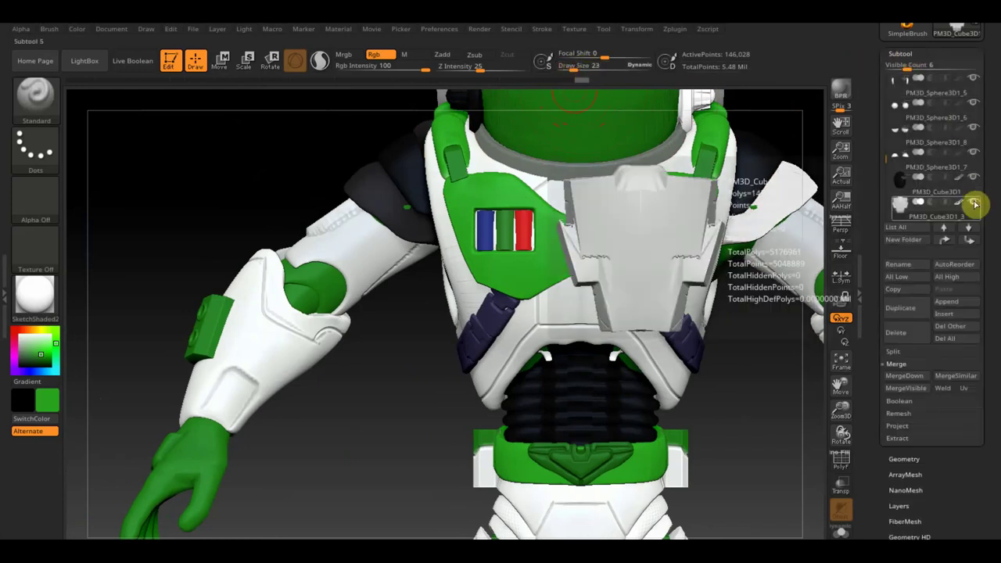
{"action": "left_click", "coordinate": [974, 204]}
{"action": "key", "text": "n"}
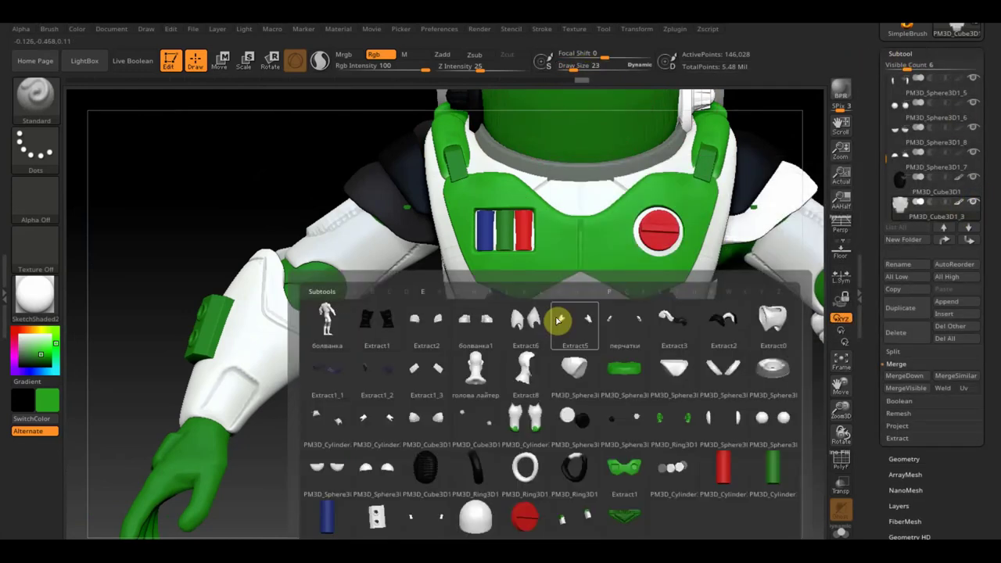
- Make Extract5 the active subtool and rotate the suit to see the arm from below
{"action": "left_click", "coordinate": [477, 516]}
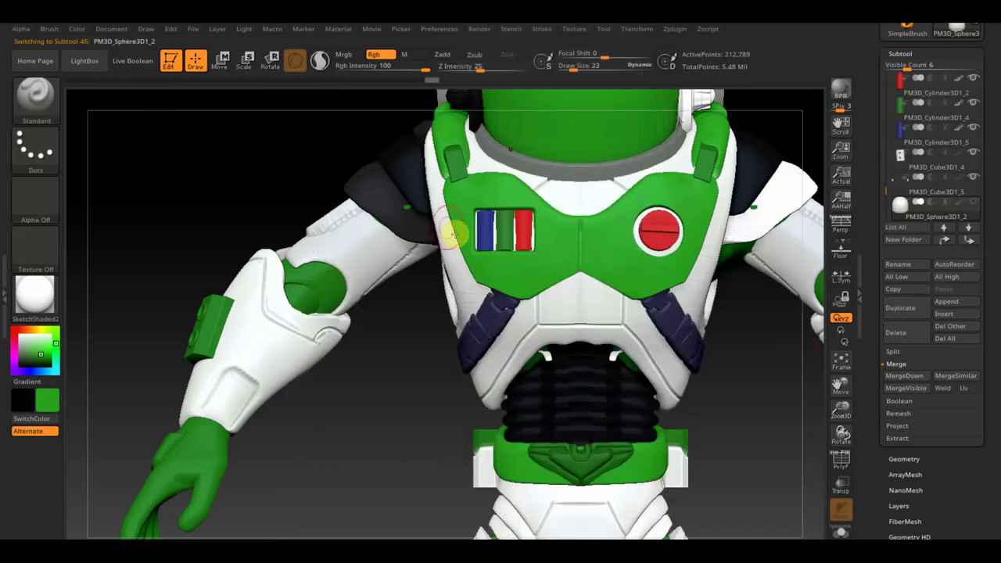
{"action": "left_click", "coordinate": [293, 335], "text": "alt"}
{"action": "left_click_drag", "start_coordinate": [353, 405], "coordinate": [364, 529], "text": "alt"}
{"action": "mouse_move", "coordinate": [233, 288]}
{"action": "left_mouse_down"}
{"action": "mouse_move", "coordinate": [207, 237]}
{"action": "mouse_move", "coordinate": [277, 231]}
{"action": "left_mouse_up"}
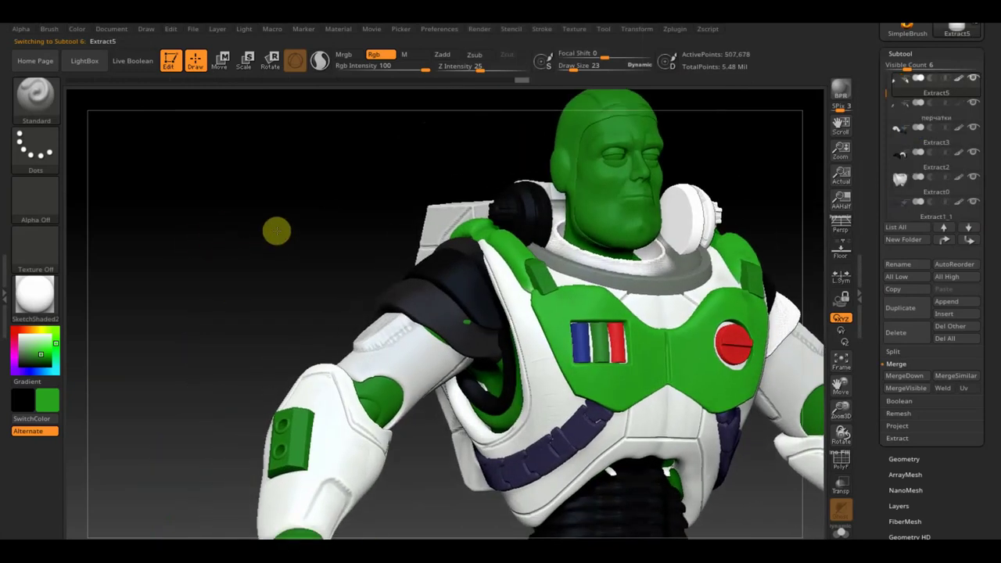
{"action": "mouse_move", "coordinate": [435, 146]}
{"action": "left_mouse_down"}
{"action": "mouse_move", "coordinate": [371, 190]}
{"action": "mouse_move", "coordinate": [594, 88]}
{"action": "mouse_move", "coordinate": [562, 68]}
{"action": "left_mouse_up"}
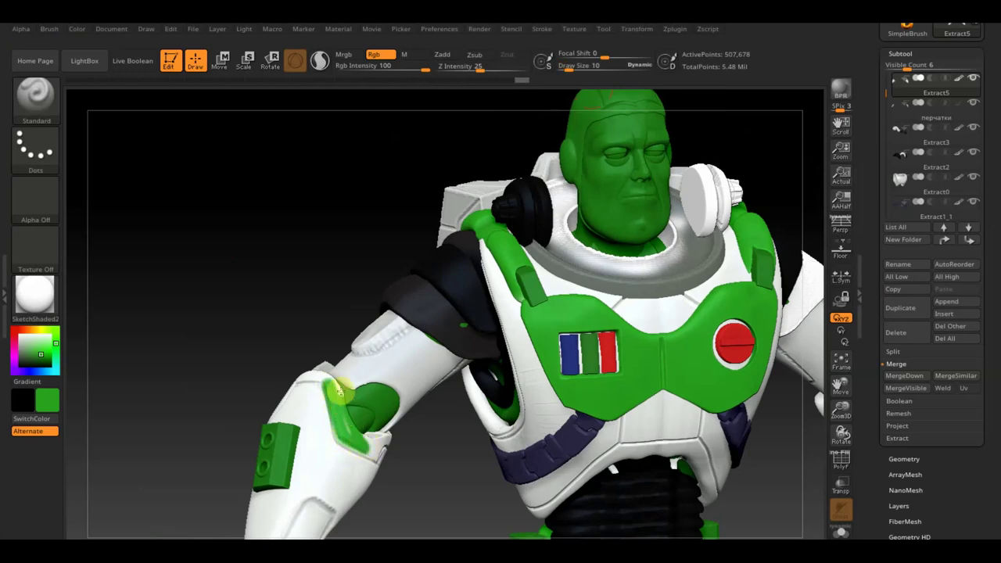
{"action": "mouse_move", "coordinate": [453, 485]}
{"action": "left_mouse_down"}
{"action": "mouse_move", "coordinate": [438, 330]}
{"action": "mouse_move", "coordinate": [429, 376]}
{"action": "mouse_move", "coordinate": [438, 502]}
{"action": "mouse_move", "coordinate": [415, 251]}
{"action": "mouse_move", "coordinate": [394, 255]}
{"action": "left_mouse_up"}
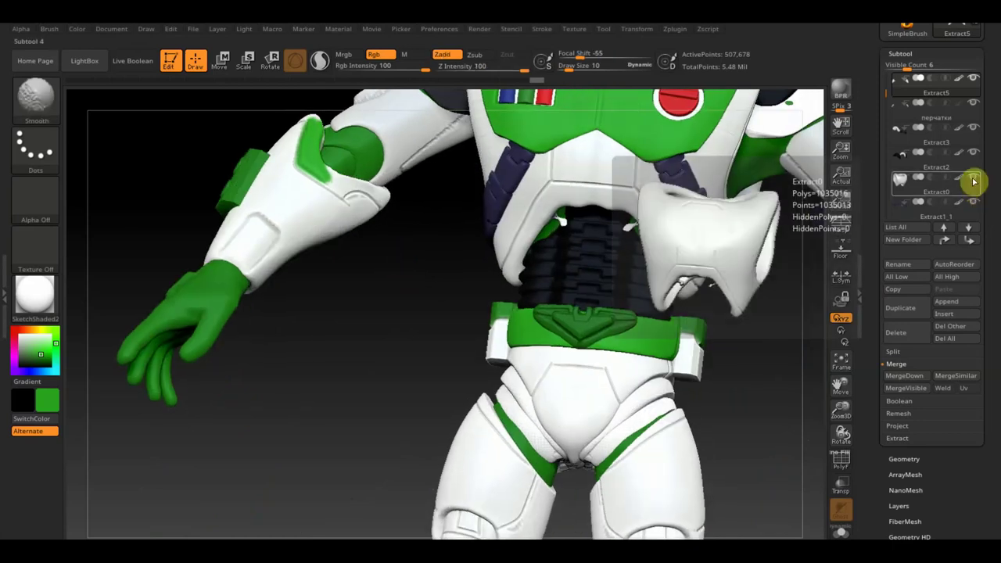
- Solo the Extract5 piece and paint green along its ridge and ridge tip
{"action": "left_click", "coordinate": [973, 78], "text": "shift"}
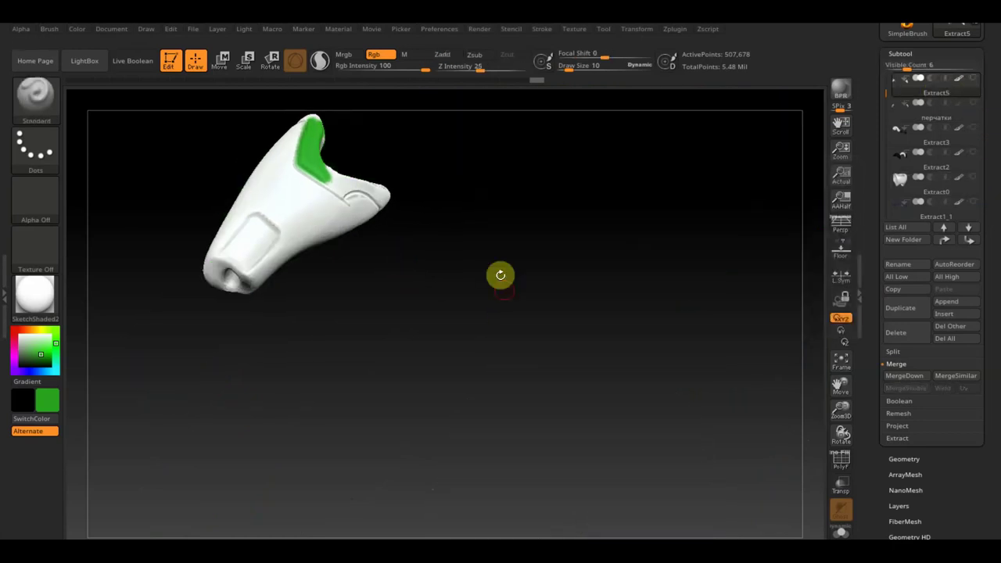
{"action": "left_click_drag", "start_coordinate": [552, 273], "coordinate": [599, 375], "text": "alt"}
{"action": "left_click_drag", "start_coordinate": [350, 280], "coordinate": [289, 219]}
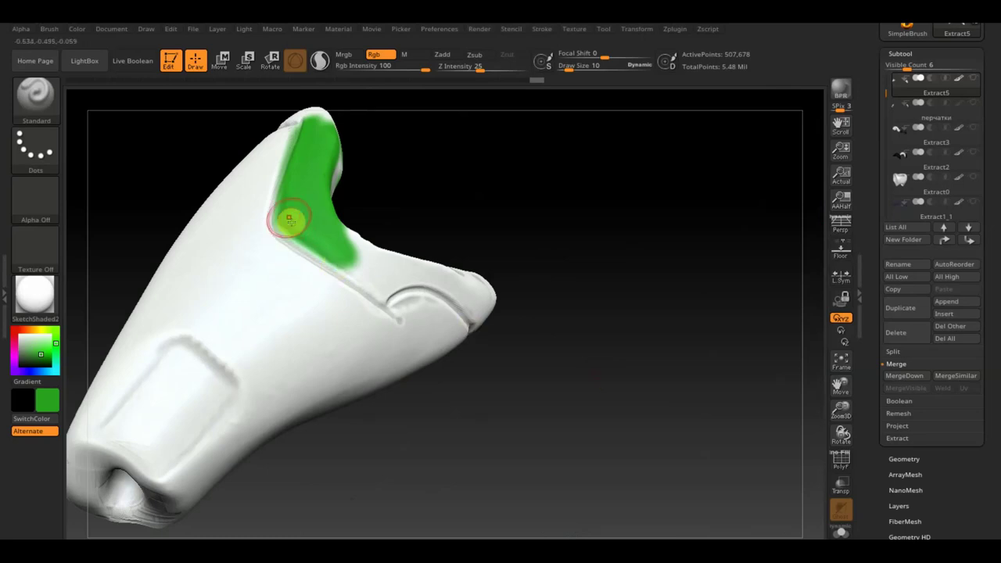
{"action": "mouse_move", "coordinate": [328, 244]}
{"action": "left_mouse_down"}
{"action": "mouse_move", "coordinate": [385, 287]}
{"action": "mouse_move", "coordinate": [458, 275]}
{"action": "left_mouse_up"}
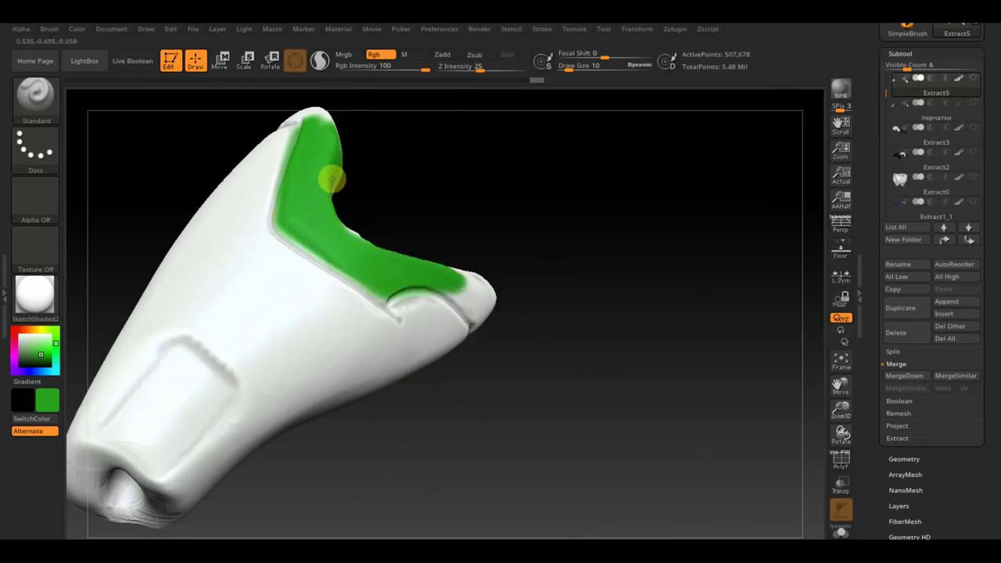
{"action": "left_click_drag", "start_coordinate": [435, 268], "coordinate": [492, 313]}
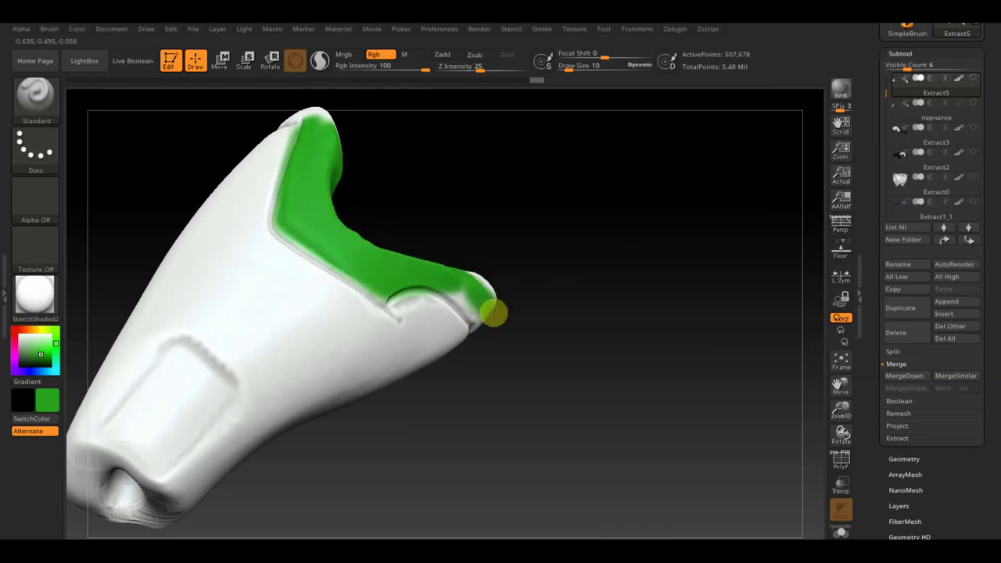
- Paint green along the inner top ridge and across the lower front rim
{"action": "mouse_move", "coordinate": [509, 288]}
{"action": "left_mouse_down"}
{"action": "mouse_move", "coordinate": [542, 300]}
{"action": "mouse_move", "coordinate": [536, 283]}
{"action": "mouse_move", "coordinate": [335, 230]}
{"action": "mouse_move", "coordinate": [418, 148]}
{"action": "mouse_move", "coordinate": [429, 122]}
{"action": "mouse_move", "coordinate": [472, 147]}
{"action": "mouse_move", "coordinate": [499, 205]}
{"action": "left_mouse_up"}
{"action": "mouse_move", "coordinate": [430, 153]}
{"action": "left_mouse_down"}
{"action": "mouse_move", "coordinate": [399, 161]}
{"action": "mouse_move", "coordinate": [453, 174]}
{"action": "mouse_move", "coordinate": [485, 217]}
{"action": "mouse_move", "coordinate": [489, 283]}
{"action": "mouse_move", "coordinate": [563, 273]}
{"action": "mouse_move", "coordinate": [507, 283]}
{"action": "left_mouse_up"}
{"action": "mouse_move", "coordinate": [347, 234]}
{"action": "left_mouse_down"}
{"action": "mouse_move", "coordinate": [352, 273]}
{"action": "mouse_move", "coordinate": [352, 239]}
{"action": "mouse_move", "coordinate": [335, 243]}
{"action": "mouse_move", "coordinate": [351, 277]}
{"action": "mouse_move", "coordinate": [398, 292]}
{"action": "mouse_move", "coordinate": [370, 268]}
{"action": "mouse_move", "coordinate": [426, 322]}
{"action": "mouse_move", "coordinate": [418, 313]}
{"action": "mouse_move", "coordinate": [491, 314]}
{"action": "mouse_move", "coordinate": [447, 335]}
{"action": "mouse_move", "coordinate": [543, 279]}
{"action": "mouse_move", "coordinate": [538, 331]}
{"action": "mouse_move", "coordinate": [457, 345]}
{"action": "mouse_move", "coordinate": [388, 313]}
{"action": "mouse_move", "coordinate": [409, 354]}
{"action": "left_mouse_up"}
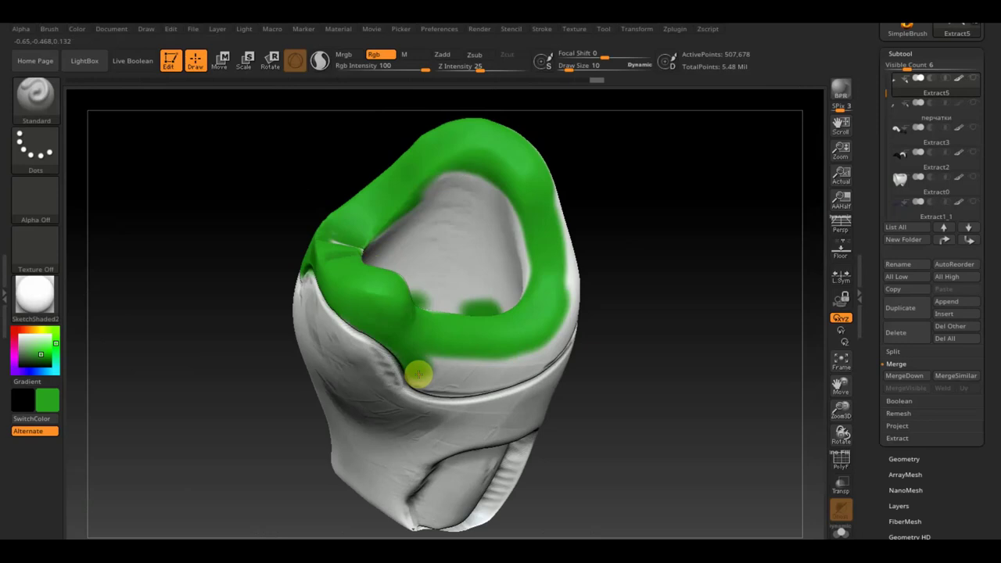
{"action": "mouse_move", "coordinate": [435, 384]}
{"action": "left_mouse_down"}
{"action": "mouse_move", "coordinate": [523, 370]}
{"action": "mouse_move", "coordinate": [465, 378]}
{"action": "mouse_move", "coordinate": [446, 357]}
{"action": "left_mouse_up"}
- Extend the green over the remaining white inner rim edge
{"action": "left_click_drag", "start_coordinate": [637, 254], "coordinate": [615, 249]}
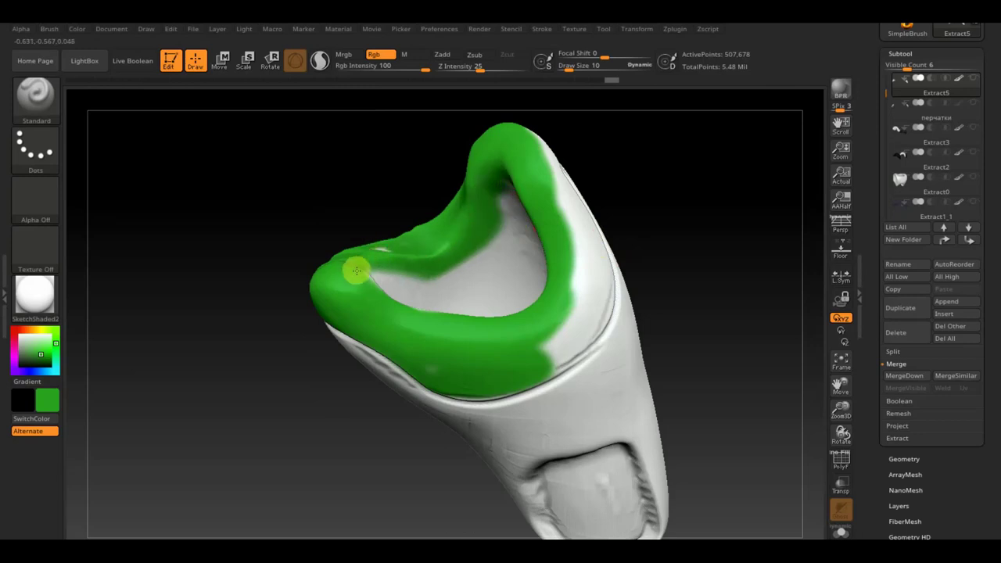
{"action": "left_click_drag", "start_coordinate": [643, 183], "coordinate": [633, 235]}
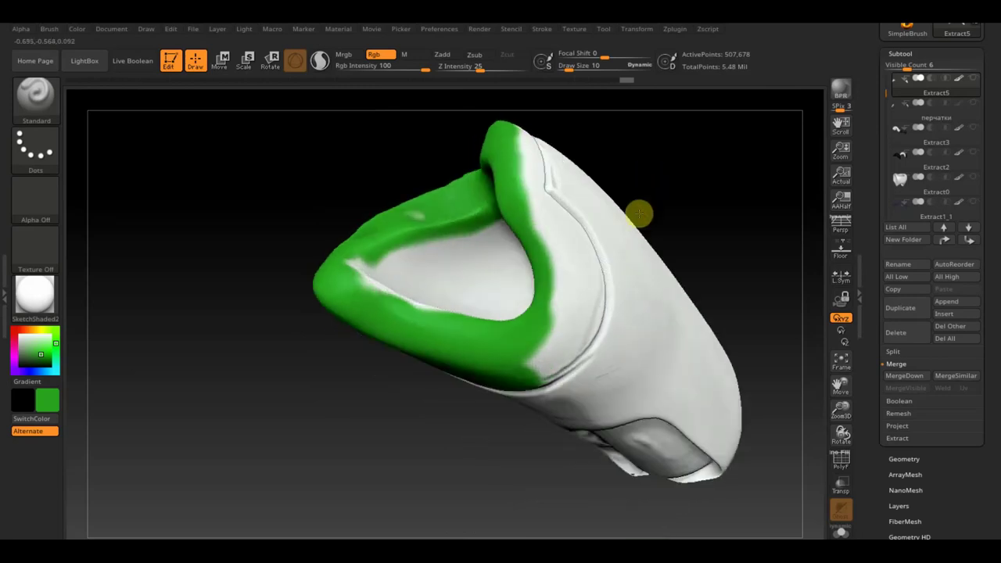
{"action": "left_click_drag", "start_coordinate": [463, 210], "coordinate": [398, 236]}
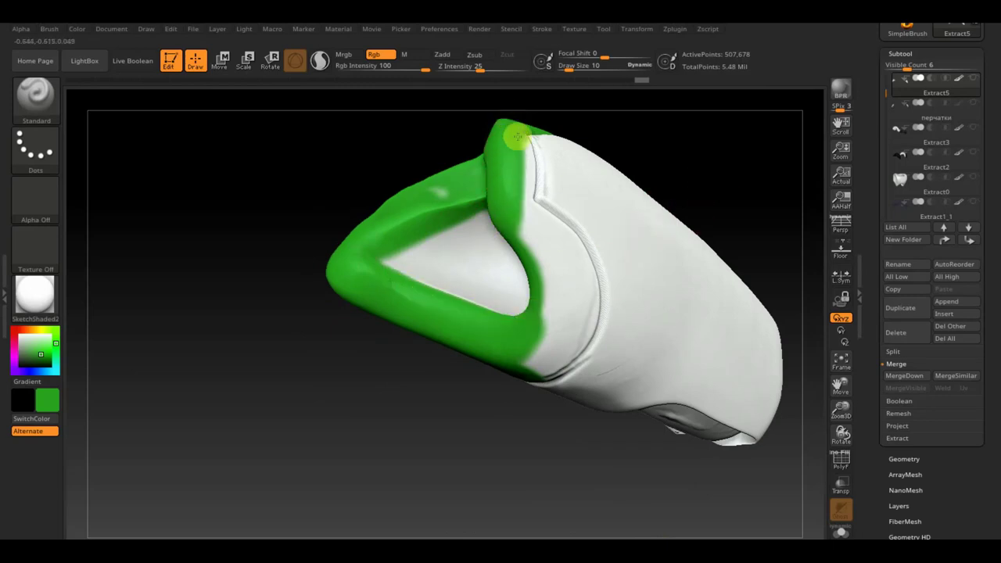
{"action": "mouse_move", "coordinate": [519, 167]}
{"action": "left_mouse_down"}
{"action": "mouse_move", "coordinate": [519, 217]}
{"action": "mouse_move", "coordinate": [511, 201]}
{"action": "mouse_move", "coordinate": [569, 252]}
{"action": "mouse_move", "coordinate": [590, 298]}
{"action": "mouse_move", "coordinate": [552, 228]}
{"action": "mouse_move", "coordinate": [519, 216]}
{"action": "mouse_move", "coordinate": [554, 330]}
{"action": "mouse_move", "coordinate": [542, 258]}
{"action": "mouse_move", "coordinate": [537, 352]}
{"action": "mouse_move", "coordinate": [576, 311]}
{"action": "left_mouse_up"}
- Switch the paint colour to white and reduce the brush size to 5
{"action": "mouse_move", "coordinate": [406, 415]}
{"action": "left_mouse_down"}
{"action": "mouse_move", "coordinate": [404, 404]}
{"action": "mouse_move", "coordinate": [430, 444]}
{"action": "left_mouse_up"}
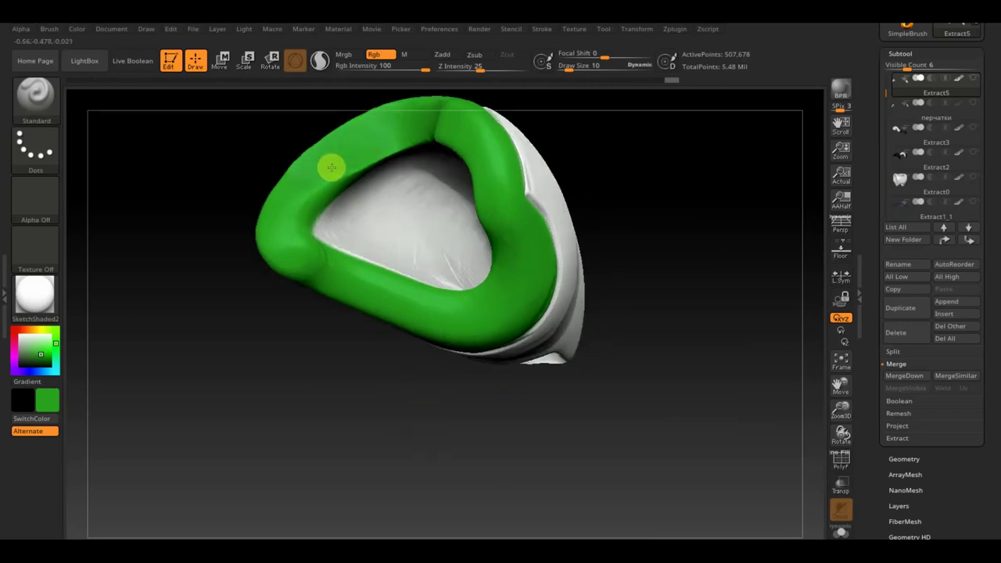
{"action": "mouse_move", "coordinate": [661, 206]}
{"action": "left_mouse_down"}
{"action": "mouse_move", "coordinate": [660, 219]}
{"action": "mouse_move", "coordinate": [717, 202]}
{"action": "mouse_move", "coordinate": [685, 226]}
{"action": "mouse_move", "coordinate": [668, 259]}
{"action": "left_mouse_up"}
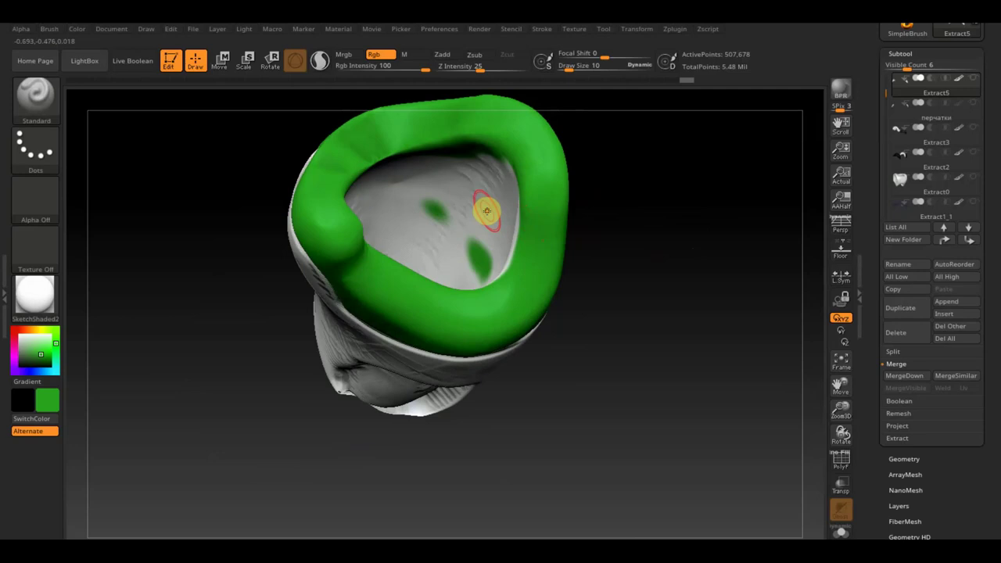
{"action": "key", "text": "c"}
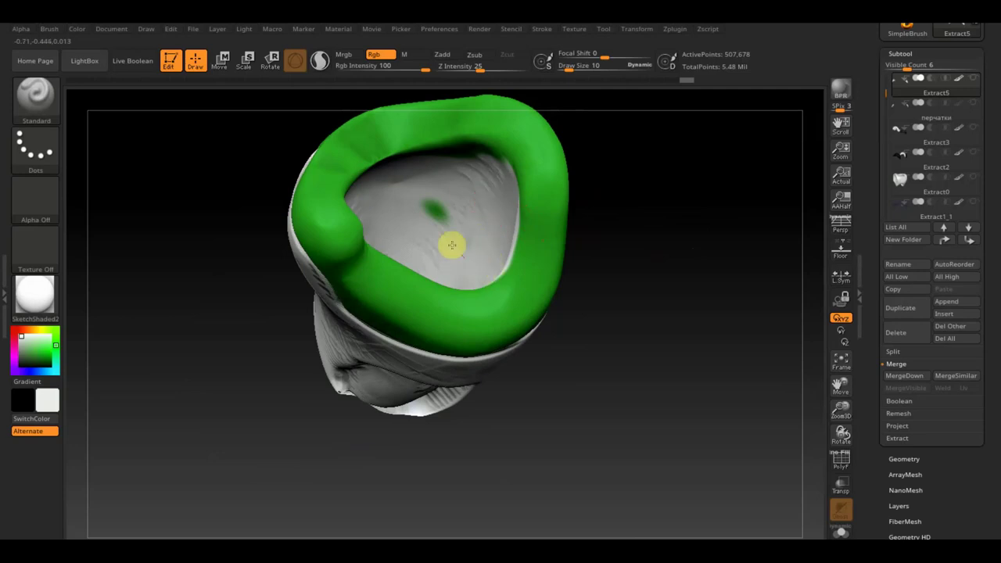
{"action": "mouse_move", "coordinate": [681, 261]}
{"action": "left_mouse_down"}
{"action": "mouse_move", "coordinate": [744, 290]}
{"action": "mouse_move", "coordinate": [762, 317]}
{"action": "mouse_move", "coordinate": [766, 380]}
{"action": "mouse_move", "coordinate": [735, 335]}
{"action": "left_mouse_up"}
{"action": "left_click_drag", "start_coordinate": [582, 72], "coordinate": [569, 69]}
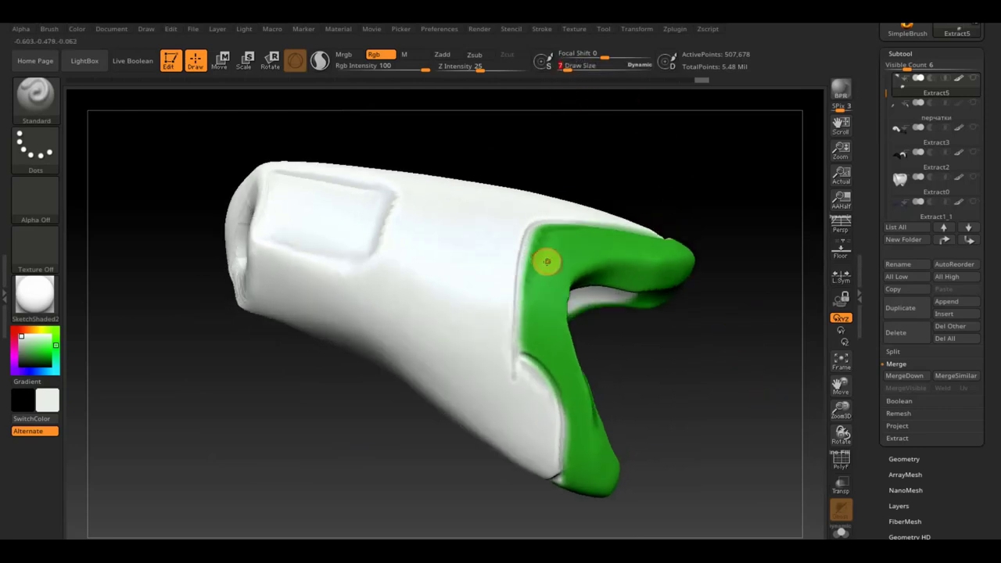
- Pick green from the model, tidy the band edge, and fill the first rectangular panel green
{"action": "key", "text": "c"}
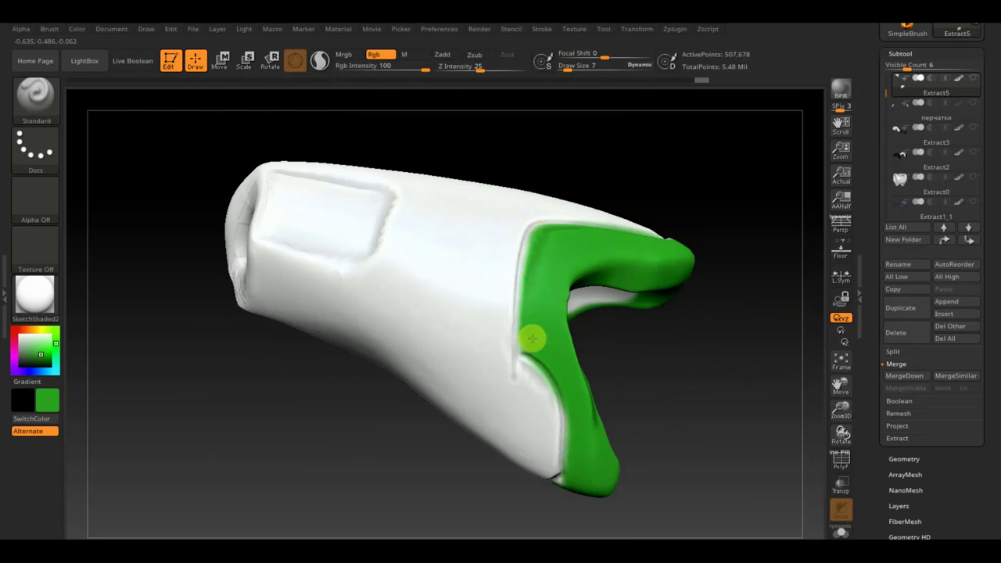
{"action": "left_click_drag", "start_coordinate": [563, 382], "coordinate": [582, 421]}
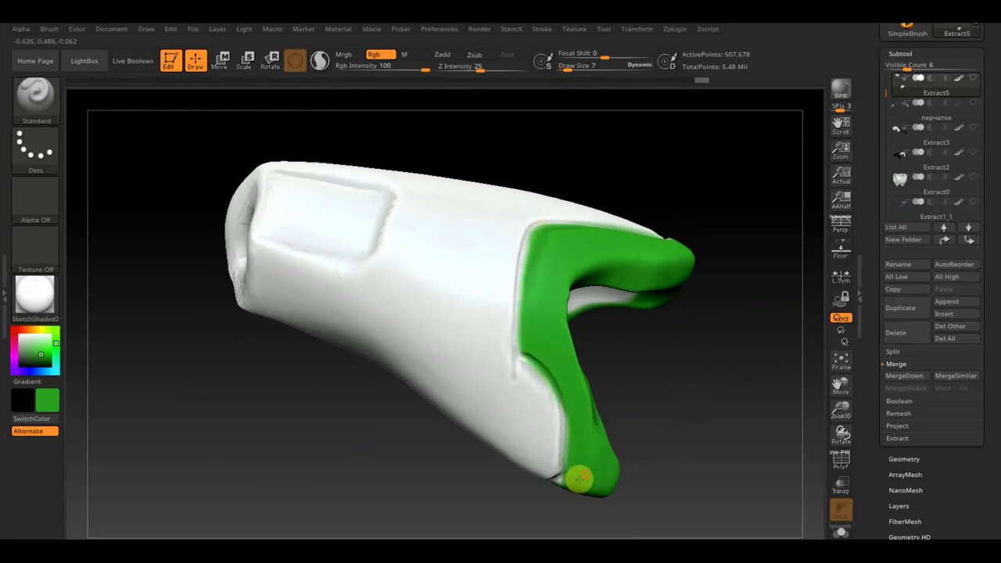
{"action": "left_click_drag", "start_coordinate": [614, 461], "coordinate": [663, 386]}
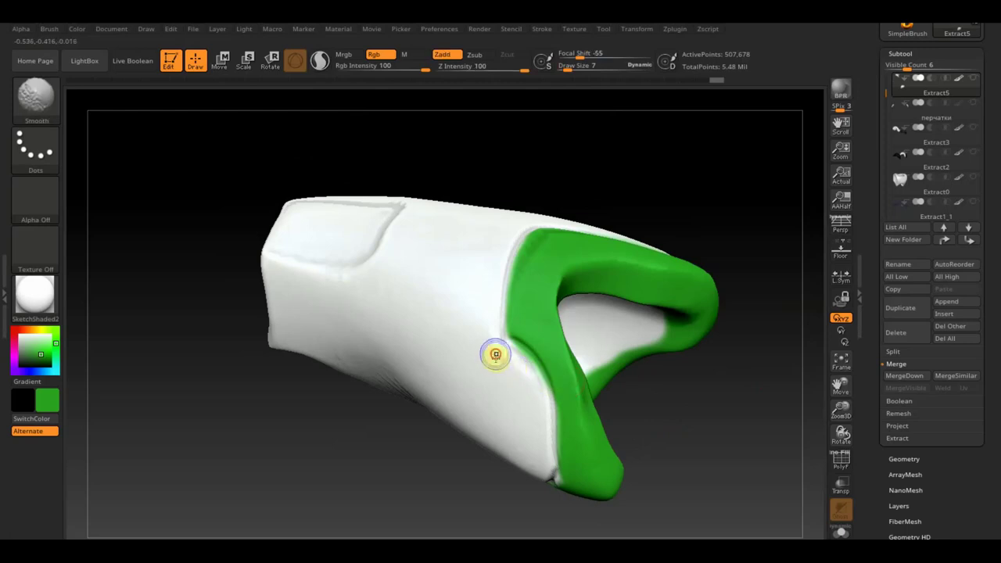
{"action": "mouse_move", "coordinate": [328, 390]}
{"action": "left_mouse_down"}
{"action": "mouse_move", "coordinate": [341, 433]}
{"action": "mouse_move", "coordinate": [342, 422]}
{"action": "left_mouse_up"}
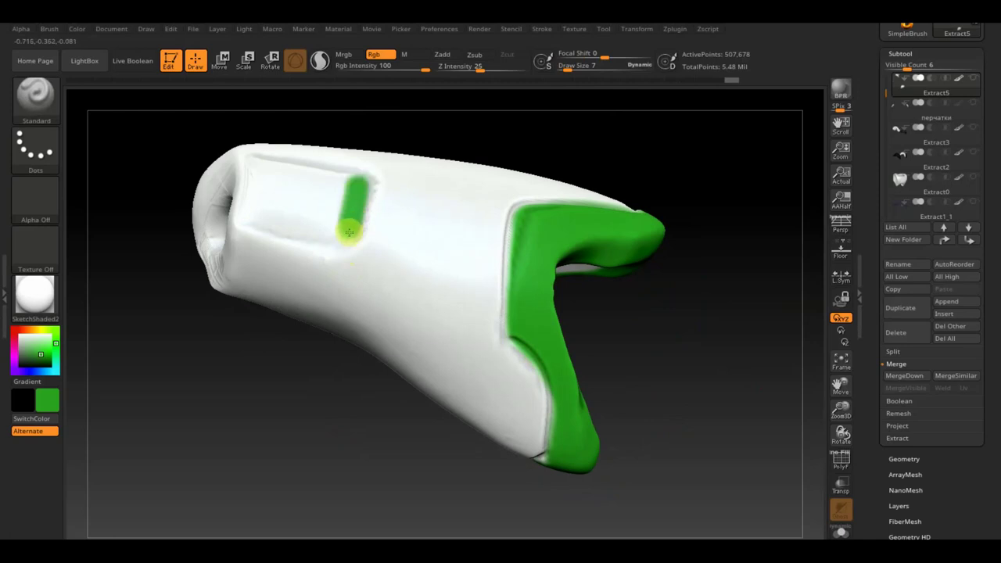
{"action": "left_click_drag", "start_coordinate": [346, 238], "coordinate": [299, 229]}
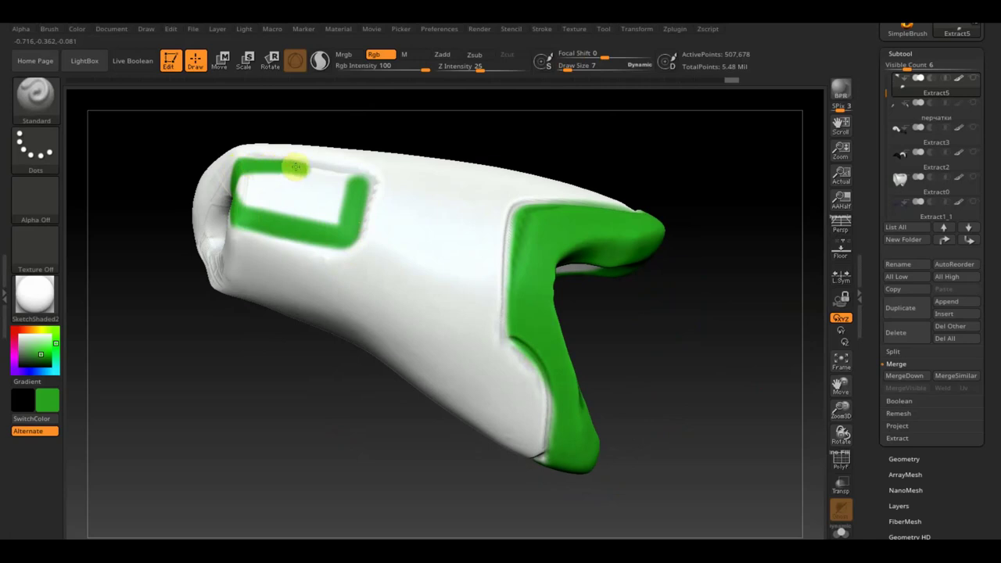
{"action": "mouse_move", "coordinate": [351, 185]}
{"action": "left_mouse_down"}
{"action": "mouse_move", "coordinate": [257, 174]}
{"action": "mouse_move", "coordinate": [306, 179]}
{"action": "mouse_move", "coordinate": [264, 179]}
{"action": "mouse_move", "coordinate": [245, 199]}
{"action": "mouse_move", "coordinate": [322, 210]}
{"action": "left_mouse_up"}
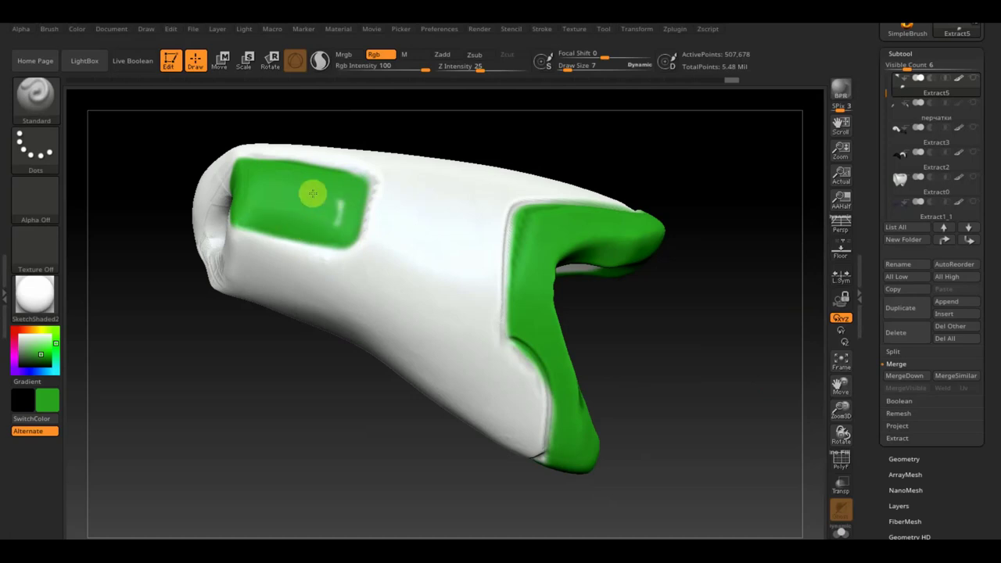
- Fill the rectangular recess at the piece's narrow end with green
{"action": "left_click_drag", "start_coordinate": [594, 149], "coordinate": [650, 152]}
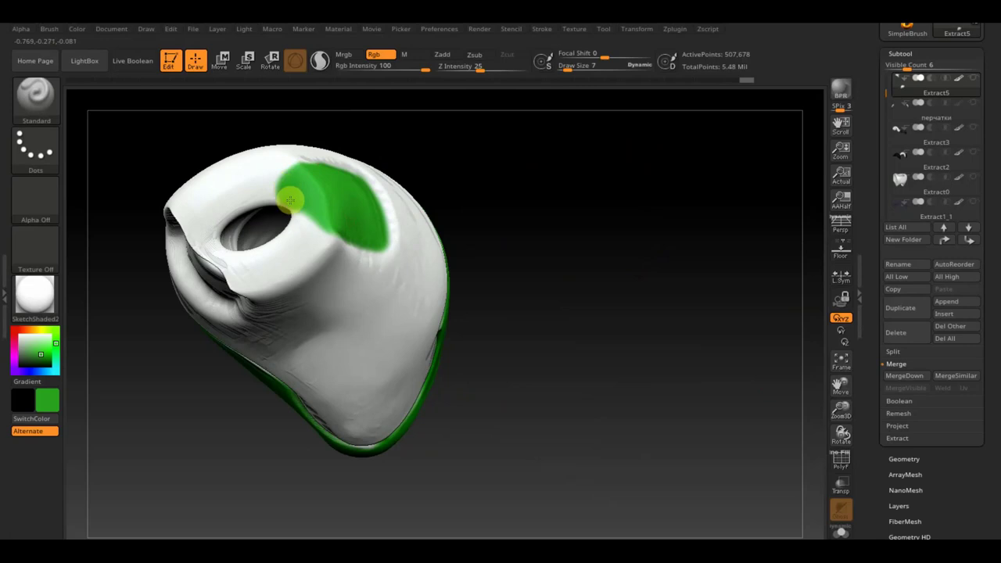
{"action": "mouse_move", "coordinate": [503, 194]}
{"action": "left_mouse_down"}
{"action": "mouse_move", "coordinate": [529, 185]}
{"action": "mouse_move", "coordinate": [553, 146]}
{"action": "mouse_move", "coordinate": [478, 224]}
{"action": "mouse_move", "coordinate": [442, 194]}
{"action": "mouse_move", "coordinate": [412, 214]}
{"action": "left_mouse_up"}
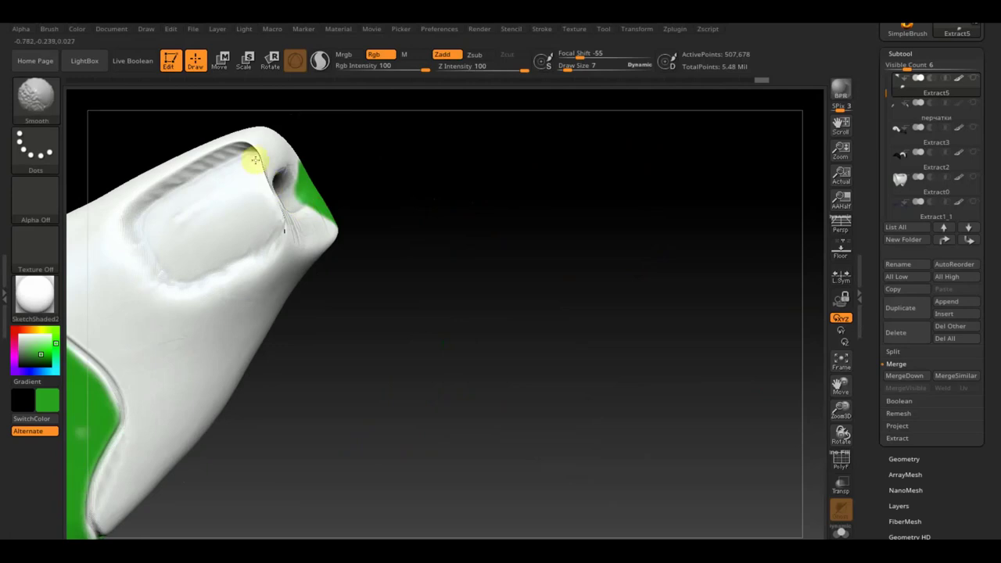
{"action": "mouse_move", "coordinate": [288, 232]}
{"action": "left_mouse_down"}
{"action": "mouse_move", "coordinate": [364, 264]}
{"action": "mouse_move", "coordinate": [342, 230]}
{"action": "mouse_move", "coordinate": [360, 196]}
{"action": "mouse_move", "coordinate": [386, 215]}
{"action": "mouse_move", "coordinate": [386, 225]}
{"action": "mouse_move", "coordinate": [327, 228]}
{"action": "left_mouse_up"}
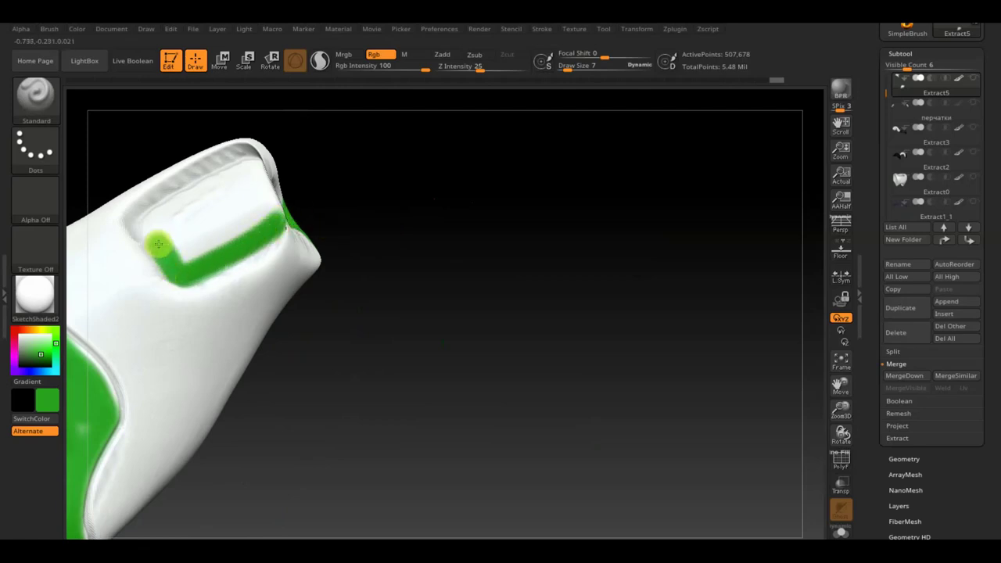
{"action": "mouse_move", "coordinate": [160, 205]}
{"action": "left_mouse_down"}
{"action": "mouse_move", "coordinate": [228, 175]}
{"action": "mouse_move", "coordinate": [209, 179]}
{"action": "left_mouse_up"}
{"action": "left_click_drag", "start_coordinate": [167, 212], "coordinate": [160, 221]}
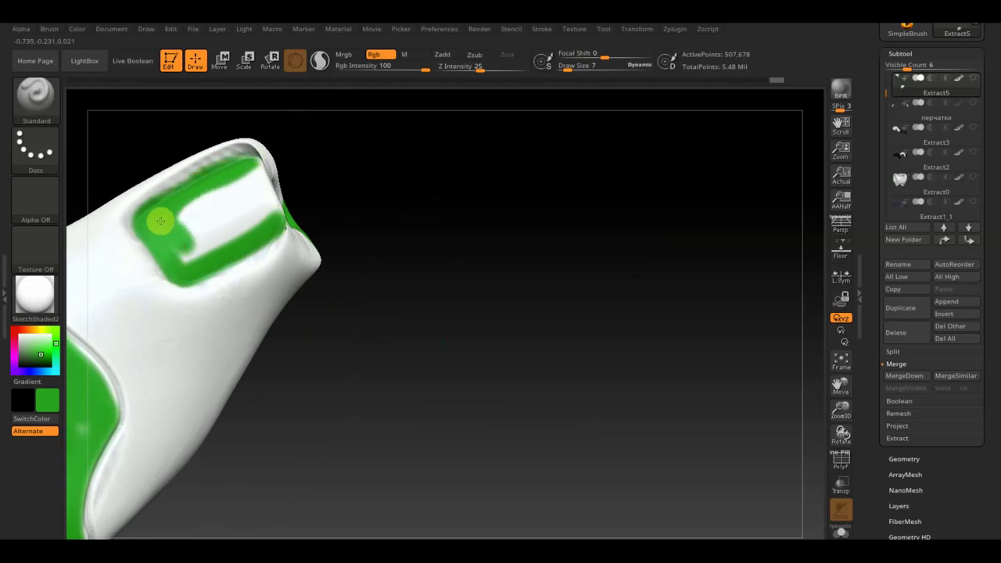
{"action": "mouse_move", "coordinate": [179, 259]}
{"action": "left_mouse_down"}
{"action": "mouse_move", "coordinate": [239, 226]}
{"action": "mouse_move", "coordinate": [179, 216]}
{"action": "mouse_move", "coordinate": [206, 228]}
{"action": "mouse_move", "coordinate": [220, 196]}
{"action": "mouse_move", "coordinate": [194, 214]}
{"action": "mouse_move", "coordinate": [251, 204]}
{"action": "left_mouse_up"}
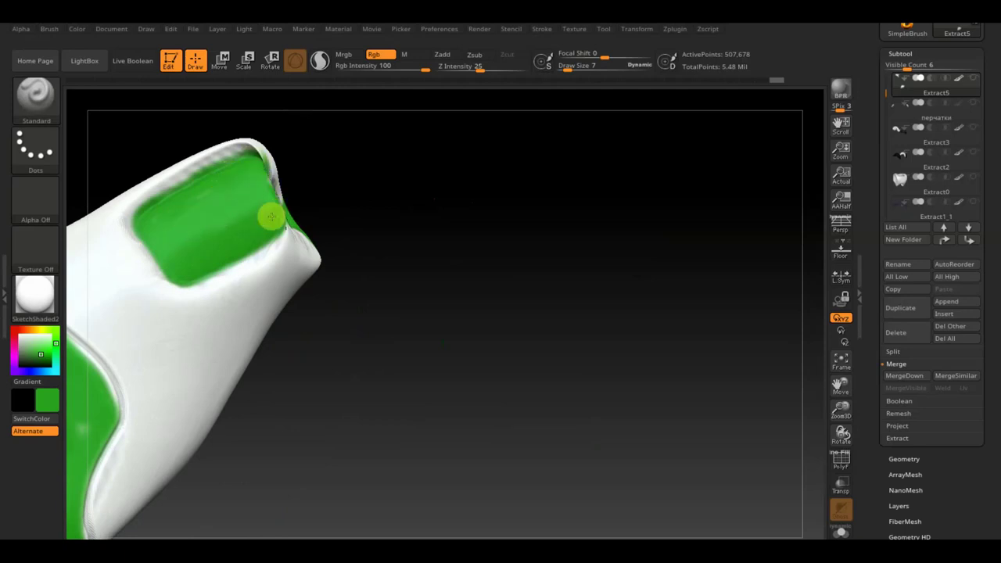
{"action": "left_click_drag", "start_coordinate": [366, 199], "coordinate": [403, 276]}
{"action": "left_click_drag", "start_coordinate": [384, 352], "coordinate": [467, 317]}
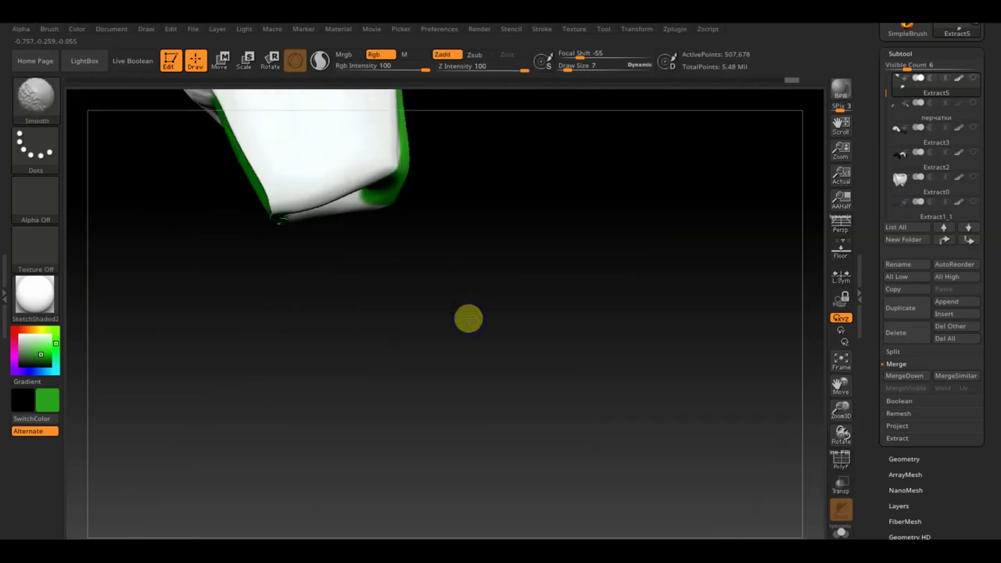
{"action": "left_click_drag", "start_coordinate": [495, 266], "coordinate": [511, 189]}
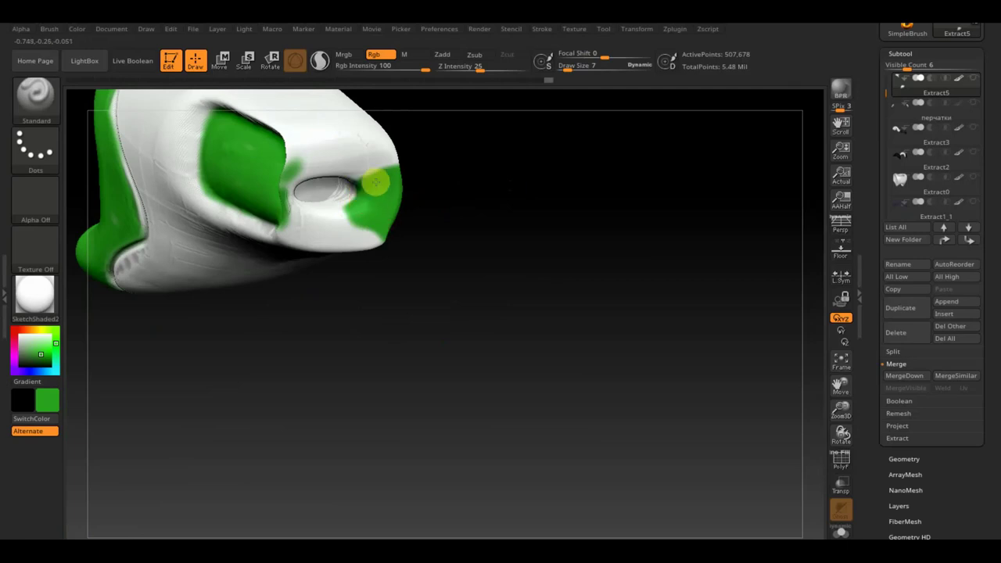
- Paint green around the hole's rim and reduce the brush size to 2
{"action": "mouse_move", "coordinate": [402, 183]}
{"action": "left_mouse_down"}
{"action": "mouse_move", "coordinate": [310, 186]}
{"action": "mouse_move", "coordinate": [277, 176]}
{"action": "left_mouse_up"}
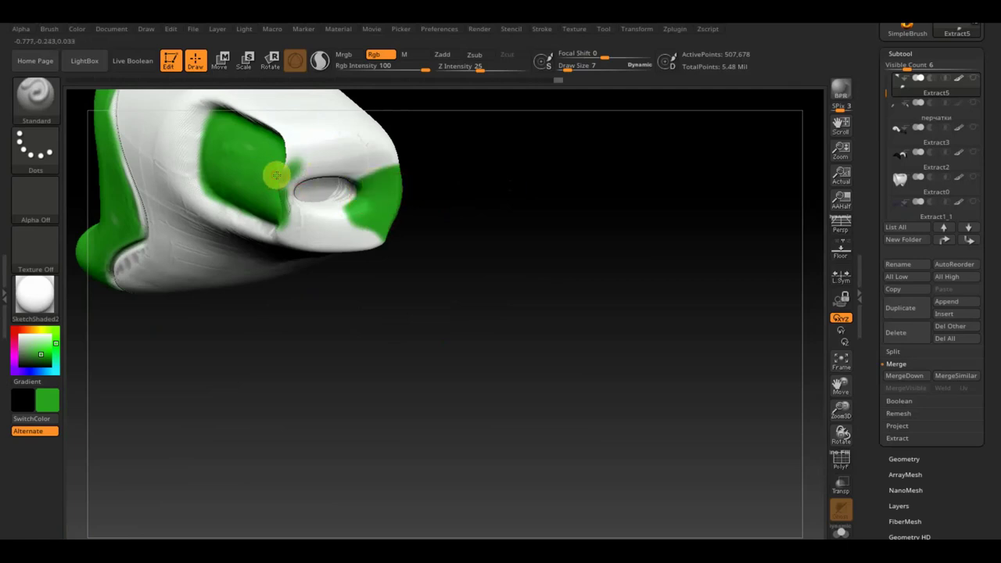
{"action": "mouse_move", "coordinate": [469, 218]}
{"action": "left_mouse_down"}
{"action": "mouse_move", "coordinate": [482, 219]}
{"action": "mouse_move", "coordinate": [458, 310]}
{"action": "mouse_move", "coordinate": [513, 308]}
{"action": "mouse_move", "coordinate": [547, 393]}
{"action": "mouse_move", "coordinate": [507, 245]}
{"action": "mouse_move", "coordinate": [516, 489]}
{"action": "mouse_move", "coordinate": [503, 407]}
{"action": "mouse_move", "coordinate": [531, 425]}
{"action": "mouse_move", "coordinate": [529, 301]}
{"action": "mouse_move", "coordinate": [630, 432]}
{"action": "left_mouse_up"}
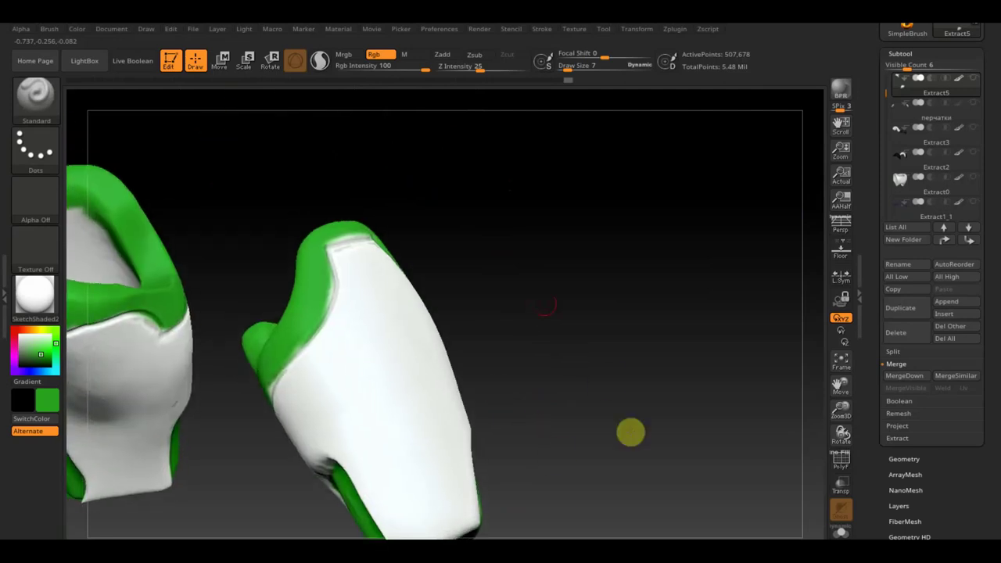
{"action": "left_click_drag", "start_coordinate": [564, 66], "coordinate": [559, 68]}
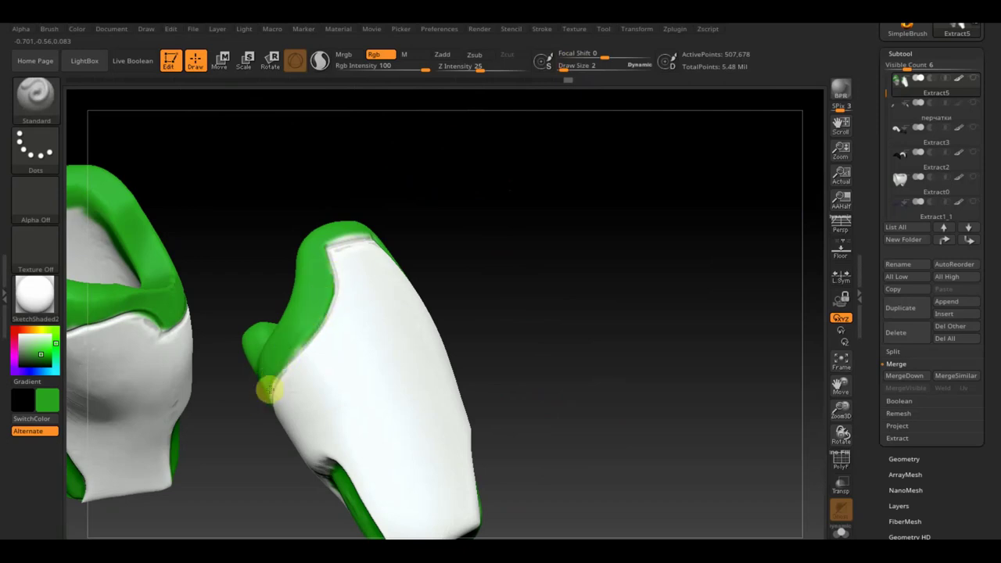
{"action": "left_click_drag", "start_coordinate": [250, 315], "coordinate": [290, 260]}
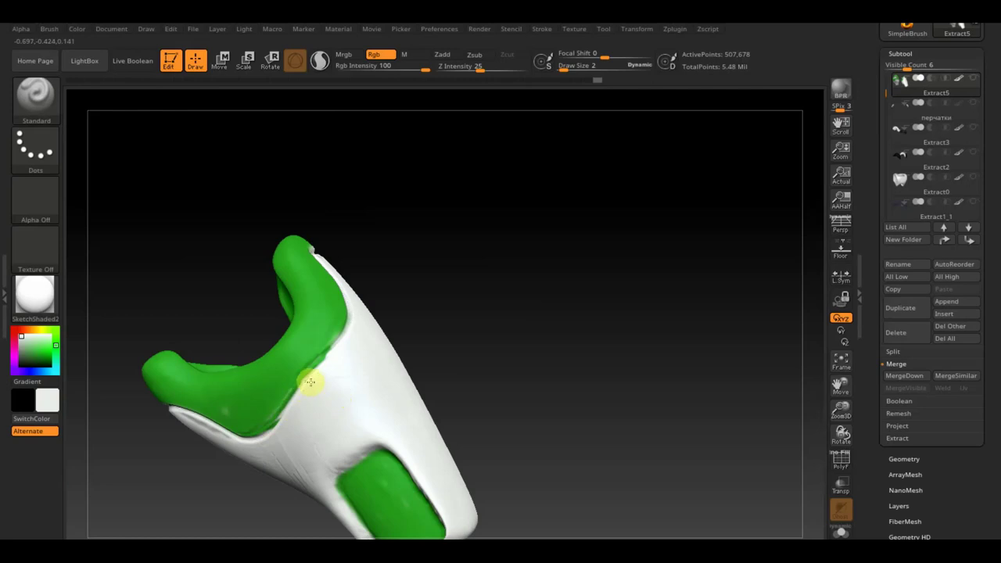
- Swap the colour to green, check the rim, and unsolo to show all suit parts
{"action": "left_click_drag", "start_coordinate": [290, 430], "coordinate": [490, 352]}
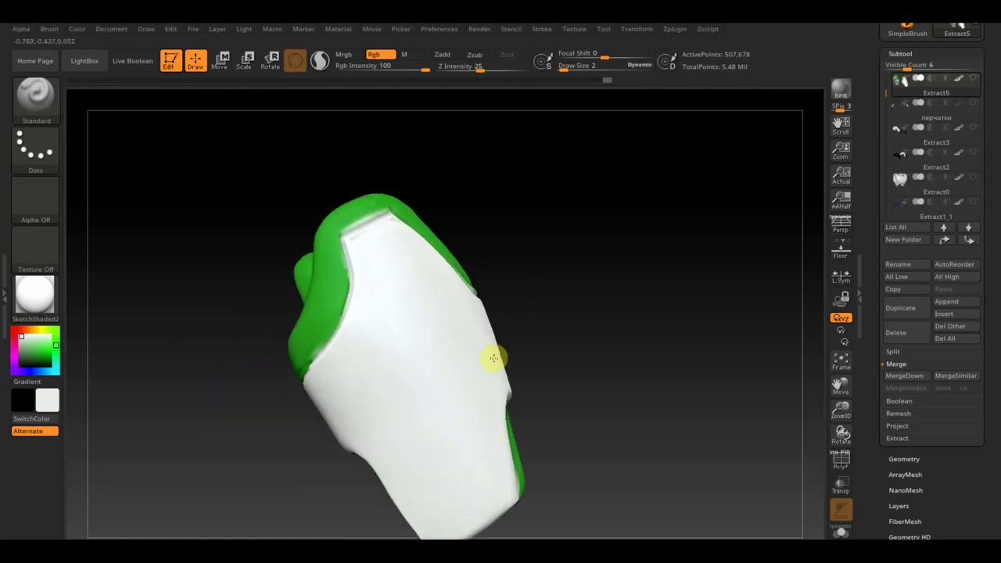
{"action": "key", "text": "c"}
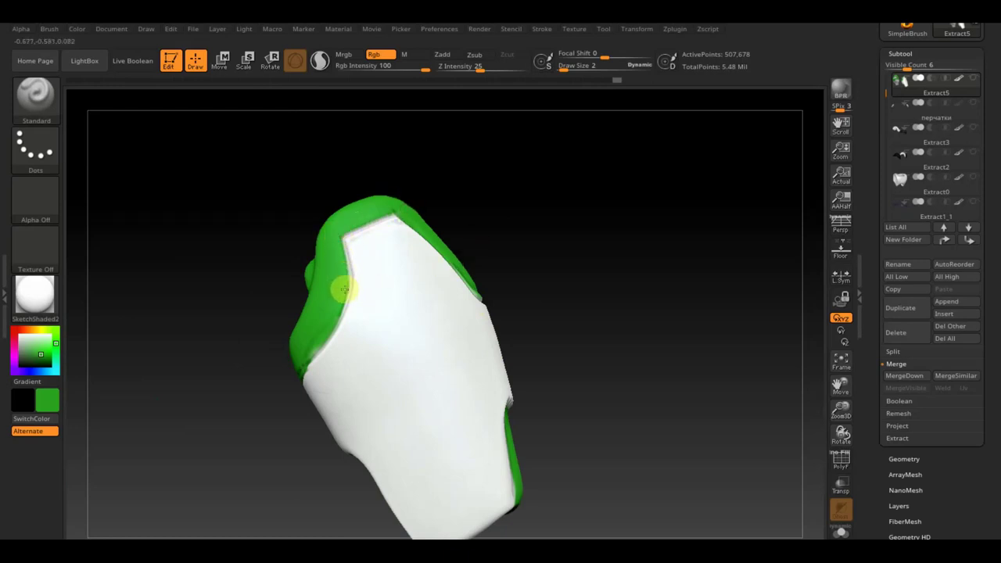
{"action": "mouse_move", "coordinate": [516, 289]}
{"action": "left_mouse_down"}
{"action": "mouse_move", "coordinate": [683, 268]}
{"action": "mouse_move", "coordinate": [625, 322]}
{"action": "mouse_move", "coordinate": [666, 332]}
{"action": "left_mouse_up"}
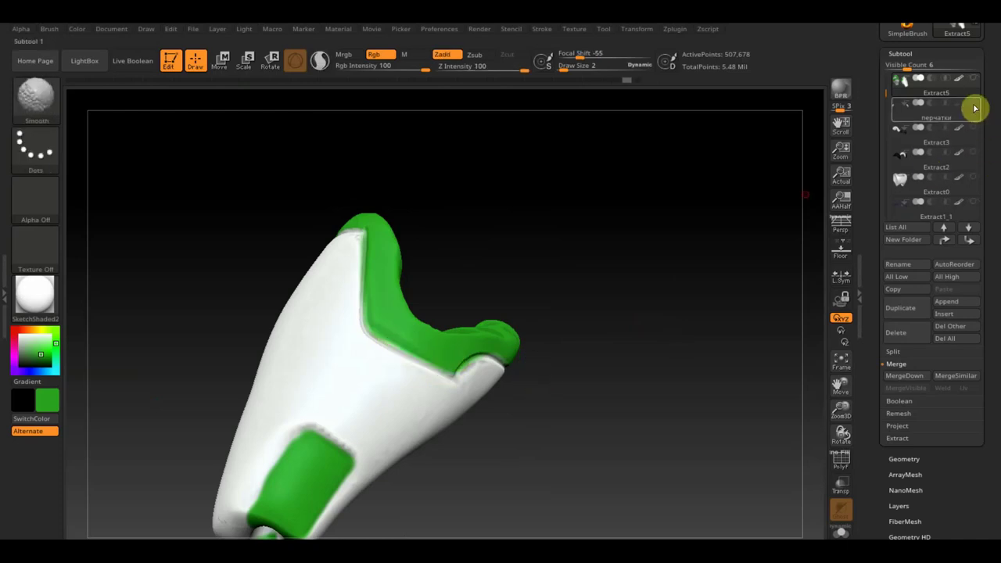
{"action": "left_click", "coordinate": [974, 79], "text": "shift"}
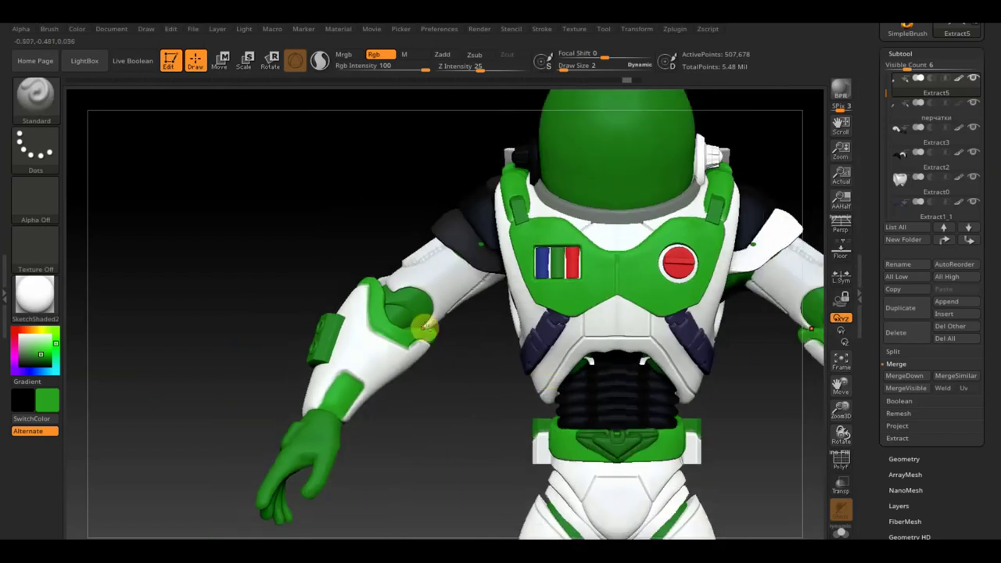
- Select the elbow subtool, set Draw Size to 73, and choose a pale grey paint colour
{"action": "left_click", "coordinate": [419, 314], "text": "alt"}
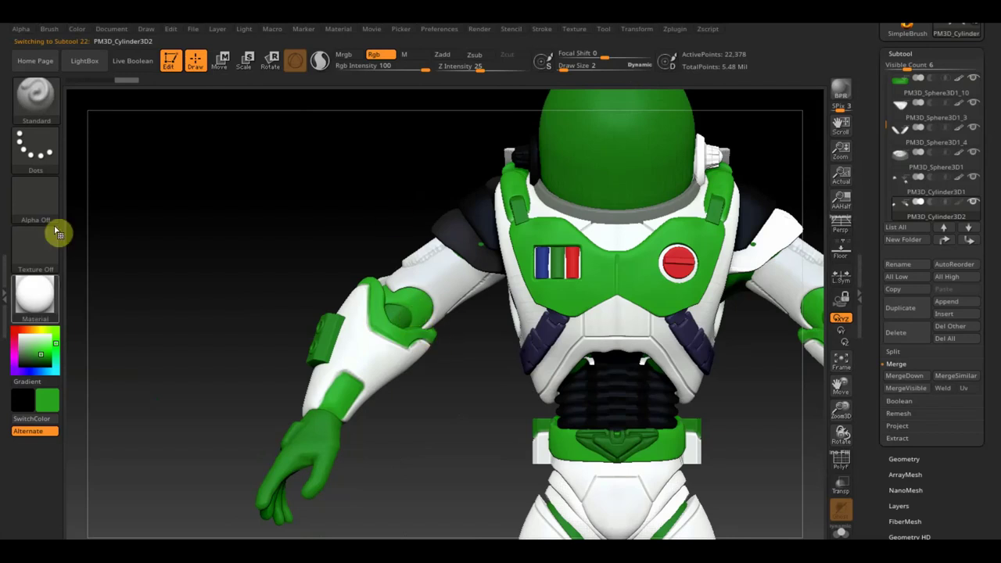
{"action": "left_click", "coordinate": [46, 403]}
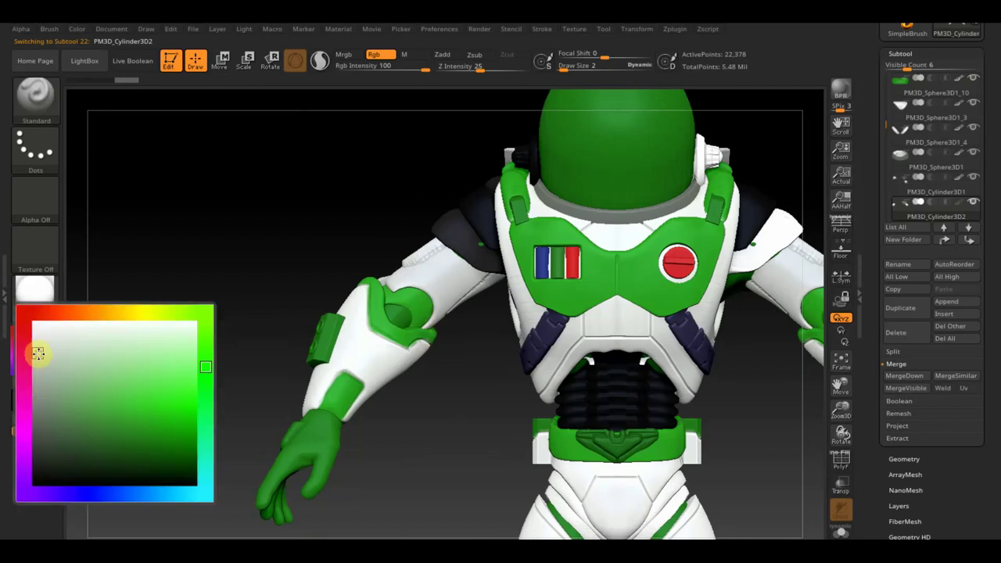
{"action": "left_click", "coordinate": [573, 66]}
{"action": "left_click_drag", "start_coordinate": [584, 71], "coordinate": [582, 70]}
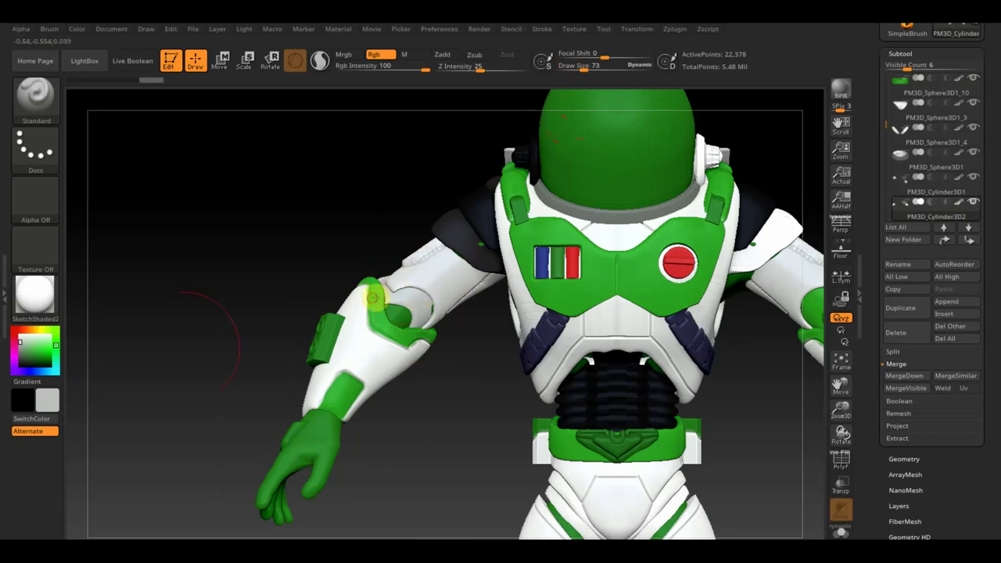
{"action": "left_click", "coordinate": [52, 402]}
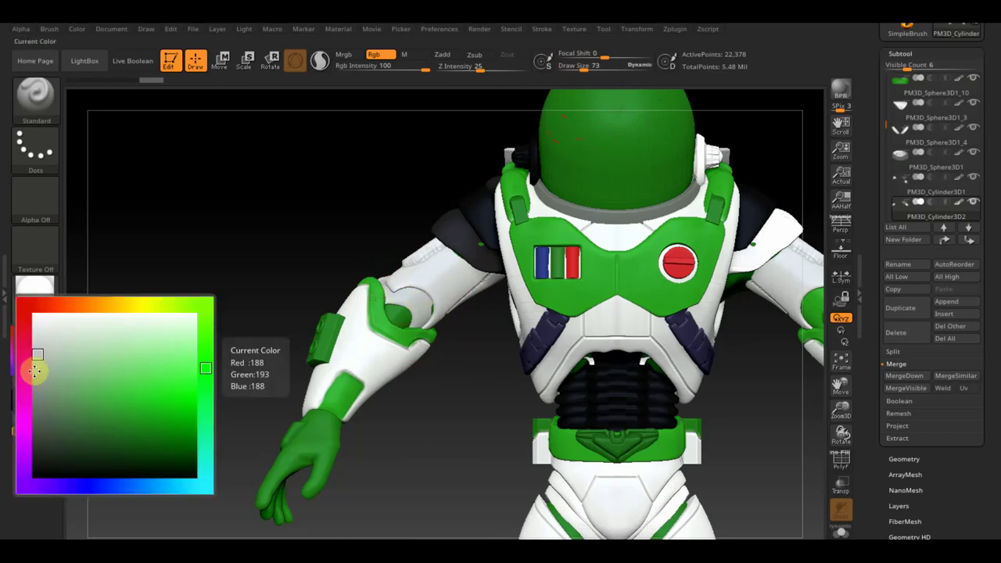
{"action": "left_click_drag", "start_coordinate": [40, 394], "coordinate": [38, 365]}
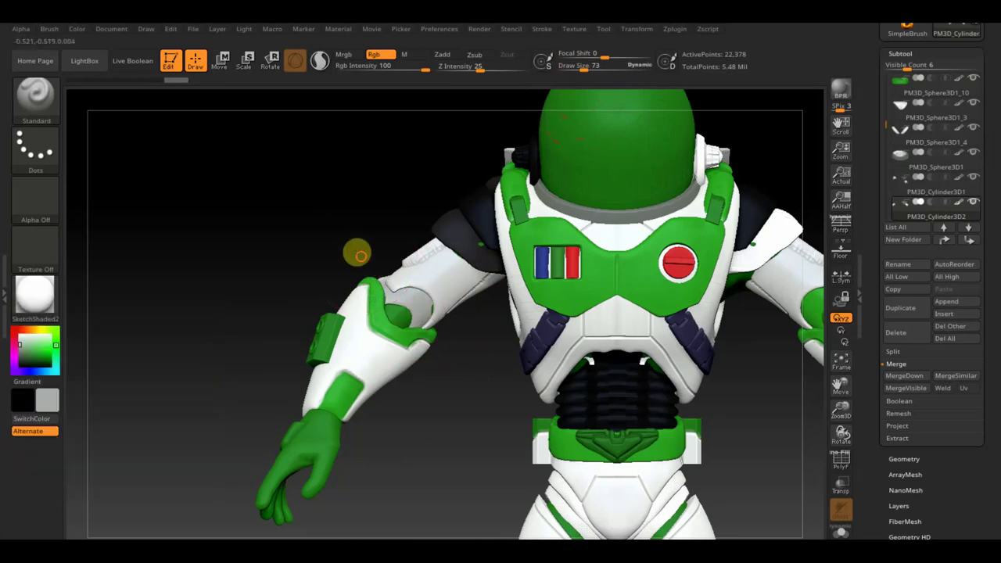
- Orbit the model back to a straight front view and zoom out to the whole figure
{"action": "left_click_drag", "start_coordinate": [358, 253], "coordinate": [406, 294]}
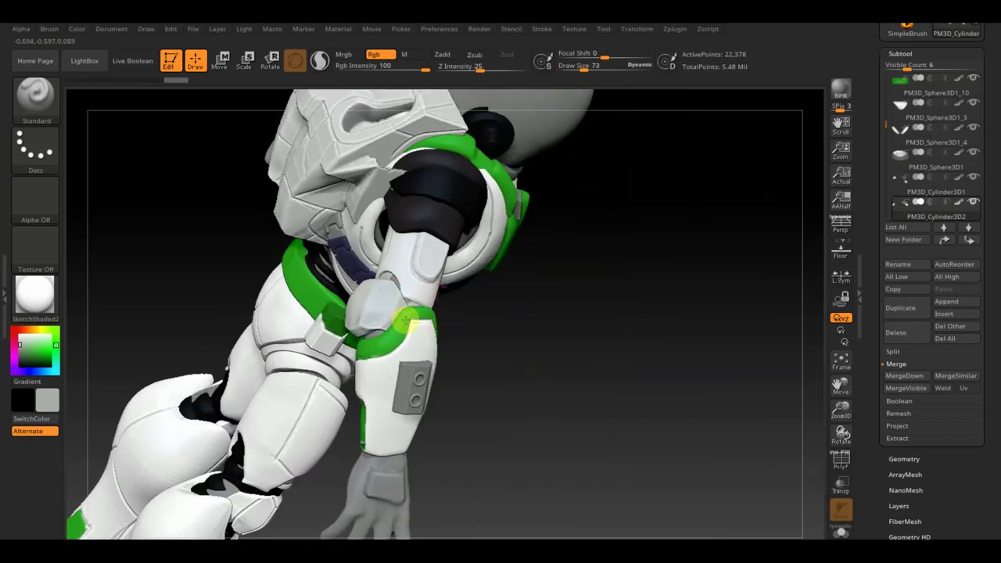
{"action": "left_click_drag", "start_coordinate": [525, 320], "coordinate": [476, 302]}
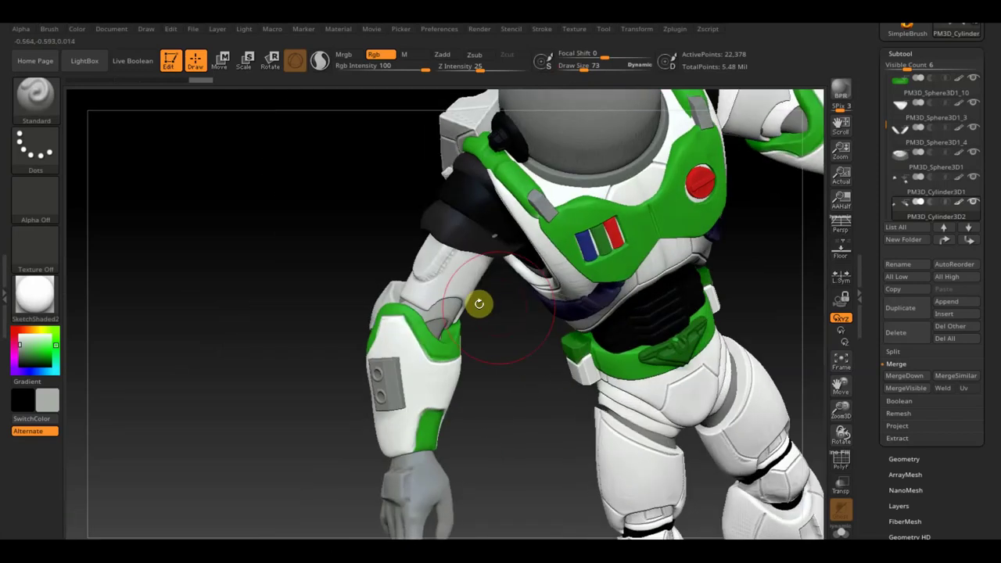
{"action": "mouse_move", "coordinate": [495, 360]}
{"action": "left_mouse_down"}
{"action": "mouse_move", "coordinate": [495, 311]}
{"action": "mouse_move", "coordinate": [502, 378]}
{"action": "left_mouse_up"}
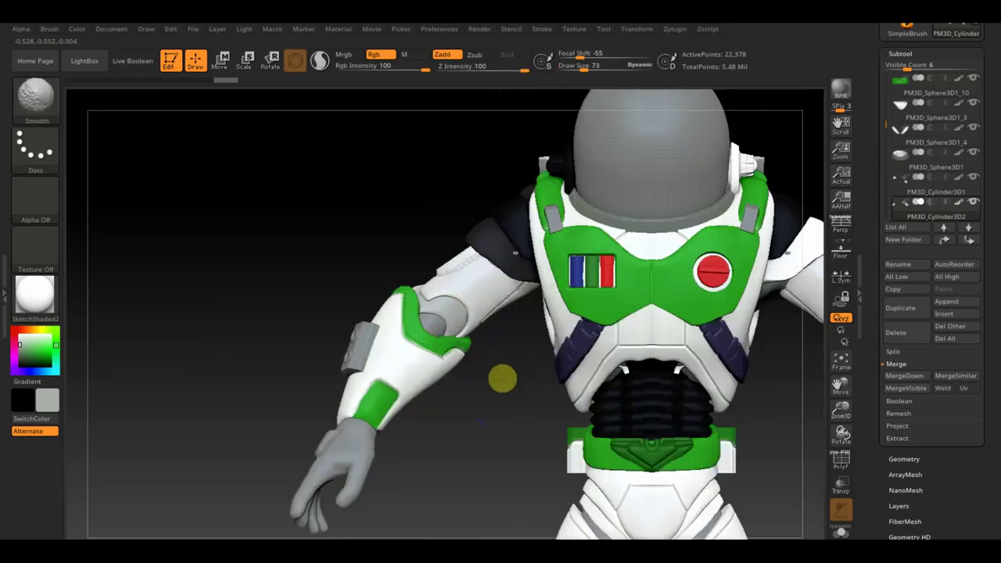
{"action": "mouse_move", "coordinate": [446, 454]}
{"action": "left_mouse_down"}
{"action": "mouse_move", "coordinate": [263, 402]}
{"action": "mouse_move", "coordinate": [235, 362]}
{"action": "left_mouse_up"}
{"action": "mouse_move", "coordinate": [623, 396]}
{"action": "left_mouse_down", "text": "alt"}
{"action": "mouse_move", "coordinate": [613, 347]}
{"action": "mouse_move", "coordinate": [605, 372]}
{"action": "mouse_move", "coordinate": [659, 365]}
{"action": "mouse_move", "coordinate": [628, 469]}
{"action": "mouse_move", "coordinate": [637, 496]}
{"action": "left_mouse_up", "text": "alt"}
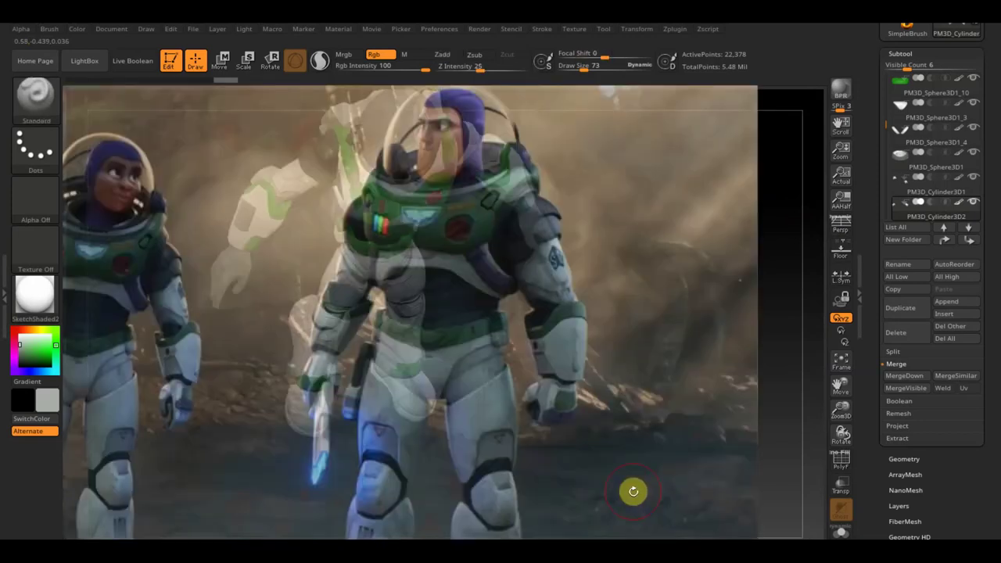
{"action": "key", "text": "shift+z"}
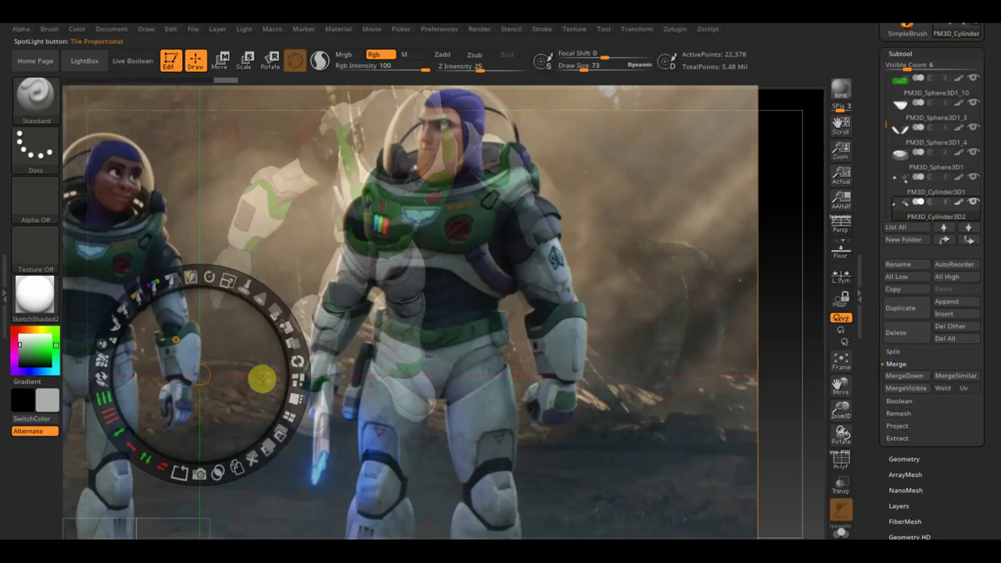
{"action": "left_click_drag", "start_coordinate": [255, 382], "coordinate": [274, 250]}
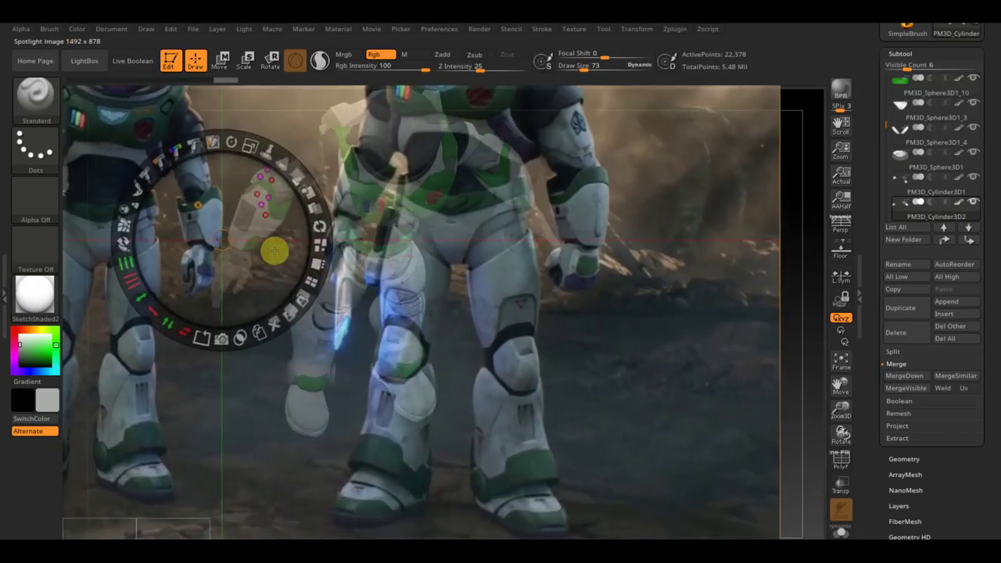
{"action": "key", "text": "shift"}
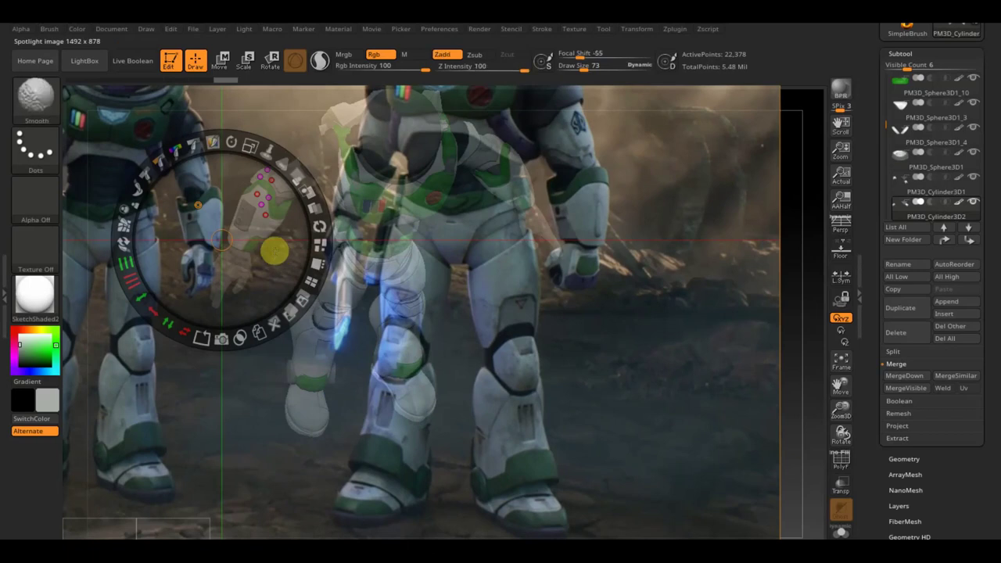
{"action": "key", "text": "shift+z"}
{"action": "mouse_move", "coordinate": [579, 351]}
{"action": "left_mouse_down"}
{"action": "mouse_move", "coordinate": [576, 276]}
{"action": "mouse_move", "coordinate": [648, 373]}
{"action": "mouse_move", "coordinate": [717, 386]}
{"action": "left_mouse_up"}
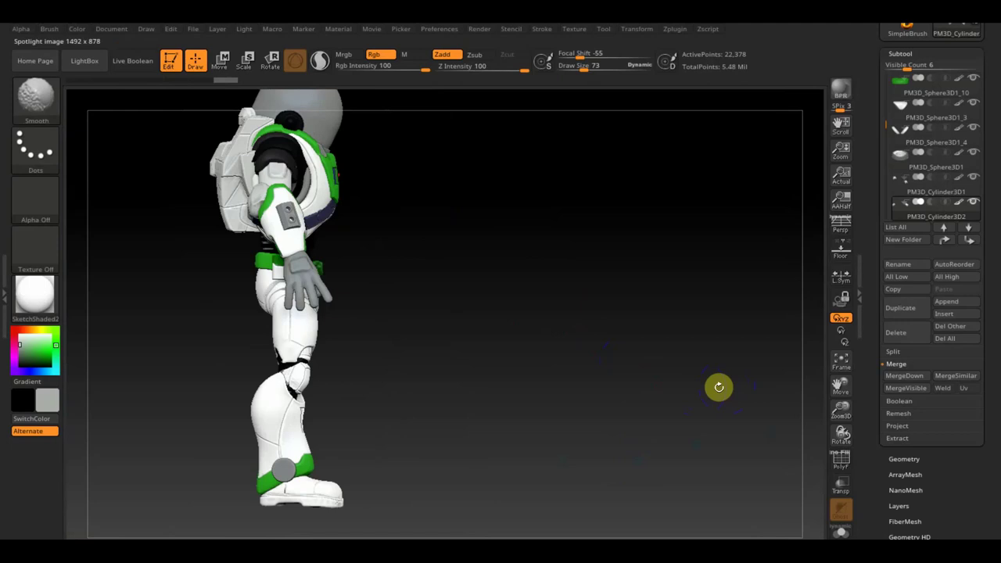
{"action": "left_click_drag", "start_coordinate": [553, 401], "coordinate": [694, 168], "text": "alt"}
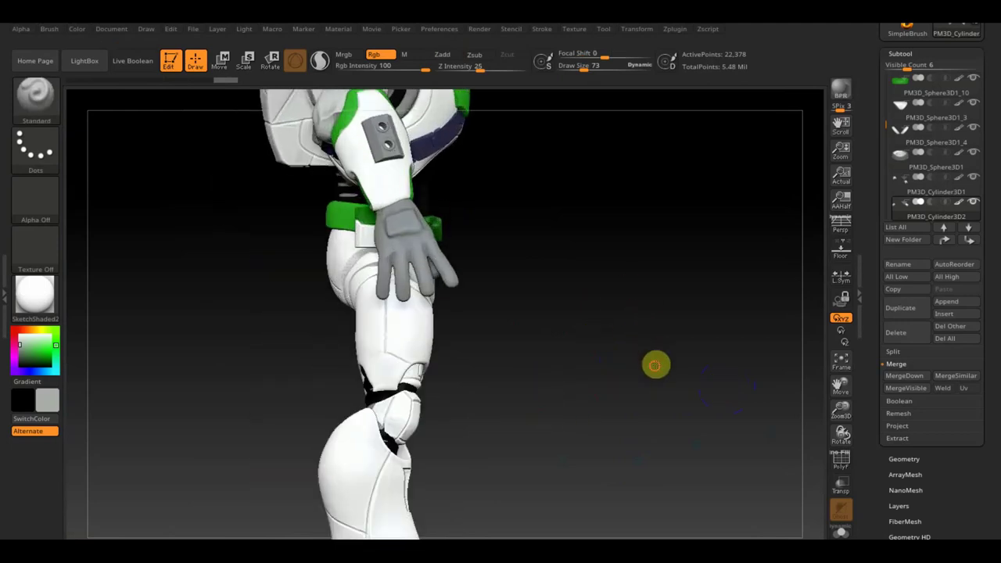
- Activate the boot subtool, mask everything above the sole, and reduce the brush to 17
{"action": "left_click", "coordinate": [487, 422], "text": "alt"}
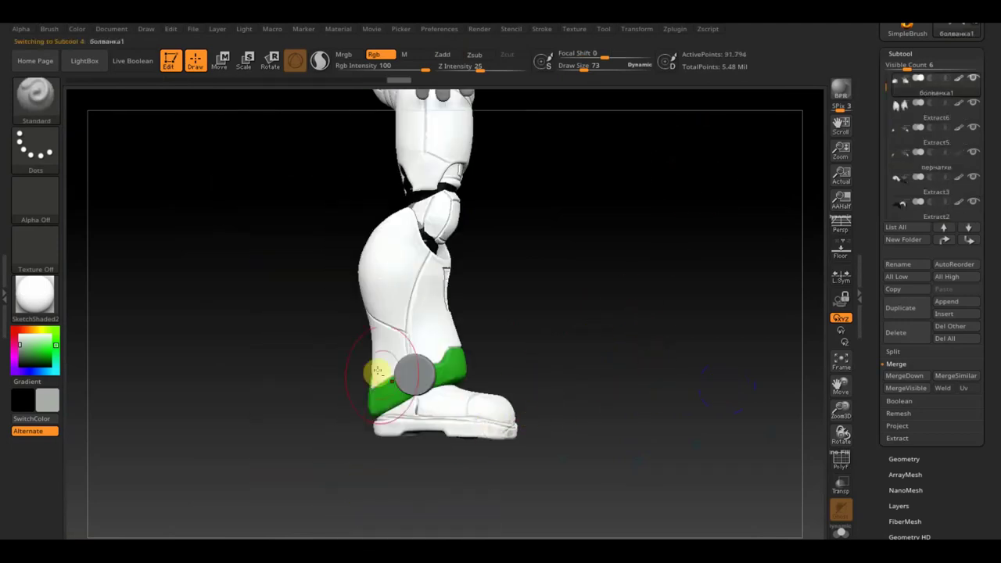
{"action": "left_click_drag", "start_coordinate": [283, 298], "coordinate": [346, 317], "text": "alt"}
{"action": "key", "text": "ctrl"}
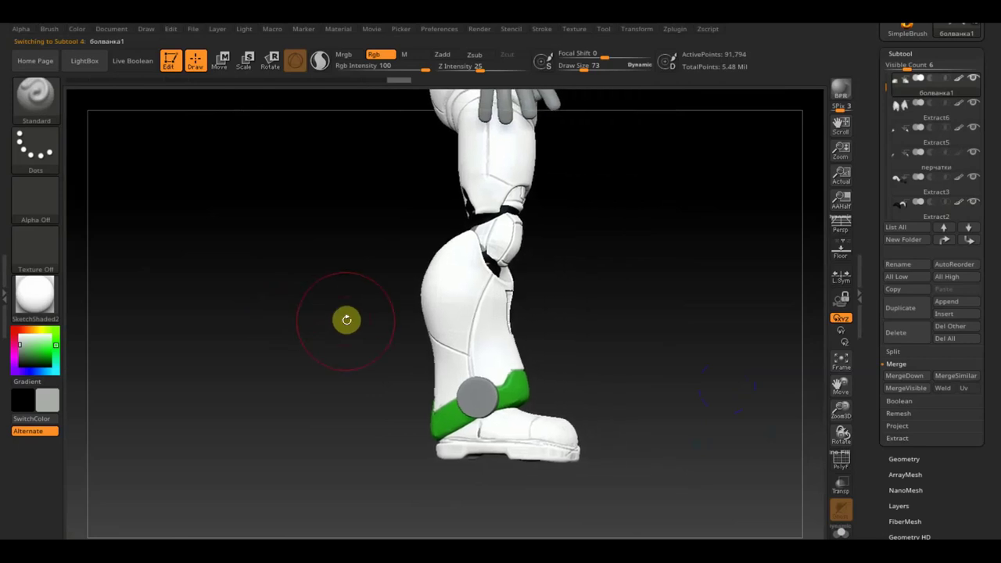
{"action": "left_click_drag", "start_coordinate": [317, 286], "coordinate": [618, 443], "text": "ctrl"}
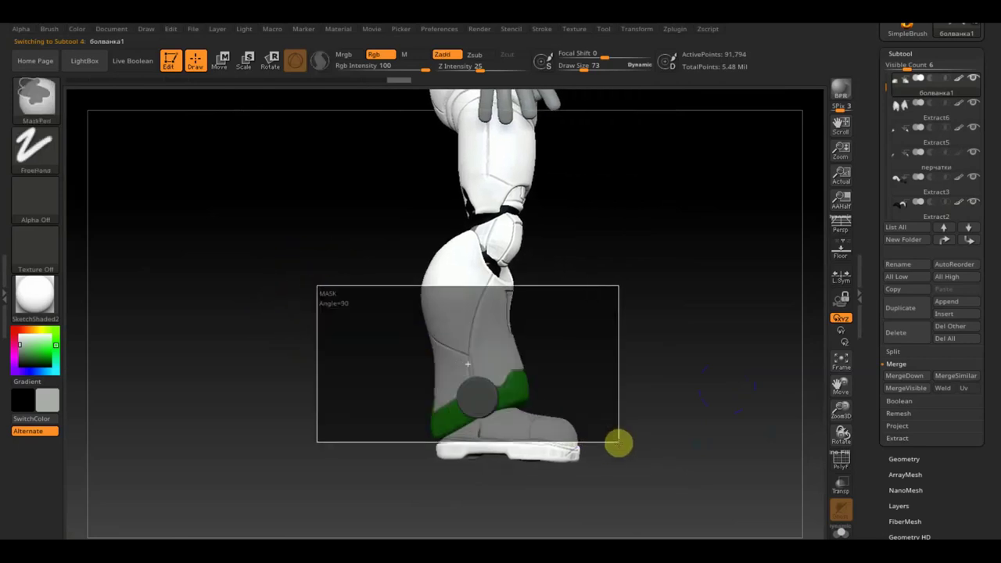
{"action": "left_click_drag", "start_coordinate": [586, 68], "coordinate": [572, 69]}
{"action": "mouse_move", "coordinate": [625, 210]}
{"action": "left_mouse_down", "text": "alt"}
{"action": "mouse_move", "coordinate": [628, 381]}
{"action": "mouse_move", "coordinate": [602, 391]}
{"action": "left_mouse_up", "text": "alt"}
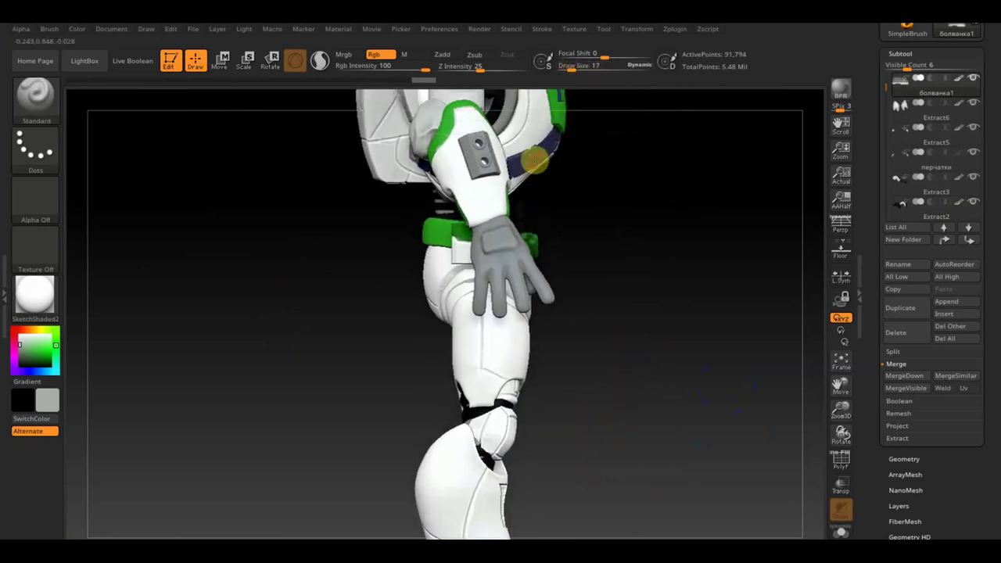
- Sample navy from the shoulder band and paint the boot's sole navy
{"action": "key", "text": "c"}
{"action": "left_click_drag", "start_coordinate": [618, 365], "coordinate": [617, 205], "text": "alt"}
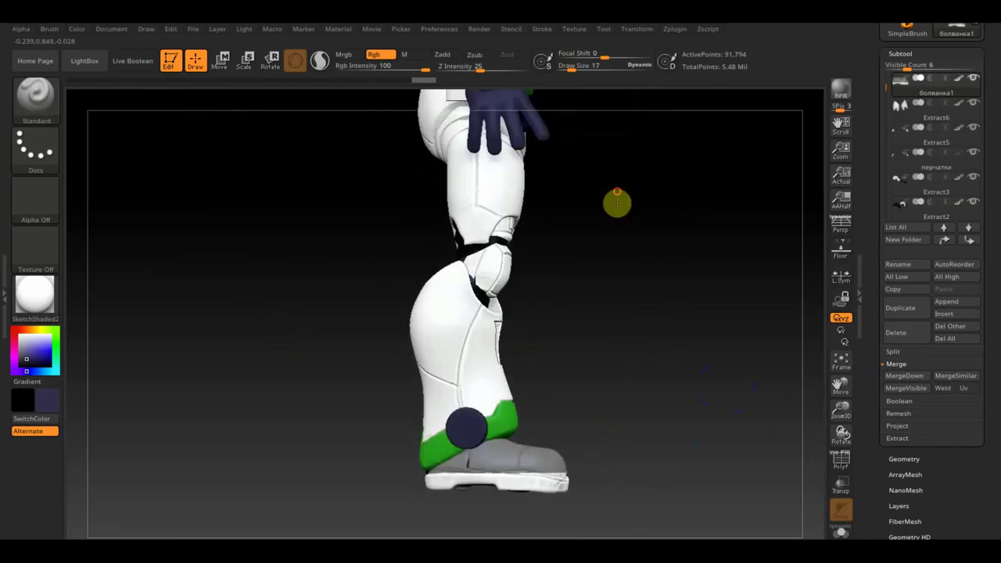
{"action": "mouse_move", "coordinate": [568, 469]}
{"action": "left_mouse_down"}
{"action": "mouse_move", "coordinate": [398, 466]}
{"action": "mouse_move", "coordinate": [451, 458]}
{"action": "mouse_move", "coordinate": [570, 469]}
{"action": "mouse_move", "coordinate": [571, 485]}
{"action": "mouse_move", "coordinate": [547, 477]}
{"action": "left_mouse_up"}
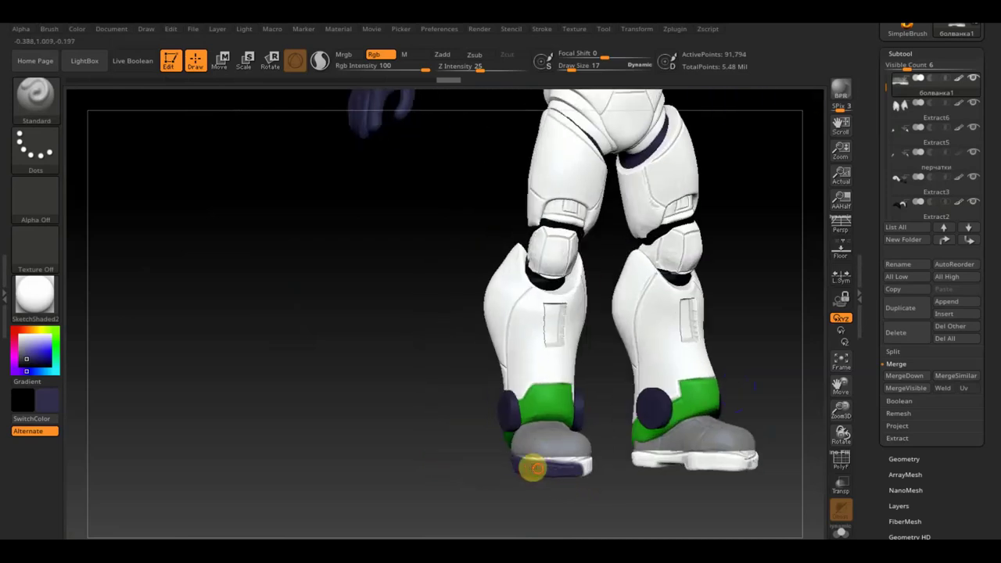
{"action": "mouse_move", "coordinate": [548, 476]}
{"action": "left_mouse_down"}
{"action": "mouse_move", "coordinate": [545, 491]}
{"action": "mouse_move", "coordinate": [566, 473]}
{"action": "mouse_move", "coordinate": [654, 462]}
{"action": "mouse_move", "coordinate": [585, 464]}
{"action": "mouse_move", "coordinate": [675, 461]}
{"action": "mouse_move", "coordinate": [532, 466]}
{"action": "left_mouse_up"}
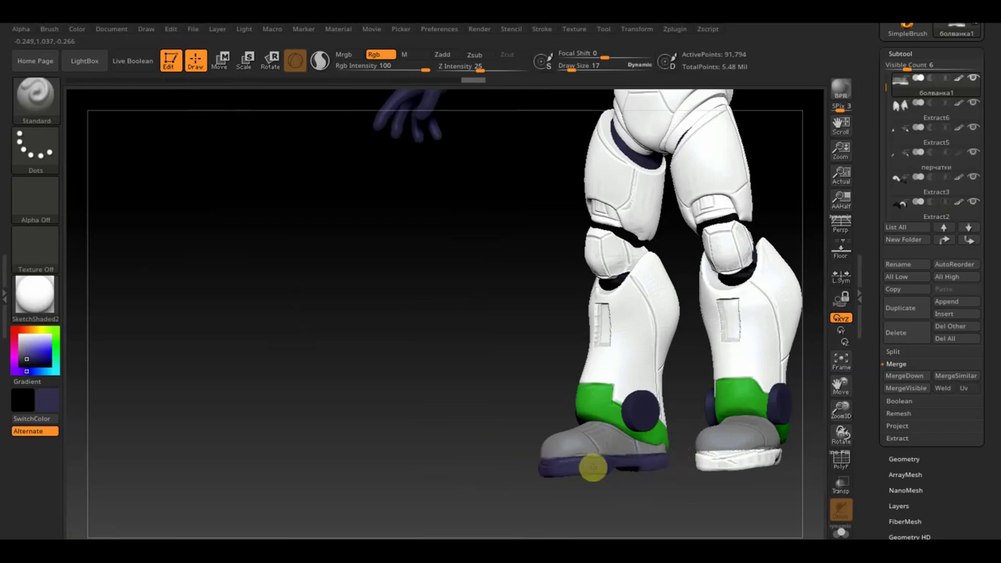
{"action": "right_click_drag", "start_coordinate": [628, 492], "coordinate": [623, 485]}
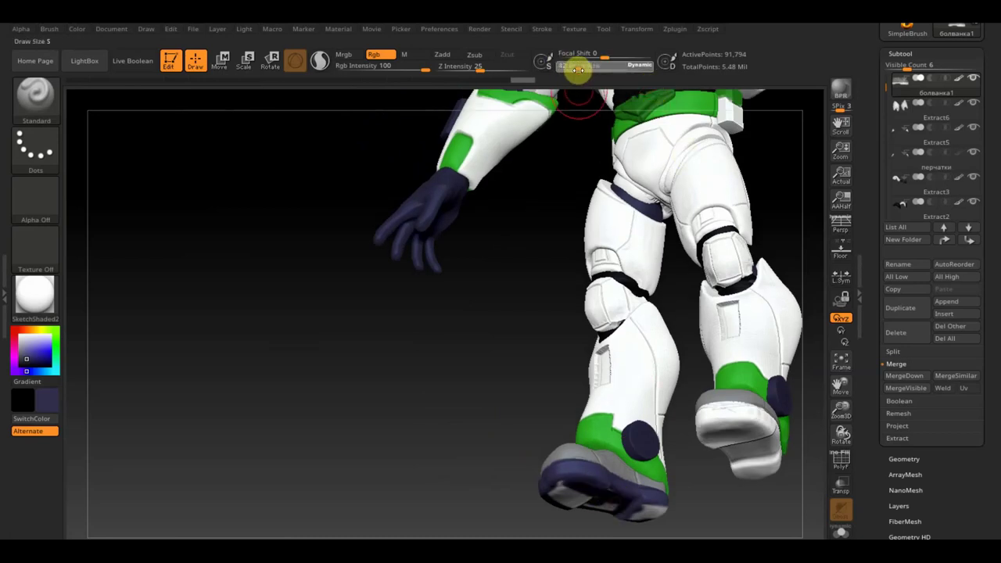
{"action": "mouse_move", "coordinate": [630, 508]}
{"action": "left_mouse_down"}
{"action": "mouse_move", "coordinate": [561, 485]}
{"action": "mouse_move", "coordinate": [583, 476]}
{"action": "mouse_move", "coordinate": [602, 495]}
{"action": "left_mouse_up"}
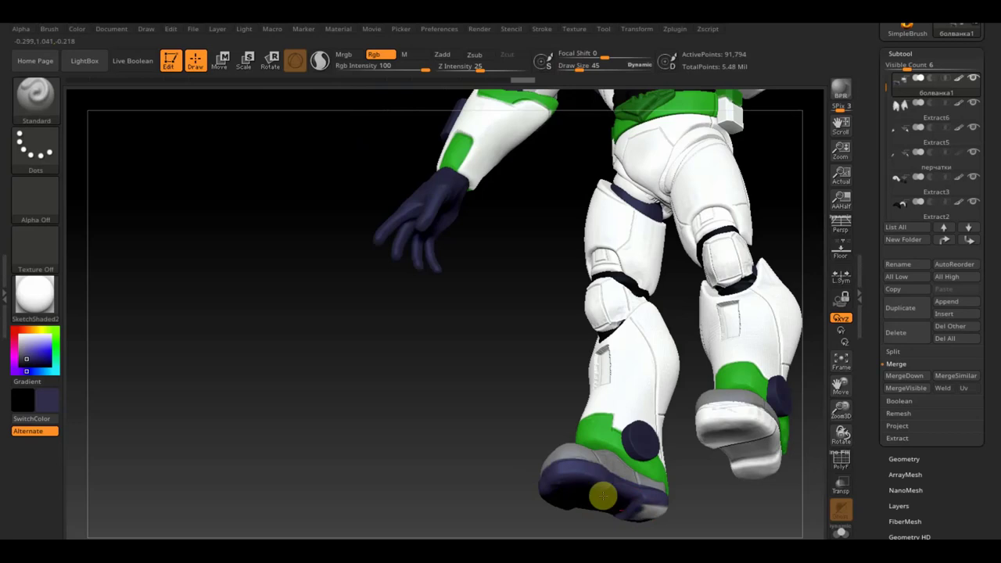
{"action": "mouse_move", "coordinate": [458, 439]}
{"action": "left_mouse_down"}
{"action": "mouse_move", "coordinate": [508, 481]}
{"action": "mouse_move", "coordinate": [520, 521]}
{"action": "mouse_move", "coordinate": [581, 487]}
{"action": "left_mouse_up"}
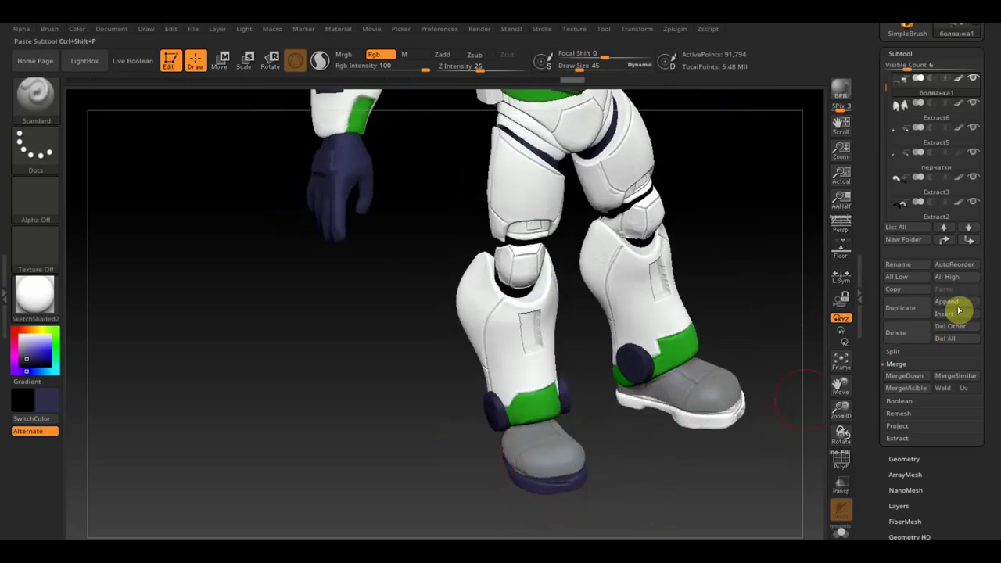
- Mirror And Weld the navy sole onto the other boot and clear the mask
{"action": "left_click", "coordinate": [907, 461]}
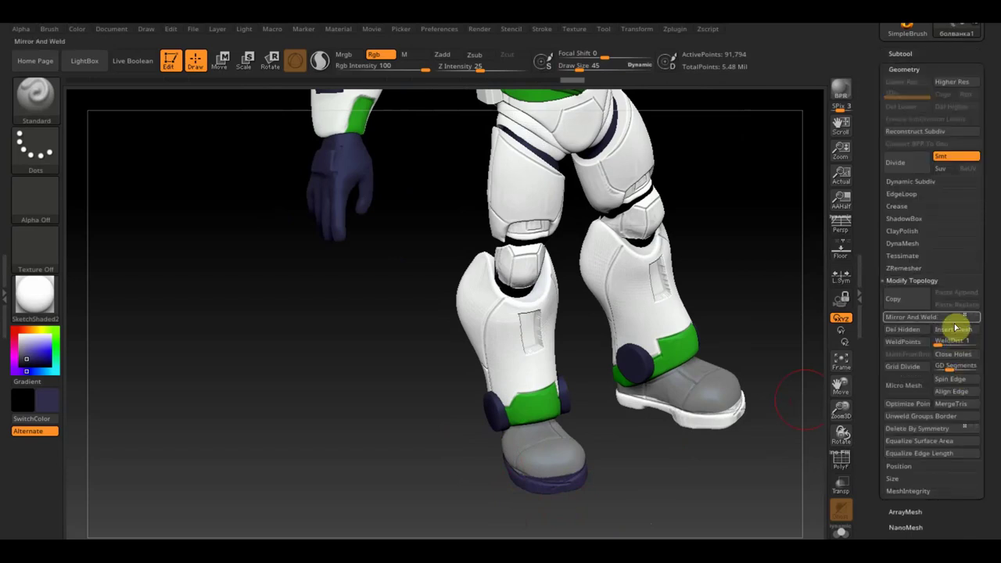
{"action": "left_click", "coordinate": [939, 318]}
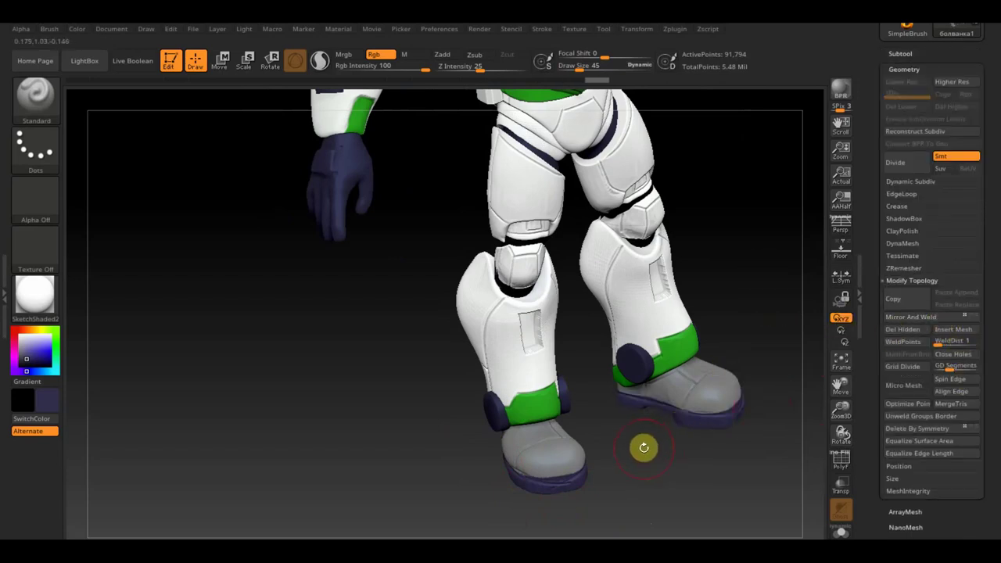
{"action": "left_click", "coordinate": [677, 478], "text": "ctrl"}
{"action": "left_click_drag", "start_coordinate": [665, 496], "coordinate": [674, 505]}
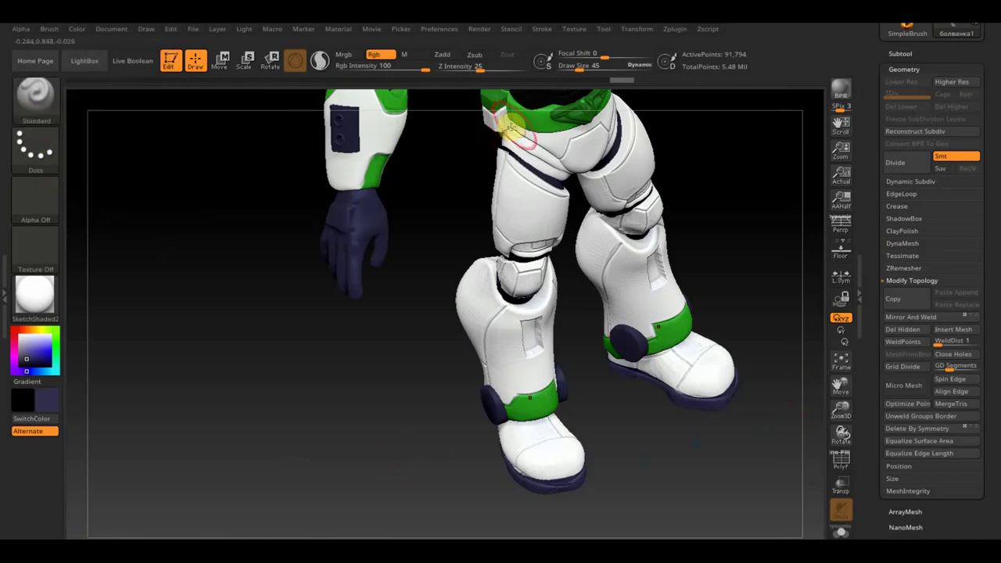
- Switch the paint colour to green, shrink the brush to about 10, and face the boot toe
{"action": "key", "text": "c"}
{"action": "left_click_drag", "start_coordinate": [591, 70], "coordinate": [575, 68]}
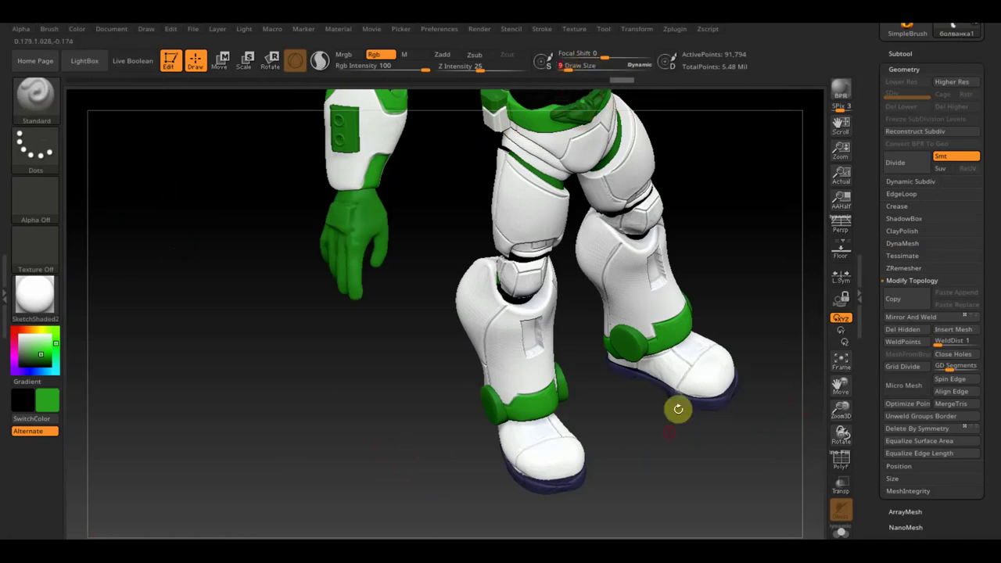
{"action": "right_click_drag", "start_coordinate": [680, 454], "coordinate": [696, 480], "text": "ctrl"}
{"action": "mouse_move", "coordinate": [678, 459]}
{"action": "left_mouse_down"}
{"action": "mouse_move", "coordinate": [661, 351]}
{"action": "mouse_move", "coordinate": [674, 382]}
{"action": "mouse_move", "coordinate": [667, 391]}
{"action": "left_mouse_up"}
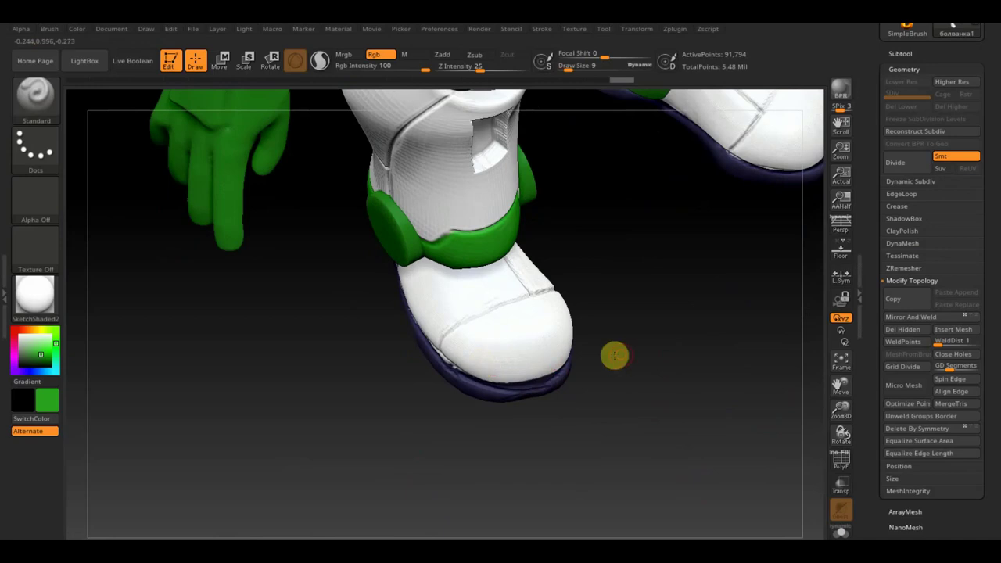
{"action": "left_click_drag", "start_coordinate": [614, 352], "coordinate": [626, 308]}
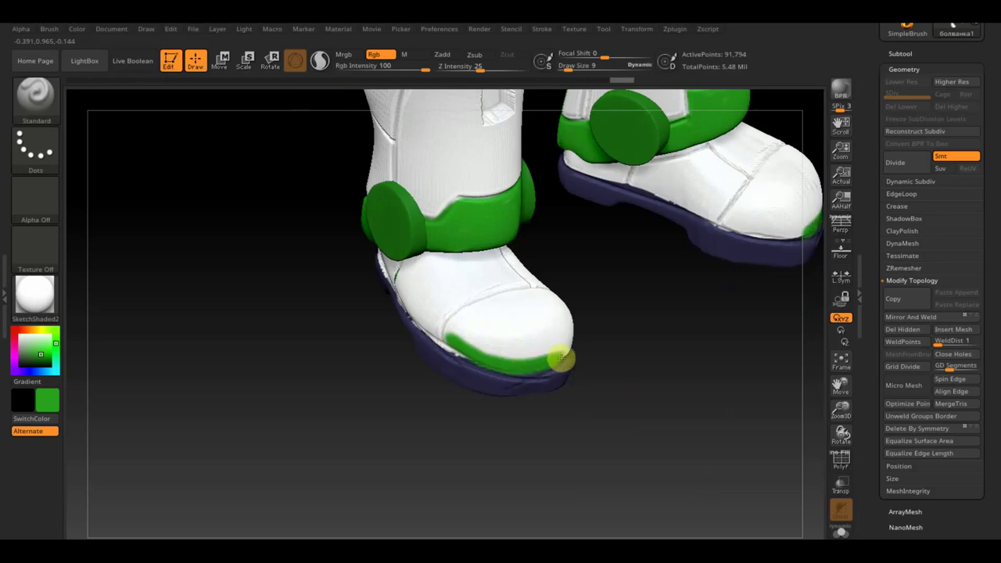
{"action": "left_click_drag", "start_coordinate": [571, 351], "coordinate": [563, 351]}
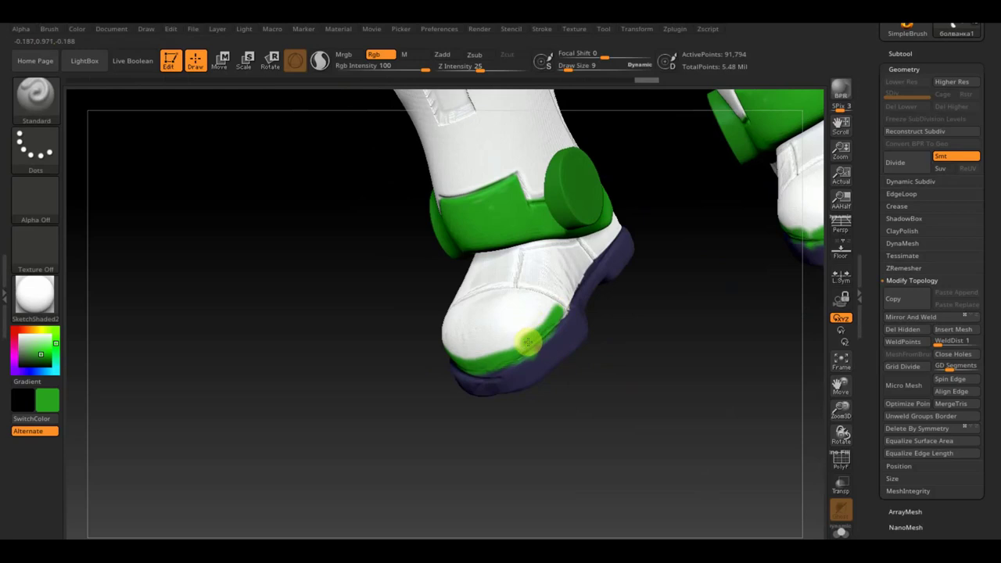
{"action": "mouse_move", "coordinate": [657, 377]}
{"action": "left_mouse_down"}
{"action": "mouse_move", "coordinate": [681, 386]}
{"action": "mouse_move", "coordinate": [539, 355]}
{"action": "left_mouse_up"}
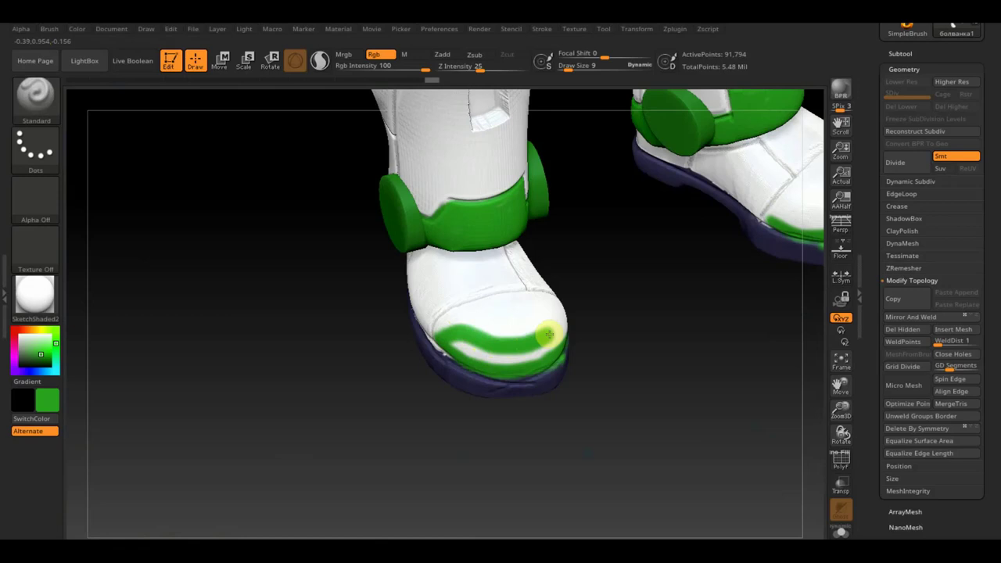
- Fill the white gaps on the boot toe with green, then sample navy from the sole
{"action": "mouse_move", "coordinate": [528, 362]}
{"action": "left_mouse_down"}
{"action": "mouse_move", "coordinate": [549, 347]}
{"action": "mouse_move", "coordinate": [494, 361]}
{"action": "left_mouse_up"}
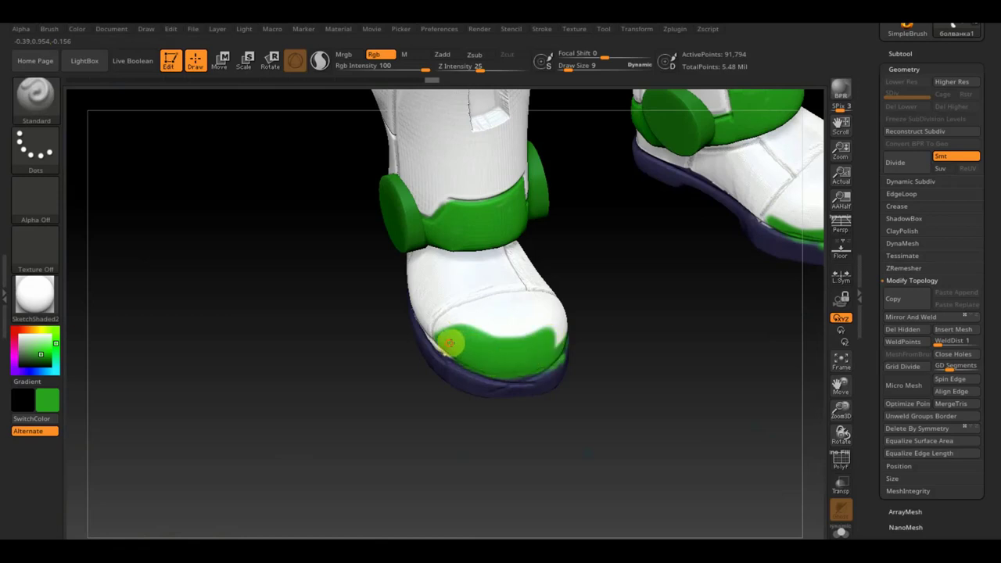
{"action": "left_click_drag", "start_coordinate": [625, 312], "coordinate": [608, 330]}
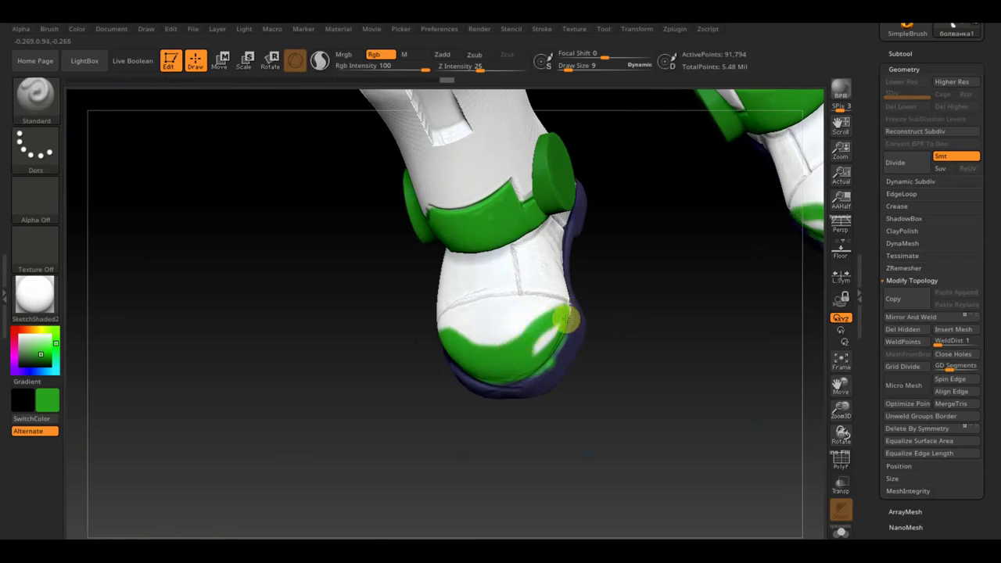
{"action": "left_click_drag", "start_coordinate": [566, 318], "coordinate": [542, 342]}
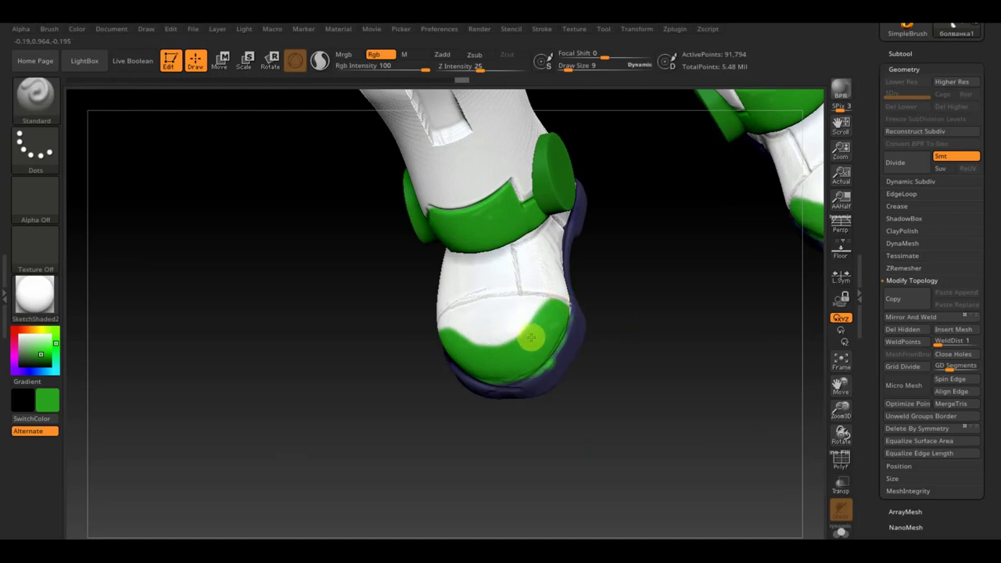
{"action": "left_click_drag", "start_coordinate": [619, 401], "coordinate": [603, 349]}
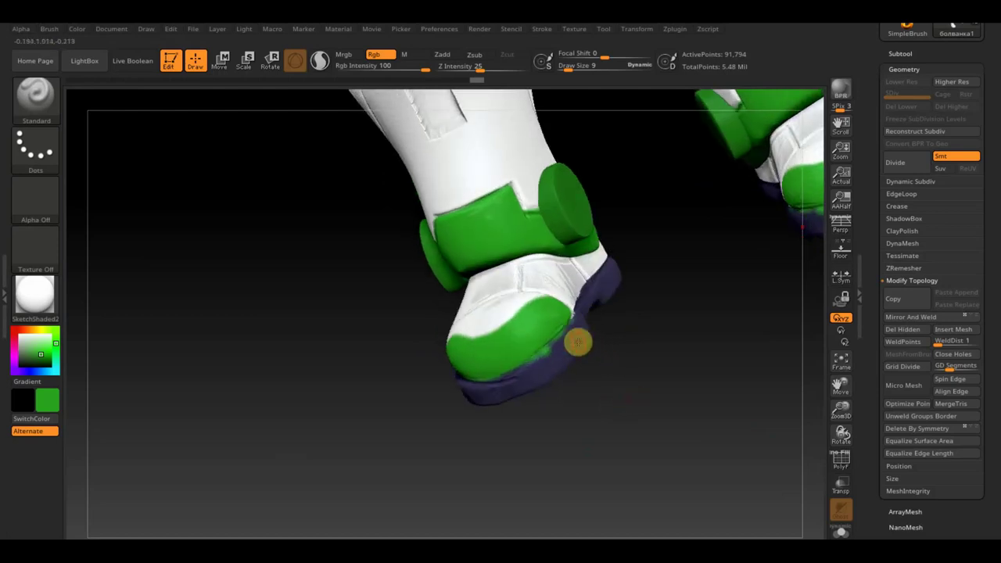
{"action": "key", "text": "c"}
{"action": "key", "text": "ctrl+f"}
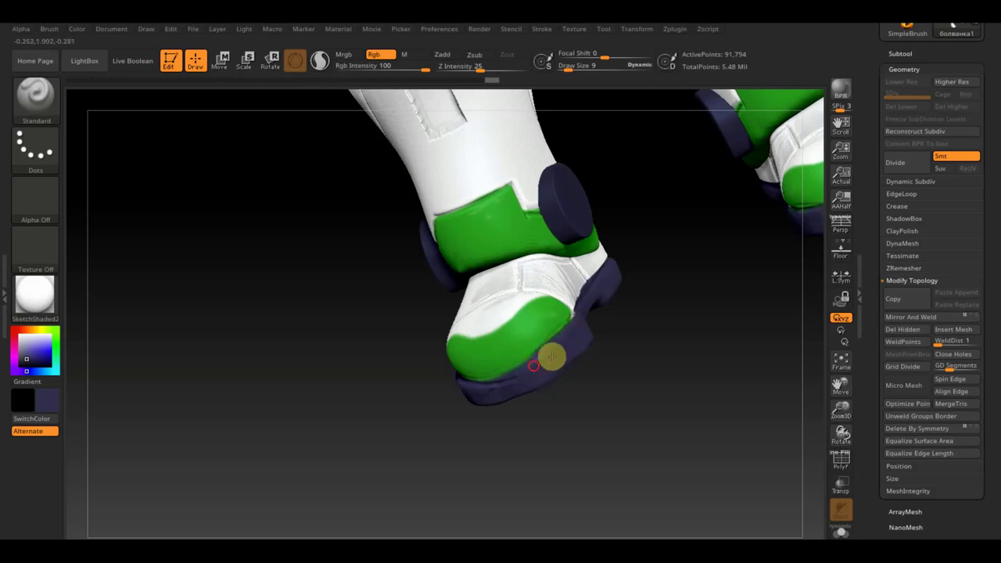
{"action": "mouse_move", "coordinate": [456, 412]}
{"action": "left_mouse_down"}
{"action": "mouse_move", "coordinate": [516, 413]}
{"action": "mouse_move", "coordinate": [514, 396]}
{"action": "left_mouse_up"}
{"action": "key", "text": "c"}
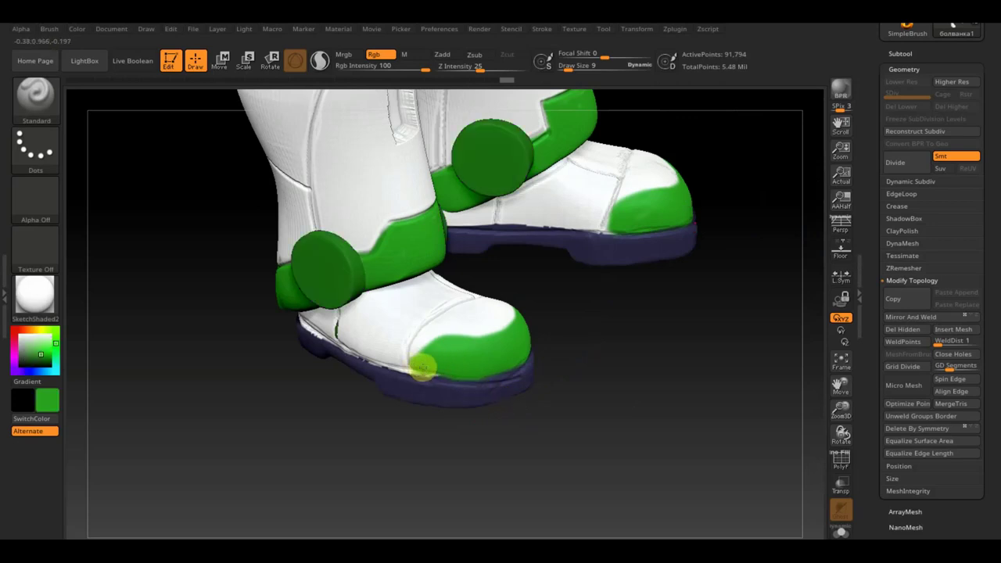
- Extend green along the toe's lower edge, then paint the boot's white lower edge navy
{"action": "left_click_drag", "start_coordinate": [422, 367], "coordinate": [487, 381]}
{"action": "key", "text": "c"}
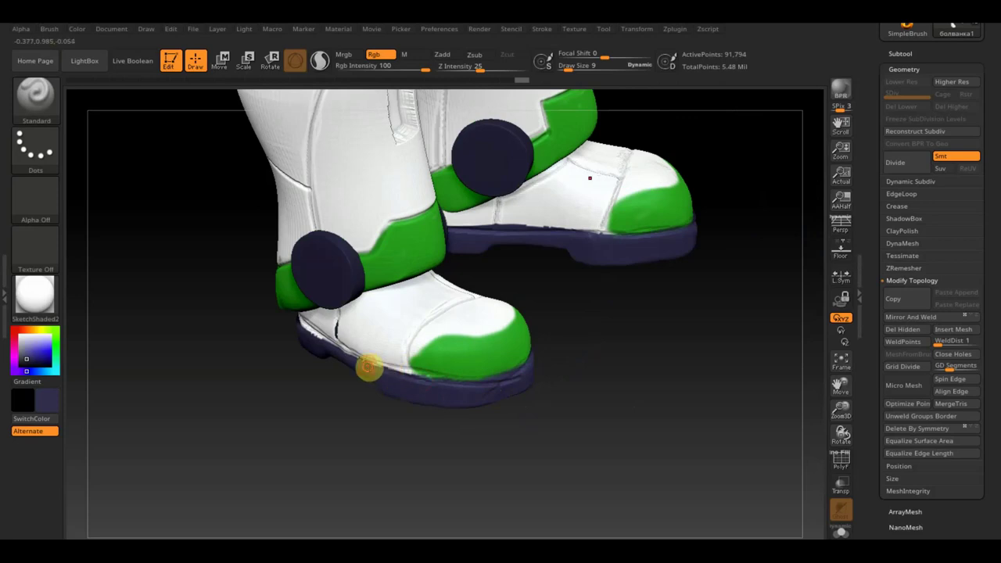
{"action": "left_click_drag", "start_coordinate": [555, 426], "coordinate": [570, 422]}
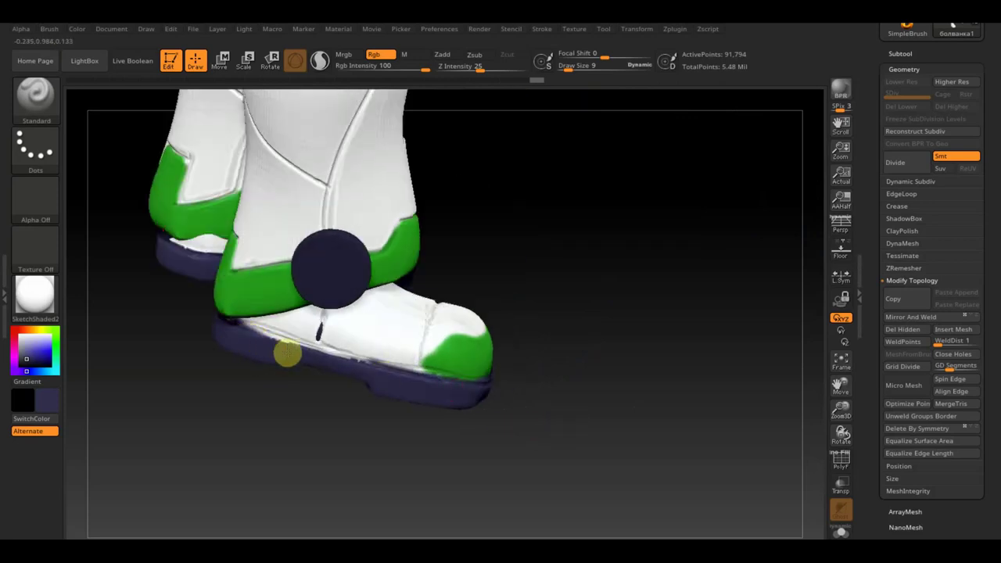
{"action": "left_click_drag", "start_coordinate": [241, 335], "coordinate": [328, 356]}
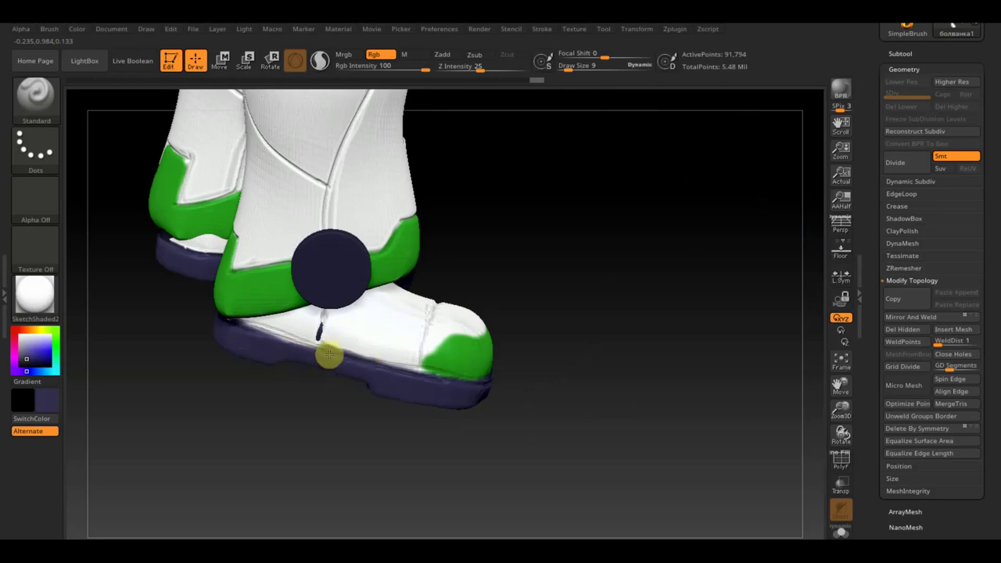
- Undo and redo the edge paint while orbiting and zooming to inspect both boots
{"action": "mouse_move", "coordinate": [466, 329]}
{"action": "left_mouse_down"}
{"action": "mouse_move", "coordinate": [376, 321]}
{"action": "mouse_move", "coordinate": [473, 297]}
{"action": "mouse_move", "coordinate": [265, 295]}
{"action": "left_mouse_up"}
{"action": "key", "text": "ctrl+z"}
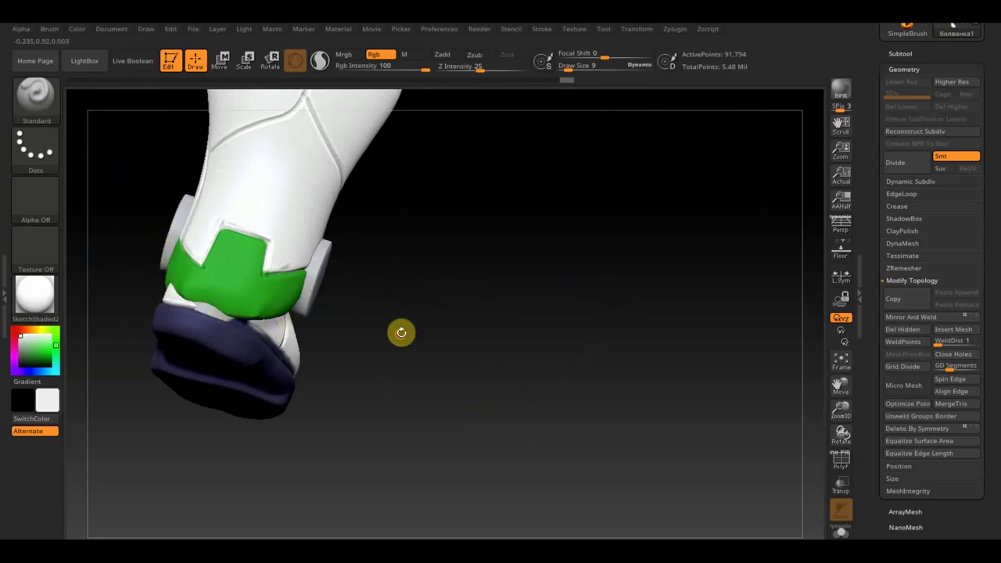
{"action": "left_click_drag", "start_coordinate": [402, 331], "coordinate": [361, 332]}
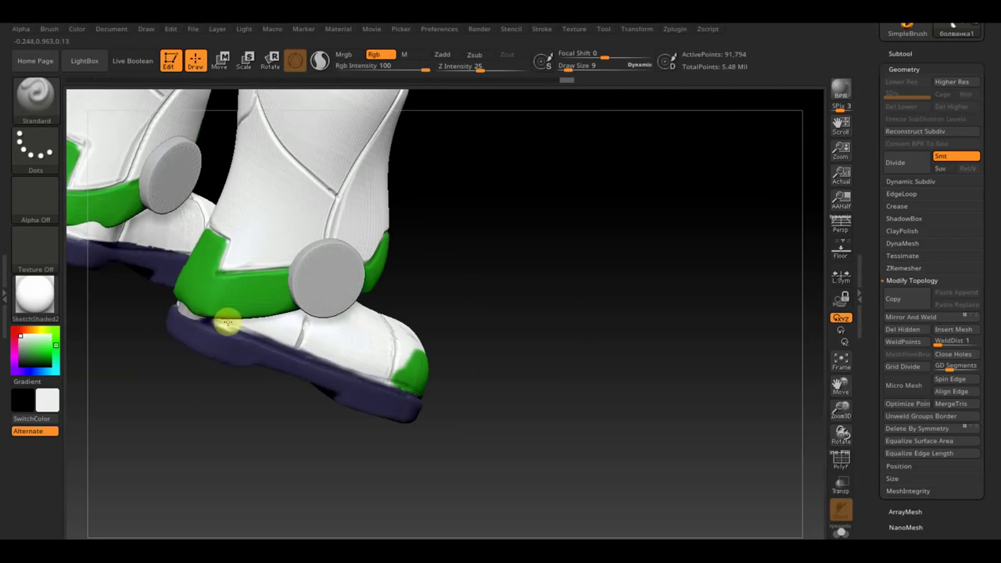
{"action": "key", "text": "ctrl+shift+z"}
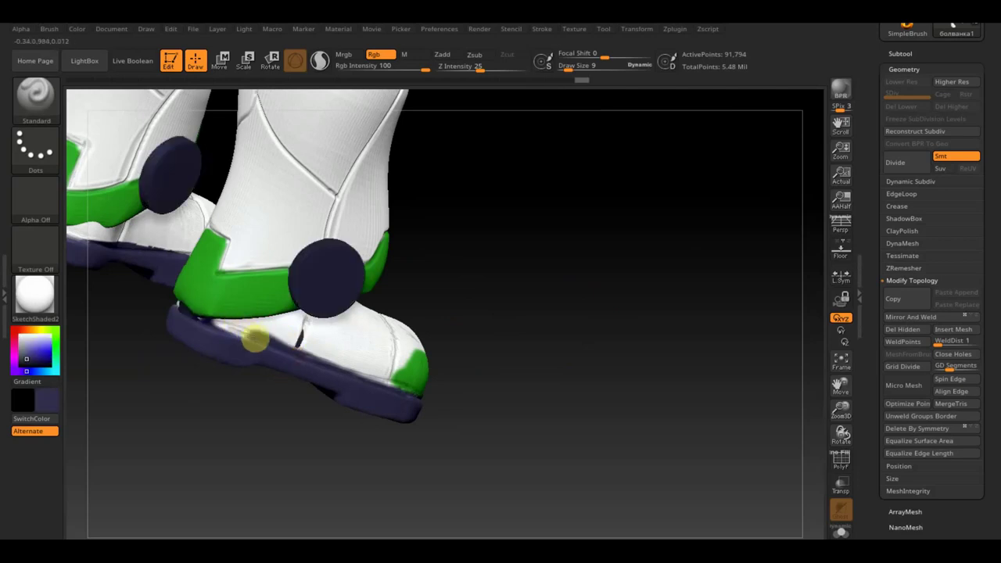
{"action": "key", "text": "ctrl+z"}
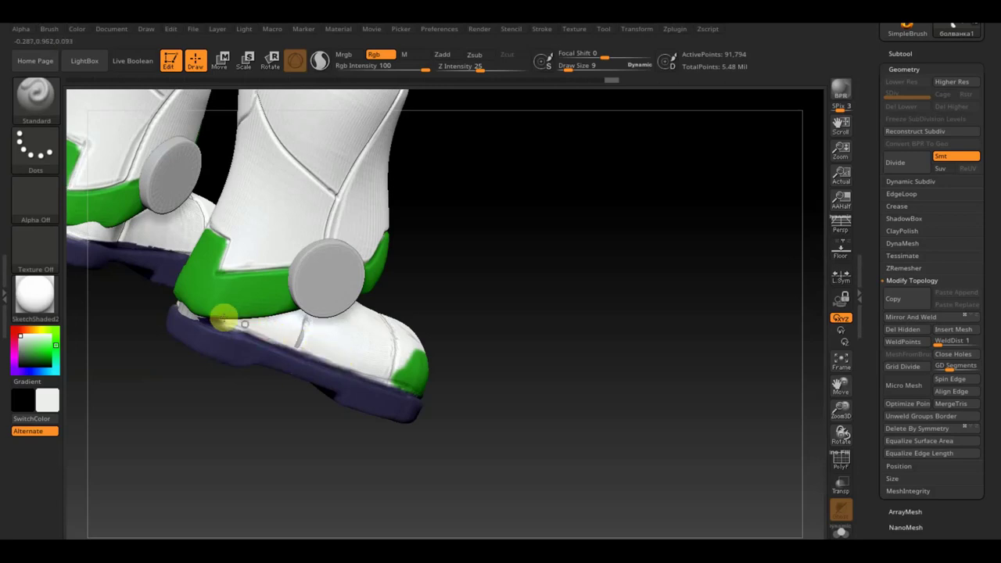
{"action": "left_click_drag", "start_coordinate": [509, 318], "coordinate": [549, 409], "text": "shift"}
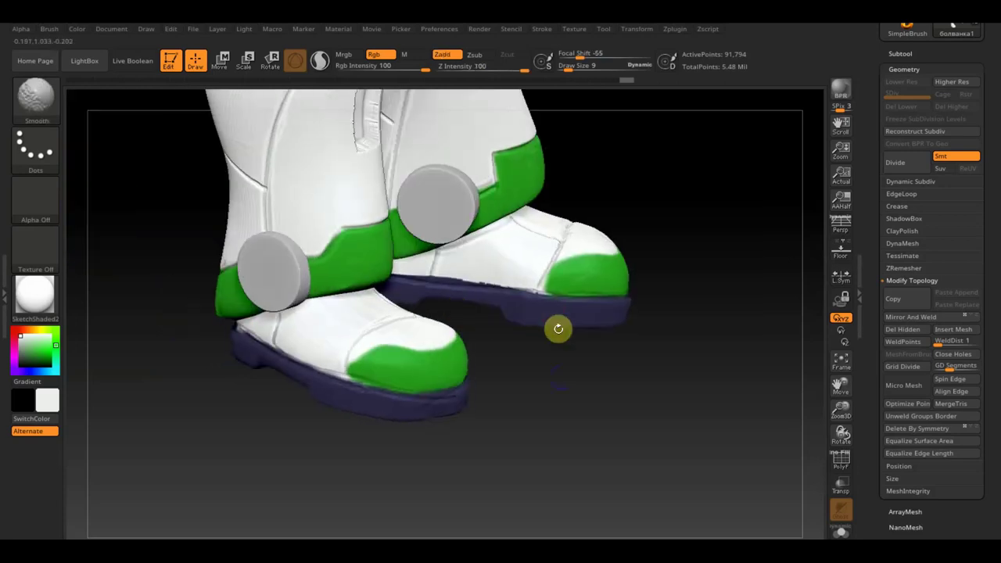
{"action": "left_click_drag", "start_coordinate": [574, 389], "coordinate": [603, 453], "text": "alt"}
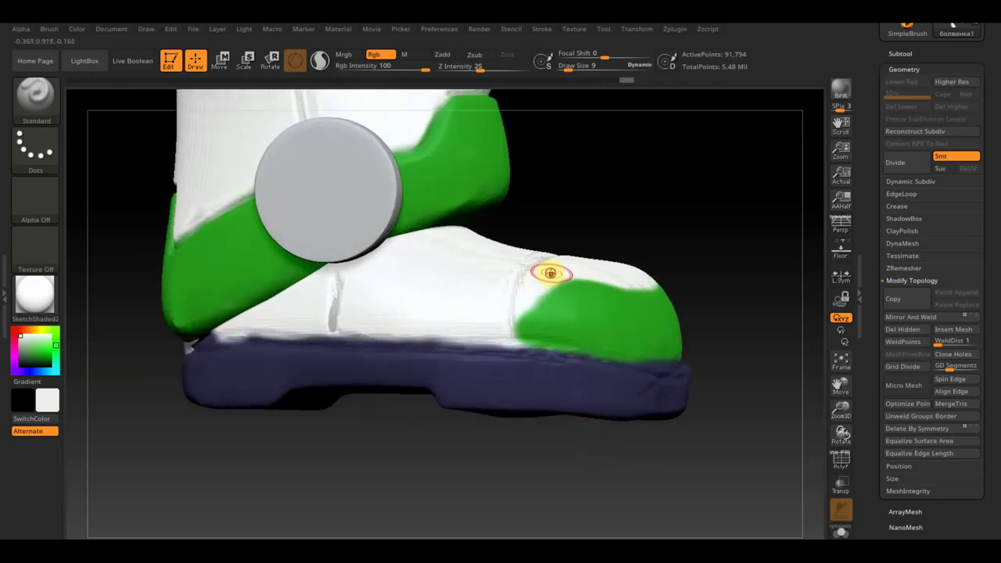
{"action": "mouse_move", "coordinate": [742, 297]}
{"action": "left_mouse_down"}
{"action": "mouse_move", "coordinate": [703, 381]}
{"action": "mouse_move", "coordinate": [740, 370]}
{"action": "left_mouse_up"}
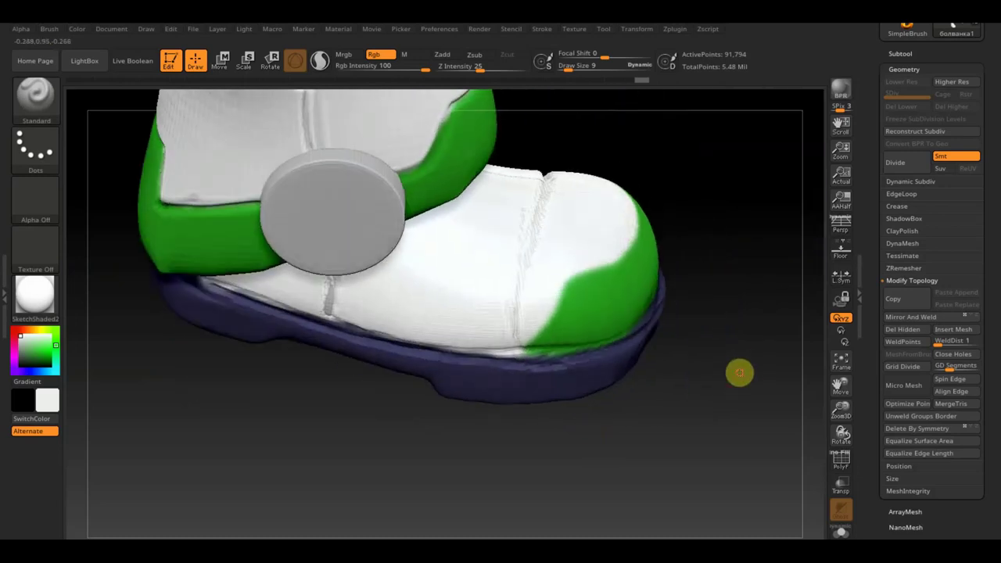
{"action": "mouse_move", "coordinate": [726, 498]}
{"action": "left_mouse_down", "text": "alt"}
{"action": "mouse_move", "coordinate": [690, 338]}
{"action": "mouse_move", "coordinate": [645, 263]}
{"action": "mouse_move", "coordinate": [623, 480]}
{"action": "mouse_move", "coordinate": [627, 436]}
{"action": "mouse_move", "coordinate": [662, 377]}
{"action": "mouse_move", "coordinate": [649, 371]}
{"action": "left_mouse_up", "text": "alt"}
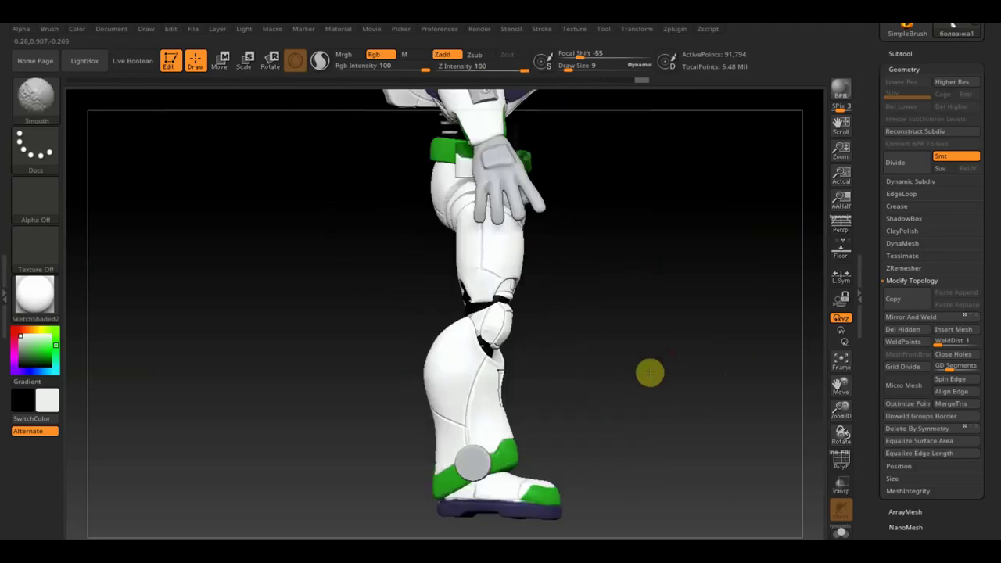
- Pick light grey as the paint colour and make the glove subtool active
{"action": "key", "text": "shift"}
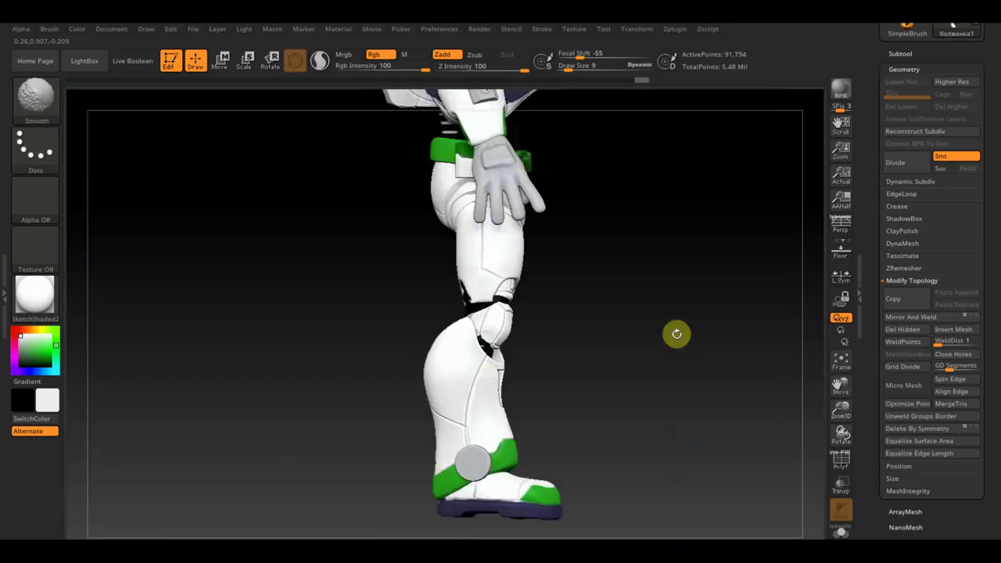
{"action": "mouse_move", "coordinate": [656, 337]}
{"action": "left_mouse_down"}
{"action": "mouse_move", "coordinate": [391, 335]}
{"action": "mouse_move", "coordinate": [373, 351]}
{"action": "left_mouse_up"}
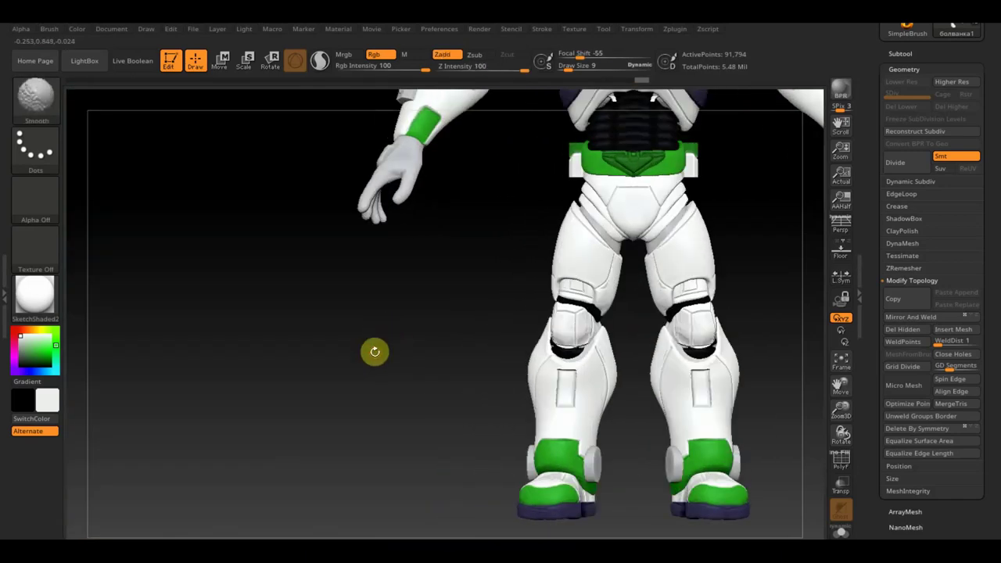
{"action": "left_click_drag", "start_coordinate": [446, 230], "coordinate": [445, 335], "text": "alt"}
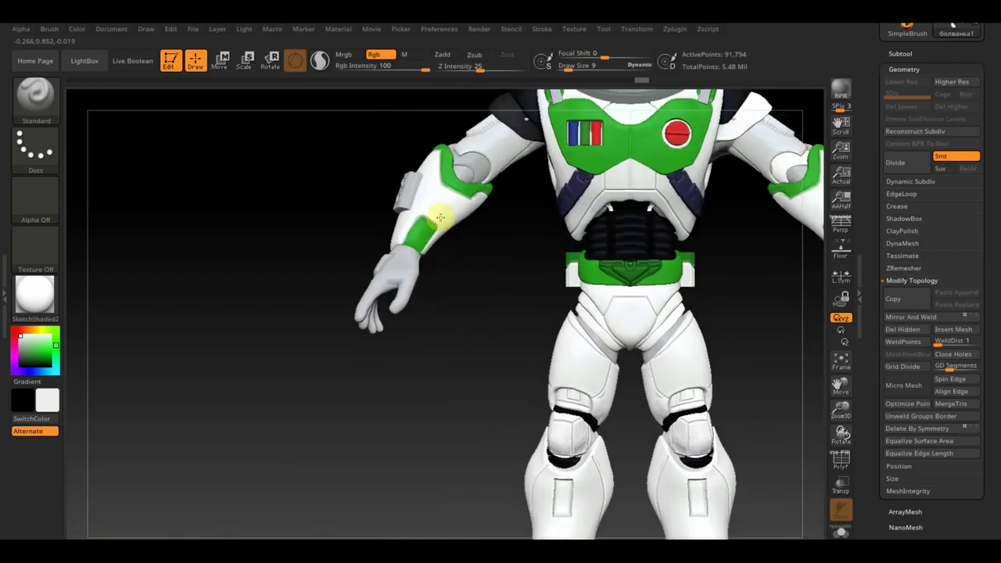
{"action": "left_click", "coordinate": [50, 397]}
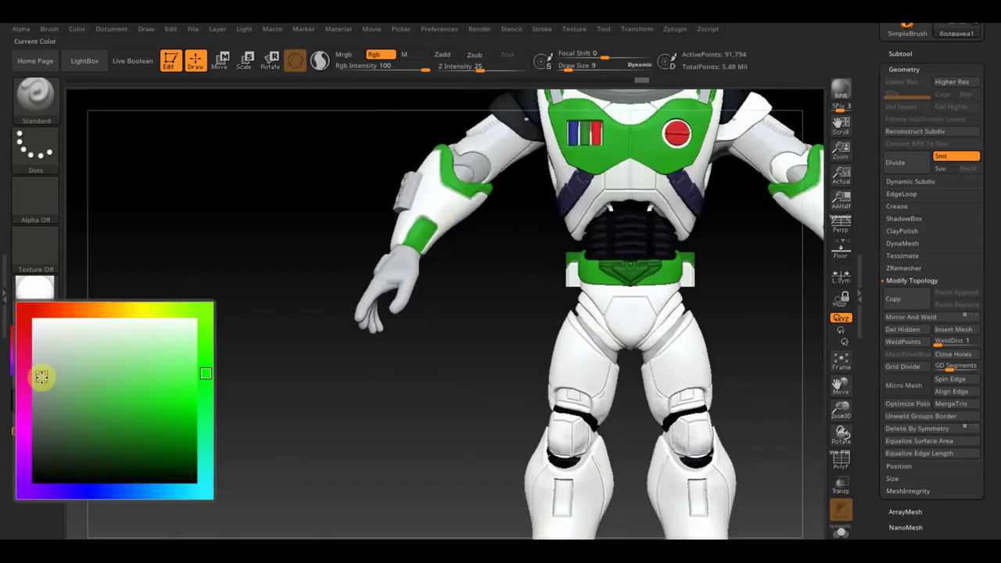
{"action": "left_click", "coordinate": [42, 376]}
{"action": "left_click", "coordinate": [405, 292], "text": "alt"}
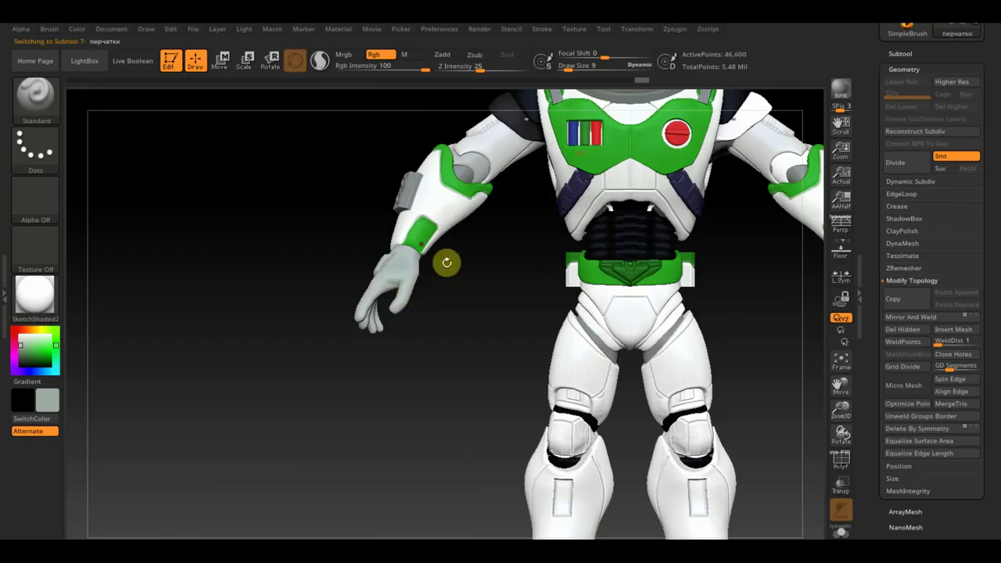
- Paint the glove's square wrist panel in the belt's green at brush size 28
{"action": "left_click", "coordinate": [585, 67]}
{"action": "type", "text": "124"}
{"action": "key", "text": "Return"}
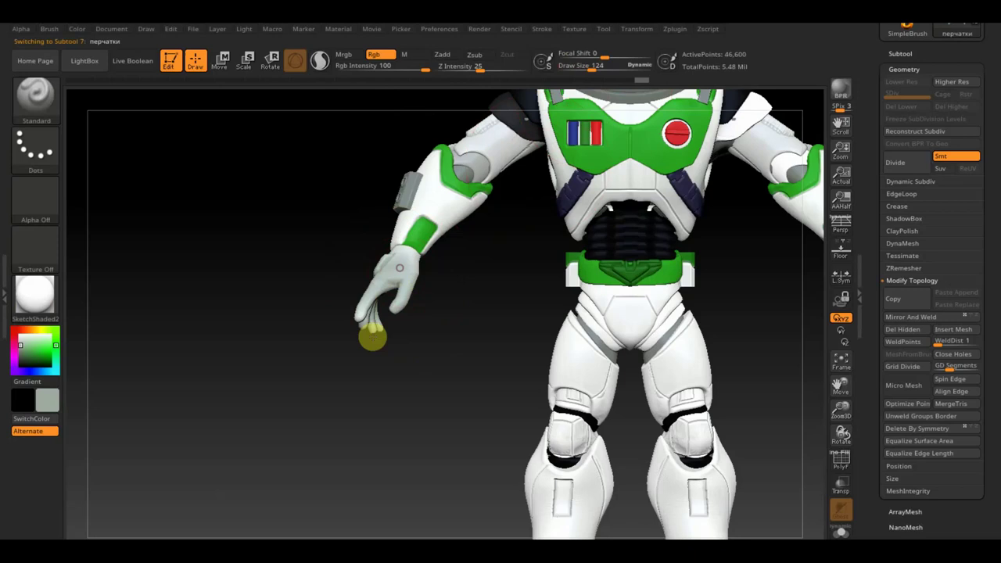
{"action": "left_click_drag", "start_coordinate": [409, 378], "coordinate": [448, 382]}
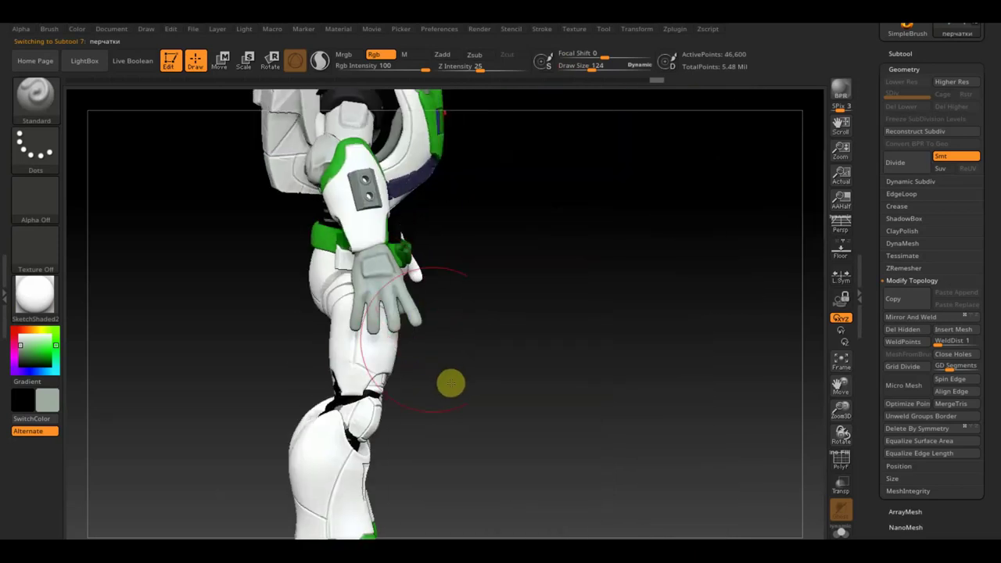
{"action": "left_click_drag", "start_coordinate": [465, 310], "coordinate": [545, 310]}
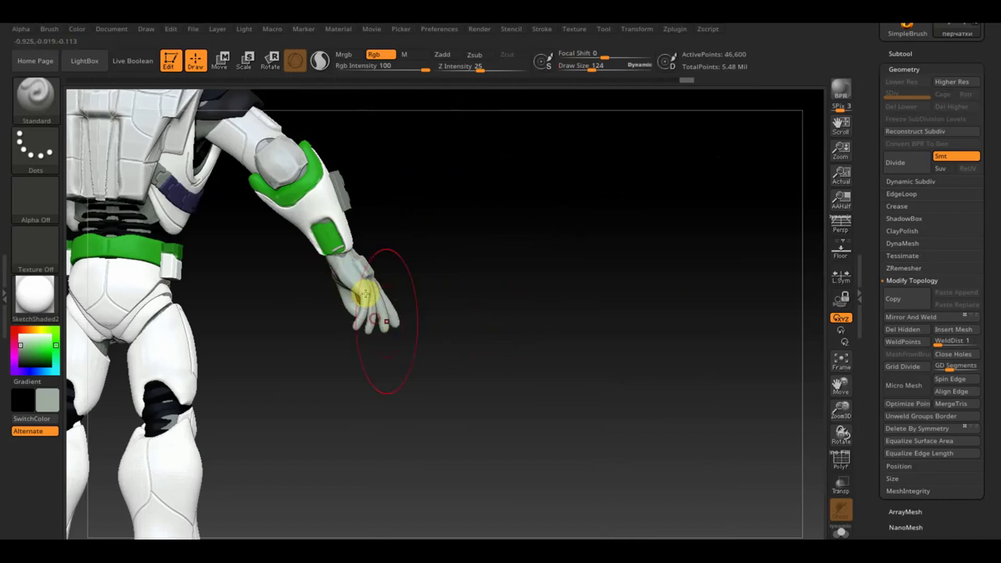
{"action": "mouse_move", "coordinate": [487, 290]}
{"action": "left_mouse_down", "text": "alt"}
{"action": "mouse_move", "coordinate": [527, 409]}
{"action": "mouse_move", "coordinate": [588, 387]}
{"action": "mouse_move", "coordinate": [567, 364]}
{"action": "mouse_move", "coordinate": [541, 373]}
{"action": "left_mouse_up", "text": "alt"}
{"action": "left_click_drag", "start_coordinate": [586, 68], "coordinate": [566, 68]}
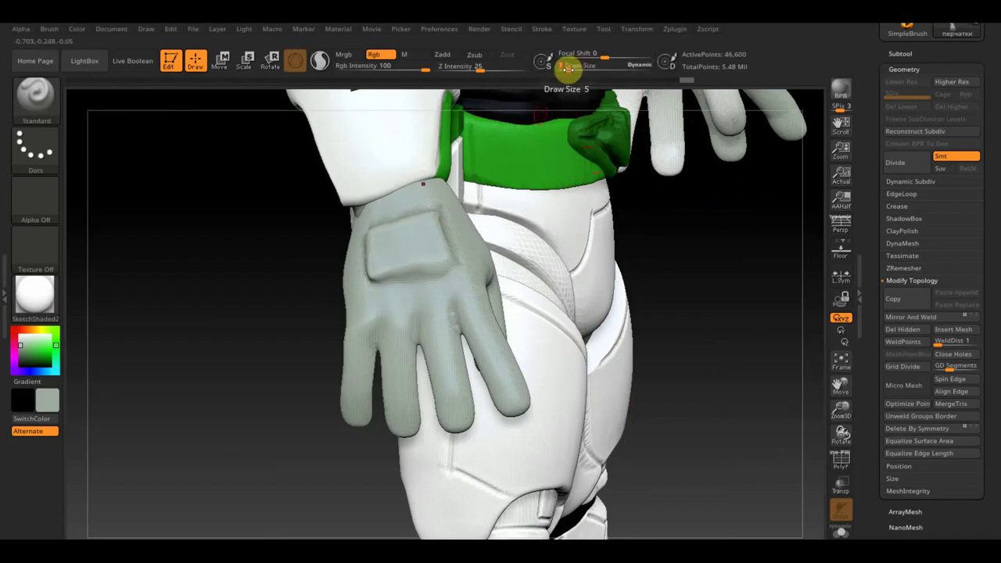
{"action": "key", "text": "c"}
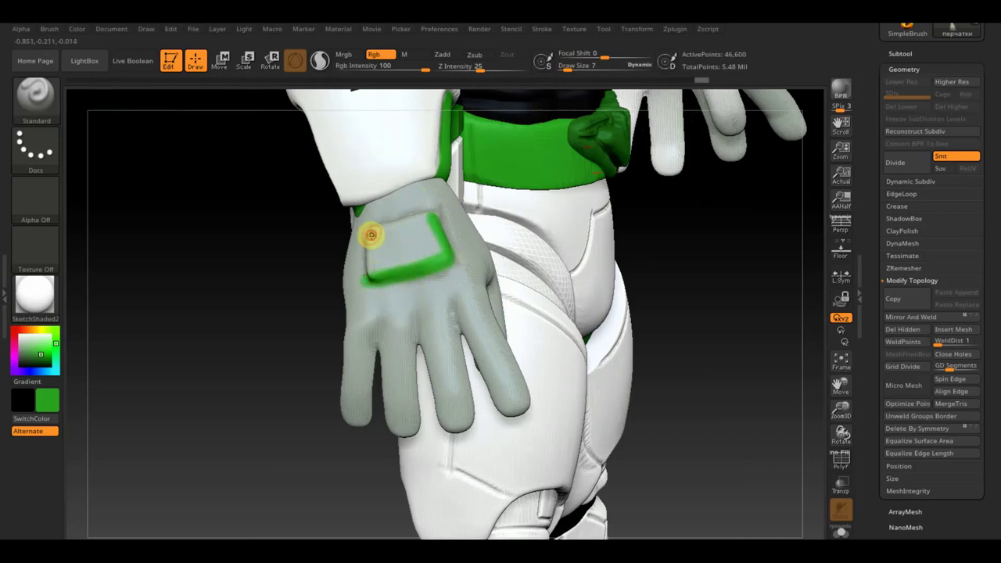
{"action": "left_click_drag", "start_coordinate": [396, 260], "coordinate": [435, 252]}
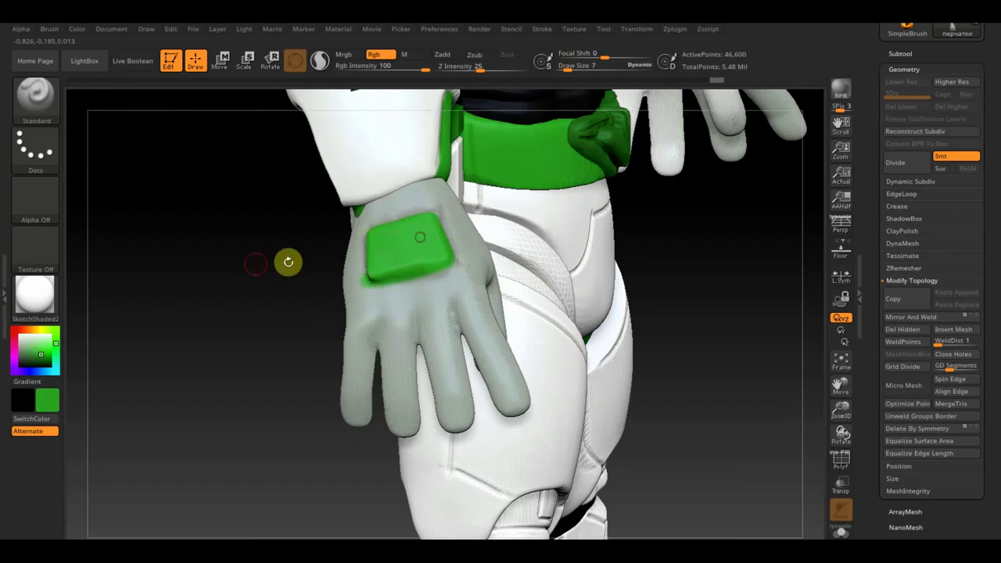
- Swap back to light grey and Mirror And Weld the glove to the other side
{"action": "left_click_drag", "start_coordinate": [286, 261], "coordinate": [290, 273]}
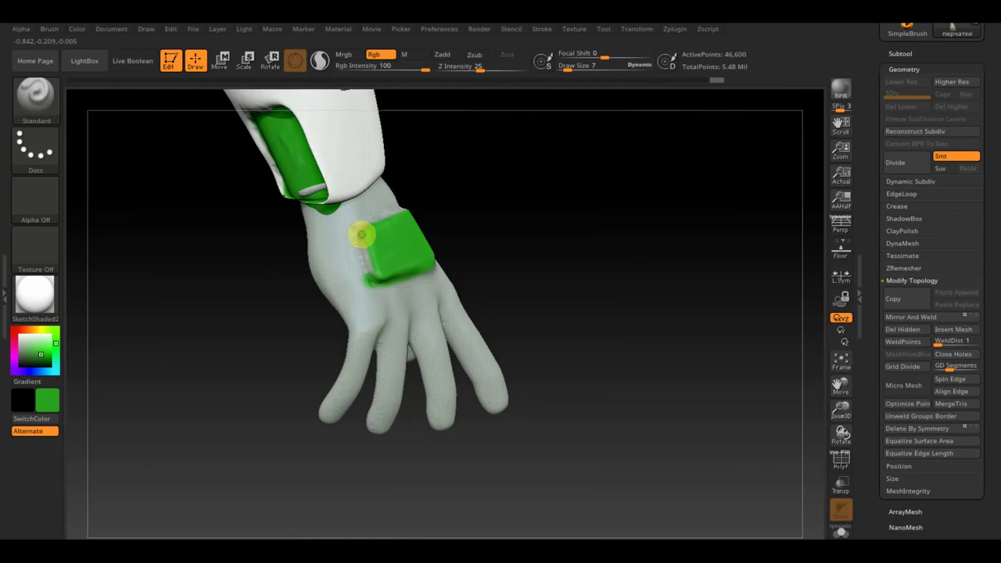
{"action": "left_click_drag", "start_coordinate": [483, 199], "coordinate": [503, 230]}
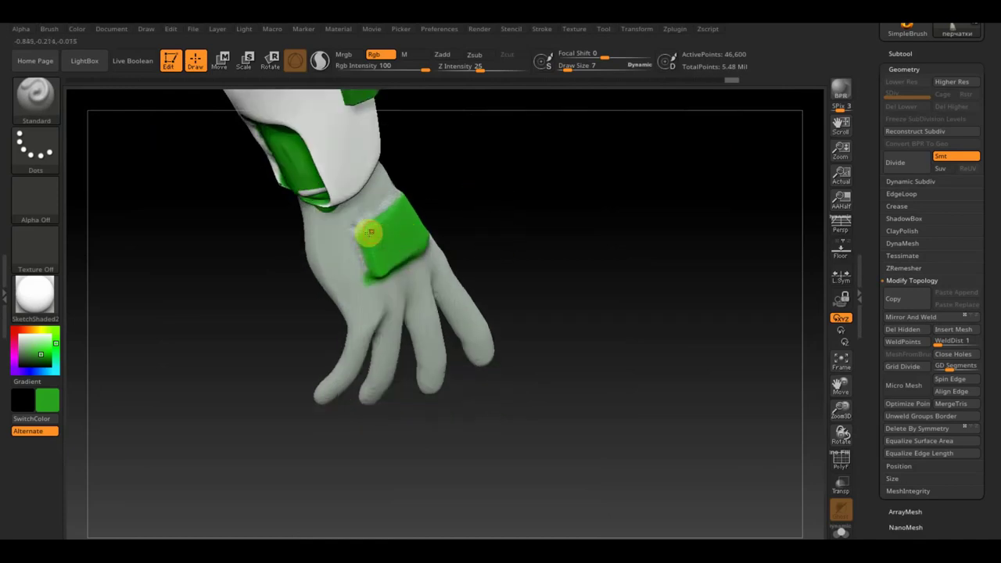
{"action": "mouse_move", "coordinate": [400, 200]}
{"action": "left_mouse_down"}
{"action": "mouse_move", "coordinate": [476, 208]}
{"action": "mouse_move", "coordinate": [415, 223]}
{"action": "mouse_move", "coordinate": [401, 205]}
{"action": "left_mouse_up"}
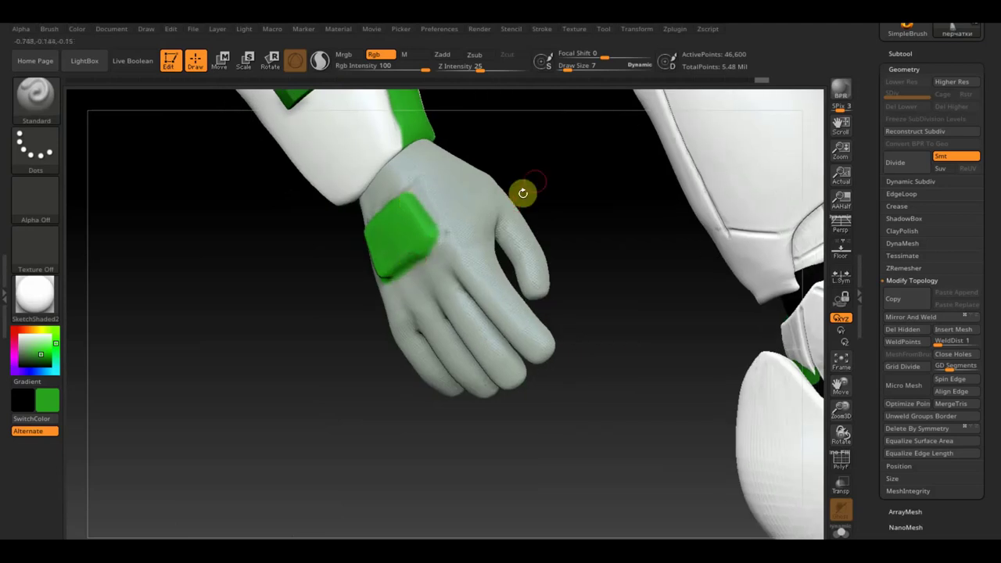
{"action": "left_click_drag", "start_coordinate": [523, 192], "coordinate": [572, 145]}
{"action": "key", "text": "c"}
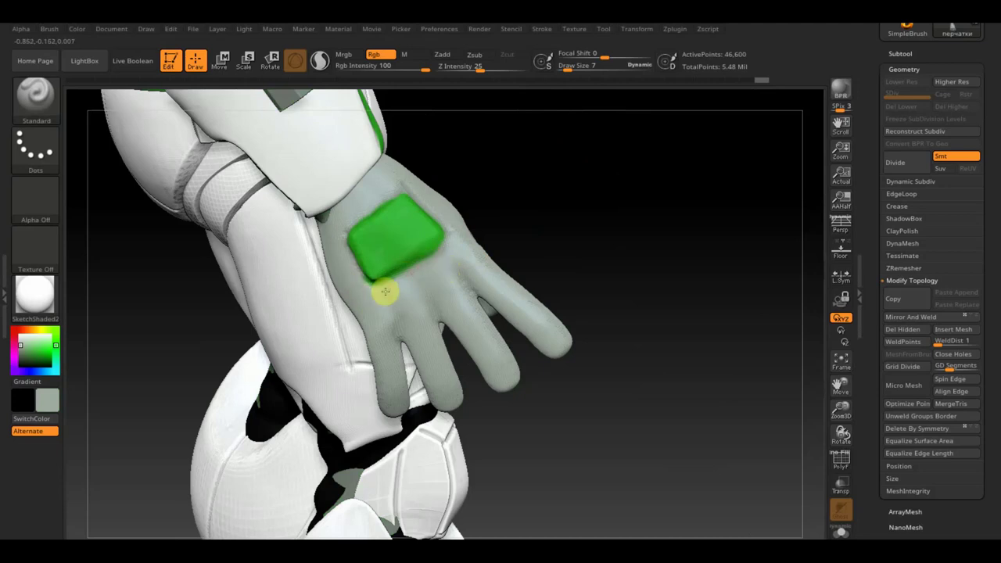
{"action": "mouse_move", "coordinate": [601, 248]}
{"action": "left_mouse_down"}
{"action": "mouse_move", "coordinate": [568, 257]}
{"action": "mouse_move", "coordinate": [631, 299]}
{"action": "left_mouse_up"}
{"action": "left_click", "coordinate": [938, 319]}
{"action": "left_click_drag", "start_coordinate": [726, 328], "coordinate": [657, 331]}
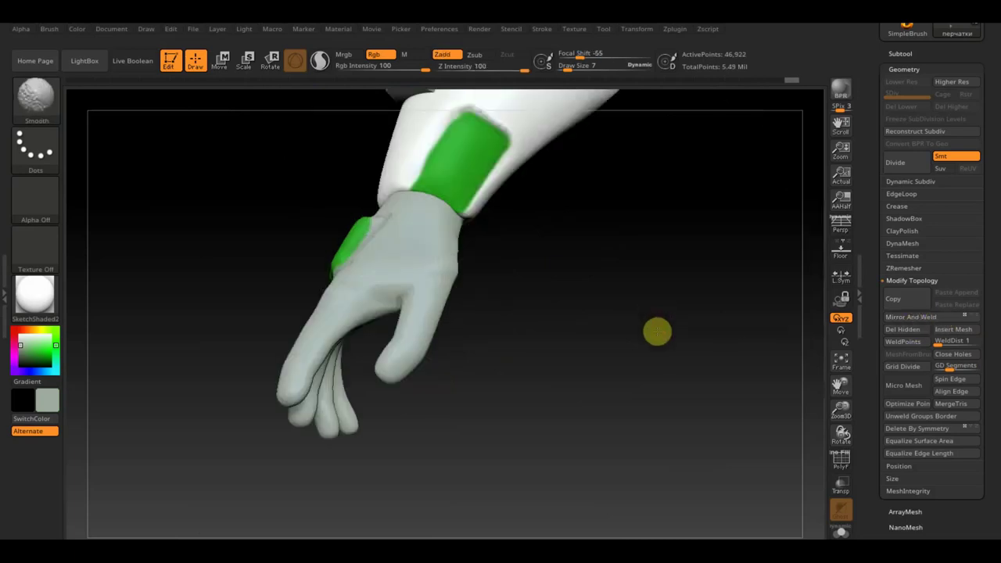
{"action": "mouse_move", "coordinate": [655, 414]}
{"action": "left_mouse_down"}
{"action": "mouse_move", "coordinate": [637, 346]}
{"action": "mouse_move", "coordinate": [499, 166]}
{"action": "left_mouse_up"}
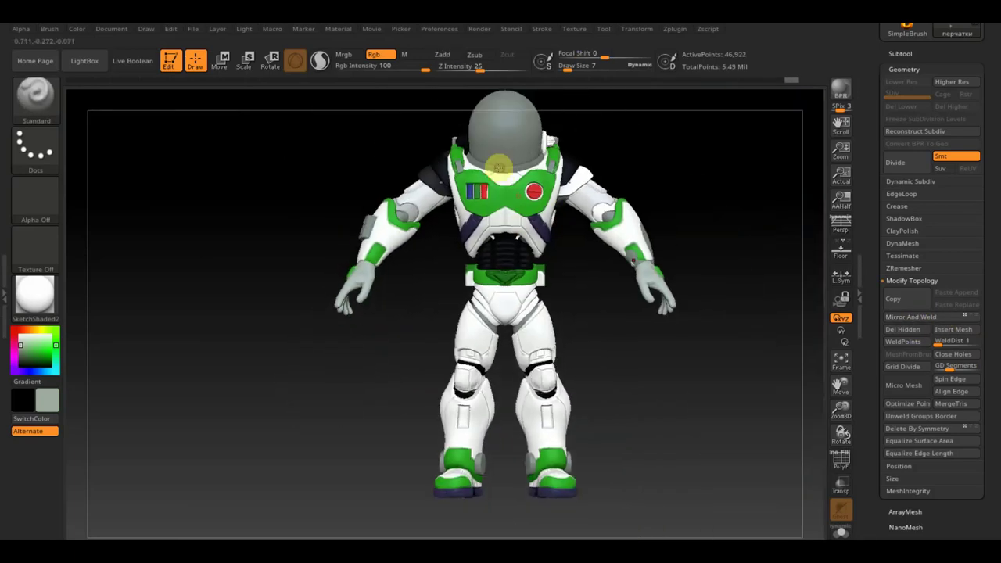
- Select the helmet dome and pick white at a draw size of about 140
{"action": "left_click_drag", "start_coordinate": [663, 181], "coordinate": [619, 217], "text": "alt"}
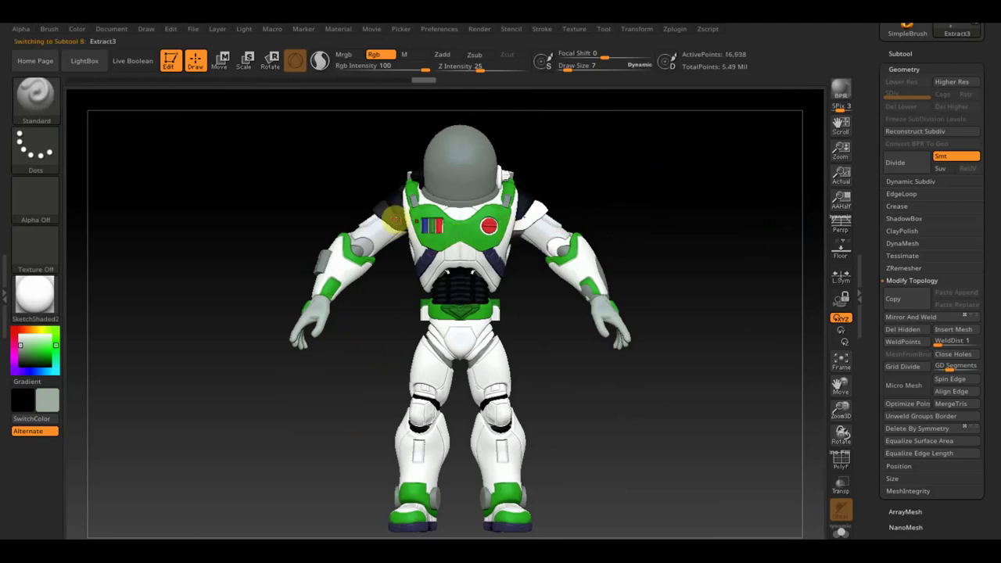
{"action": "left_click_drag", "start_coordinate": [738, 240], "coordinate": [722, 291], "text": "alt"}
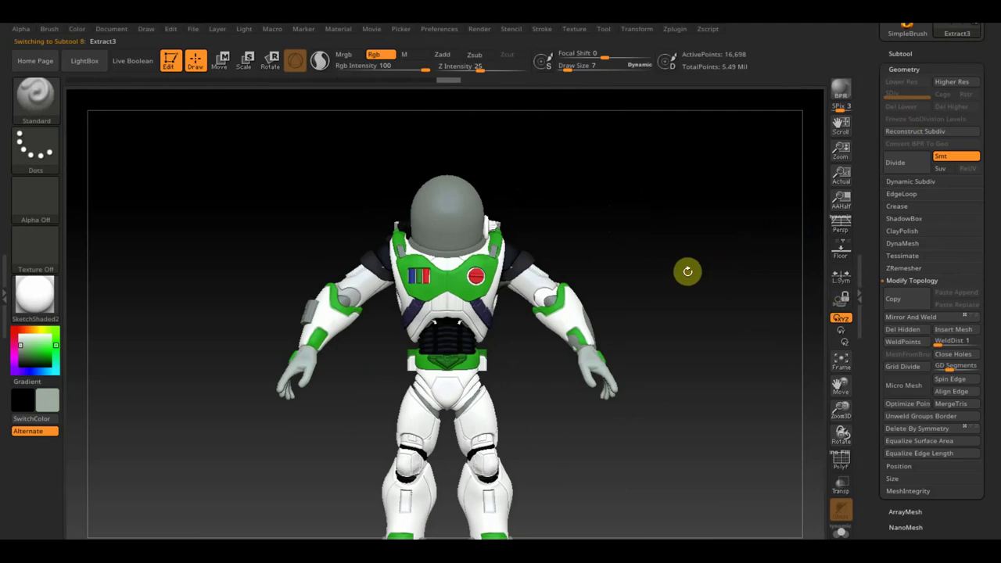
{"action": "left_click", "coordinate": [618, 512]}
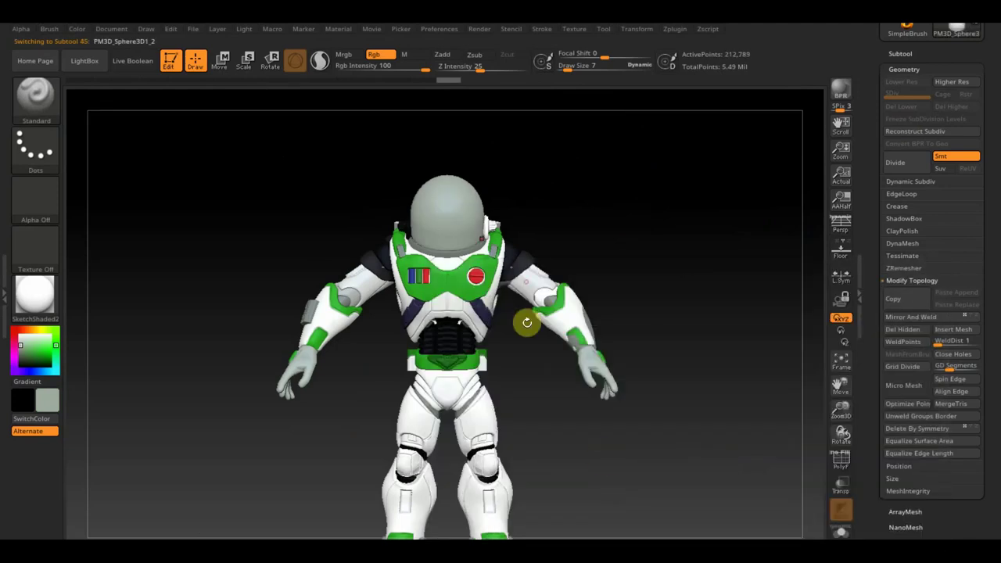
{"action": "left_click_drag", "start_coordinate": [565, 67], "coordinate": [594, 71]}
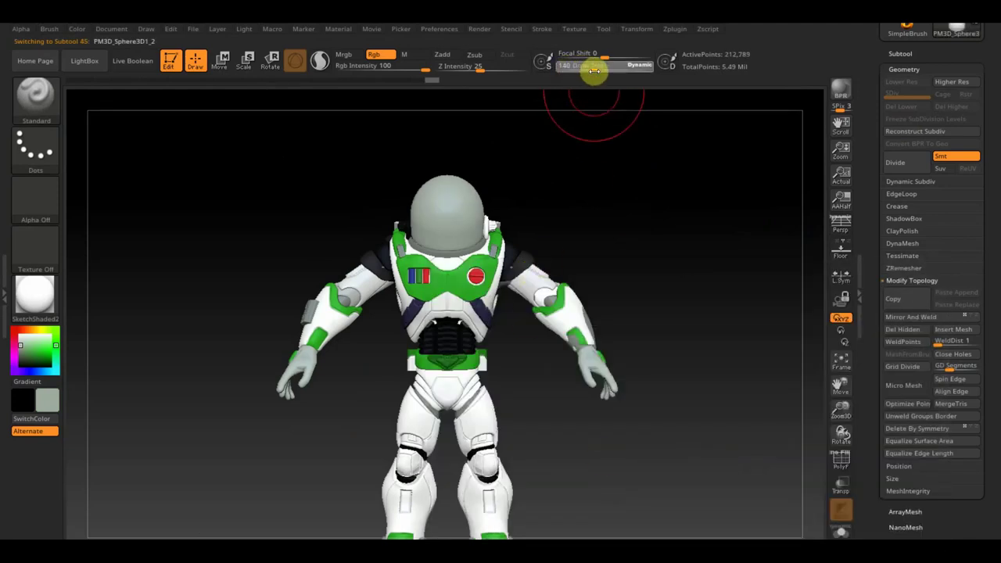
{"action": "left_click", "coordinate": [49, 402]}
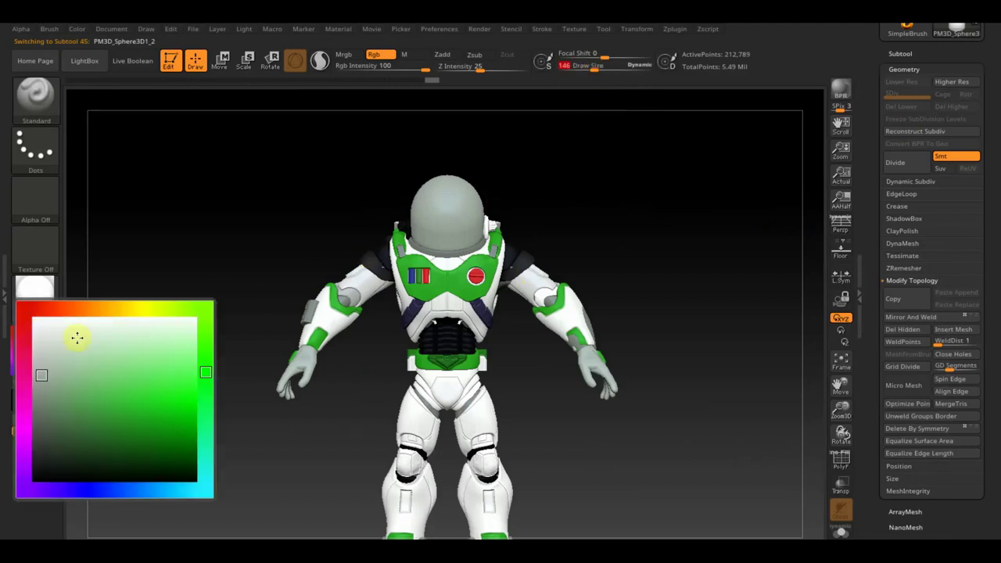
{"action": "left_click", "coordinate": [42, 327]}
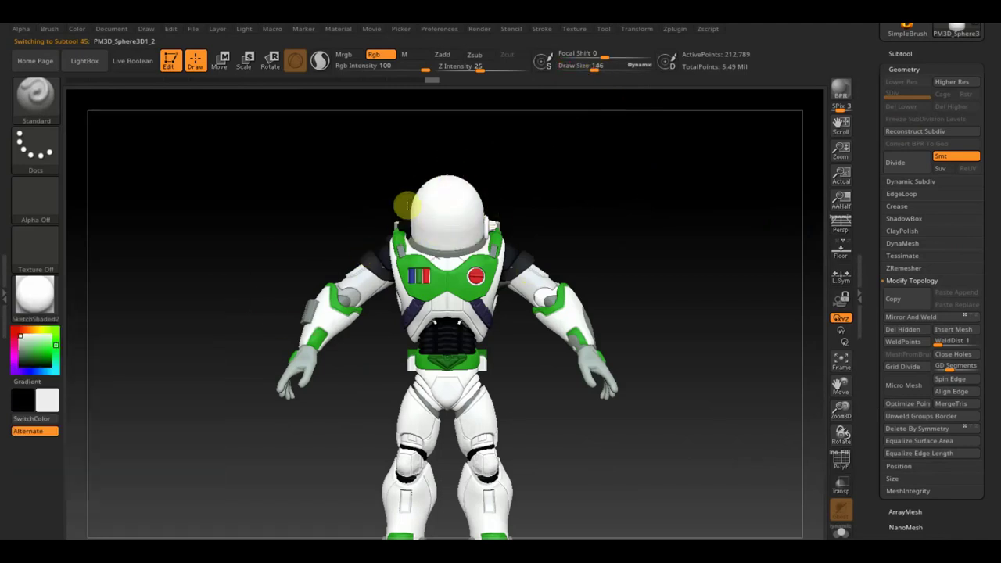
- Delete the small stray sphere piece at the helmet's edge
{"action": "left_click_drag", "start_coordinate": [529, 226], "coordinate": [598, 243]}
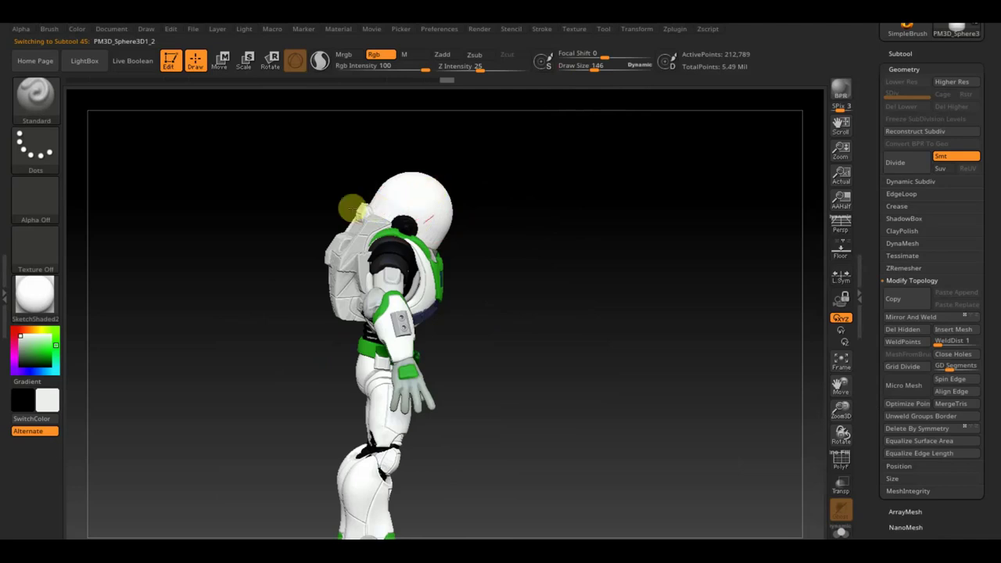
{"action": "left_click_drag", "start_coordinate": [566, 246], "coordinate": [479, 232]}
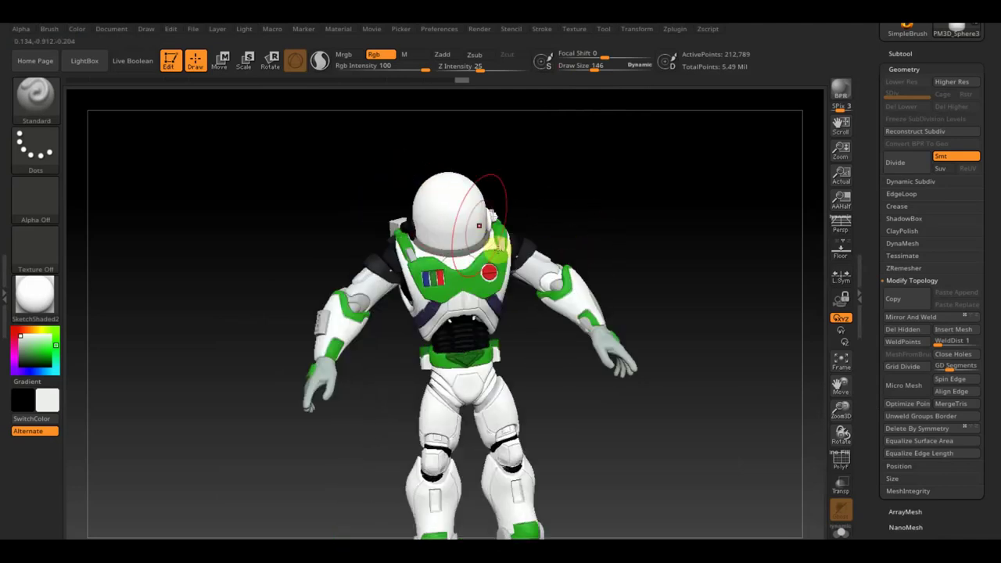
{"action": "left_click_drag", "start_coordinate": [625, 203], "coordinate": [641, 227]}
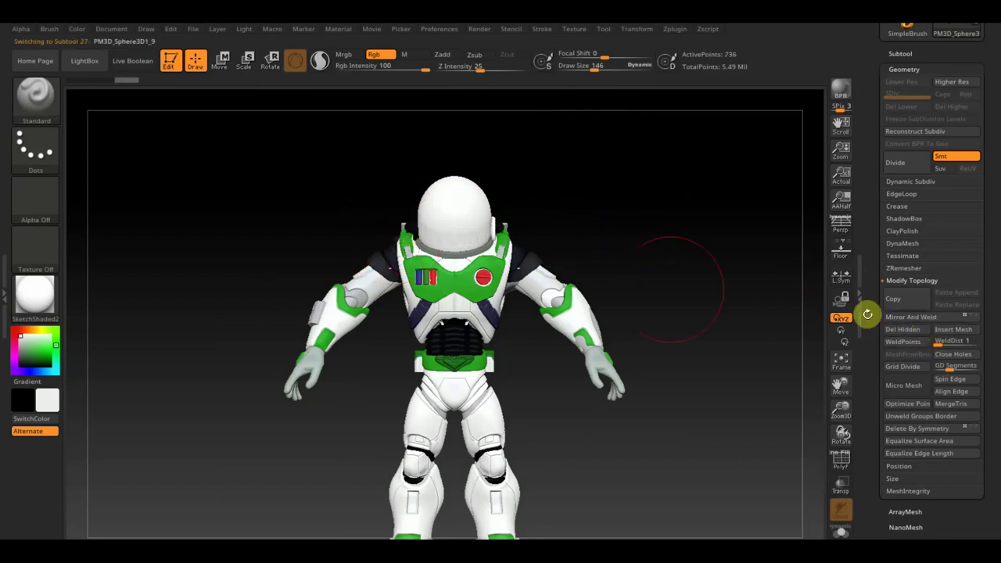
{"action": "left_click", "coordinate": [461, 242], "text": "alt"}
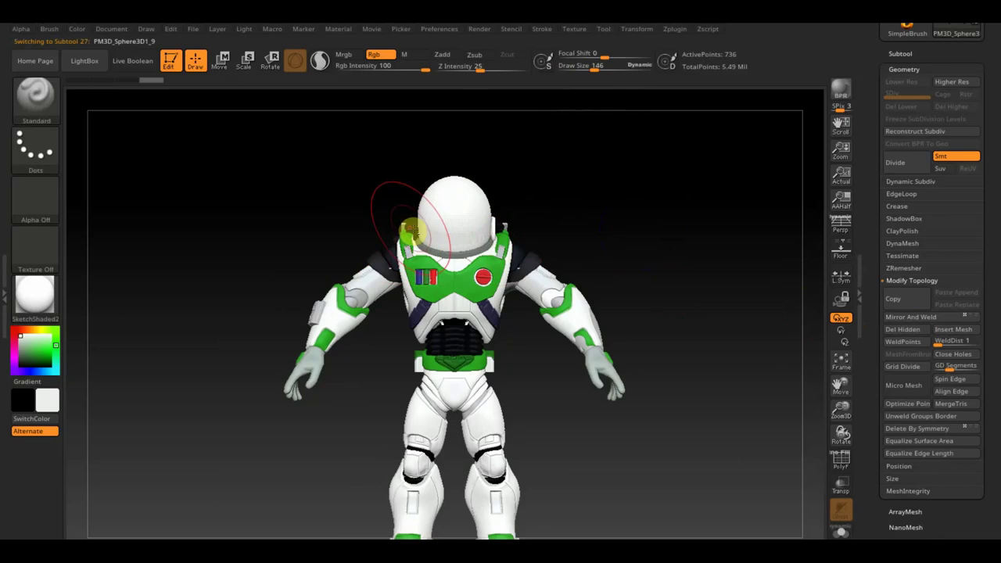
{"action": "left_click_drag", "start_coordinate": [684, 235], "coordinate": [721, 358], "text": "alt"}
{"action": "left_click", "coordinate": [612, 229], "text": "alt"}
{"action": "left_click", "coordinate": [906, 318]}
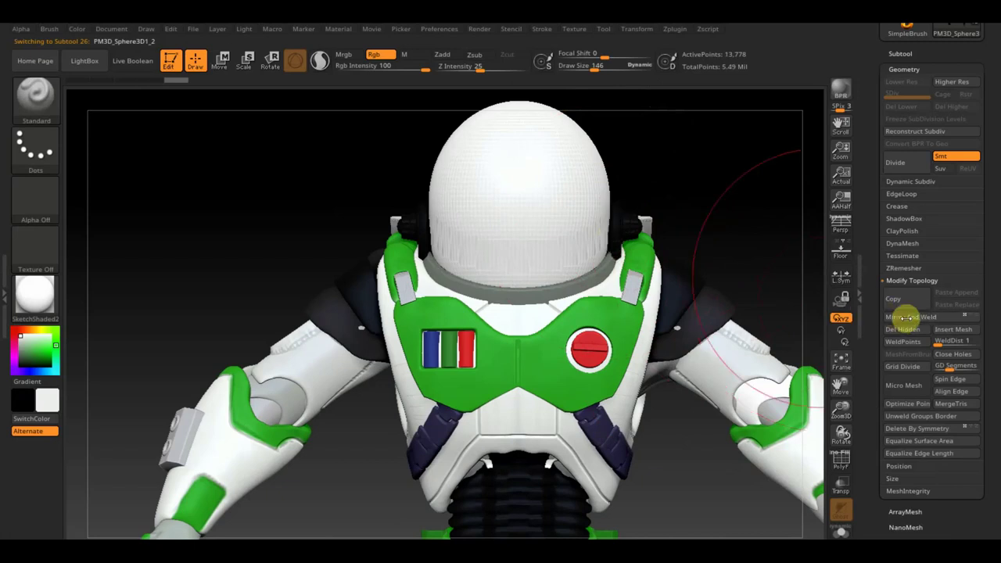
{"action": "mouse_move", "coordinate": [786, 275]}
{"action": "left_mouse_down", "text": "alt"}
{"action": "mouse_move", "coordinate": [756, 208]}
{"action": "mouse_move", "coordinate": [599, 220]}
{"action": "left_mouse_up", "text": "alt"}
- Bring up the Lightyear film reference overlay and enlarge it over the model
{"action": "left_click", "coordinate": [907, 53]}
{"action": "mouse_move", "coordinate": [935, 192]}
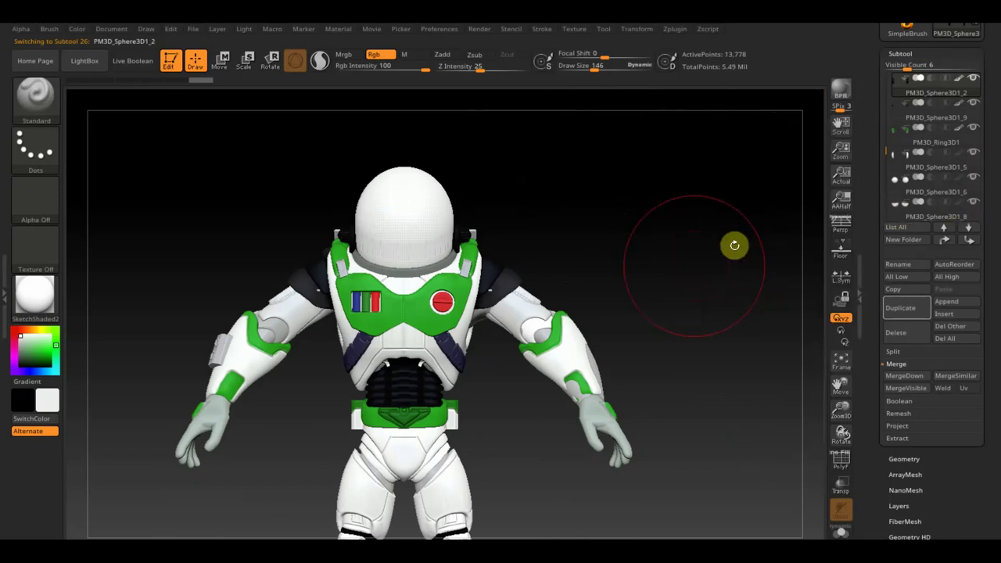
{"action": "left_click_drag", "start_coordinate": [695, 272], "coordinate": [684, 212], "text": "alt"}
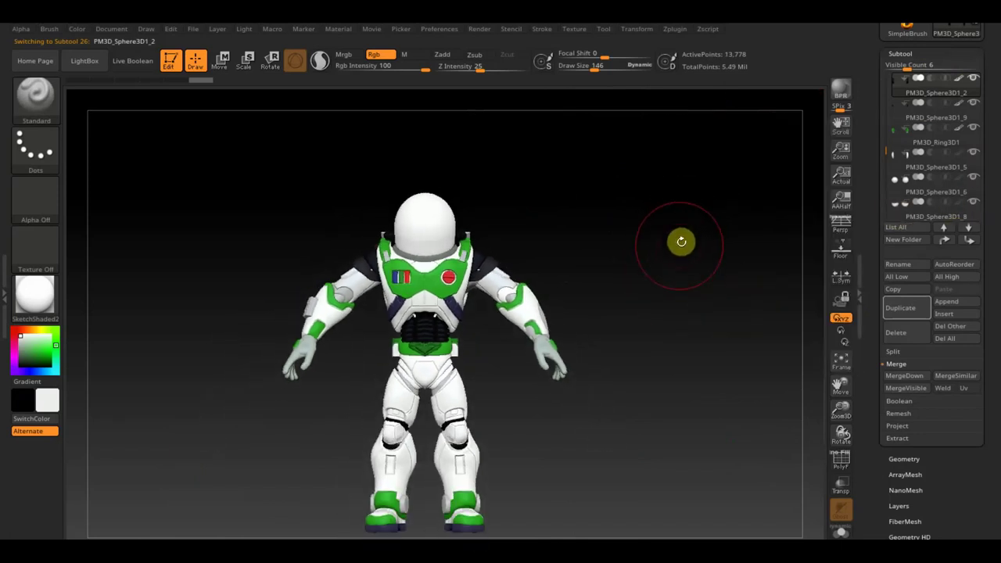
{"action": "mouse_move", "coordinate": [674, 250]}
{"action": "left_mouse_down"}
{"action": "mouse_move", "coordinate": [553, 258]}
{"action": "mouse_move", "coordinate": [648, 219]}
{"action": "left_mouse_up"}
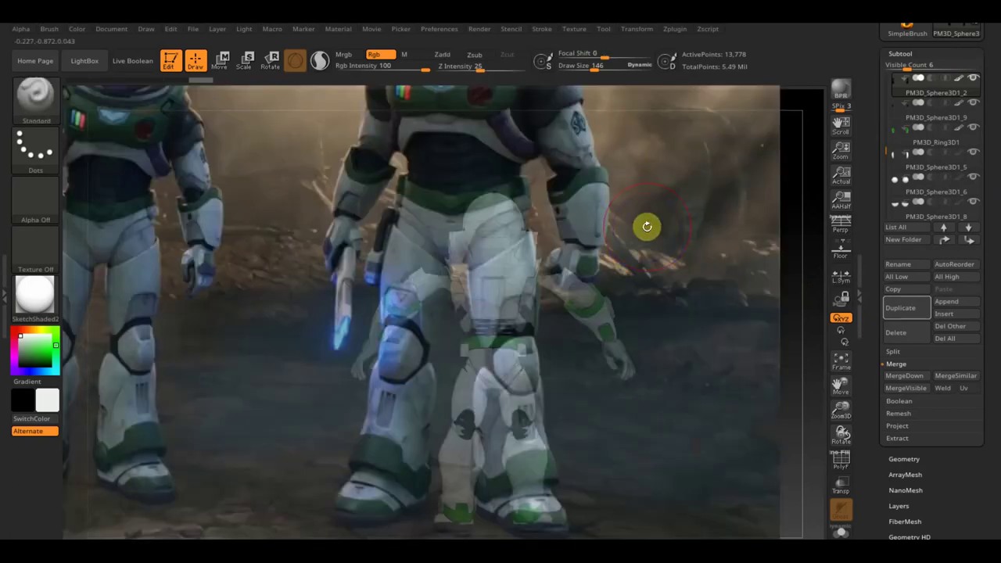
{"action": "key", "text": "shift+z"}
{"action": "mouse_move", "coordinate": [179, 224]}
{"action": "left_mouse_down"}
{"action": "mouse_move", "coordinate": [246, 208]}
{"action": "mouse_move", "coordinate": [324, 297]}
{"action": "mouse_move", "coordinate": [397, 316]}
{"action": "left_mouse_up"}
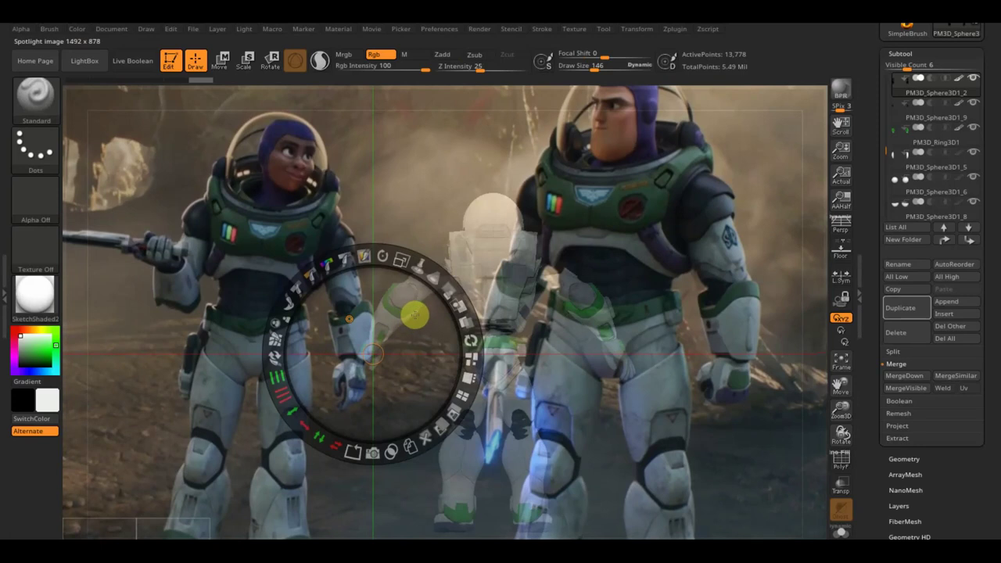
- Shift the reference image, select the Extract8 hood piece, and hide the reference
{"action": "mouse_move", "coordinate": [417, 309]}
{"action": "left_mouse_down"}
{"action": "mouse_move", "coordinate": [402, 362]}
{"action": "mouse_move", "coordinate": [330, 380]}
{"action": "mouse_move", "coordinate": [297, 411]}
{"action": "left_mouse_up"}
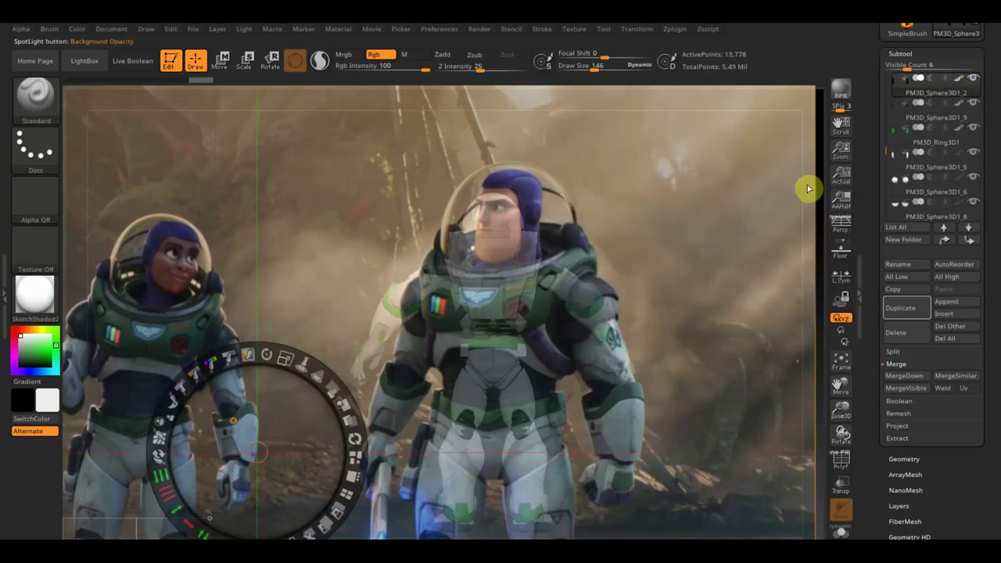
{"action": "left_click", "coordinate": [568, 346]}
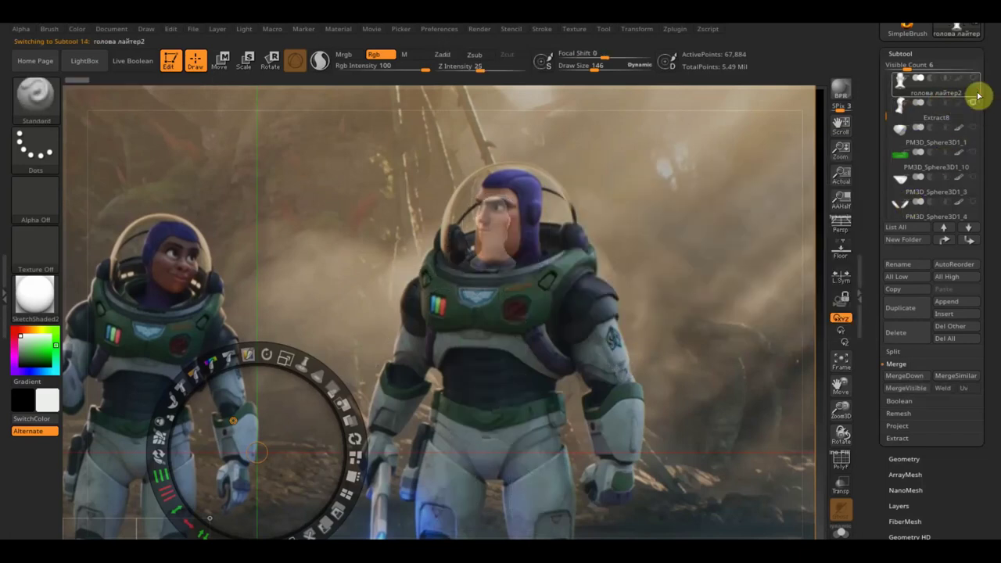
{"action": "left_click", "coordinate": [925, 117]}
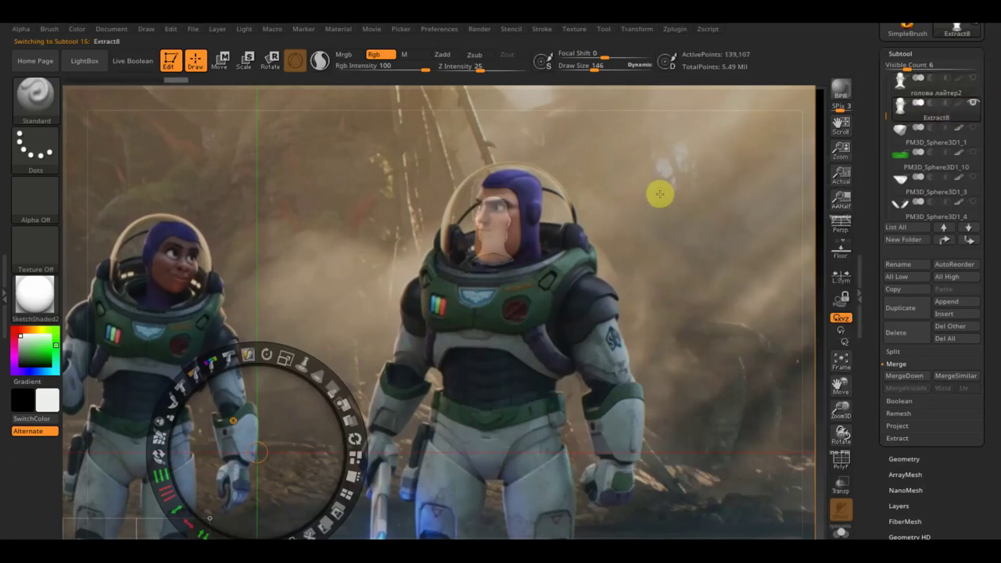
{"action": "left_click_drag", "start_coordinate": [719, 185], "coordinate": [692, 206]}
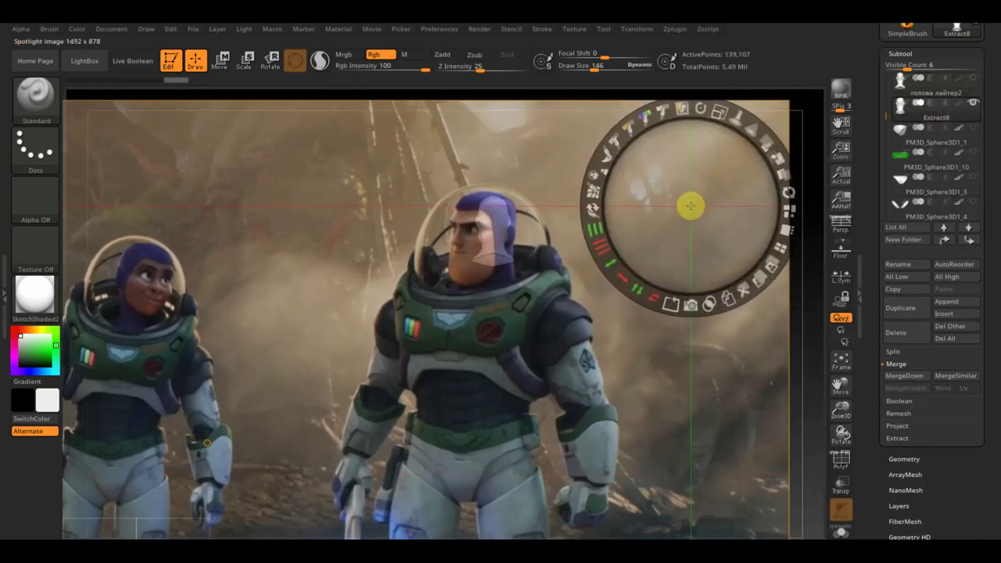
{"action": "key", "text": "z"}
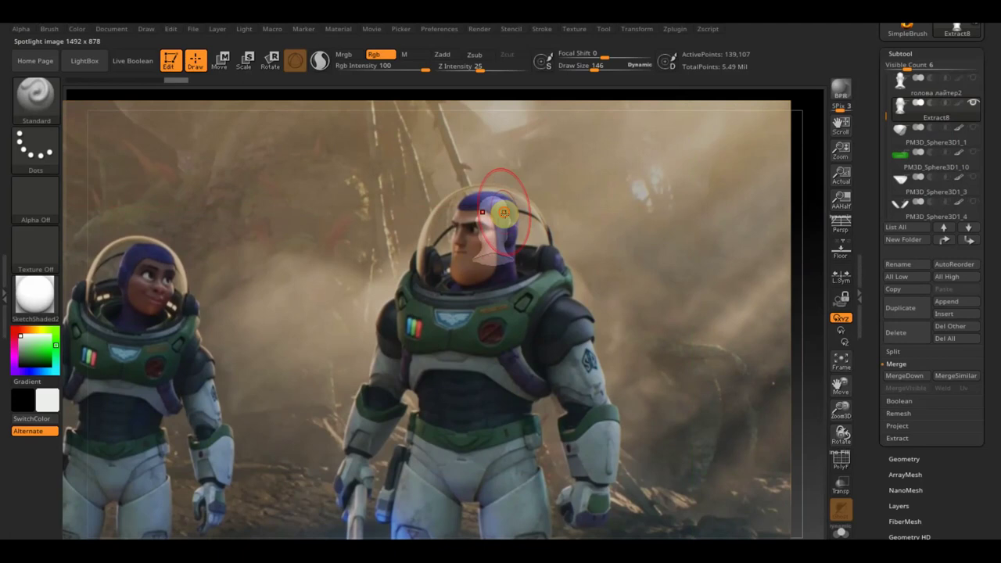
{"action": "key", "text": "shift"}
{"action": "key", "text": "shift+z"}
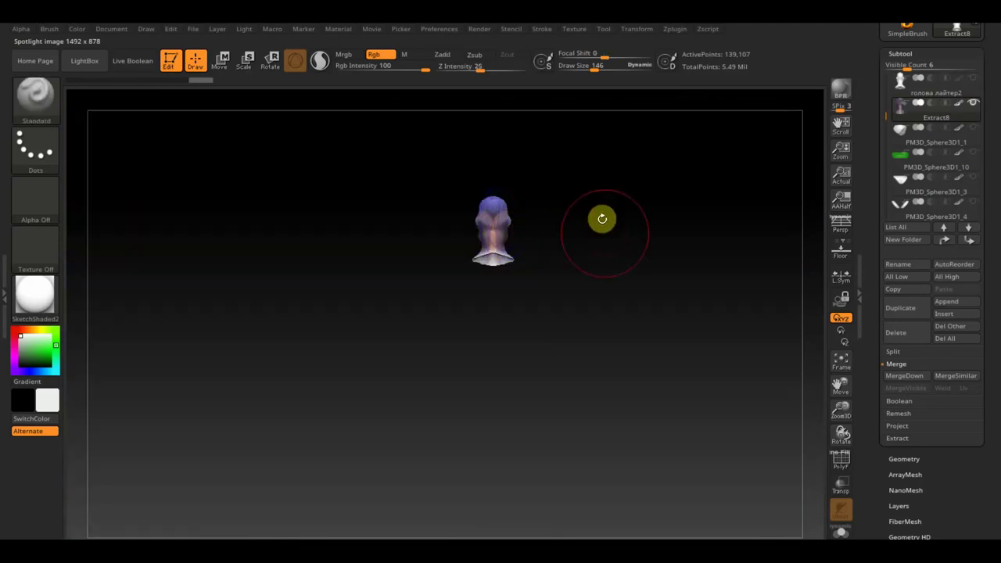
- Fill the Extract8 hood with navy blue and show the face piece beneath it
{"action": "left_click_drag", "start_coordinate": [615, 232], "coordinate": [665, 411], "text": "alt"}
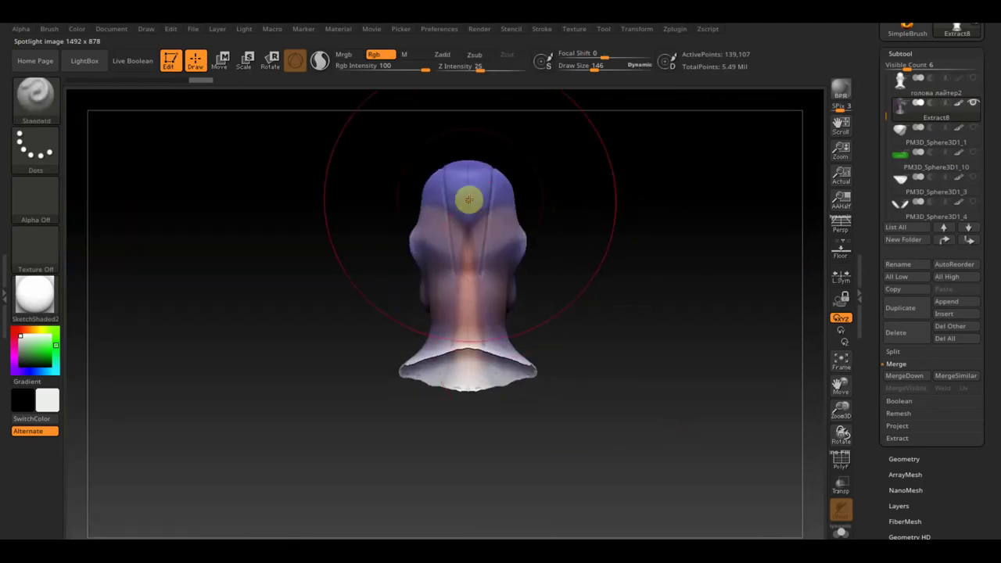
{"action": "key", "text": "c"}
{"action": "key", "text": "ctrl+f"}
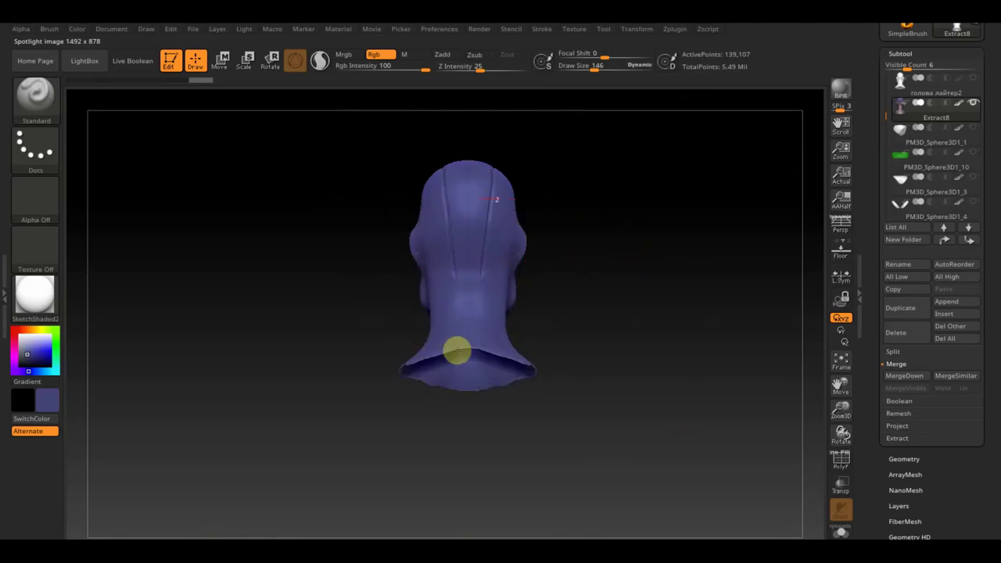
{"action": "mouse_move", "coordinate": [503, 244]}
{"action": "left_mouse_down"}
{"action": "mouse_move", "coordinate": [581, 301]}
{"action": "mouse_move", "coordinate": [487, 226]}
{"action": "mouse_move", "coordinate": [534, 290]}
{"action": "mouse_move", "coordinate": [516, 186]}
{"action": "left_mouse_up"}
{"action": "left_click", "coordinate": [970, 82]}
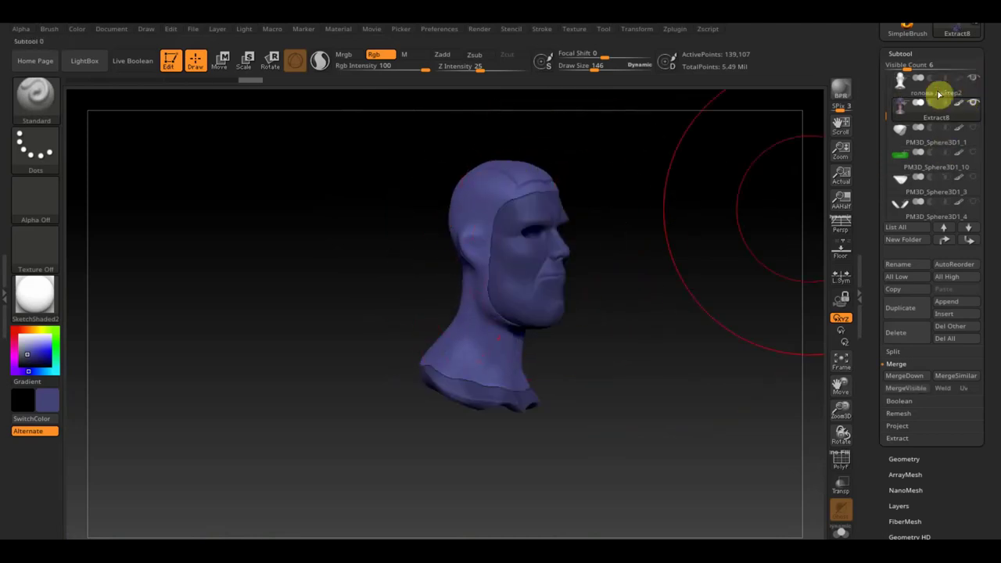
{"action": "mouse_move", "coordinate": [704, 248]}
{"action": "left_mouse_down"}
{"action": "mouse_move", "coordinate": [665, 248]}
{"action": "mouse_move", "coordinate": [675, 257]}
{"action": "mouse_move", "coordinate": [613, 272]}
{"action": "left_mouse_up"}
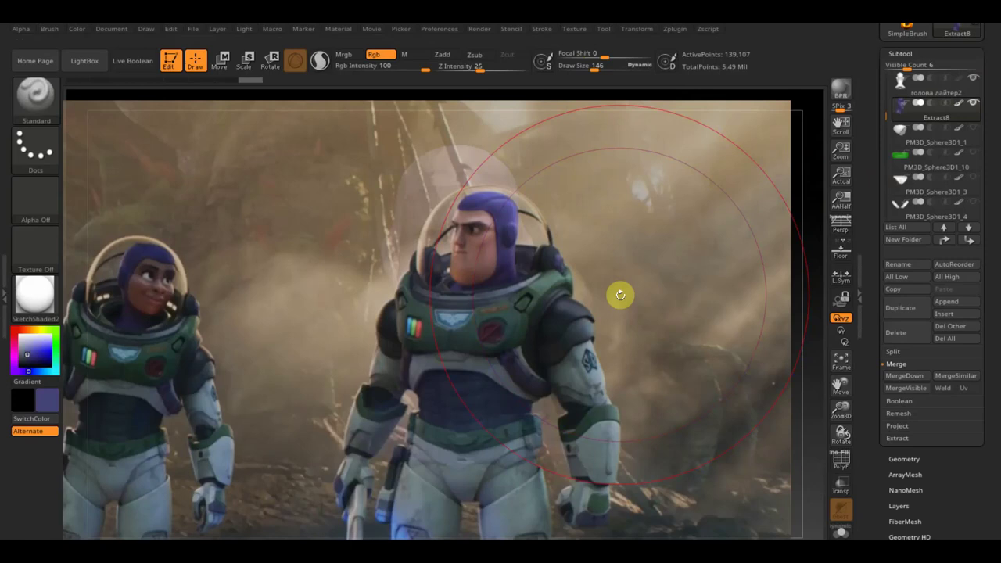
- Enlarge, centre and raise the opacity of the film reference, then shrink the brush to 54
{"action": "key", "text": "z"}
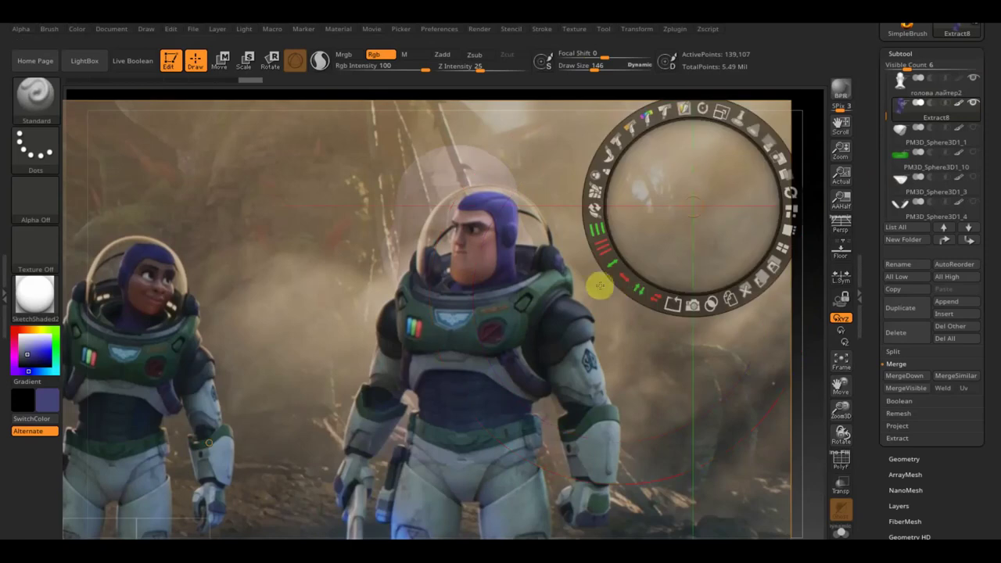
{"action": "left_click_drag", "start_coordinate": [717, 110], "coordinate": [738, 134]}
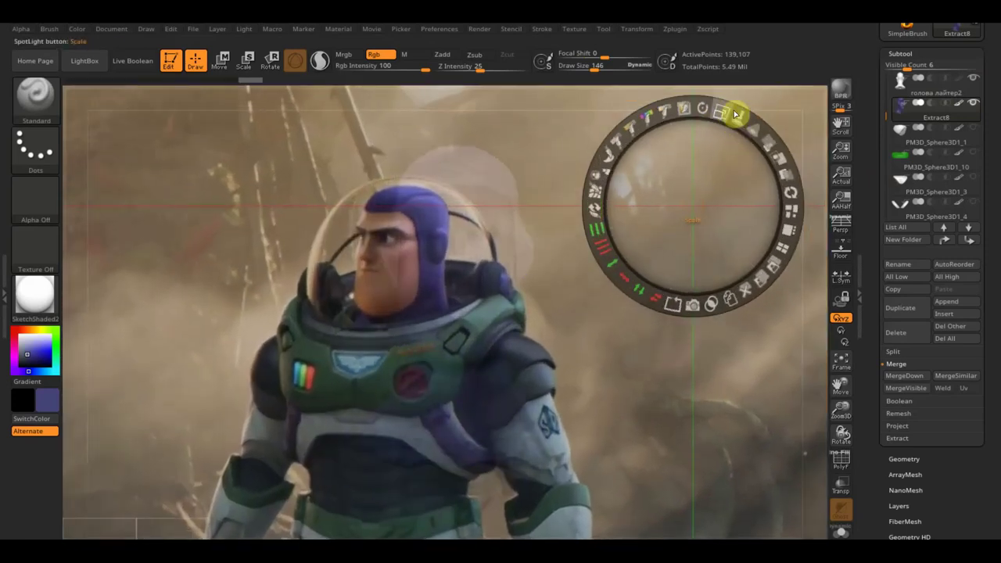
{"action": "mouse_move", "coordinate": [738, 116]}
{"action": "left_mouse_down"}
{"action": "mouse_move", "coordinate": [768, 141]}
{"action": "mouse_move", "coordinate": [755, 125]}
{"action": "left_mouse_up"}
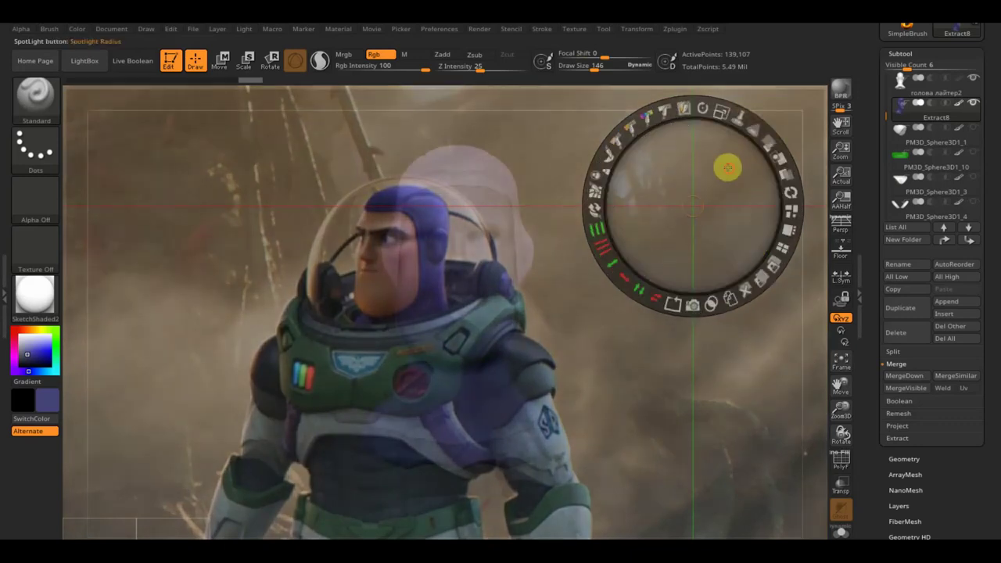
{"action": "left_click_drag", "start_coordinate": [726, 164], "coordinate": [748, 178]}
{"action": "left_click_drag", "start_coordinate": [743, 117], "coordinate": [770, 141]}
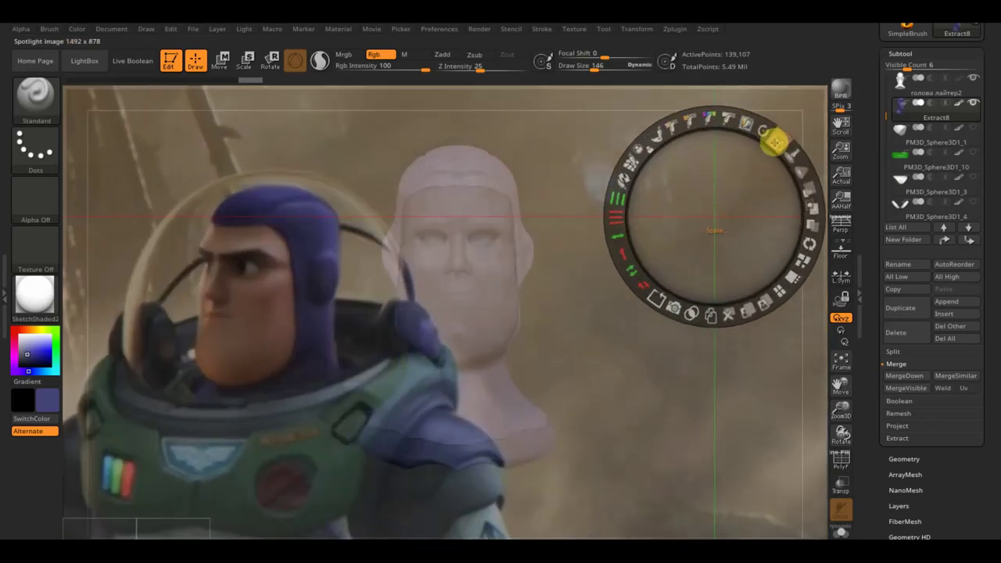
{"action": "mouse_move", "coordinate": [720, 189]}
{"action": "left_mouse_down"}
{"action": "mouse_move", "coordinate": [818, 190]}
{"action": "mouse_move", "coordinate": [911, 166]}
{"action": "left_mouse_up"}
{"action": "key", "text": "z"}
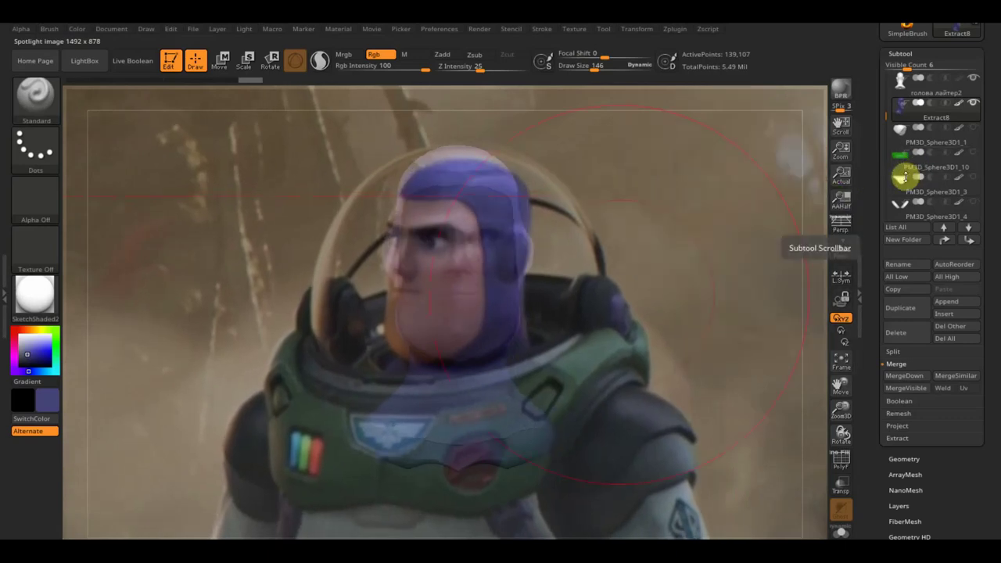
{"action": "mouse_move", "coordinate": [729, 286]}
{"action": "left_mouse_down"}
{"action": "mouse_move", "coordinate": [719, 282]}
{"action": "mouse_move", "coordinate": [732, 277]}
{"action": "mouse_move", "coordinate": [728, 266]}
{"action": "mouse_move", "coordinate": [742, 273]}
{"action": "left_mouse_up"}
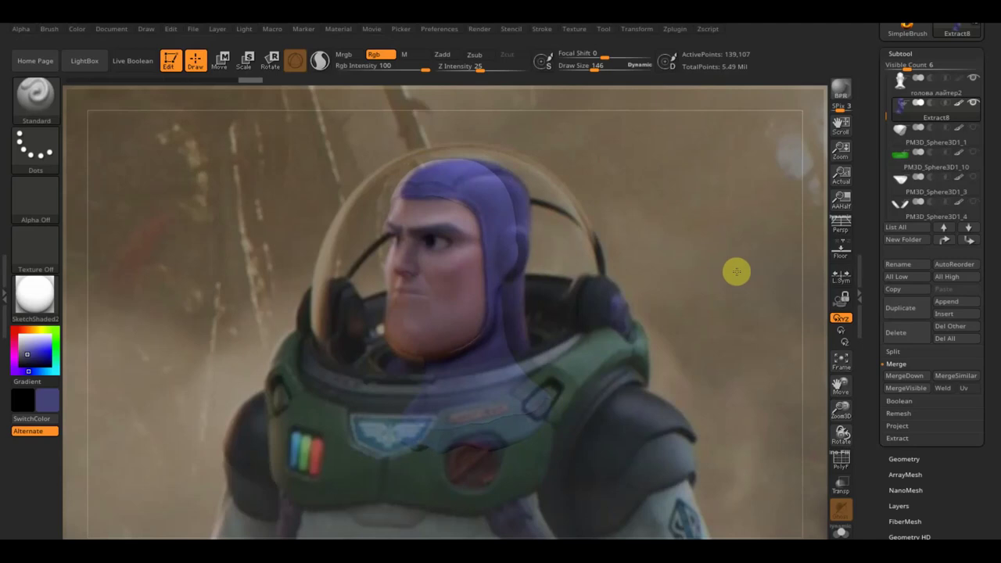
{"action": "left_click_drag", "start_coordinate": [596, 66], "coordinate": [585, 66]}
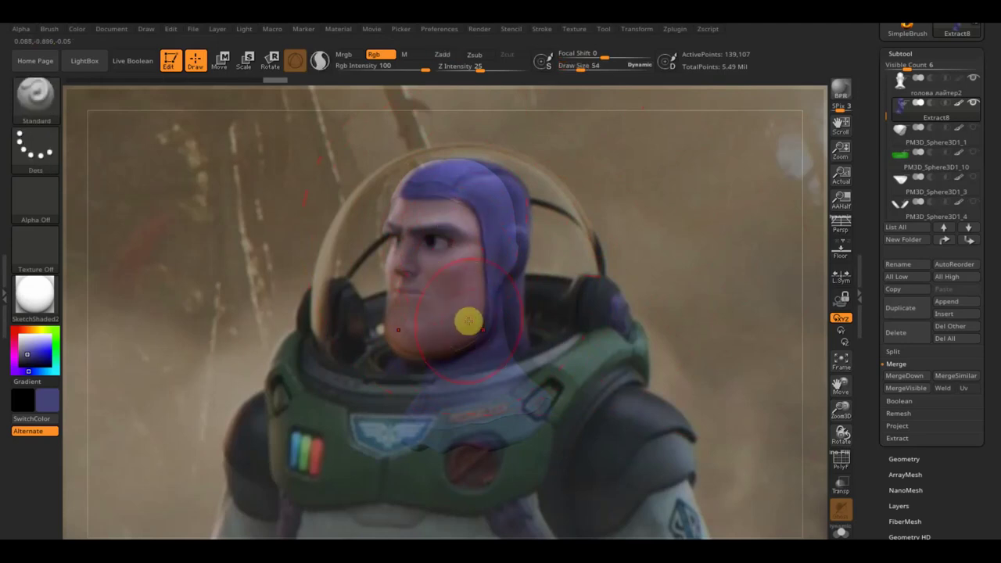
- Select the head piece, hide the reference overlay, and turn the head to face front
{"action": "left_click", "coordinate": [910, 94]}
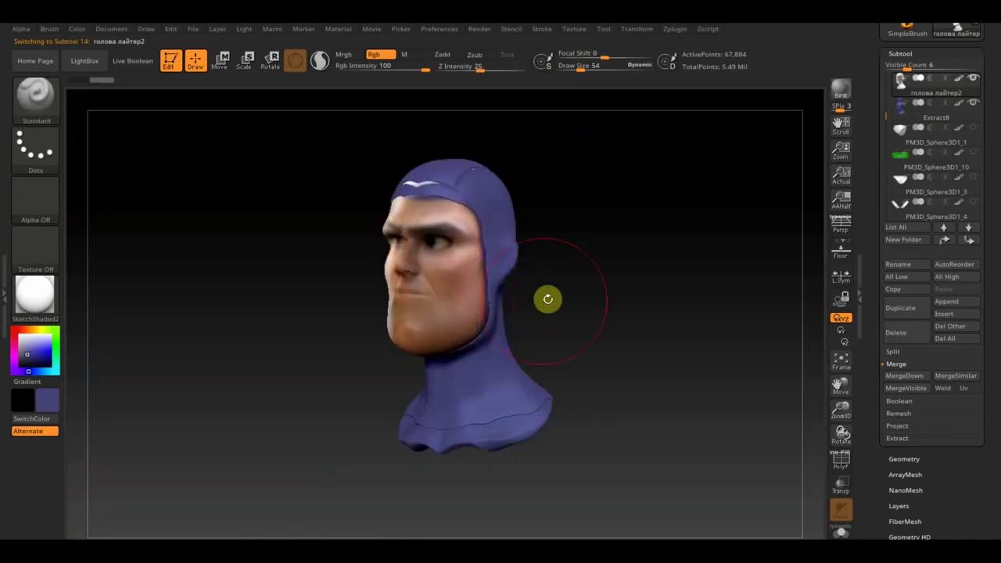
{"action": "mouse_move", "coordinate": [547, 297]}
{"action": "left_mouse_down", "text": "shift"}
{"action": "mouse_move", "coordinate": [590, 286]}
{"action": "mouse_move", "coordinate": [534, 304]}
{"action": "mouse_move", "coordinate": [543, 304]}
{"action": "left_mouse_up", "text": "shift"}
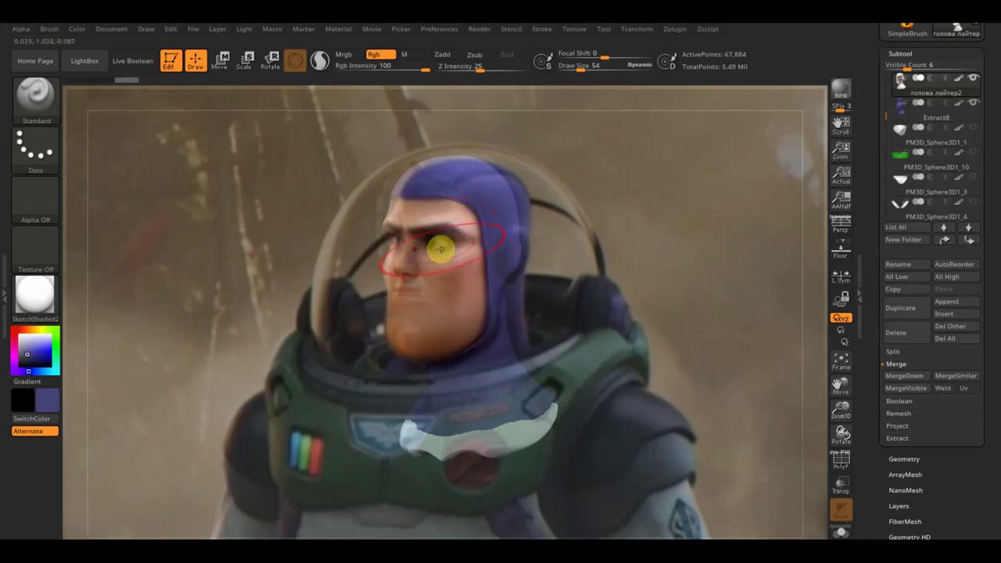
{"action": "key", "text": "shift+z"}
{"action": "left_click_drag", "start_coordinate": [581, 256], "coordinate": [623, 259], "text": "shift"}
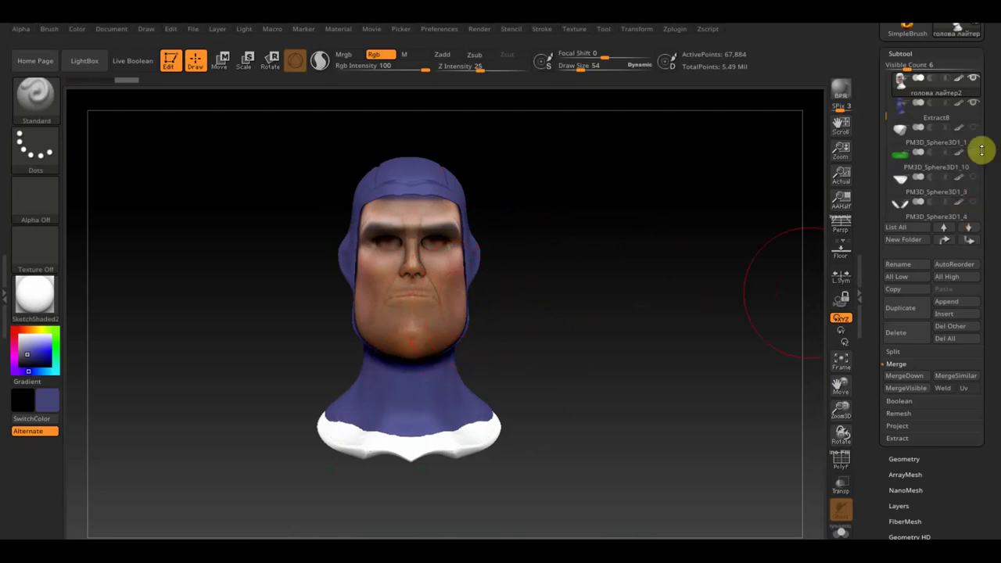
- Hide the hood and paint skin tones from cheek to crown and down the jaw and neck
{"action": "left_click", "coordinate": [977, 102]}
{"action": "left_click_drag", "start_coordinate": [782, 250], "coordinate": [654, 257]}
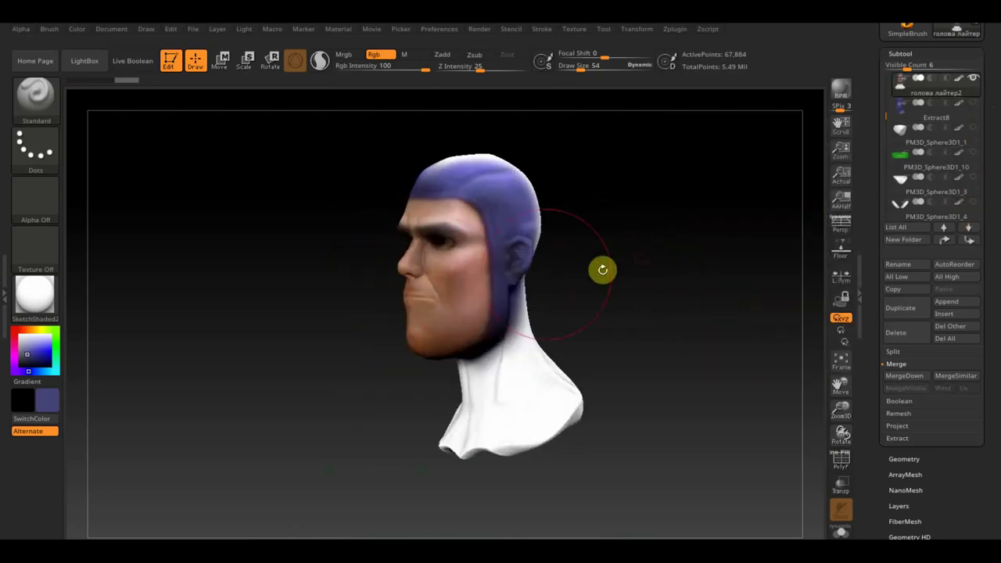
{"action": "mouse_move", "coordinate": [486, 269]}
{"action": "left_mouse_down"}
{"action": "mouse_move", "coordinate": [510, 171]}
{"action": "mouse_move", "coordinate": [469, 201]}
{"action": "mouse_move", "coordinate": [539, 162]}
{"action": "mouse_move", "coordinate": [454, 190]}
{"action": "mouse_move", "coordinate": [452, 133]}
{"action": "left_mouse_up"}
{"action": "key", "text": "c"}
{"action": "mouse_move", "coordinate": [532, 250]}
{"action": "left_mouse_down"}
{"action": "mouse_move", "coordinate": [527, 371]}
{"action": "mouse_move", "coordinate": [509, 328]}
{"action": "mouse_move", "coordinate": [522, 347]}
{"action": "mouse_move", "coordinate": [570, 362]}
{"action": "mouse_move", "coordinate": [483, 351]}
{"action": "mouse_move", "coordinate": [503, 361]}
{"action": "mouse_move", "coordinate": [513, 308]}
{"action": "mouse_move", "coordinate": [480, 308]}
{"action": "left_mouse_up"}
- Undo the reddish cheek tints and even out the skin tone on the back of the head
{"action": "key", "text": "c"}
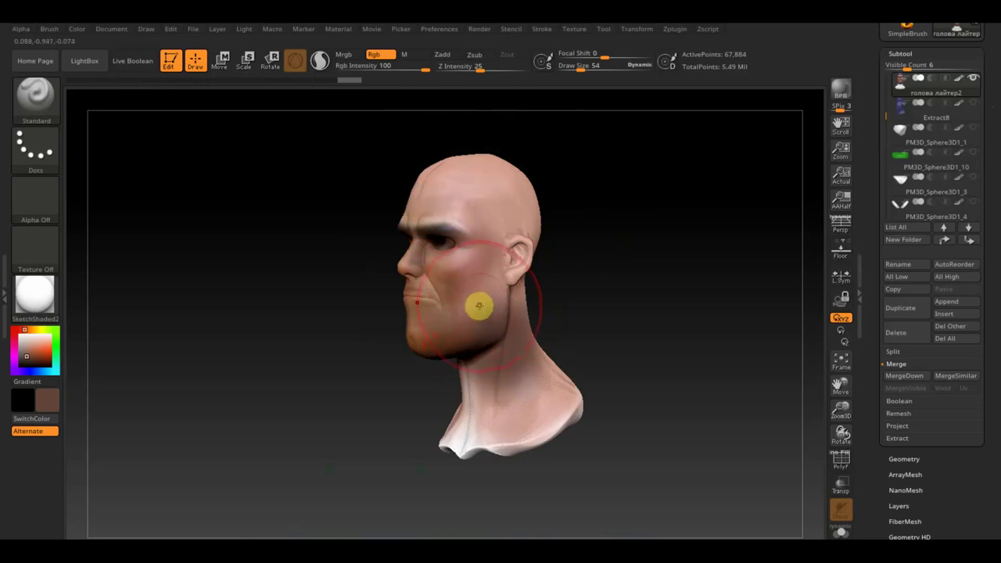
{"action": "key", "text": "ctrl+z"}
{"action": "mouse_move", "coordinate": [478, 305]}
{"action": "left_mouse_down"}
{"action": "mouse_move", "coordinate": [473, 281]}
{"action": "mouse_move", "coordinate": [563, 392]}
{"action": "mouse_move", "coordinate": [433, 436]}
{"action": "left_mouse_up"}
{"action": "key", "text": "ctrl+z"}
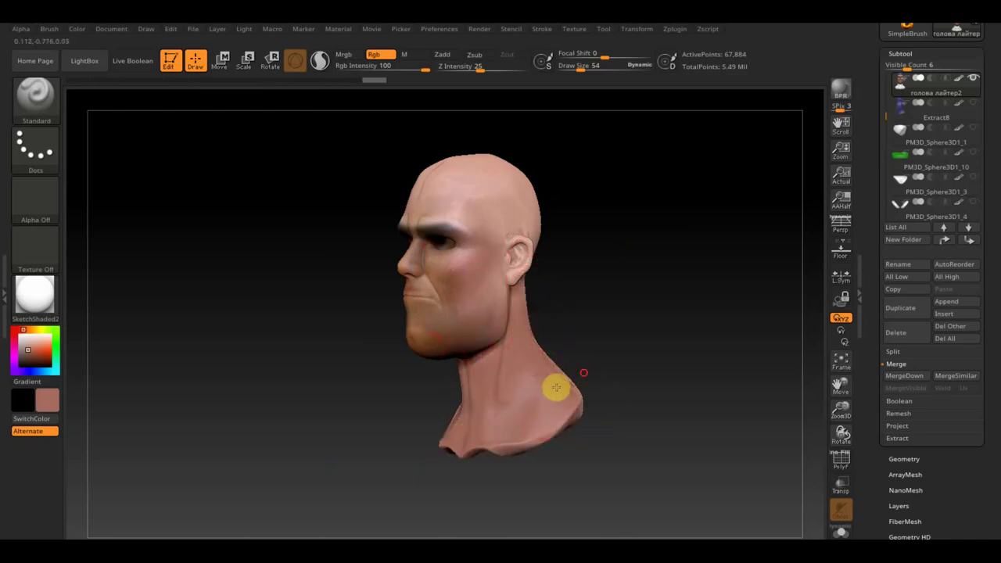
{"action": "left_click_drag", "start_coordinate": [555, 384], "coordinate": [567, 383]}
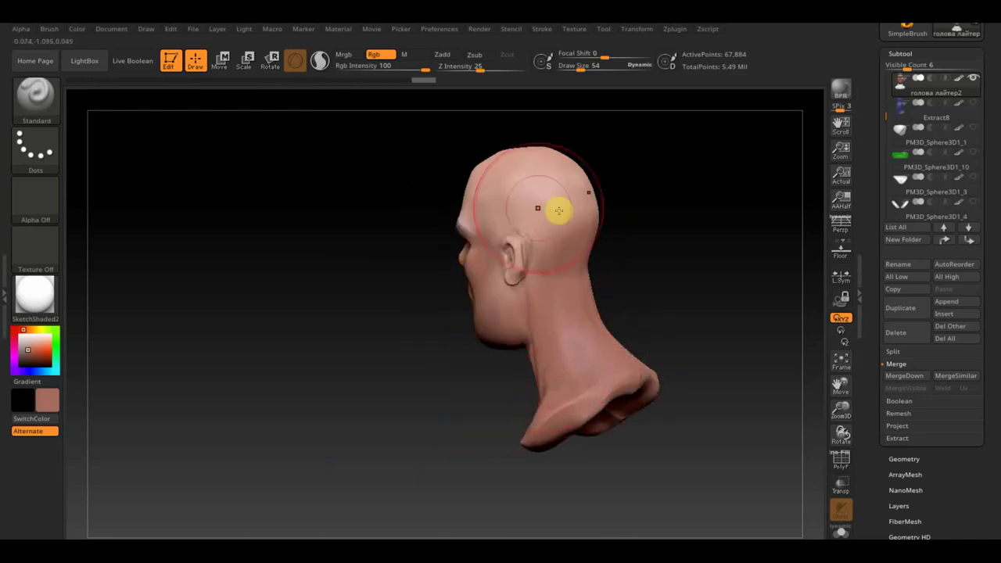
{"action": "left_click_drag", "start_coordinate": [556, 210], "coordinate": [525, 188]}
- Turn the head to face front and show all model pieces again
{"action": "left_click_drag", "start_coordinate": [559, 274], "coordinate": [716, 235]}
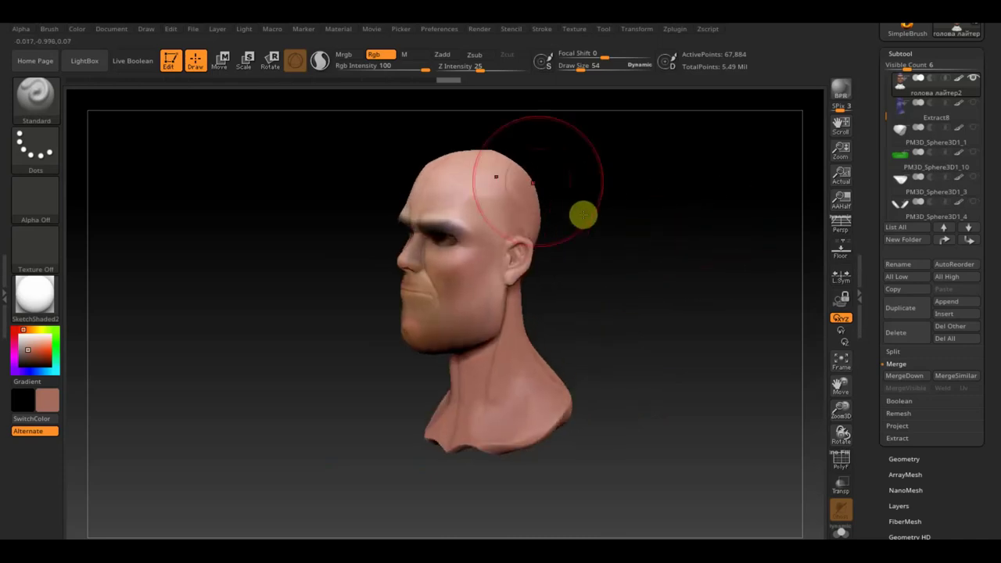
{"action": "left_click_drag", "start_coordinate": [559, 199], "coordinate": [691, 227]}
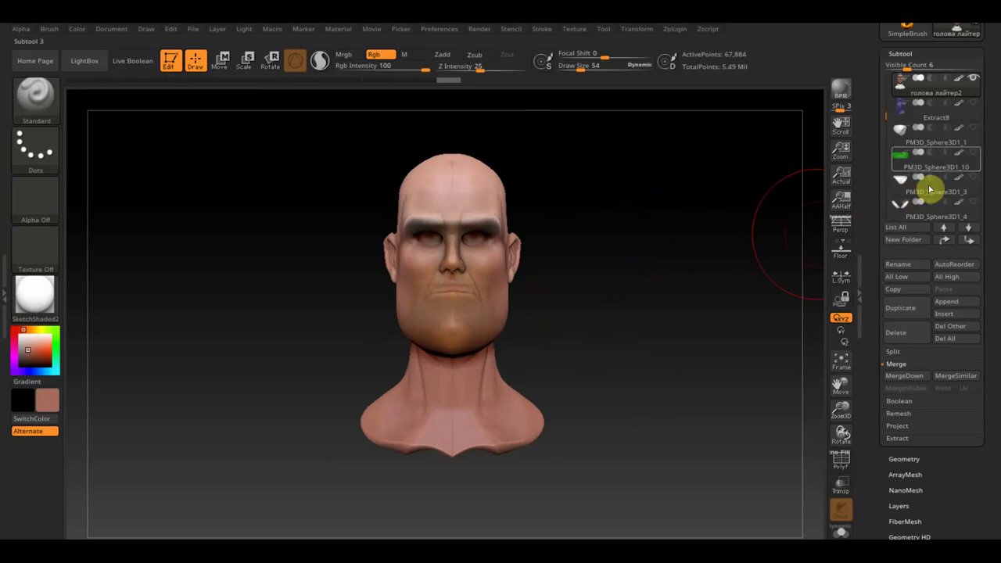
{"action": "key", "text": "shift"}
{"action": "left_click", "coordinate": [974, 82], "text": "shift"}
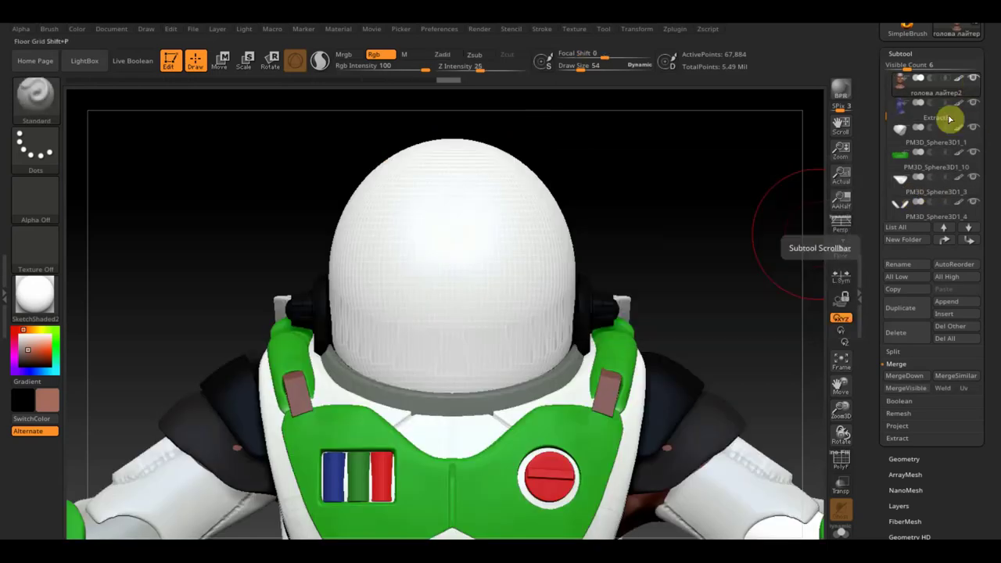
- Hide the white helmet dome, select the hood, and choose the Move Topological brush
{"action": "left_click", "coordinate": [417, 289], "text": "alt"}
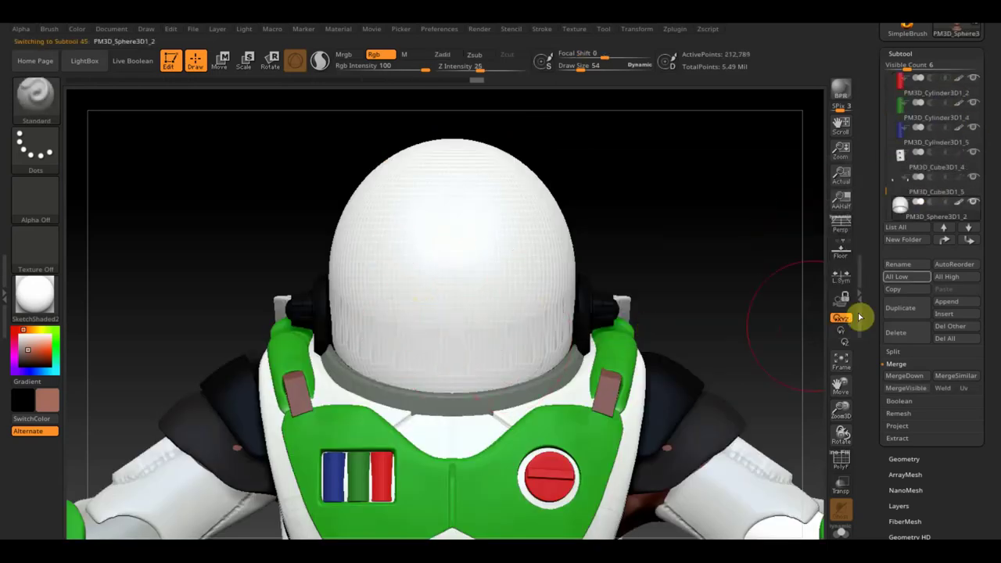
{"action": "left_click", "coordinate": [974, 202]}
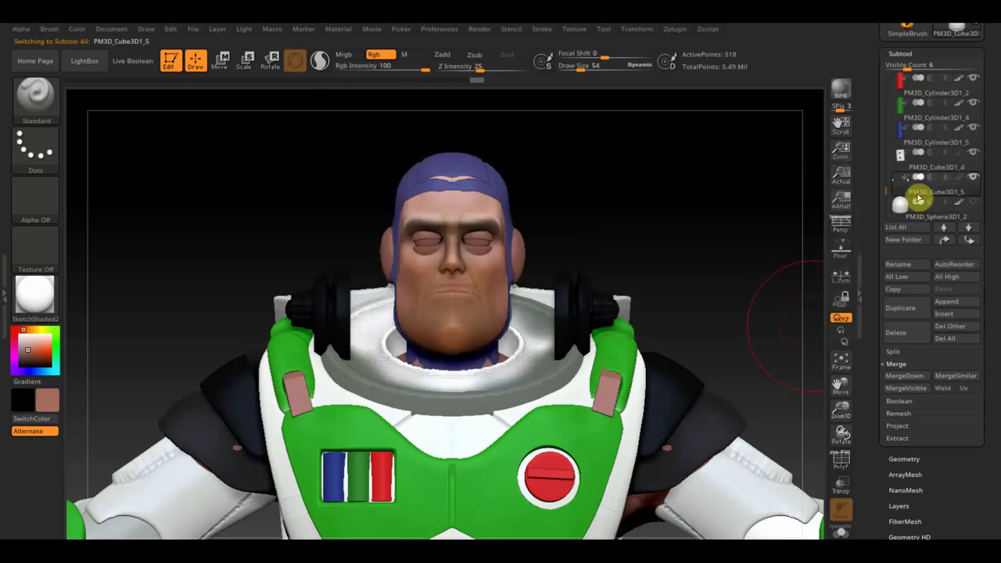
{"action": "left_click", "coordinate": [453, 176], "text": "alt"}
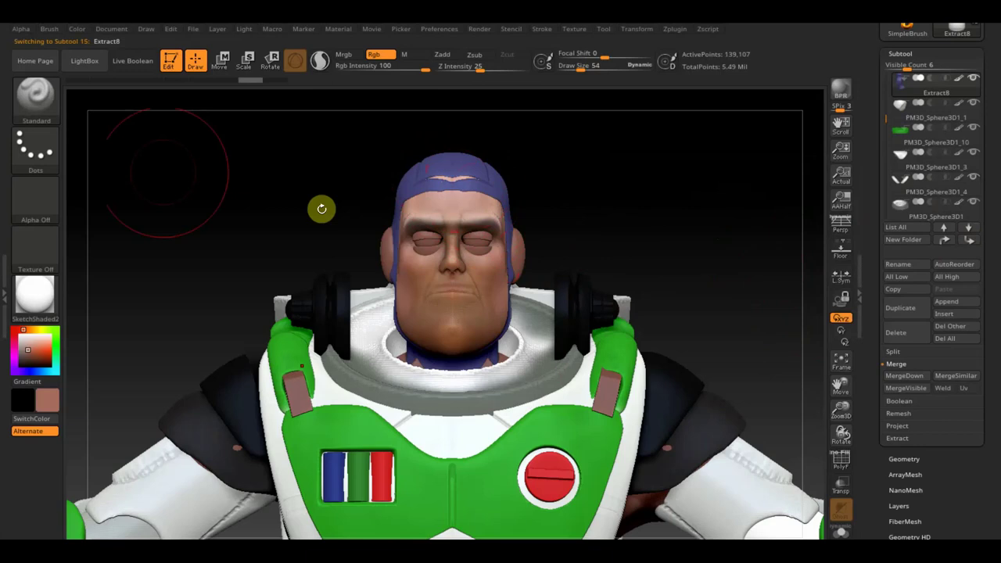
{"action": "left_click", "coordinate": [39, 97]}
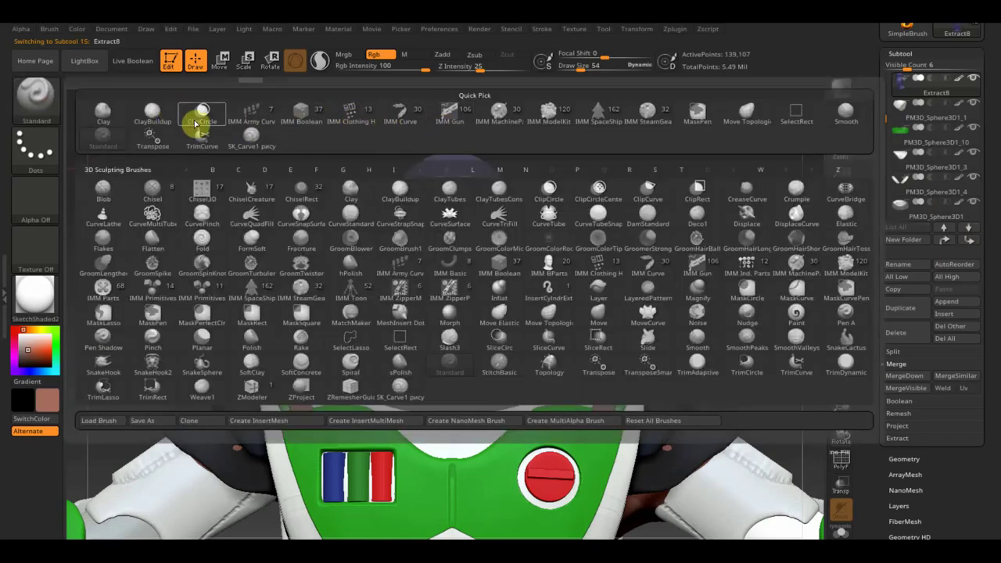
{"action": "left_click", "coordinate": [727, 115]}
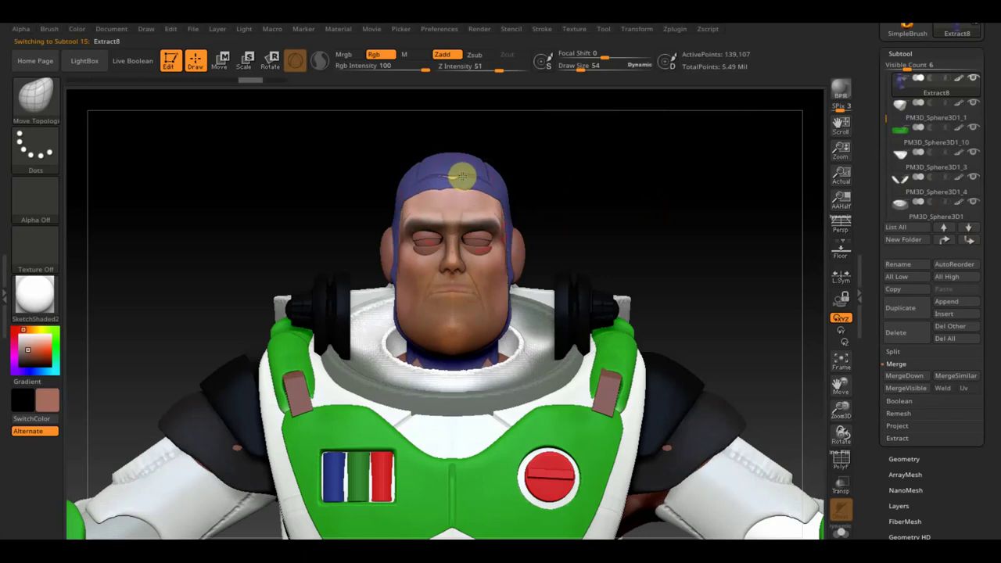
{"action": "left_click_drag", "start_coordinate": [571, 180], "coordinate": [468, 184]}
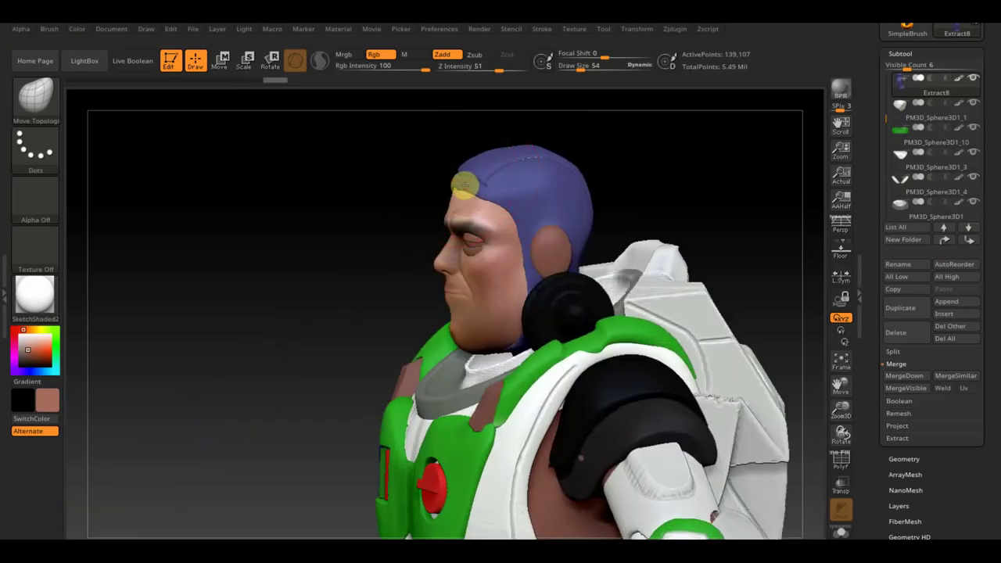
{"action": "mouse_move", "coordinate": [610, 162]}
{"action": "left_mouse_down"}
{"action": "mouse_move", "coordinate": [623, 161]}
{"action": "mouse_move", "coordinate": [627, 179]}
{"action": "mouse_move", "coordinate": [599, 201]}
{"action": "left_mouse_up"}
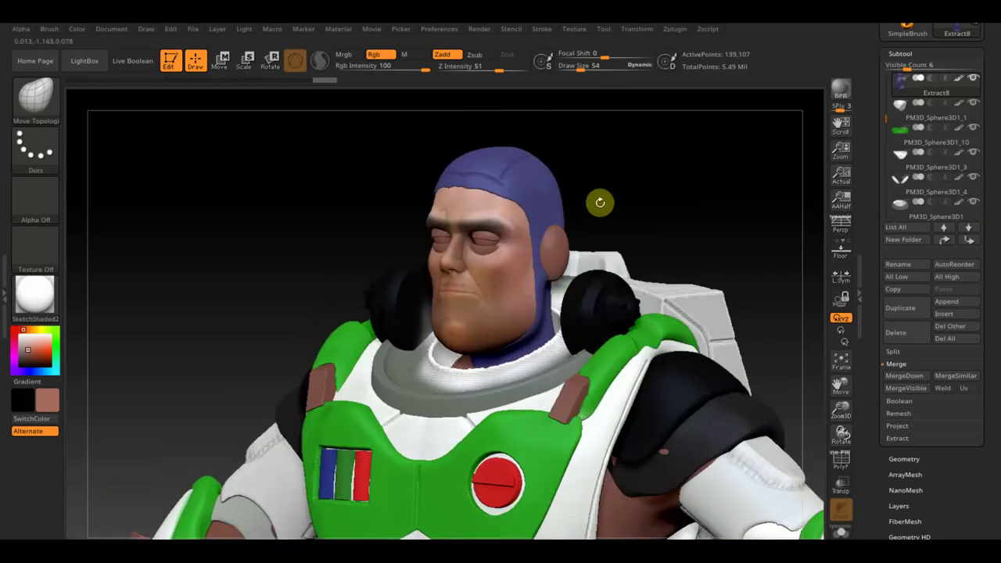
- Select the eyelid piece and switch back to the Standard brush
{"action": "left_click", "coordinate": [545, 198], "text": "alt"}
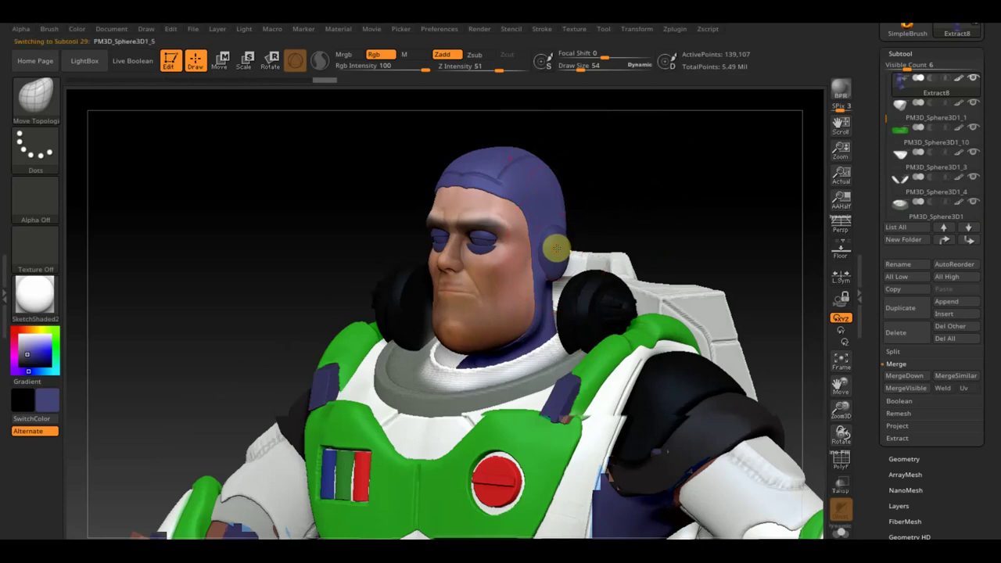
{"action": "left_click_drag", "start_coordinate": [636, 216], "coordinate": [513, 244]}
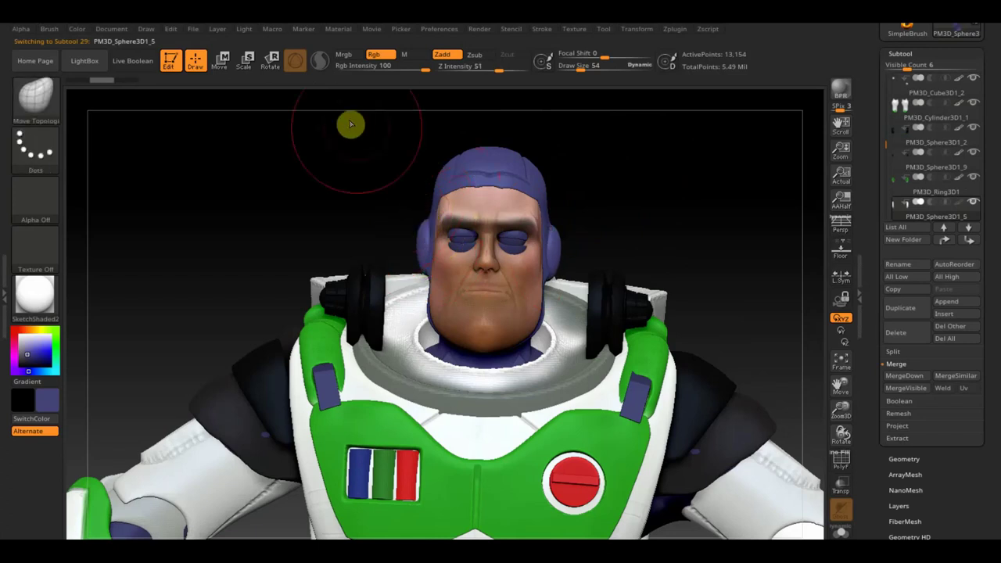
{"action": "left_click", "coordinate": [40, 96]}
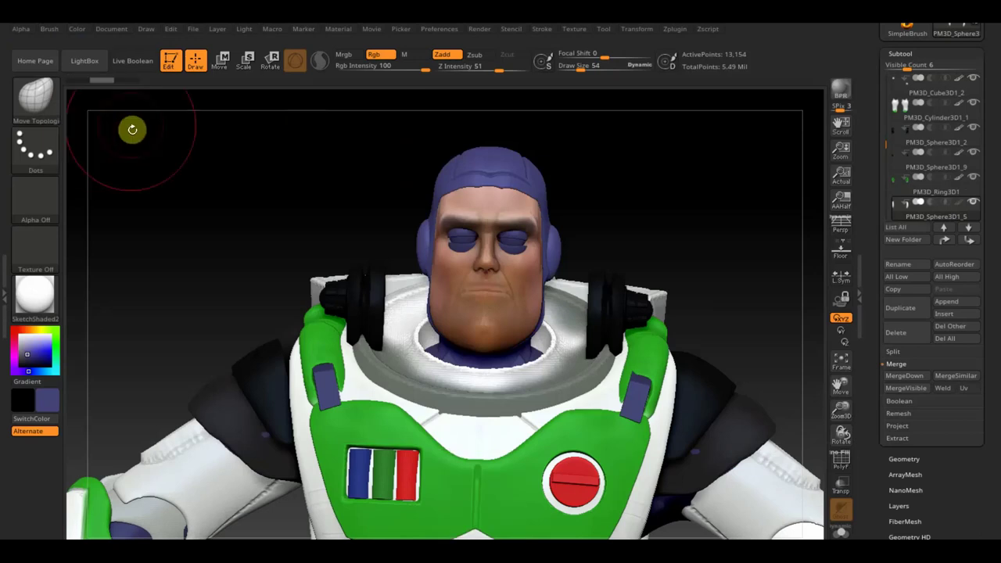
{"action": "left_click", "coordinate": [56, 103]}
{"action": "left_click", "coordinate": [107, 141]}
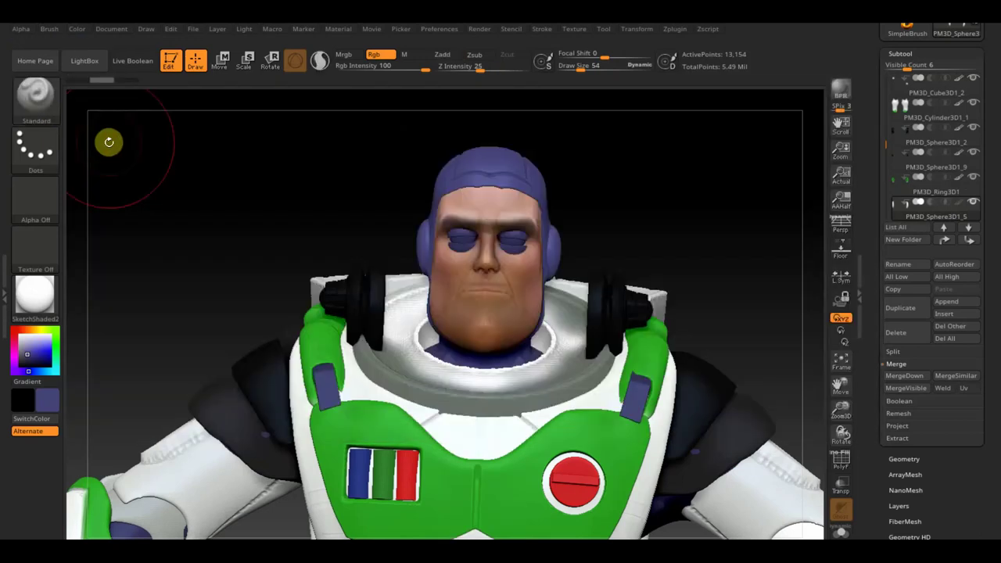
- Check the model from side and front views and select the eyeball piece
{"action": "right_click_drag", "start_coordinate": [424, 223], "coordinate": [413, 257]}
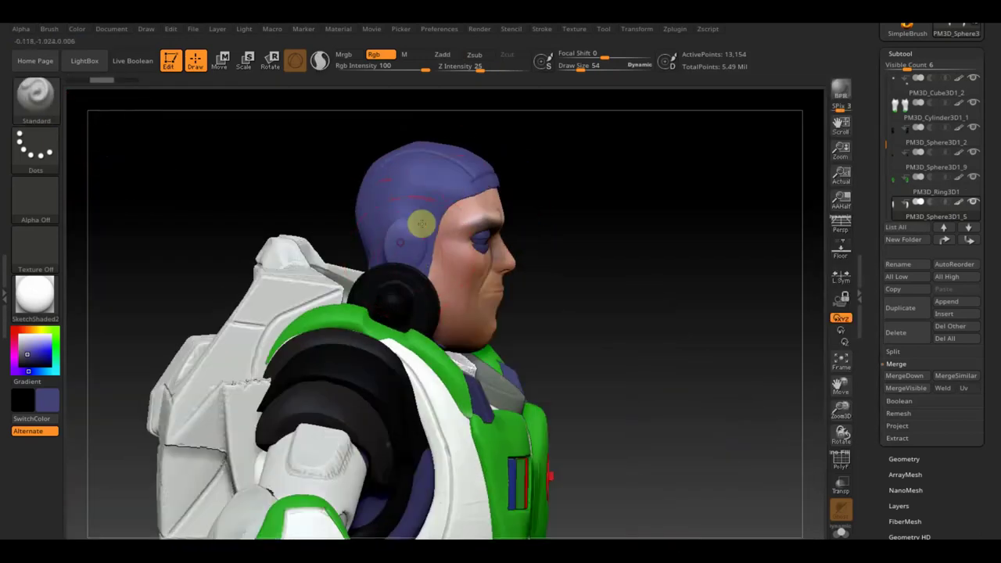
{"action": "mouse_move", "coordinate": [548, 229]}
{"action": "right_mouse_down"}
{"action": "mouse_move", "coordinate": [503, 227]}
{"action": "mouse_move", "coordinate": [529, 239]}
{"action": "right_mouse_up"}
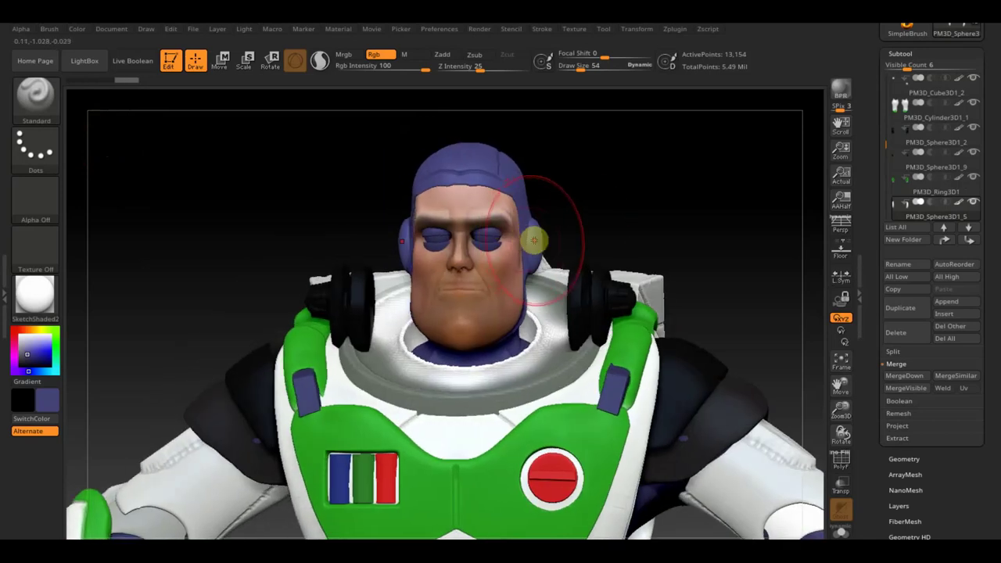
{"action": "right_click_drag", "start_coordinate": [648, 216], "coordinate": [654, 226]}
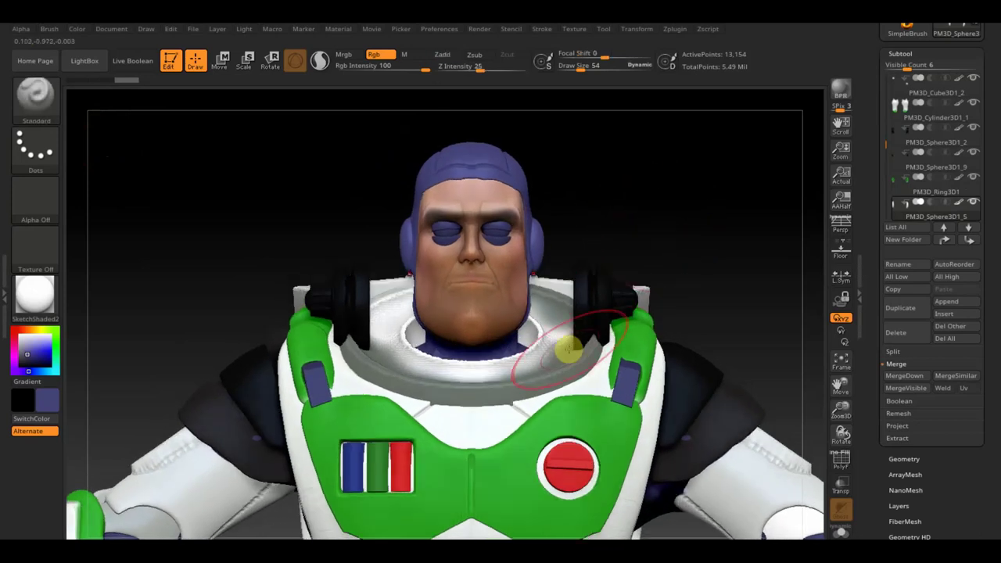
{"action": "left_click", "coordinate": [554, 365], "text": "alt"}
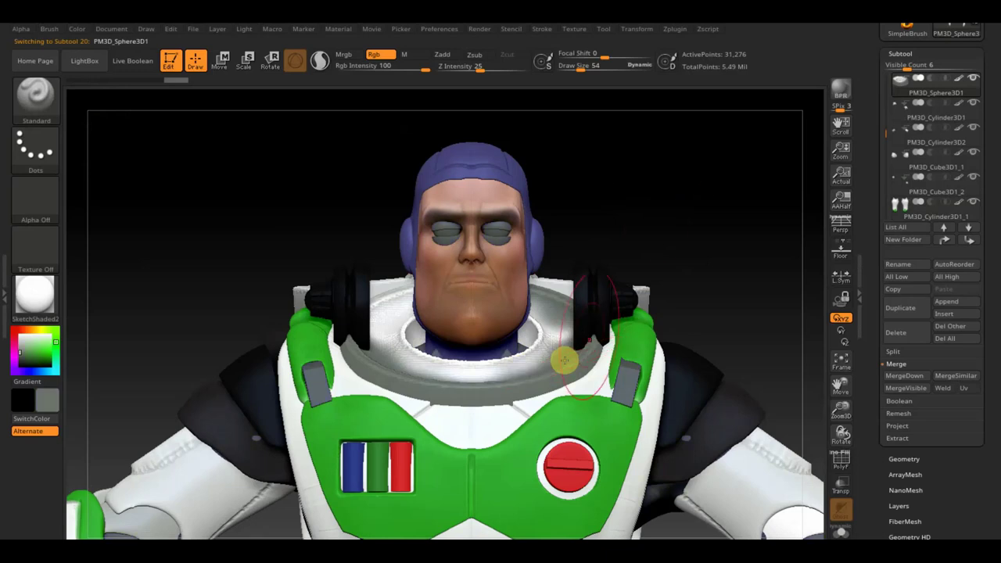
{"action": "left_click_drag", "start_coordinate": [704, 161], "coordinate": [637, 290]}
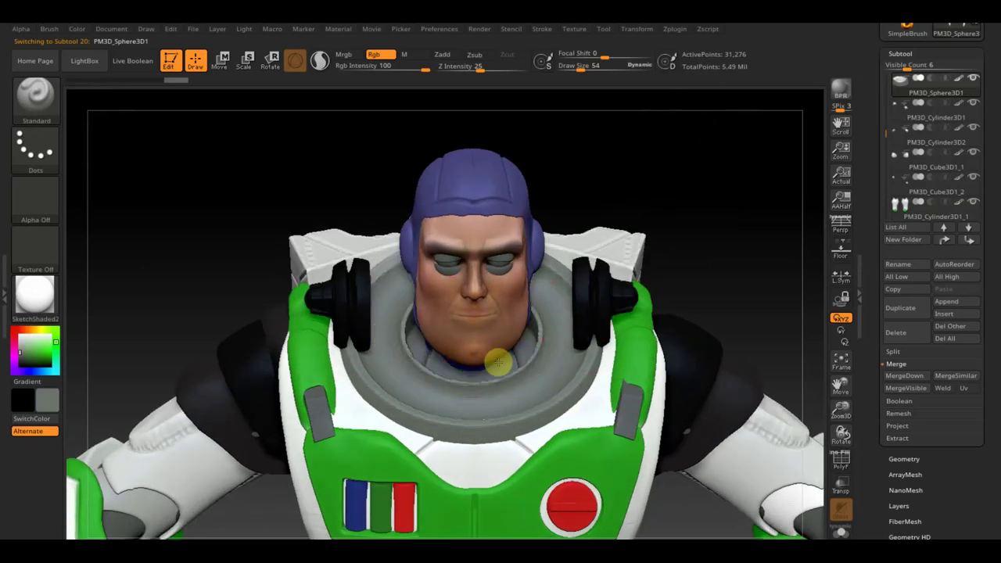
{"action": "mouse_move", "coordinate": [699, 248]}
{"action": "left_mouse_down"}
{"action": "mouse_move", "coordinate": [714, 179]}
{"action": "mouse_move", "coordinate": [714, 226]}
{"action": "left_mouse_up"}
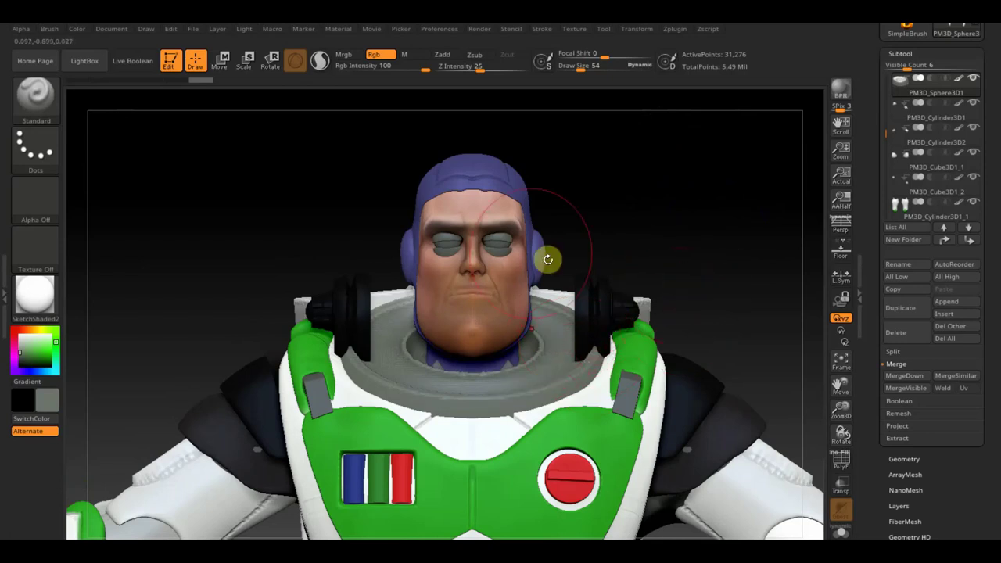
- Select the eyelid subtool and sample brownish skin tones from the face for it
{"action": "left_click", "coordinate": [498, 235], "text": "alt"}
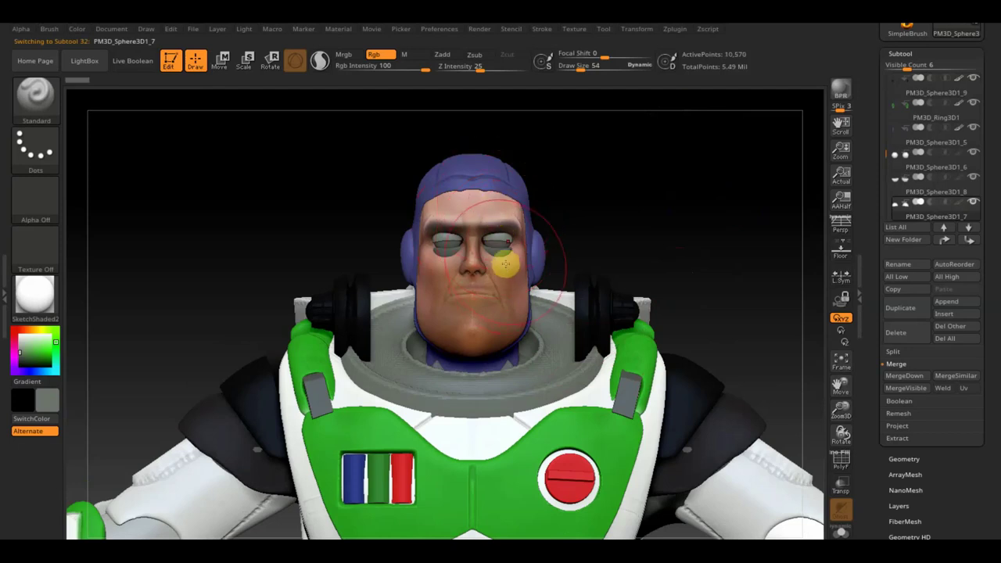
{"action": "key", "text": "c"}
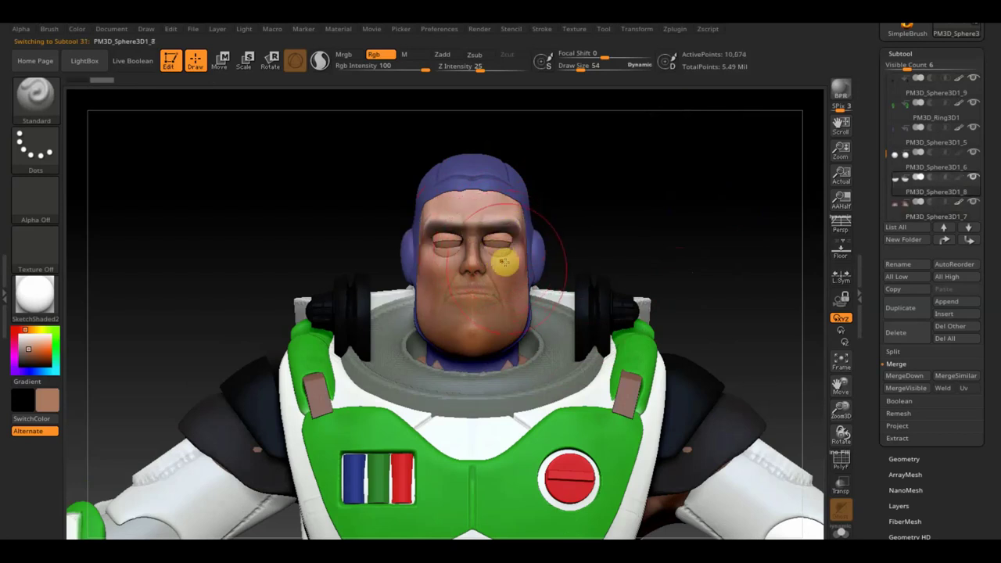
{"action": "key", "text": "c"}
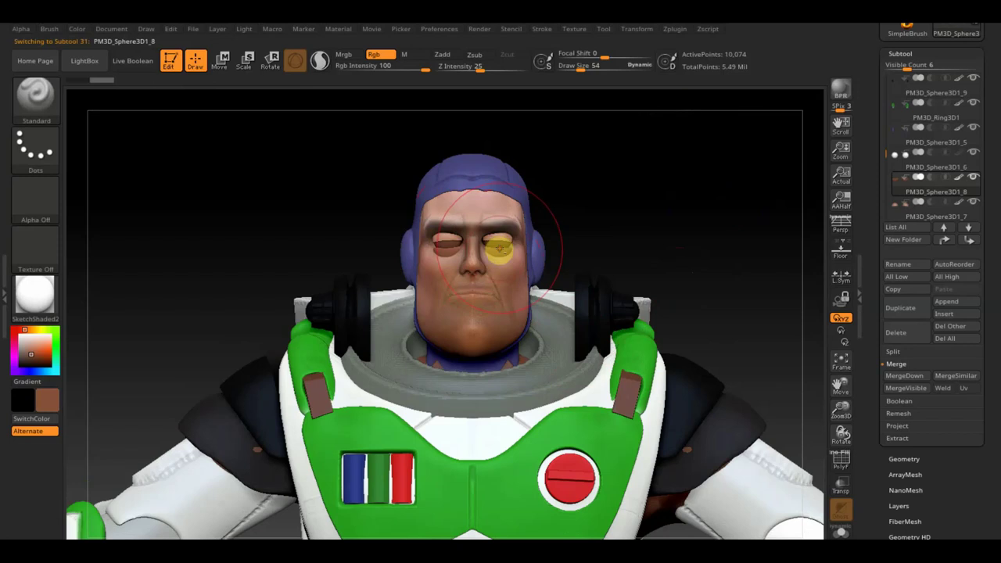
- Pick white for the eyeballs and shrink Draw Size to 7 for fine facial detail
{"action": "left_click_drag", "start_coordinate": [49, 403], "coordinate": [54, 348]}
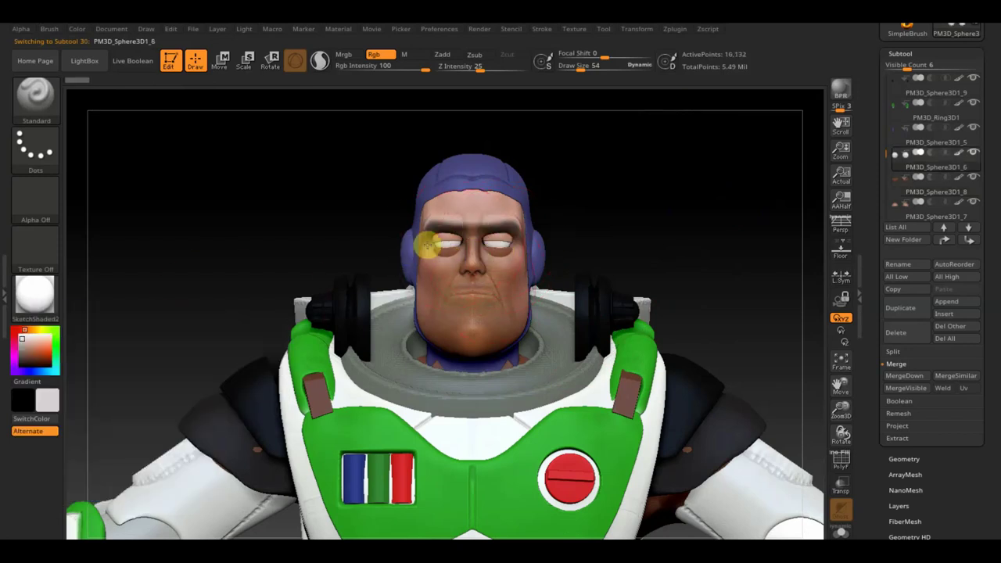
{"action": "left_click", "coordinate": [581, 66]}
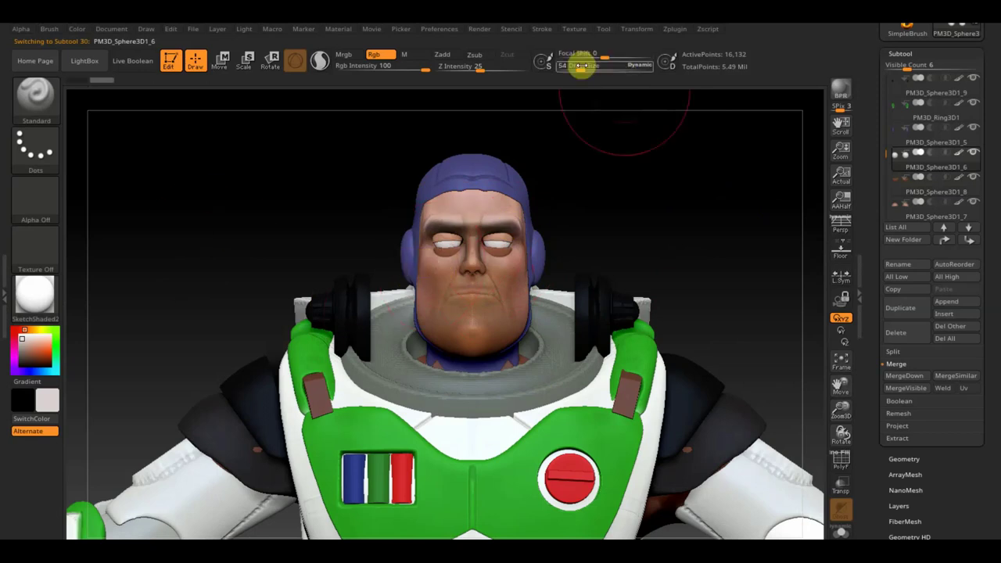
{"action": "left_click_drag", "start_coordinate": [586, 68], "coordinate": [579, 68]}
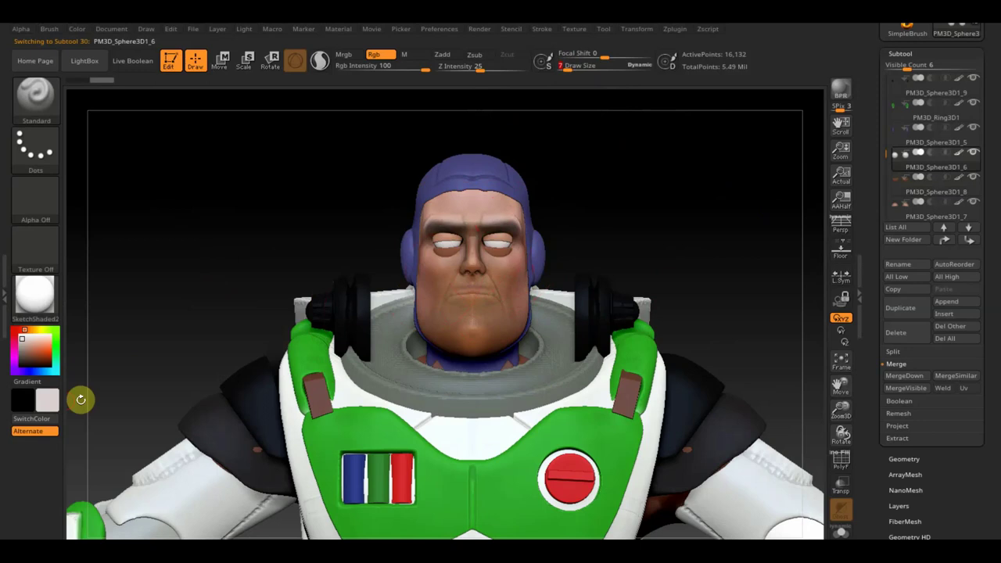
{"action": "left_click", "coordinate": [50, 404]}
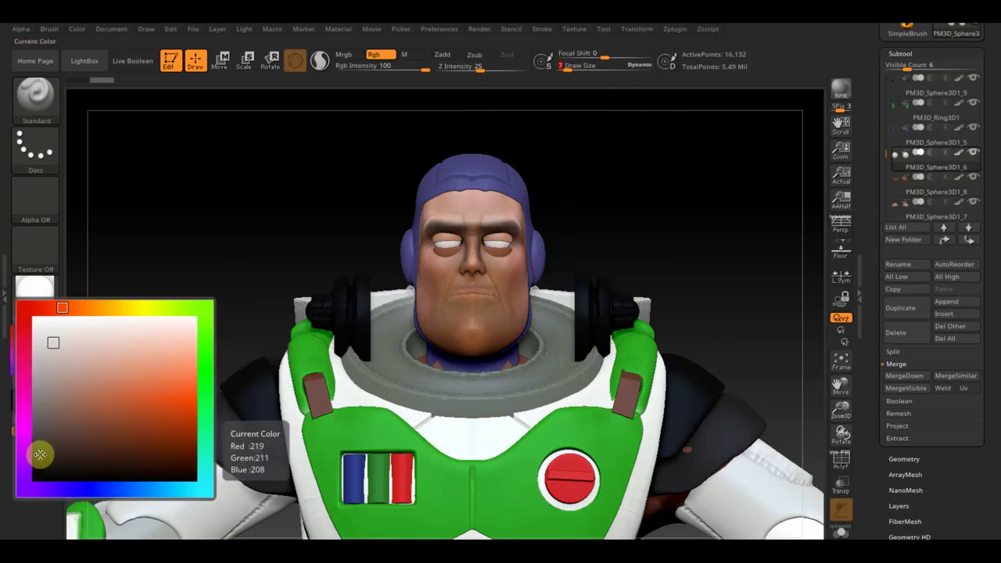
- Paint near-black eyebrows and pupils, then zoom back out to the whole figure
{"action": "mouse_move", "coordinate": [612, 230]}
{"action": "left_mouse_down", "text": "alt"}
{"action": "mouse_move", "coordinate": [638, 282]}
{"action": "mouse_move", "coordinate": [586, 254]}
{"action": "left_mouse_up", "text": "alt"}
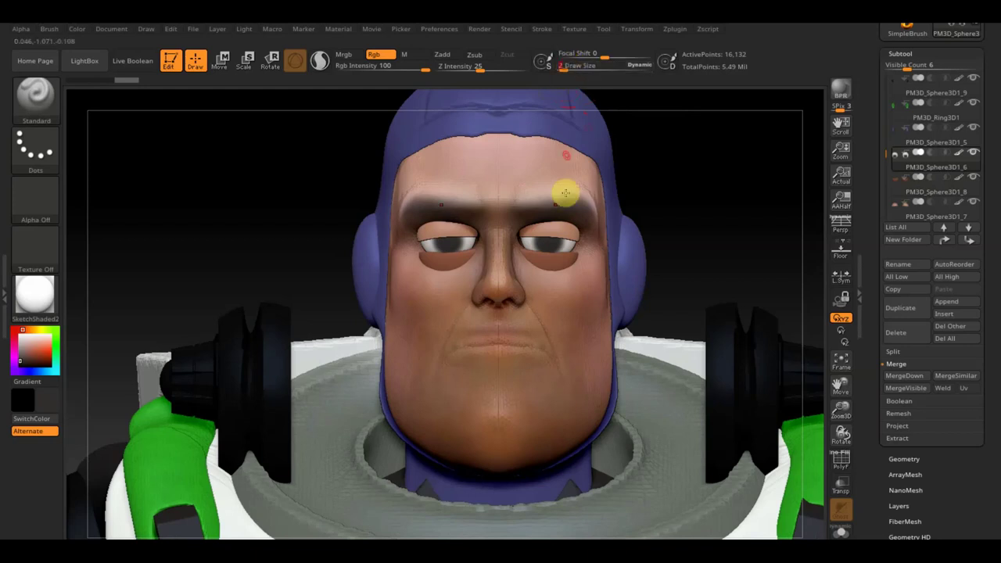
{"action": "left_click", "coordinate": [47, 368]}
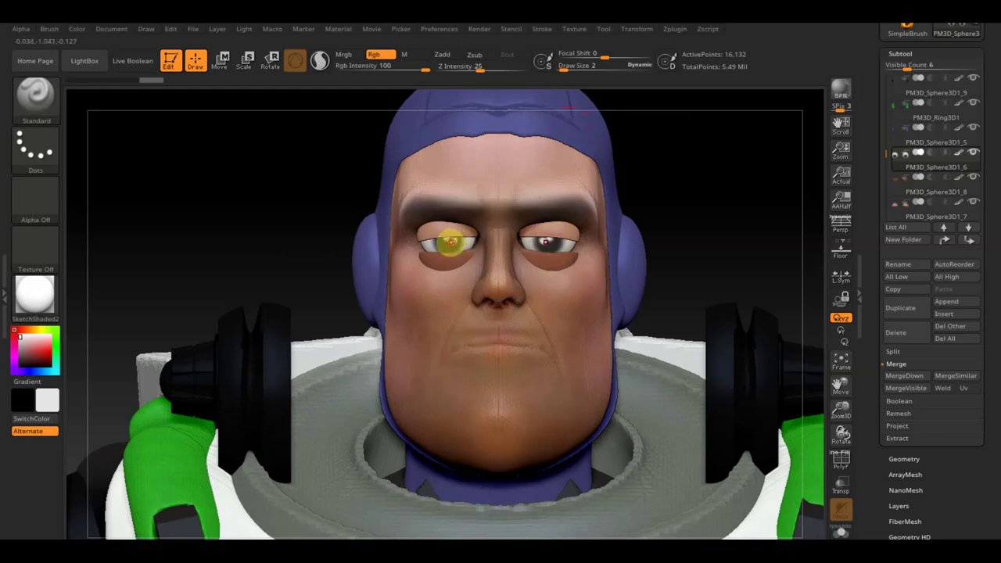
{"action": "mouse_move", "coordinate": [665, 255]}
{"action": "left_mouse_down", "text": "alt"}
{"action": "mouse_move", "coordinate": [657, 177]}
{"action": "mouse_move", "coordinate": [668, 174]}
{"action": "mouse_move", "coordinate": [674, 230]}
{"action": "mouse_move", "coordinate": [674, 192]}
{"action": "left_mouse_up", "text": "alt"}
{"action": "mouse_move", "coordinate": [683, 240]}
{"action": "left_mouse_down", "text": "alt"}
{"action": "mouse_move", "coordinate": [655, 239]}
{"action": "mouse_move", "coordinate": [690, 255]}
{"action": "left_mouse_up", "text": "alt"}
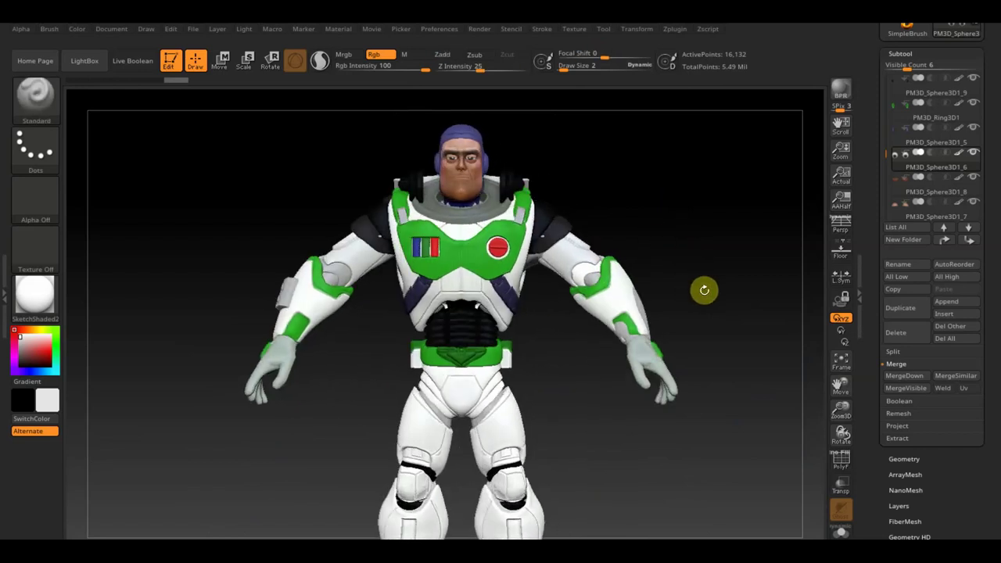
- Raise Draw Size to 54 and paint the round joint beside the neck navy
{"action": "mouse_move", "coordinate": [710, 300]}
{"action": "left_mouse_down", "text": "alt"}
{"action": "mouse_move", "coordinate": [688, 214]}
{"action": "mouse_move", "coordinate": [688, 239]}
{"action": "mouse_move", "coordinate": [702, 250]}
{"action": "left_mouse_up", "text": "alt"}
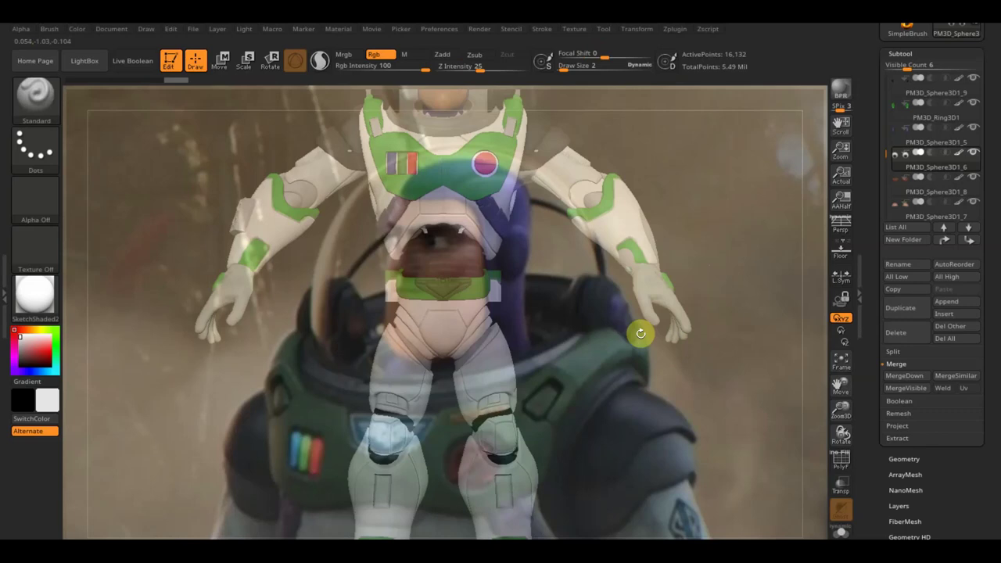
{"action": "key", "text": "shift"}
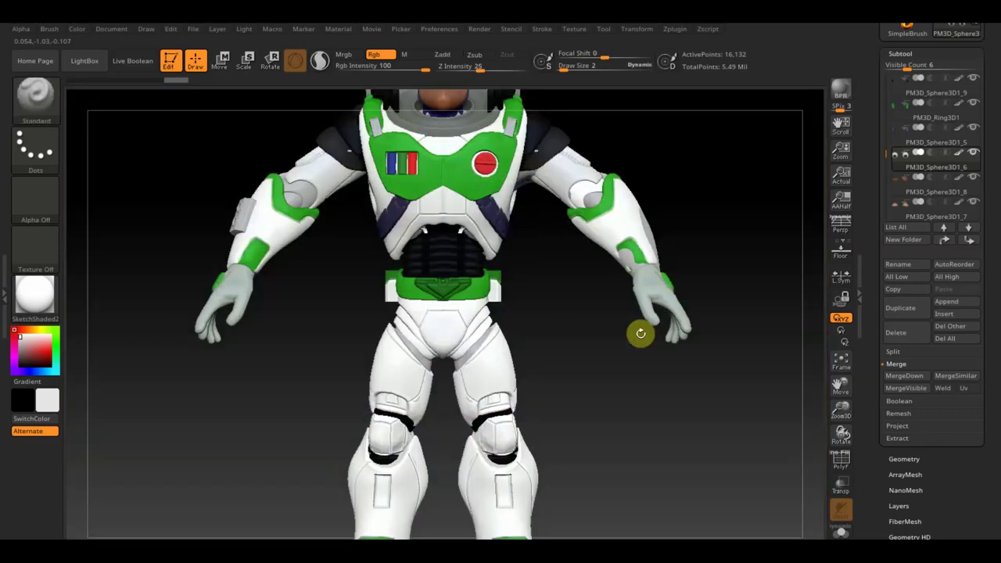
{"action": "left_click_drag", "start_coordinate": [586, 307], "coordinate": [528, 383], "text": "alt"}
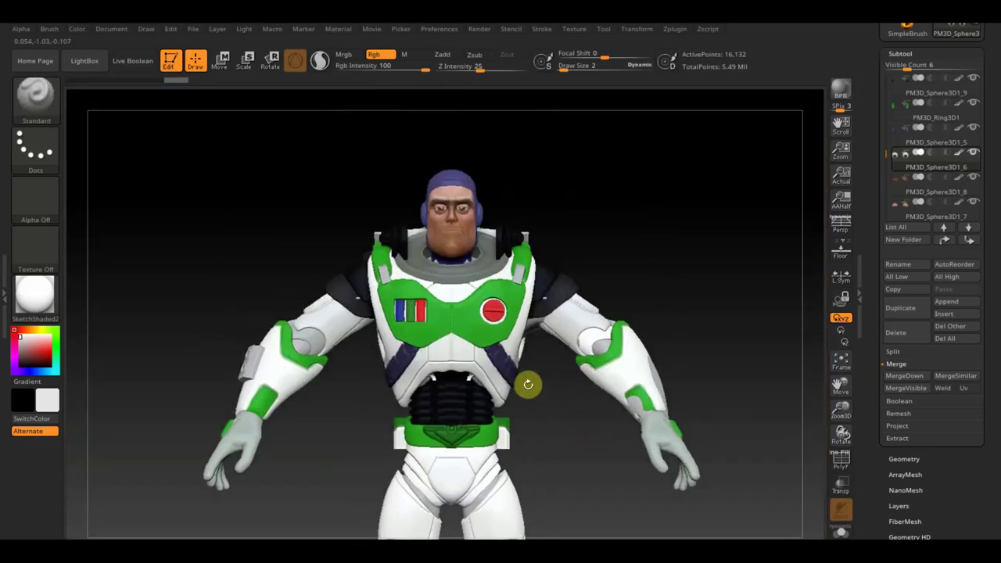
{"action": "left_click_drag", "start_coordinate": [686, 220], "coordinate": [598, 268]}
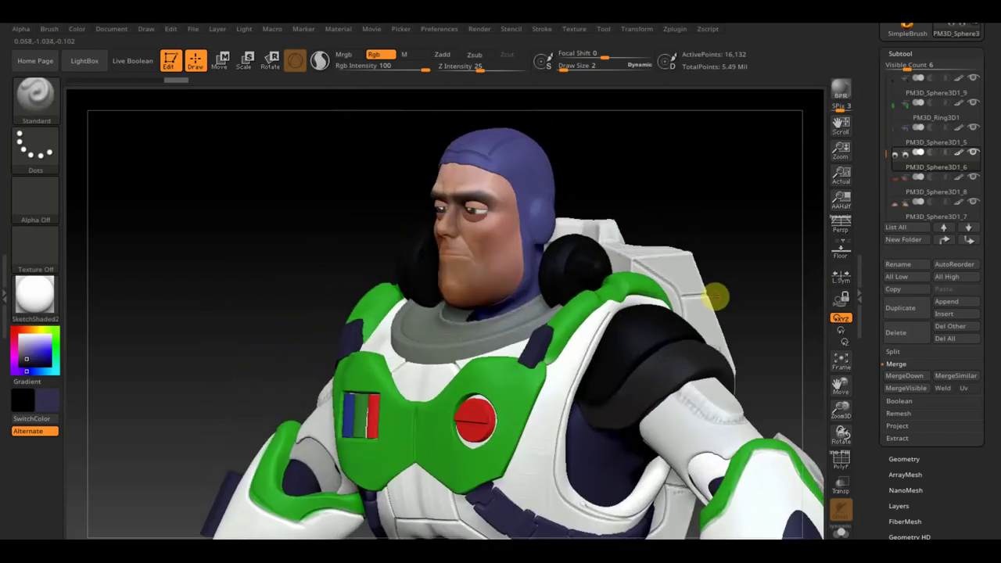
{"action": "left_click_drag", "start_coordinate": [563, 67], "coordinate": [580, 67]}
{"action": "left_click_drag", "start_coordinate": [592, 251], "coordinate": [591, 261]}
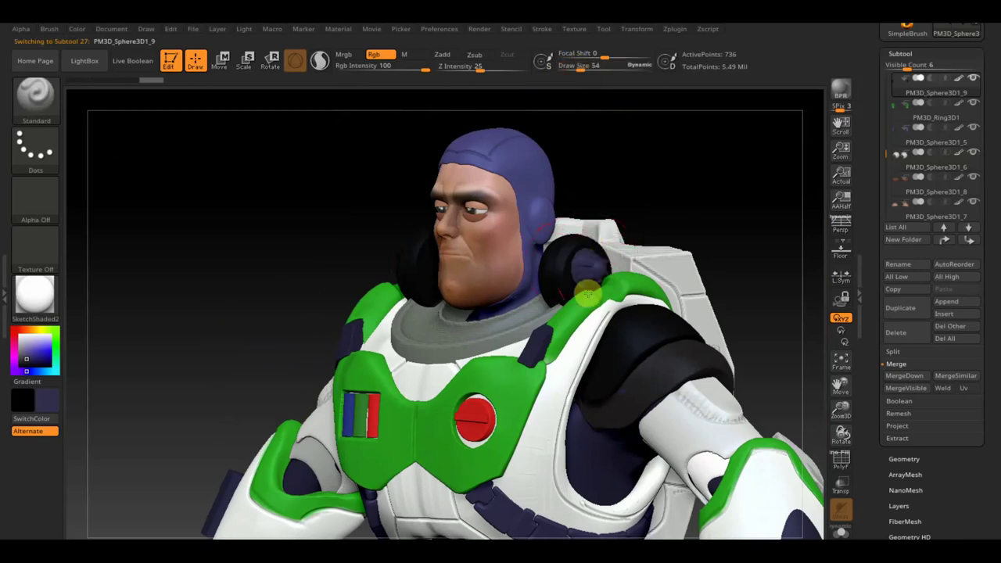
- Orbit and zoom around the model to inspect the back, right arm and legs
{"action": "left_click_drag", "start_coordinate": [292, 226], "coordinate": [290, 224]}
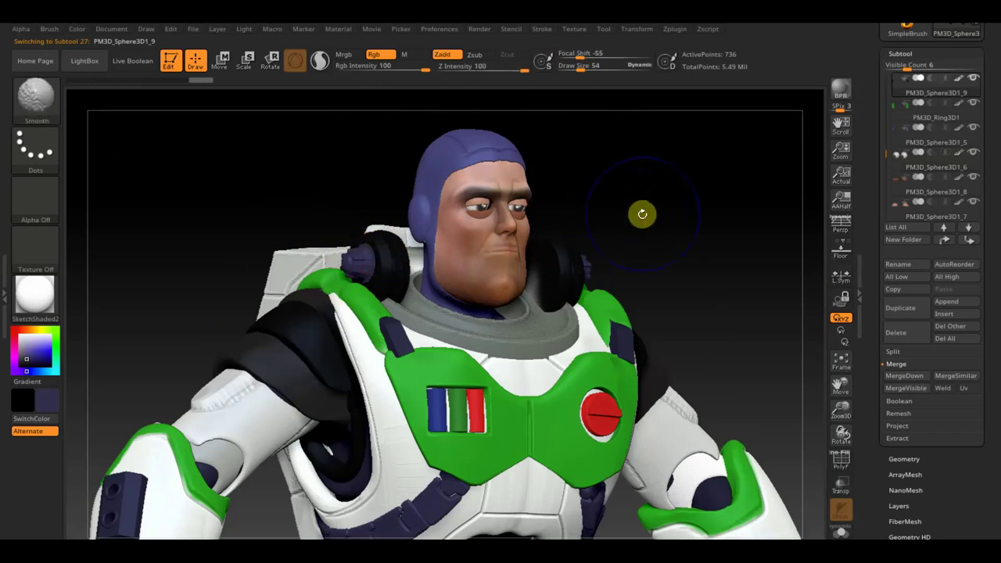
{"action": "left_click_drag", "start_coordinate": [609, 231], "coordinate": [634, 229], "text": "shift"}
{"action": "mouse_move", "coordinate": [748, 264]}
{"action": "left_mouse_down"}
{"action": "mouse_move", "coordinate": [744, 271]}
{"action": "mouse_move", "coordinate": [677, 144]}
{"action": "left_mouse_up"}
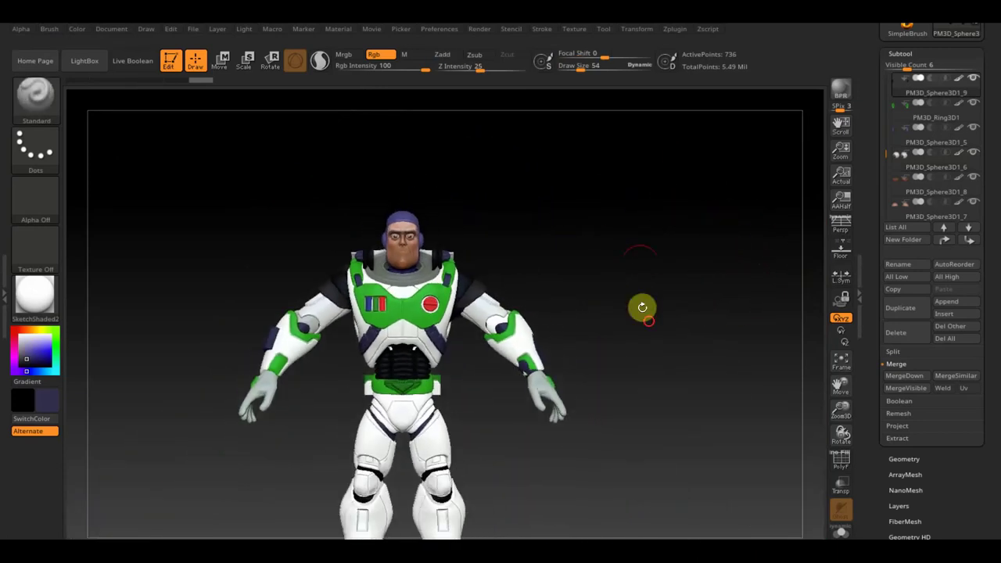
{"action": "mouse_move", "coordinate": [672, 238]}
{"action": "left_mouse_down"}
{"action": "mouse_move", "coordinate": [602, 281]}
{"action": "mouse_move", "coordinate": [542, 280]}
{"action": "left_mouse_up"}
{"action": "mouse_move", "coordinate": [652, 398]}
{"action": "left_mouse_down", "text": "alt"}
{"action": "mouse_move", "coordinate": [661, 415]}
{"action": "mouse_move", "coordinate": [721, 208]}
{"action": "left_mouse_up", "text": "alt"}
{"action": "mouse_move", "coordinate": [602, 424]}
{"action": "left_mouse_down", "text": "alt"}
{"action": "mouse_move", "coordinate": [554, 373]}
{"action": "mouse_move", "coordinate": [573, 316]}
{"action": "left_mouse_up", "text": "alt"}
{"action": "left_click_drag", "start_coordinate": [556, 351], "coordinate": [564, 349]}
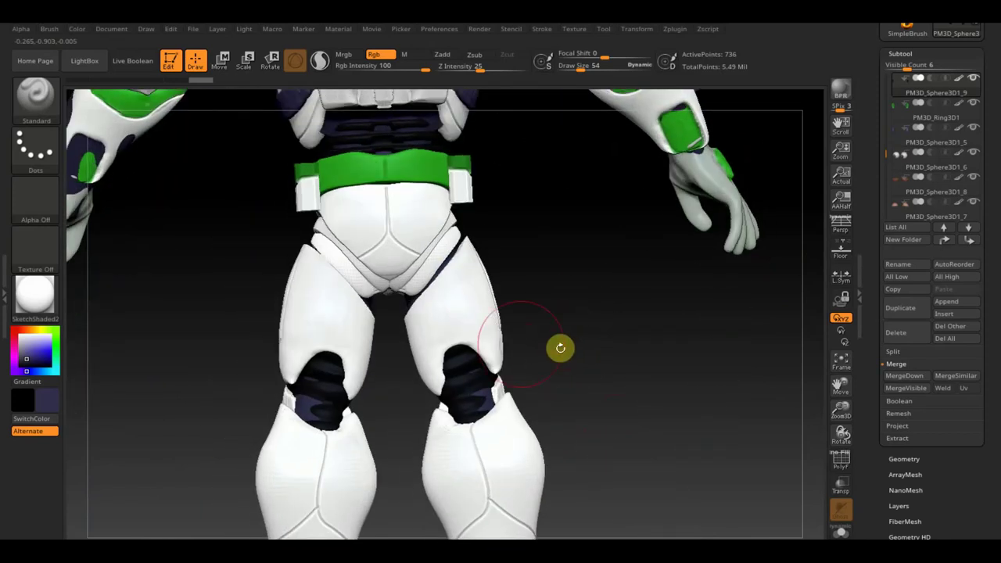
- Select the leg armour subtool, switch to Move Topological, and open Geometry > Modify Topology
{"action": "left_click", "coordinate": [487, 333], "text": "alt"}
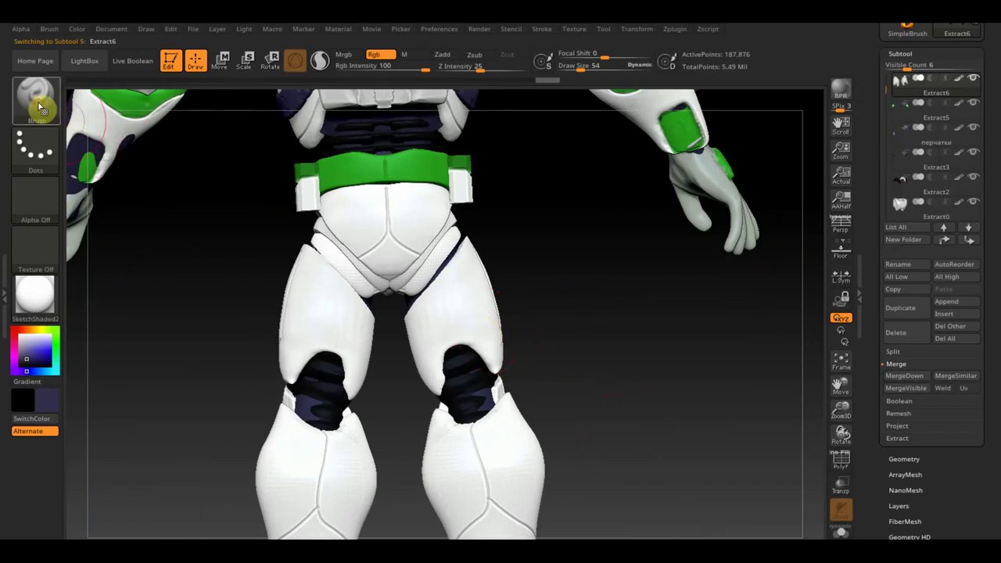
{"action": "left_click", "coordinate": [37, 102]}
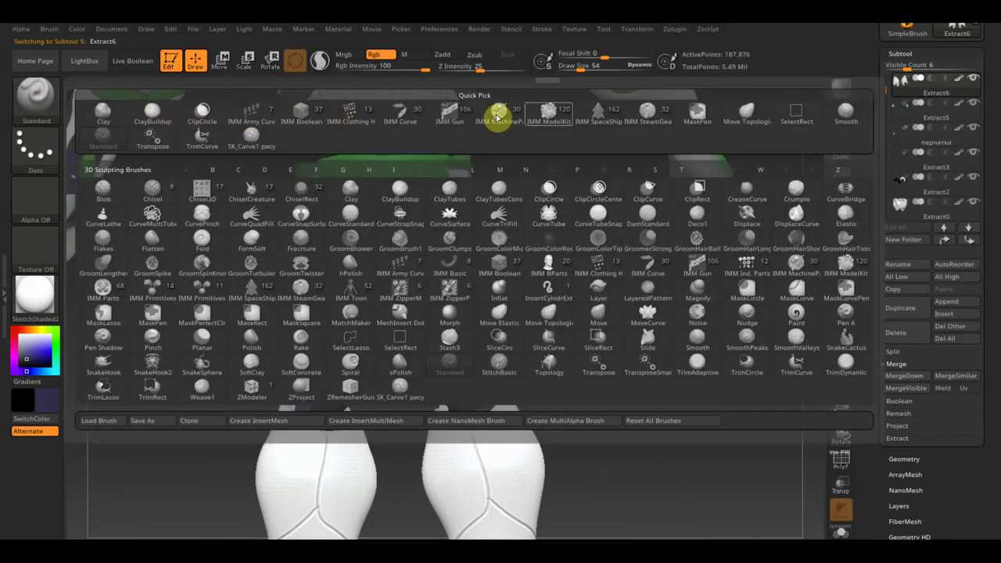
{"action": "left_click", "coordinate": [749, 116]}
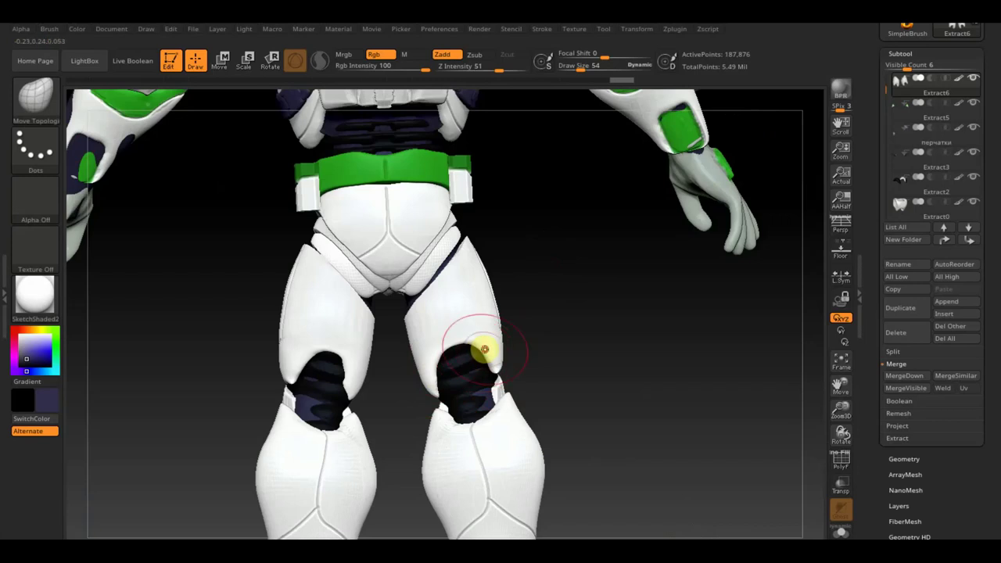
{"action": "left_click", "coordinate": [904, 459]}
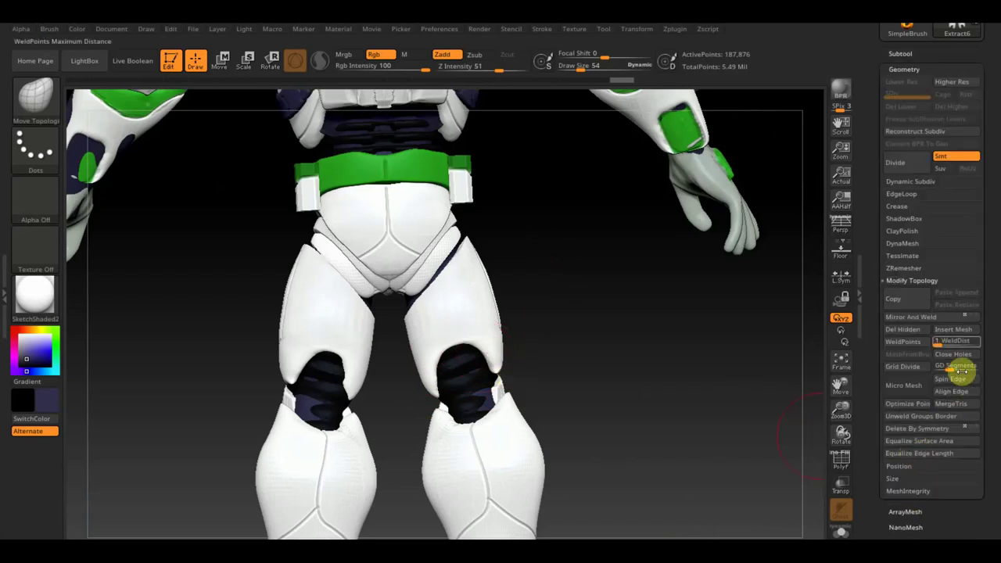
{"action": "left_click", "coordinate": [934, 320]}
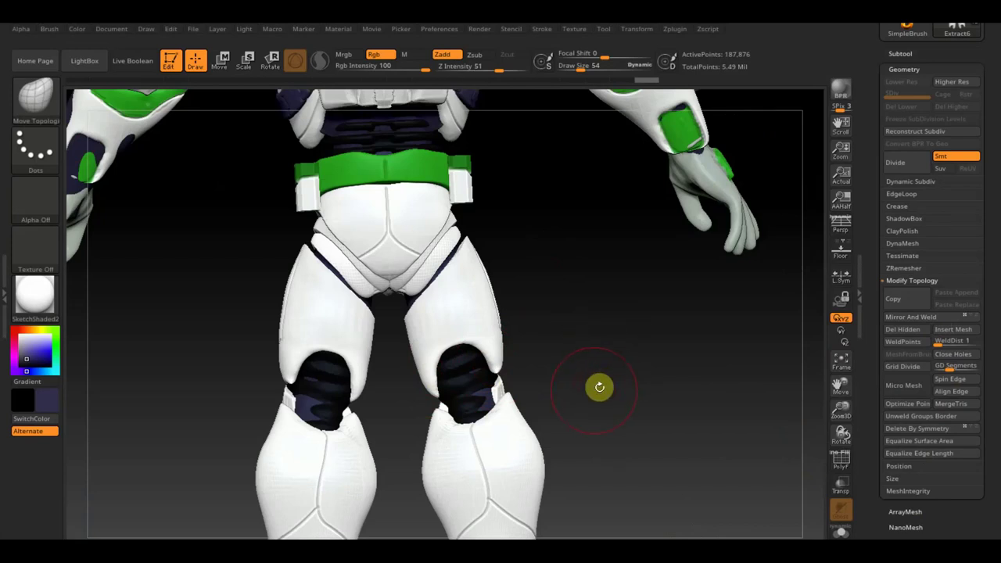
- From a front view, mask a rectangle over the belly and switch to TrimCurve
{"action": "mouse_move", "coordinate": [585, 393]}
{"action": "left_mouse_down"}
{"action": "mouse_move", "coordinate": [599, 404]}
{"action": "mouse_move", "coordinate": [563, 422]}
{"action": "mouse_move", "coordinate": [487, 412]}
{"action": "mouse_move", "coordinate": [721, 376]}
{"action": "mouse_move", "coordinate": [758, 378]}
{"action": "mouse_move", "coordinate": [757, 396]}
{"action": "mouse_move", "coordinate": [713, 275]}
{"action": "mouse_move", "coordinate": [721, 310]}
{"action": "mouse_move", "coordinate": [707, 313]}
{"action": "mouse_move", "coordinate": [728, 336]}
{"action": "mouse_move", "coordinate": [684, 361]}
{"action": "mouse_move", "coordinate": [661, 353]}
{"action": "mouse_move", "coordinate": [683, 364]}
{"action": "mouse_move", "coordinate": [704, 411]}
{"action": "mouse_move", "coordinate": [656, 279]}
{"action": "mouse_move", "coordinate": [634, 384]}
{"action": "mouse_move", "coordinate": [581, 409]}
{"action": "mouse_move", "coordinate": [567, 393]}
{"action": "mouse_move", "coordinate": [438, 360]}
{"action": "left_mouse_up"}
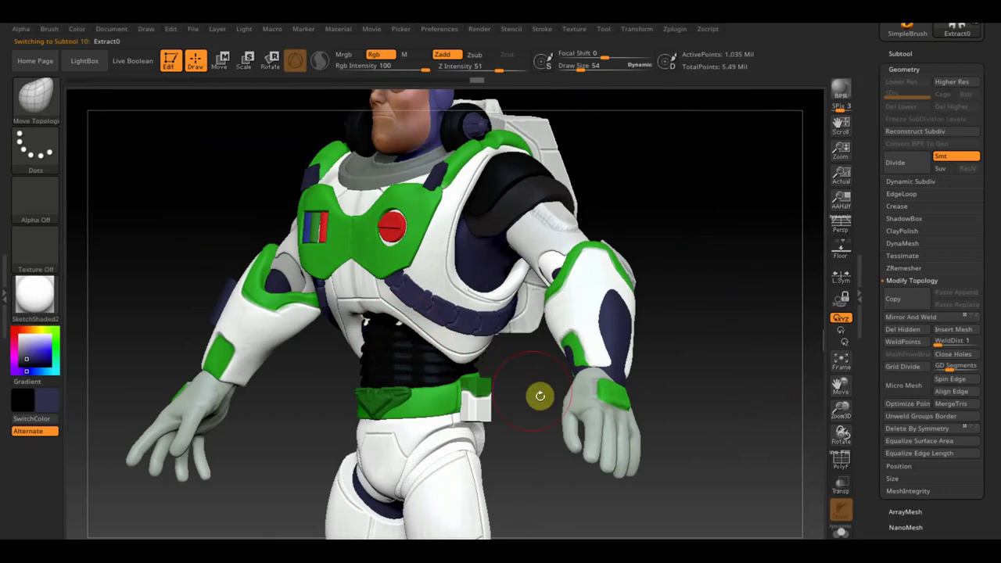
{"action": "left_click_drag", "start_coordinate": [539, 396], "coordinate": [550, 400], "text": "shift"}
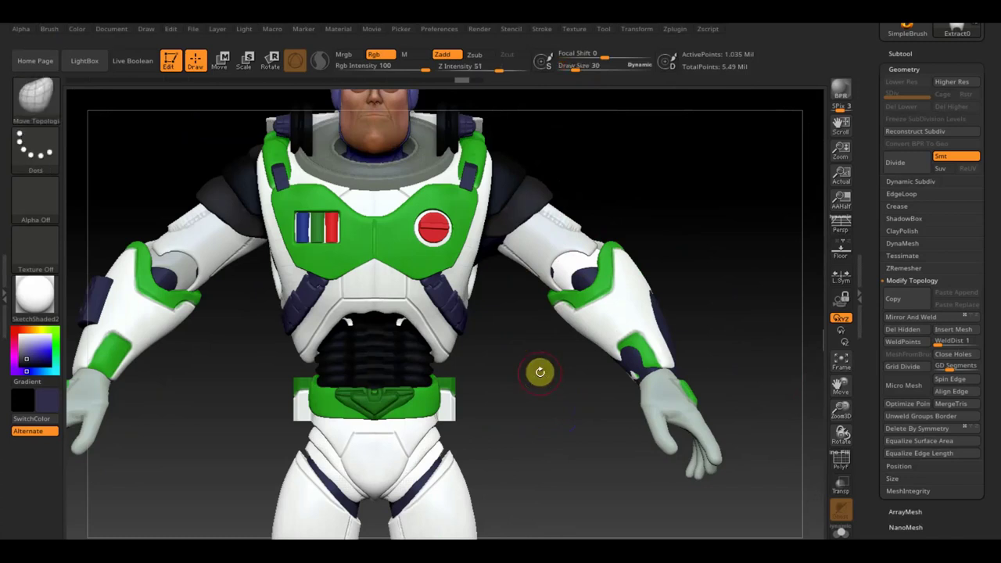
{"action": "key", "text": "ctrl"}
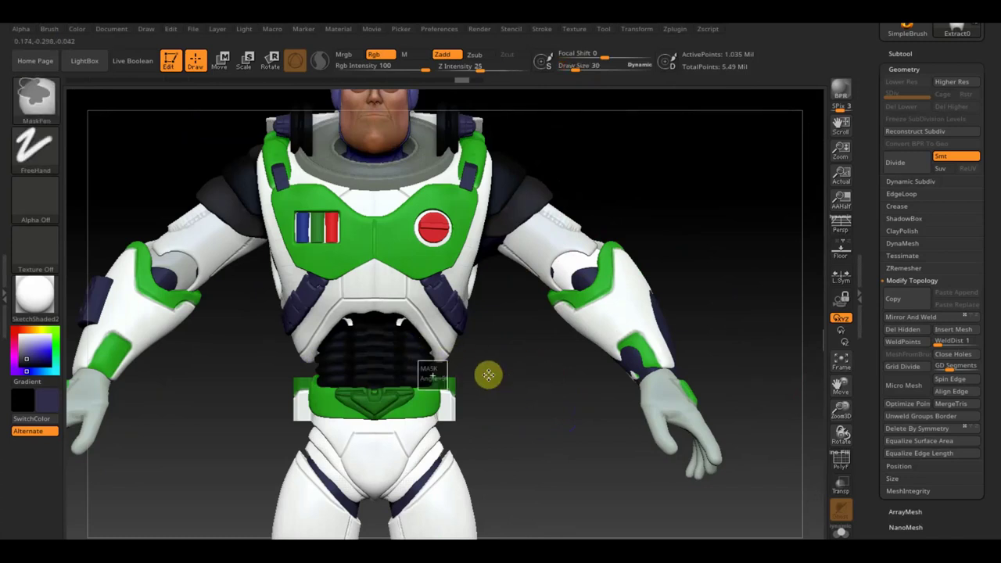
{"action": "left_click_drag", "start_coordinate": [385, 347], "coordinate": [364, 315], "text": "ctrl"}
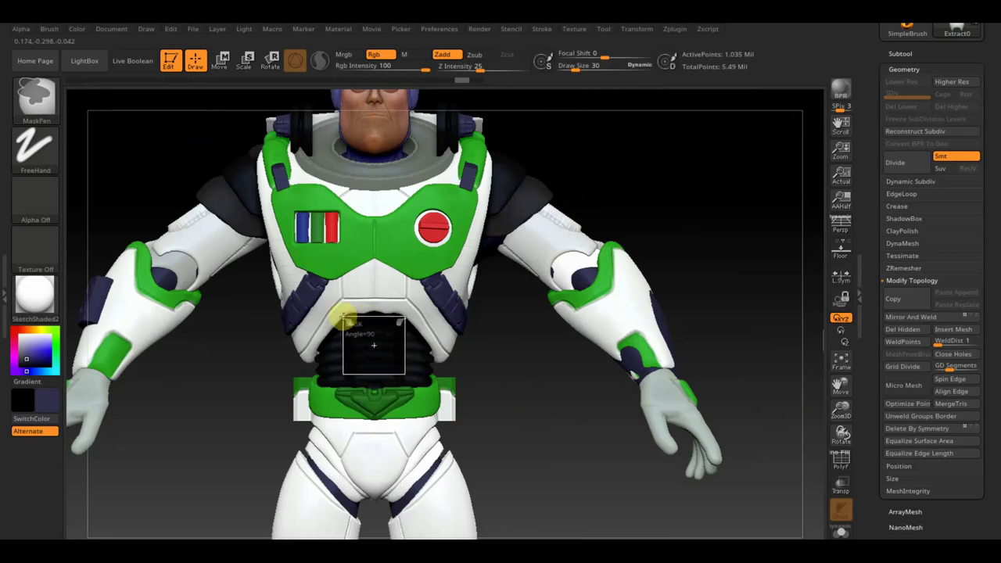
{"action": "left_click_drag", "start_coordinate": [344, 316], "coordinate": [342, 314], "text": "ctrl"}
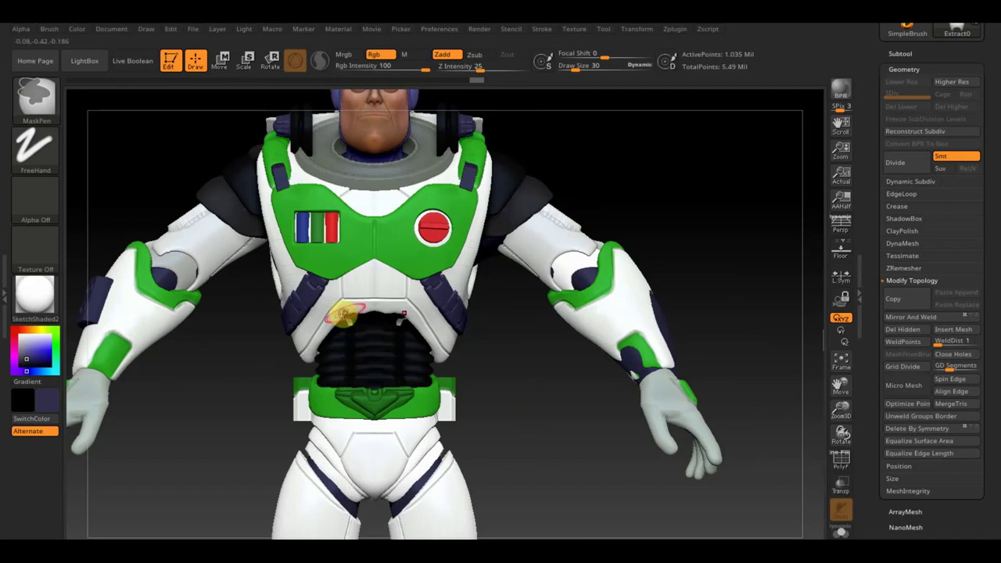
{"action": "key", "text": "ctrl+shift"}
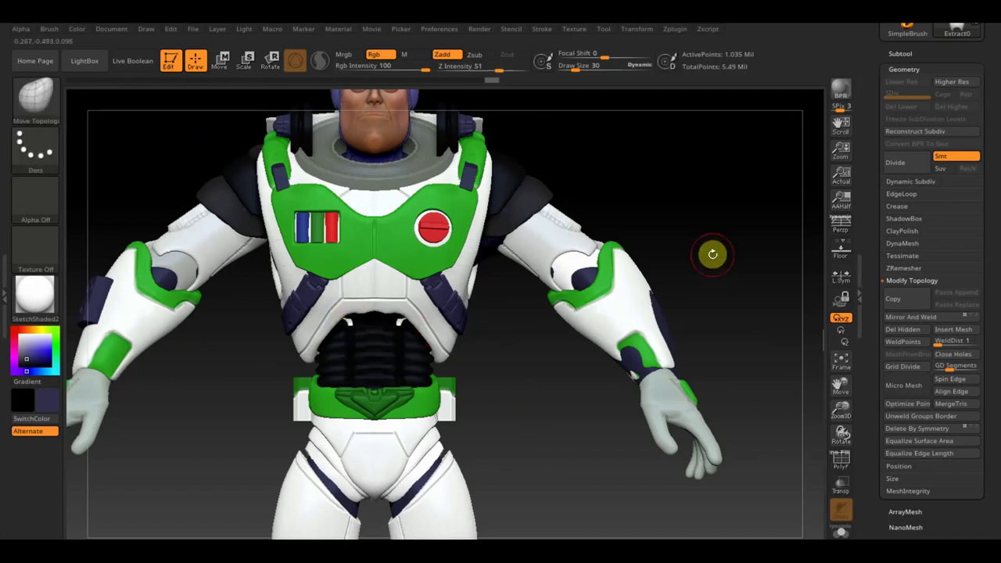
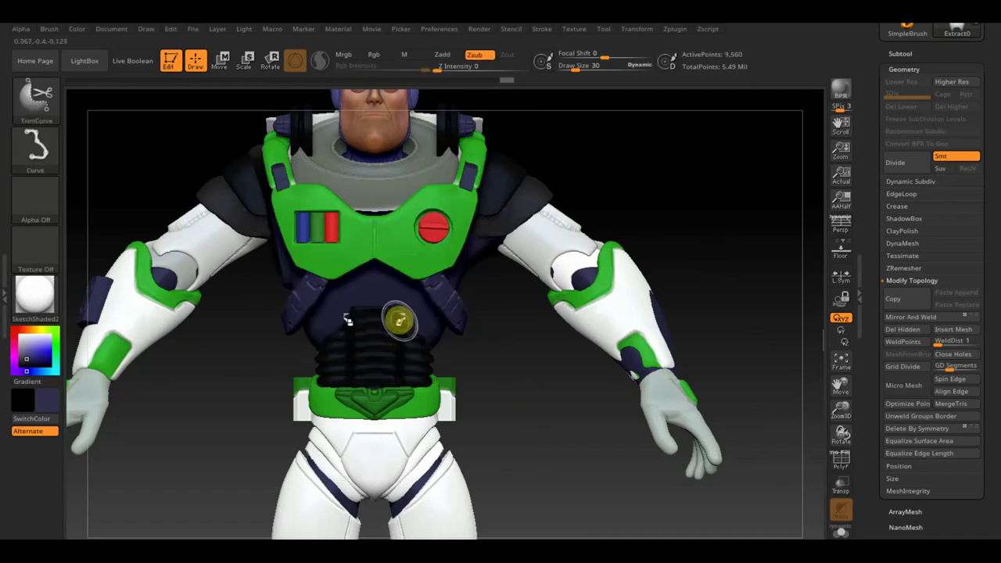
- DynaMesh the chest armour at resolution 864 after undoing the too-coarse first remesh
{"action": "left_click", "coordinate": [398, 320], "text": "ctrl+shift"}
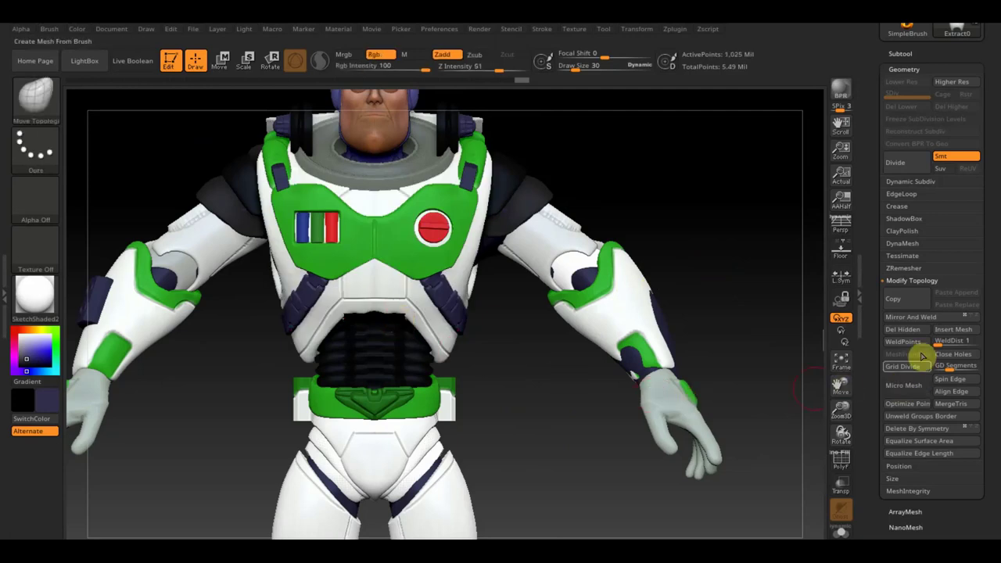
{"action": "left_click_drag", "start_coordinate": [677, 206], "coordinate": [722, 268], "text": "ctrl+shift"}
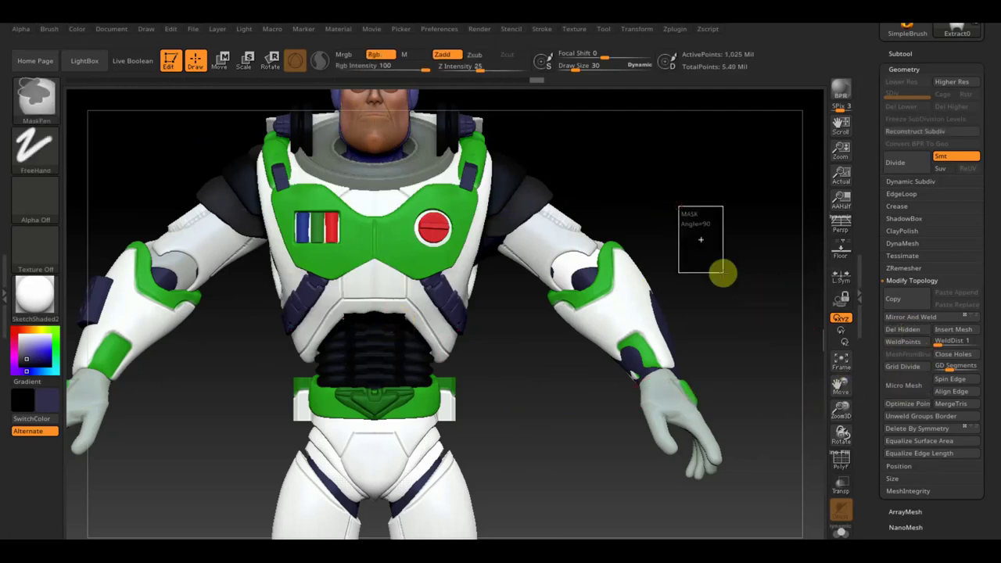
{"action": "left_click", "coordinate": [902, 243]}
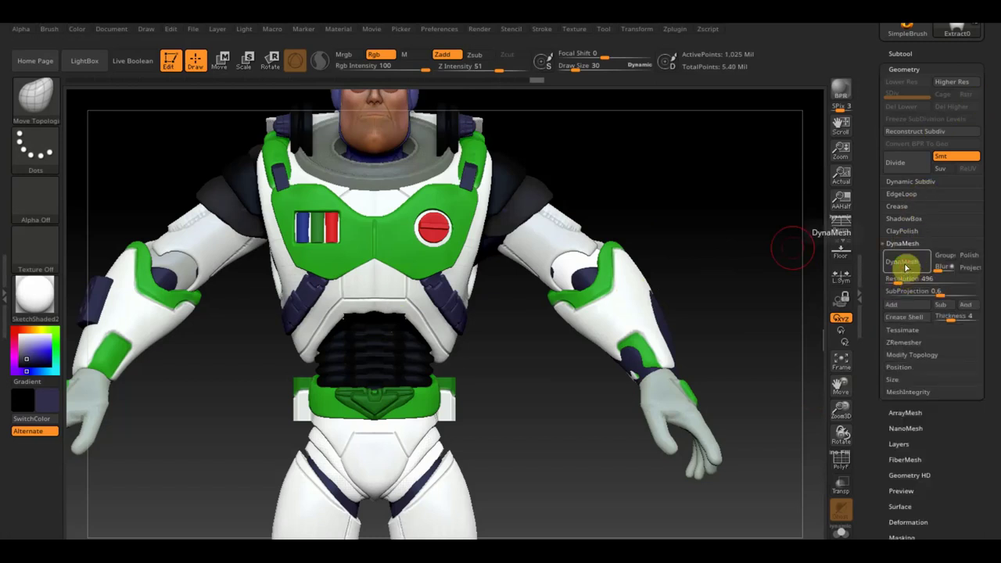
{"action": "left_click", "coordinate": [903, 264]}
{"action": "key", "text": "ctrl+z"}
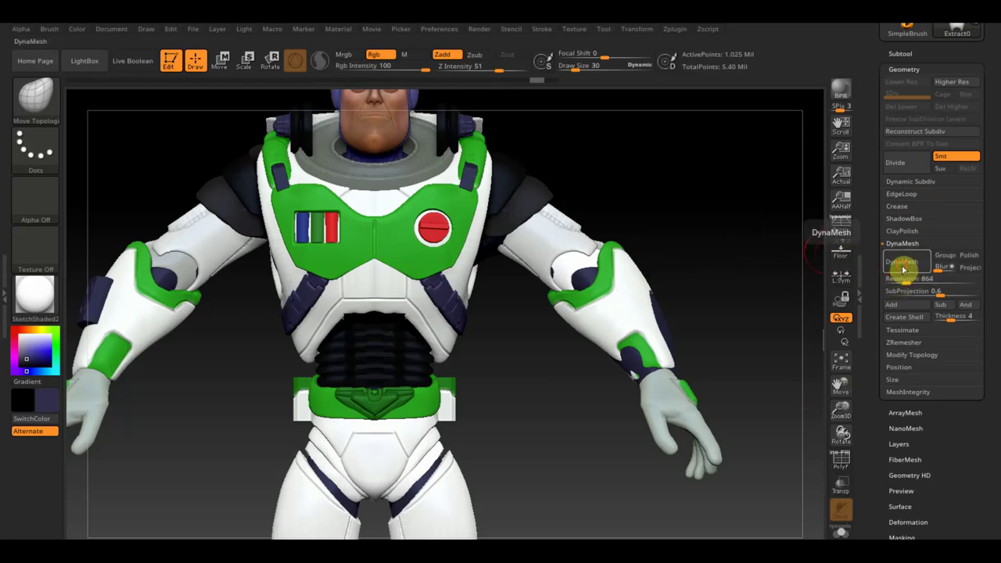
{"action": "left_click", "coordinate": [903, 270]}
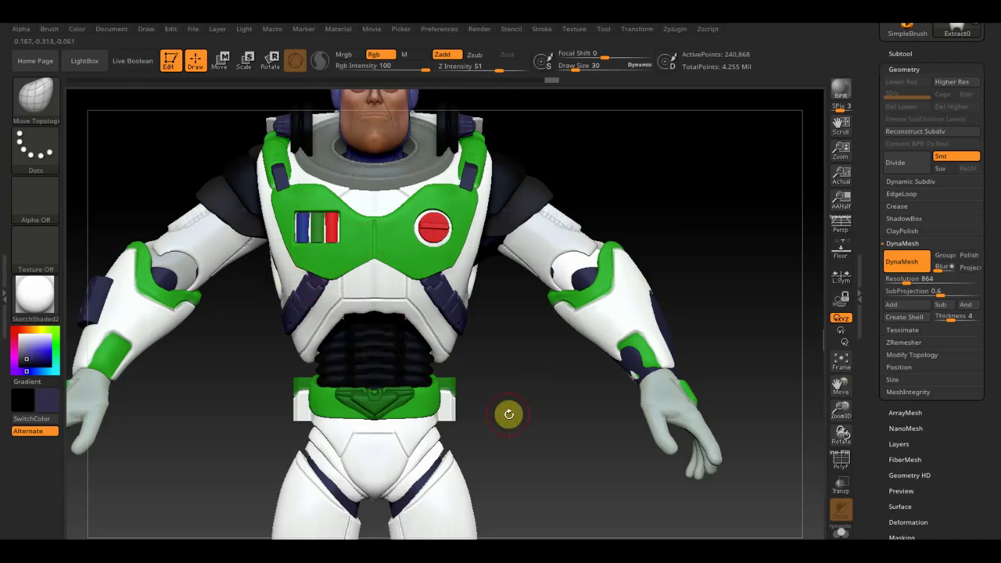
{"action": "scroll", "coordinate": [500, 339], "scroll_direction": "down", "scroll_amount": 3}
- Orbit, zoom and pan around the remeshed Buzz model to inspect it
{"action": "mouse_move", "coordinate": [500, 340]}
{"action": "left_mouse_down"}
{"action": "mouse_move", "coordinate": [626, 286]}
{"action": "mouse_move", "coordinate": [501, 293]}
{"action": "mouse_move", "coordinate": [599, 252]}
{"action": "left_mouse_up"}
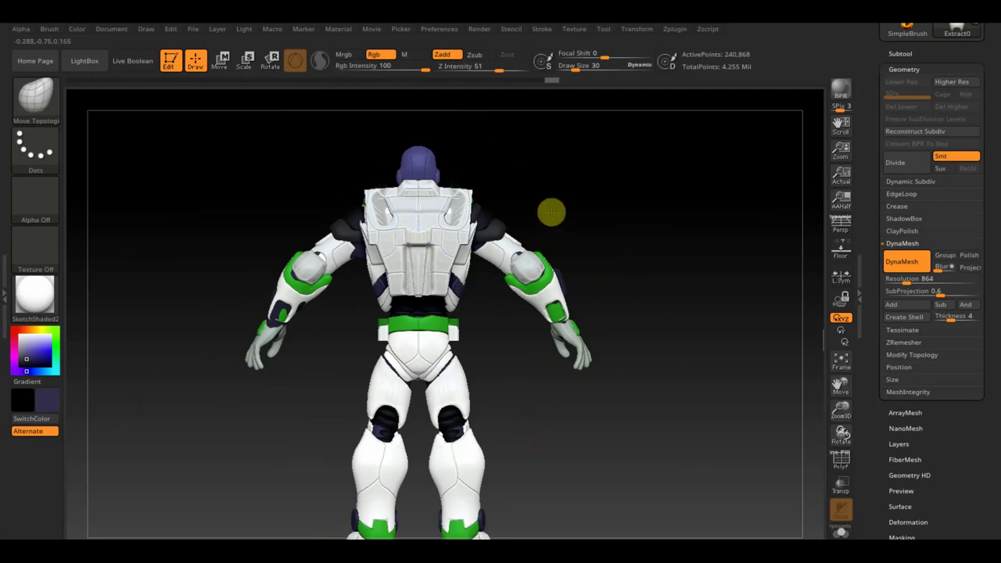
{"action": "scroll", "coordinate": [552, 212], "scroll_direction": "up", "scroll_amount": 2}
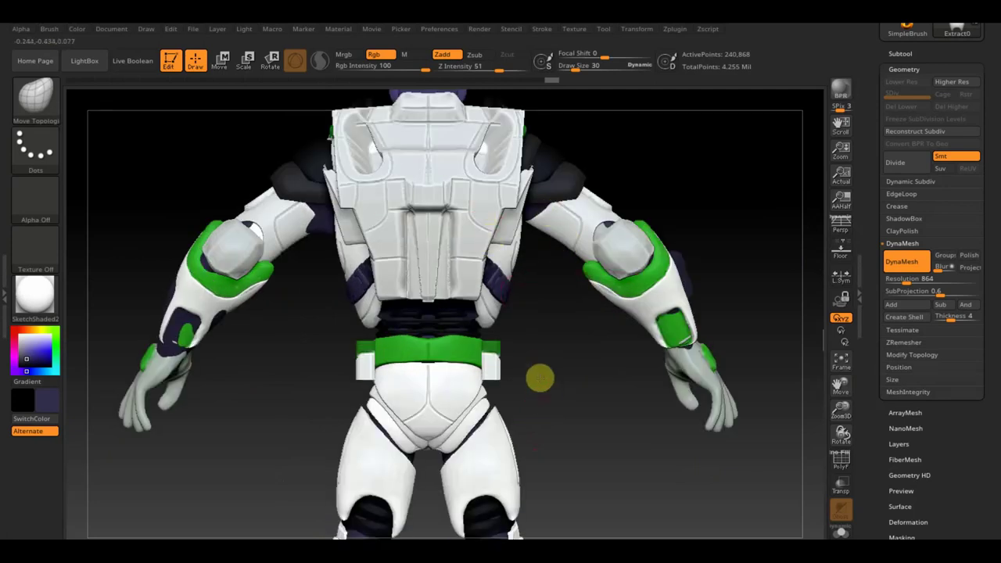
{"action": "scroll", "coordinate": [538, 371], "scroll_direction": "down", "scroll_amount": 3}
{"action": "scroll", "coordinate": [538, 371], "scroll_direction": "down", "scroll_amount": 1}
{"action": "left_click_drag", "start_coordinate": [507, 391], "coordinate": [510, 342], "text": "alt"}
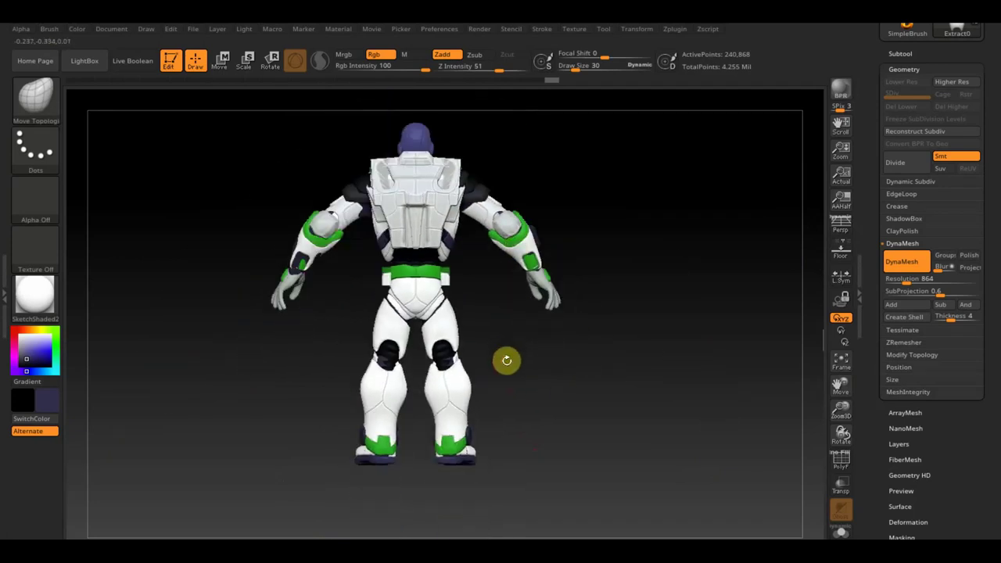
{"action": "scroll", "coordinate": [516, 362], "scroll_direction": "up", "scroll_amount": 2}
{"action": "scroll", "coordinate": [540, 369], "scroll_direction": "up", "scroll_amount": 2}
- Check Buzz from three-quarter and front views, then expand the Subtool list
{"action": "mouse_move", "coordinate": [549, 376]}
{"action": "left_mouse_down"}
{"action": "mouse_move", "coordinate": [603, 384]}
{"action": "mouse_move", "coordinate": [681, 375]}
{"action": "left_mouse_up"}
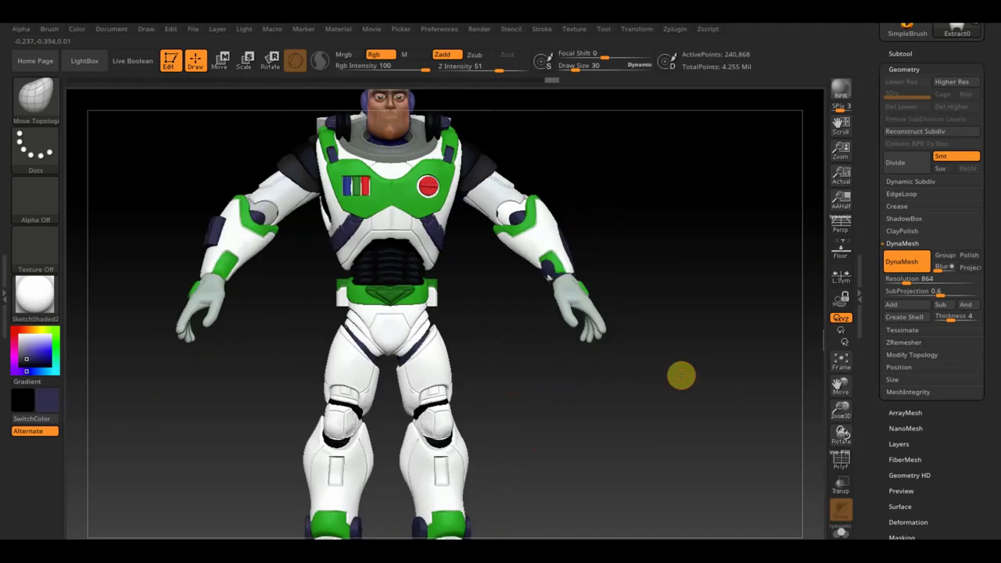
{"action": "scroll", "coordinate": [622, 397], "scroll_direction": "down", "scroll_amount": 2}
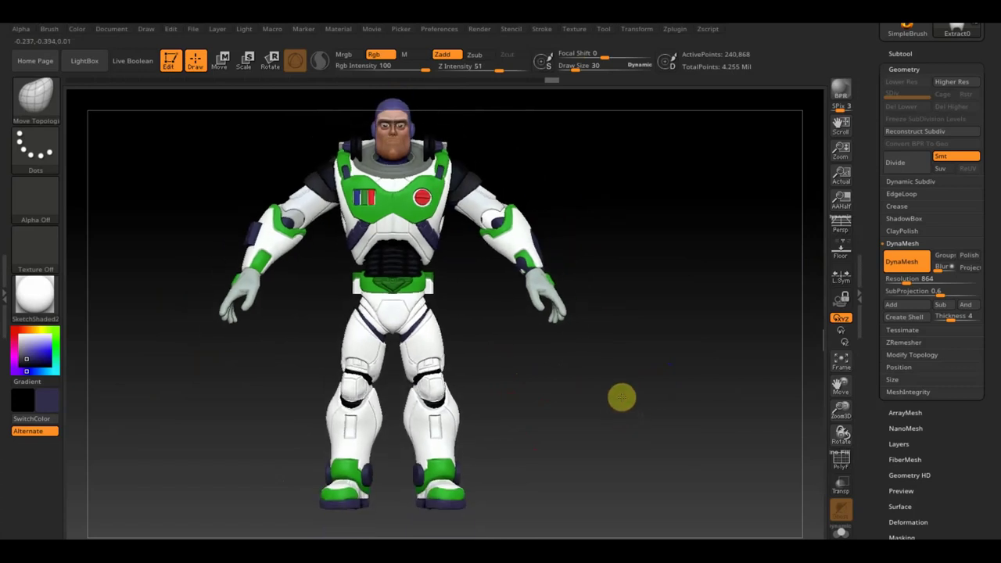
{"action": "mouse_move", "coordinate": [620, 396]}
{"action": "left_mouse_down"}
{"action": "mouse_move", "coordinate": [649, 407]}
{"action": "mouse_move", "coordinate": [638, 388]}
{"action": "left_mouse_up"}
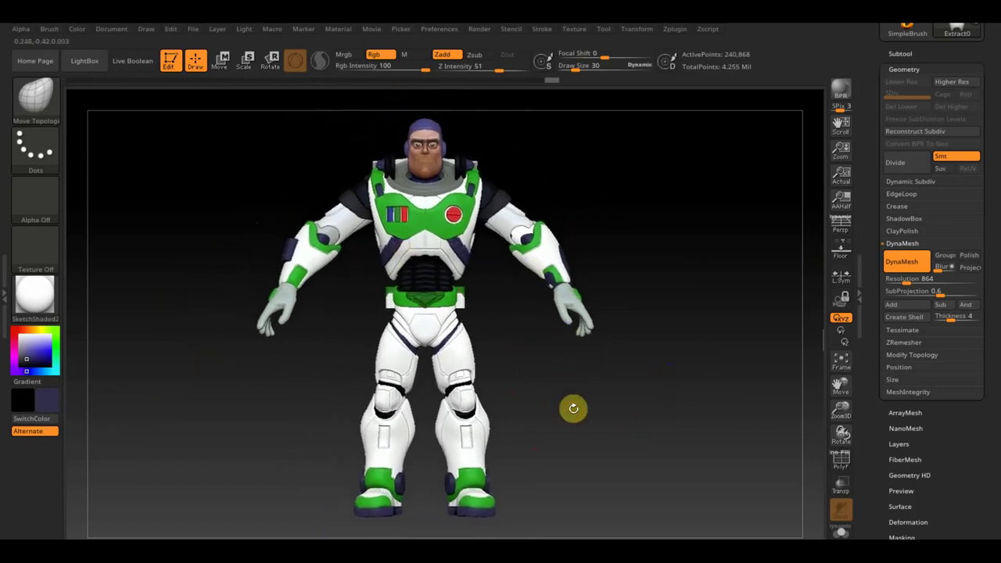
{"action": "scroll", "coordinate": [573, 407], "scroll_direction": "up", "scroll_amount": 3}
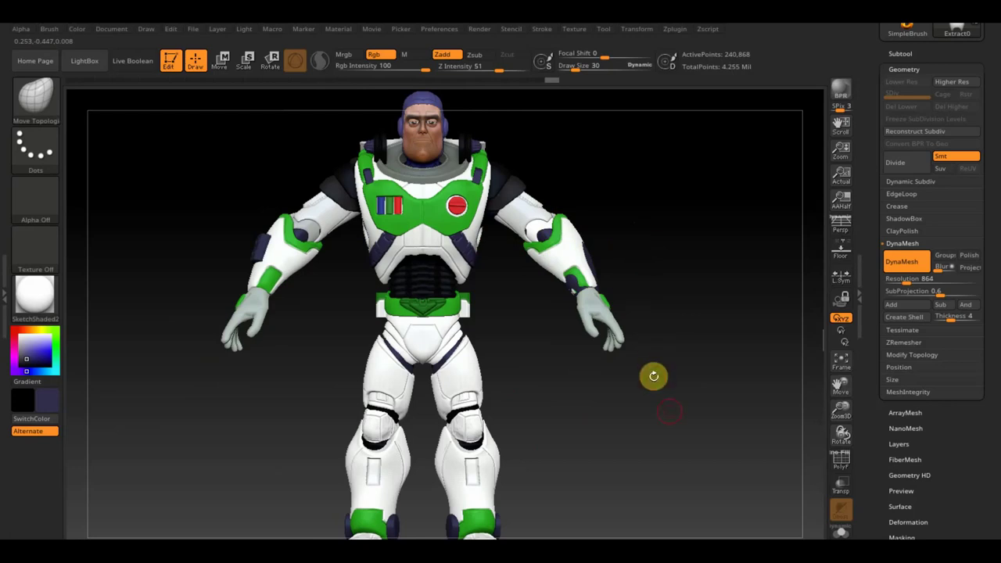
{"action": "mouse_move", "coordinate": [668, 406]}
{"action": "left_mouse_down"}
{"action": "mouse_move", "coordinate": [615, 424]}
{"action": "mouse_move", "coordinate": [594, 415]}
{"action": "mouse_move", "coordinate": [633, 426]}
{"action": "left_mouse_up"}
{"action": "mouse_move", "coordinate": [618, 462]}
{"action": "left_mouse_down"}
{"action": "mouse_move", "coordinate": [646, 461]}
{"action": "mouse_move", "coordinate": [677, 477]}
{"action": "mouse_move", "coordinate": [674, 448]}
{"action": "mouse_move", "coordinate": [721, 523]}
{"action": "left_mouse_up"}
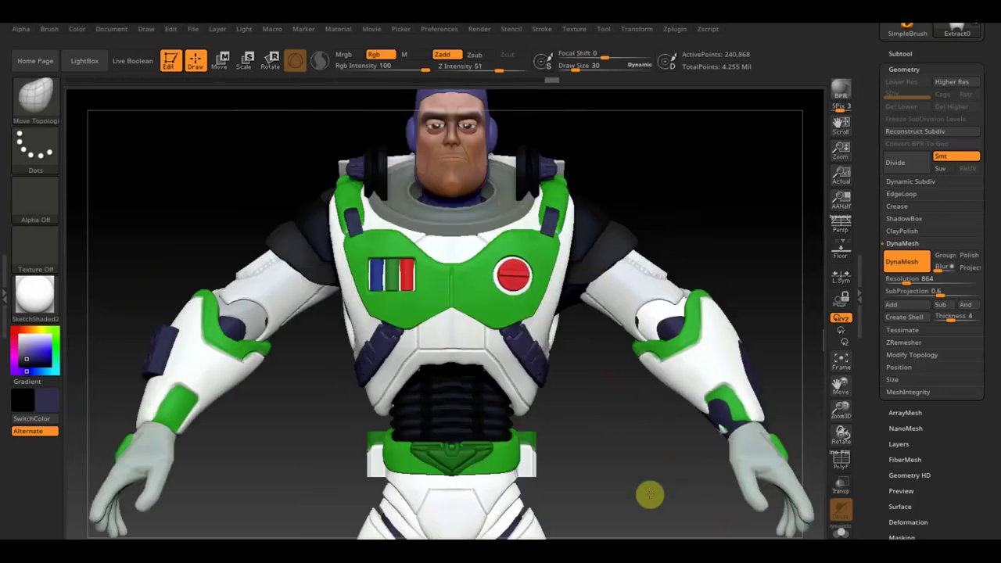
{"action": "left_click_drag", "start_coordinate": [650, 494], "coordinate": [643, 556], "text": "alt"}
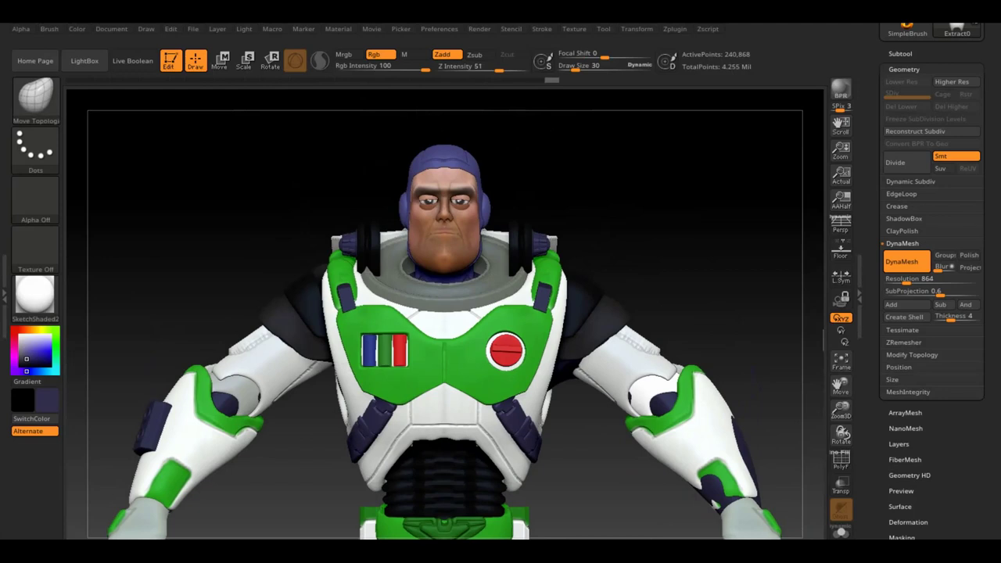
{"action": "left_click", "coordinate": [900, 53]}
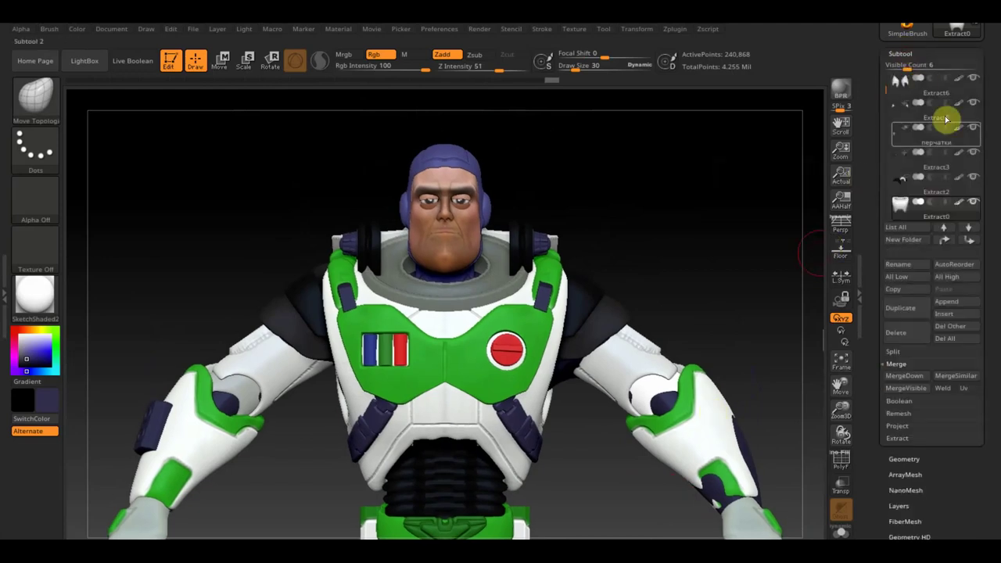
- Solo the chest armour, restore all subtools, and frame the helmet and chest closer
{"action": "left_click", "coordinate": [973, 205]}
{"action": "key", "text": "shift"}
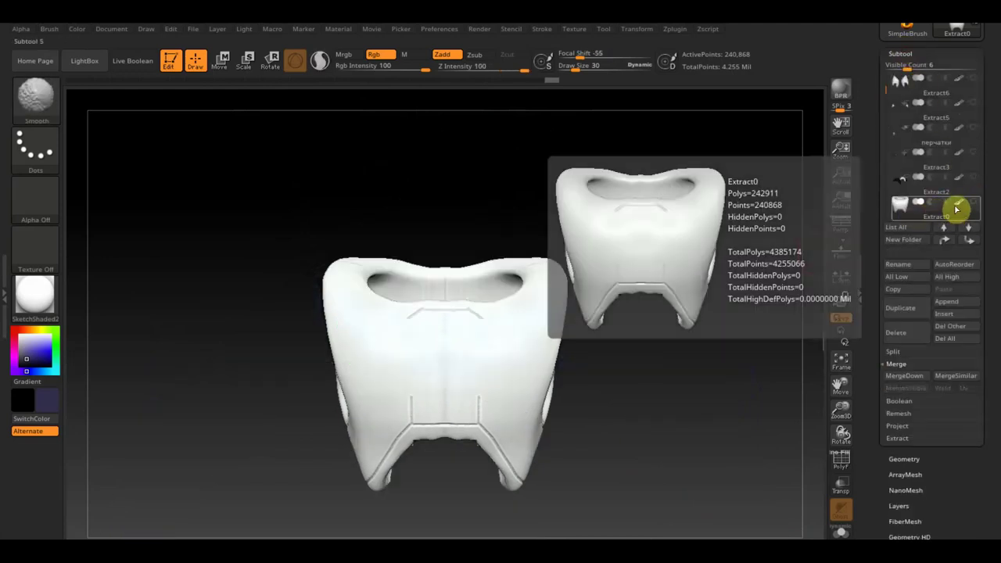
{"action": "left_click", "coordinate": [975, 210], "text": "shift"}
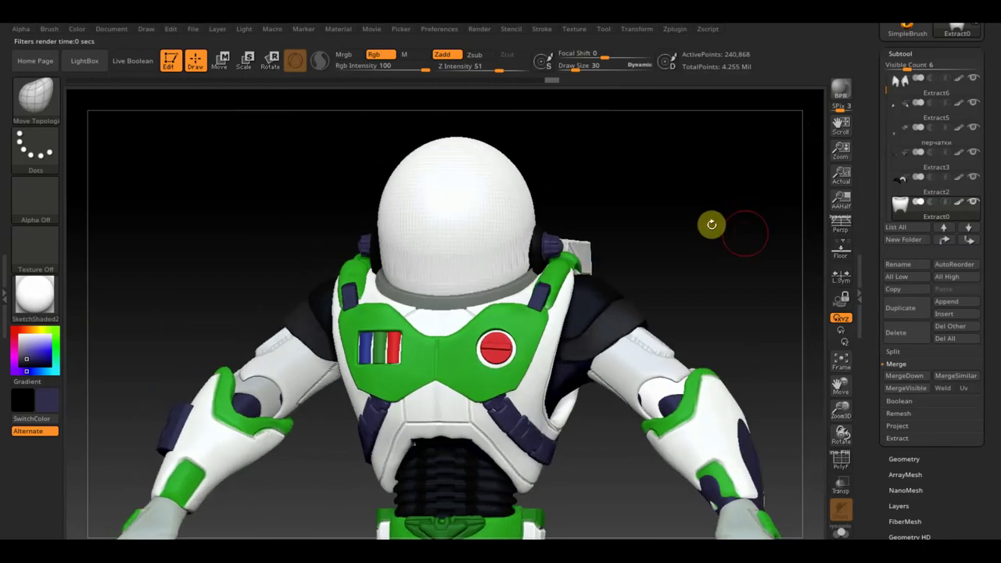
{"action": "mouse_move", "coordinate": [750, 227]}
{"action": "left_mouse_down", "text": "alt"}
{"action": "mouse_move", "coordinate": [774, 250]}
{"action": "mouse_move", "coordinate": [796, 253]}
{"action": "mouse_move", "coordinate": [771, 250]}
{"action": "left_mouse_up", "text": "alt"}
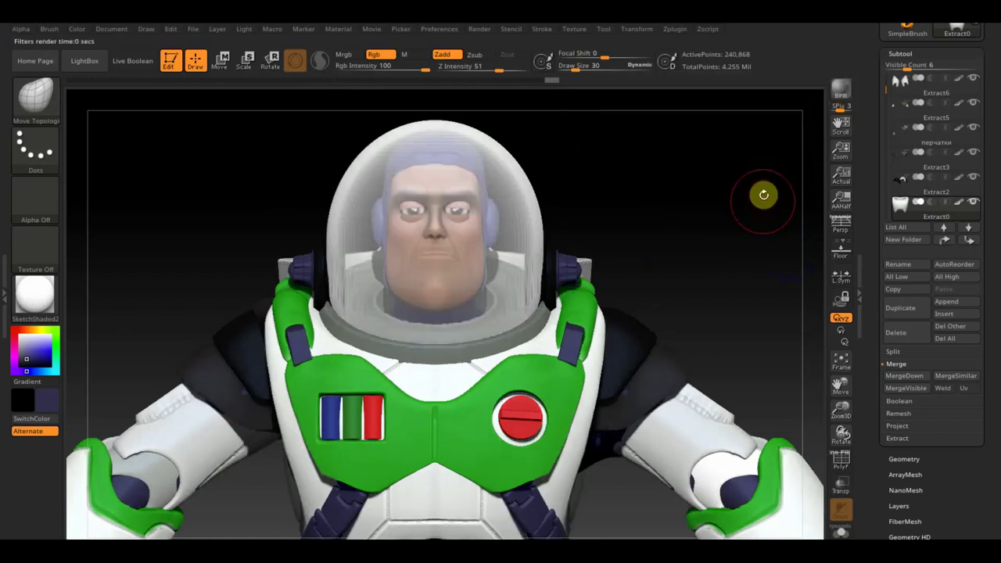
{"action": "left_click", "coordinate": [49, 305]}
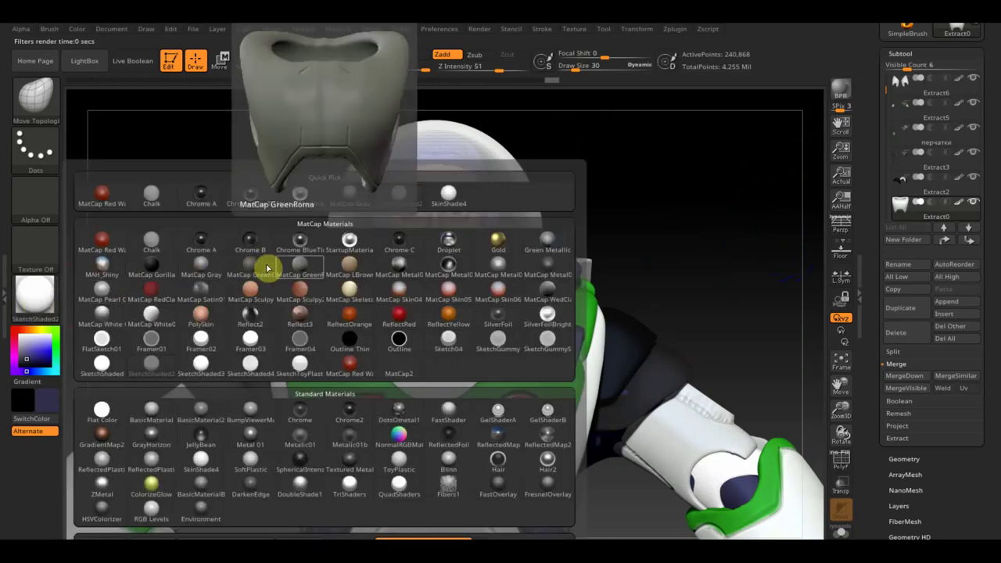
- Try Droplet then MatCap White, and save a JPEG screenshot of the render
{"action": "left_click", "coordinate": [447, 249]}
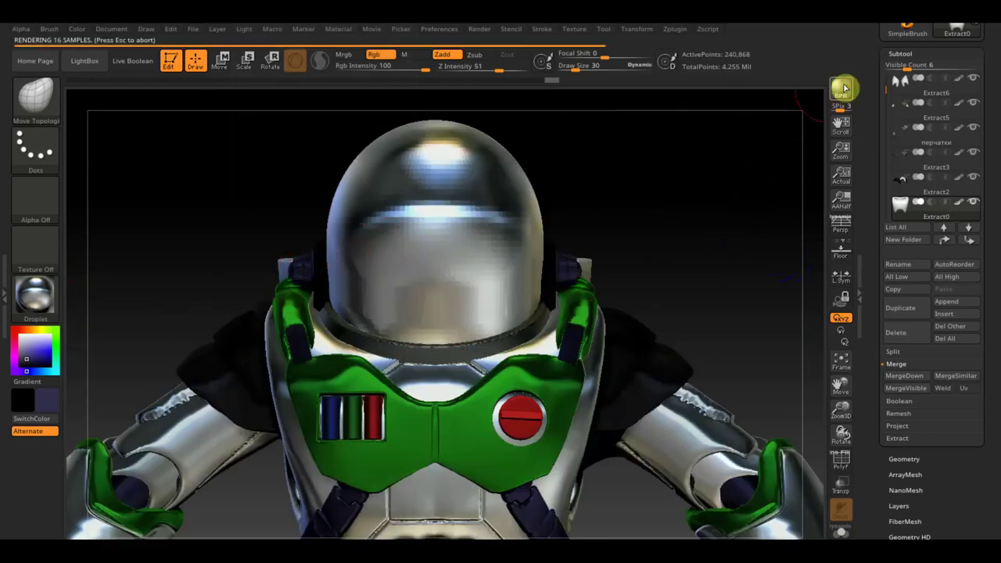
{"action": "left_click", "coordinate": [44, 295]}
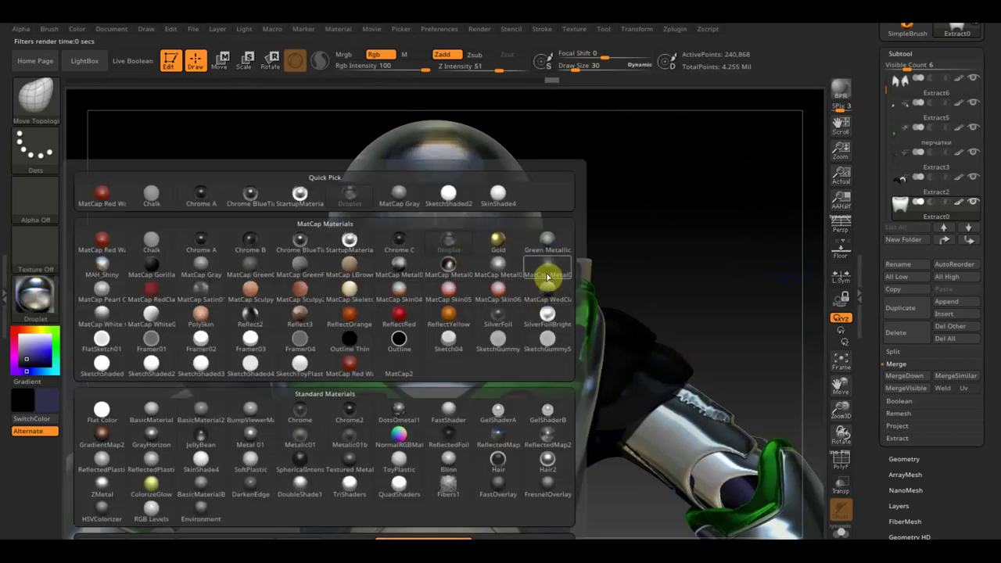
{"action": "left_click", "coordinate": [149, 316]}
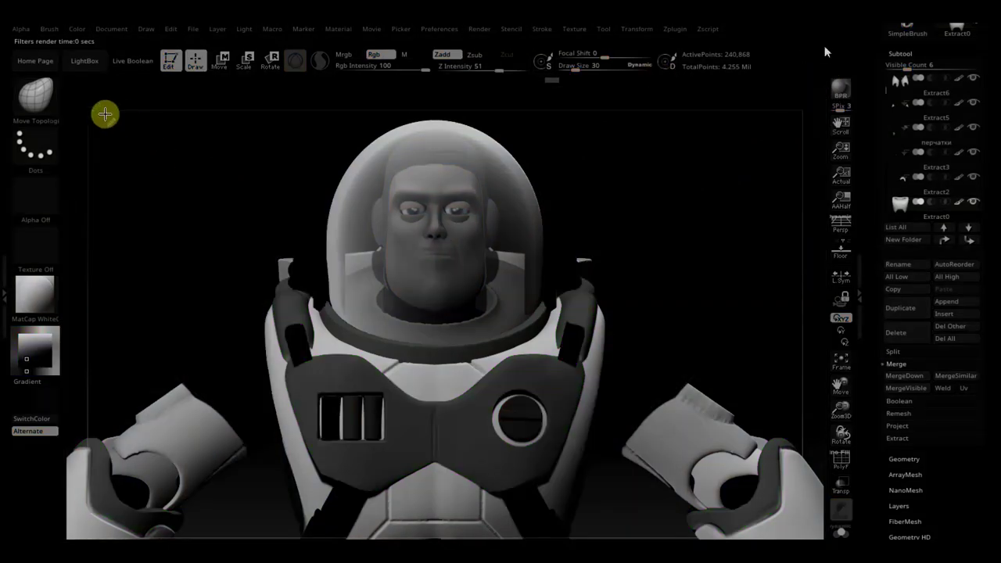
{"action": "mouse_move", "coordinate": [105, 114]}
{"action": "left_mouse_down"}
{"action": "mouse_move", "coordinate": [165, 122]}
{"action": "mouse_move", "coordinate": [748, 377]}
{"action": "mouse_move", "coordinate": [782, 476]}
{"action": "mouse_move", "coordinate": [781, 534]}
{"action": "left_mouse_up"}
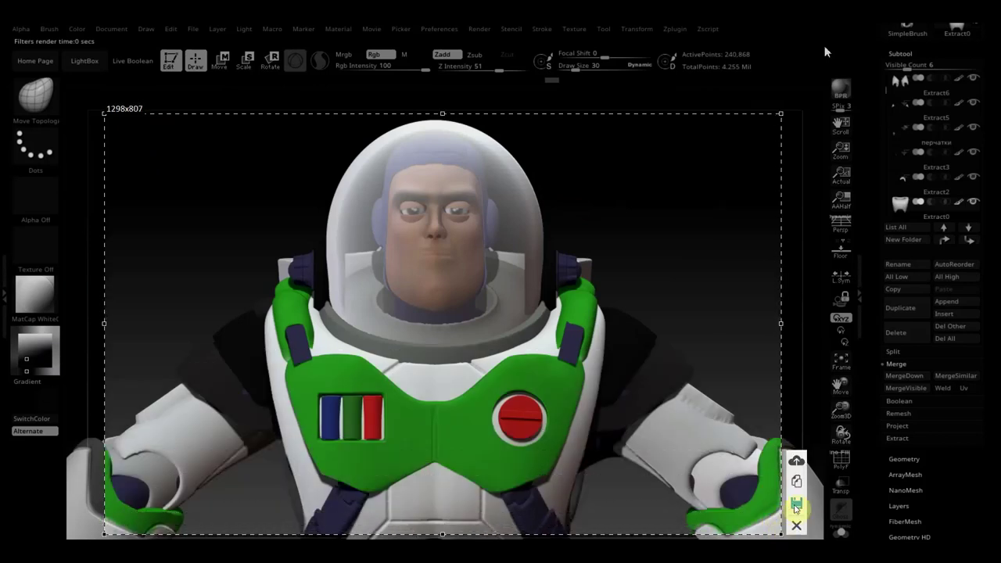
{"action": "left_click", "coordinate": [797, 504]}
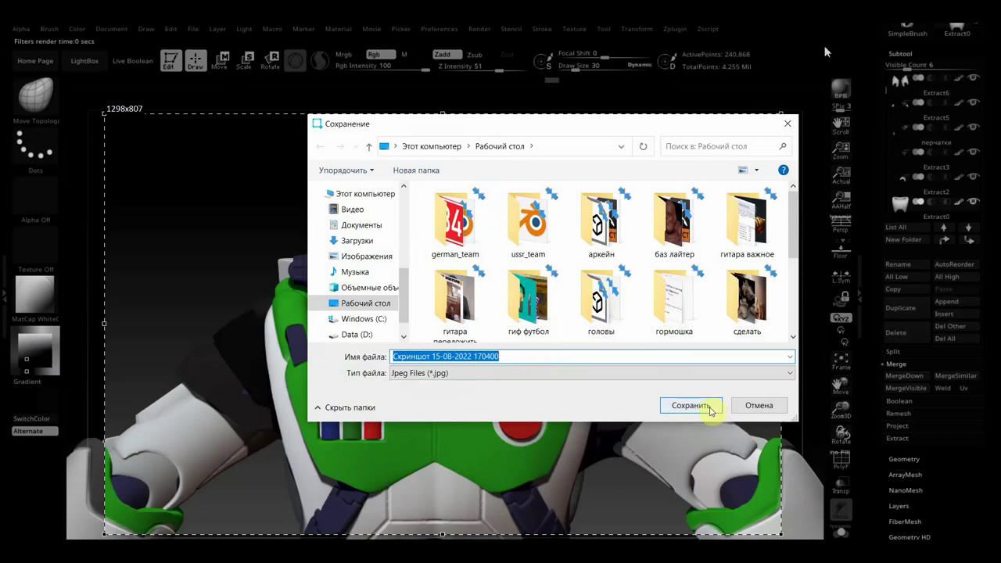
{"action": "left_click", "coordinate": [706, 405]}
- Turn the model to a near-front view and switch back to SketchShaded material
{"action": "mouse_move", "coordinate": [714, 329]}
{"action": "left_mouse_down"}
{"action": "mouse_move", "coordinate": [737, 299]}
{"action": "mouse_move", "coordinate": [458, 351]}
{"action": "left_mouse_up"}
{"action": "left_click", "coordinate": [49, 321]}
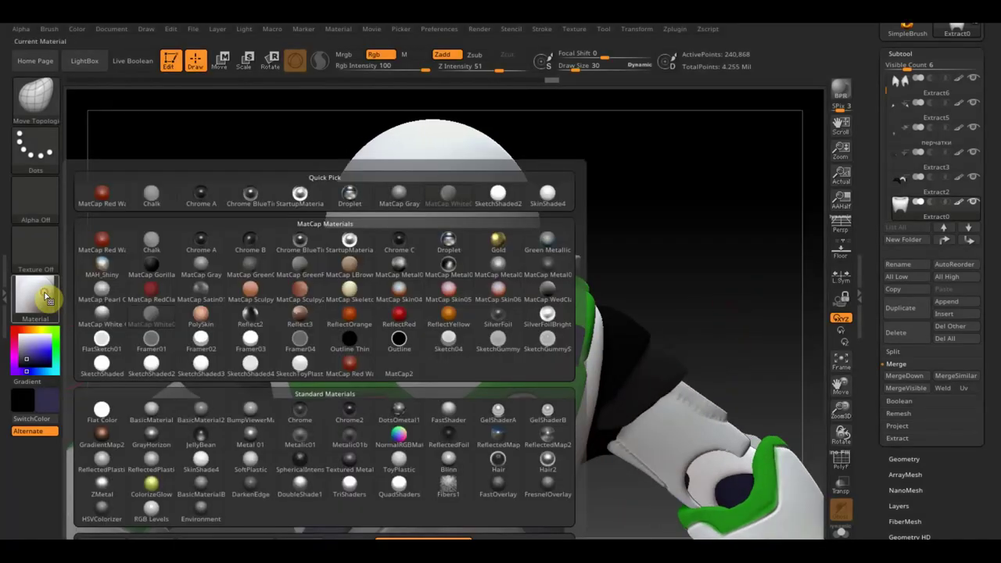
{"action": "left_click", "coordinate": [107, 367]}
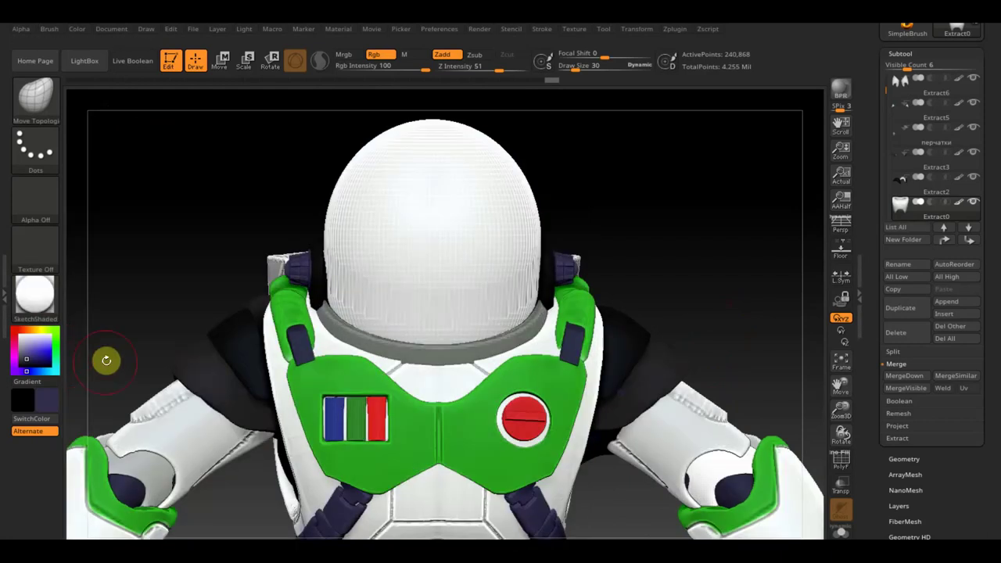
- Render a BPR preview and orbit in on Buzz's helmet and chest
{"action": "left_click", "coordinate": [841, 92]}
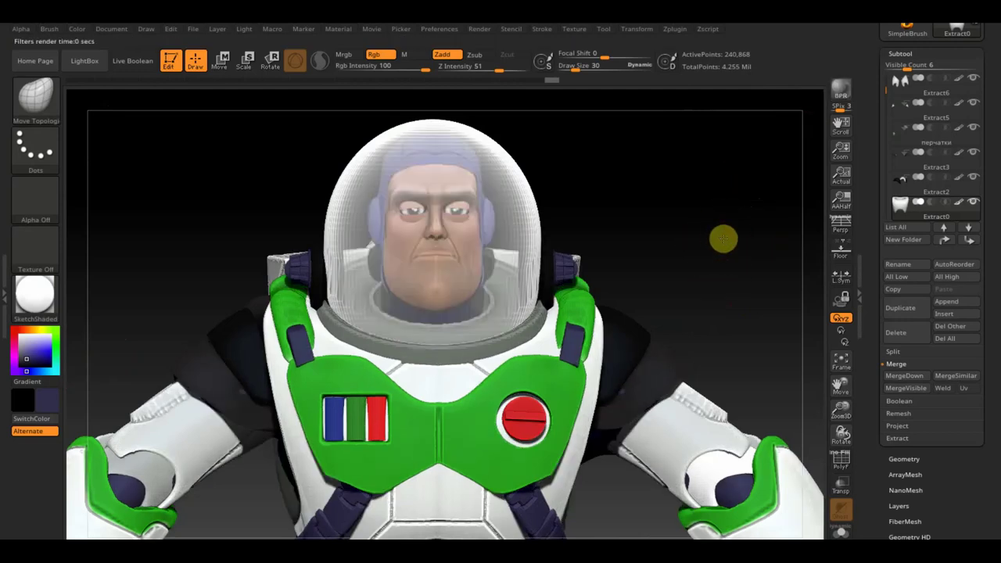
{"action": "left_click_drag", "start_coordinate": [723, 238], "coordinate": [737, 286]}
{"action": "left_click_drag", "start_coordinate": [784, 150], "coordinate": [793, 321], "text": "alt"}
{"action": "left_click_drag", "start_coordinate": [771, 264], "coordinate": [773, 259]}
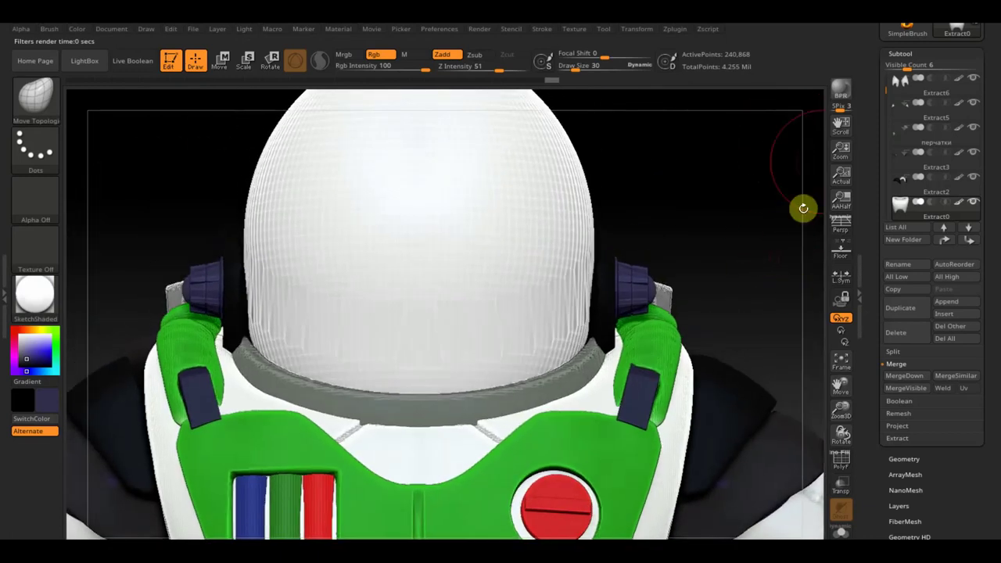
{"action": "mouse_move", "coordinate": [784, 143]}
{"action": "left_mouse_down"}
{"action": "mouse_move", "coordinate": [777, 183]}
{"action": "mouse_move", "coordinate": [759, 208]}
{"action": "mouse_move", "coordinate": [782, 229]}
{"action": "left_mouse_up"}
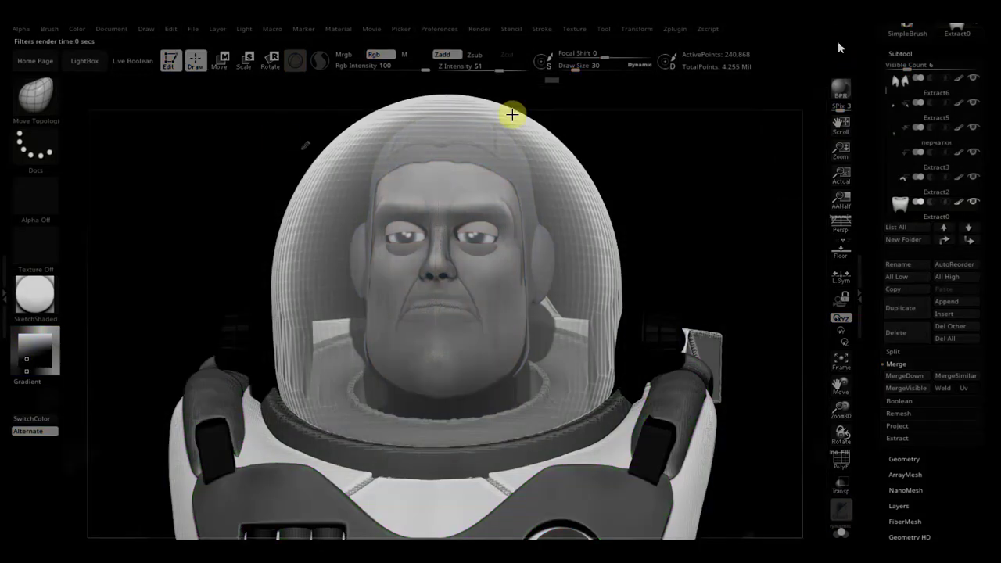
- Save a 1240x774 JPEG screenshot of the character, then exit the BPR preview
{"action": "left_click_drag", "start_coordinate": [121, 108], "coordinate": [767, 511]}
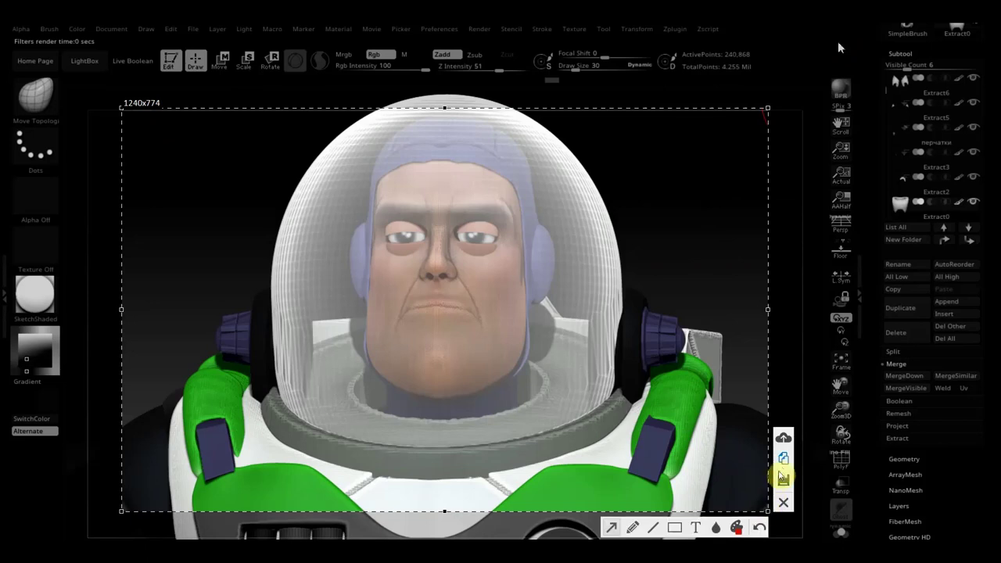
{"action": "left_click", "coordinate": [783, 480]}
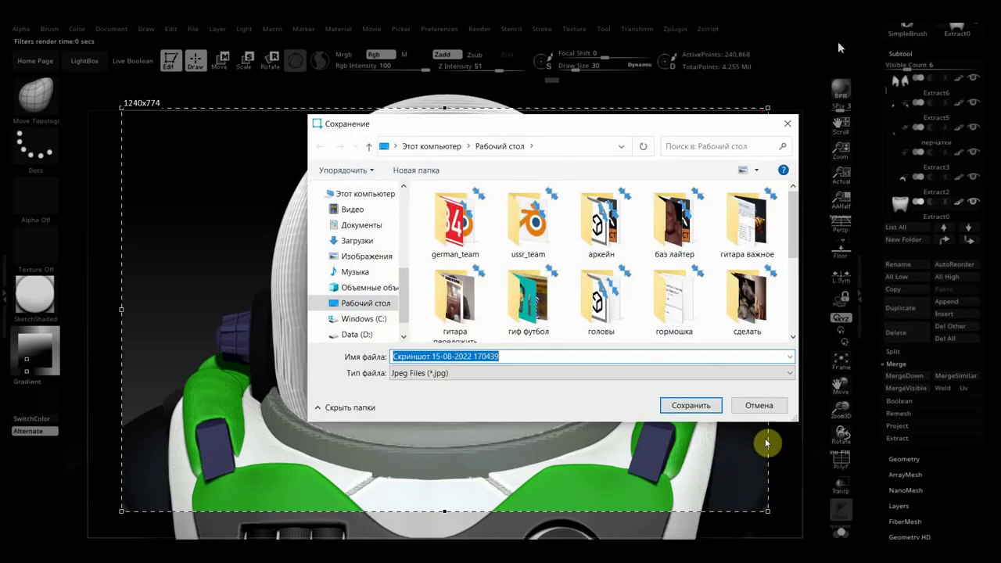
{"action": "left_click", "coordinate": [637, 406]}
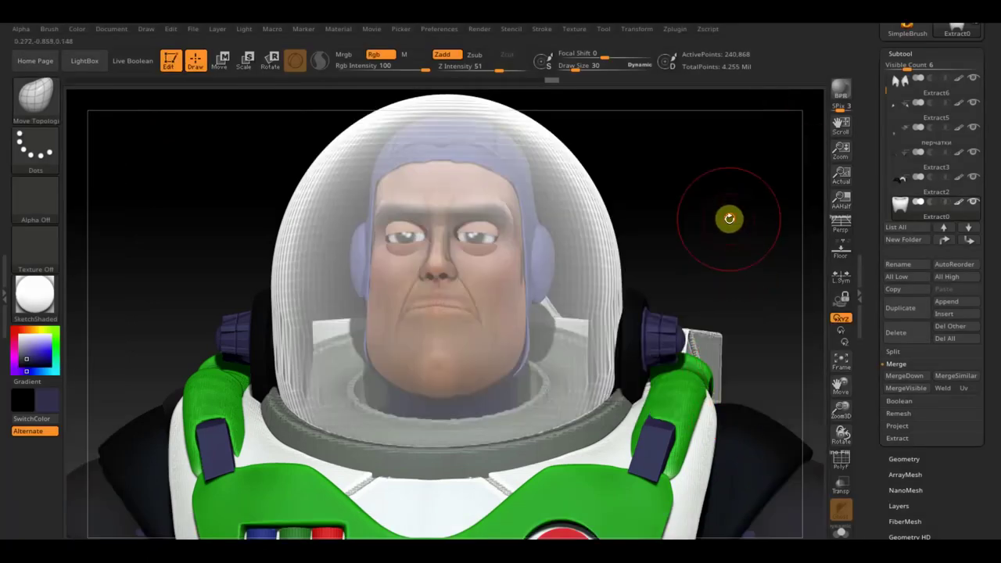
{"action": "left_click", "coordinate": [731, 218]}
{"action": "mouse_move", "coordinate": [768, 251]}
{"action": "left_mouse_down", "text": "alt"}
{"action": "mouse_move", "coordinate": [759, 216]}
{"action": "mouse_move", "coordinate": [753, 242]}
{"action": "mouse_move", "coordinate": [719, 222]}
{"action": "mouse_move", "coordinate": [728, 172]}
{"action": "left_mouse_up", "text": "alt"}
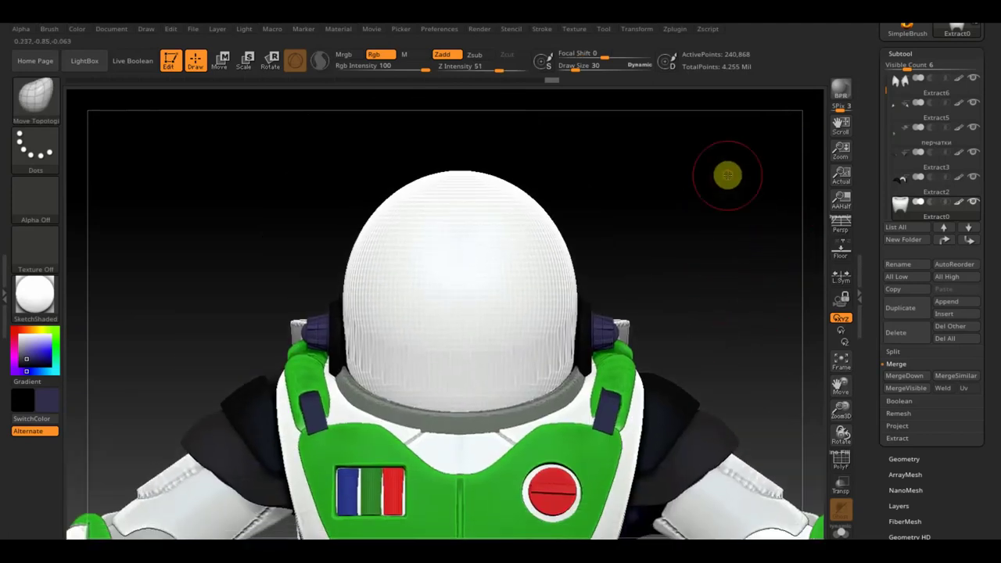
- Select and solo the helmet subtool, tumbling it to inspect its rim and cavity
{"action": "left_click", "coordinate": [520, 258], "text": "alt"}
{"action": "left_click", "coordinate": [972, 201], "text": "shift"}
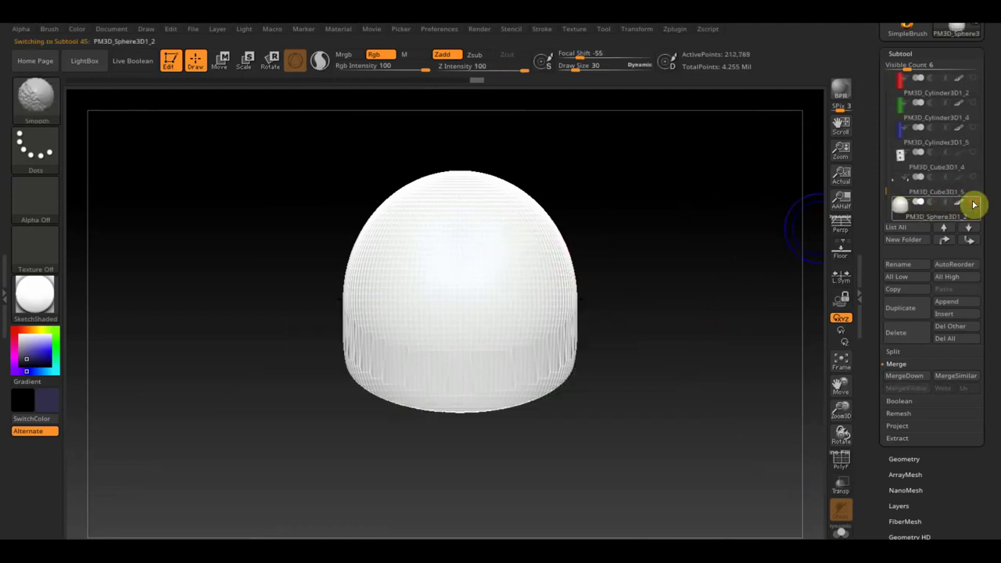
{"action": "left_click_drag", "start_coordinate": [701, 320], "coordinate": [676, 191]}
{"action": "mouse_move", "coordinate": [650, 423]}
{"action": "left_mouse_down"}
{"action": "mouse_move", "coordinate": [663, 253]}
{"action": "mouse_move", "coordinate": [658, 390]}
{"action": "mouse_move", "coordinate": [673, 337]}
{"action": "mouse_move", "coordinate": [677, 355]}
{"action": "left_mouse_up"}
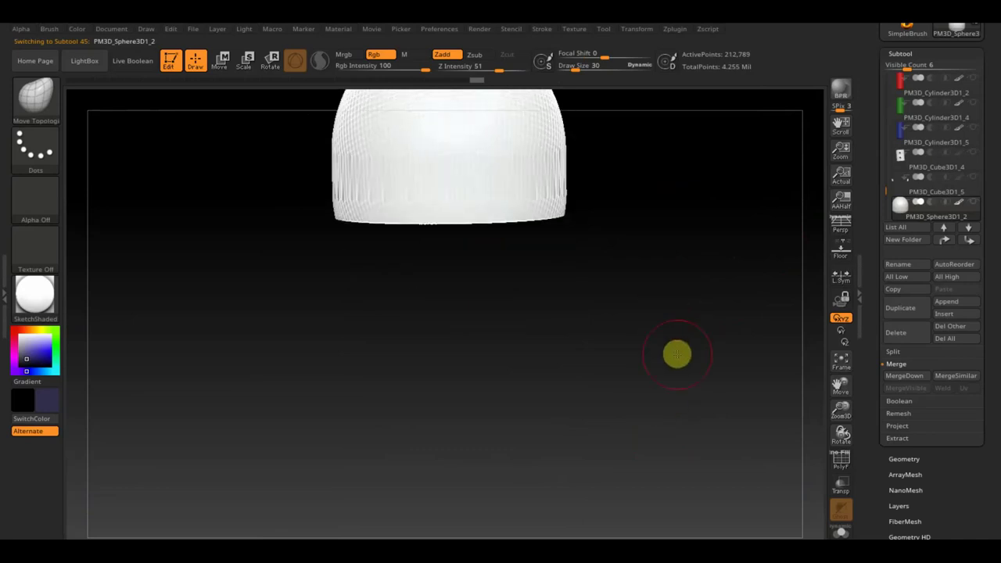
{"action": "left_click_drag", "start_coordinate": [672, 275], "coordinate": [668, 378], "text": "alt"}
{"action": "mouse_move", "coordinate": [627, 235]}
{"action": "left_mouse_down"}
{"action": "mouse_move", "coordinate": [656, 220]}
{"action": "mouse_move", "coordinate": [621, 232]}
{"action": "left_mouse_up"}
{"action": "mouse_move", "coordinate": [594, 273]}
{"action": "left_mouse_down"}
{"action": "mouse_move", "coordinate": [599, 128]}
{"action": "mouse_move", "coordinate": [629, 264]}
{"action": "mouse_move", "coordinate": [621, 371]}
{"action": "mouse_move", "coordinate": [637, 377]}
{"action": "mouse_move", "coordinate": [650, 348]}
{"action": "left_mouse_up"}
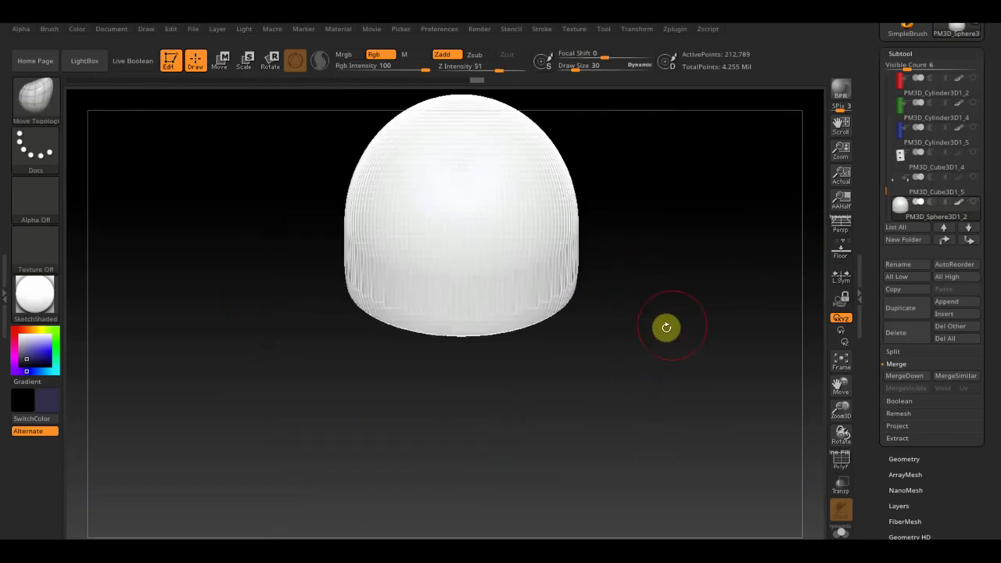
{"action": "left_click", "coordinate": [35, 295]}
{"action": "left_click", "coordinate": [104, 286]}
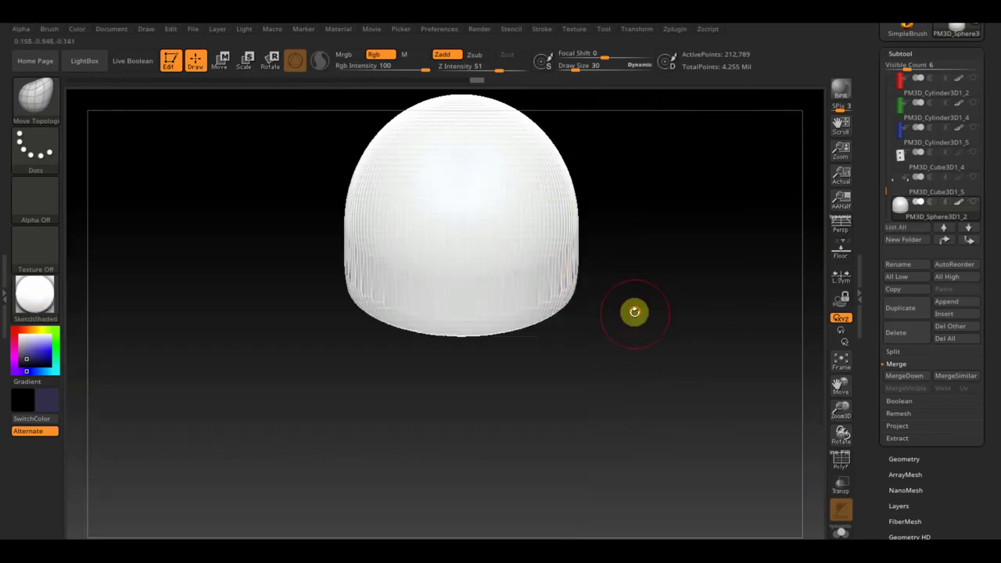
{"action": "left_click_drag", "start_coordinate": [634, 310], "coordinate": [591, 226]}
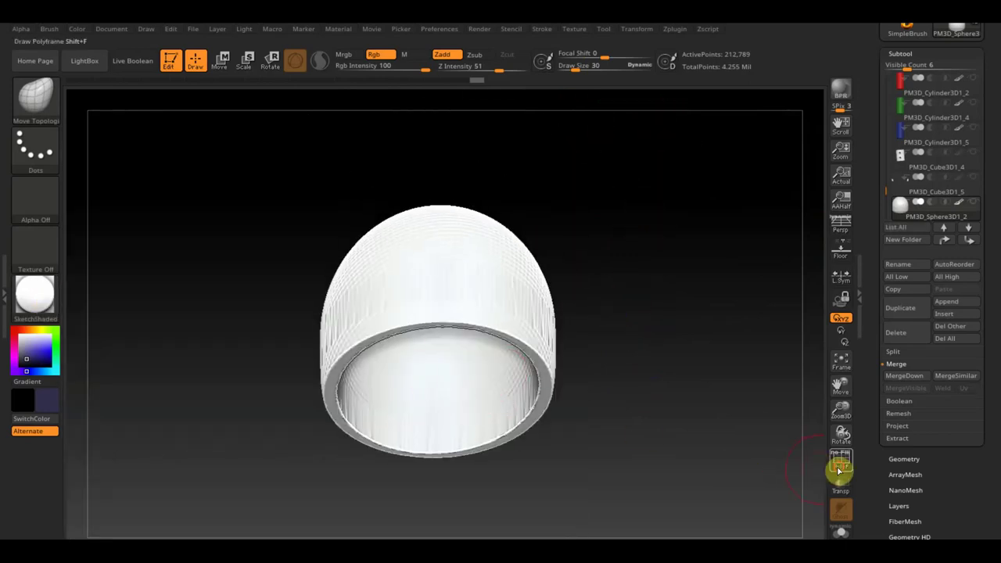
- Turn on PolyF and hide the helmet's teal outer-shell polygroup
{"action": "left_click", "coordinate": [841, 460]}
{"action": "mouse_move", "coordinate": [750, 432]}
{"action": "left_mouse_down"}
{"action": "mouse_move", "coordinate": [706, 362]}
{"action": "mouse_move", "coordinate": [709, 347]}
{"action": "mouse_move", "coordinate": [699, 380]}
{"action": "mouse_move", "coordinate": [706, 228]}
{"action": "mouse_move", "coordinate": [727, 345]}
{"action": "left_mouse_up"}
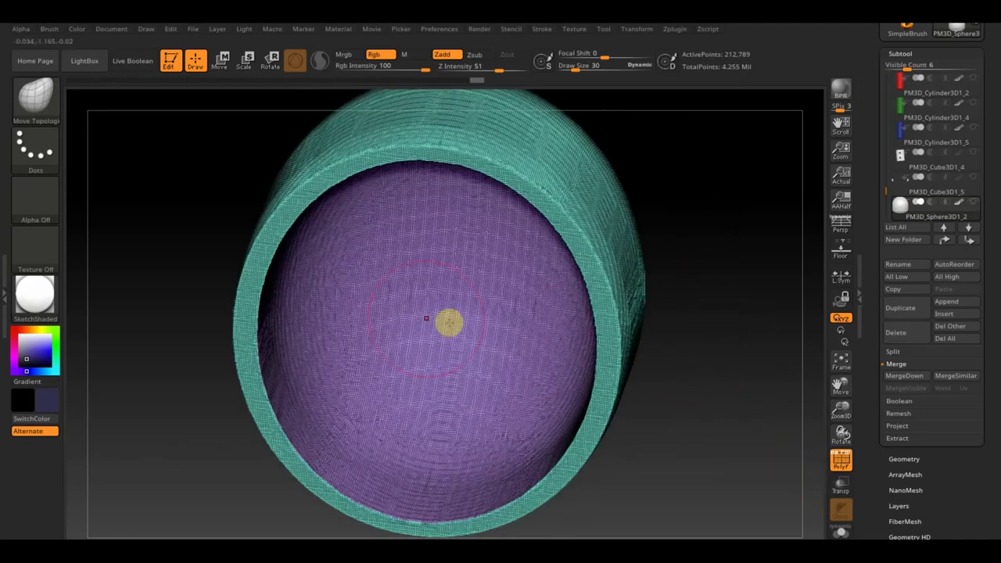
{"action": "mouse_move", "coordinate": [695, 428]}
{"action": "left_mouse_down"}
{"action": "mouse_move", "coordinate": [681, 409]}
{"action": "mouse_move", "coordinate": [680, 386]}
{"action": "mouse_move", "coordinate": [692, 391]}
{"action": "left_mouse_up"}
{"action": "left_click_drag", "start_coordinate": [697, 280], "coordinate": [701, 239]}
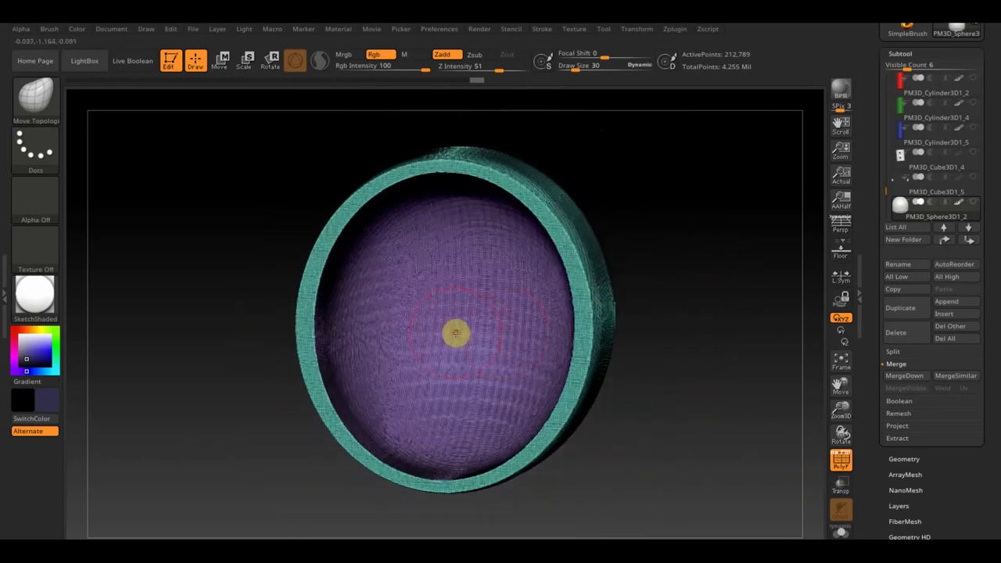
{"action": "left_click", "coordinate": [455, 334], "text": "ctrl+shift"}
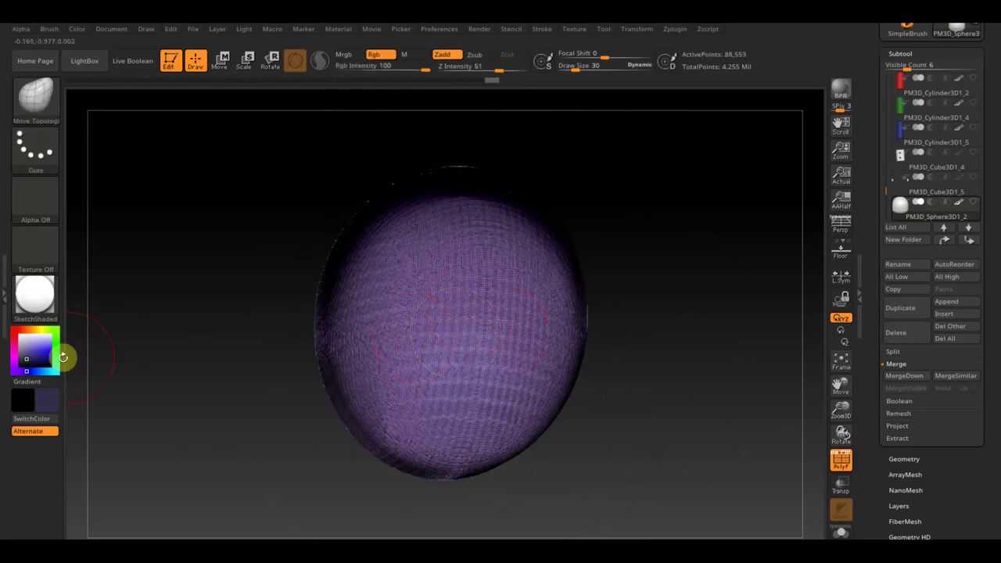
{"action": "left_click", "coordinate": [36, 297]}
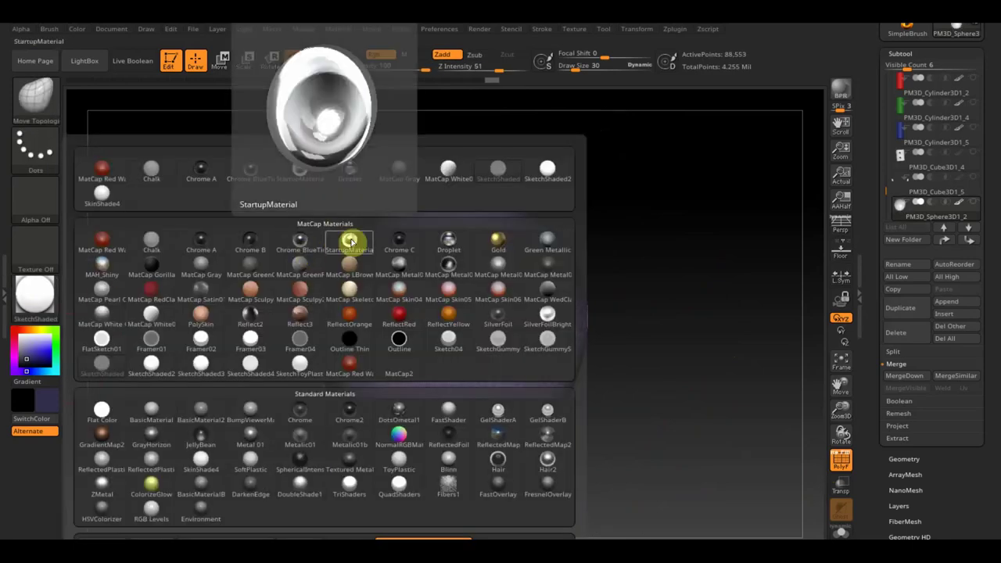
- Apply StartupMaterial to the helmet's inner surface
{"action": "left_click", "coordinate": [349, 241]}
{"action": "left_click_drag", "start_coordinate": [669, 441], "coordinate": [646, 287], "text": "alt"}
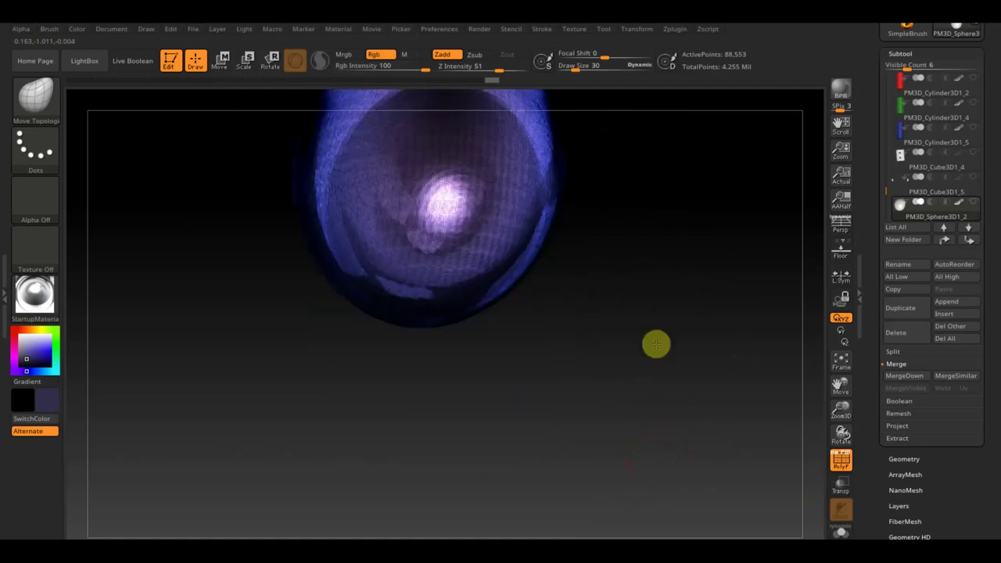
{"action": "left_click_drag", "start_coordinate": [959, 503], "coordinate": [970, 383]}
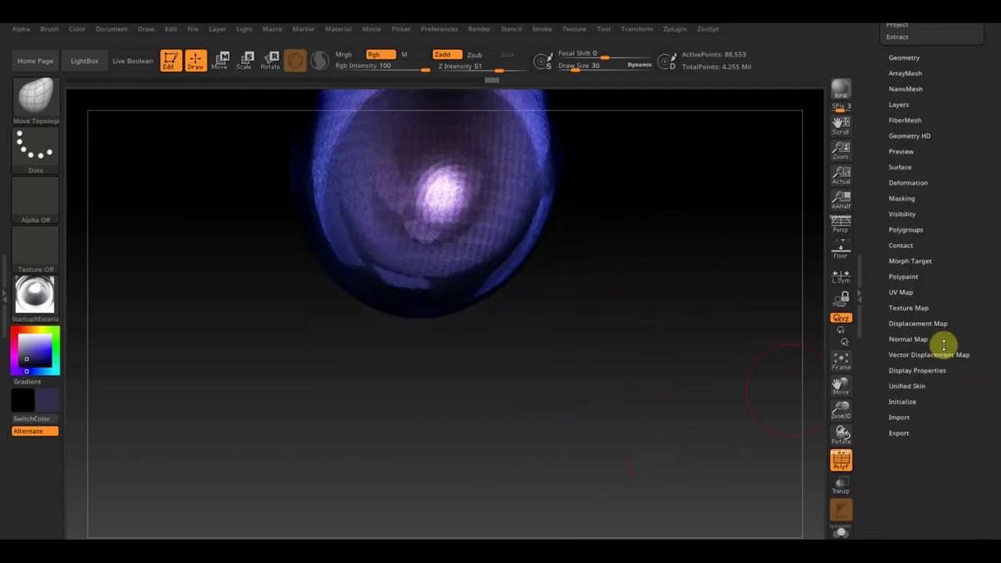
- Set BPR Shadows to 17 in BPR Settings and unhide the teal outer shell
{"action": "left_click", "coordinate": [916, 322]}
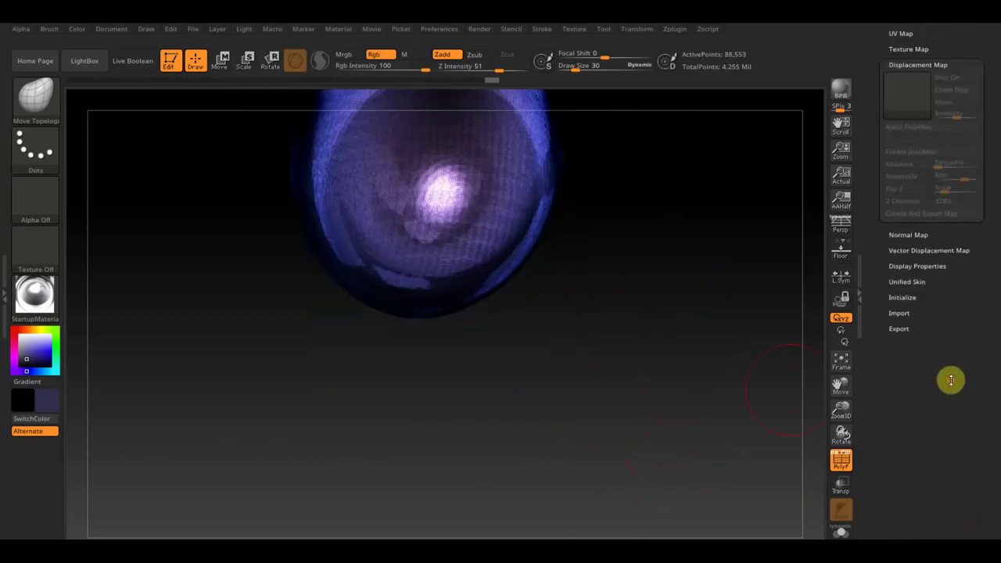
{"action": "left_click", "coordinate": [925, 266]}
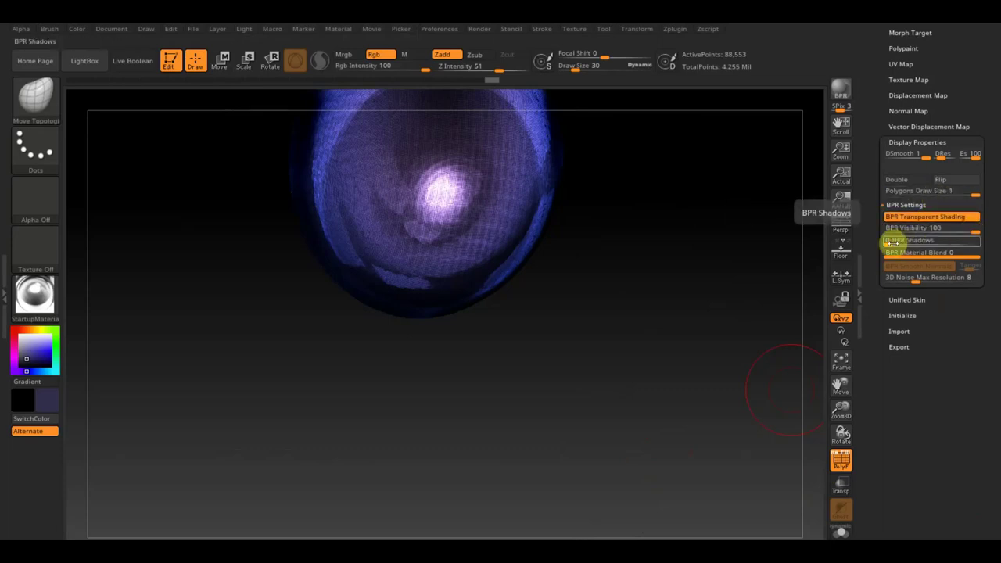
{"action": "left_click_drag", "start_coordinate": [896, 245], "coordinate": [878, 245]}
{"action": "left_click_drag", "start_coordinate": [678, 237], "coordinate": [677, 397]}
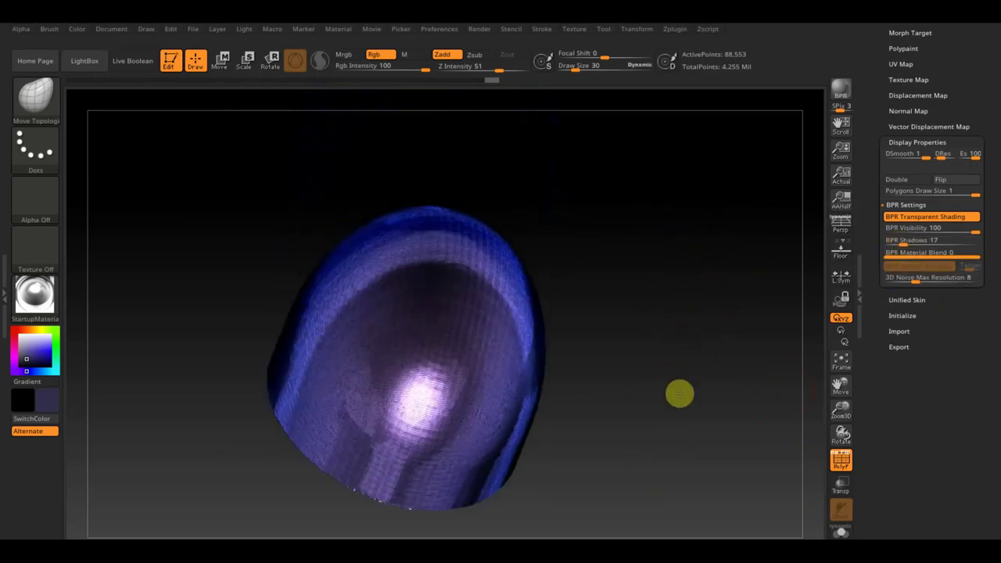
{"action": "left_click", "coordinate": [661, 242], "text": "ctrl+shift"}
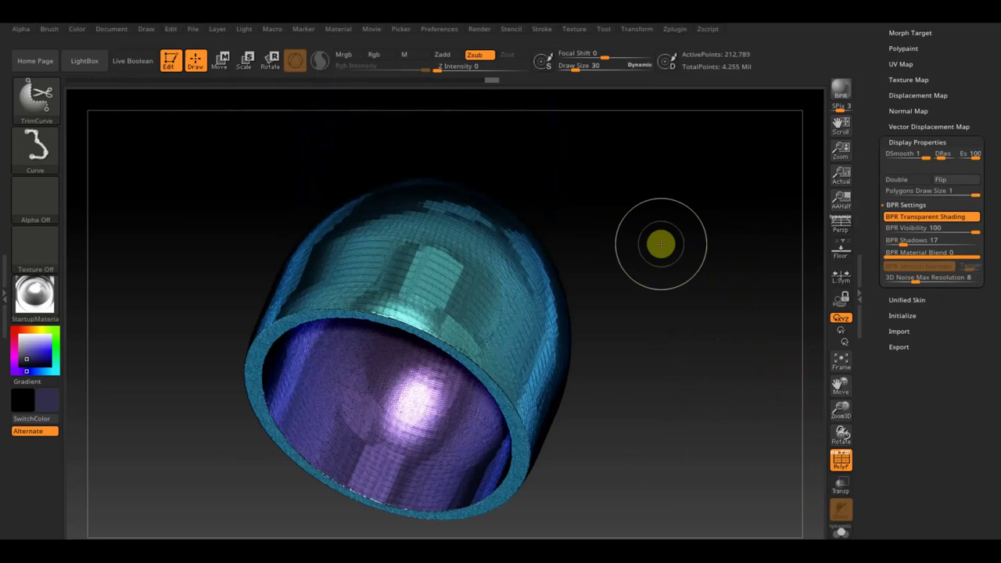
- Hide the purple inner surface and remove it with Del Hidden, keeping the hollow shell
{"action": "left_click", "coordinate": [516, 297], "text": "ctrl+shift"}
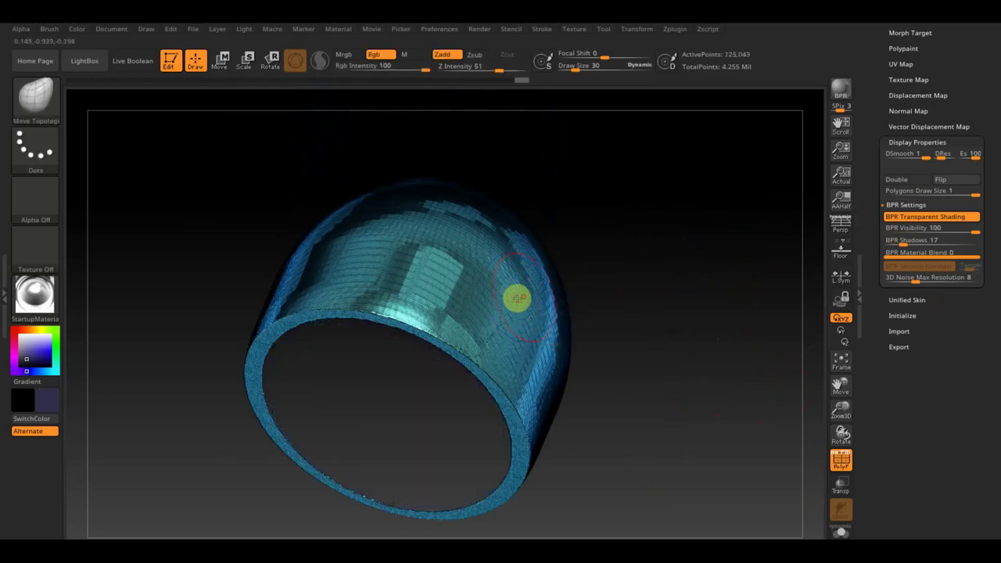
{"action": "mouse_move", "coordinate": [682, 305]}
{"action": "left_mouse_down"}
{"action": "mouse_move", "coordinate": [694, 241]}
{"action": "mouse_move", "coordinate": [695, 300]}
{"action": "left_mouse_up"}
{"action": "mouse_move", "coordinate": [560, 379]}
{"action": "left_mouse_down"}
{"action": "mouse_move", "coordinate": [614, 333]}
{"action": "mouse_move", "coordinate": [648, 348]}
{"action": "mouse_move", "coordinate": [673, 246]}
{"action": "mouse_move", "coordinate": [663, 266]}
{"action": "left_mouse_up"}
{"action": "left_click_drag", "start_coordinate": [956, 128], "coordinate": [972, 166]}
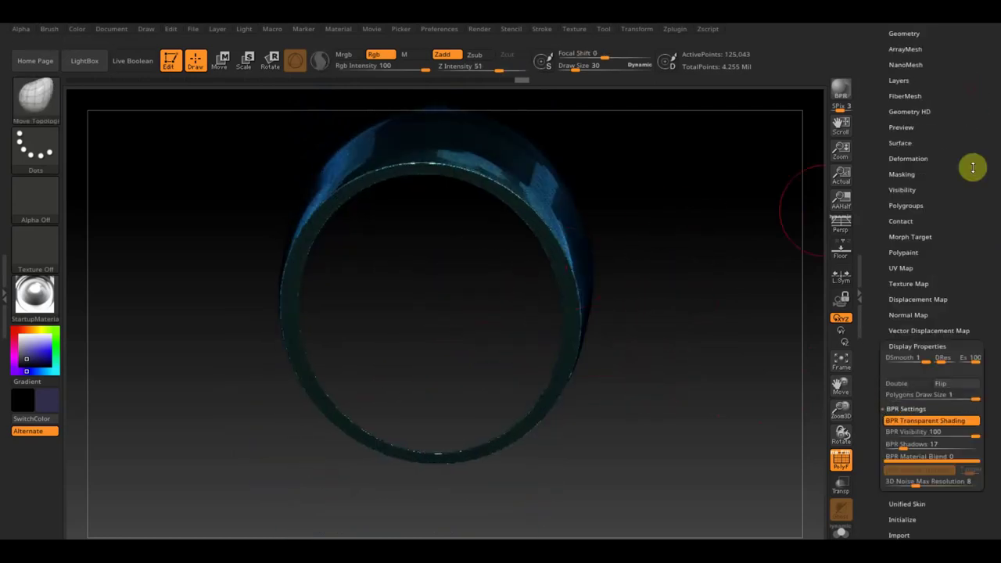
{"action": "left_click_drag", "start_coordinate": [942, 100], "coordinate": [946, 143]}
{"action": "left_click", "coordinate": [905, 82]}
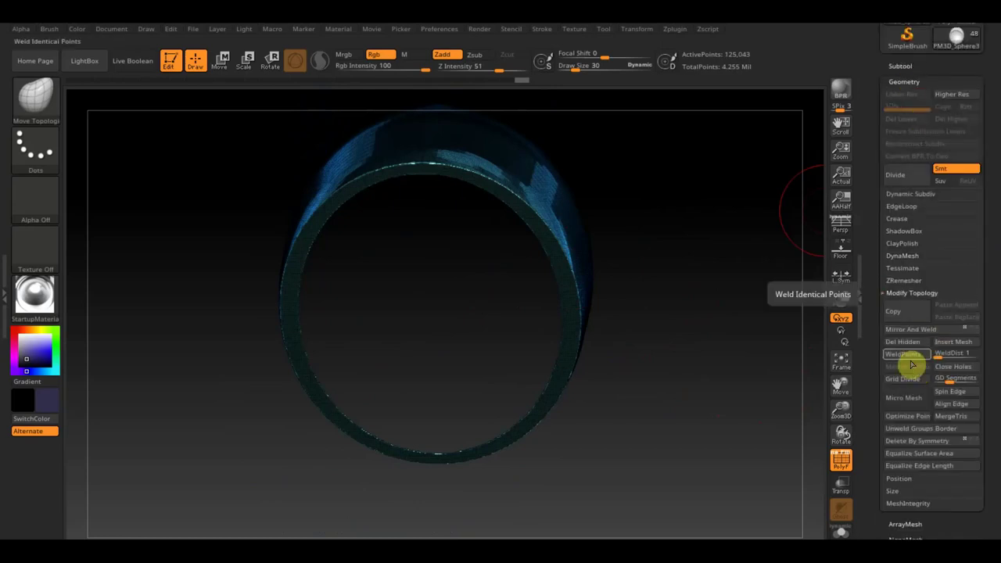
{"action": "left_click", "coordinate": [902, 342]}
{"action": "left_click_drag", "start_coordinate": [712, 268], "coordinate": [710, 347]}
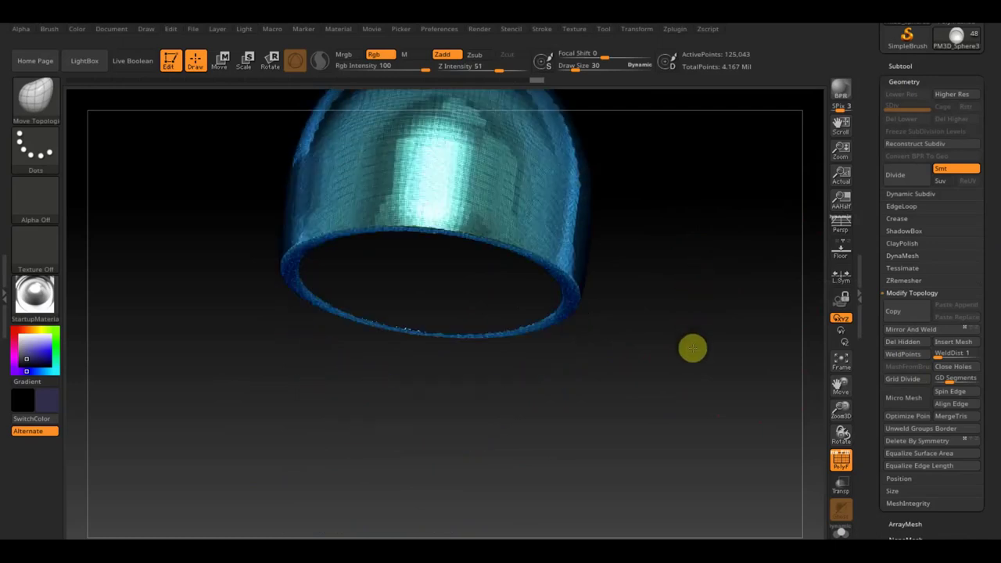
{"action": "left_click", "coordinate": [54, 298]}
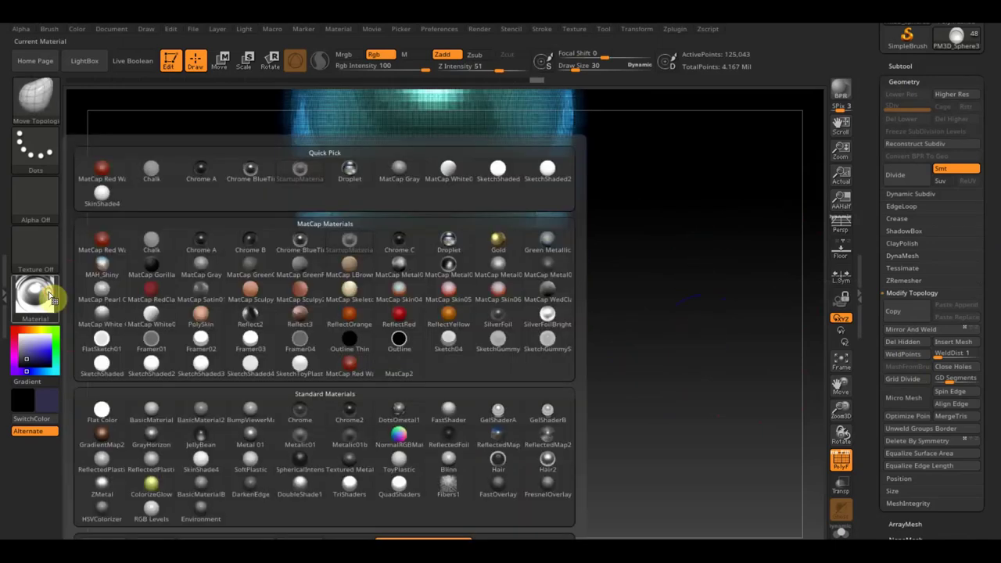
- Apply MatCap Pearl Cavity to the shell and show all six subtools again
{"action": "left_click", "coordinate": [104, 292]}
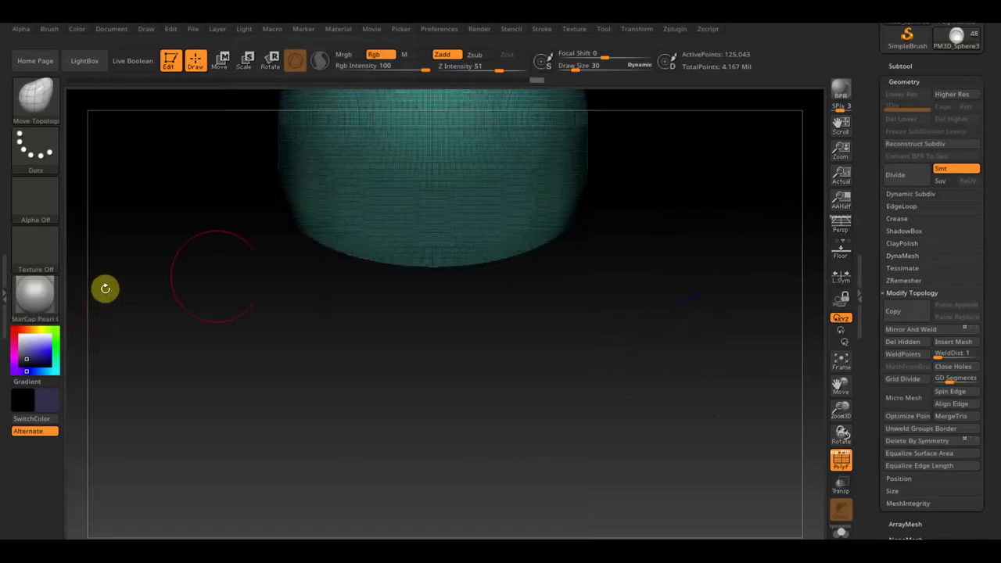
{"action": "left_click", "coordinate": [900, 65]}
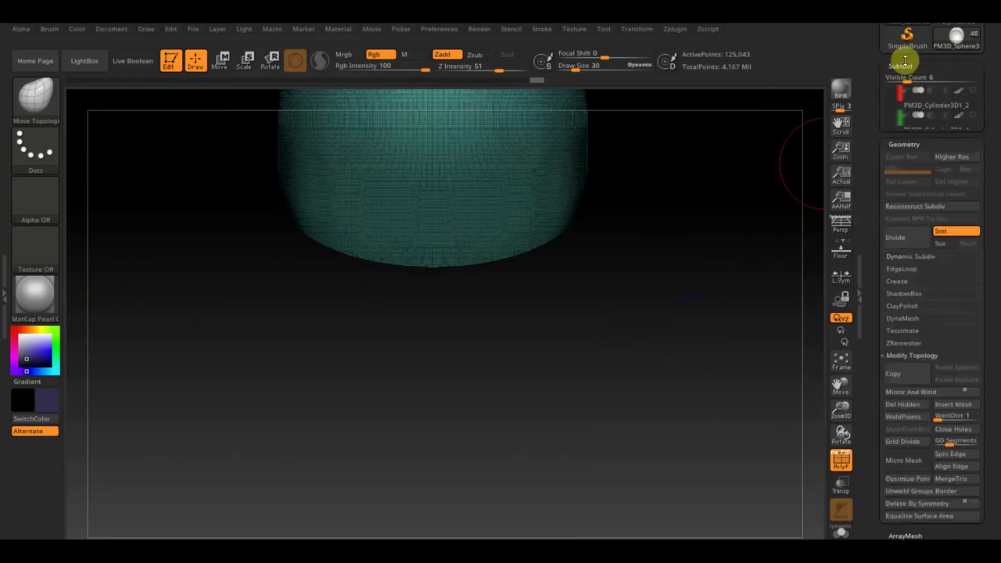
{"action": "key", "text": "shift"}
{"action": "left_click", "coordinate": [981, 219], "text": "shift"}
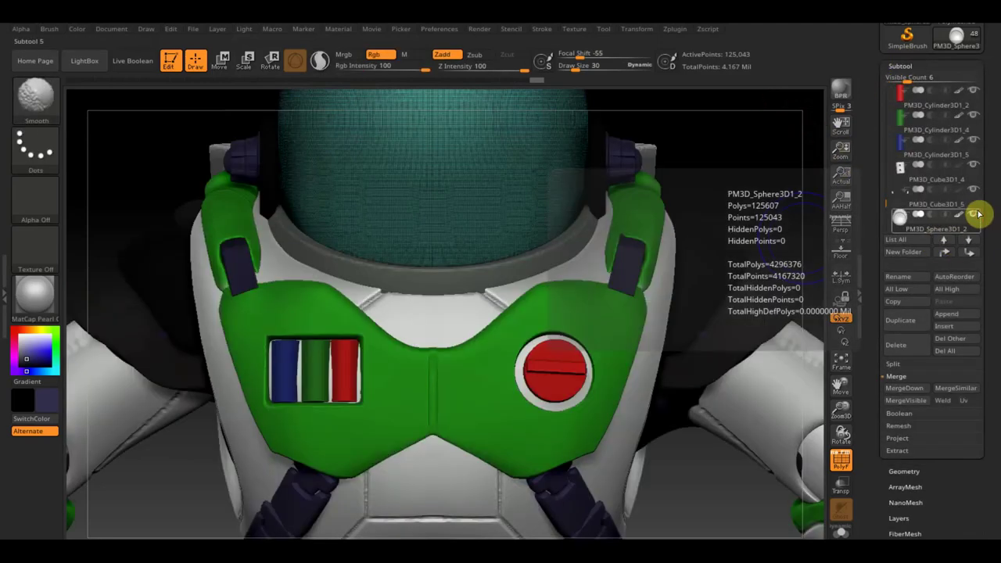
{"action": "left_click_drag", "start_coordinate": [747, 162], "coordinate": [670, 264], "text": "alt"}
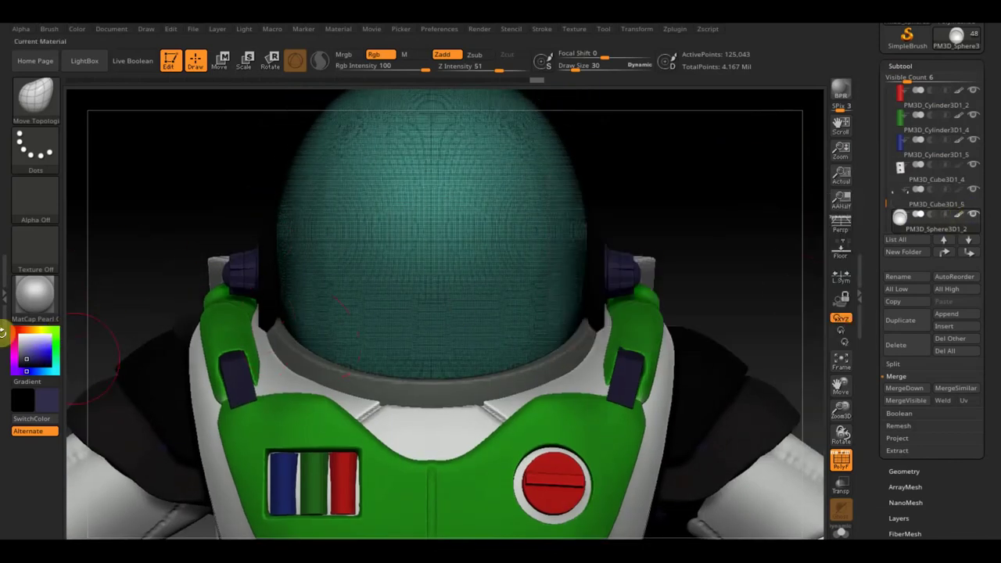
- Try MatCap Gray, settle on MatCap Pearl Cavity, and turn off the PolyF wireframe
{"action": "left_click", "coordinate": [34, 294]}
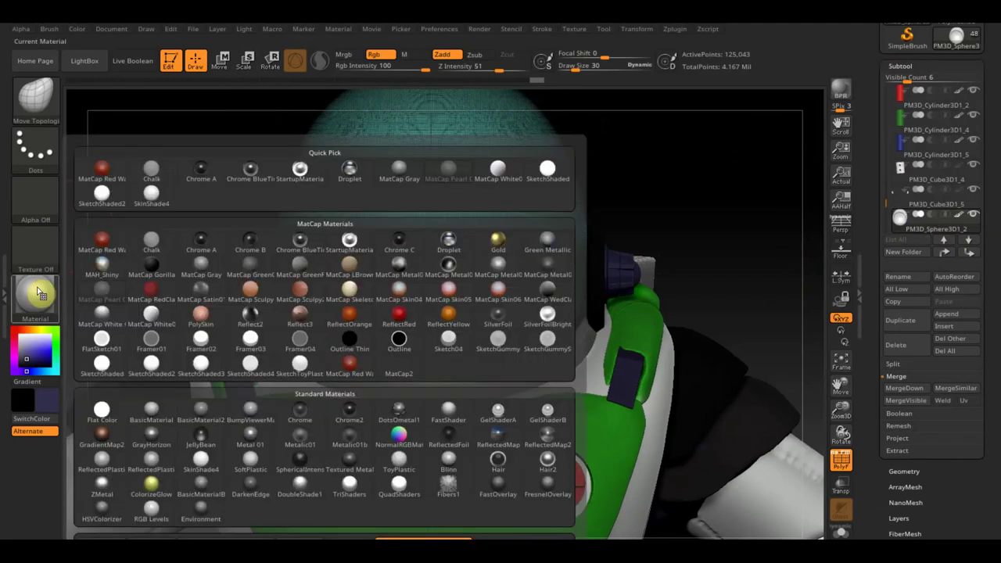
{"action": "left_click", "coordinate": [208, 267]}
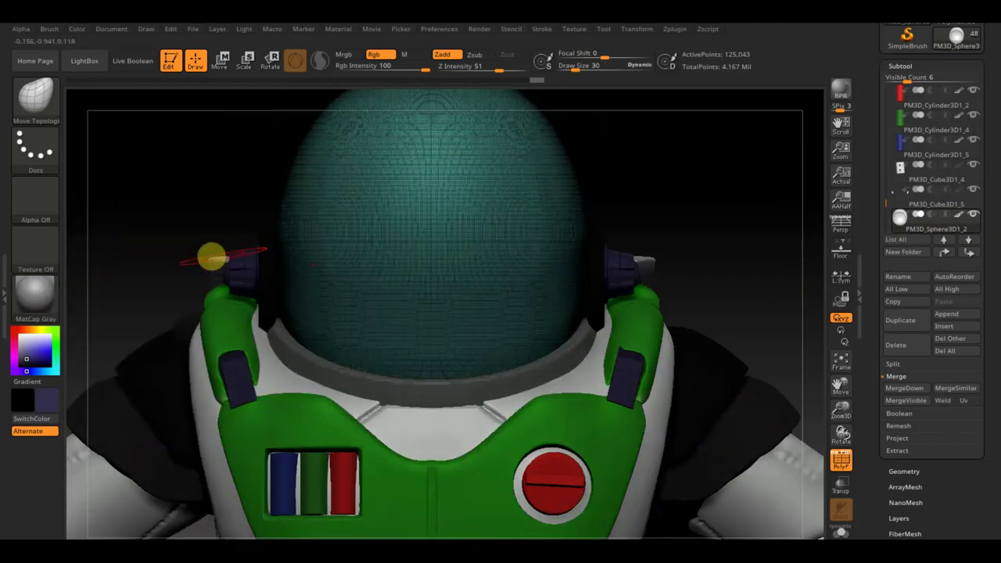
{"action": "left_click", "coordinate": [48, 299]}
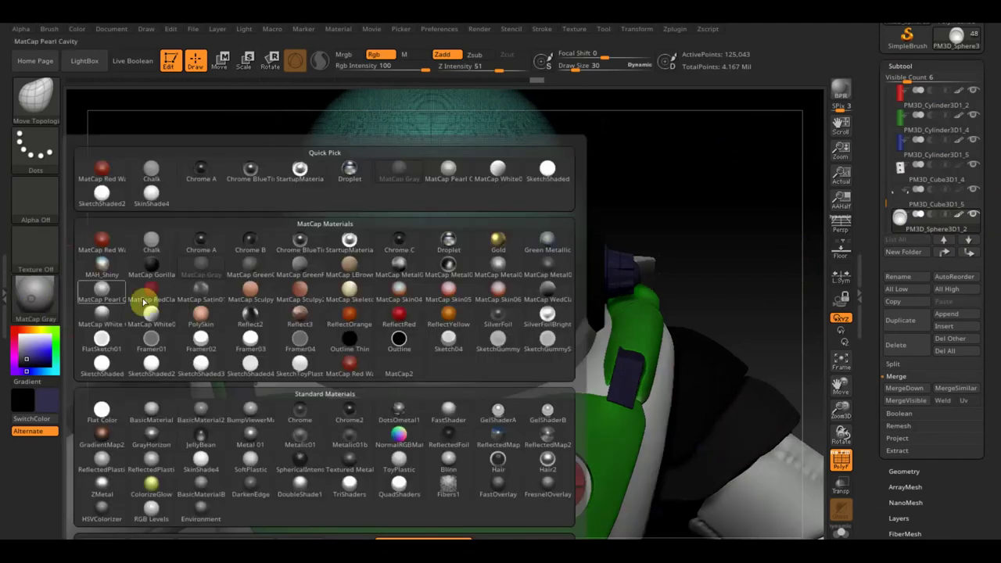
{"action": "left_click", "coordinate": [449, 173]}
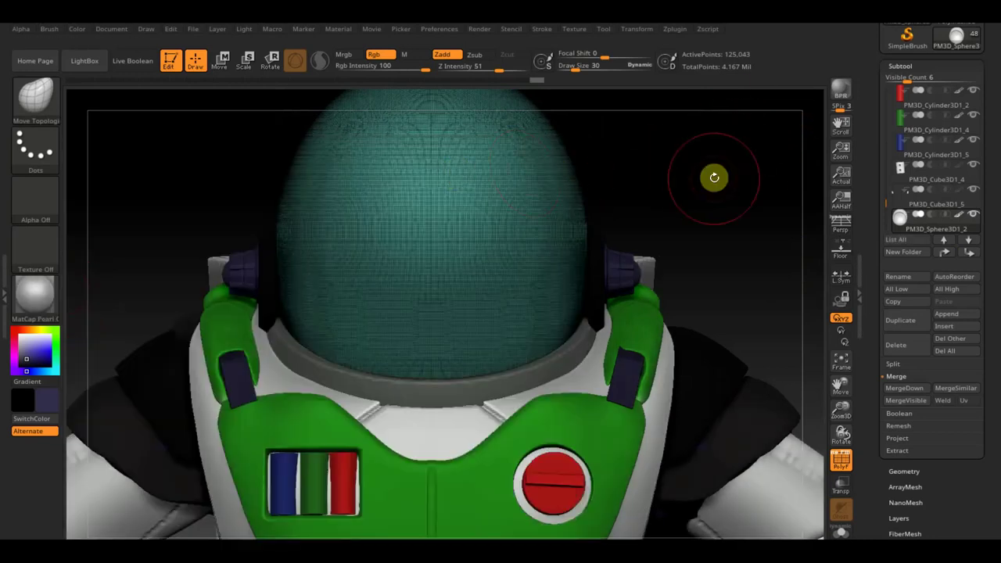
{"action": "left_click_drag", "start_coordinate": [715, 184], "coordinate": [714, 223], "text": "alt"}
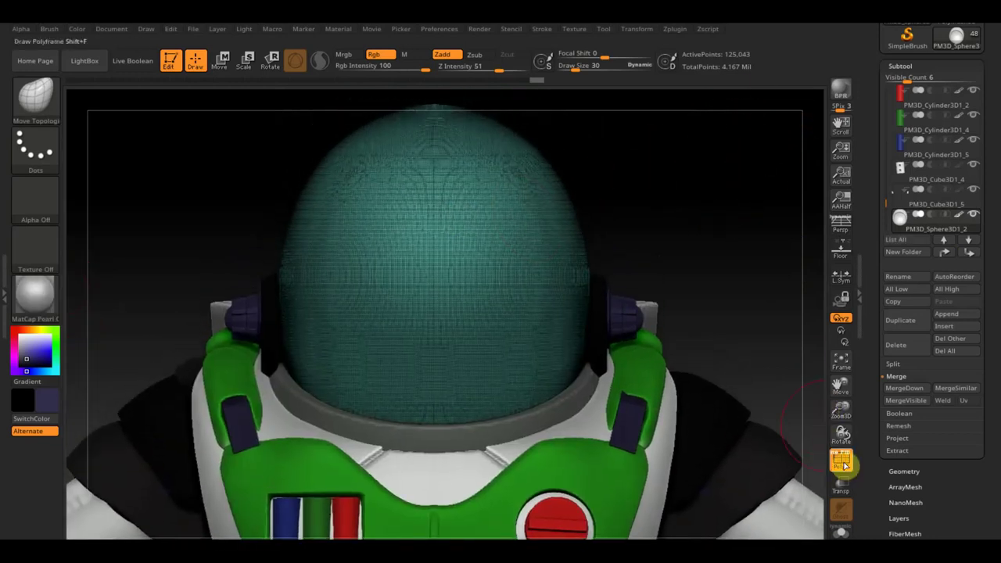
{"action": "left_click", "coordinate": [841, 457]}
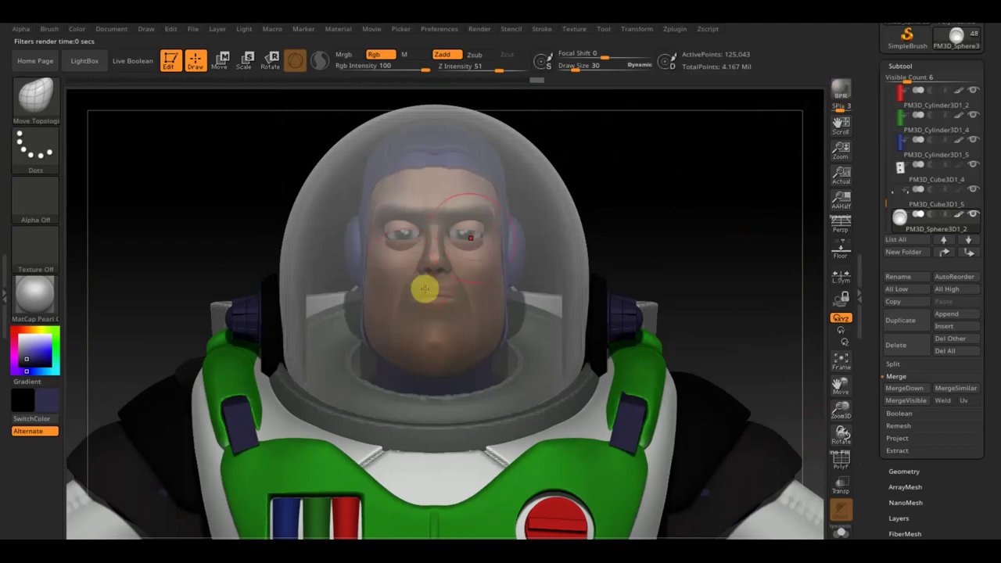
{"action": "scroll", "coordinate": [993, 486], "scroll_direction": "down", "scroll_amount": 5}
{"action": "scroll", "coordinate": [987, 380], "scroll_direction": "down", "scroll_amount": 1}
{"action": "left_click", "coordinate": [913, 473]}
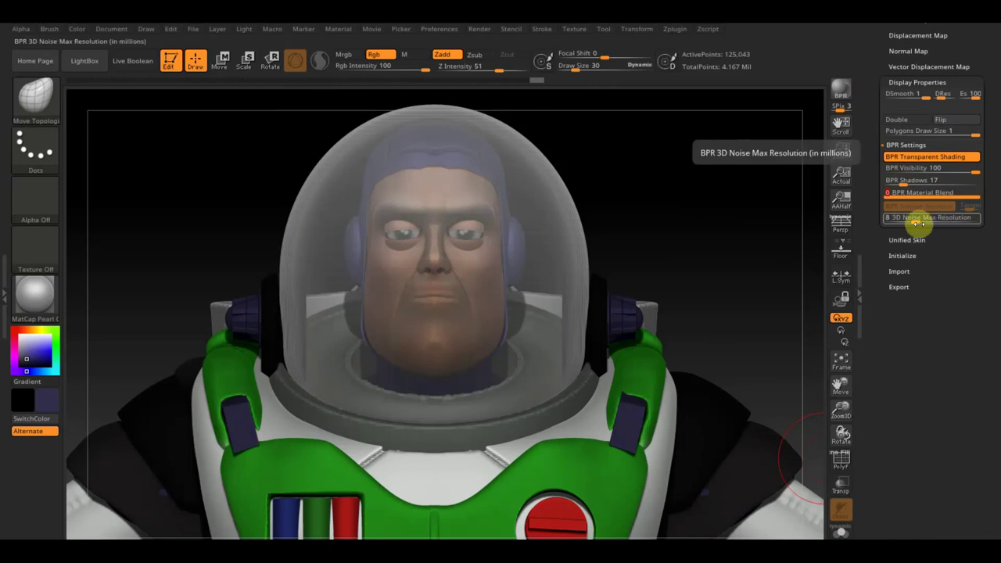
- Set 3D Noise Max Resolution to 5.22 and render BPR previews
{"action": "left_click_drag", "start_coordinate": [916, 222], "coordinate": [925, 220]}
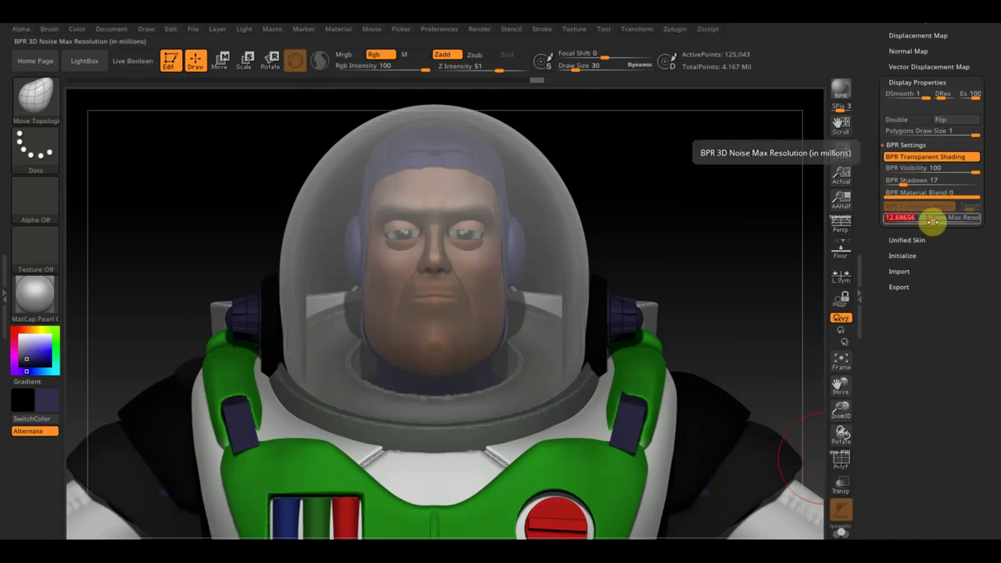
{"action": "left_click", "coordinate": [842, 93]}
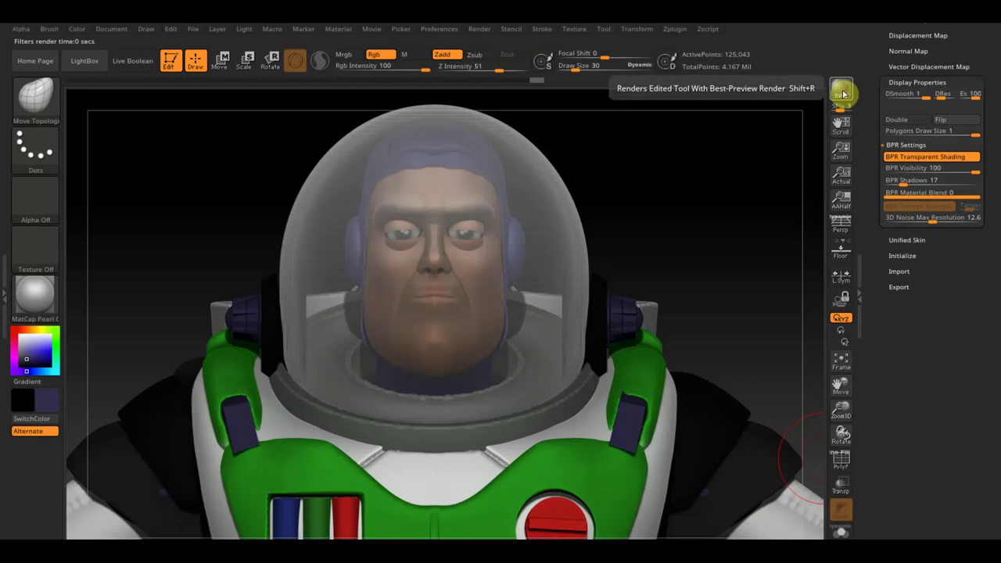
{"action": "left_click_drag", "start_coordinate": [930, 220], "coordinate": [906, 224]}
{"action": "left_click", "coordinate": [840, 88]}
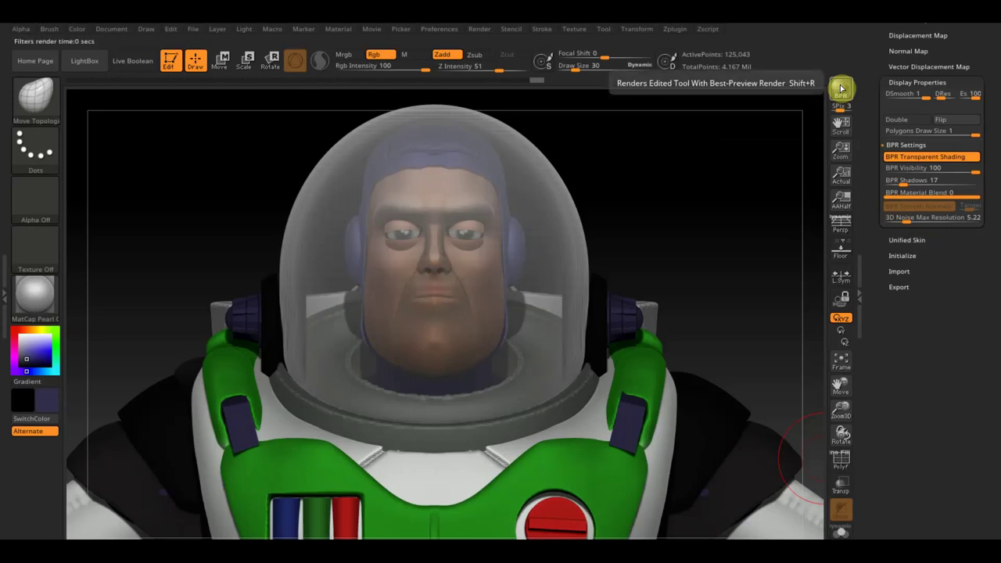
- Try Droplet and MatCap Skin06 materials, then revert to MatCap Pearl Cavity
{"action": "left_click", "coordinate": [35, 297]}
{"action": "left_click", "coordinate": [368, 169]}
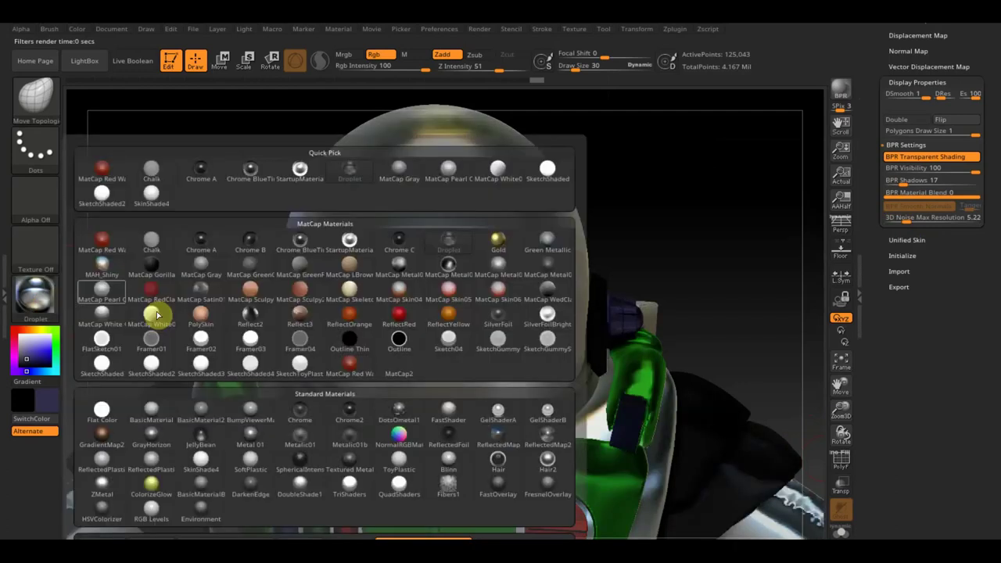
{"action": "left_click", "coordinate": [38, 301]}
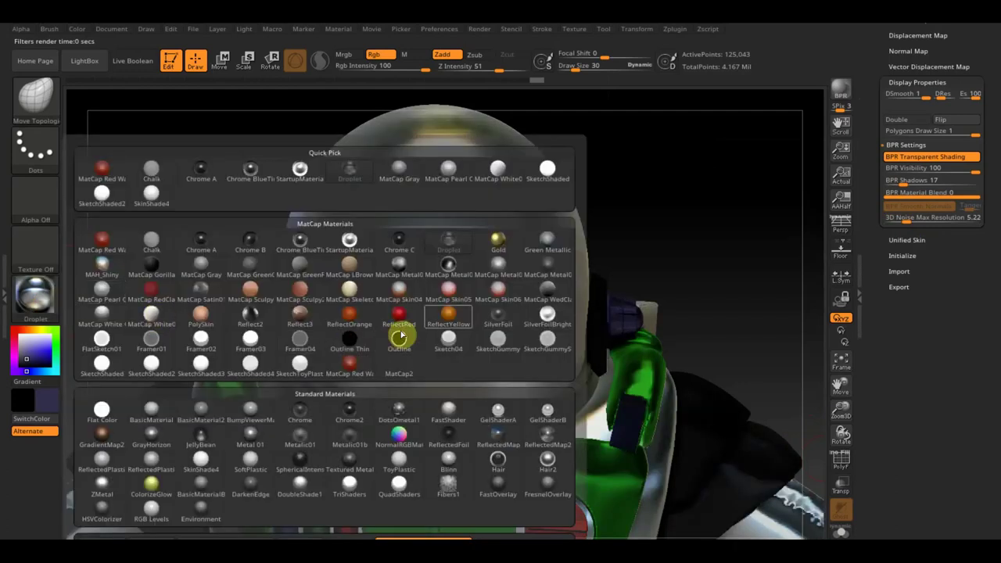
{"action": "left_click", "coordinate": [497, 291]}
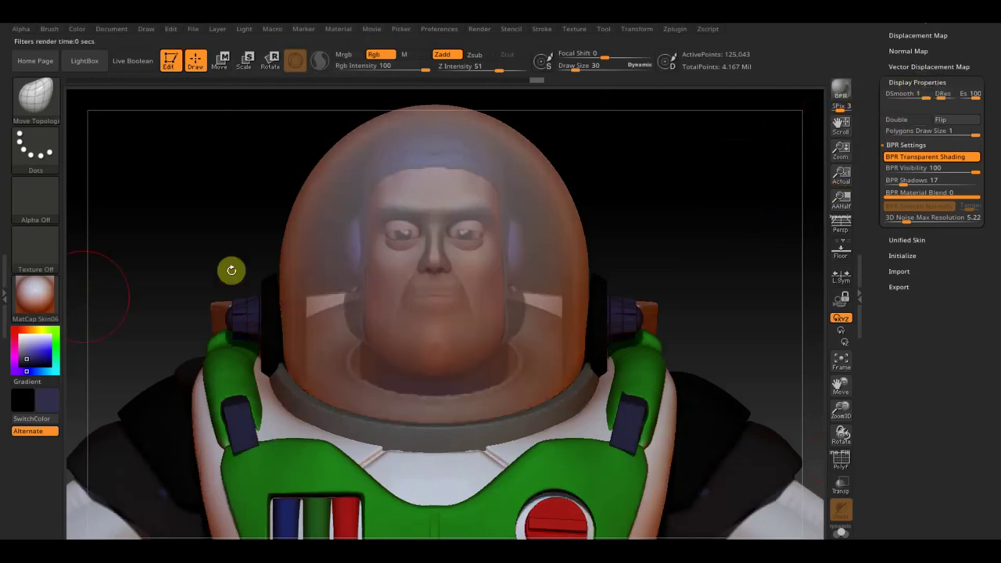
{"action": "left_click", "coordinate": [34, 291]}
{"action": "mouse_move", "coordinate": [350, 168]}
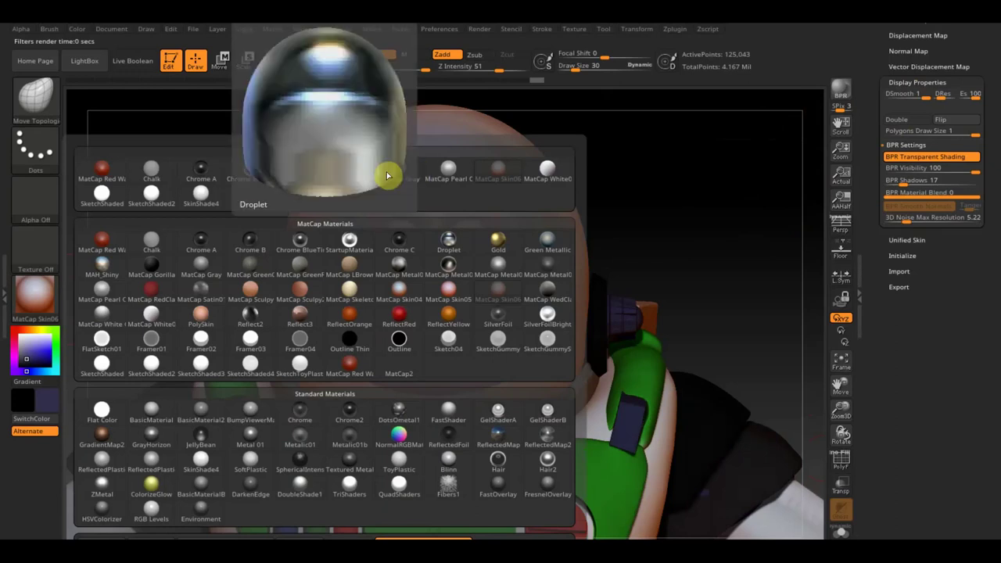
{"action": "left_click", "coordinate": [447, 168]}
{"action": "left_click", "coordinate": [967, 171]}
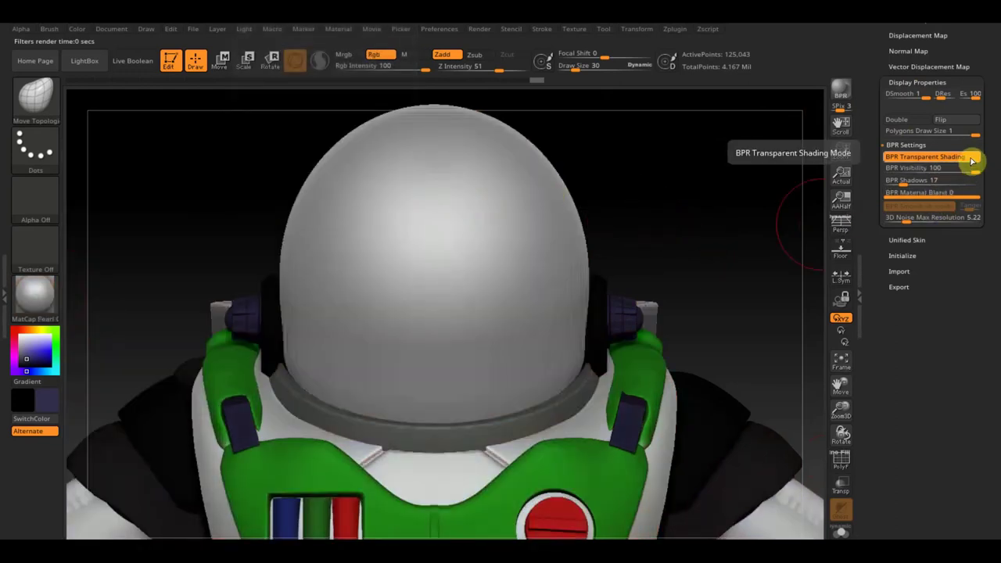
- Toggle Flip on the helmet and tune Polygons Draw Size to about 0.55 for a see-through mesh
{"action": "left_click", "coordinate": [964, 122]}
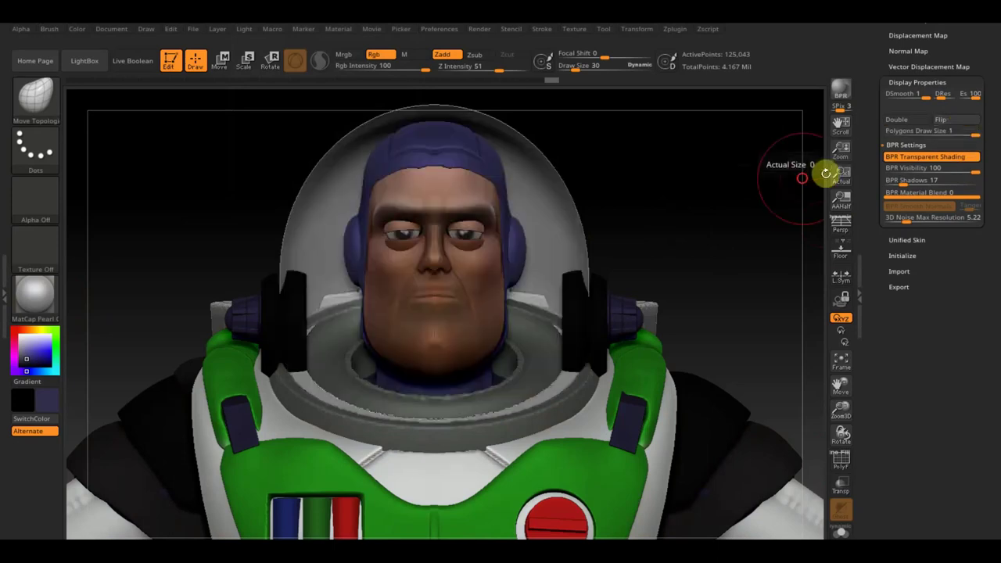
{"action": "mouse_move", "coordinate": [813, 174]}
{"action": "left_mouse_down"}
{"action": "mouse_move", "coordinate": [784, 181]}
{"action": "mouse_move", "coordinate": [792, 172]}
{"action": "left_mouse_up"}
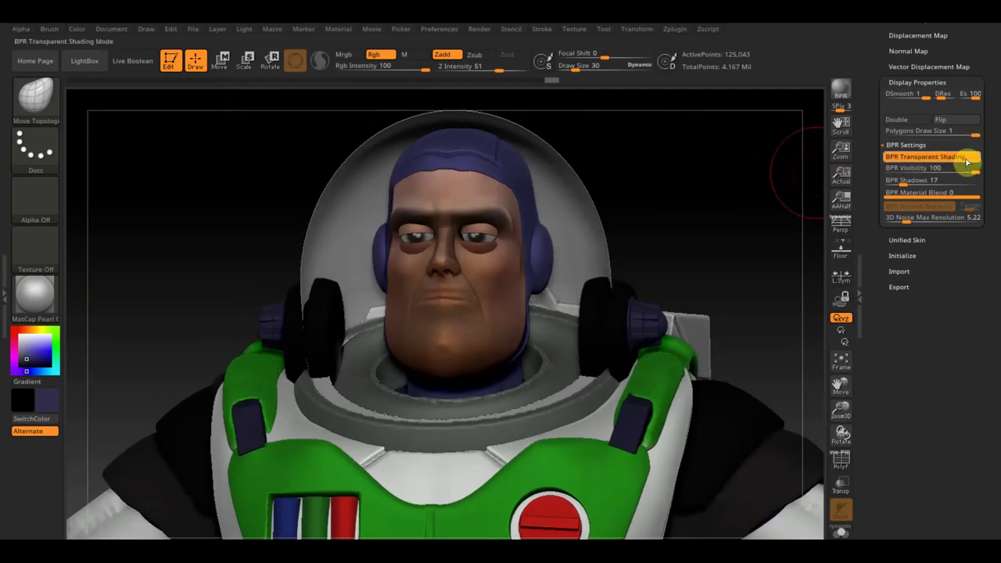
{"action": "left_click", "coordinate": [949, 121]}
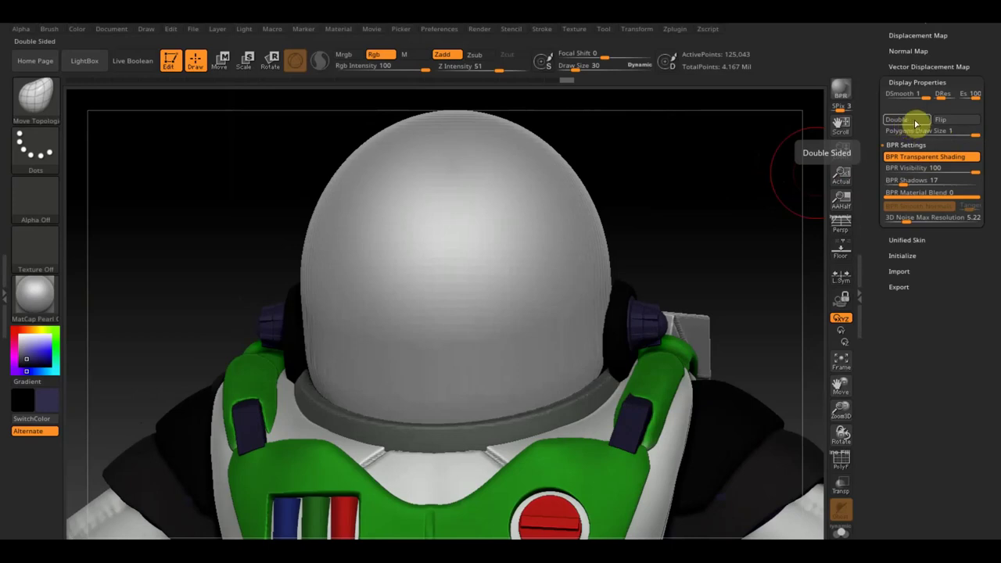
{"action": "left_click_drag", "start_coordinate": [965, 132], "coordinate": [934, 135]}
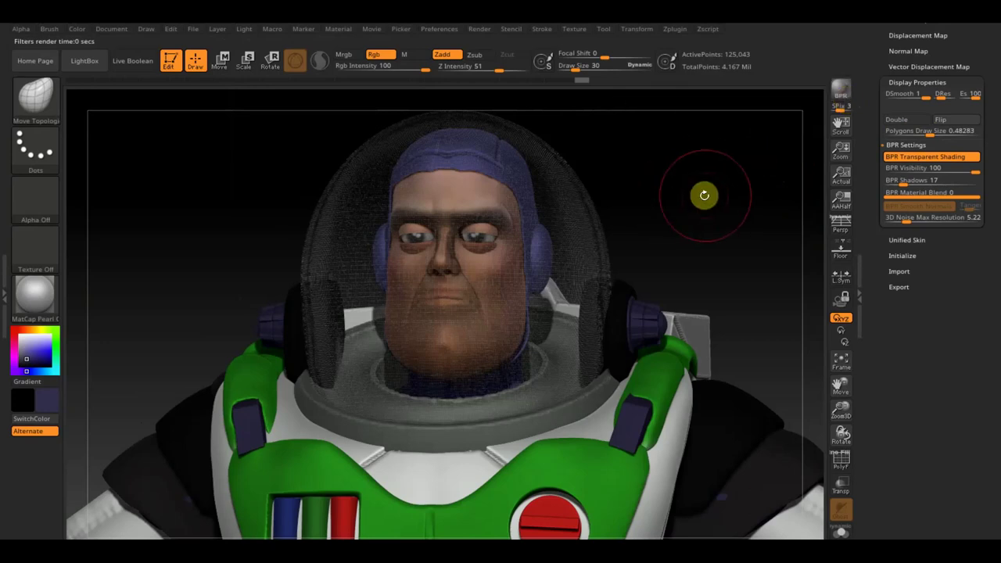
{"action": "left_click", "coordinate": [929, 132]}
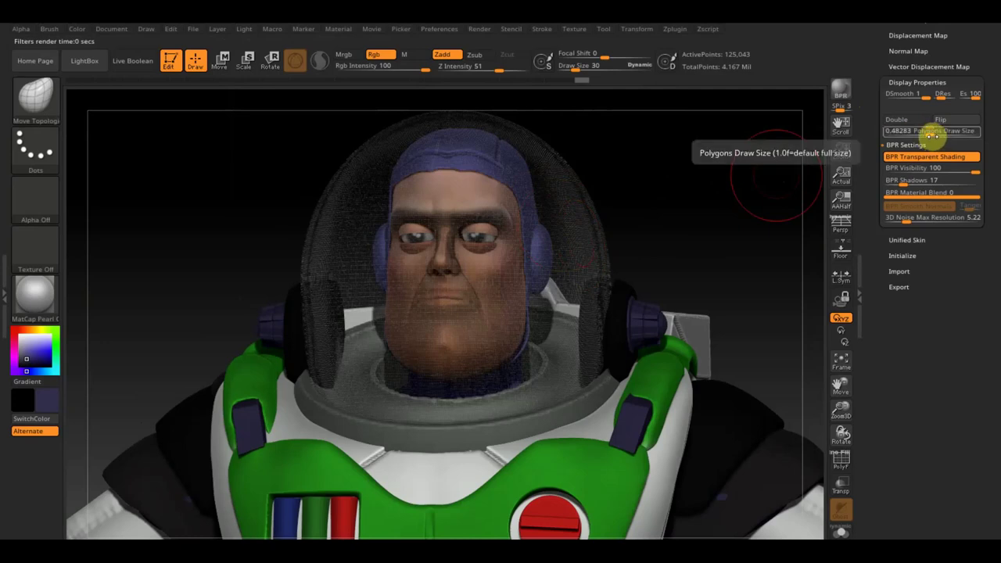
{"action": "left_click_drag", "start_coordinate": [930, 135], "coordinate": [948, 133]}
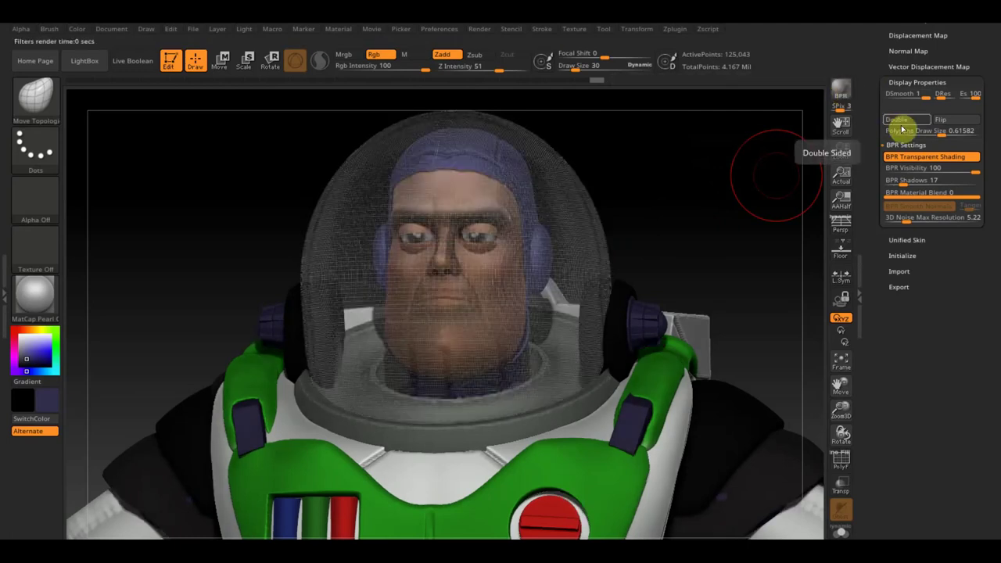
{"action": "left_click_drag", "start_coordinate": [942, 131], "coordinate": [924, 110]}
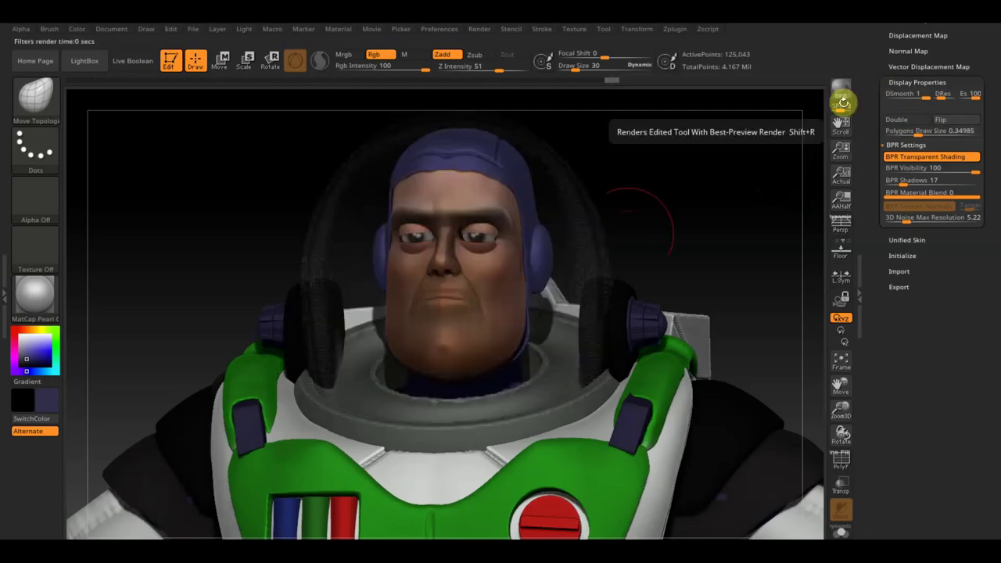
{"action": "left_click_drag", "start_coordinate": [919, 130], "coordinate": [940, 131]}
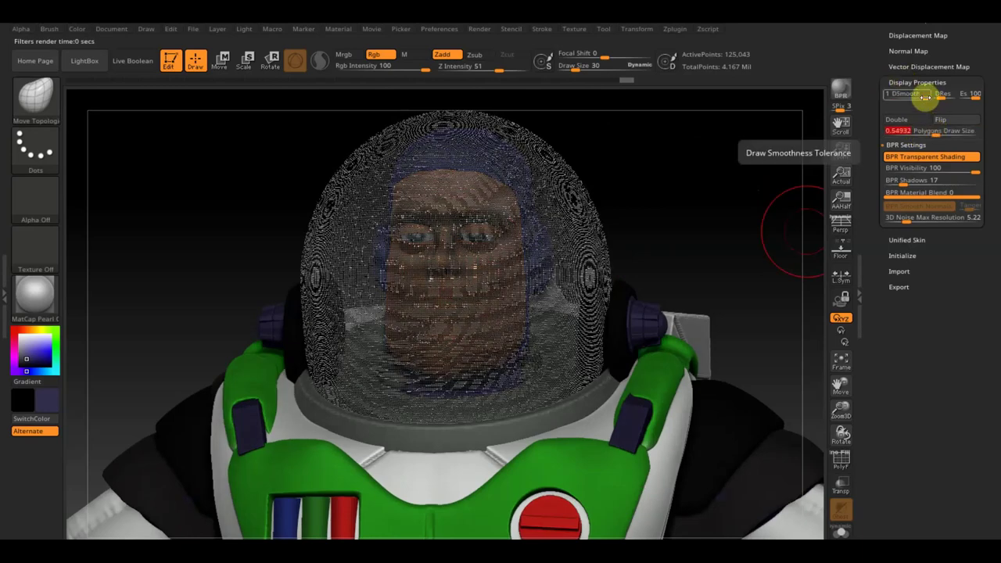
- Lower DSmooth to 0.09, set BPR Shadows to 0 and BPR Visibility to 35
{"action": "left_click_drag", "start_coordinate": [925, 97], "coordinate": [907, 97]}
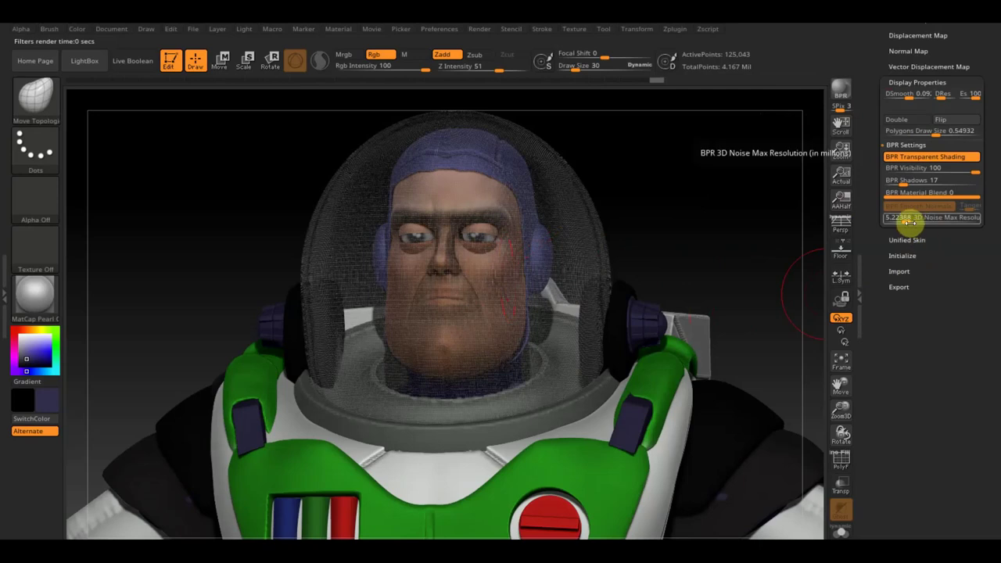
{"action": "left_click", "coordinate": [911, 217]}
{"action": "left_click", "coordinate": [905, 184]}
{"action": "left_click_drag", "start_coordinate": [901, 181], "coordinate": [889, 179]}
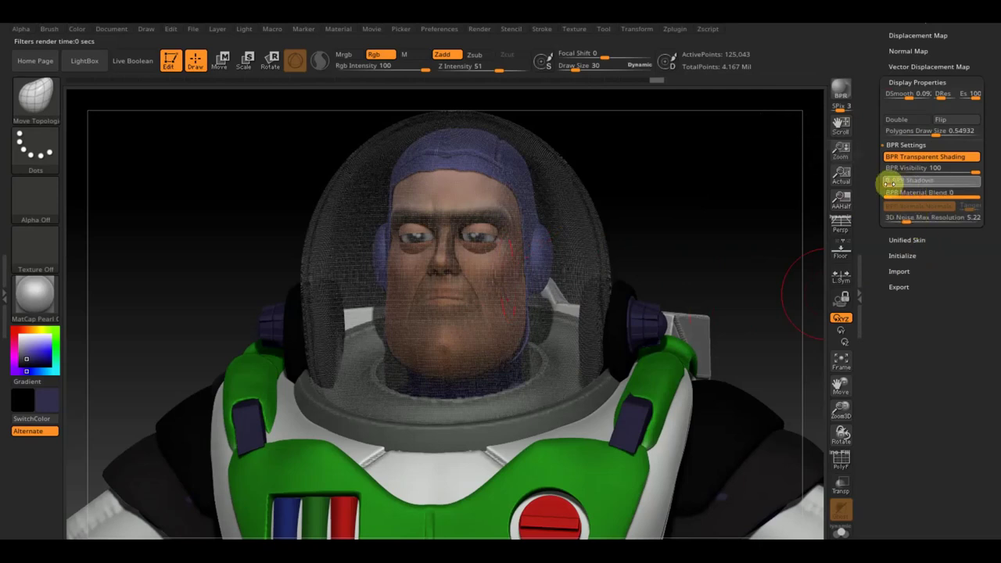
{"action": "left_click_drag", "start_coordinate": [974, 168], "coordinate": [917, 170]}
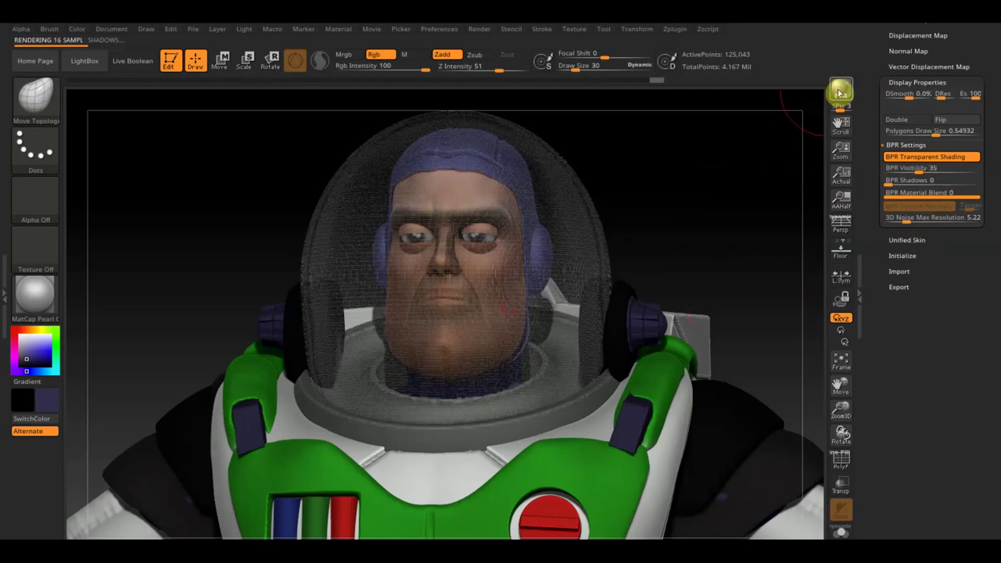
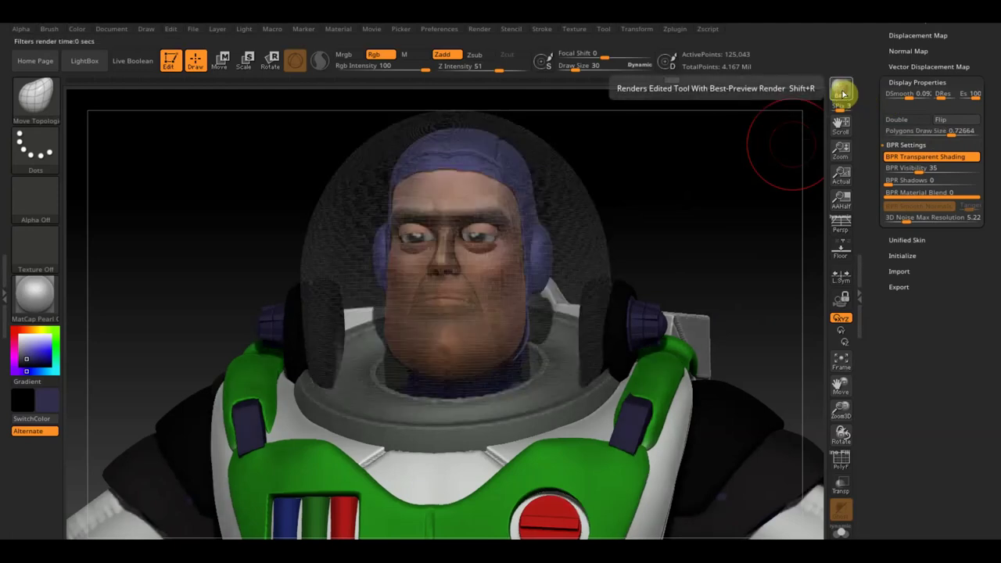
- Set helmet display smoothing to 1, make it double-sided, and run a BPR render
{"action": "left_click", "coordinate": [922, 175]}
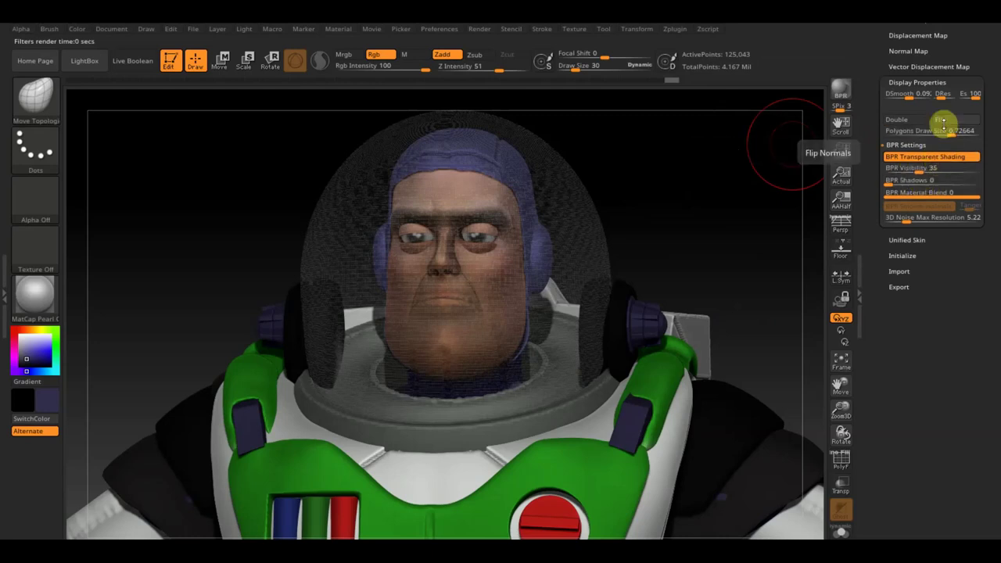
{"action": "left_click", "coordinate": [912, 95]}
{"action": "key", "text": "Return"}
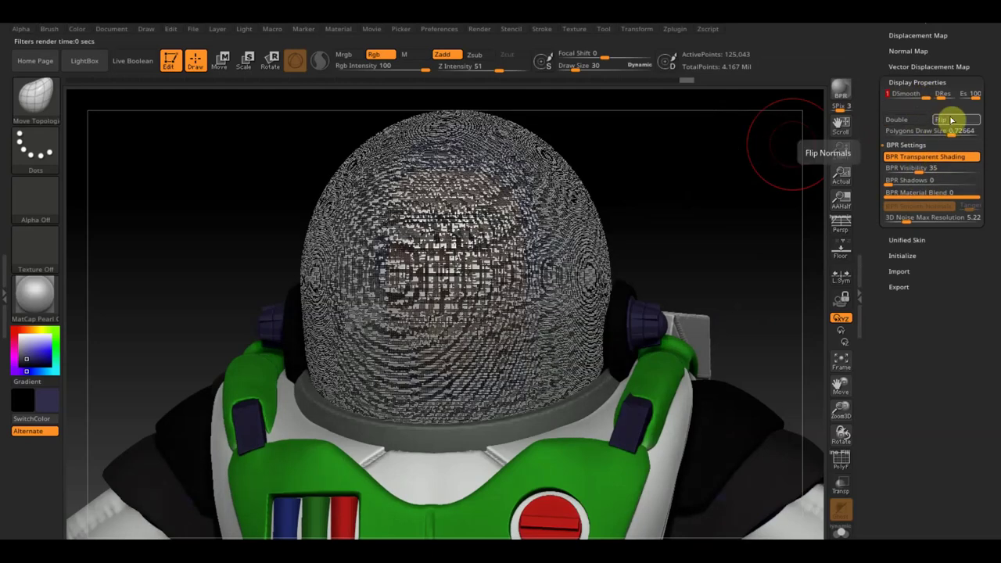
{"action": "left_click", "coordinate": [909, 120]}
{"action": "left_click", "coordinate": [846, 94]}
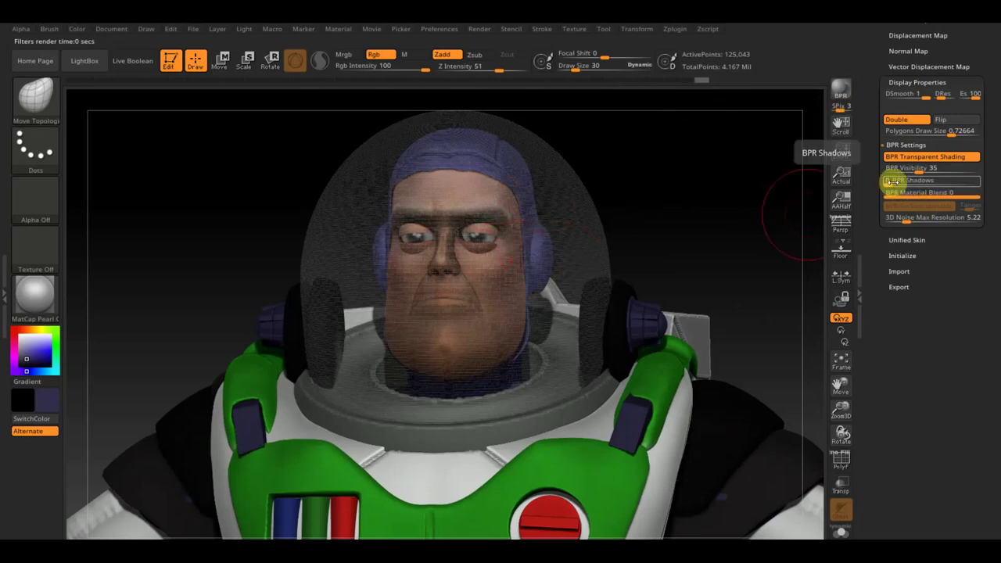
- Tune the 3D noise resolution and BPR visibility, re-render, and set polygon draw size to 1
{"action": "left_click_drag", "start_coordinate": [908, 220], "coordinate": [947, 223]}
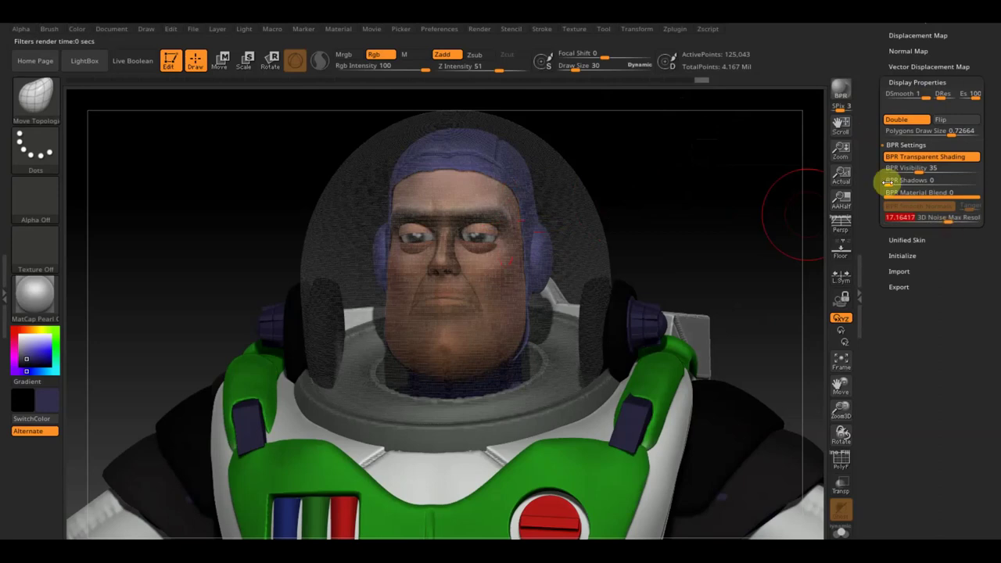
{"action": "left_click", "coordinate": [842, 93]}
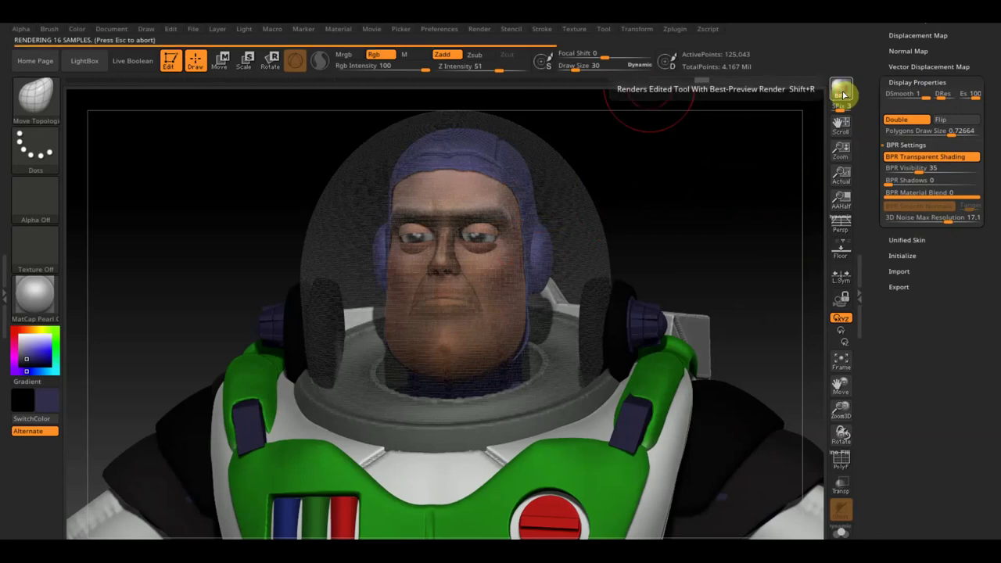
{"action": "left_click", "coordinate": [944, 217]}
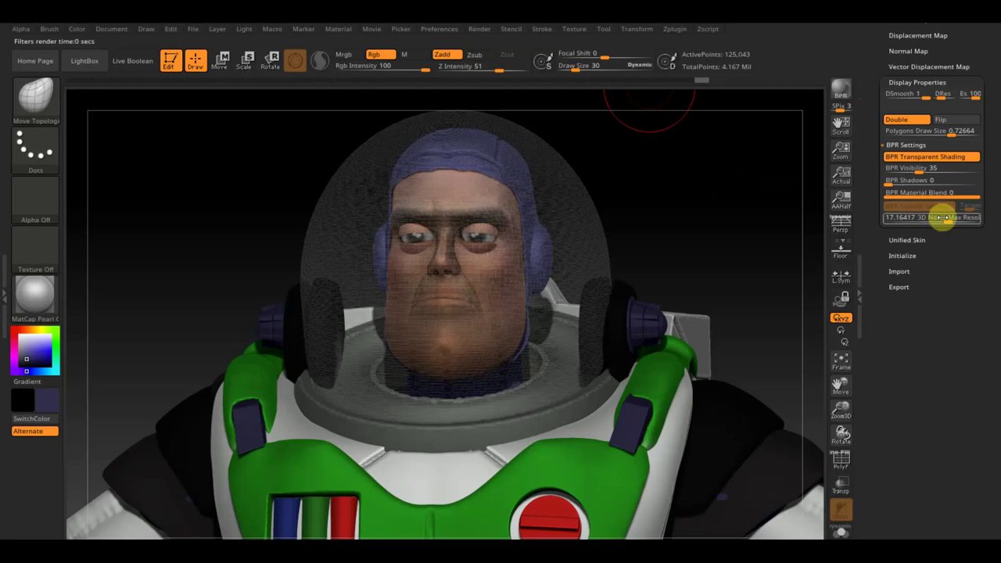
{"action": "mouse_move", "coordinate": [944, 217]}
{"action": "left_mouse_down"}
{"action": "mouse_move", "coordinate": [895, 222]}
{"action": "mouse_move", "coordinate": [899, 184]}
{"action": "left_mouse_up"}
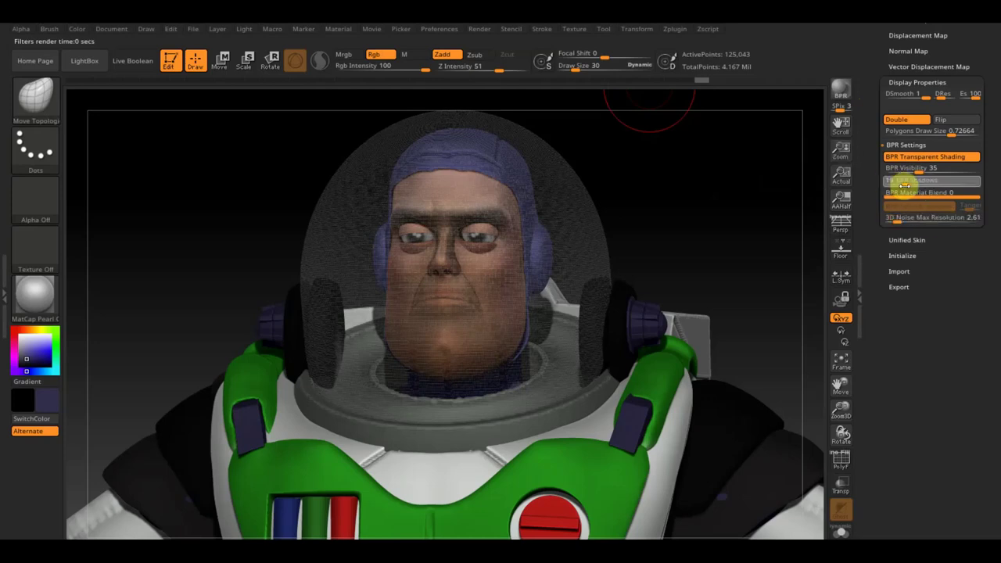
{"action": "left_click_drag", "start_coordinate": [917, 172], "coordinate": [946, 174]}
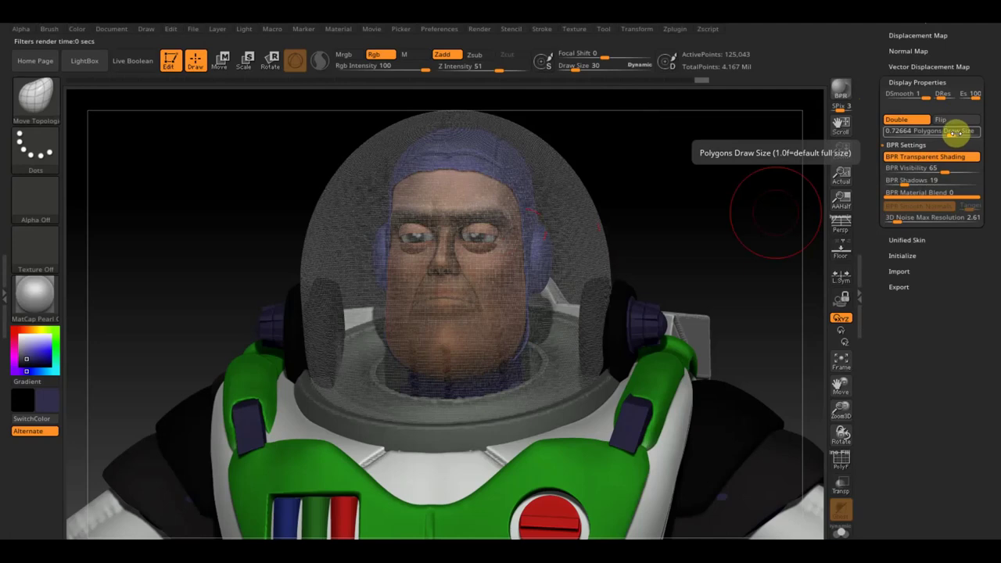
{"action": "left_click_drag", "start_coordinate": [957, 134], "coordinate": [978, 137]}
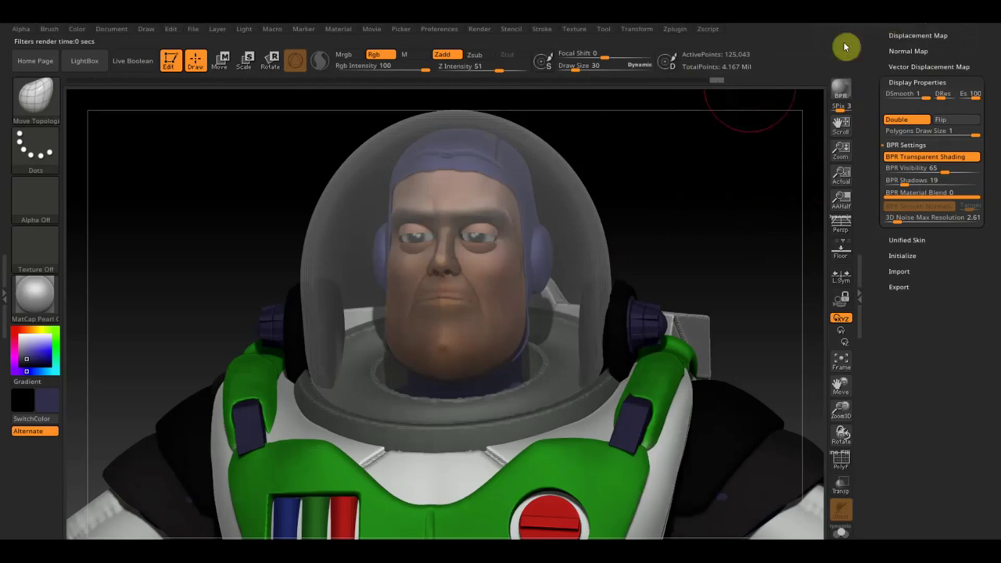
- Capture and save a screenshot of the rendered helmet viewport
{"action": "key", "text": "Print"}
{"action": "left_click_drag", "start_coordinate": [131, 112], "coordinate": [727, 362]}
{"action": "left_click_drag", "start_coordinate": [704, 315], "coordinate": [787, 524]}
{"action": "left_click", "coordinate": [803, 491]}
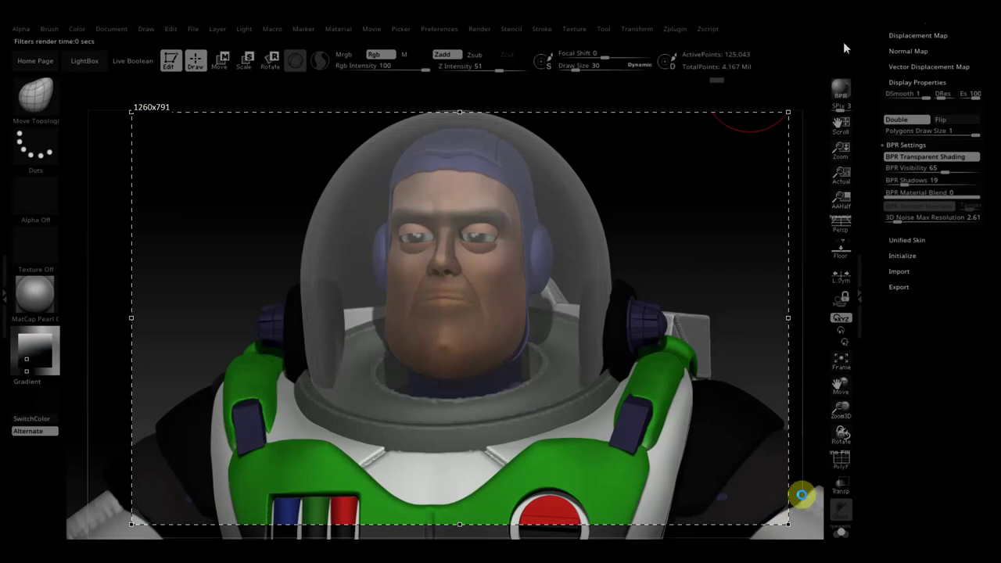
{"action": "left_click", "coordinate": [703, 404]}
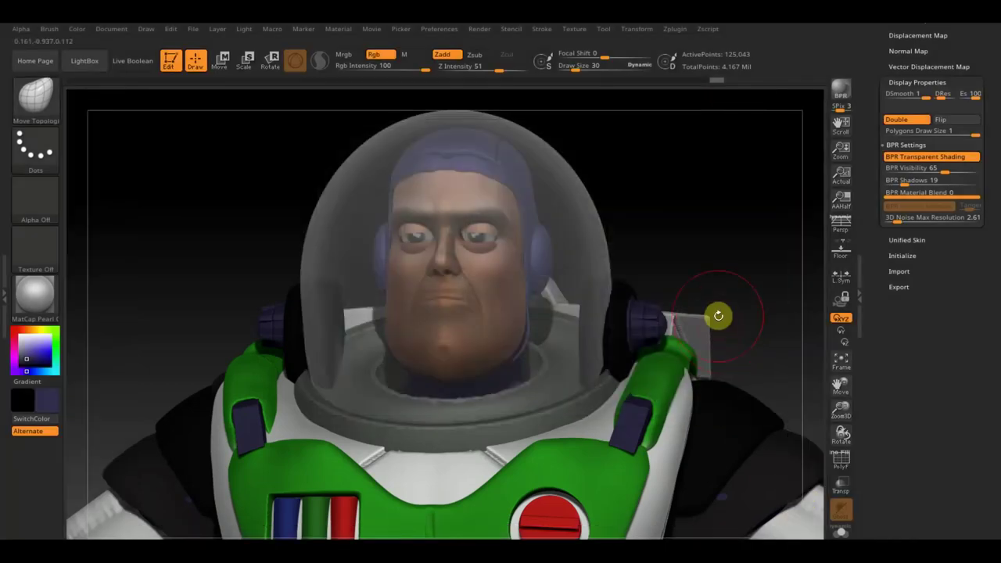
- Frame the full figure, brighten the background gradient, and browse the subtool thumbnails
{"action": "left_click", "coordinate": [842, 362]}
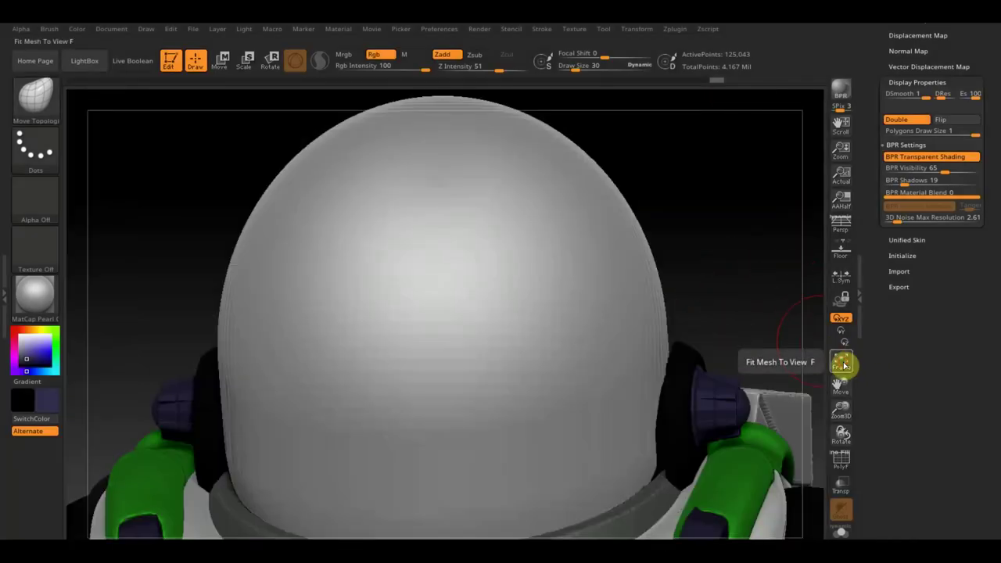
{"action": "left_click", "coordinate": [842, 362]}
{"action": "mouse_move", "coordinate": [752, 268]}
{"action": "left_mouse_down", "text": "alt"}
{"action": "mouse_move", "coordinate": [751, 306]}
{"action": "mouse_move", "coordinate": [735, 297]}
{"action": "left_mouse_up", "text": "alt"}
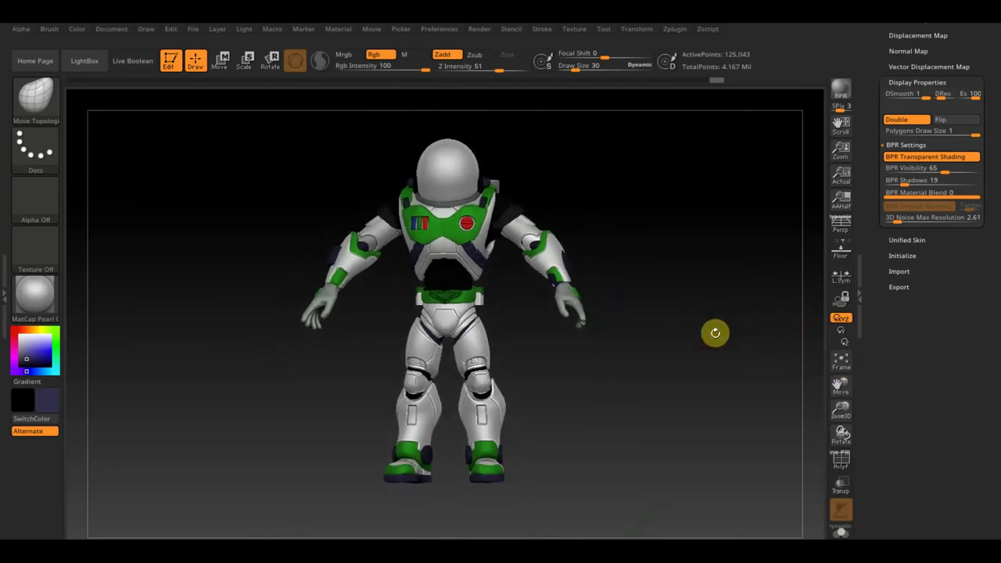
{"action": "left_click_drag", "start_coordinate": [714, 332], "coordinate": [718, 336]}
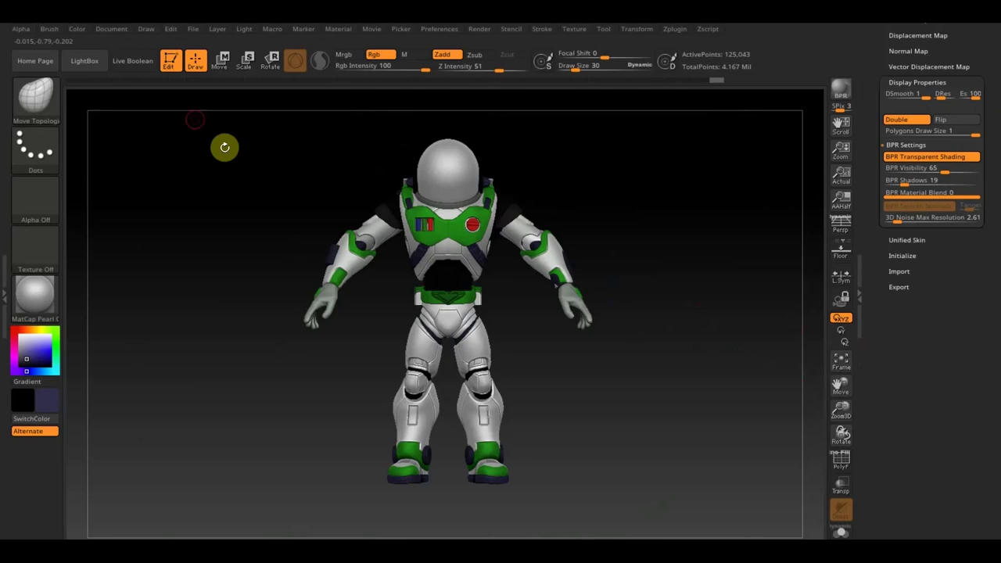
{"action": "left_click", "coordinate": [119, 31]}
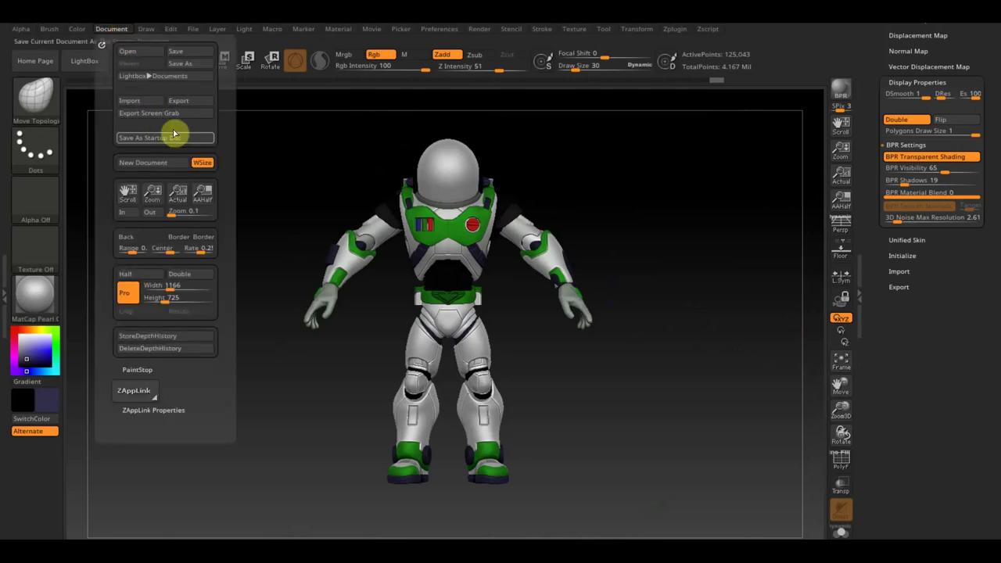
{"action": "left_click_drag", "start_coordinate": [170, 248], "coordinate": [163, 250]}
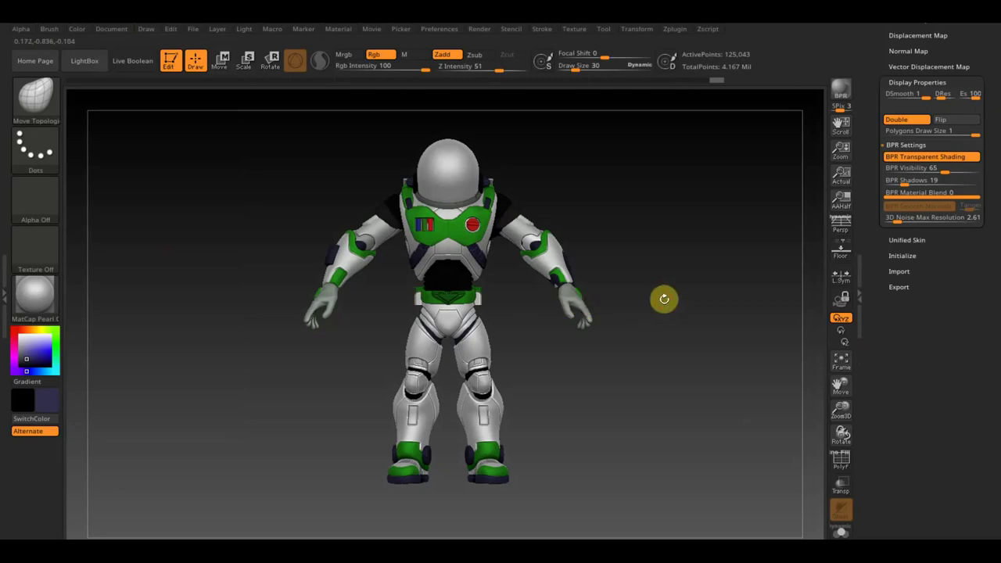
{"action": "key", "text": "n"}
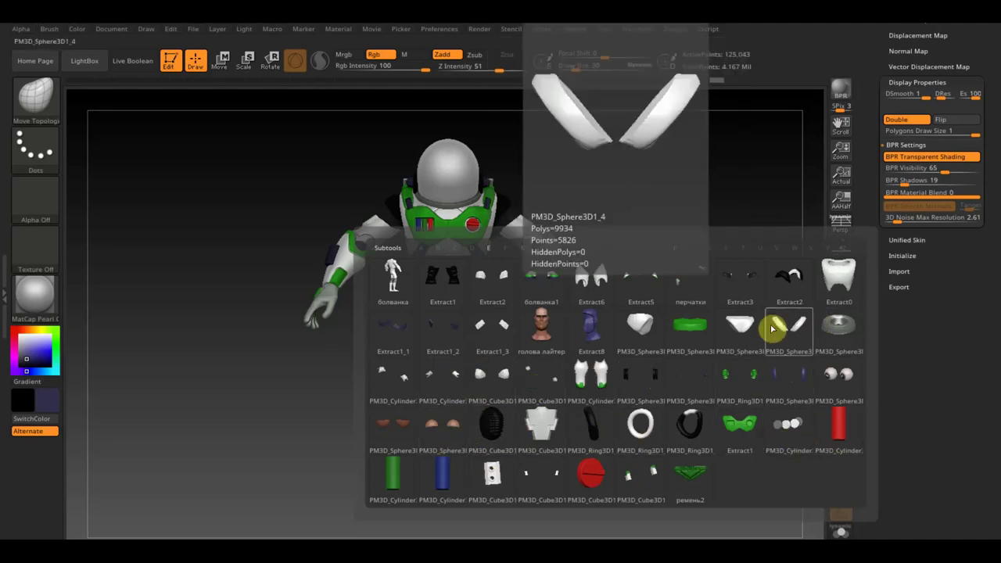
{"action": "left_click", "coordinate": [529, 479]}
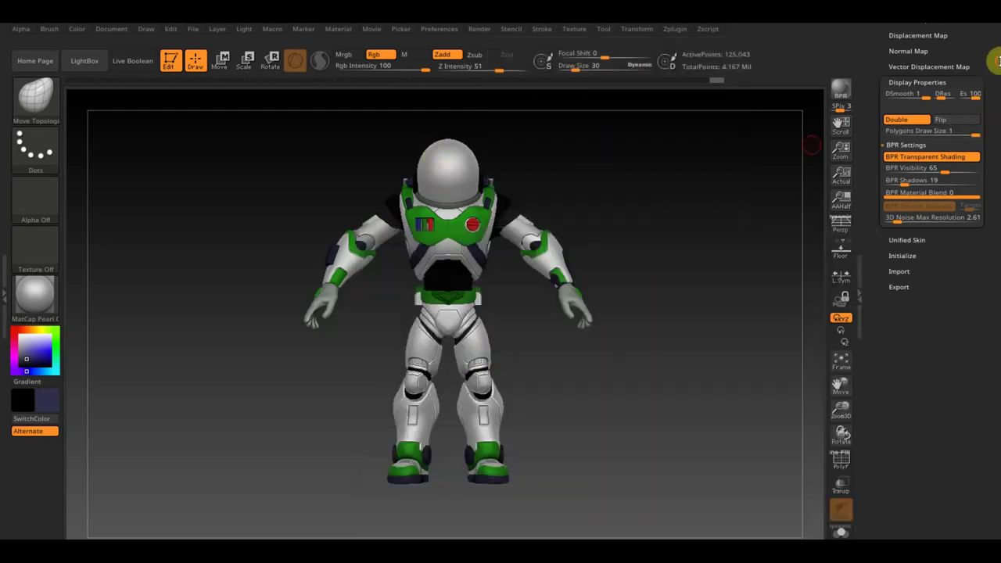
- Hide the PM3D_Sphere3D1_2 helmet dome in the subtool list and select PM3D_Cube3D1_5
{"action": "left_click_drag", "start_coordinate": [997, 61], "coordinate": [997, 188]}
{"action": "left_click", "coordinate": [906, 153]}
{"action": "mouse_move", "coordinate": [938, 305]}
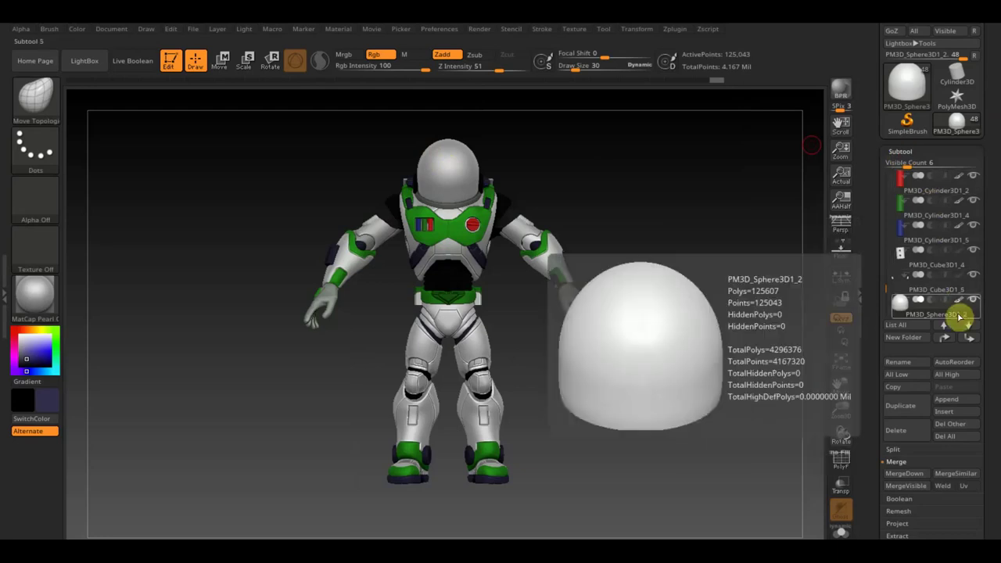
{"action": "left_click", "coordinate": [973, 302]}
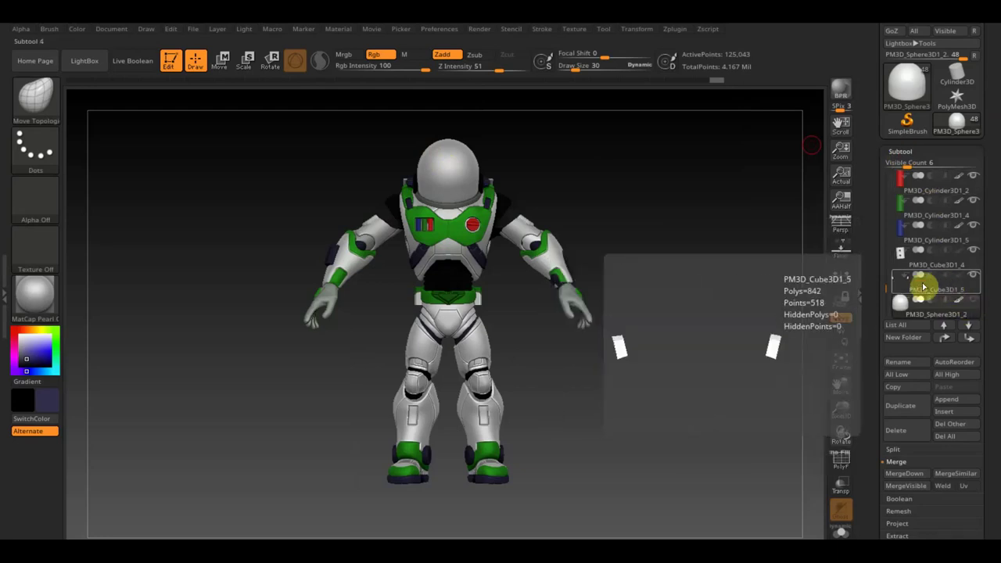
{"action": "left_click", "coordinate": [920, 291]}
- Zoom in on Buzz's chest and head, then back out to the whole model
{"action": "mouse_move", "coordinate": [708, 292]}
{"action": "left_mouse_down", "text": "alt"}
{"action": "mouse_move", "coordinate": [817, 535]}
{"action": "mouse_move", "coordinate": [755, 315]}
{"action": "left_mouse_up", "text": "alt"}
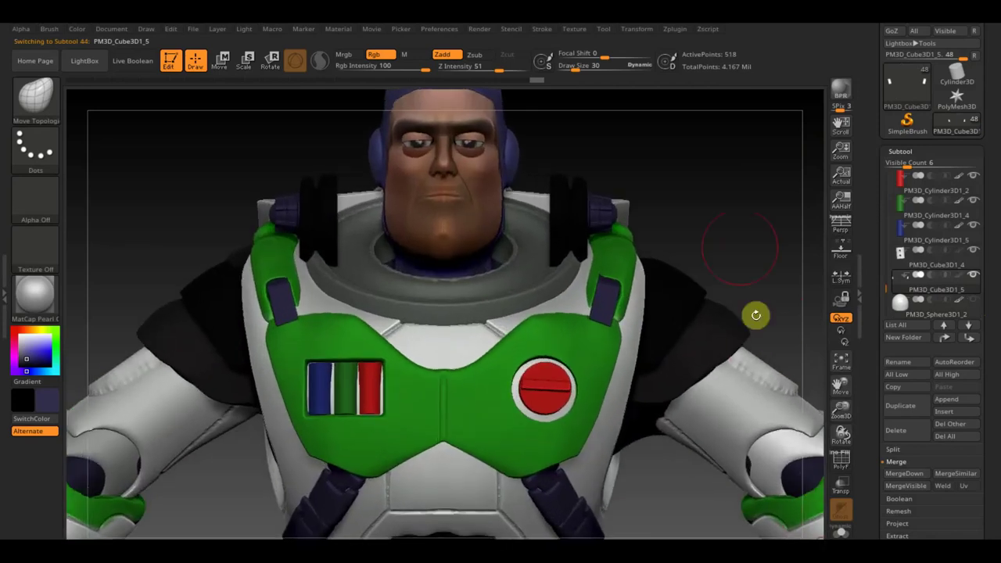
{"action": "mouse_move", "coordinate": [730, 262]}
{"action": "left_mouse_down", "text": "alt"}
{"action": "mouse_move", "coordinate": [712, 294]}
{"action": "mouse_move", "coordinate": [679, 227]}
{"action": "left_mouse_up", "text": "alt"}
{"action": "mouse_move", "coordinate": [681, 263]}
{"action": "left_mouse_down", "text": "alt"}
{"action": "mouse_move", "coordinate": [685, 249]}
{"action": "mouse_move", "coordinate": [822, 250]}
{"action": "left_mouse_up", "text": "alt"}
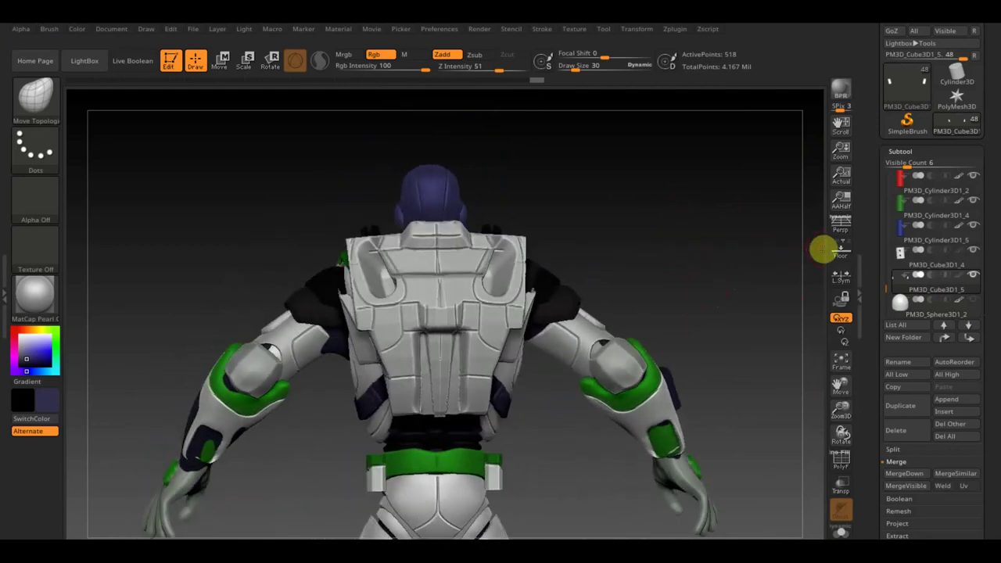
{"action": "mouse_move", "coordinate": [722, 314]}
{"action": "left_mouse_down", "text": "alt"}
{"action": "mouse_move", "coordinate": [660, 194]}
{"action": "mouse_move", "coordinate": [657, 248]}
{"action": "mouse_move", "coordinate": [469, 252]}
{"action": "mouse_move", "coordinate": [530, 250]}
{"action": "mouse_move", "coordinate": [636, 204]}
{"action": "mouse_move", "coordinate": [680, 260]}
{"action": "left_mouse_up", "text": "alt"}
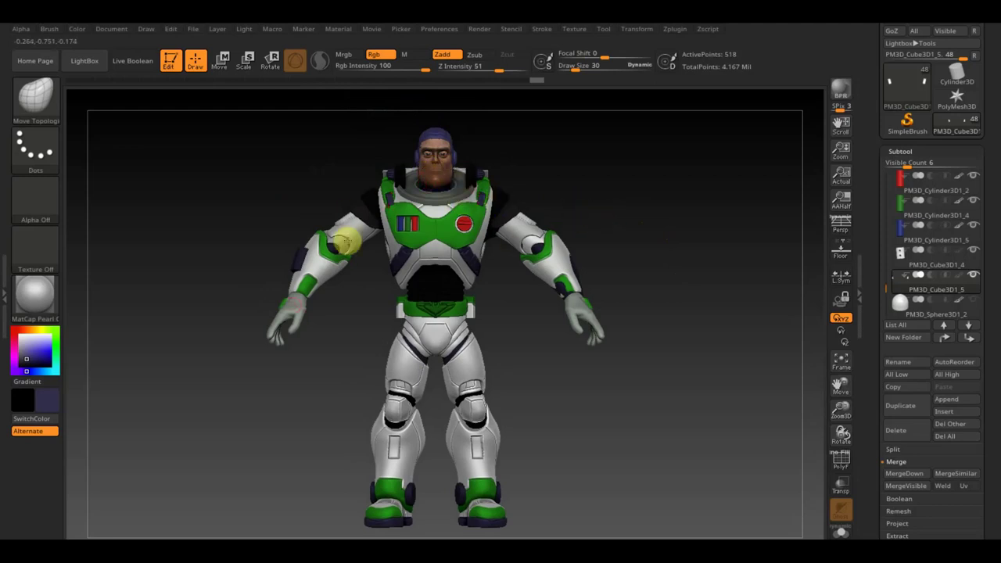
- Inspect the chest from the side and up close, then select the Extract1_2 subtool
{"action": "mouse_move", "coordinate": [615, 224]}
{"action": "left_mouse_down"}
{"action": "mouse_move", "coordinate": [699, 230]}
{"action": "mouse_move", "coordinate": [617, 226]}
{"action": "mouse_move", "coordinate": [606, 238]}
{"action": "left_mouse_up"}
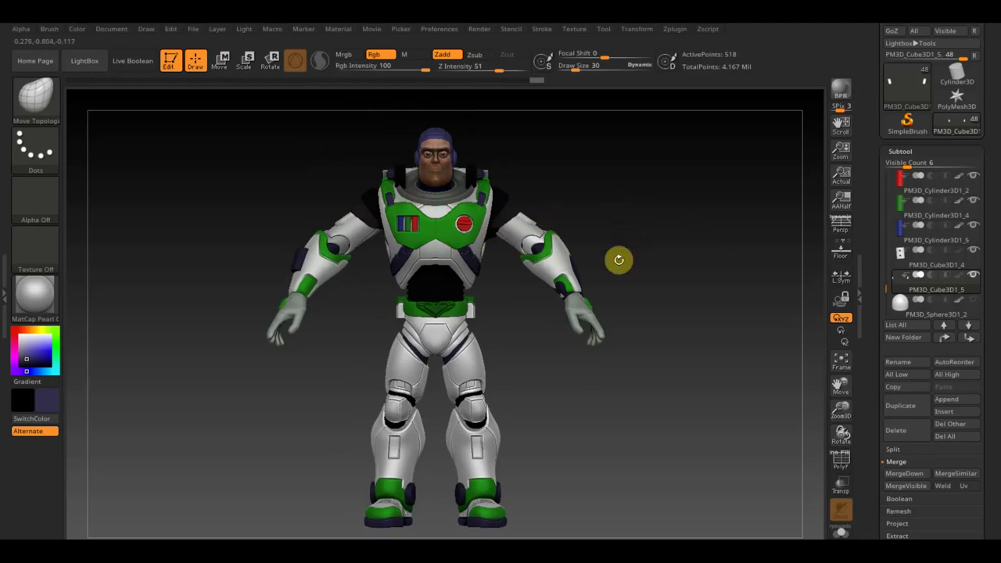
{"action": "right_click_drag", "start_coordinate": [623, 219], "coordinate": [648, 424], "text": "alt"}
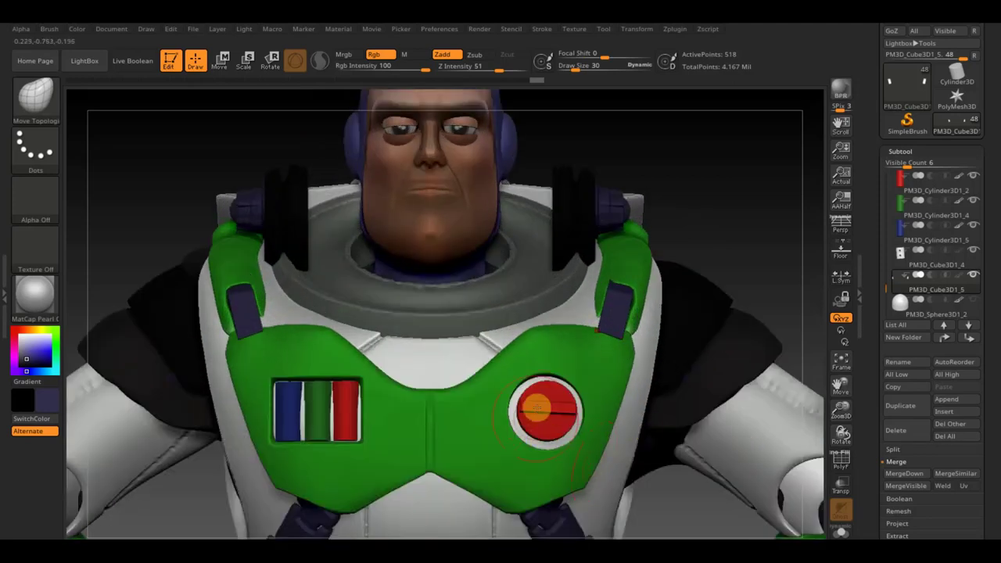
{"action": "right_click_drag", "start_coordinate": [720, 233], "coordinate": [711, 168], "text": "alt"}
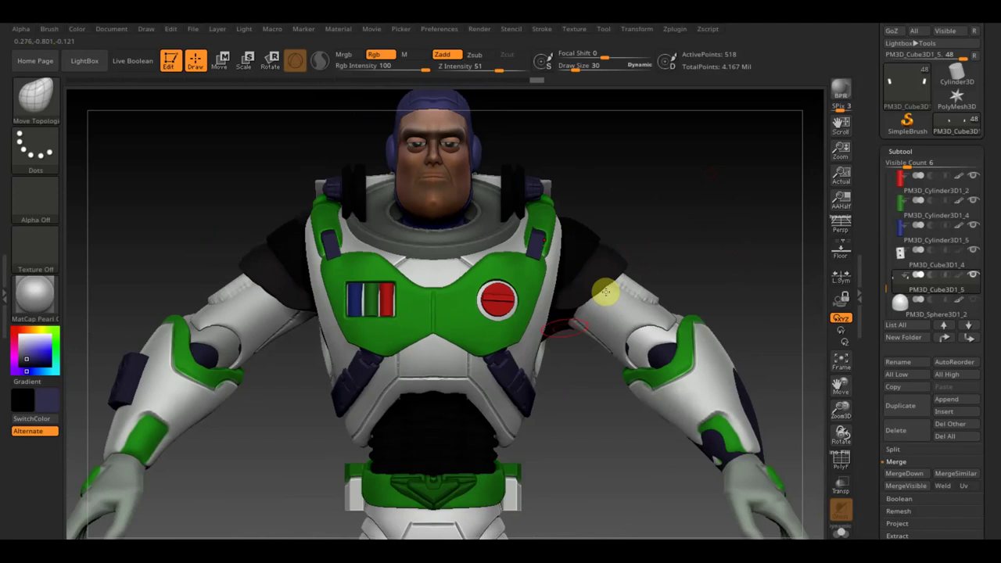
{"action": "mouse_move", "coordinate": [648, 240]}
{"action": "right_mouse_down", "text": "alt"}
{"action": "mouse_move", "coordinate": [641, 206]}
{"action": "mouse_move", "coordinate": [585, 227]}
{"action": "mouse_move", "coordinate": [527, 224]}
{"action": "mouse_move", "coordinate": [618, 216]}
{"action": "mouse_move", "coordinate": [506, 318]}
{"action": "right_mouse_up", "text": "alt"}
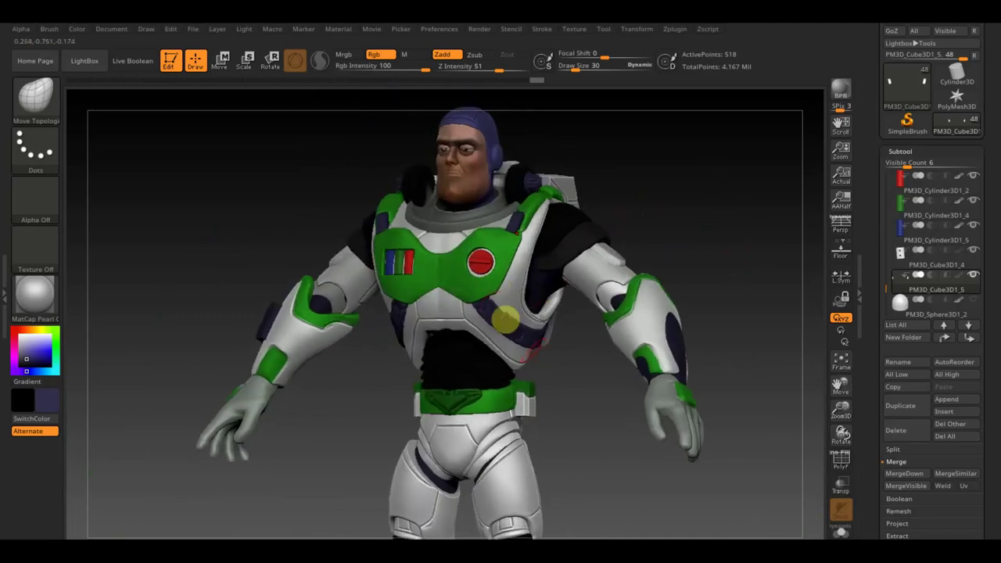
{"action": "right_click_drag", "start_coordinate": [580, 405], "coordinate": [621, 482]}
{"action": "mouse_move", "coordinate": [737, 369]}
{"action": "right_mouse_down", "text": "alt"}
{"action": "mouse_move", "coordinate": [738, 127]}
{"action": "mouse_move", "coordinate": [563, 268]}
{"action": "right_mouse_up", "text": "alt"}
{"action": "left_click", "coordinate": [491, 319], "text": "alt"}
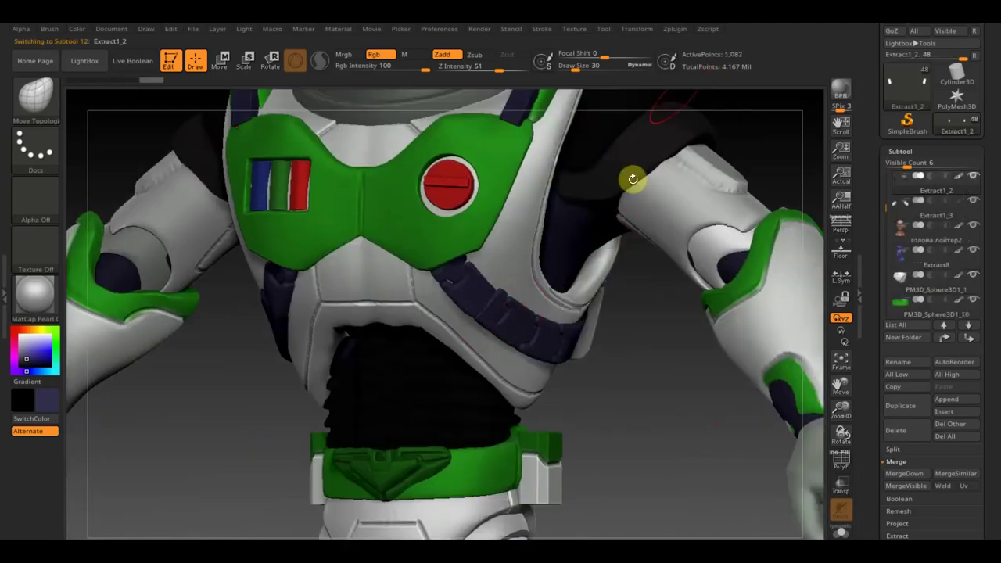
{"action": "mouse_move", "coordinate": [638, 345]}
{"action": "right_mouse_down"}
{"action": "mouse_move", "coordinate": [619, 304]}
{"action": "mouse_move", "coordinate": [641, 298]}
{"action": "mouse_move", "coordinate": [688, 322]}
{"action": "right_mouse_up"}
{"action": "mouse_move", "coordinate": [527, 382]}
{"action": "right_mouse_down"}
{"action": "mouse_move", "coordinate": [508, 339]}
{"action": "mouse_move", "coordinate": [518, 356]}
{"action": "right_mouse_up"}
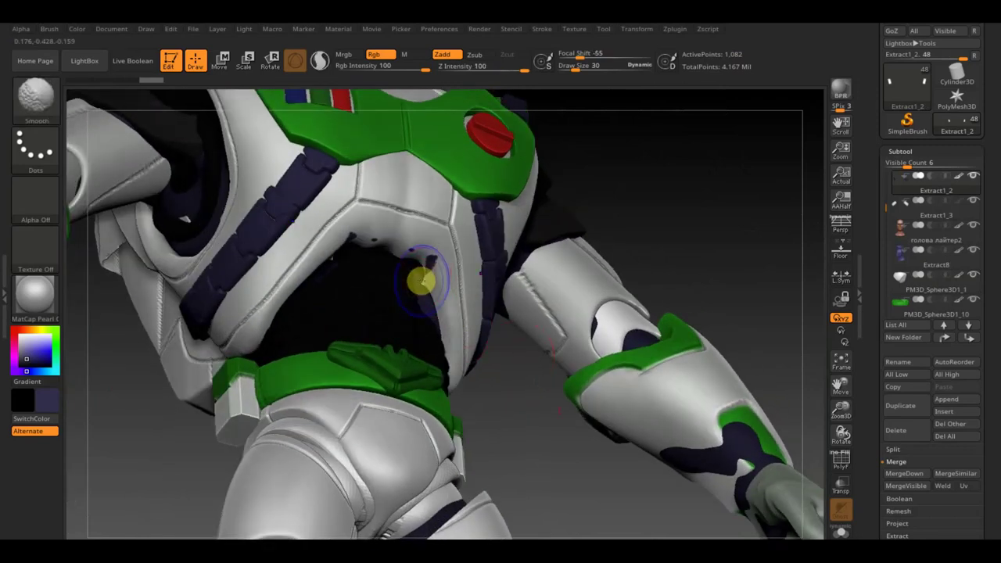
{"action": "left_click", "coordinate": [437, 276], "text": "alt"}
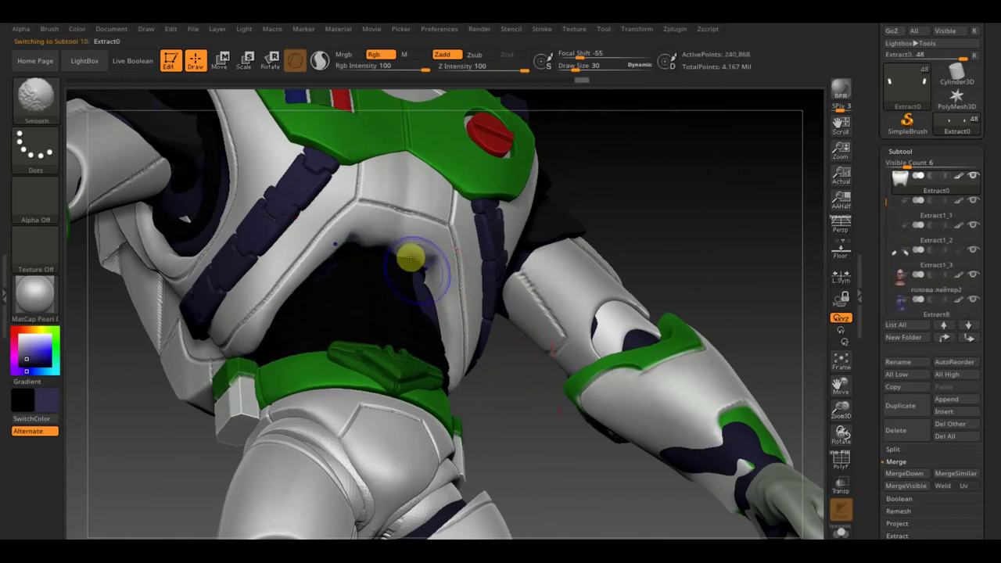
{"action": "mouse_move", "coordinate": [448, 375]}
{"action": "right_mouse_down", "text": "shift"}
{"action": "mouse_move", "coordinate": [529, 402]}
{"action": "mouse_move", "coordinate": [516, 425]}
{"action": "mouse_move", "coordinate": [560, 438]}
{"action": "right_mouse_up", "text": "shift"}
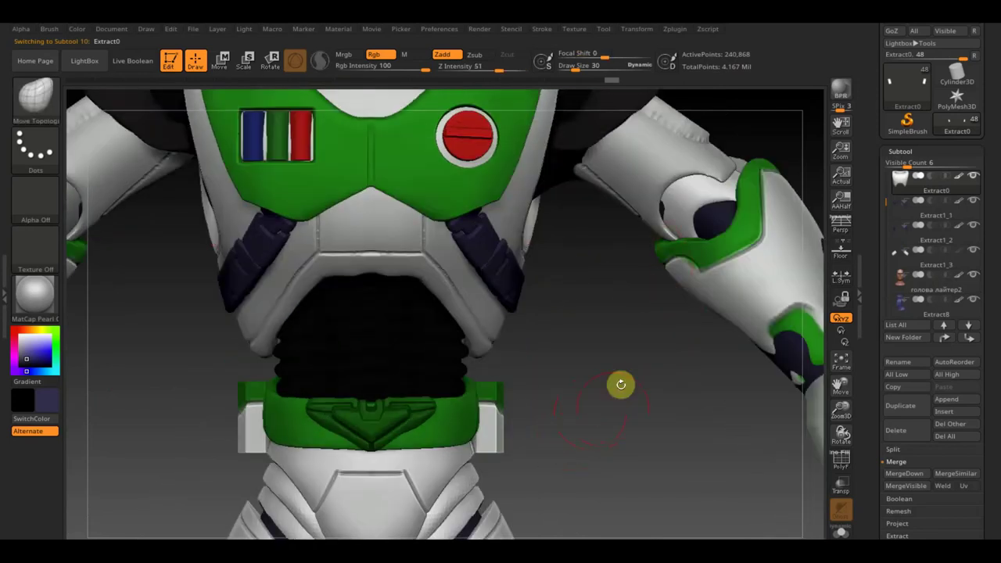
{"action": "mouse_move", "coordinate": [603, 413]}
{"action": "right_mouse_down", "text": "ctrl"}
{"action": "mouse_move", "coordinate": [592, 341]}
{"action": "mouse_move", "coordinate": [541, 258]}
{"action": "right_mouse_up", "text": "ctrl"}
{"action": "mouse_move", "coordinate": [536, 455]}
{"action": "right_mouse_down", "text": "shift"}
{"action": "mouse_move", "coordinate": [531, 442]}
{"action": "mouse_move", "coordinate": [447, 453]}
{"action": "mouse_move", "coordinate": [571, 440]}
{"action": "mouse_move", "coordinate": [649, 450]}
{"action": "right_mouse_up", "text": "shift"}
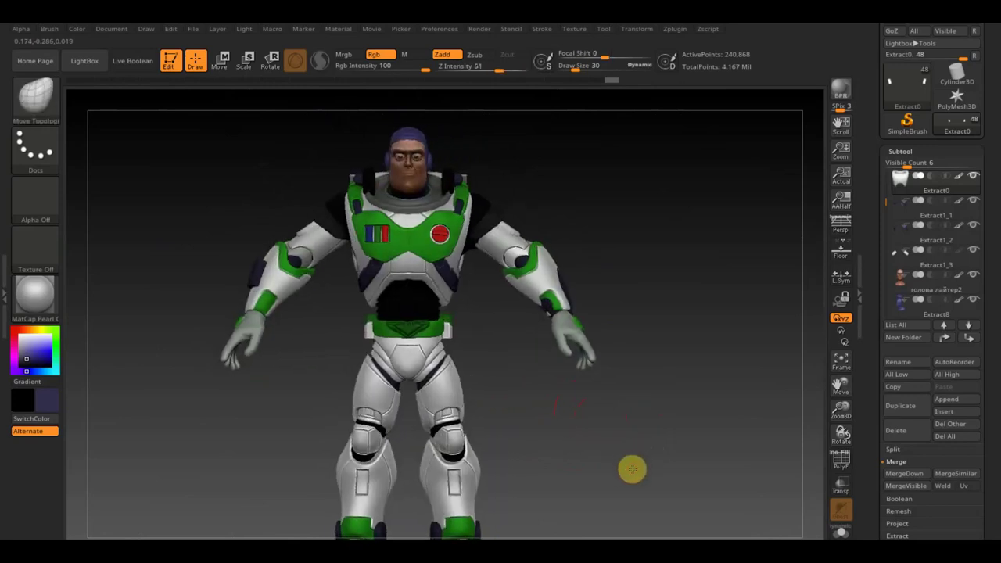
{"action": "mouse_move", "coordinate": [627, 473]}
{"action": "right_mouse_down"}
{"action": "mouse_move", "coordinate": [619, 462]}
{"action": "mouse_move", "coordinate": [647, 459]}
{"action": "right_mouse_up"}
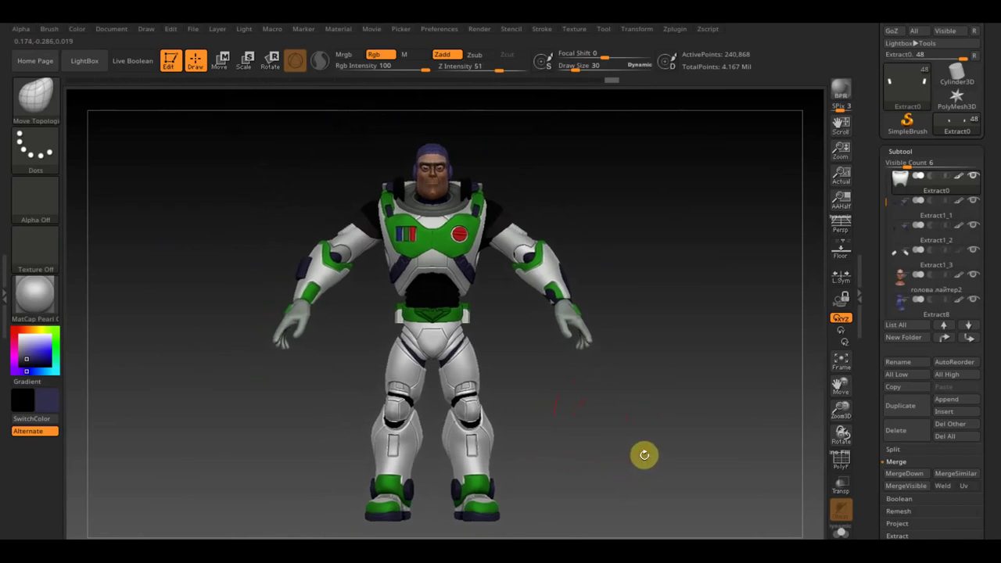